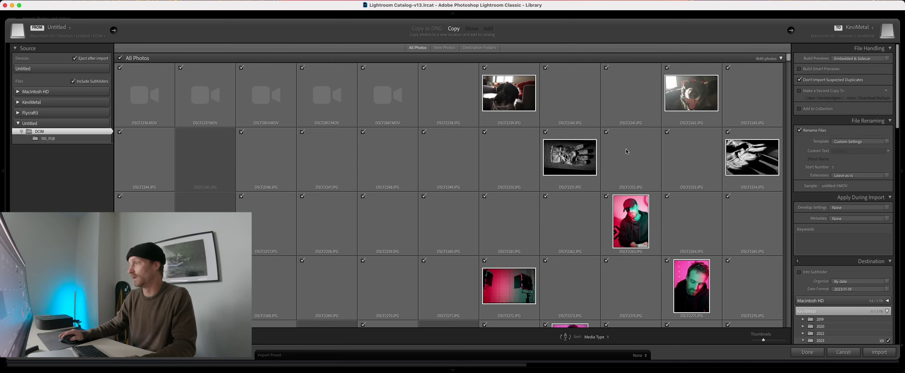
- Review the memory card's photos in the import grid to check which ones are marked for import
scroll(626, 152, down, 10)
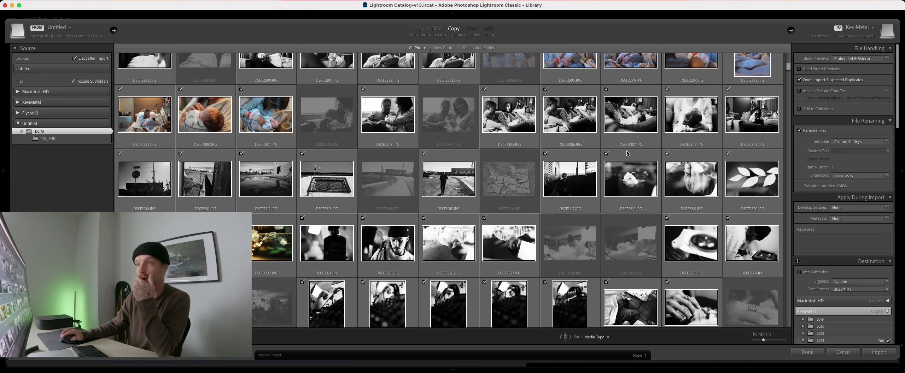
scroll(627, 153, up, 6)
scroll(628, 154, down, 20)
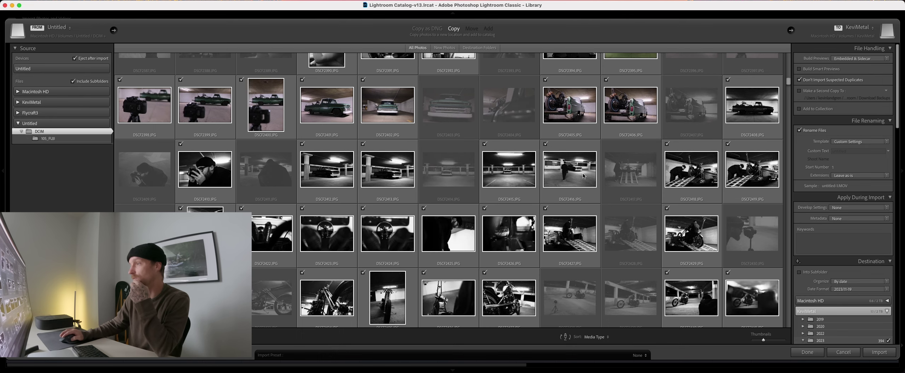
scroll(718, 179, down, 12)
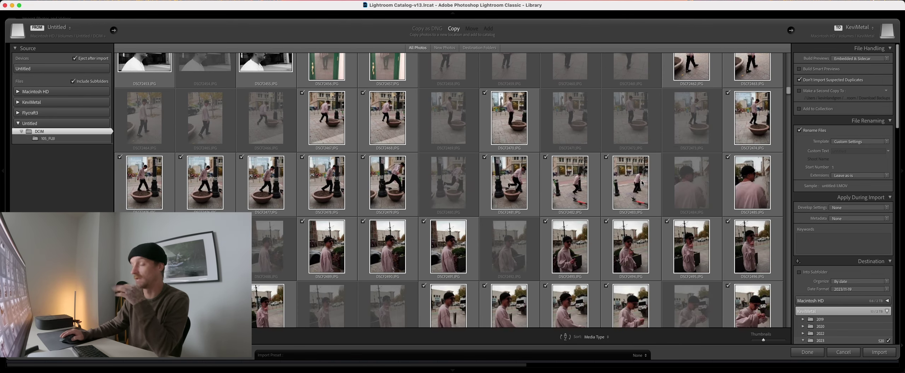
scroll(643, 181, down, 20)
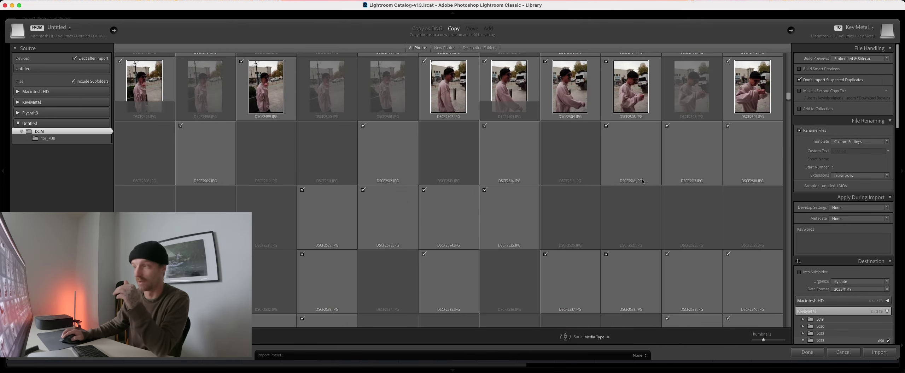
scroll(642, 181, down, 20)
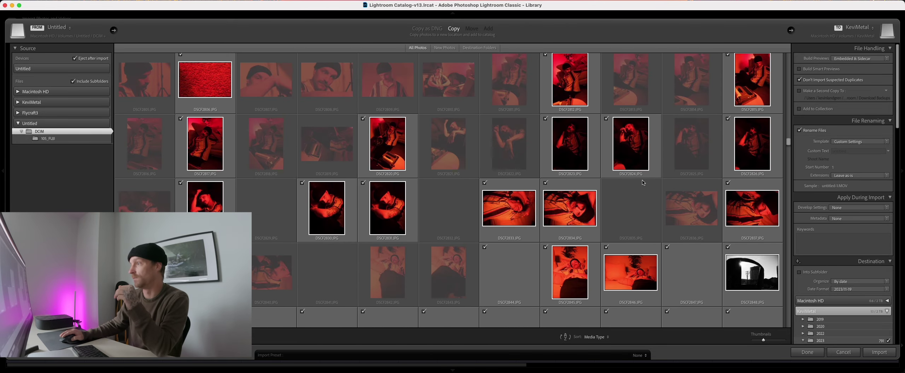
scroll(643, 183, down, 12)
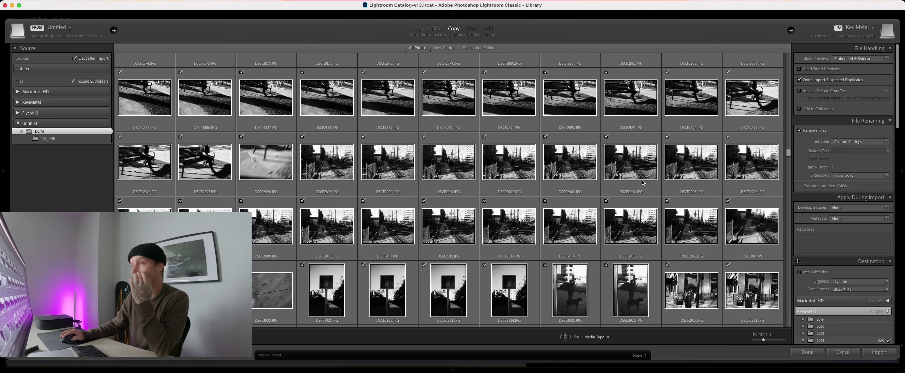
scroll(643, 183, up, 12)
scroll(642, 182, up, 20)
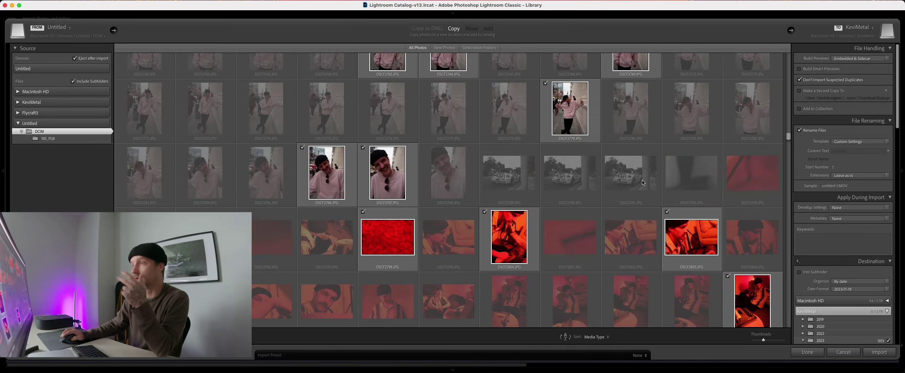
scroll(643, 182, up, 20)
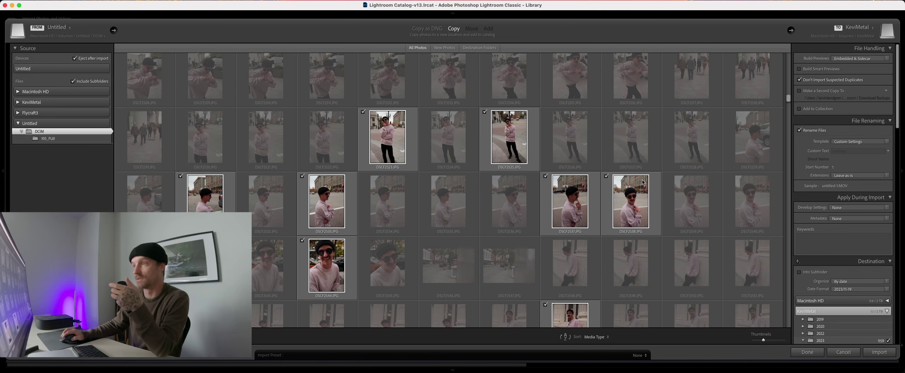
scroll(642, 183, up, 3)
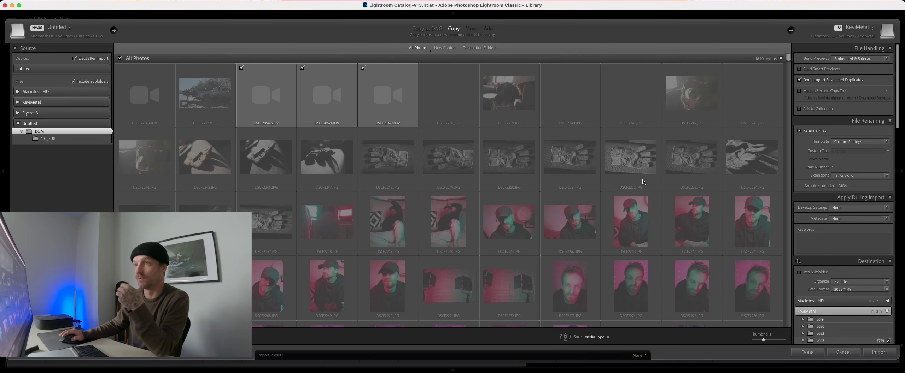
- Exclude the three checked MOV videos in the grid's first row from the import
click(364, 68)
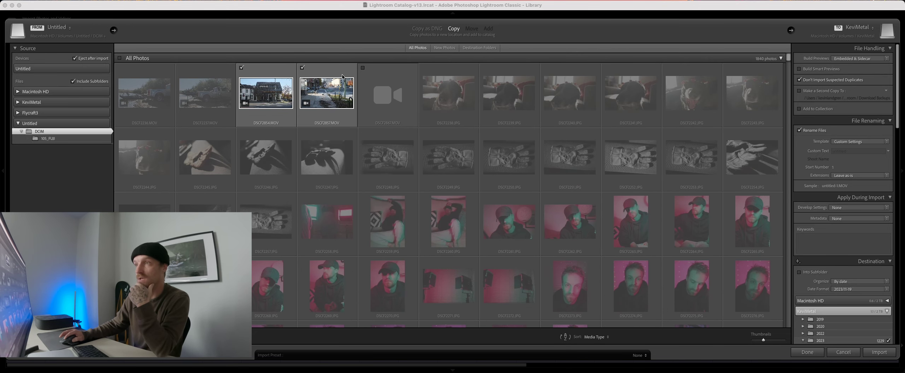
click(302, 68)
click(240, 68)
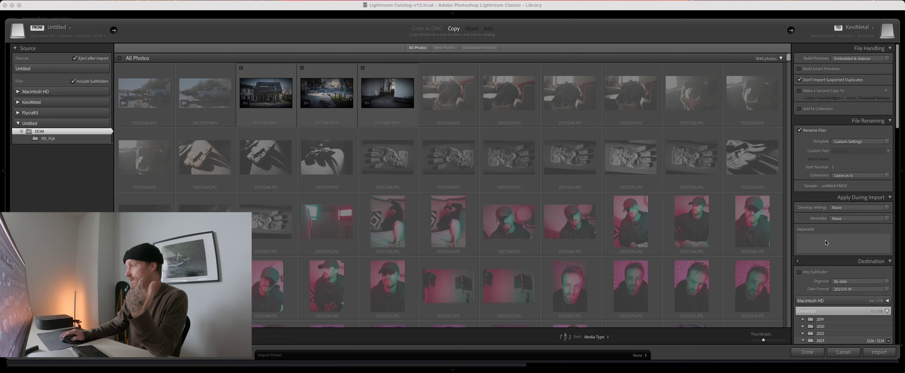
- Examine the date subfolders of the 2023 destination folder to see where the checked photos will be copied
scroll(826, 243, down, 8)
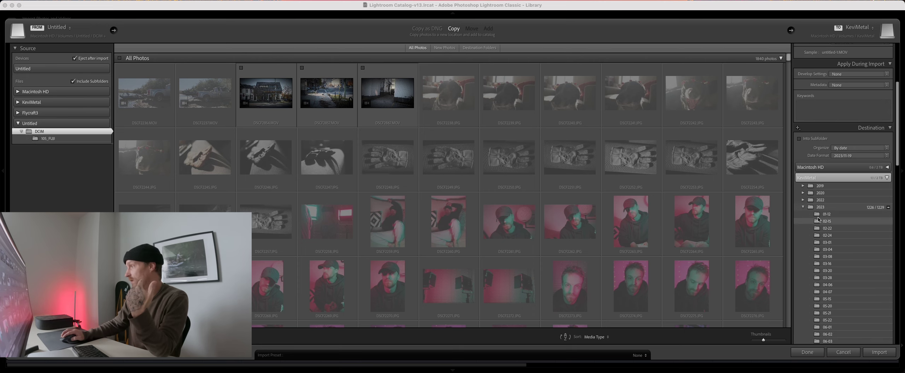
click(803, 207)
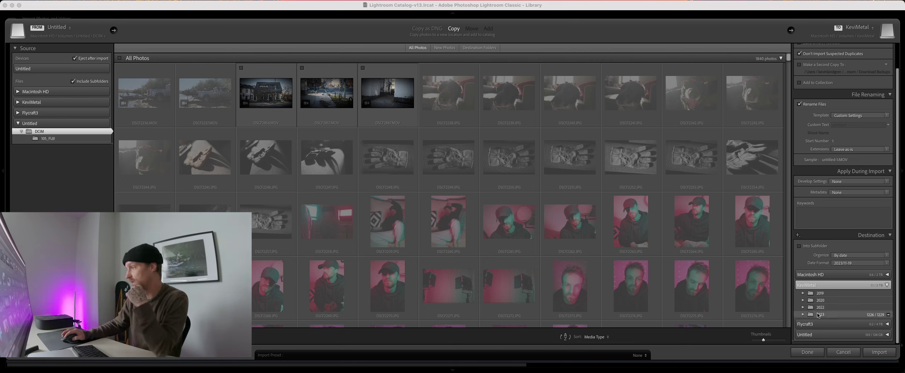
click(803, 315)
scroll(806, 301, down, 2)
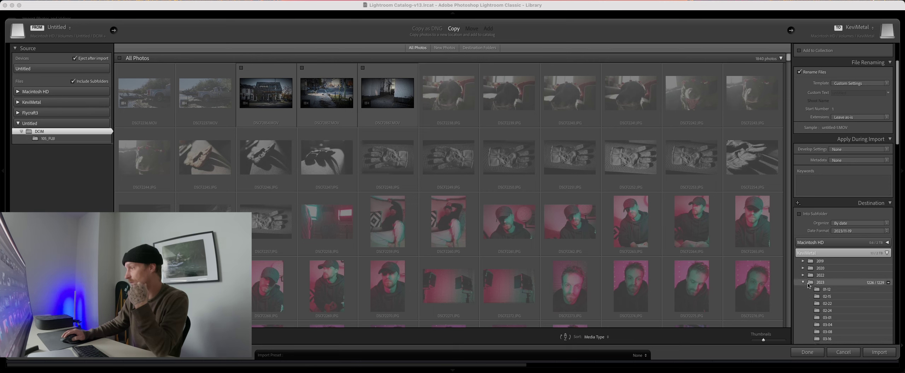
scroll(809, 286, down, 4)
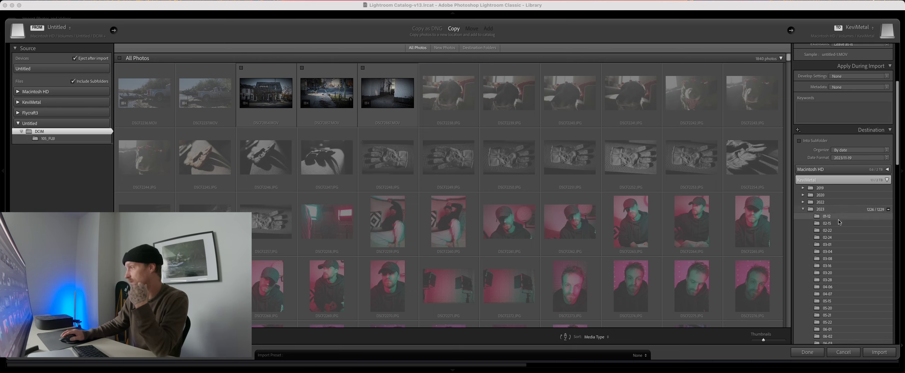
scroll(839, 222, down, 1)
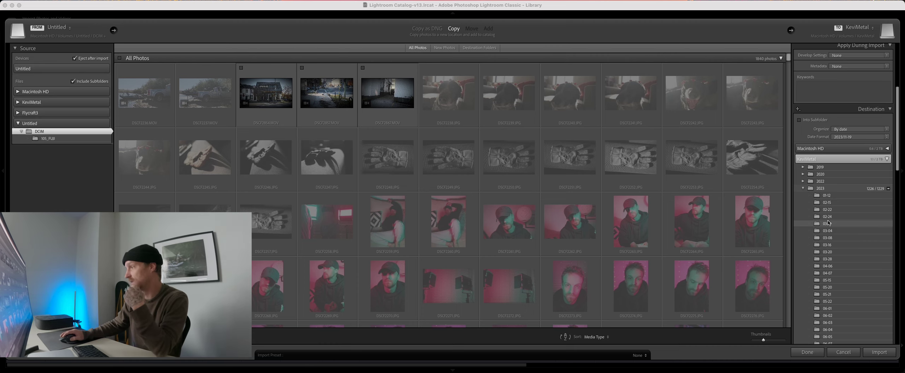
scroll(829, 219, down, 14)
scroll(828, 221, down, 15)
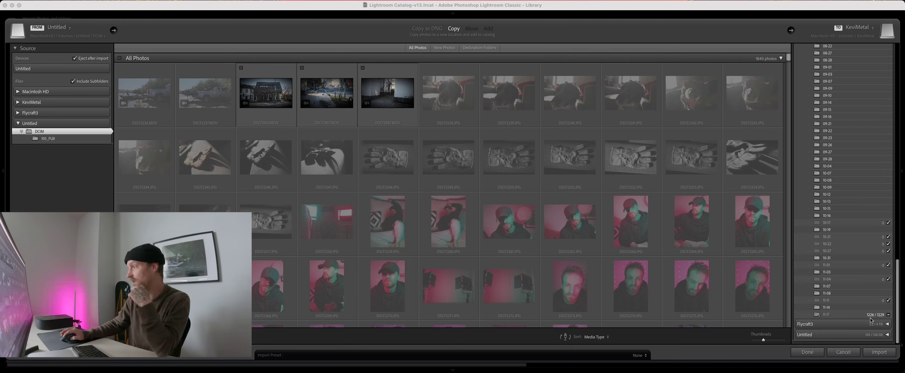
scroll(862, 314, up, 10)
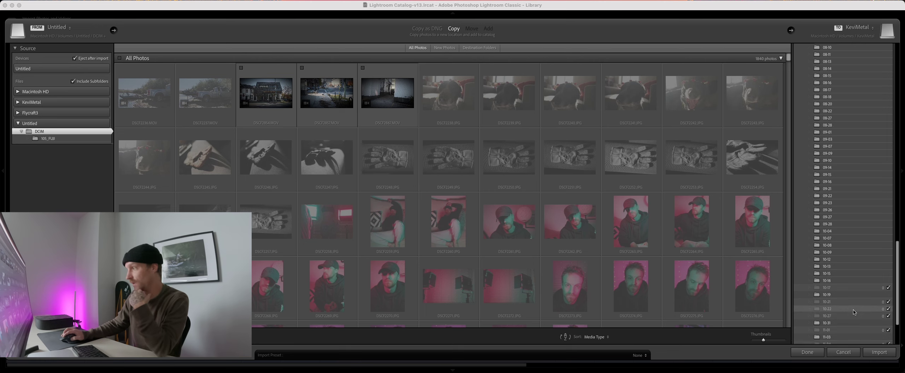
scroll(853, 312, up, 5)
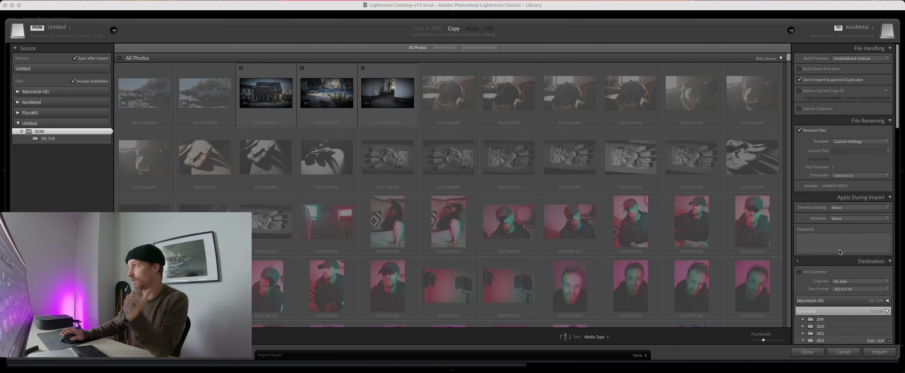
- Set the custom text for renaming the imported files to "20231117_Fuji X100 SLC Street"
click(841, 151)
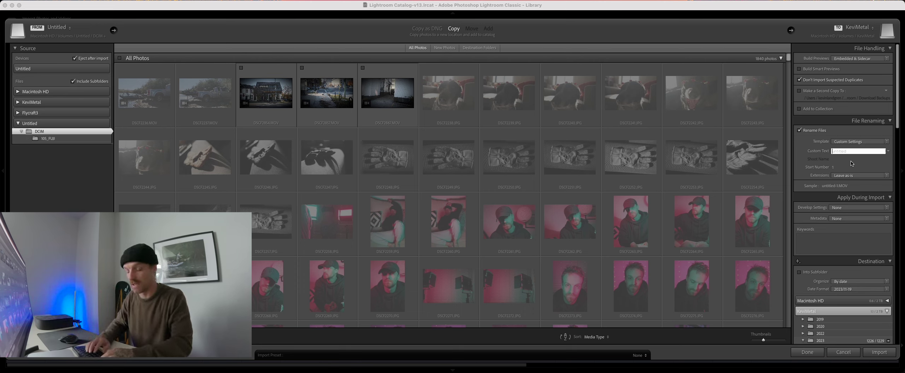
text(202311)
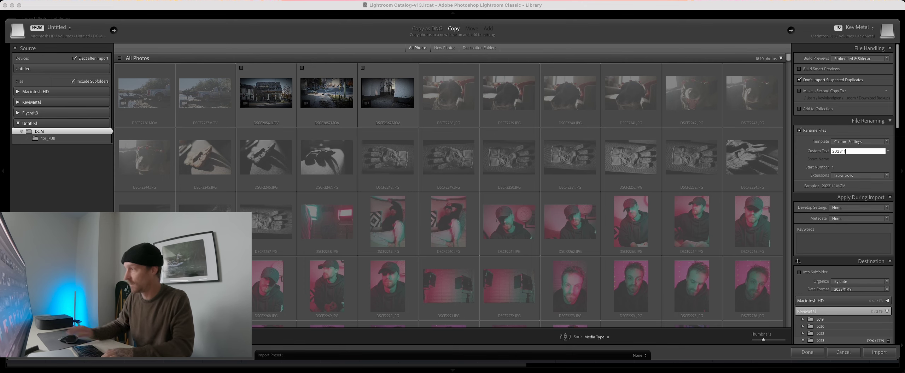
scroll(845, 264, down, 10)
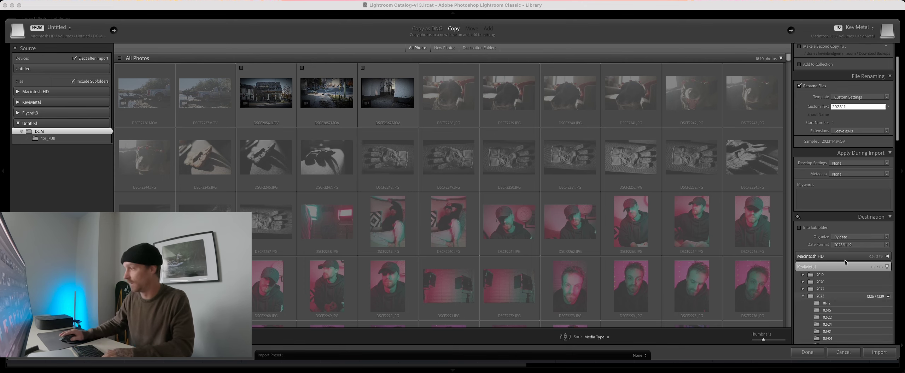
scroll(845, 264, up, 10)
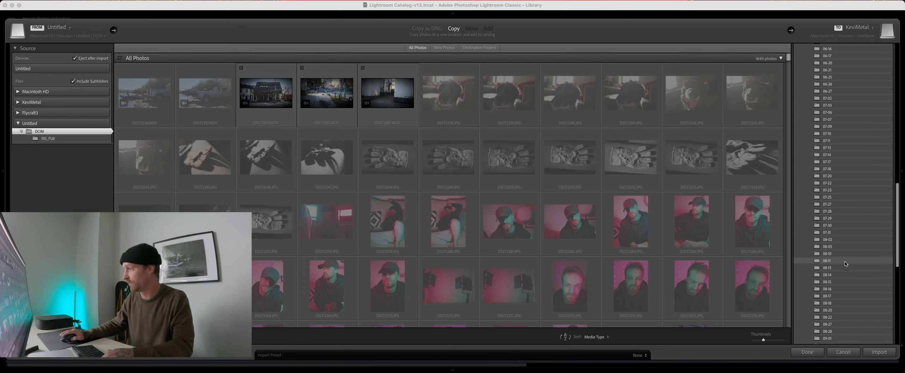
text(17_)
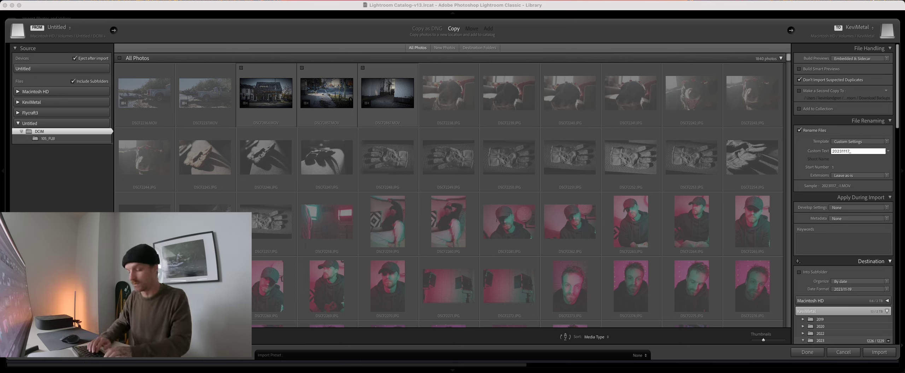
text(Fuji)
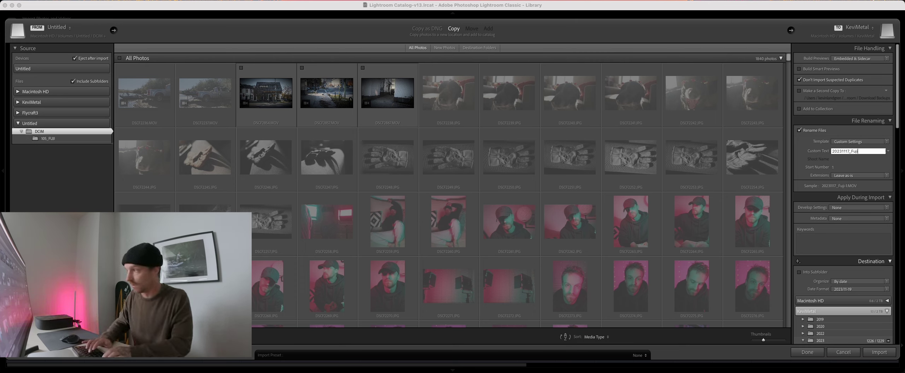
text( X1-)
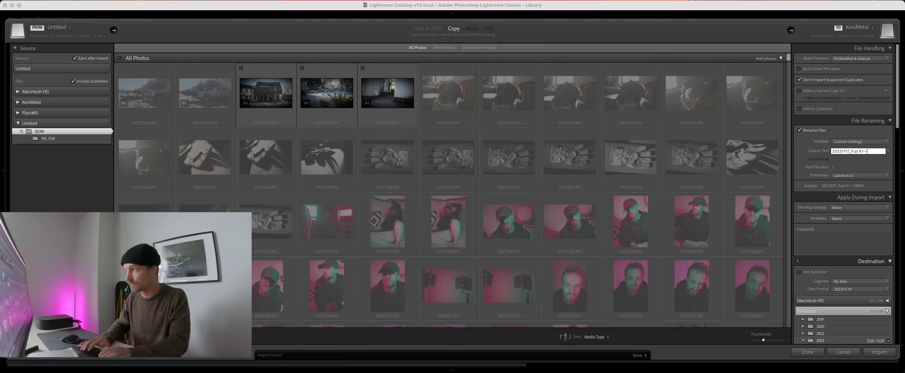
key(BackSpace)
text(00 )
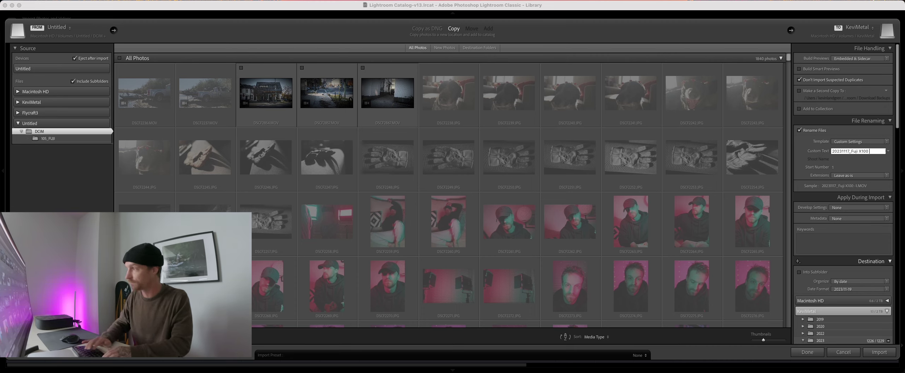
text(SLC Street)
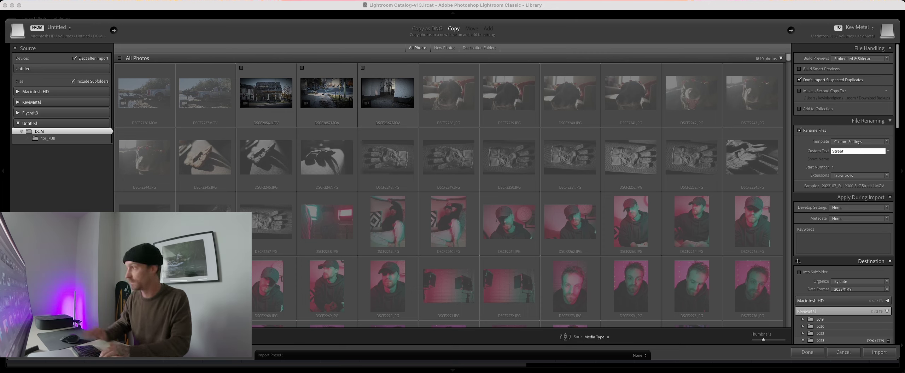
- Check the destination folders and photo grid, and import the checked photos from the memory card
scroll(840, 274, down, 10)
scroll(841, 274, up, 10)
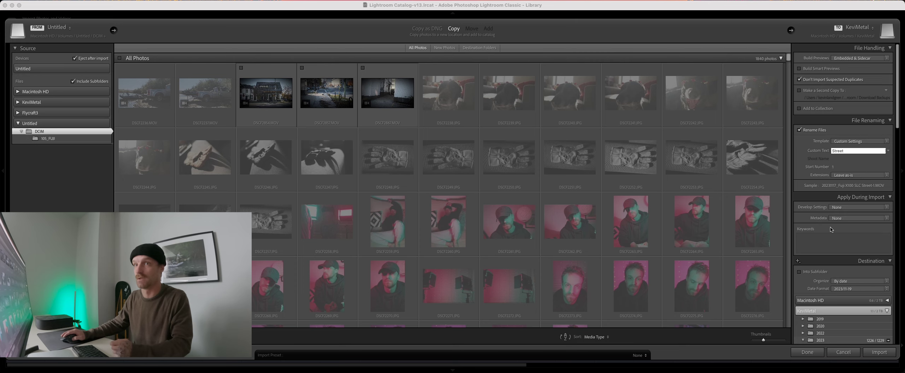
scroll(830, 229, down, 2)
scroll(830, 229, down, 15)
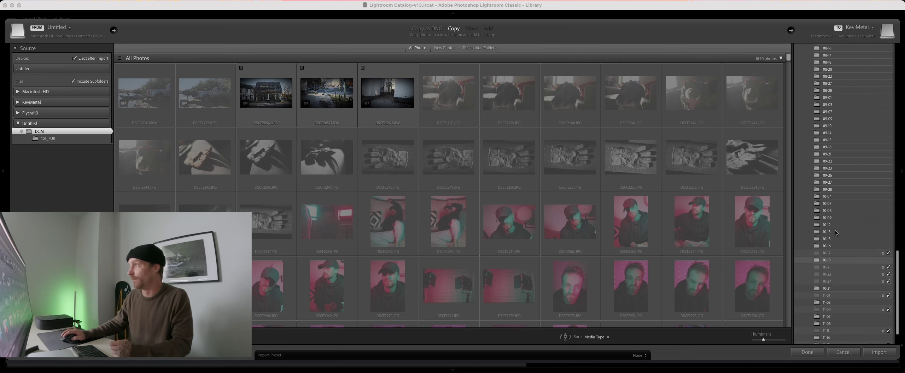
scroll(836, 233, up, 17)
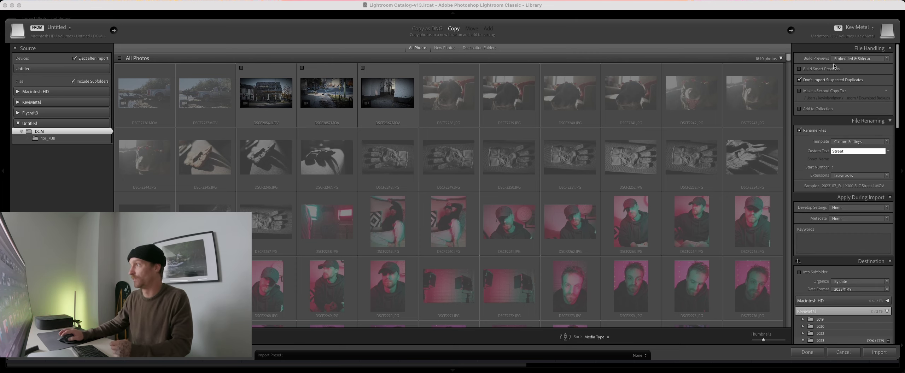
scroll(607, 226, down, 20)
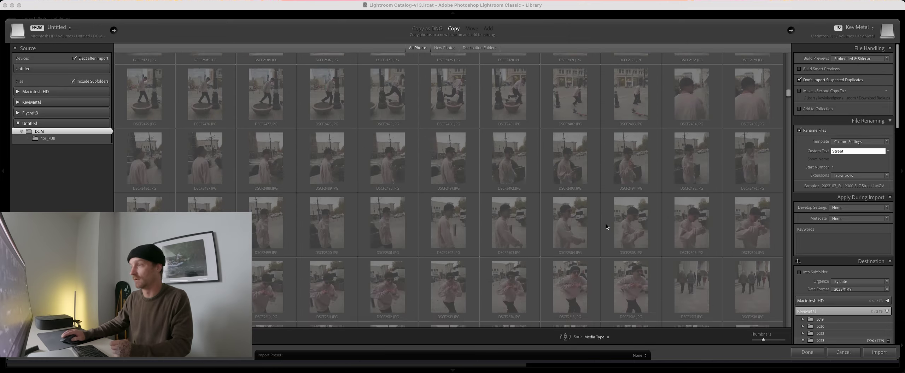
scroll(607, 226, down, 20)
scroll(610, 228, down, 15)
scroll(610, 229, down, 2)
click(879, 353)
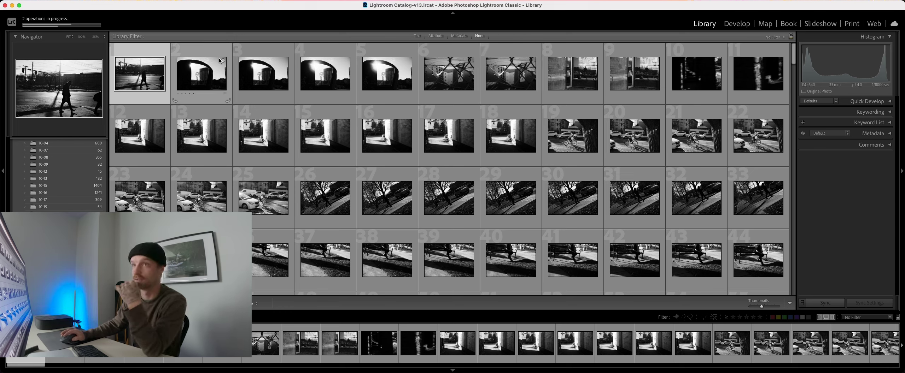
- Open the first imported photo in Loupe view and browse forward through the following shots
double_click(155, 82)
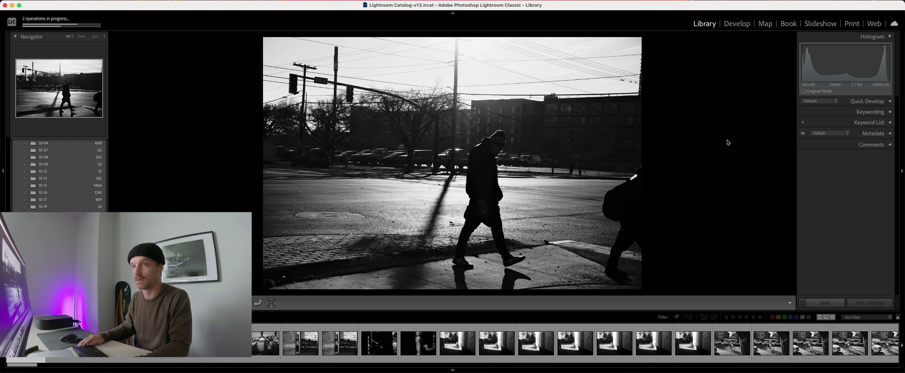
key(Right)
key(Right)
key(Right)
key(Right)
key(Right)
key(Right)
key(Right)
key(Right)
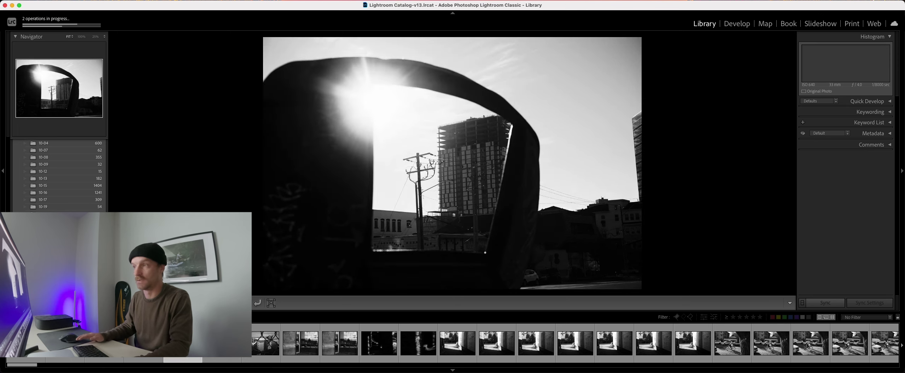
- Browse back through the imported shots to the first photo of the pedestrian silhouettes crossing the street
key(Left)
key(Left)
key(Left)
key(Left)
key(Left)
key(Left)
key(Left)
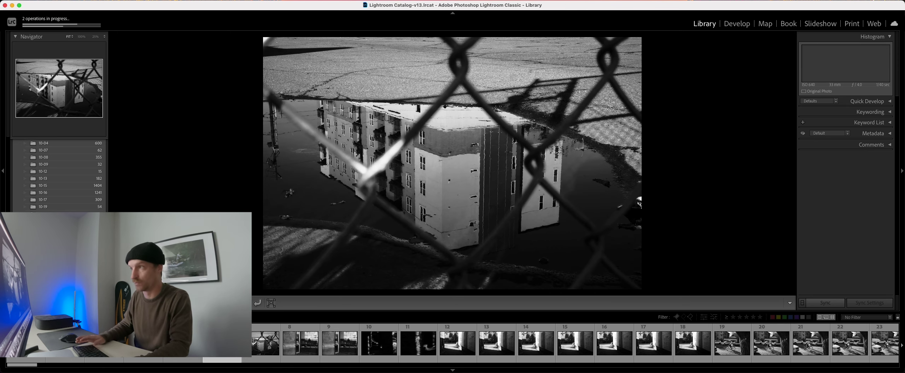
key(Left)
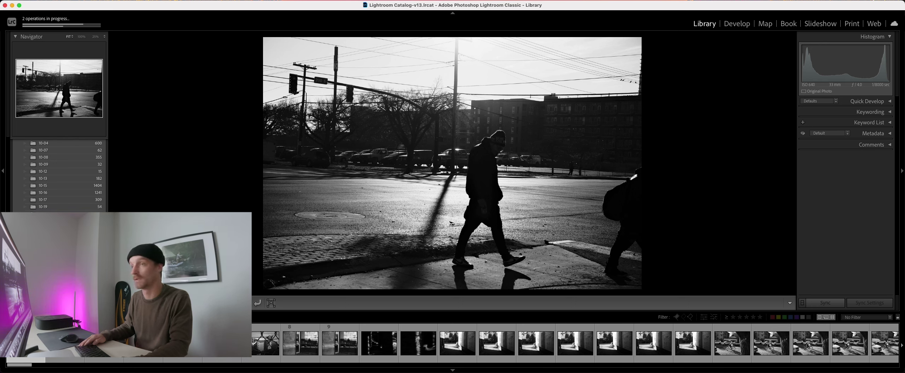
- Compare the opening street shots and give the sun-flare photo framed by the arch a one-star rating
key(Right)
key(Left)
key(Right)
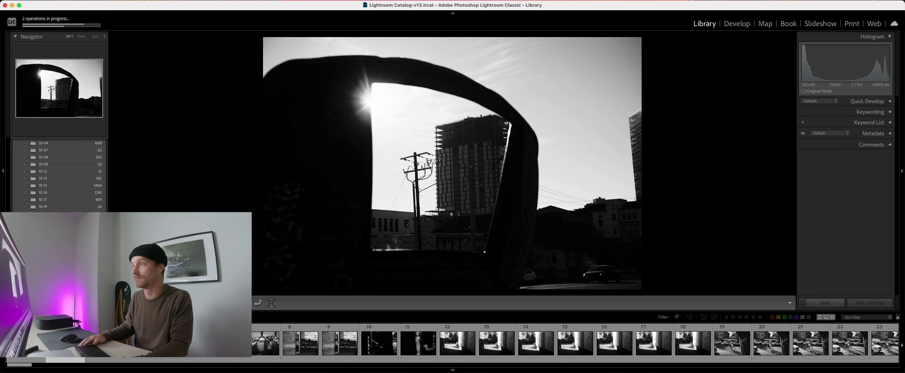
key(Right)
key(Right)
key(Right)
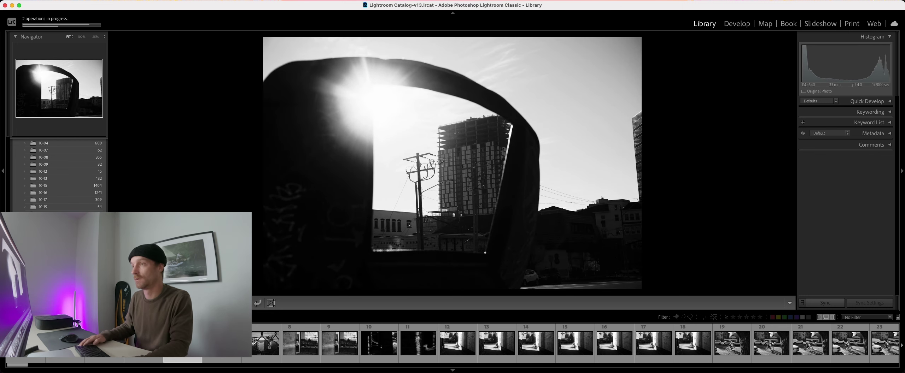
key(Right)
key(Left)
key(1)
- Review the fence-and-puddle, storefront and motion-blurred shots, and assign a one-star rating to the pick around photo 12
key(Right)
key(Right)
key(Right)
key(Left)
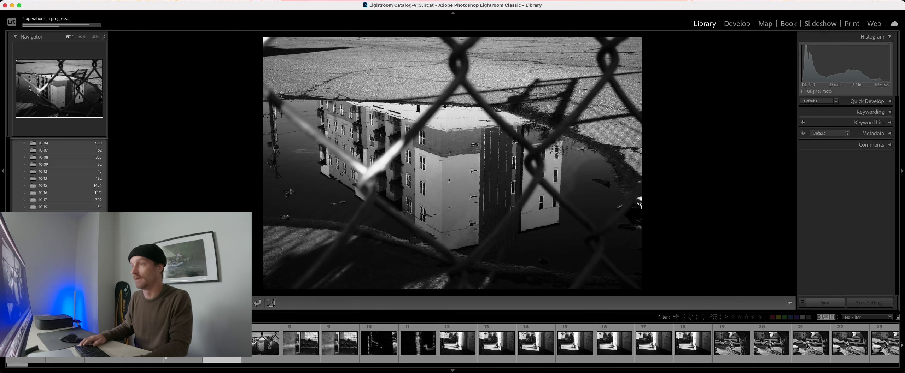
key(Right)
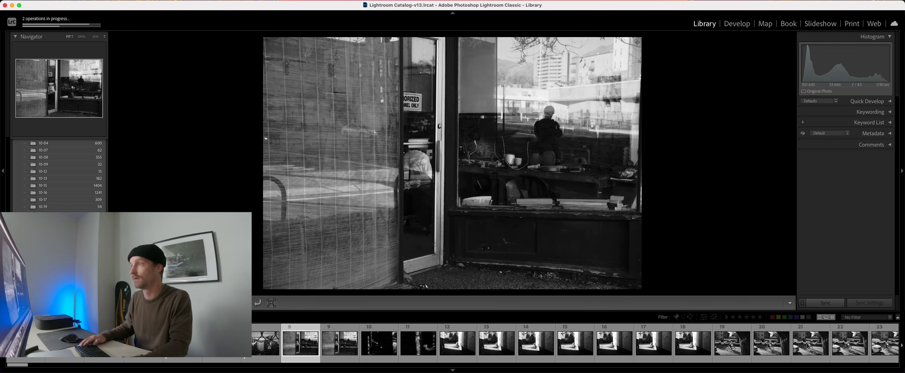
key(Right)
key(Right)
key(Right)
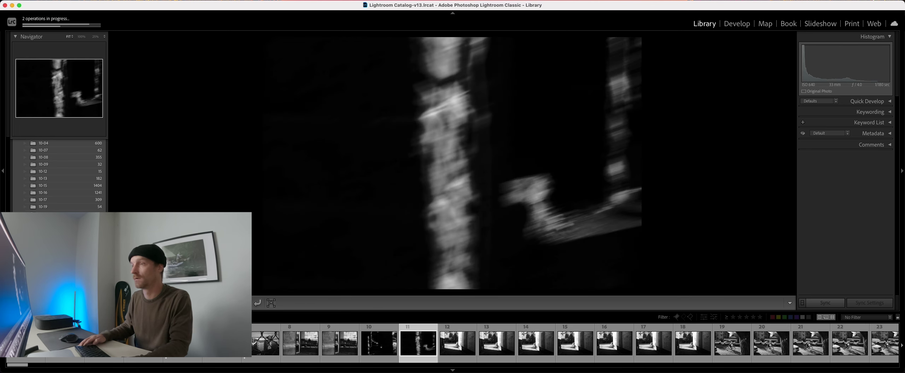
key(Right)
key(1)
- Advance to the cyclist series and give photo 20 of the cyclist beside the tree a one-star rating
key(Right)
key(Right)
key(Right)
key(Right)
key(Right)
key(Right)
key(Right)
key(Right)
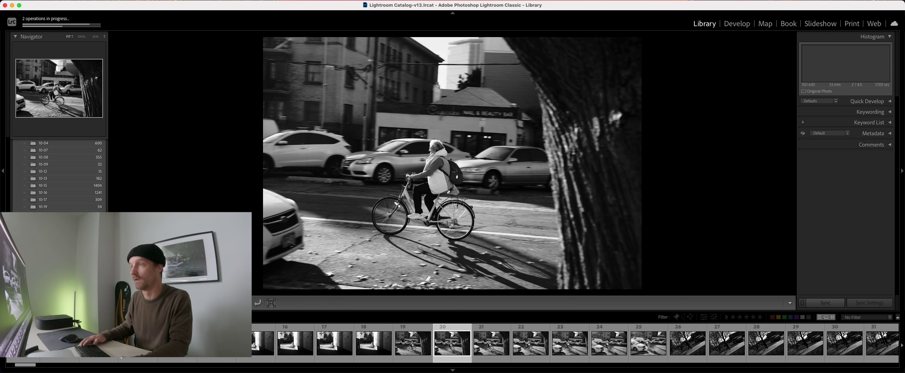
key(1)
- Examine the remaining cyclist shots and the tilted silhouettes of the person walking on the sidewalk
key(Right)
key(Right)
key(Right)
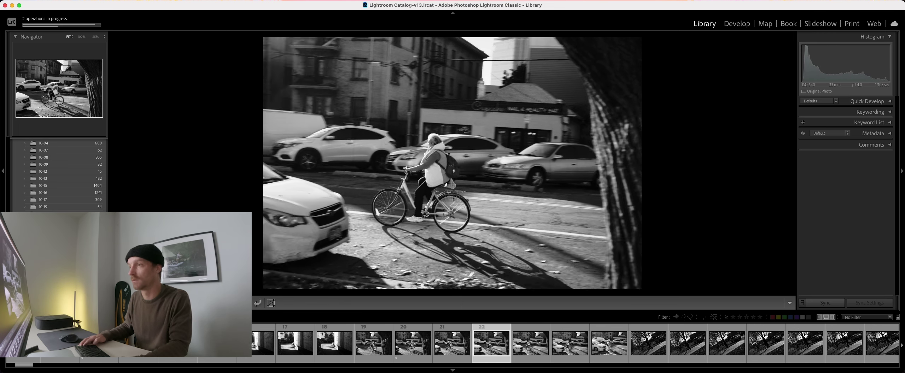
key(Right)
key(Right)
key(Right)
key(Right)
key(Right)
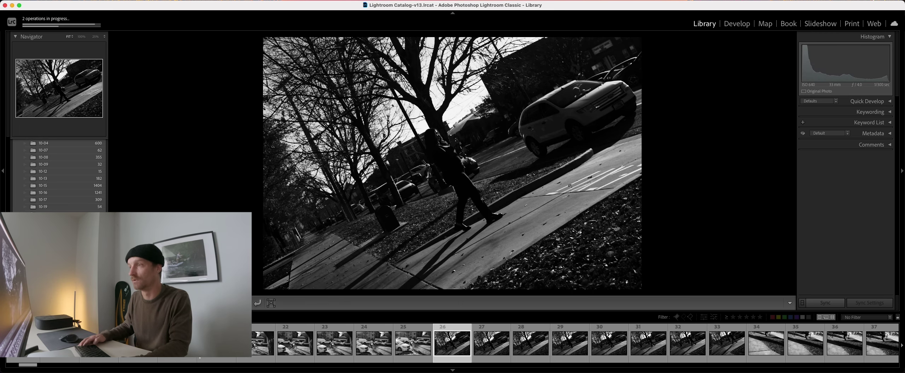
key(Right)
key(Right)
key(Right)
key(Right)
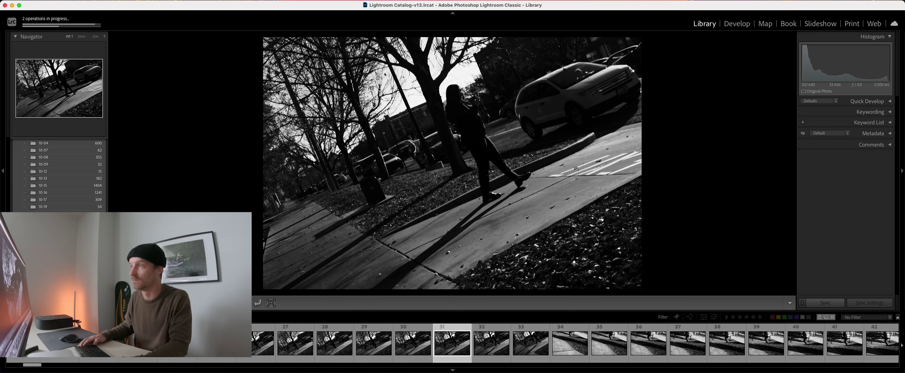
- Look through the first shots of the person sitting on the park bench for a usable frame
key(Right)
key(Right)
key(Right)
key(Right)
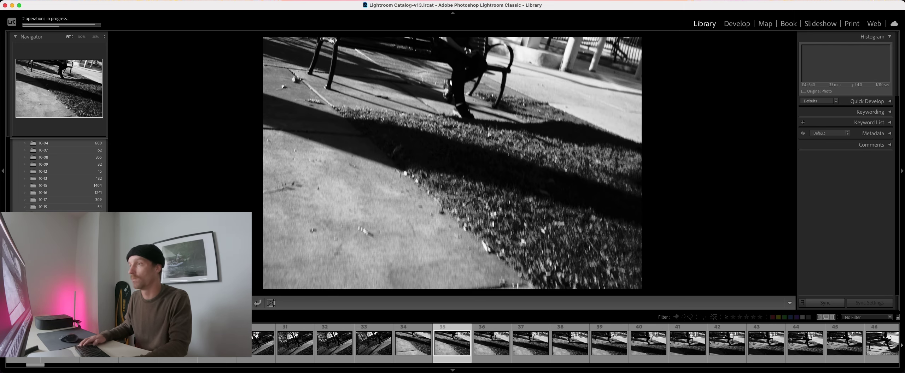
key(Right)
key(Right)
key(Right)
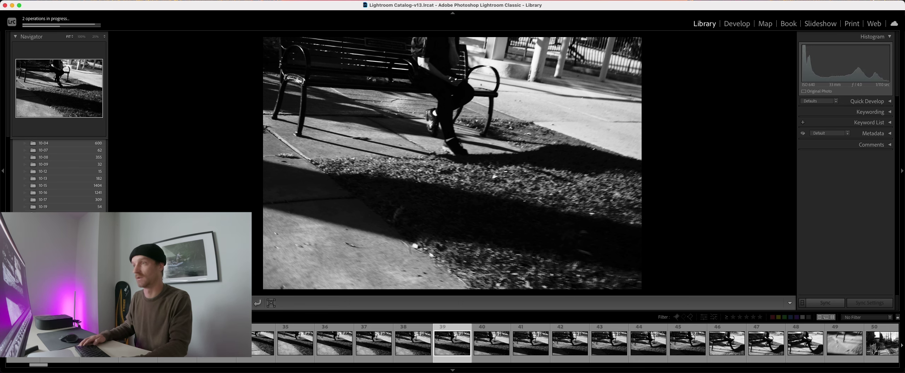
key(Right)
key(Right)
key(Right)
key(Right)
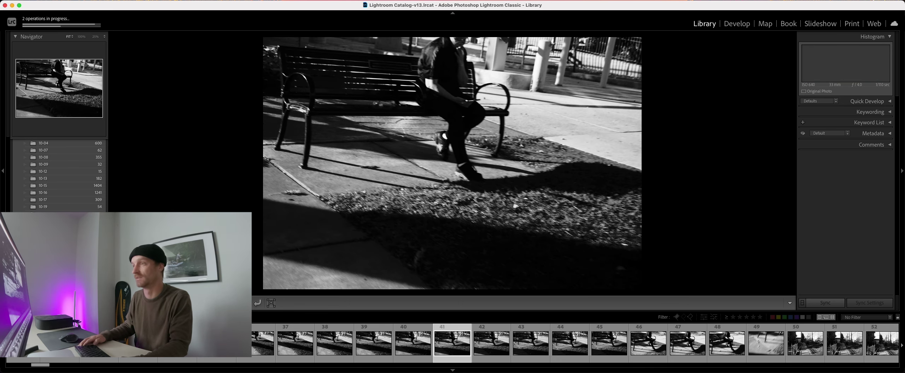
- Compare the wider and closer park bench shots back and forth for sharpness and composition
key(Left)
key(Left)
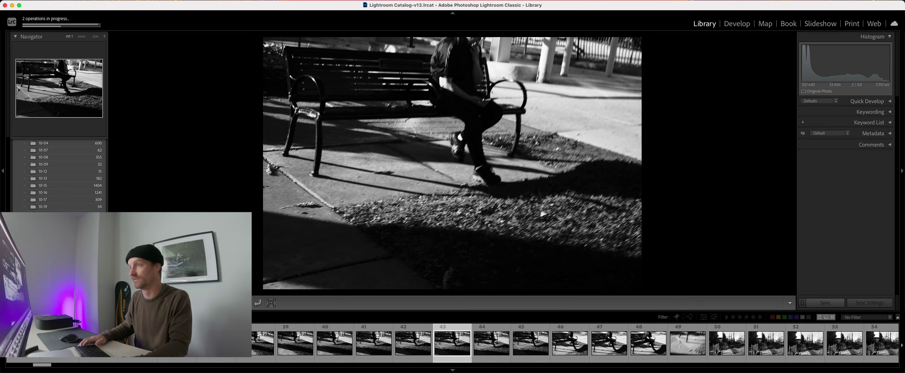
key(Right)
key(Right)
key(Right)
key(Right)
key(Right)
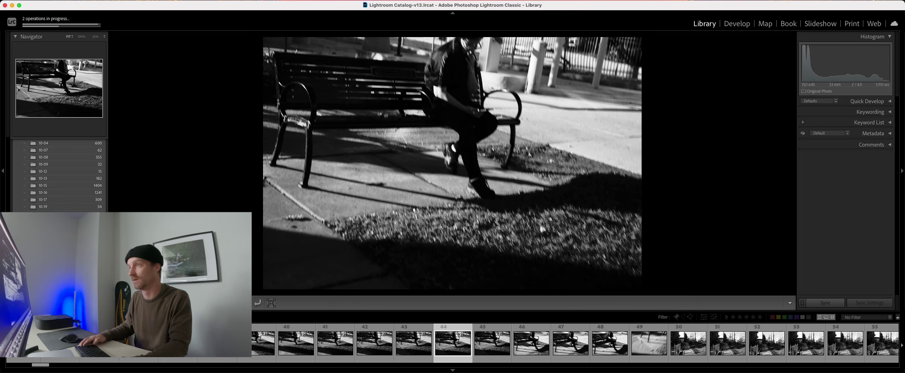
key(Right)
key(Left)
key(Right)
key(Left)
key(Right)
key(Right)
key(Right)
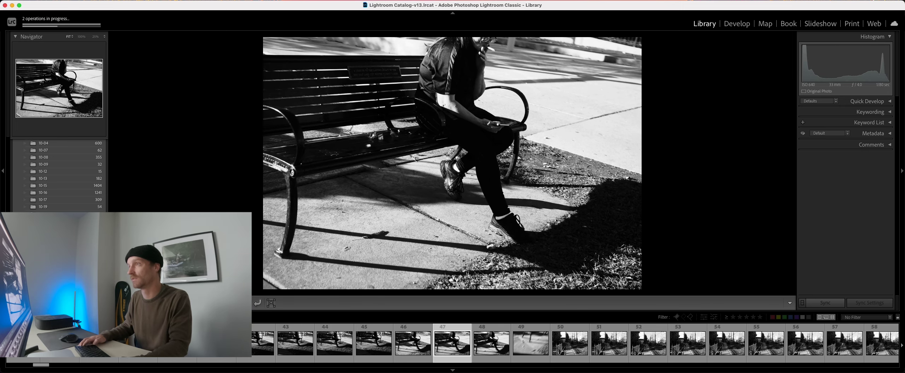
- Examine the sidewalk sequence of the child and adult beside the iron fence, from photo 50 through photo 66
key(Right)
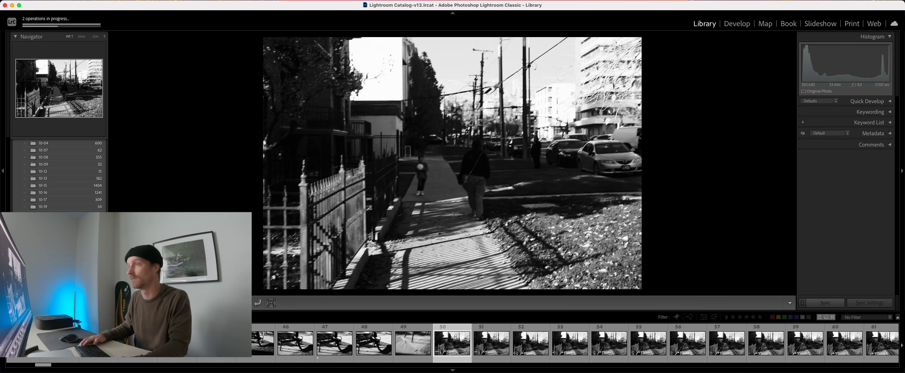
key(Right)
key(Right)
key(Right)
key(Right)
key(Right)
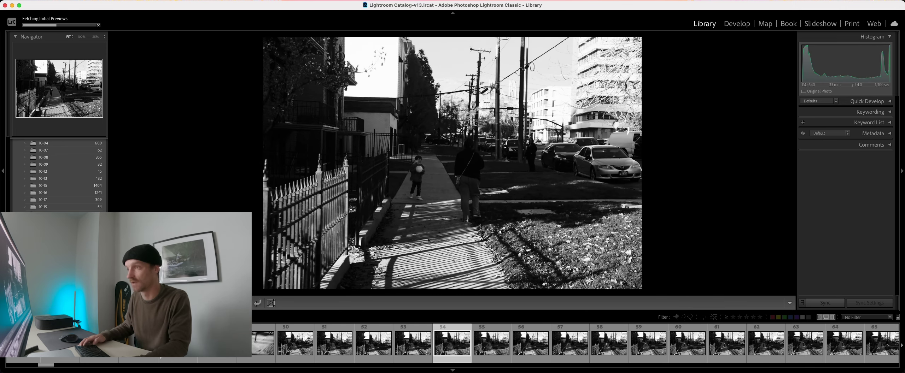
key(Right)
key(Right)
key(Right)
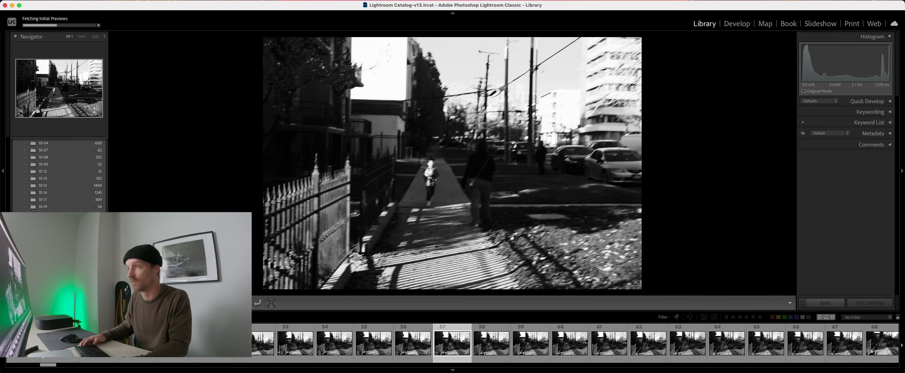
key(Right)
key(Right)
key(Right)
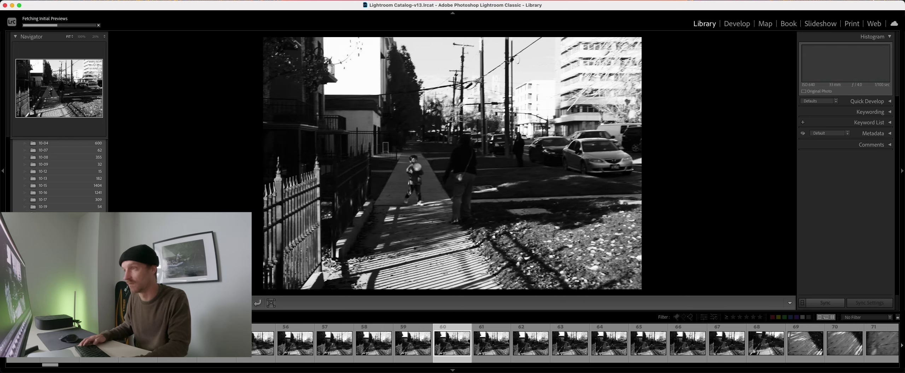
key(Right)
key(Right)
key(Right)
key(Right)
key(Right)
key(Right)
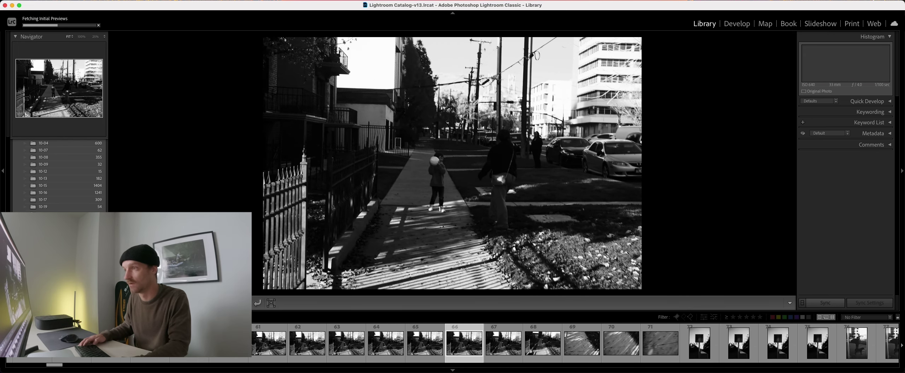
- Review the sidewalk sequence again and give photo 58, with the child facing the camera, a one-star rating
key(Right)
key(Right)
key(Left)
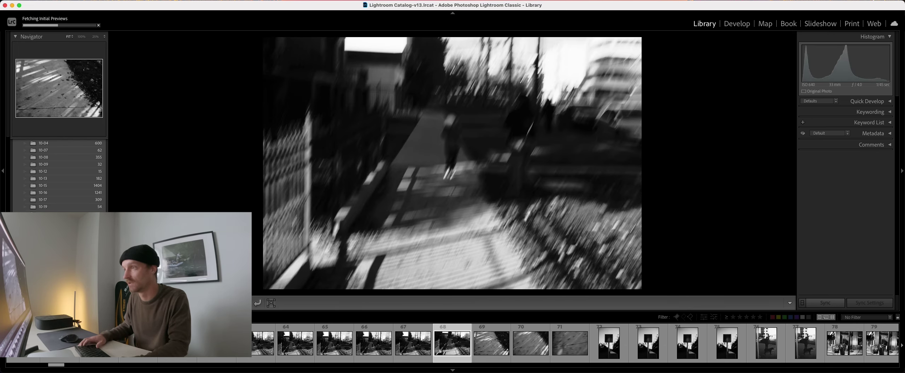
key(Left)
key(Left)
key(Left)
key(Left)
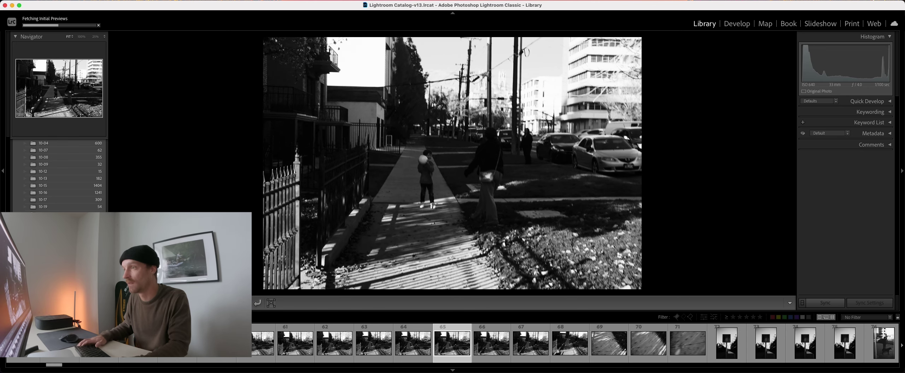
key(Left)
key(Left)
key(Left)
key(Left)
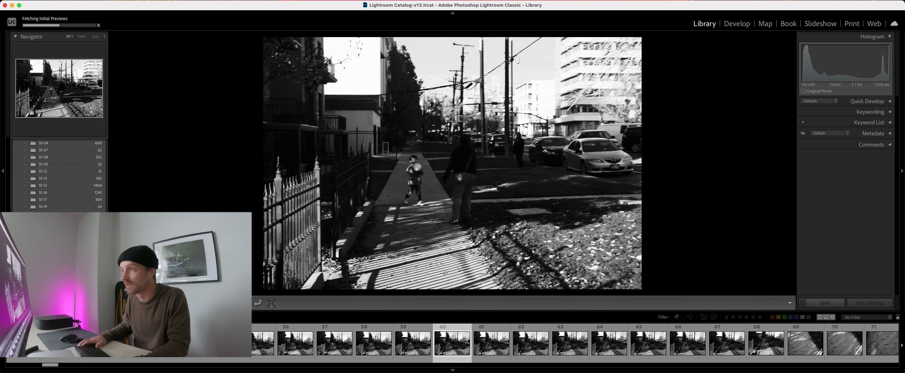
key(Left)
key(Left)
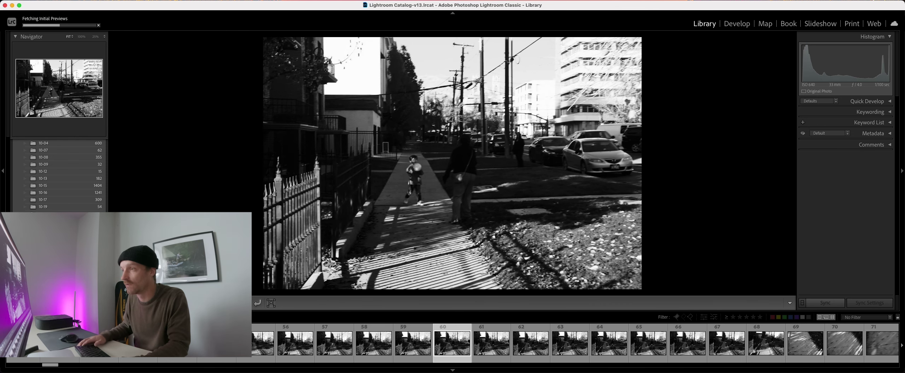
key(1)
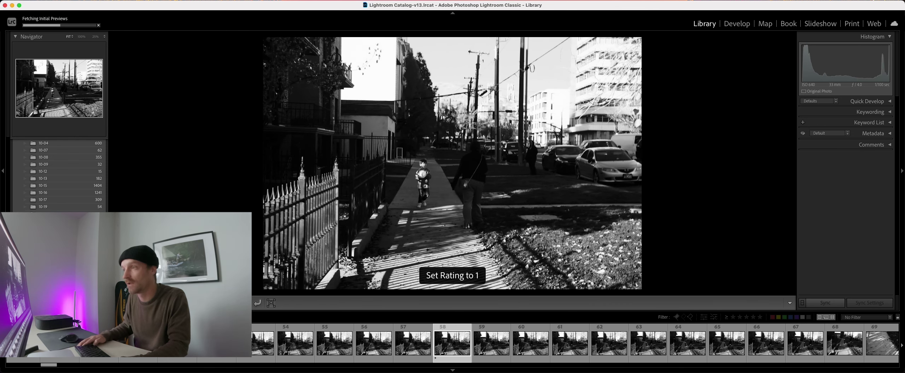
- Browse past the rest of the sidewalk sequence and examine the vertical "Do Not Enter" sign shots
key(Right)
key(Right)
key(Right)
key(Right)
key(Right)
key(Right)
key(Right)
key(Right)
key(Right)
key(Right)
key(Right)
key(Right)
key(Right)
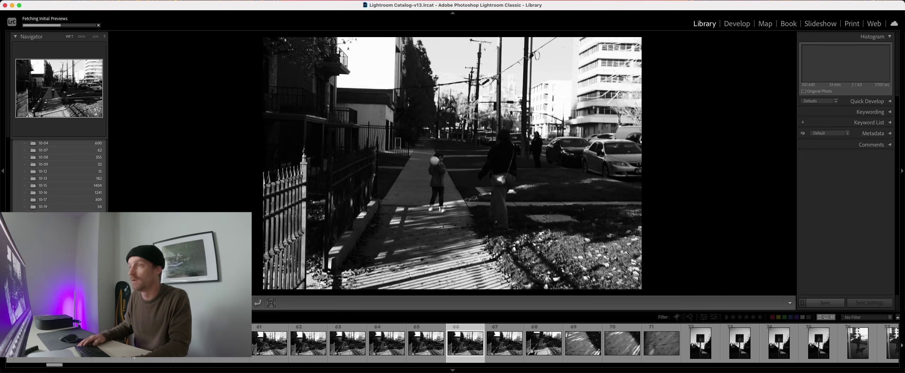
key(Right)
key(Right)
key(Right)
key(Right)
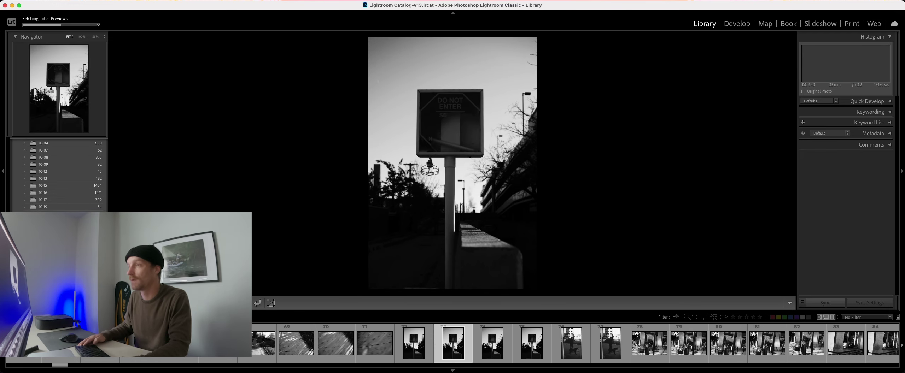
key(Right)
key(Right)
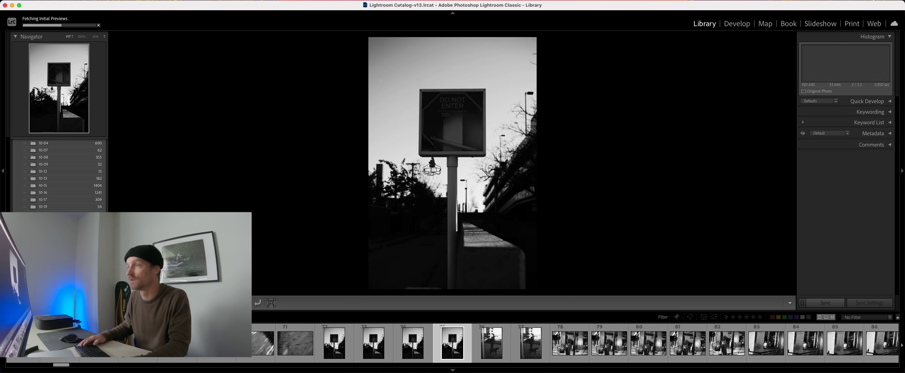
- Examine the coffee shop exterior shots and compare photos 83 and 84 of the people in the window
key(Right)
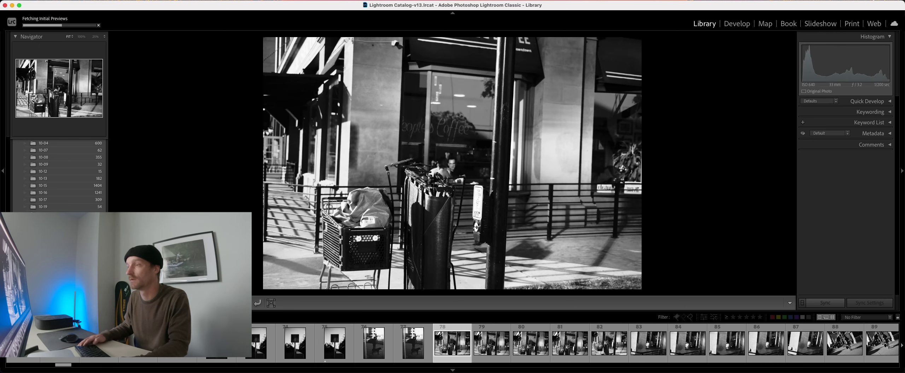
key(Right)
key(Right)
key(Right)
key(Right)
key(Right)
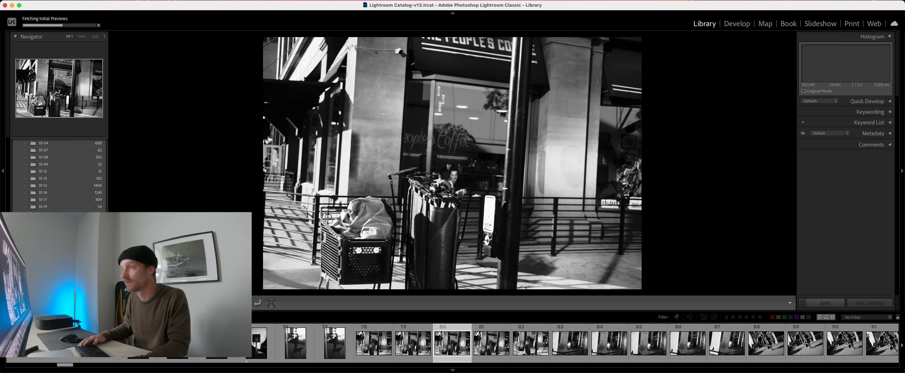
key(Right)
key(Right)
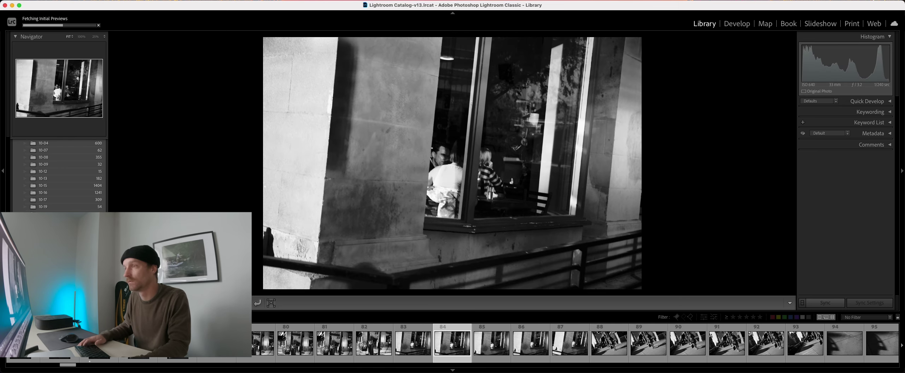
key(Left)
key(Left)
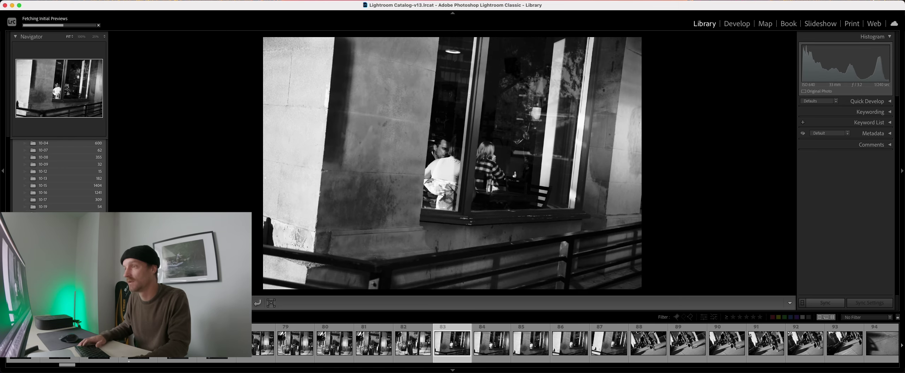
key(Right)
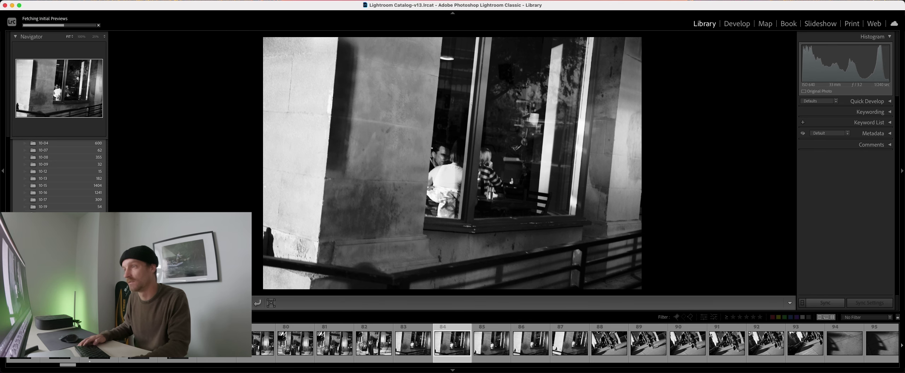
- Give photo 84 of the people in the coffee shop window a one-star rating and advance to photo 88
key(1)
key(Right)
key(Right)
key(Right)
key(Right)
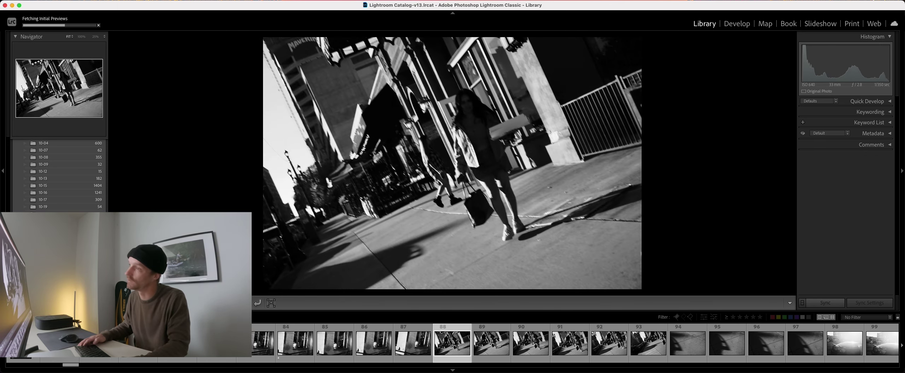
- Examine the tilted sidewalk shots of the woman carrying a bag and the dark shadow shots, through photo 97
key(Right)
key(Right)
key(Right)
key(Right)
key(Right)
key(Right)
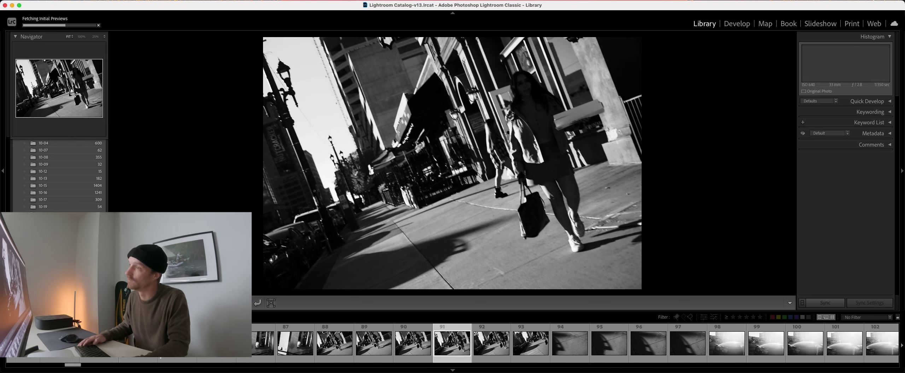
key(Right)
key(Right)
key(Right)
key(Right)
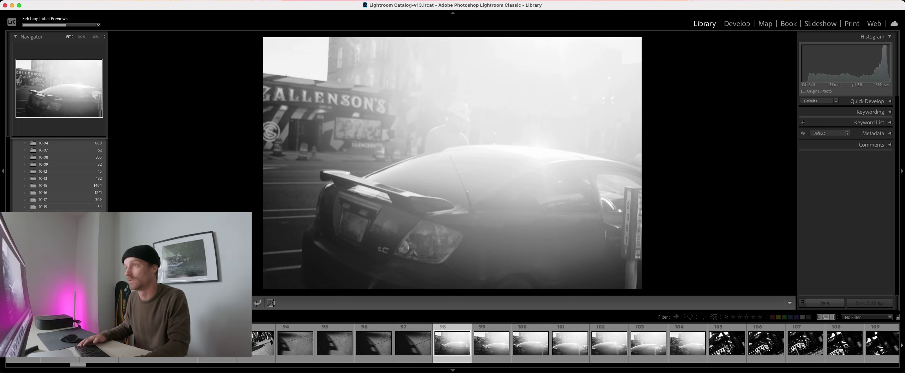
- Compare the backlit car shots from photo 98 onward and give photo 102 a one-star rating
key(Right)
key(Right)
key(Left)
key(Right)
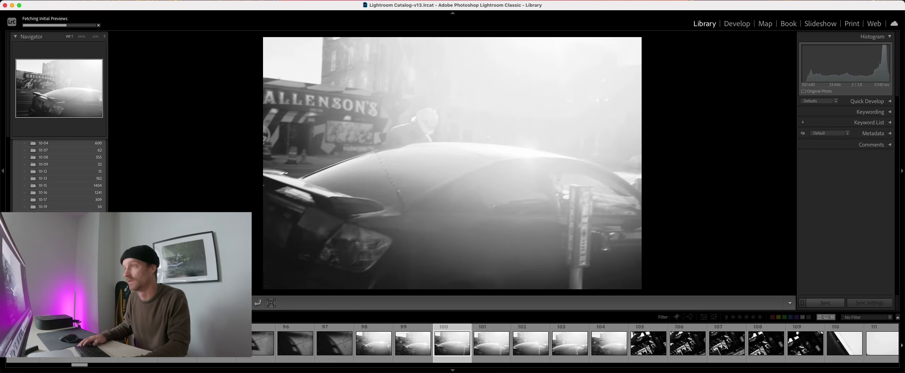
key(Right)
key(Right)
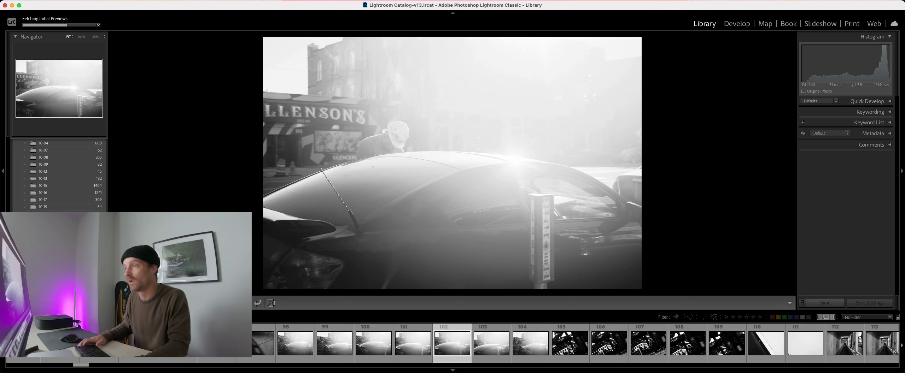
key(1)
key(Left)
key(Left)
key(Right)
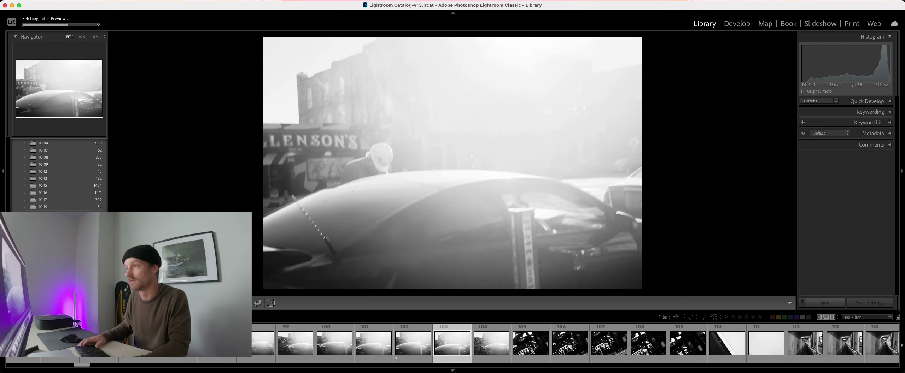
- Browse past the remaining car shots and examine the "Earth, Wind and Beer" patio shots, photos 105 to 109
key(Right)
key(Right)
key(Right)
key(Right)
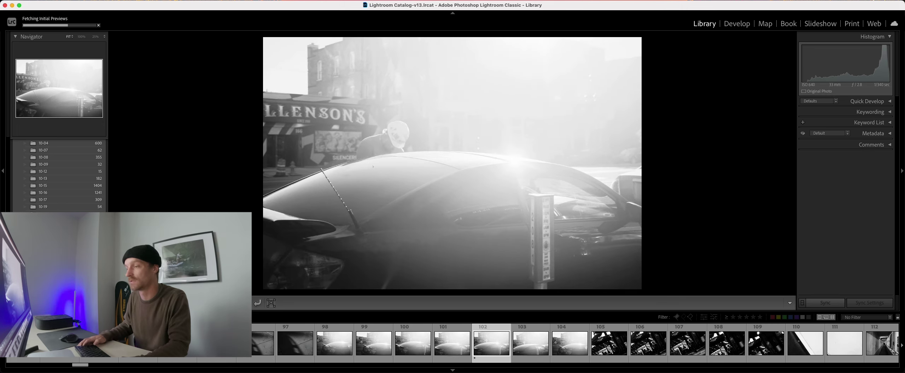
key(Right)
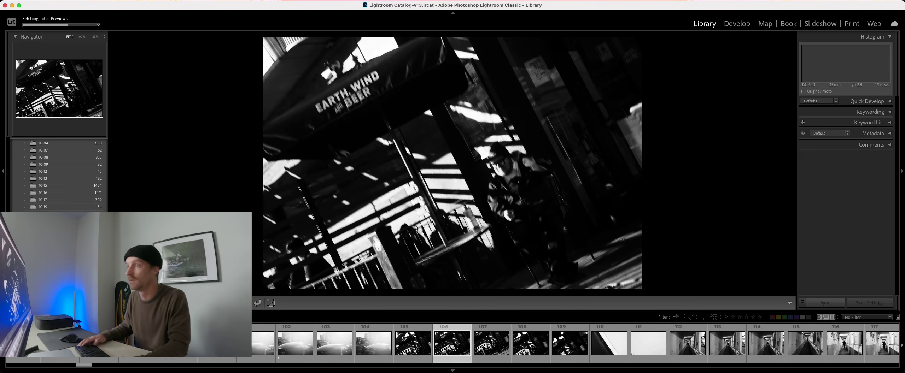
key(Right)
key(Right)
key(Right)
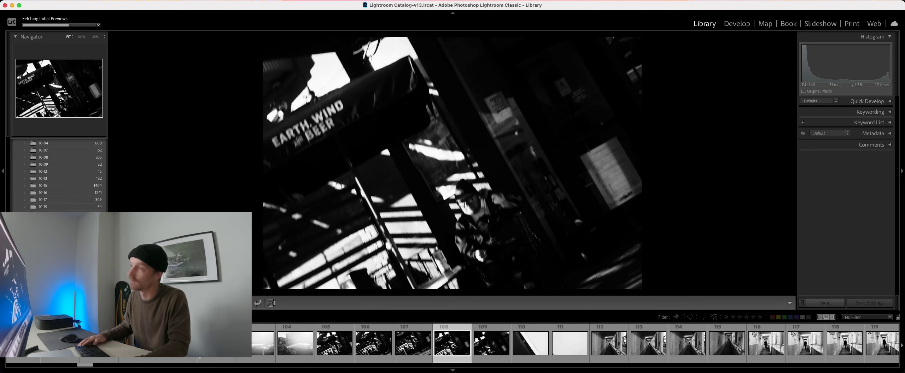
key(Right)
key(Right)
key(Right)
key(Right)
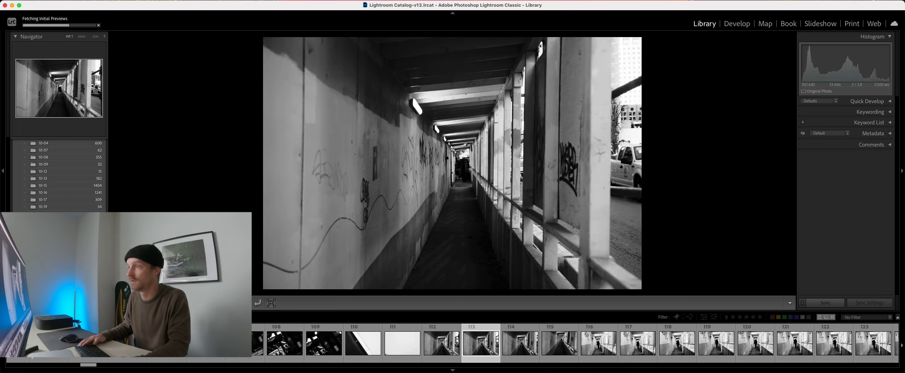
- Examine the covered walkway sequence with the silhouetted figure approaching, from photo 113 through photo 128
key(Right)
key(Right)
key(Right)
key(Right)
key(Right)
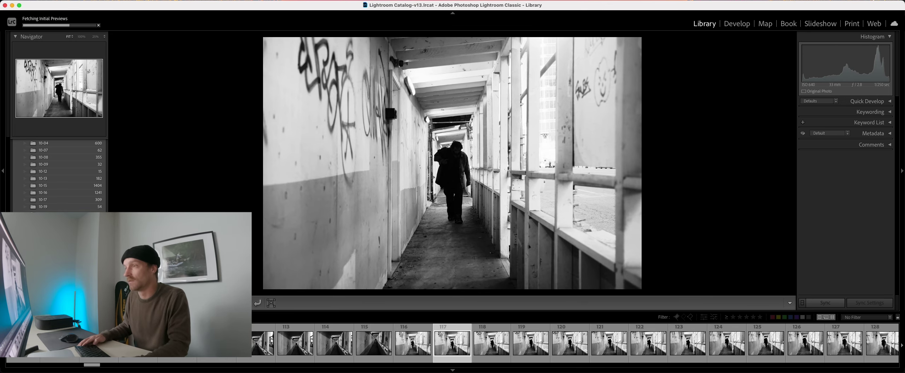
key(Right)
key(Right)
key(Right)
key(Right)
key(Right)
key(Right)
key(Right)
key(Right)
key(Right)
key(Right)
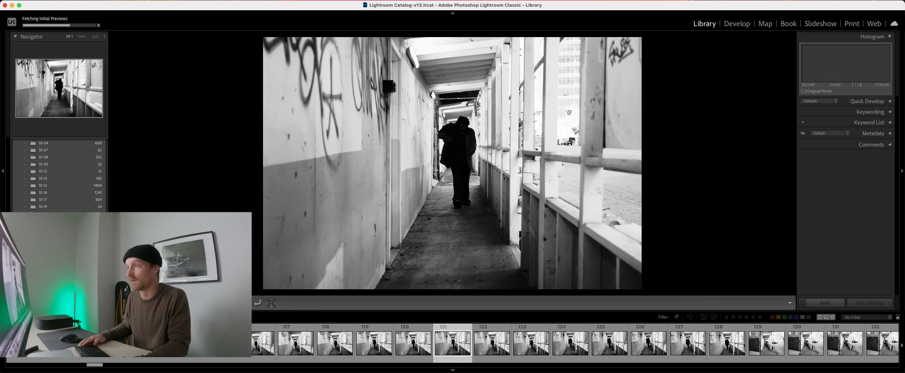
key(Right)
key(Right)
key(Right)
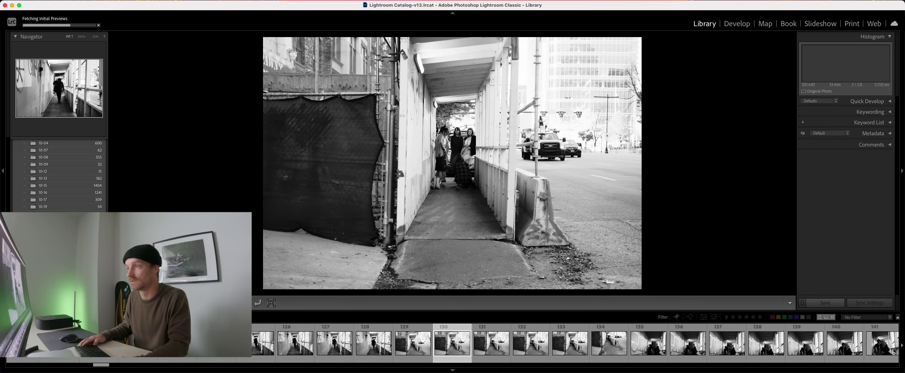
- Go back through the silhouetted figure shots in the walkway and give photo 125 a one-star rating
key(Left)
key(Left)
key(Left)
key(Left)
key(Left)
key(Left)
key(Right)
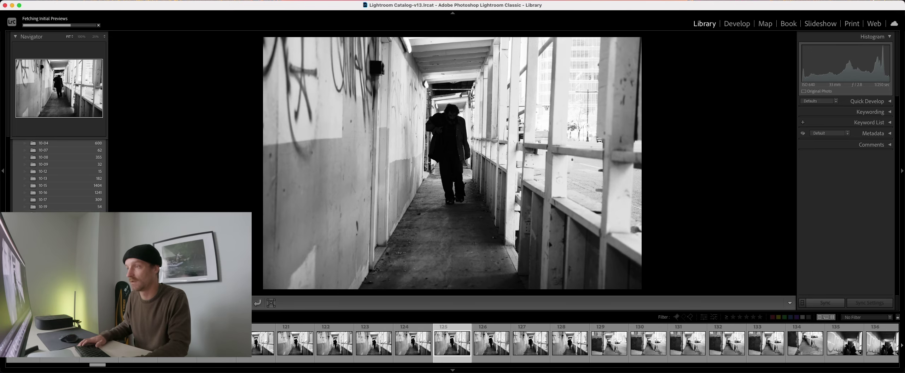
key(Left)
key(1)
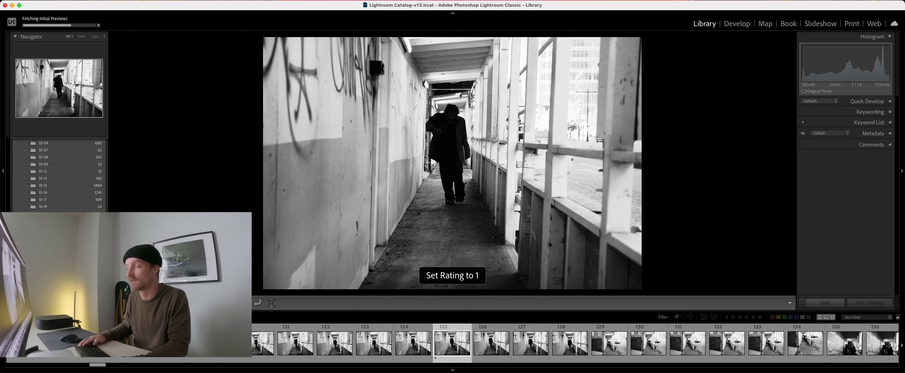
- Compare the walkway entrance shots with the three standing people, photos 129 to 134, and give photo 132 a one-star rating
key(Right)
key(Right)
key(Right)
key(Right)
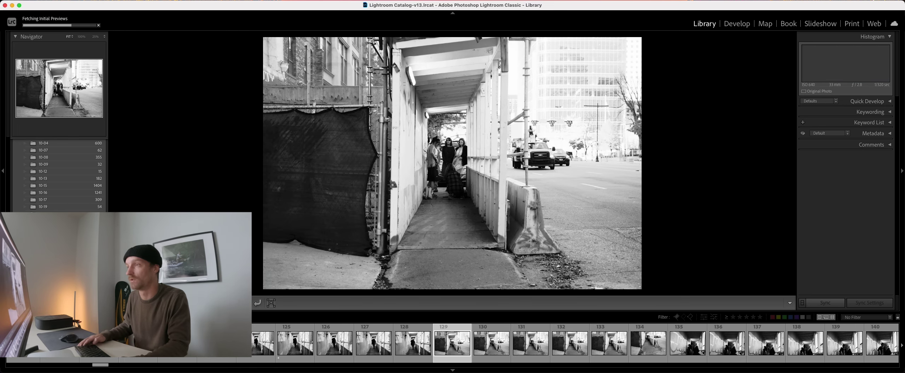
key(Right)
key(Right)
key(Right)
key(Right)
key(Right)
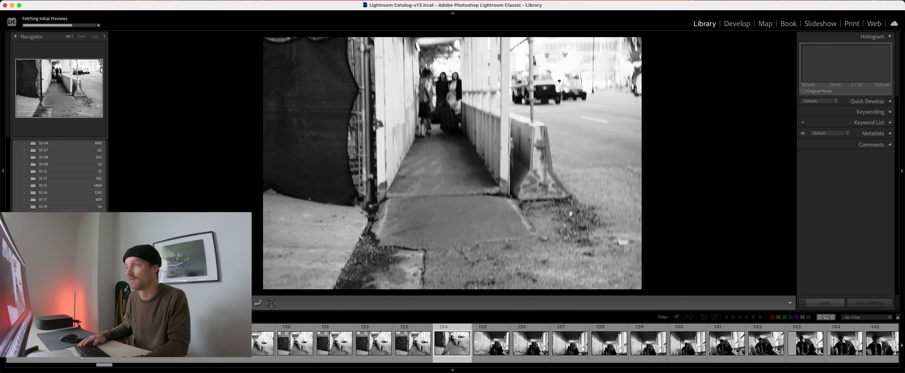
key(Right)
key(Right)
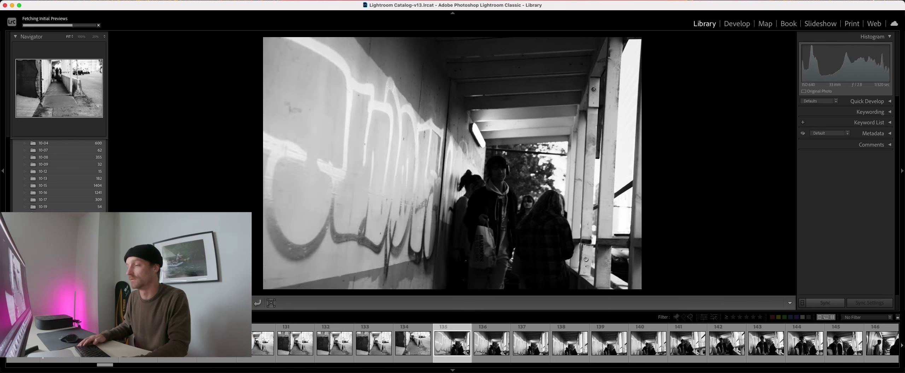
key(Left)
key(Left)
key(Left)
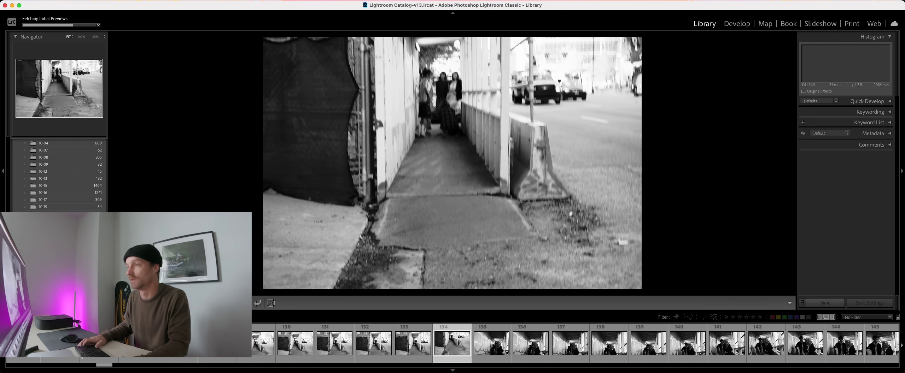
key(Left)
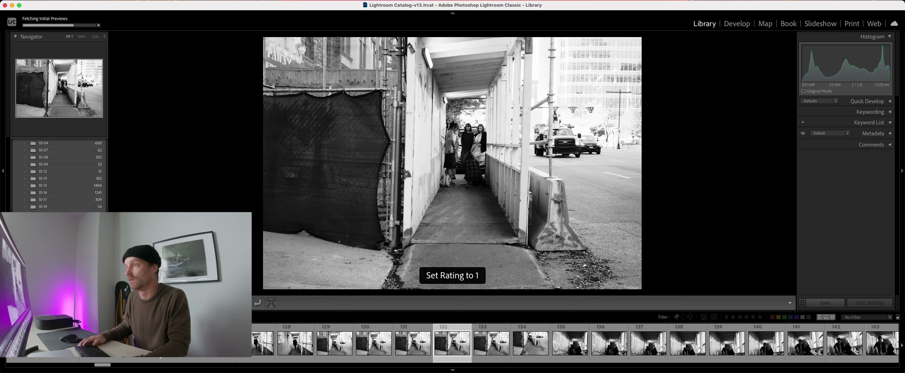
- Review the first shots of the group beside the graffiti wall and give photo 136 a one-star rating
key(Right)
key(Right)
key(Right)
key(Right)
key(Right)
key(Right)
key(Left)
key(Left)
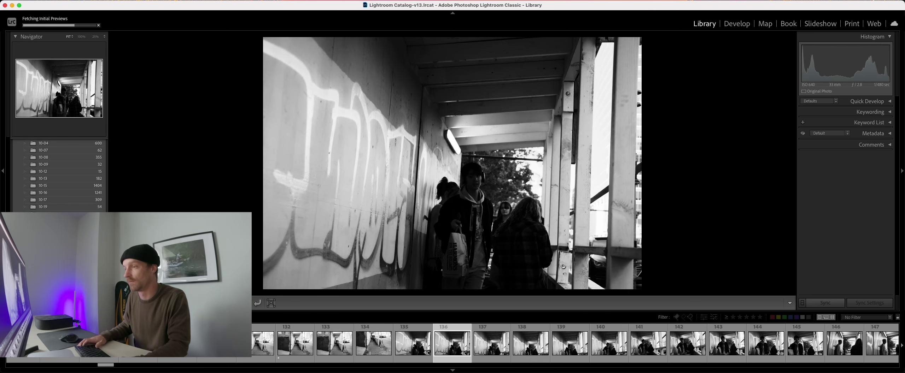
key(1)
- Examine the rest of the graffiti wall sequence as the group comes closer, from photo 137 through photo 147
key(Right)
key(Right)
key(Right)
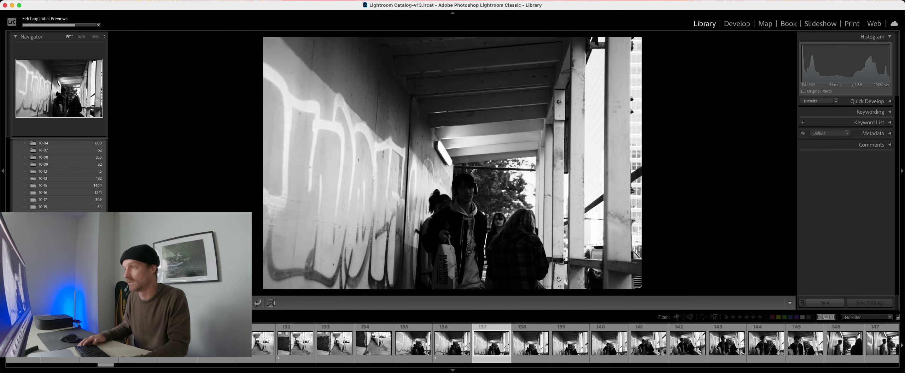
key(Right)
key(Right)
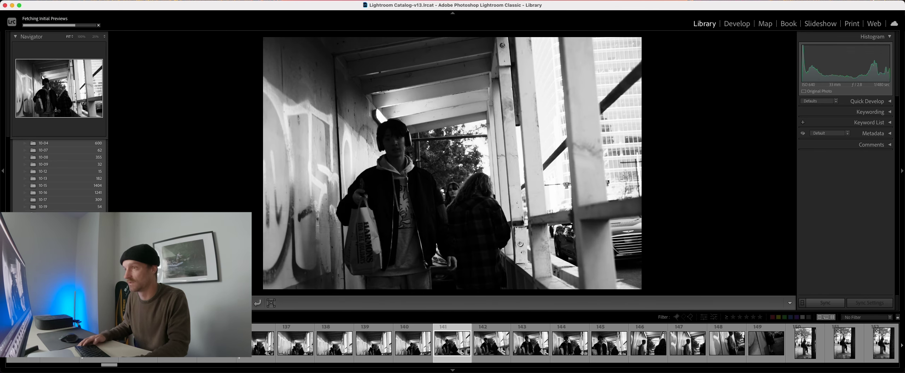
key(Right)
key(Right)
key(Right)
key(Right)
key(Right)
key(Right)
key(Right)
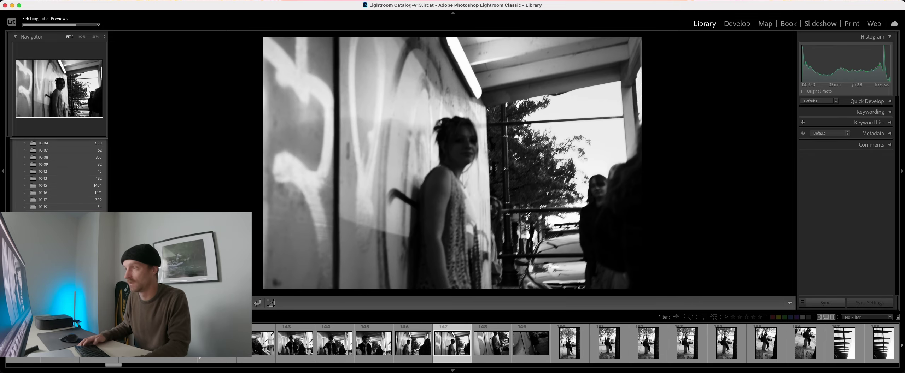
- Compare the close shots of the woman leaning on the wall and give photo 149, showing her legs and sneakers, a one-star rating
key(Left)
key(Left)
key(Right)
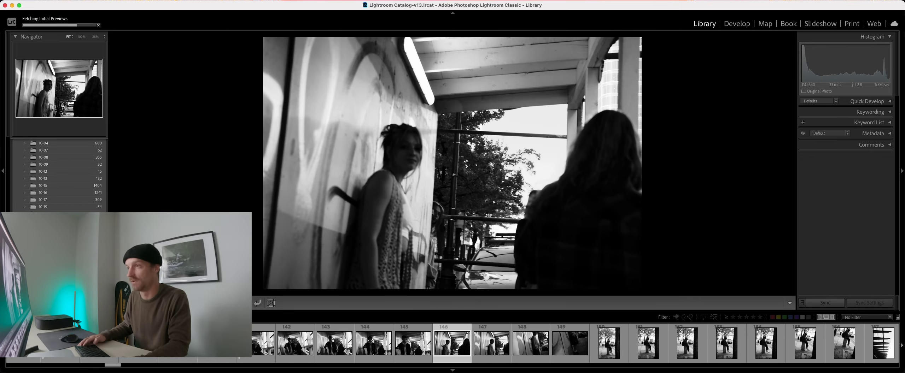
key(Right)
key(Right)
key(Right)
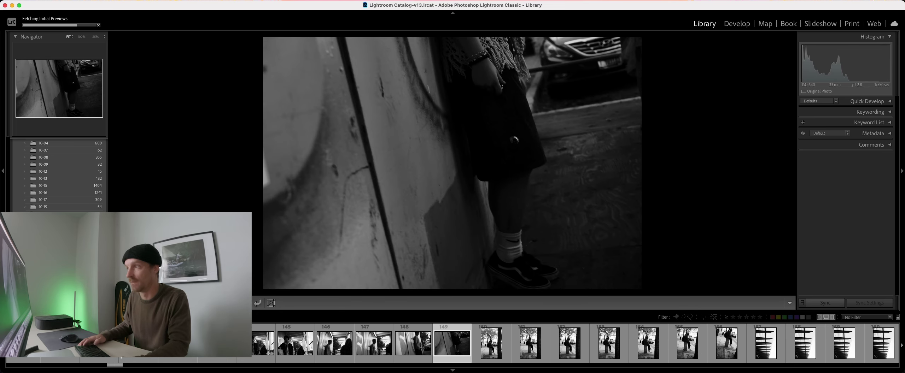
key(Right)
key(Left)
key(Left)
key(Left)
key(Left)
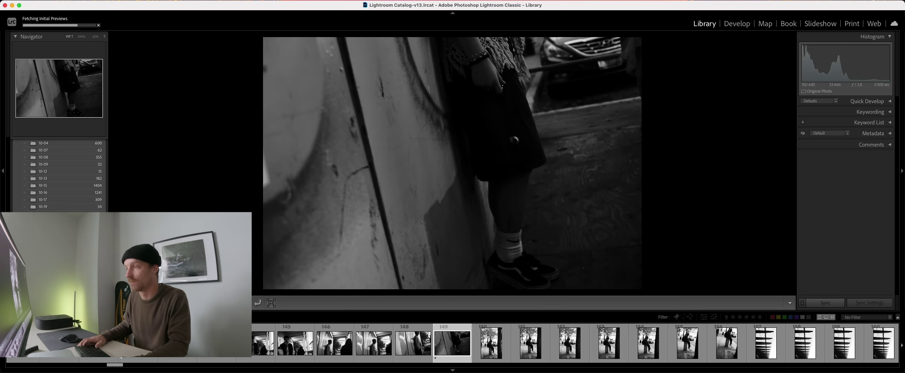
- Check the close walkway shots once more, from photo 145 through photo 149
key(Left)
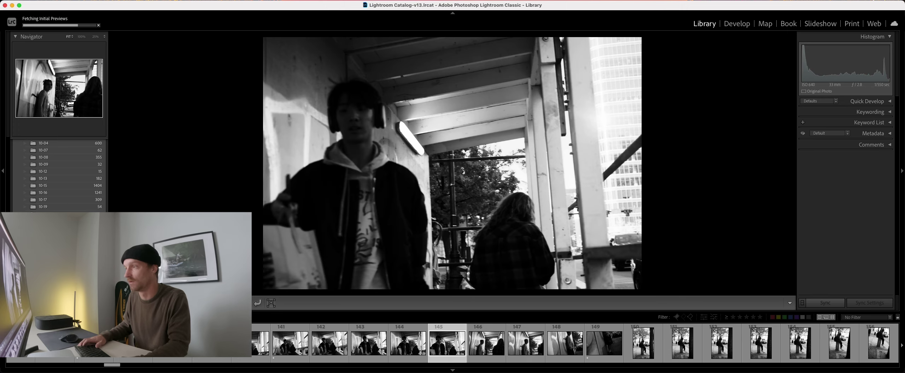
key(Right)
key(Right)
key(Right)
key(Right)
key(Right)
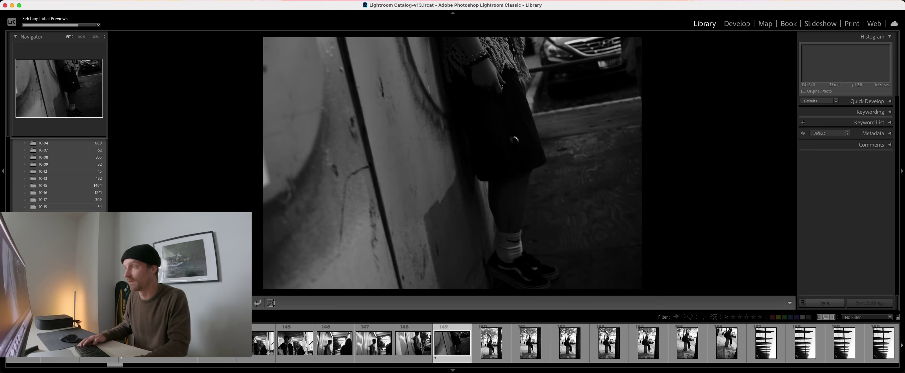
- Compare the vertical shots of the person sitting on the post, photos 150 to 156, and give photo 154 a one-star rating
key(Right)
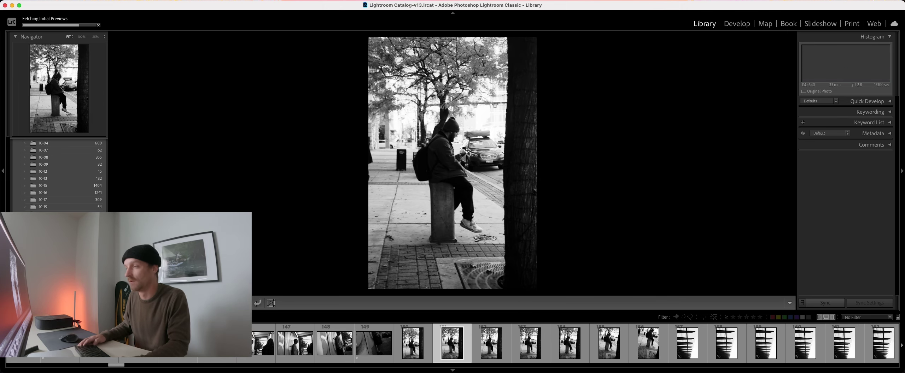
key(Right)
key(Right)
key(Right)
key(Right)
key(Right)
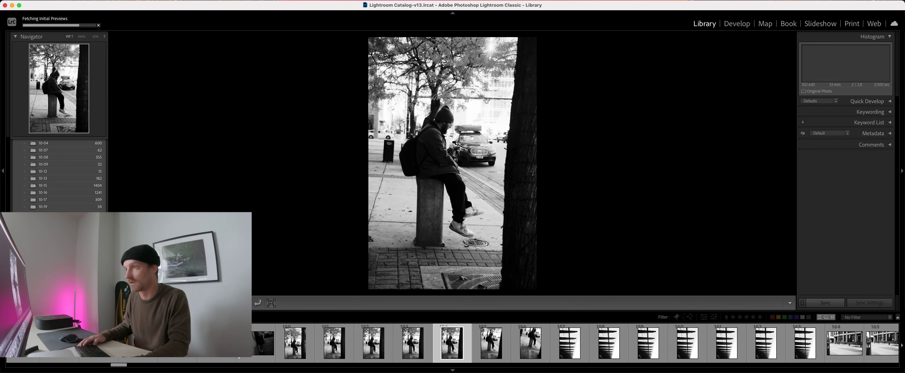
key(Right)
key(Left)
key(Left)
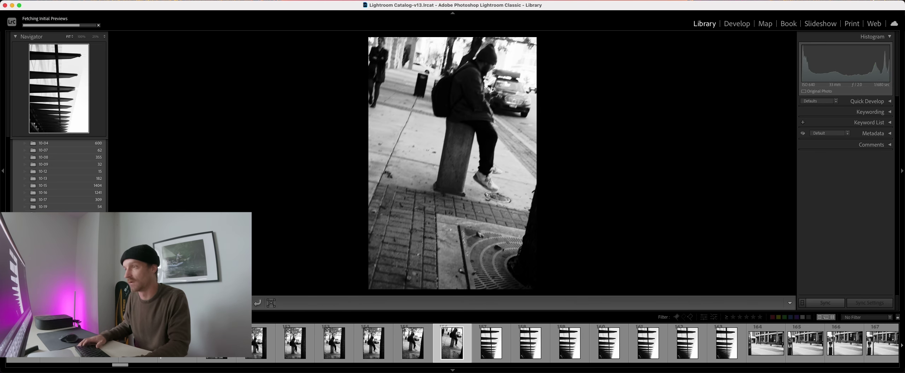
key(Left)
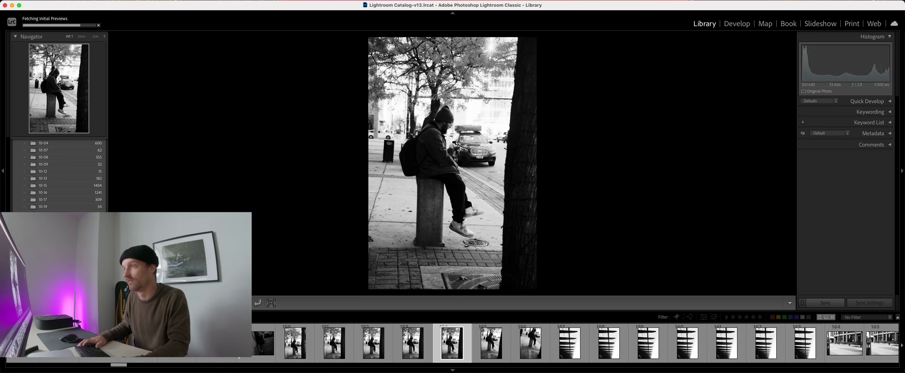
- Review the vertical shots of the dark architectural slats, photos 157 to 163, and give photo 163 a one-star rating
key(Right)
key(Right)
key(Right)
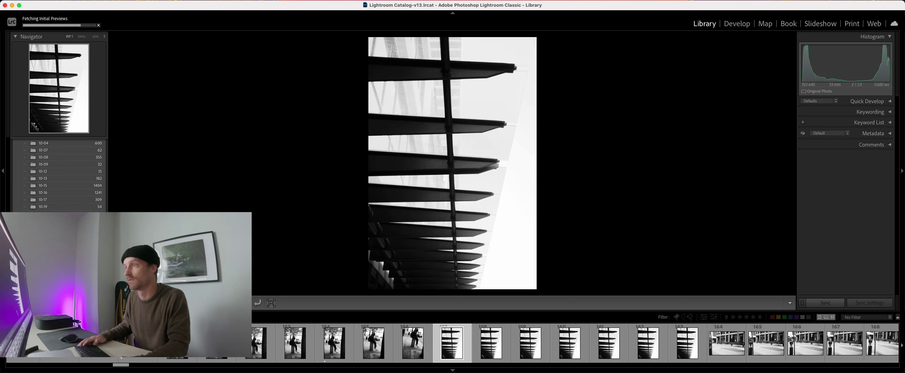
key(Right)
key(Right)
key(Right)
key(Right)
key(Right)
key(Right)
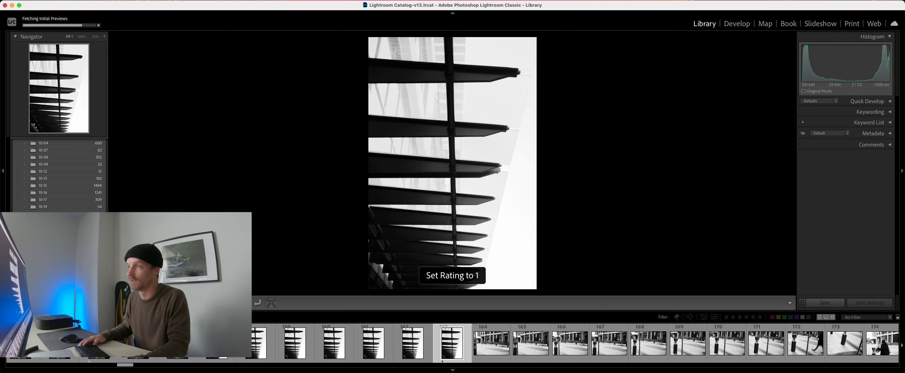
- Review the street shots with the parking post in the foreground, photos 164 to 170
key(Right)
key(Left)
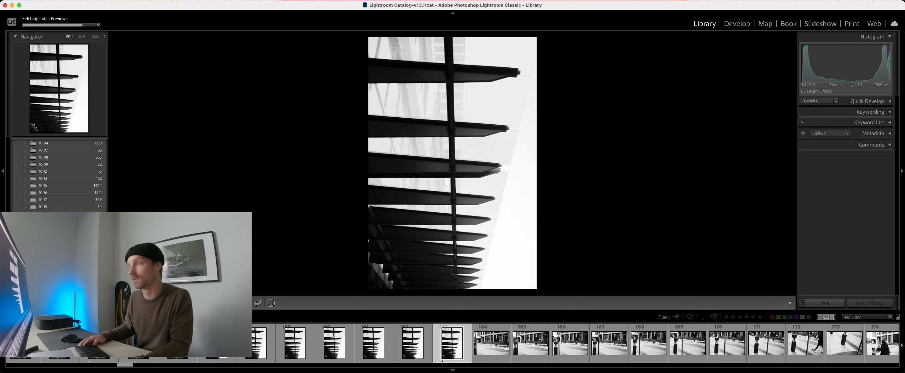
key(Right)
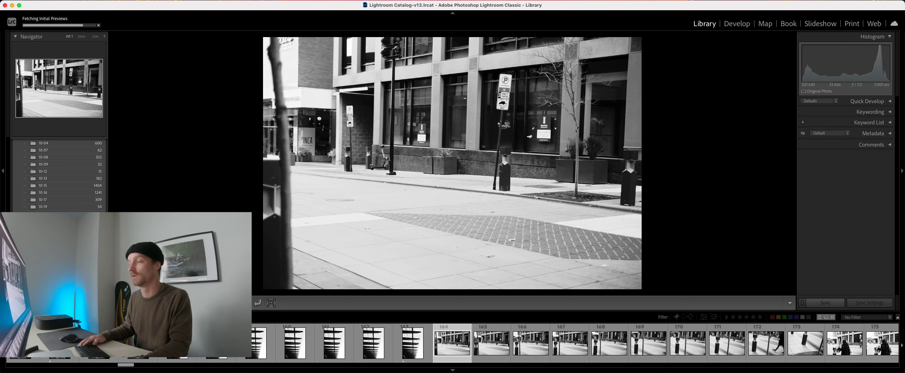
key(Right)
key(Right)
key(Right)
key(Right)
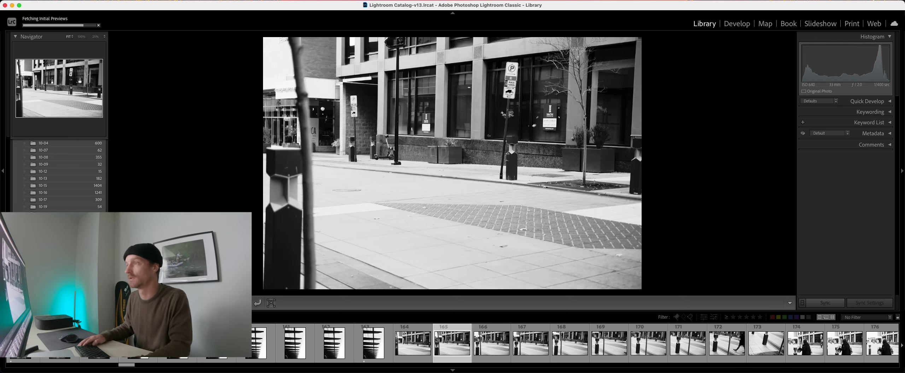
key(Right)
key(Right)
key(Right)
key(Right)
key(Right)
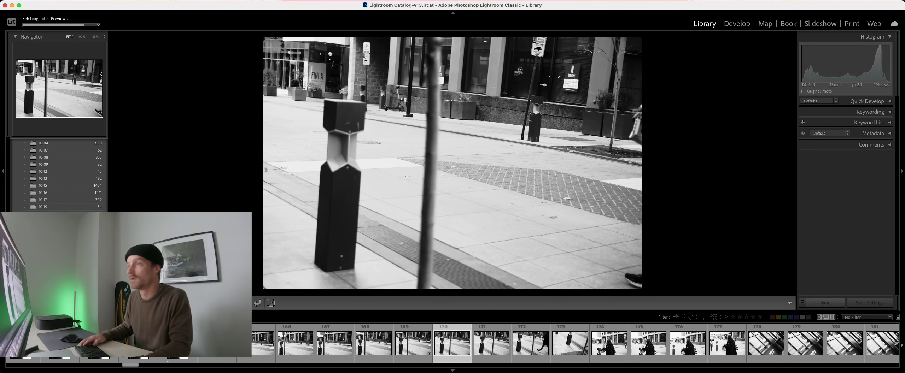
- Review the shots of the woman carrying a paper bag and the tilted window shots, up to photo 182
key(Right)
key(Right)
key(Right)
key(Right)
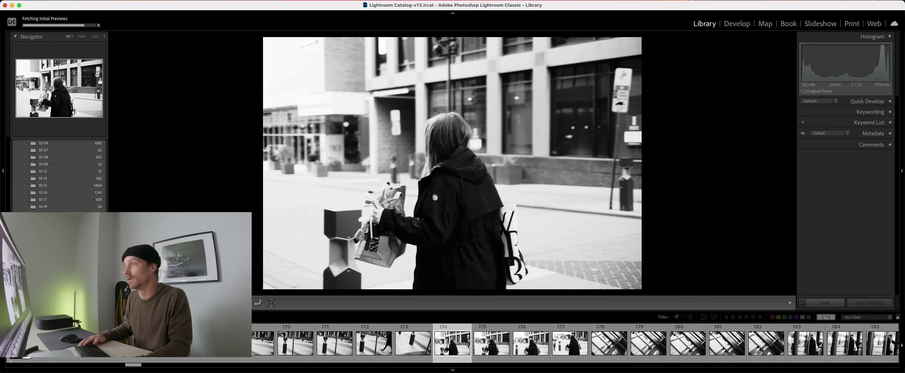
key(Right)
key(Right)
key(Right)
key(Right)
key(Right)
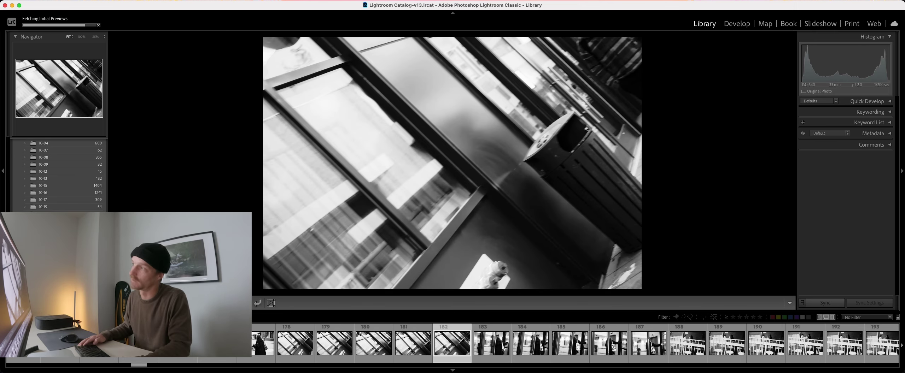
- Compare the shots of the woman with the tote bag at the glass door, photos 183 to 187
key(Right)
key(Right)
key(Right)
key(Right)
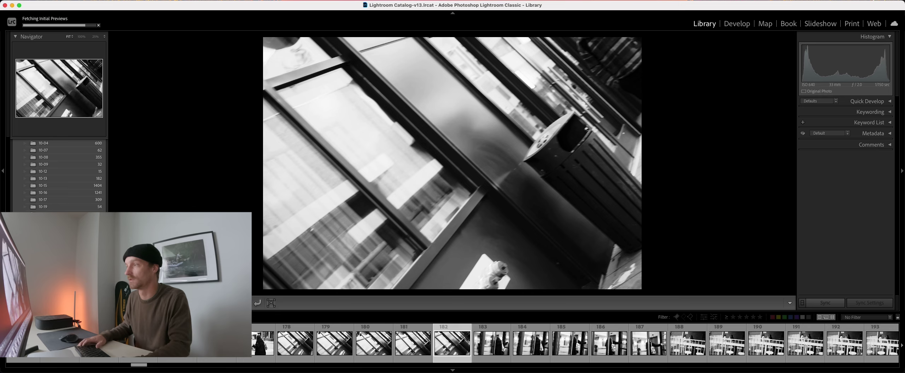
key(Right)
key(Right)
key(Left)
key(Left)
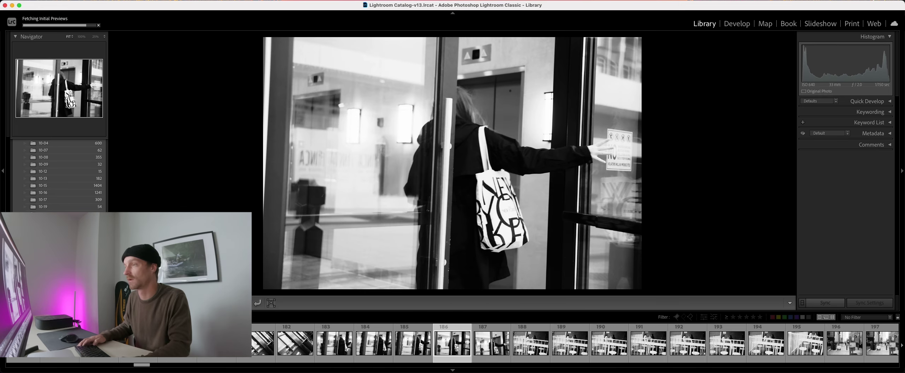
- Review the shots of two people seated behind the white railing and stools, photos 188 to 194
key(Right)
key(Right)
key(Right)
key(Right)
key(Right)
key(Right)
key(Right)
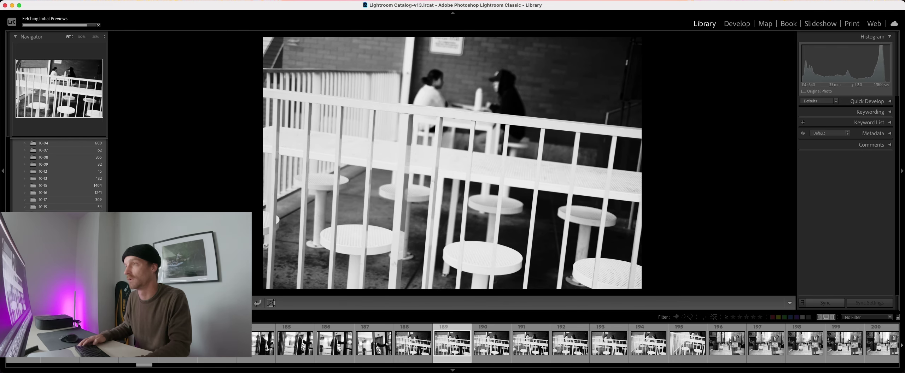
key(Right)
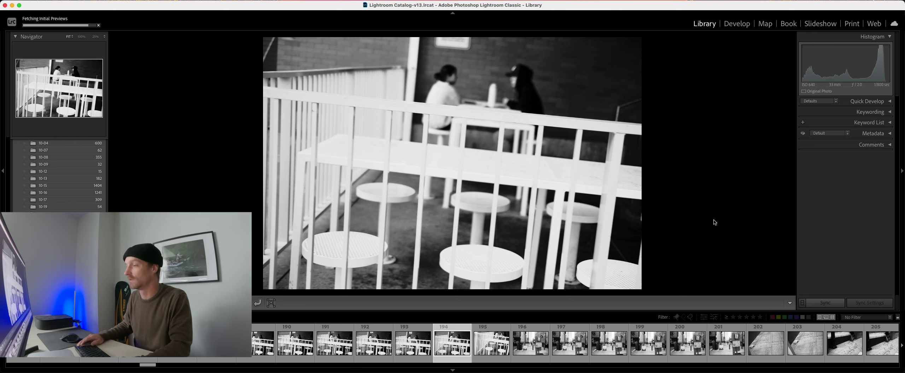
- Compare the alley shots with the no-skateboarding sign, photos 196 to 201, and return to photo 198
key(Right)
key(Right)
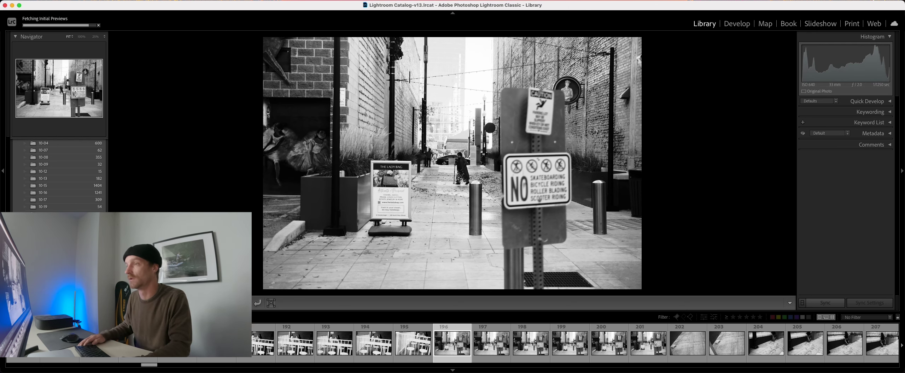
key(Right)
key(Right)
key(Right)
key(Right)
key(Right)
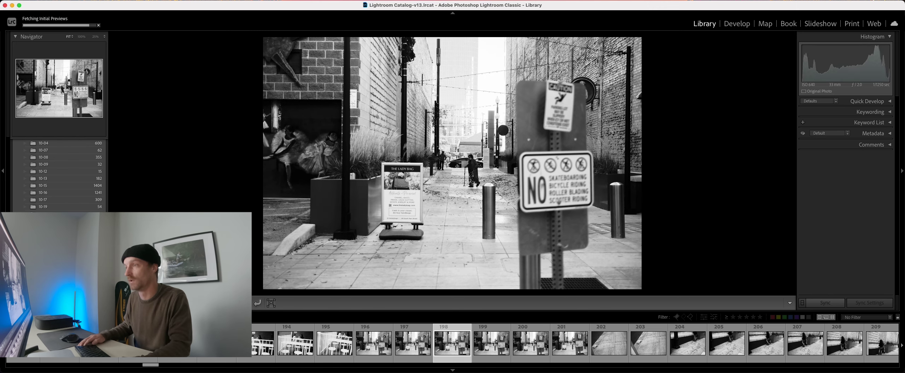
key(Right)
key(Left)
key(Left)
key(Left)
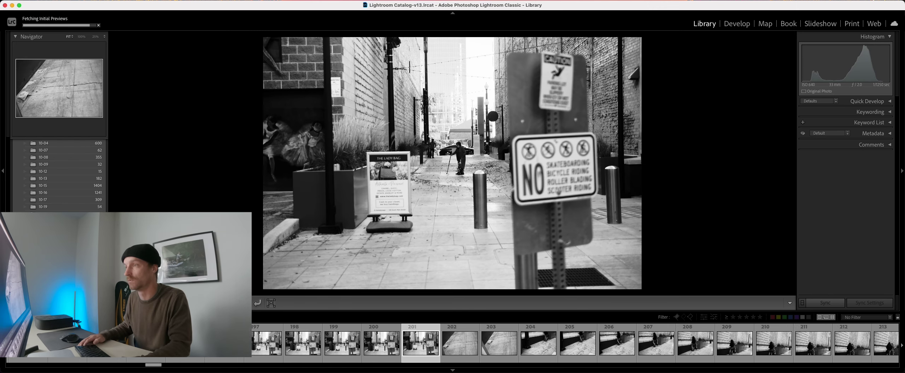
key(Left)
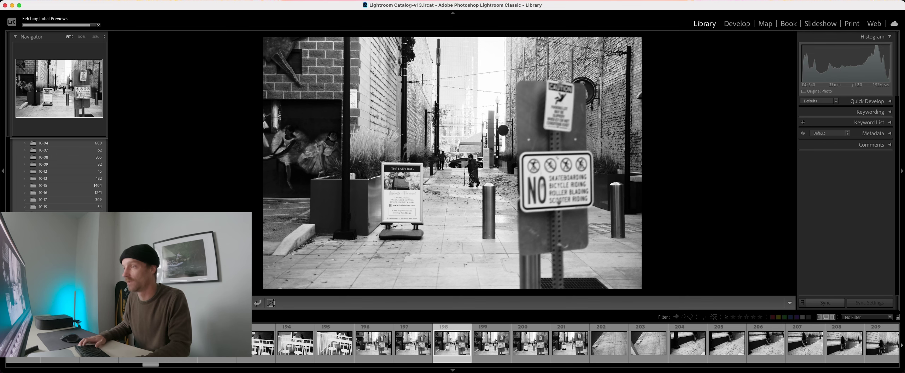
- Check photo 199 of the alley and continue past the pavement shots to photo 204
key(Right)
key(Right)
key(Right)
key(Right)
key(Right)
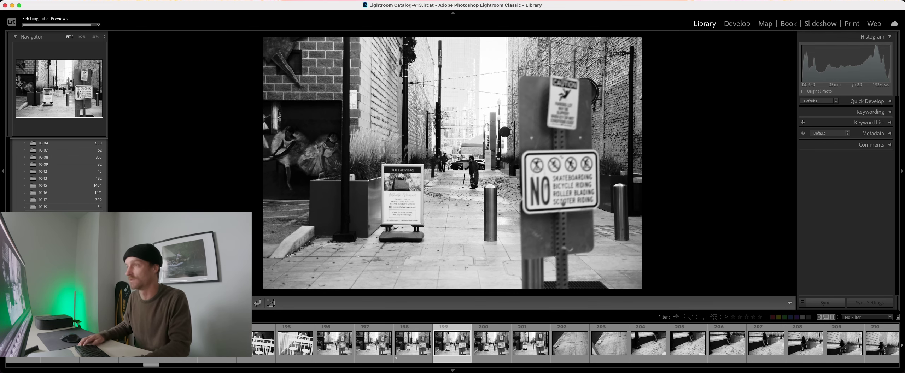
key(Right)
key(Right)
key(Right)
key(Right)
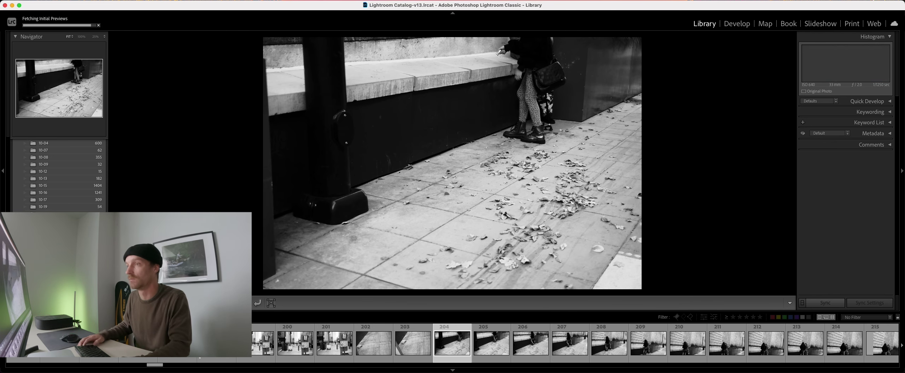
- Compare the shots of the two women by the brick wall up to photo 215 and give one of them a one-star rating
key(Right)
key(Right)
key(Right)
key(Right)
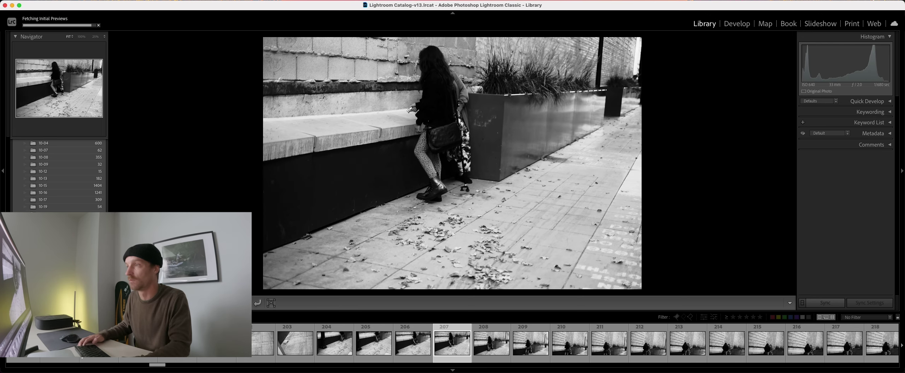
key(Right)
key(Right)
key(Right)
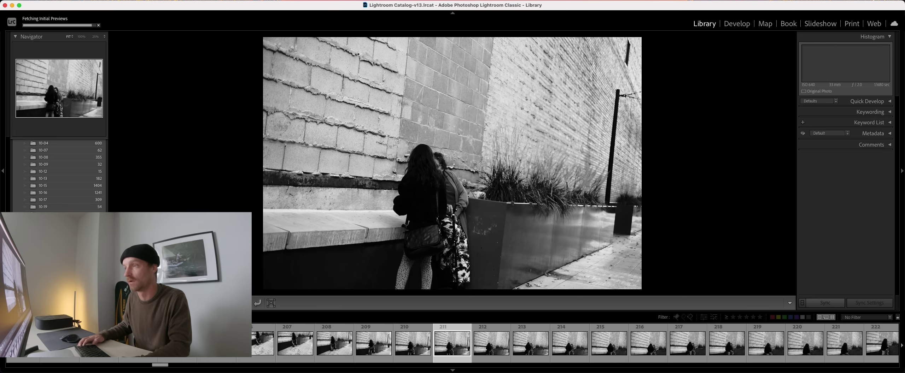
key(Right)
key(Right)
key(Right)
key(Right)
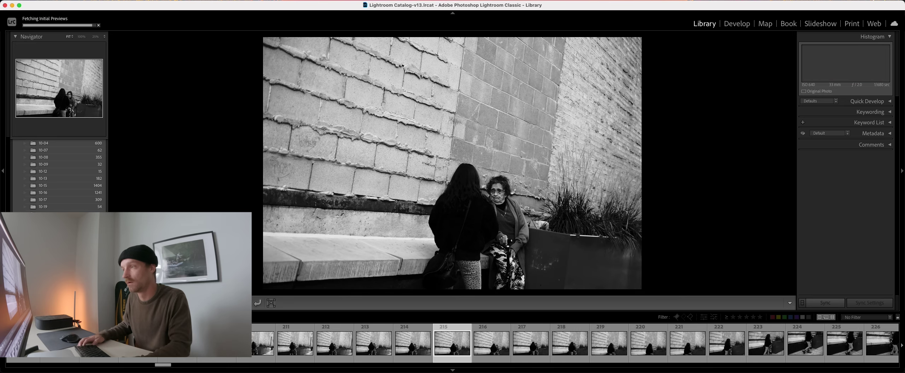
key(Left)
key(1)
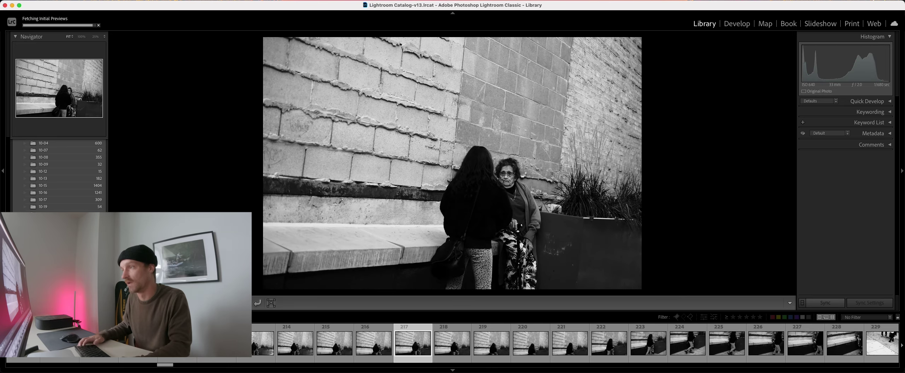
- Review the remaining wide shots of the two women against the brick wall, photos 217 to 222
key(Right)
key(Right)
key(Right)
key(Right)
key(Right)
key(Right)
key(Right)
key(Right)
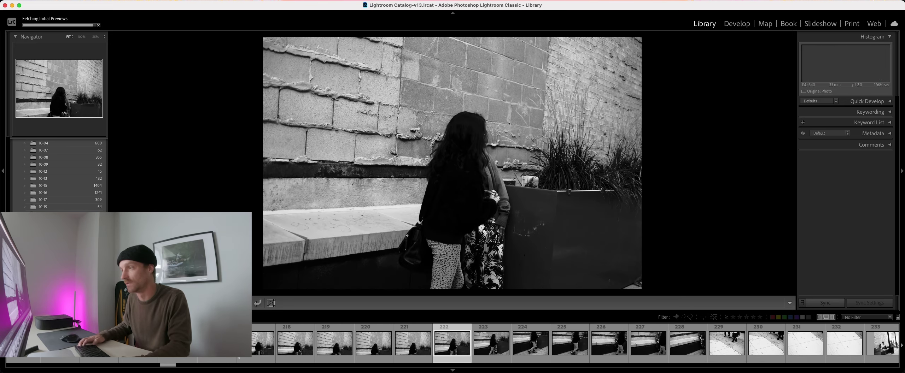
- Compare the closer shots of the two women at the stone ledge, photos 223 to 228, and give photo 227 a one-star rating
key(Right)
key(Right)
key(Right)
key(Right)
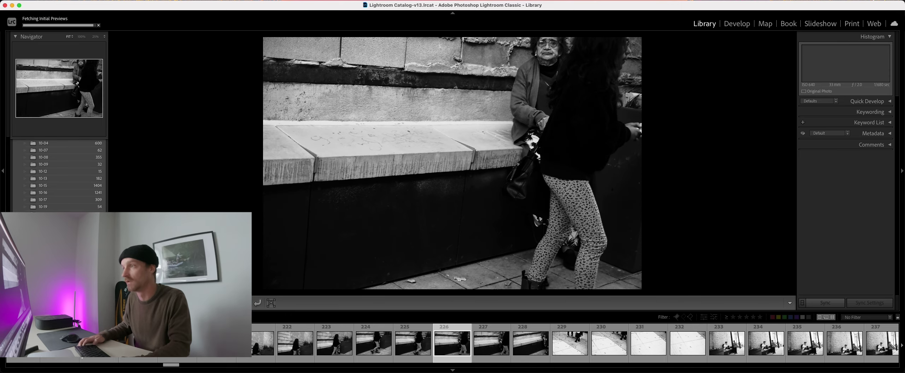
key(Left)
key(Left)
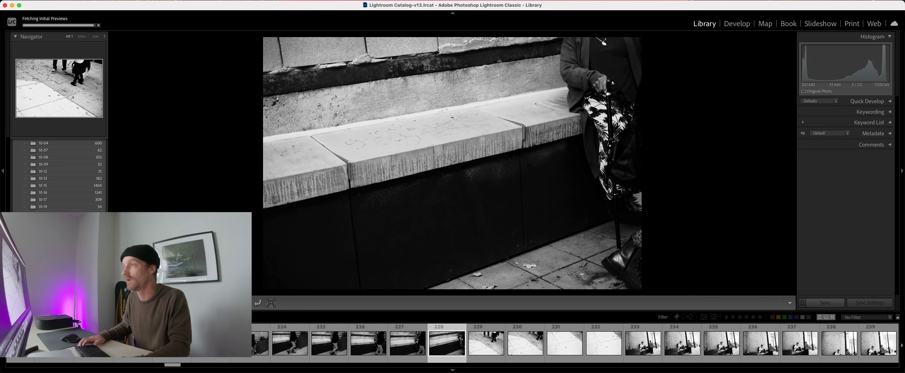
drag(560, 50, 514, 186)
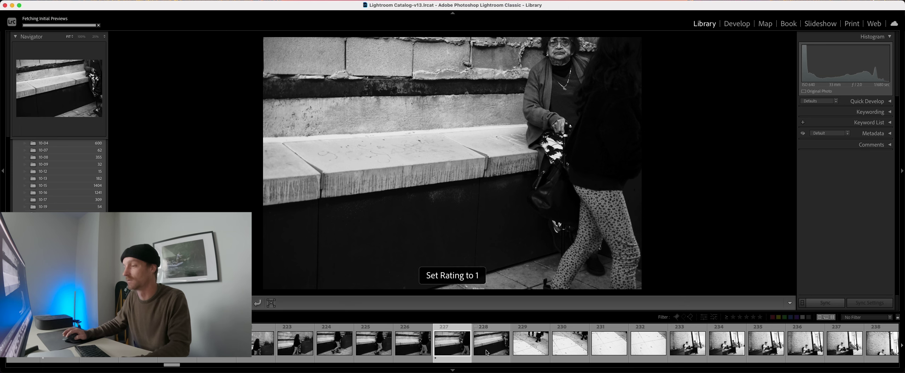
click(423, 346)
click(450, 346)
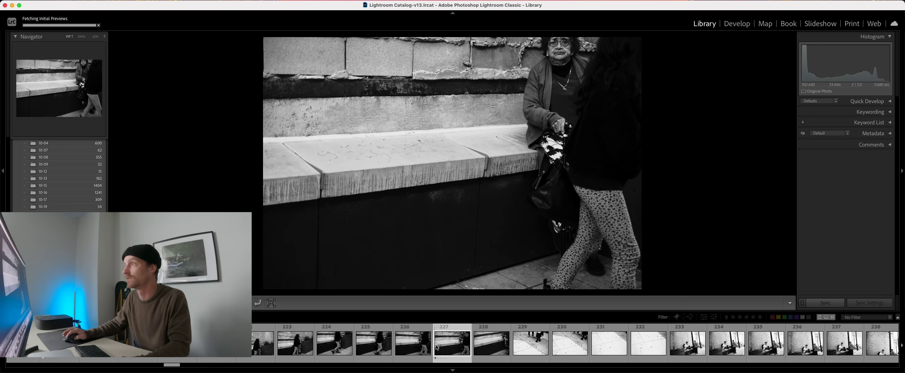
click(420, 348)
- Look through the bright pavement shots from photo 229 and continue to photo 233 of the two men
key(Right)
key(Right)
key(Right)
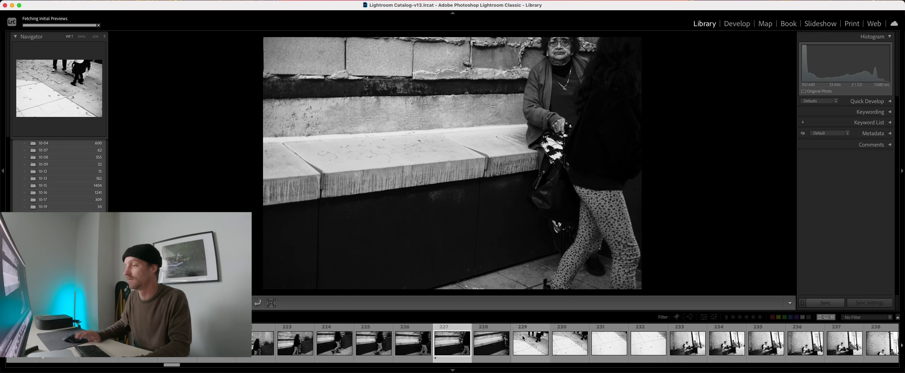
key(Right)
key(Right)
key(Right)
key(Right)
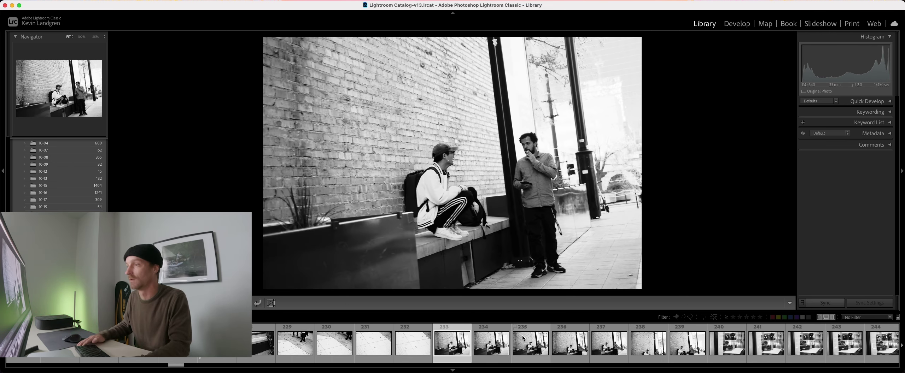
- Compare the shots of the two men by the brick wall, photos 233 to 238, and give photo 234 a one-star rating
key(Right)
key(Right)
key(Right)
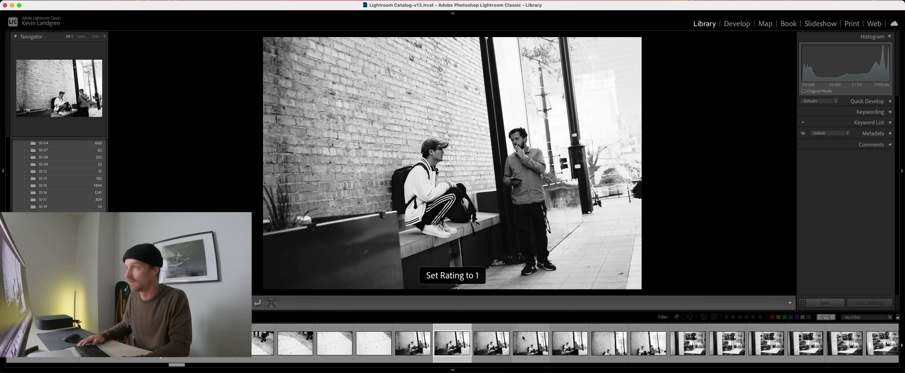
key(Right)
key(Right)
key(Right)
key(Right)
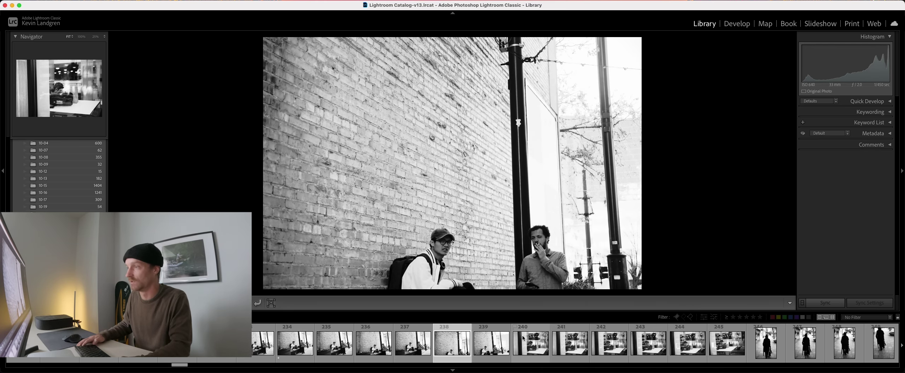
- Compare the window shots of the man leaning over a bag on the table, photos 240 to 245, and give one a one-star rating
key(Right)
key(Right)
key(Right)
key(Right)
key(Right)
key(Right)
key(Left)
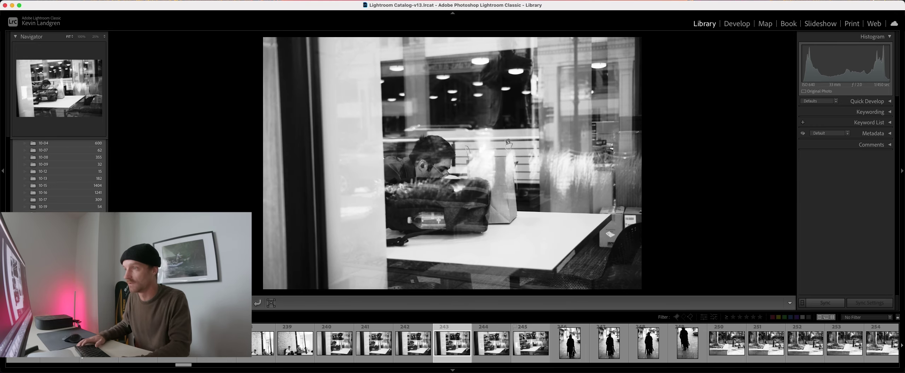
key(Right)
key(Right)
key(Right)
key(Right)
key(Right)
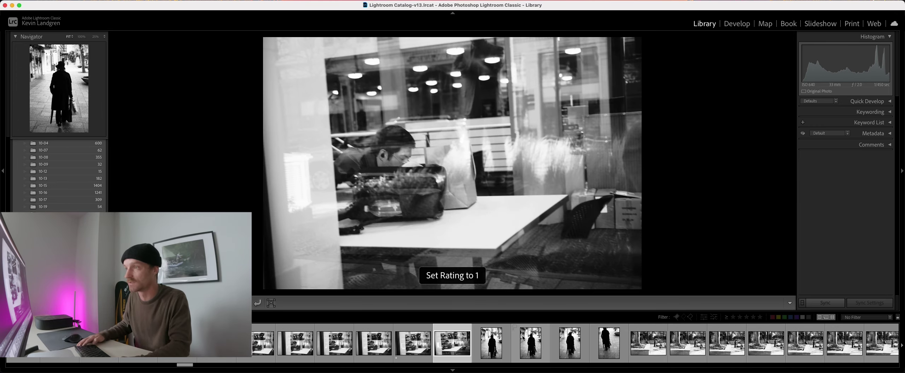
- Look through the silhouette shots of the man in the long coat and the planter shots with parked scooters, up to photo 257
key(Right)
key(Right)
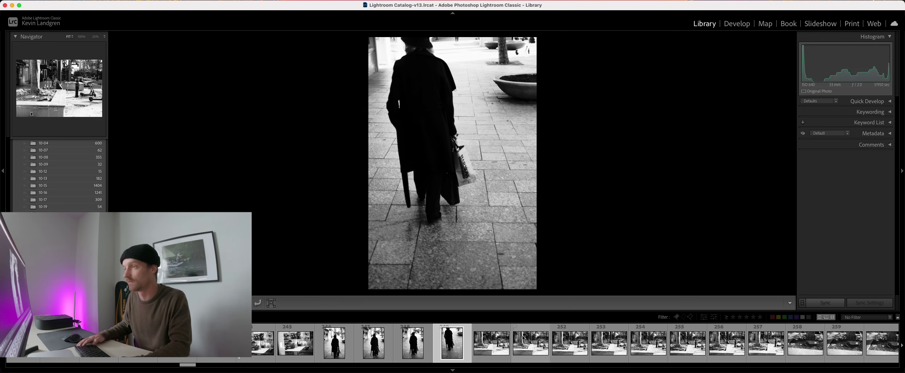
key(Right)
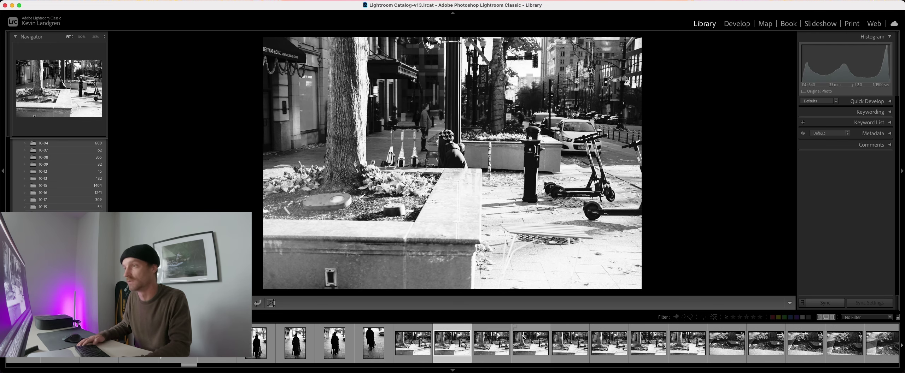
key(Right)
key(Right)
key(Right)
key(Right)
key(Right)
key(Right)
key(Right)
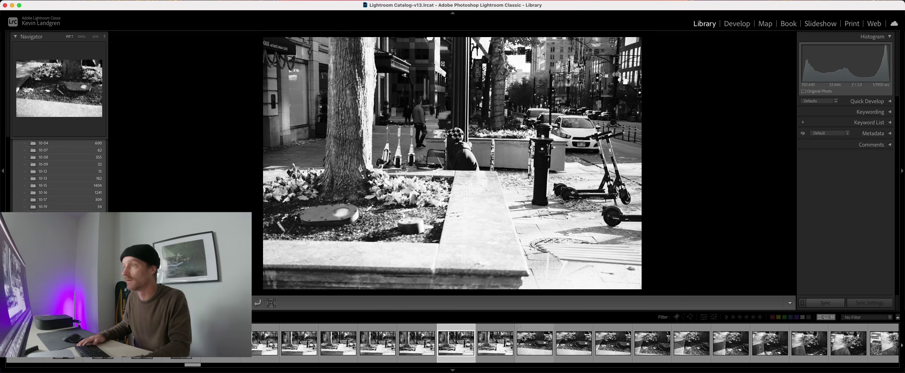
key(Left)
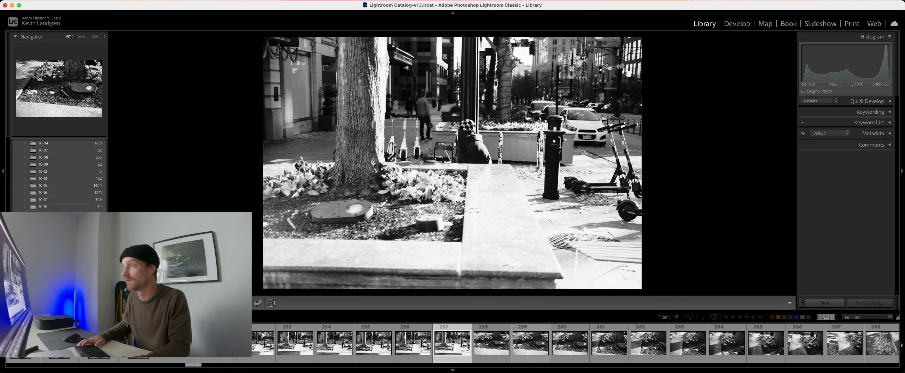
- Look through the shots of fallen leaves, the stone ledge and the pavement from photo 258, continuing to photo 270
key(Right)
key(Right)
key(Right)
key(Right)
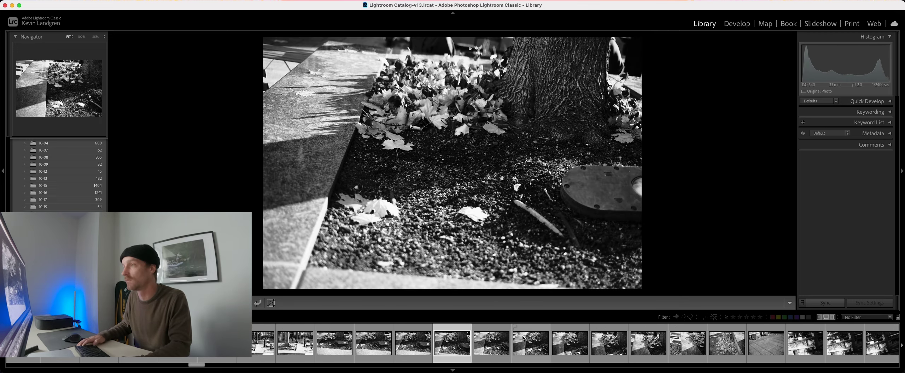
key(Right)
key(Right)
key(Right)
key(Right)
key(Right)
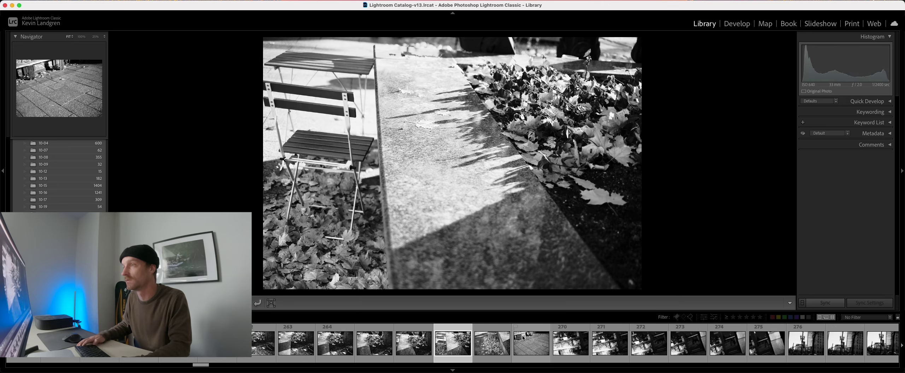
key(Right)
key(Right)
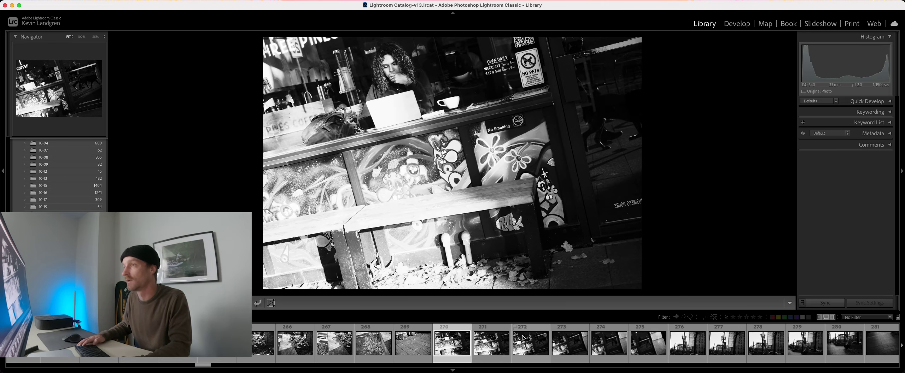
- Compare the coffee shop window shots of the woman with a laptop, photos 270 to 273, and give photo 271 a one-star rating
key(Right)
key(Right)
key(Right)
key(Left)
key(Left)
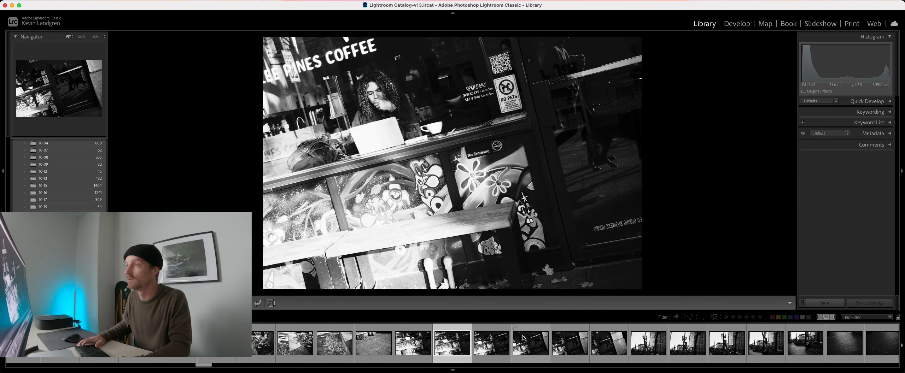
key(Right)
key(Left)
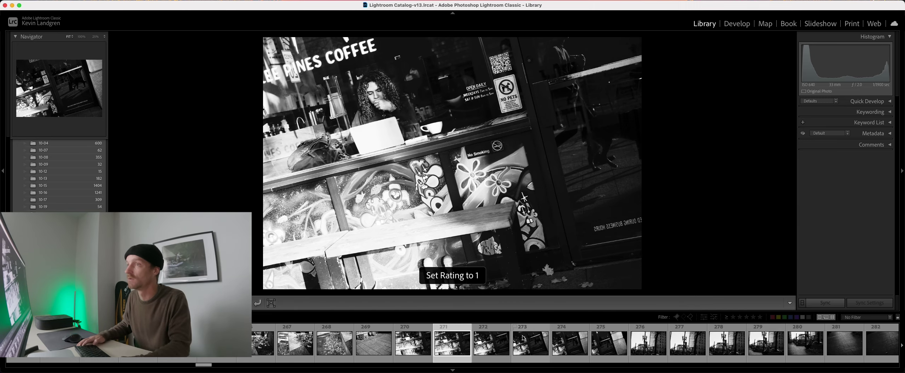
- Look through the remaining coffee shop shots, photos 272 to 275, and examine the reflections in the glass door
key(Right)
key(Right)
key(Right)
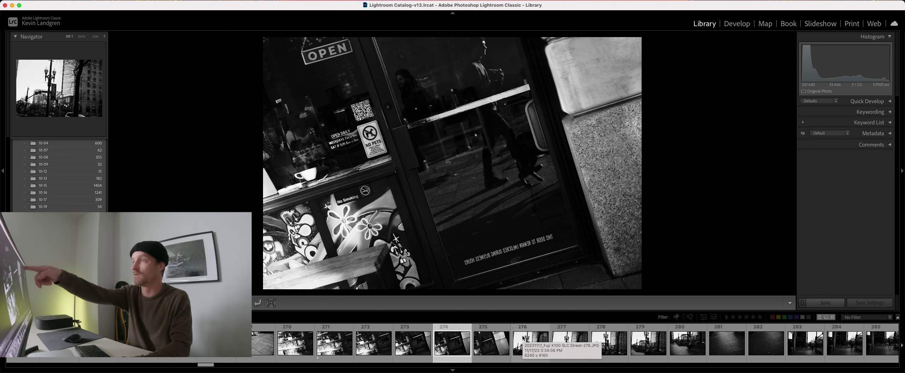
drag(474, 66, 481, 100)
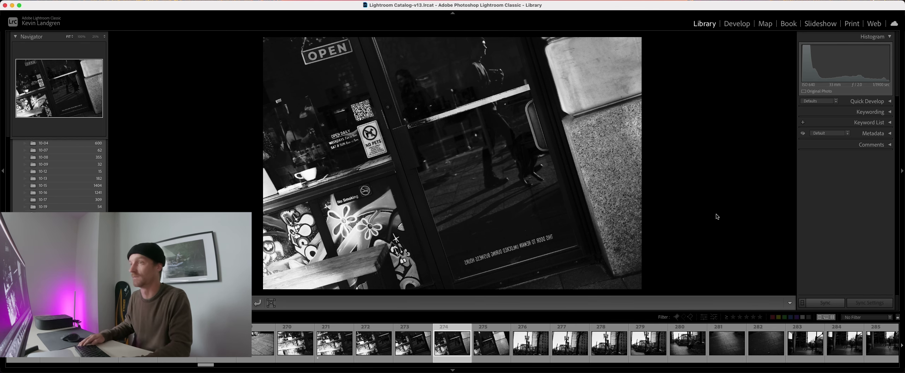
key(Right)
key(Right)
key(Left)
- Compare the shots of the person seated near the street lamp, photos 276 to 280, and give photo 280 a one-star rating
key(Right)
key(Right)
key(Right)
key(Right)
key(Right)
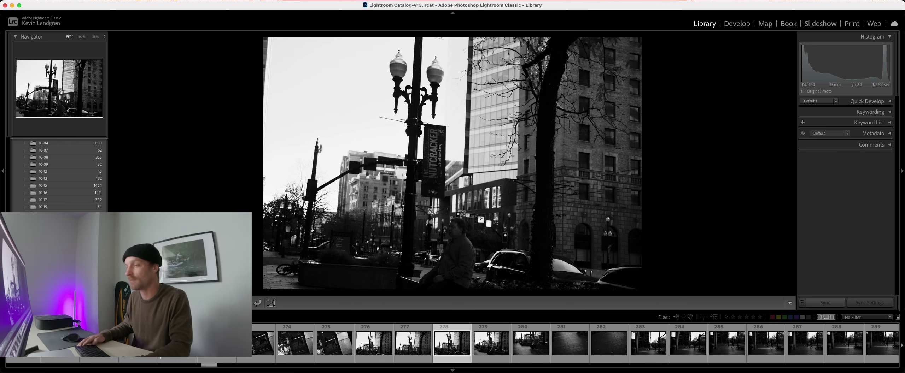
key(Right)
key(Left)
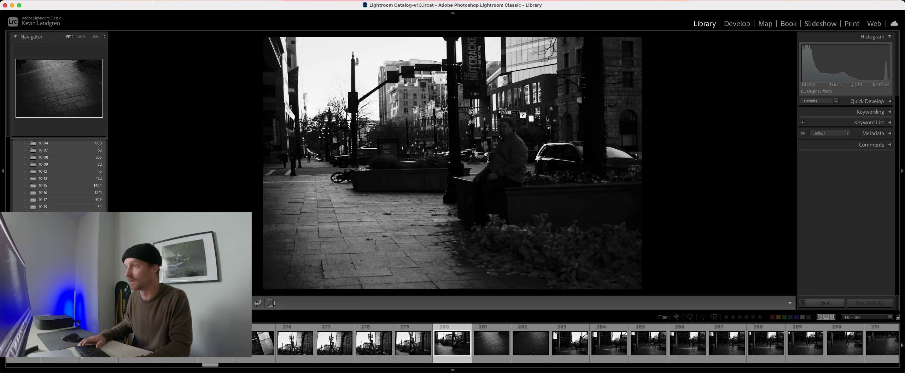
- Look through the dark pavement shots and the silhouetted pedestrian shots, photos 281 to 291
key(Right)
key(Right)
key(Right)
key(Right)
key(Right)
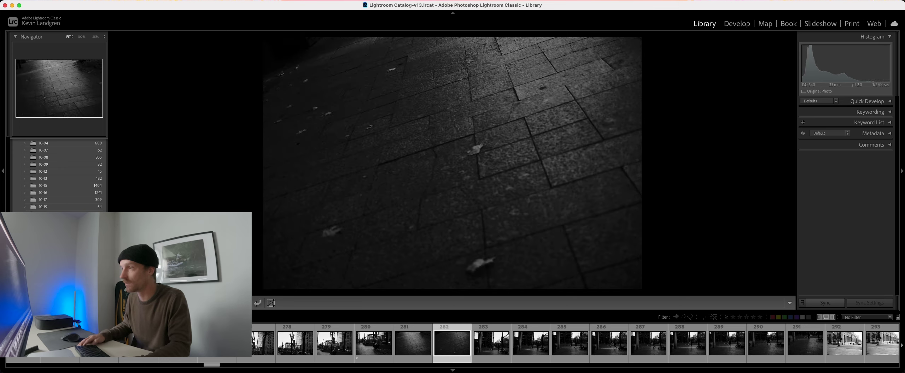
key(Right)
key(Right)
key(Right)
key(Right)
key(Right)
key(Right)
key(Right)
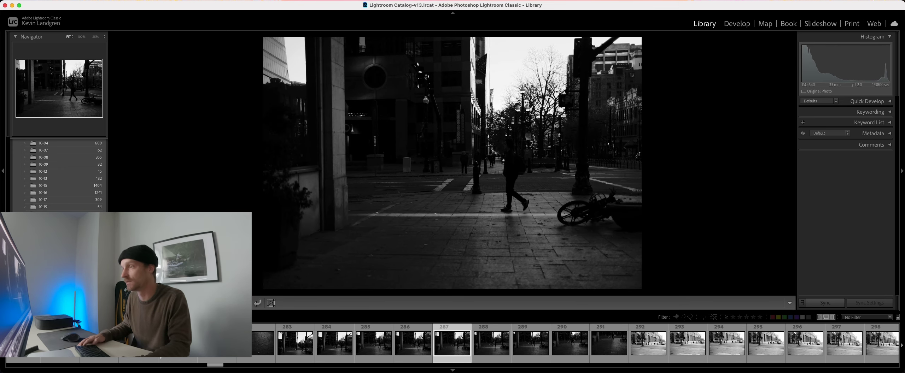
key(Right)
key(Right)
key(Right)
key(Right)
- Look through the bright intersection shots of the woman standing by the arched building, starting at photo 292
key(Right)
key(Right)
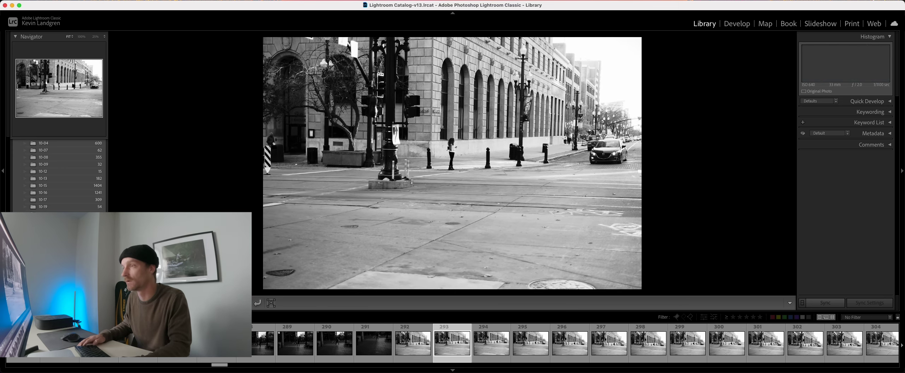
key(Right)
key(Right)
key(Right)
key(Right)
key(Right)
key(Right)
key(Right)
key(Right)
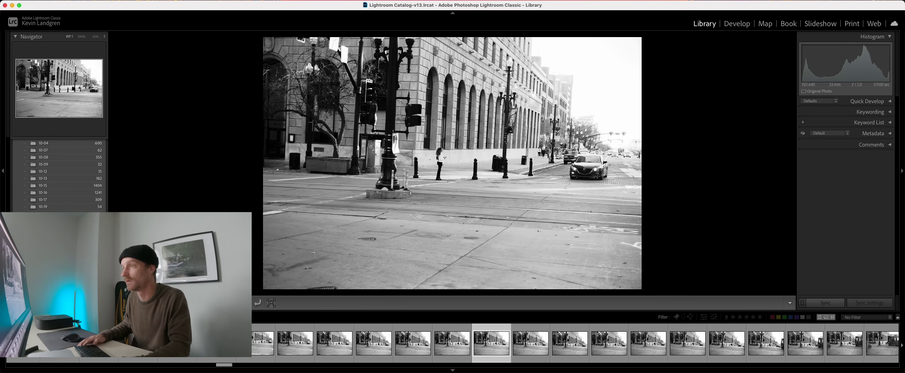
- Continue to the shots of the tram entering the intersection, examine the composition, and give photo 311 a one-star rating
key(Right)
key(Right)
key(Right)
key(Right)
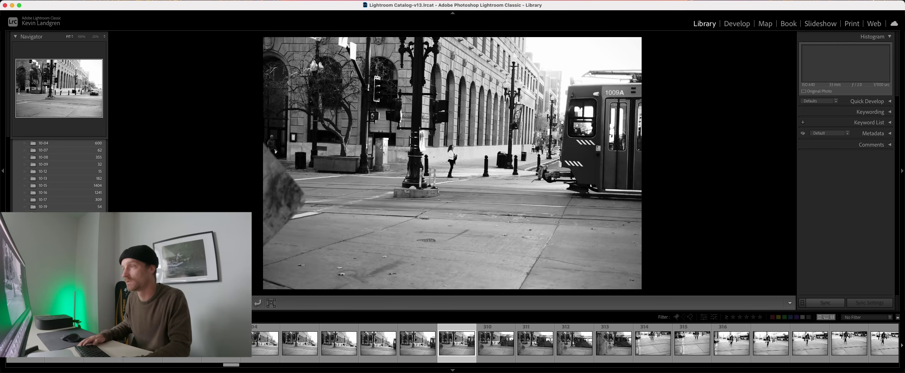
key(Right)
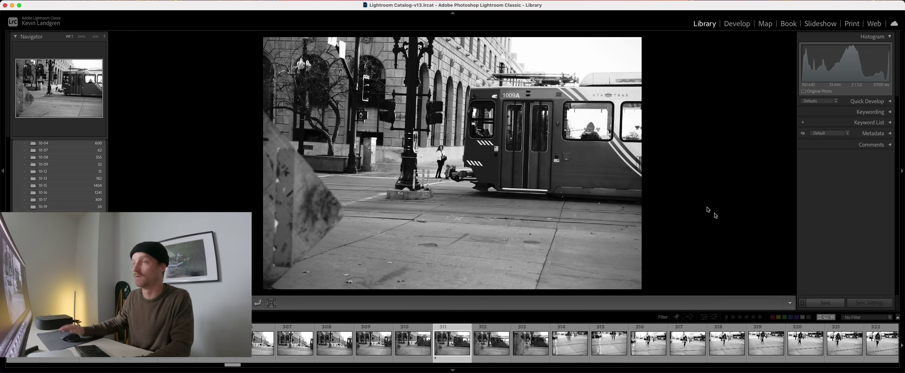
drag(455, 159, 578, 226)
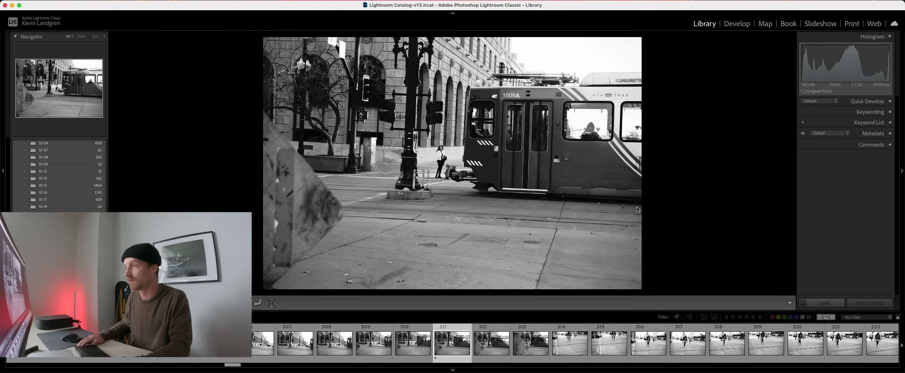
- Look through the last tram shots and the pedestrian crossing shots, photos 312 to 324, and continue to photo 325
key(Right)
key(Right)
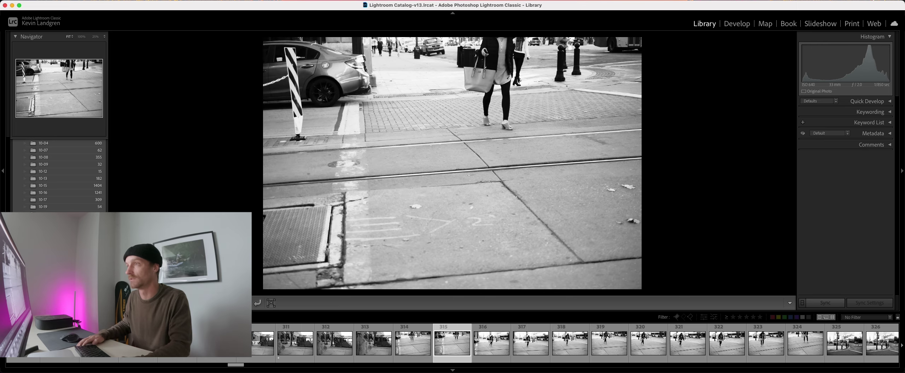
key(Right)
key(Right)
key(Right)
key(Right)
key(Right)
key(Right)
key(Right)
key(Right)
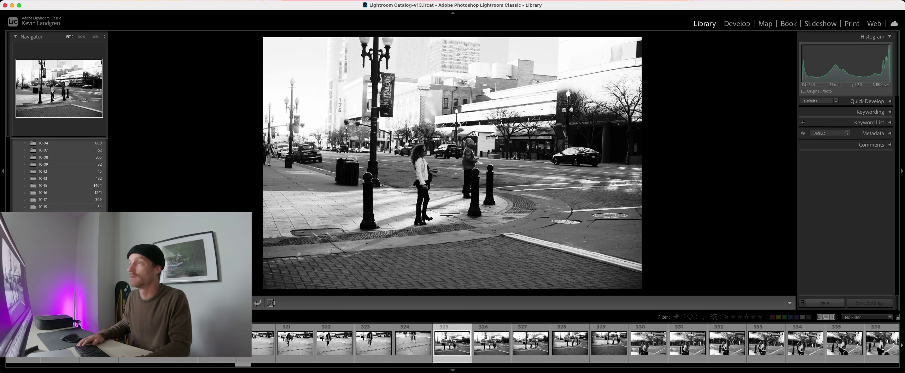
- Look through the wider shots of two people waiting by the corner bollards, photos 325 to 329
key(Right)
key(Right)
key(Right)
key(Right)
key(Right)
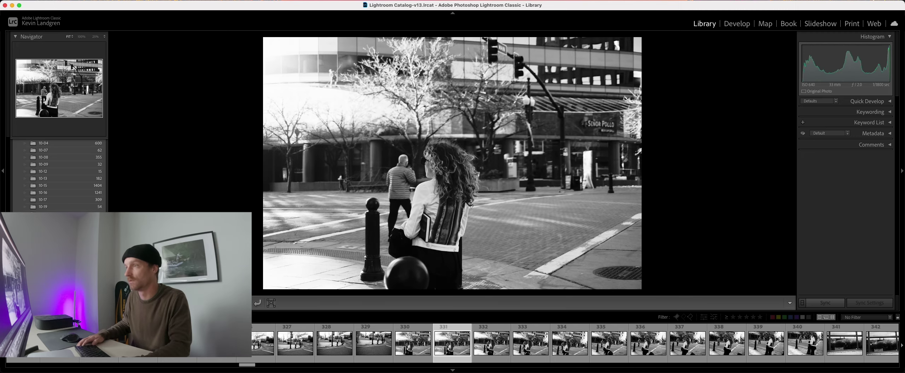
- Compare the closer shots of the curly-haired woman by the bollards, photos 331 to 340, and give photo 337 a one-star rating
key(Right)
key(Right)
key(Right)
key(Right)
key(Right)
key(Right)
key(Right)
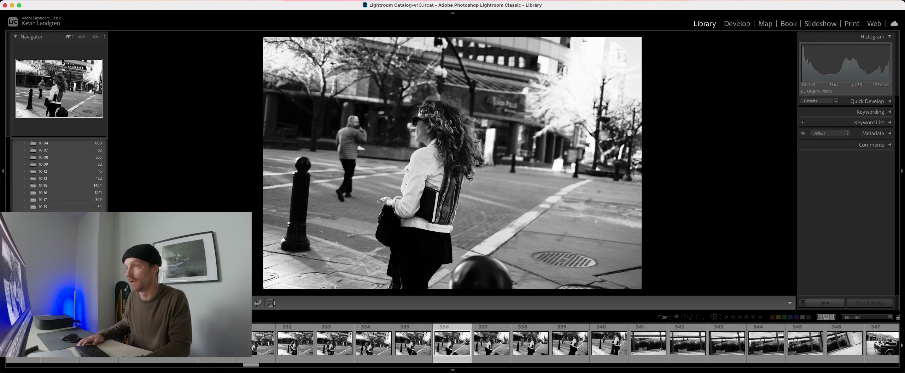
key(Left)
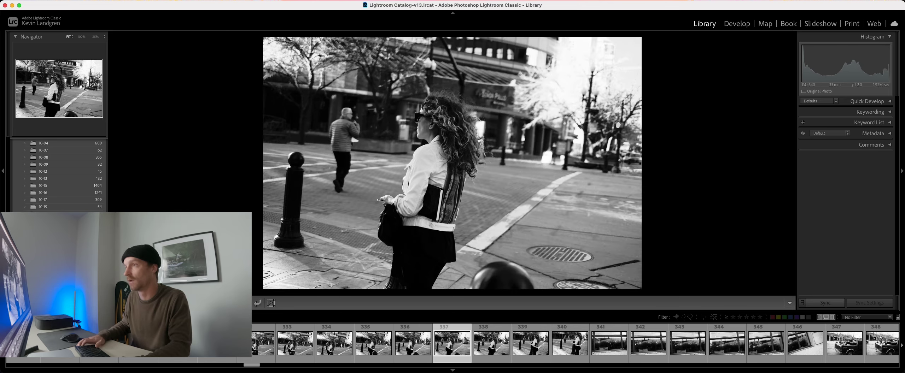
key(Right)
key(Right)
key(Right)
key(Left)
key(Left)
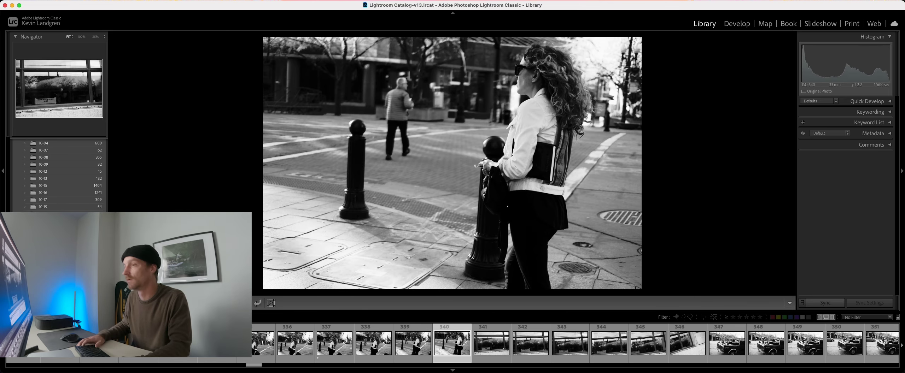
- Look through the window reflection shots, photos 341 to 346
key(Right)
key(Right)
key(Right)
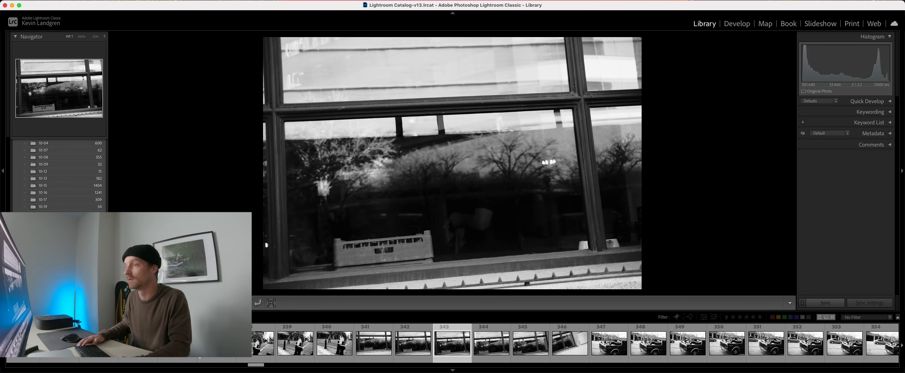
key(Right)
key(Right)
key(Right)
- Compare the shots of the man behind the loaded pickup truck, give photo 349 one star and reset photo 350's rating to 0
key(Right)
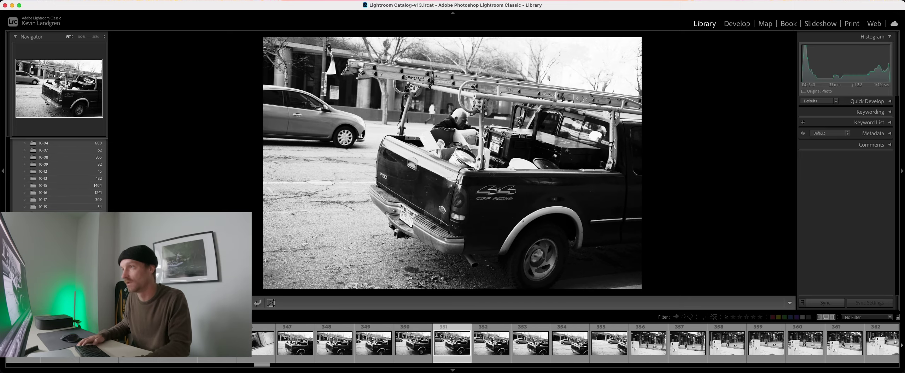
key(Right)
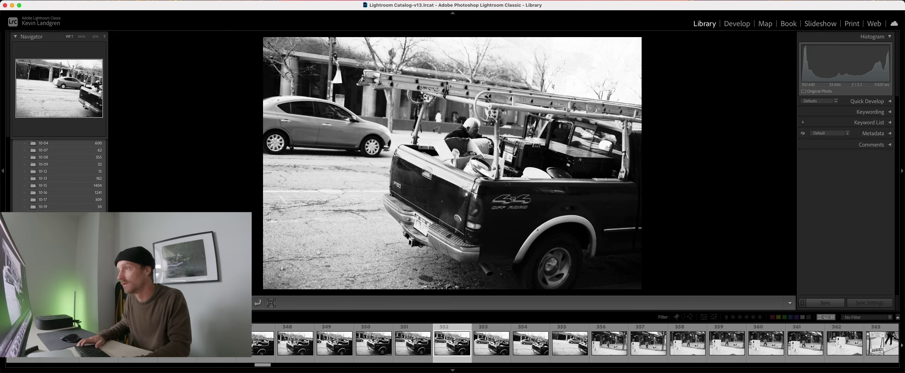
key(Left)
key(Left)
key(Left)
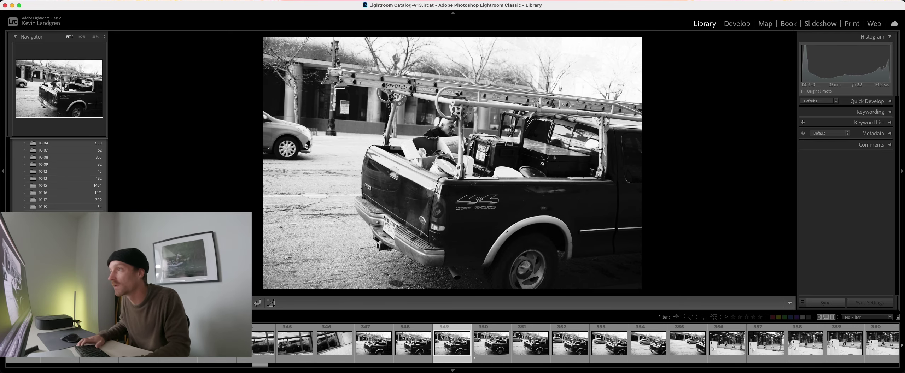
key(Right)
key(Left)
key(Right)
key(Left)
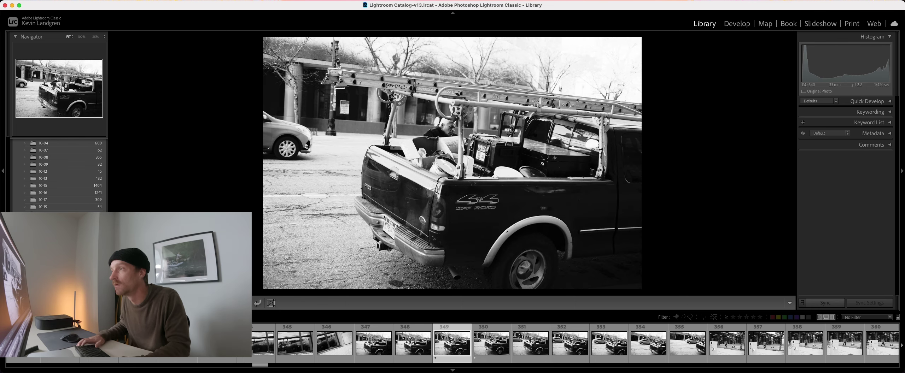
key(Right)
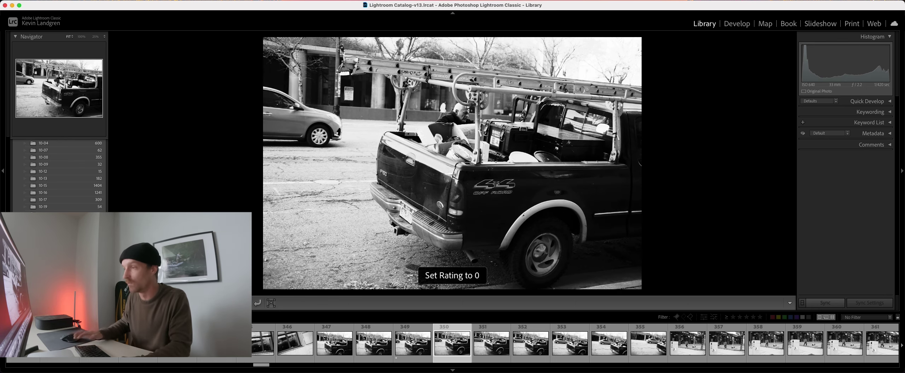
- Look through the remaining truck shots and the storefront shots of the person with a leaf blower, up to photo 361
key(Right)
key(Right)
key(Right)
key(Right)
key(Right)
key(Right)
key(Right)
key(Right)
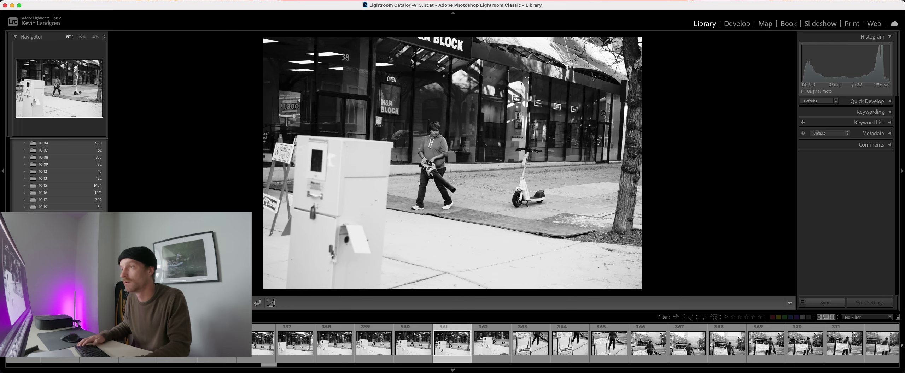
- Compare the leaf blower worker shots with the Sidewalk Closed sign, photos 362 to 373, and give photo 369 a one-star rating
key(Right)
key(Right)
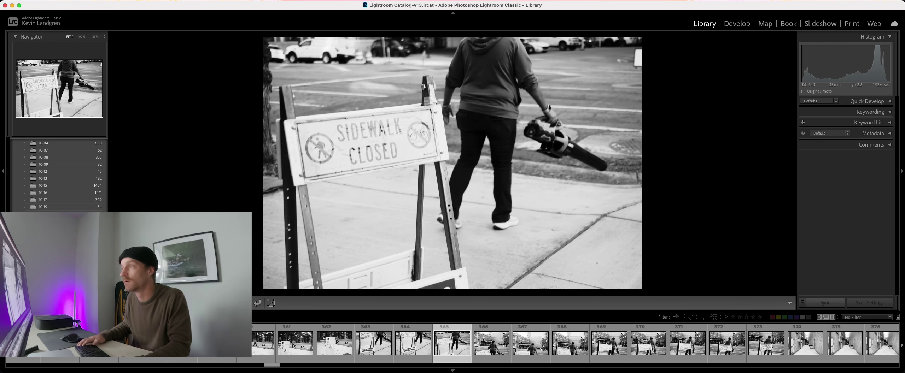
key(Left)
key(Left)
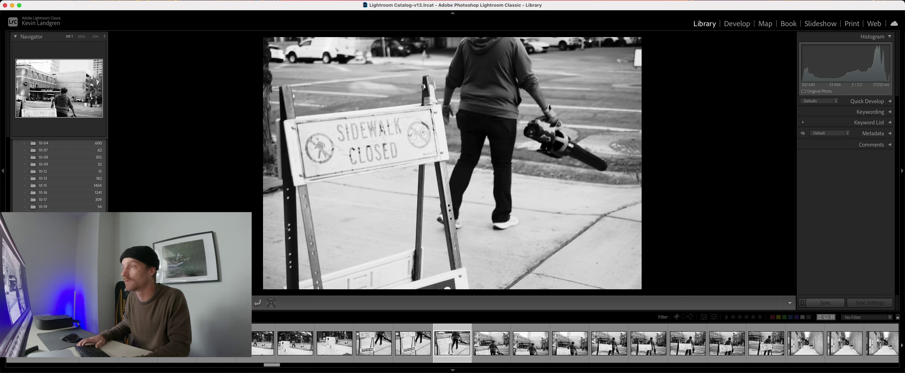
key(Right)
key(Left)
key(Right)
key(Right)
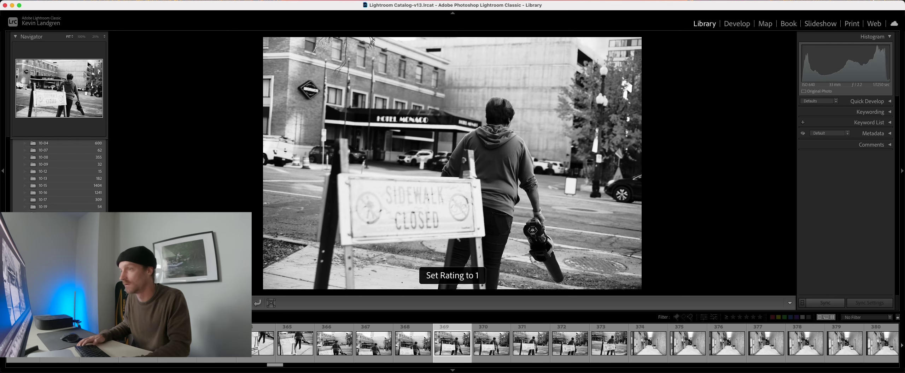
key(Right)
key(Right)
key(Right)
key(Right)
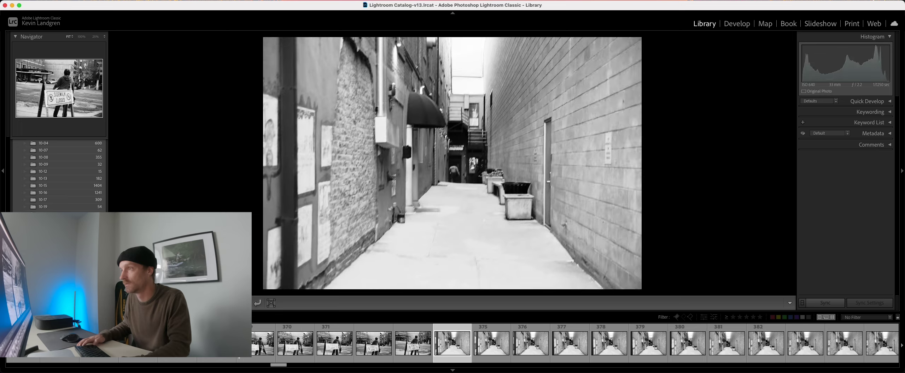
- Look through the alley shots with the planters and the distant figure, from photo 374 to photo 404
key(Right)
key(Right)
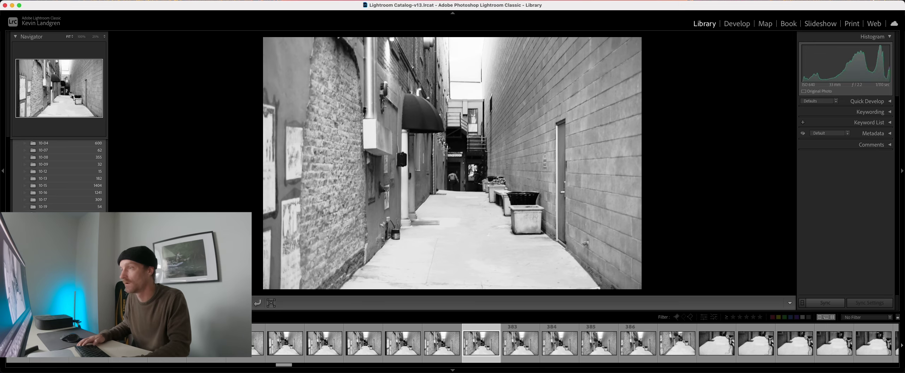
key(Right)
key(Right)
key(Right)
key(Right)
key(Right)
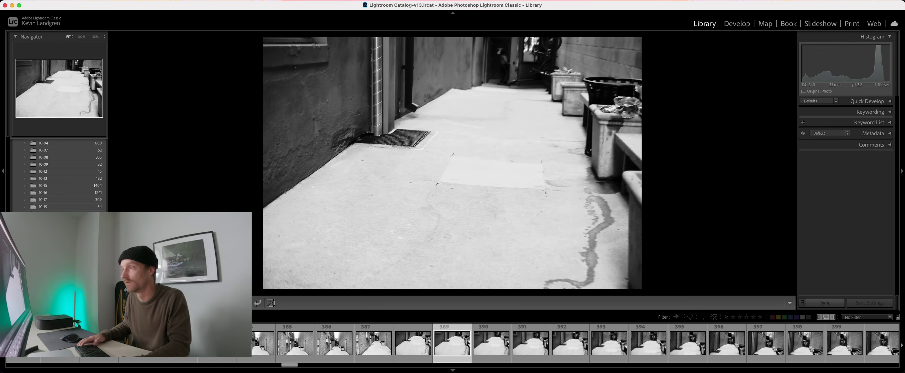
key(Right)
key(Right)
key(Right)
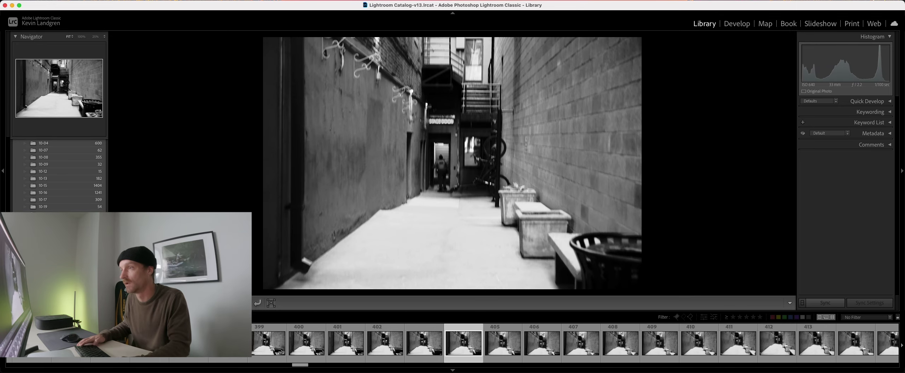
- Compare the alley shots of the figure in the doorway, going back and forth between photos 404 and 415
key(Right)
key(Right)
key(Right)
key(Right)
key(Right)
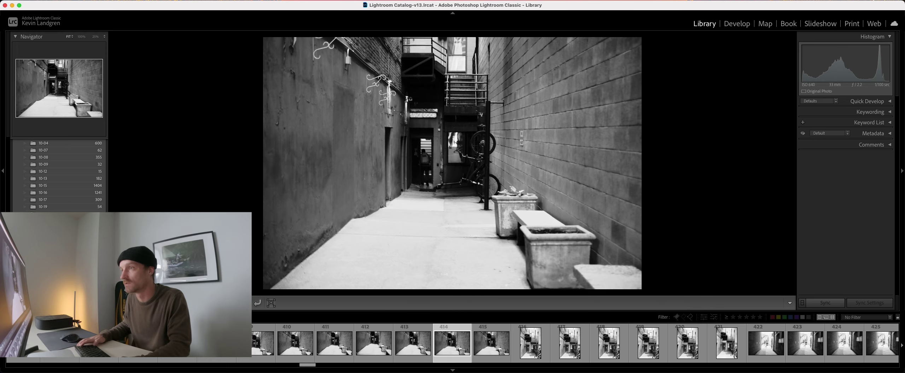
key(Right)
key(Right)
key(Left)
key(Left)
key(Left)
key(Left)
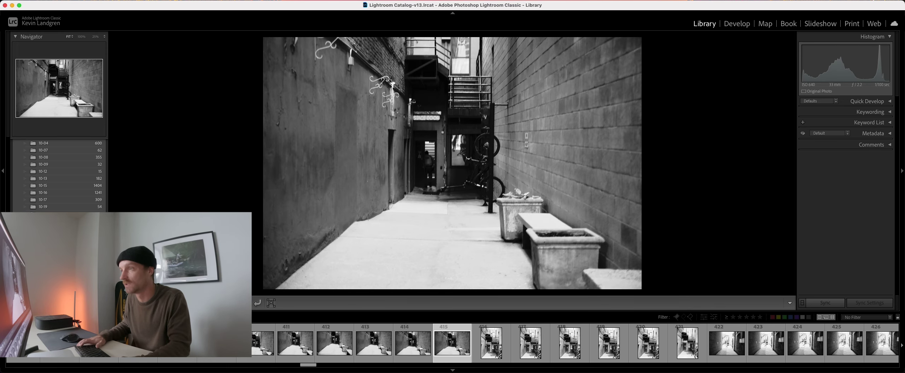
key(Left)
key(Left)
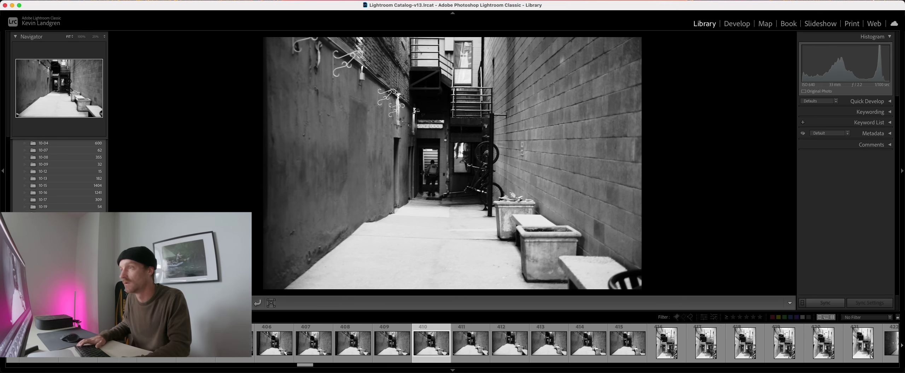
key(Right)
key(Right)
key(Right)
key(Right)
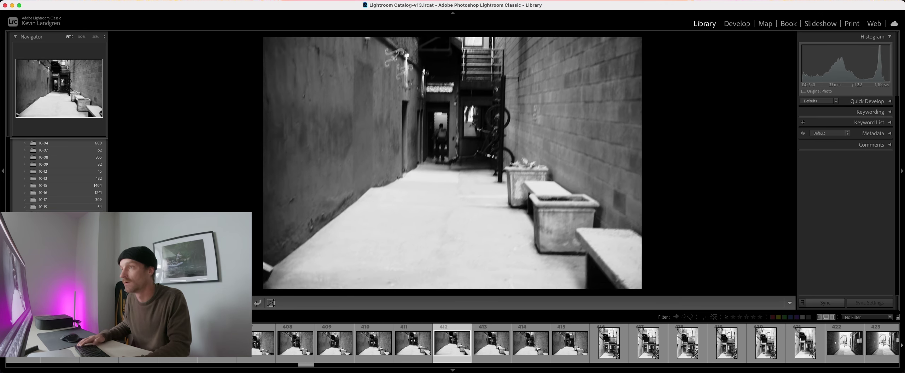
key(Right)
key(Right)
key(Right)
- Compare the vertical alley shots with the fire escape and hanging bicycles, photos 416 to 421
key(Right)
key(Right)
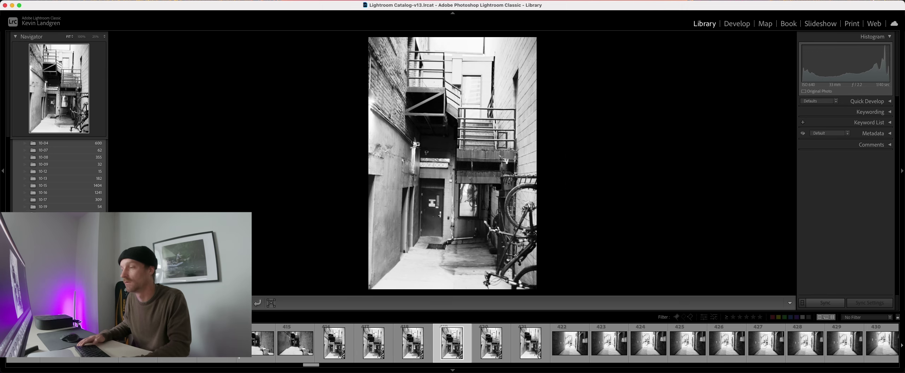
key(Right)
key(Right)
key(Right)
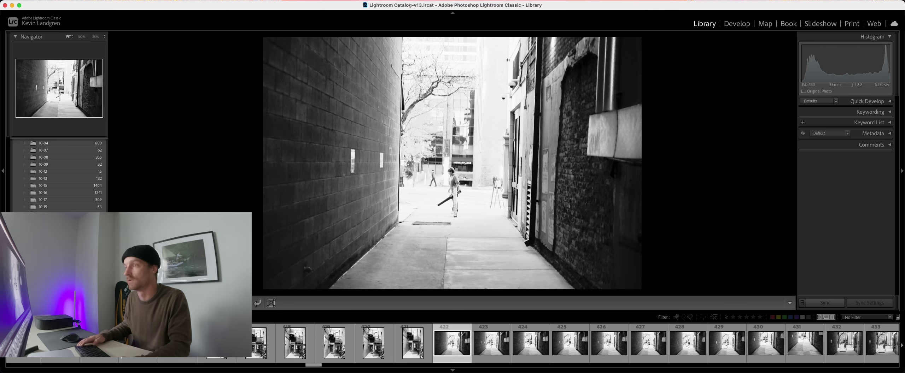
key(Left)
key(Left)
key(Left)
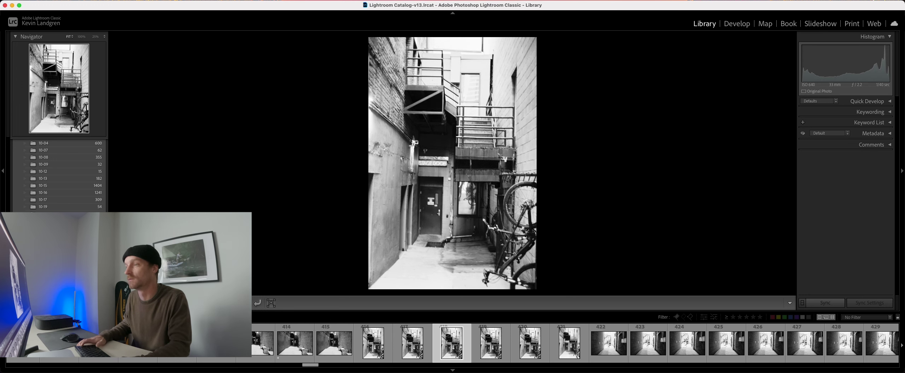
key(Left)
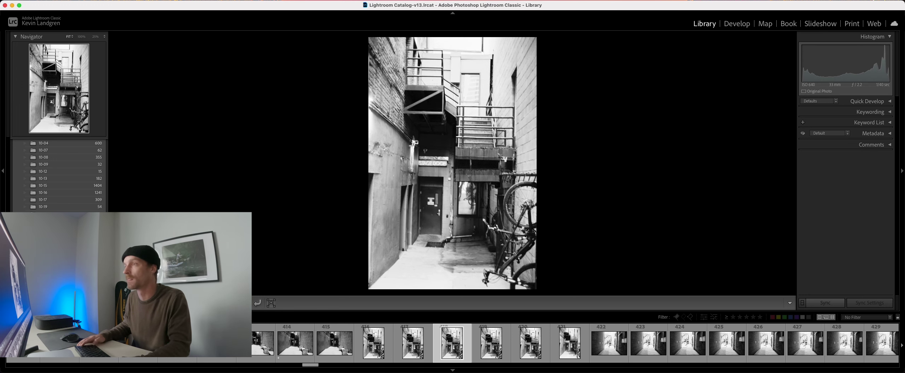
key(Right)
key(Right)
key(Right)
key(Right)
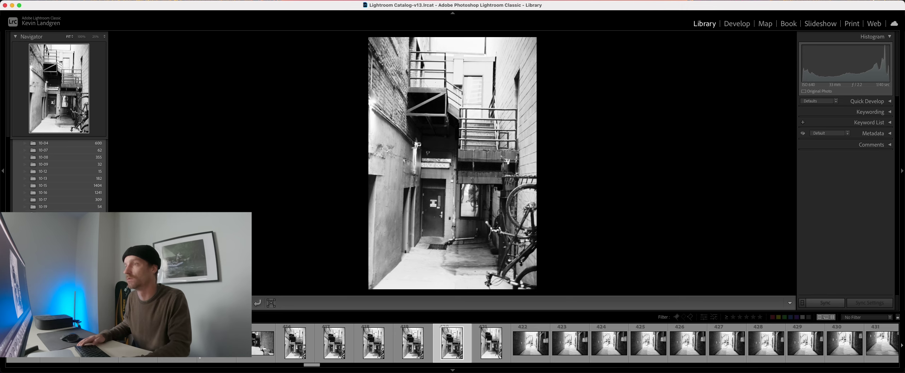
- Review the shots of the leaf blower worker framed by the alley opening, photos 422 to 437, and give photo 428 one star
key(Right)
key(Right)
key(Right)
key(Right)
key(Right)
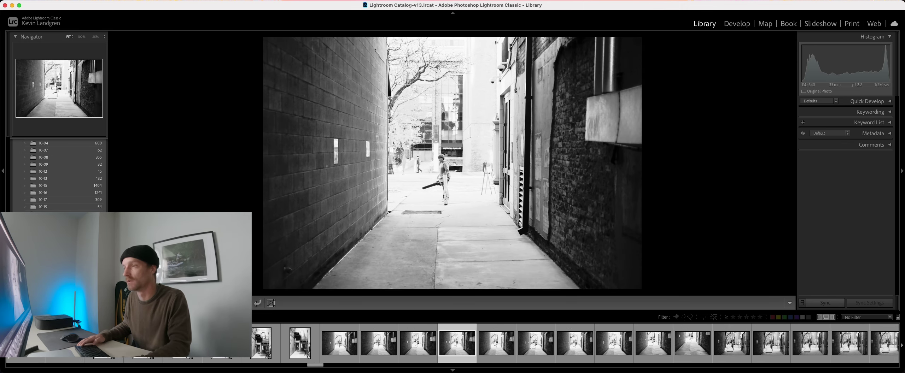
key(Right)
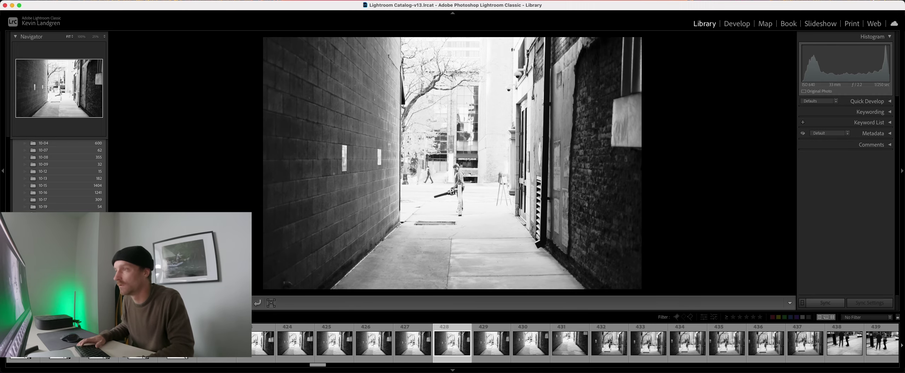
key(Right)
key(Right)
key(Right)
key(Right)
key(Right)
key(Right)
key(Right)
key(Right)
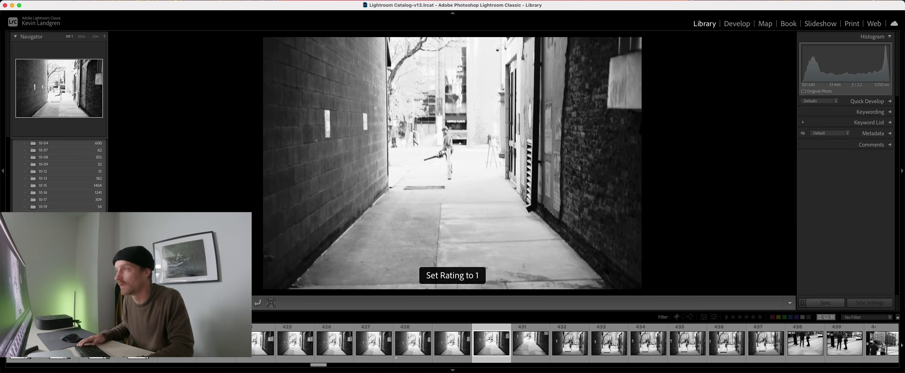
key(Right)
key(Right)
key(Right)
- Compare the shots of the two men with a camera on the street corner, photos 438 to 447, and rate photo 444 one star
key(Right)
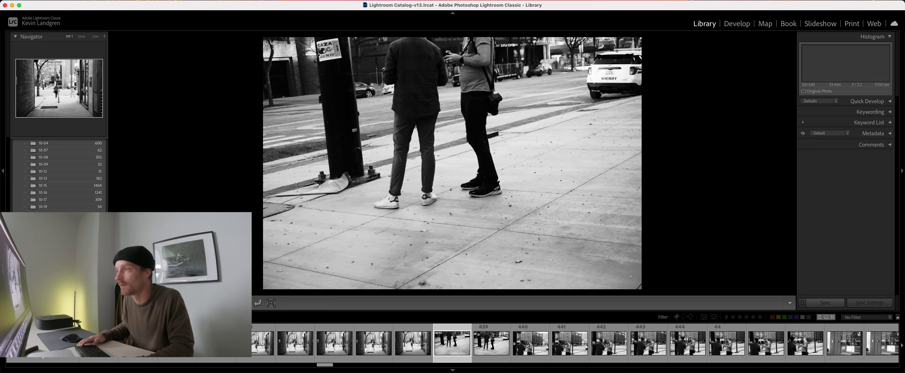
key(Right)
key(Right)
key(Right)
key(Right)
key(Right)
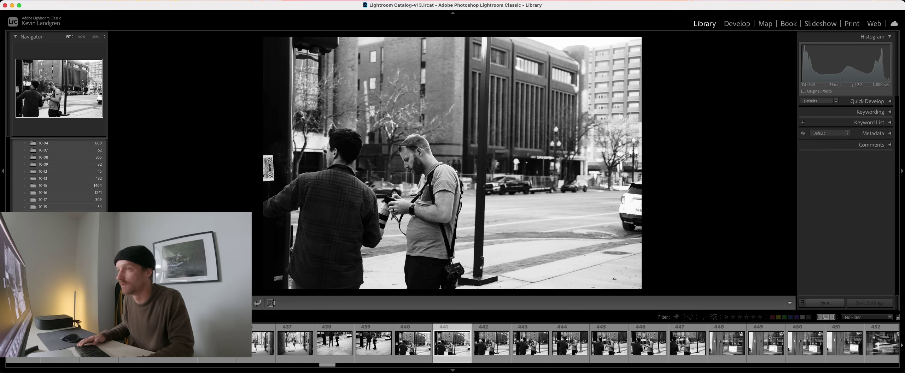
key(Left)
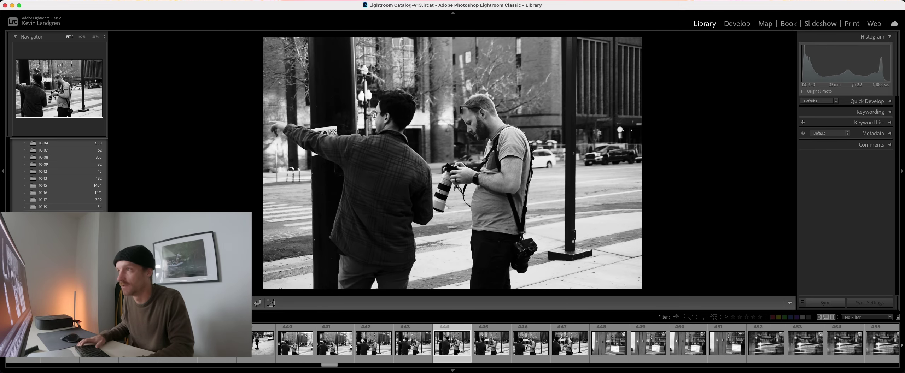
key(1)
key(Right)
key(Right)
key(Right)
key(Right)
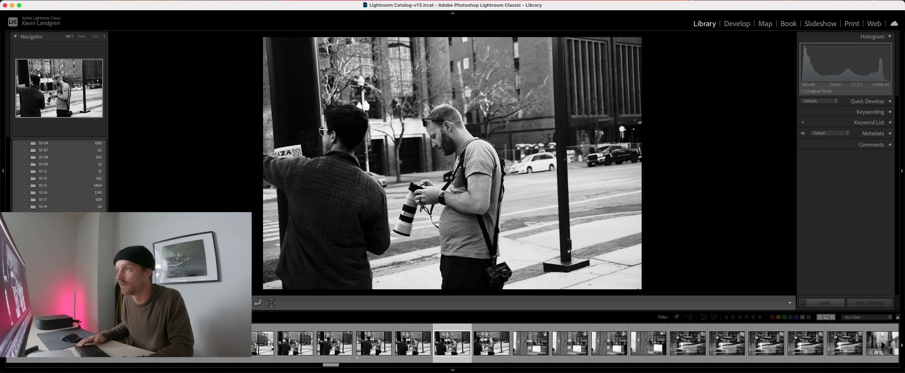
- Review the window shots from photo 448 to 456 and give photo 455, the photographer's reflection over the tufted bench, one star
key(Right)
key(Right)
key(Right)
key(Right)
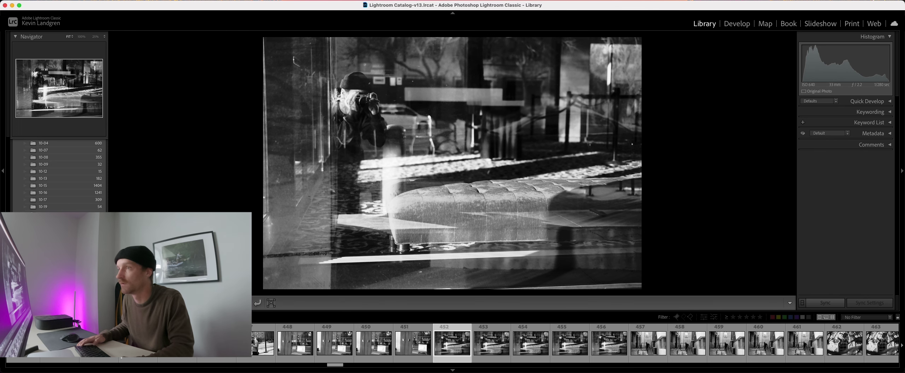
key(Right)
key(Right)
key(Right)
key(Right)
key(Right)
key(Left)
key(Left)
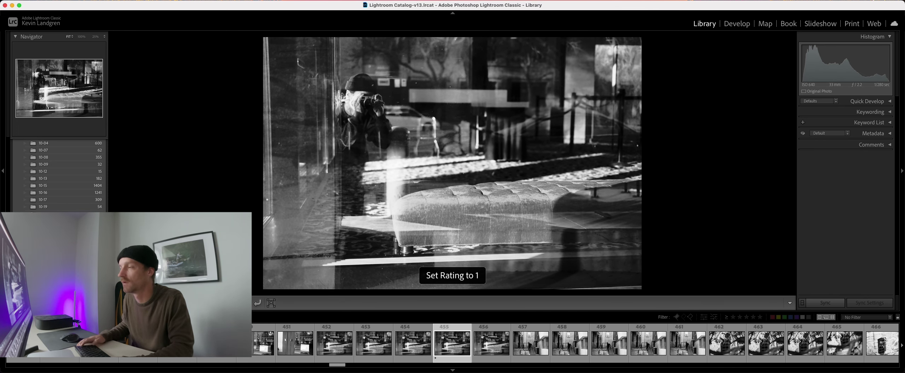
key(Right)
key(Right)
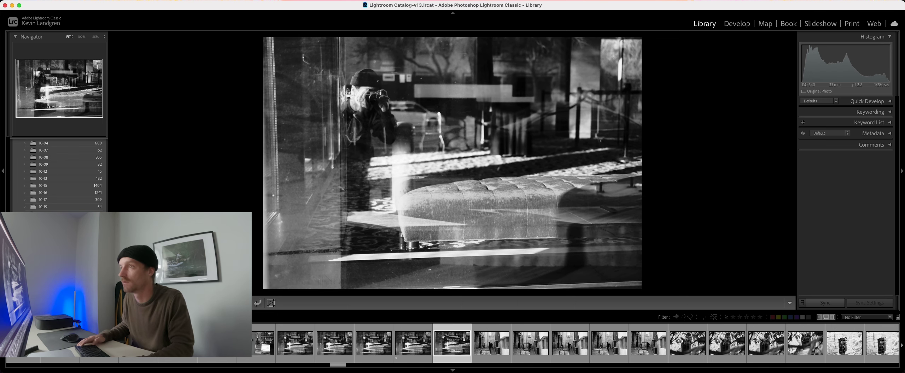
- Compare the shots of the dark figure on the ramp between the brick buildings, photos 457 to 461
key(Right)
key(Right)
key(Right)
key(Right)
key(Right)
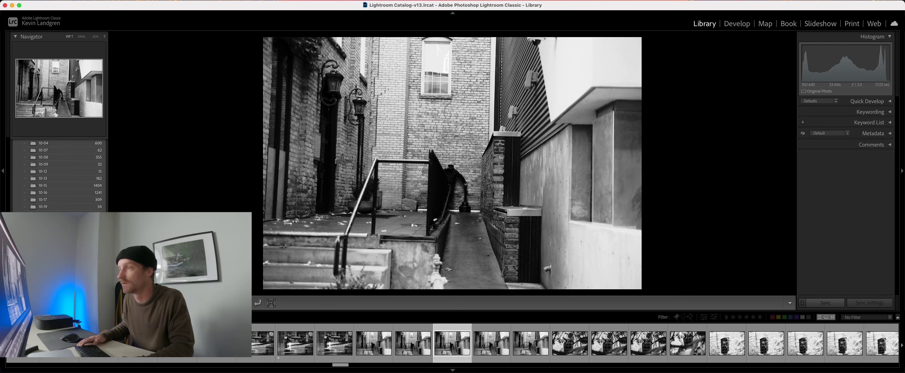
key(Left)
key(Left)
key(Left)
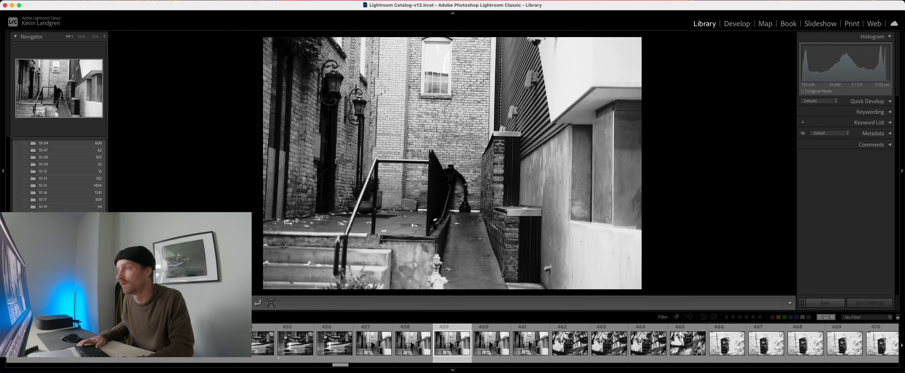
key(Left)
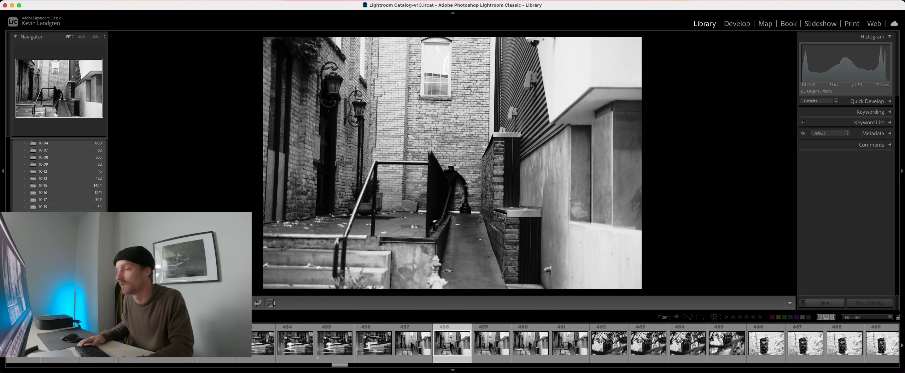
key(Left)
key(Right)
key(Right)
key(Right)
key(Right)
key(Right)
key(Right)
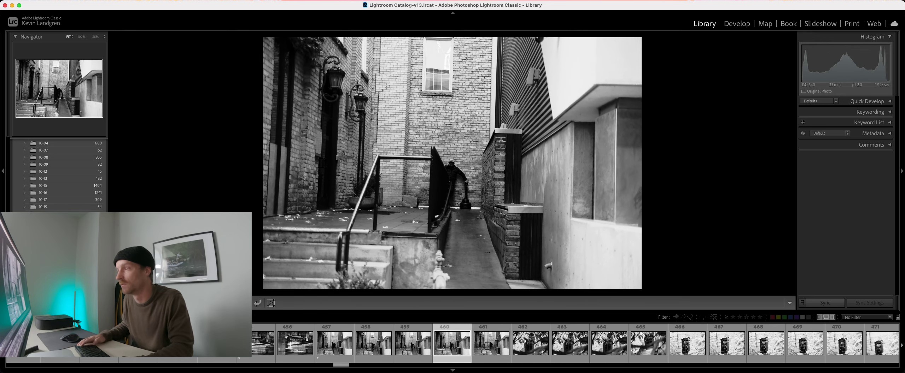
- Look through photos 462 to 465 and the shots of the Corona door behind the foliage, up to photo 470
key(Right)
key(Right)
key(Right)
key(Right)
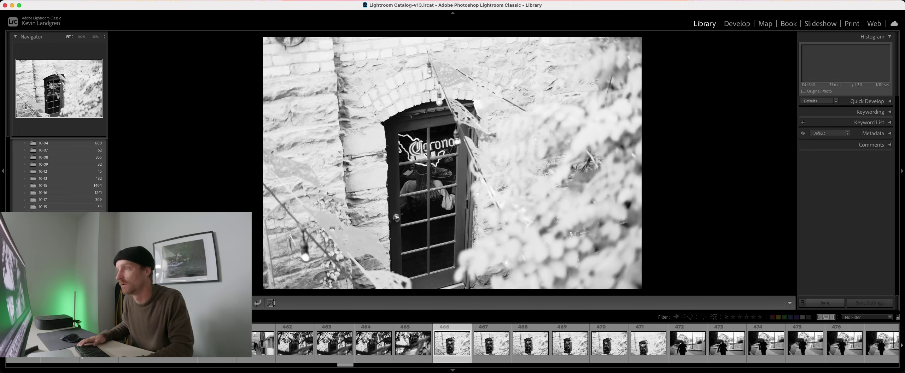
key(Right)
key(Right)
key(Right)
key(Right)
key(Right)
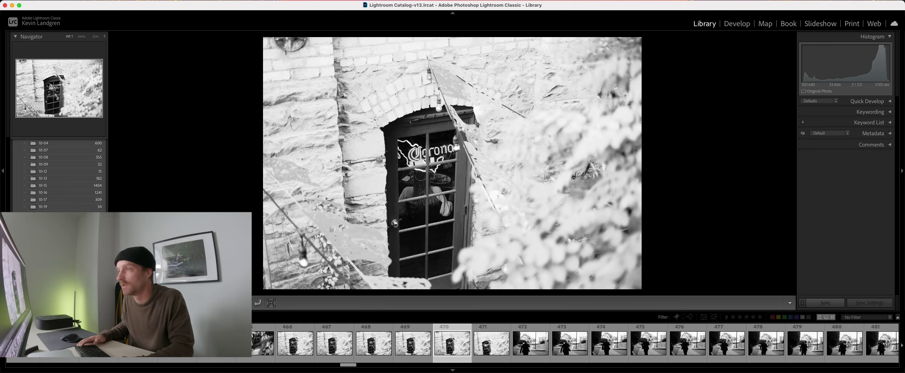
- Look through the shots of the man in a dark suit walking away, photos 472 to 482
key(Right)
key(Right)
key(Right)
key(Right)
key(Right)
key(Right)
key(Right)
key(Right)
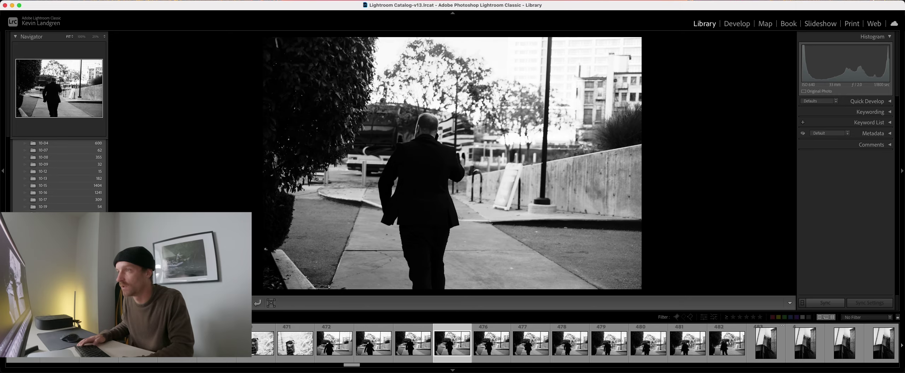
key(Right)
key(Right)
- Look through the vertical shots of cables beside the brick wall, photos 483 to 486, and on to the chain-link fence shot, photo 487
key(Right)
key(Right)
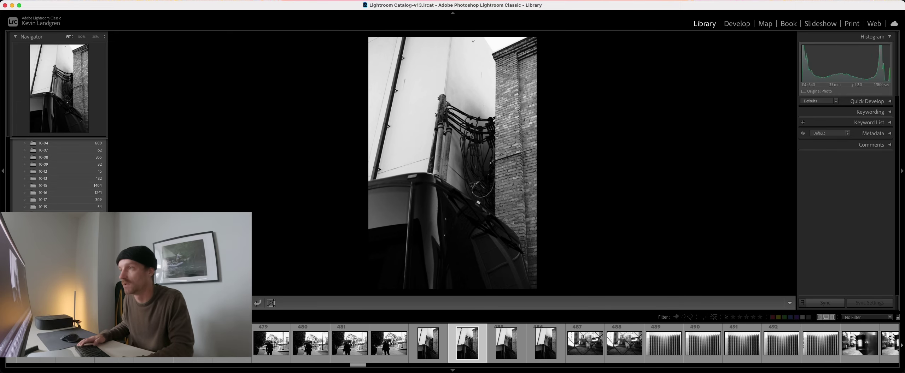
key(Right)
key(Right)
key(Right)
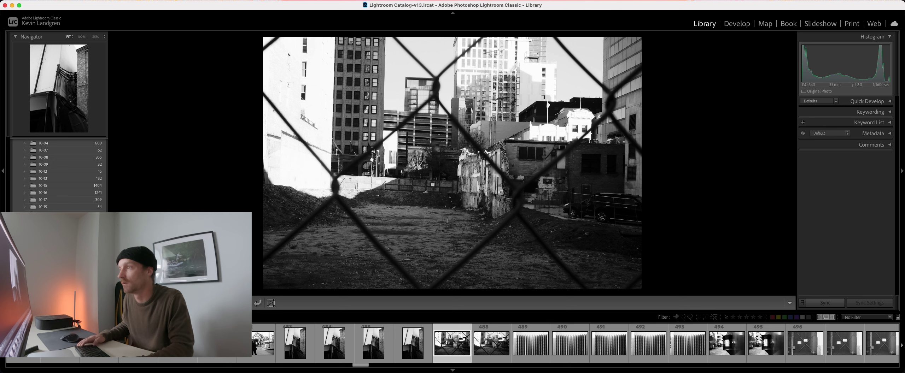
- Compare the shots of the vertical metal fins, photos 489 to 493, and rate photo 493 one star
key(Right)
key(Right)
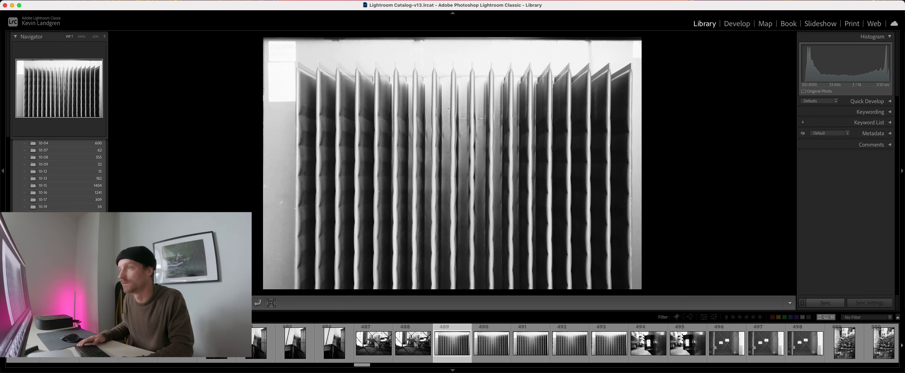
key(Right)
key(Right)
key(Right)
key(Right)
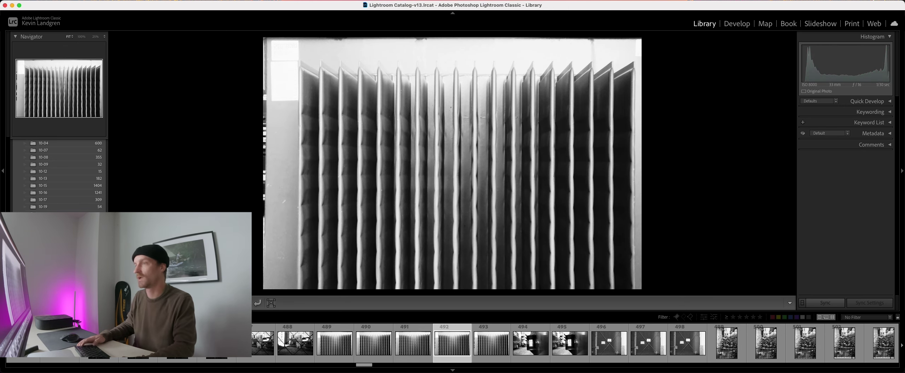
key(Right)
key(Left)
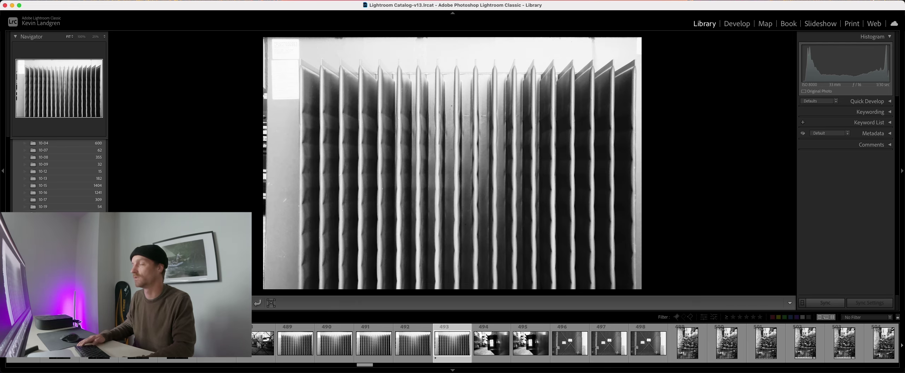
- Look through photos 494 and 495 and the shots of the fenced high-voltage gate, photos 496 to 498
key(Right)
key(Right)
key(Right)
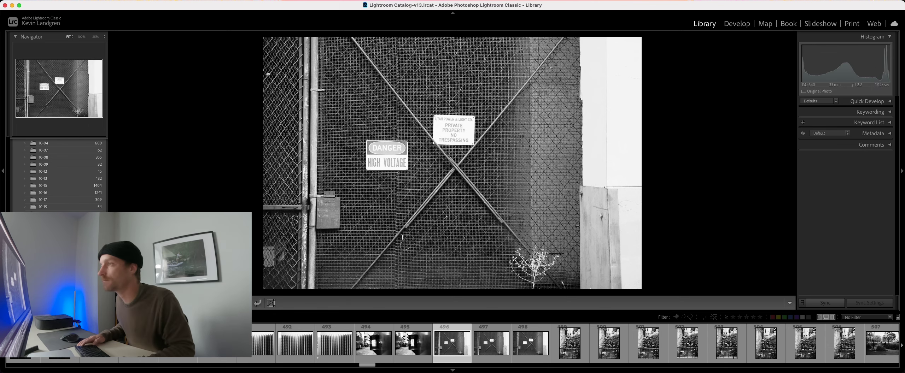
key(Right)
key(Right)
- Look through the vertical shots of the railing and string flags beside the brick wall, photos 499 to 506
key(Right)
key(Right)
key(Right)
key(Right)
key(Right)
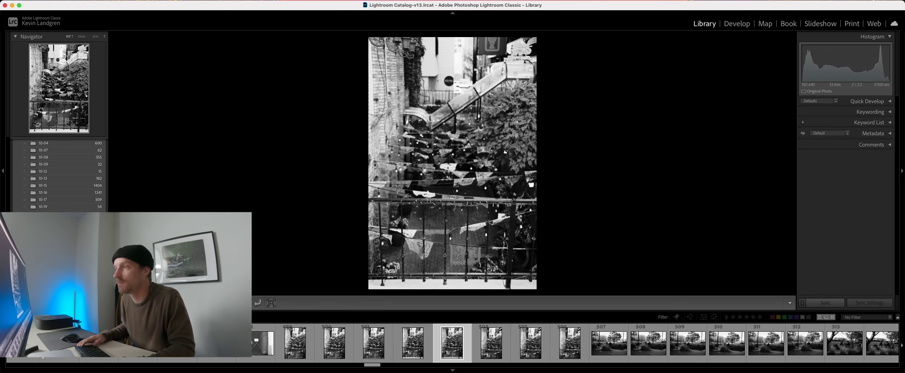
key(Right)
key(Right)
key(Right)
key(Right)
- Return to photo 501 and compare the string-flag shots once more, up to photo 506
key(Left)
key(Left)
key(Left)
key(Left)
key(Left)
key(Left)
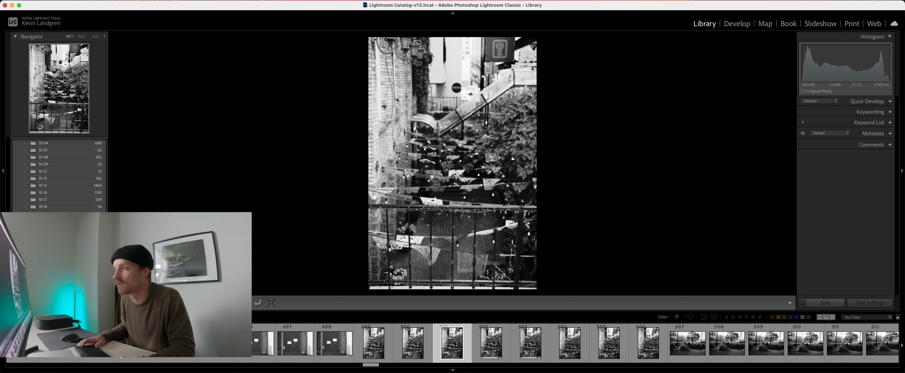
key(Right)
key(Right)
key(Right)
key(Right)
key(Right)
- Look through the shots of two people at a picnic table behind tall grass, photos 507 to 513
key(Right)
key(Right)
key(Right)
key(Right)
key(Right)
key(Right)
key(Right)
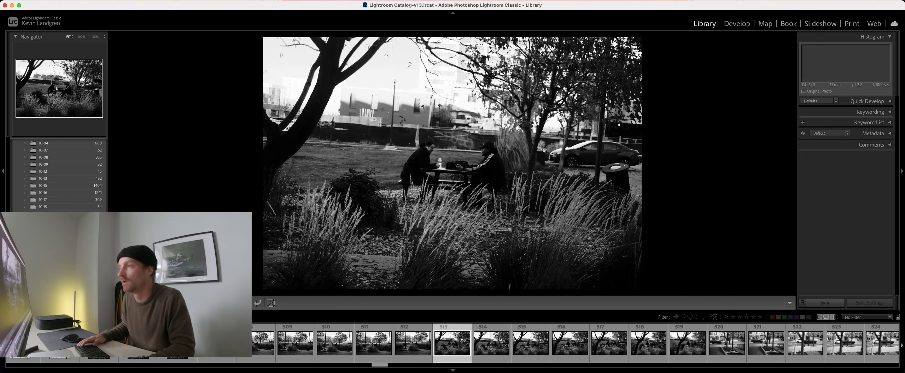
- Compare the remaining picnic-table shots, photos 514 to 519, and rate photo 519 one star
key(Right)
key(Right)
key(Right)
key(Right)
key(Right)
key(Right)
key(Right)
key(Left)
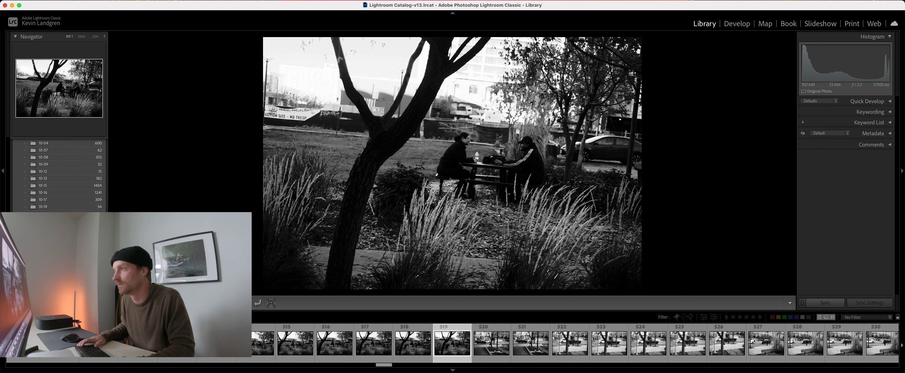
- Compare the shots of the person standing near the dark pickup truck, photos 520 to 525
key(Right)
key(Right)
key(Right)
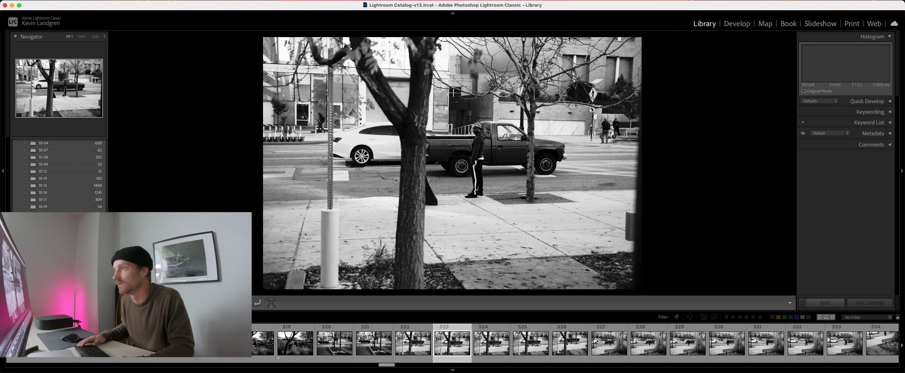
key(Left)
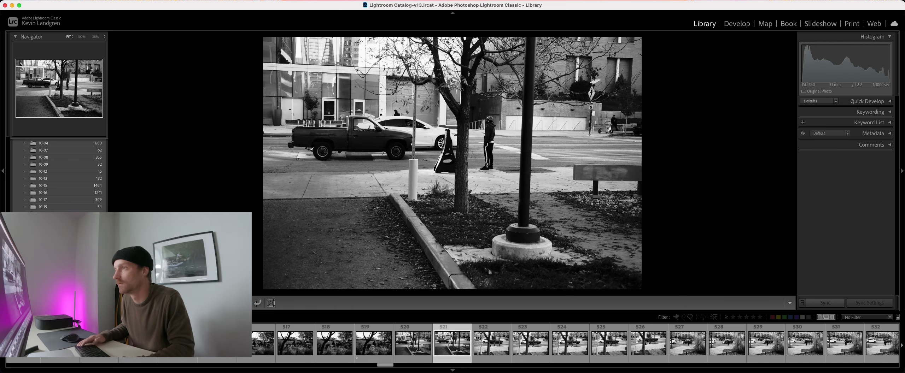
key(Right)
key(Right)
key(Right)
key(Right)
key(Right)
key(Right)
key(Right)
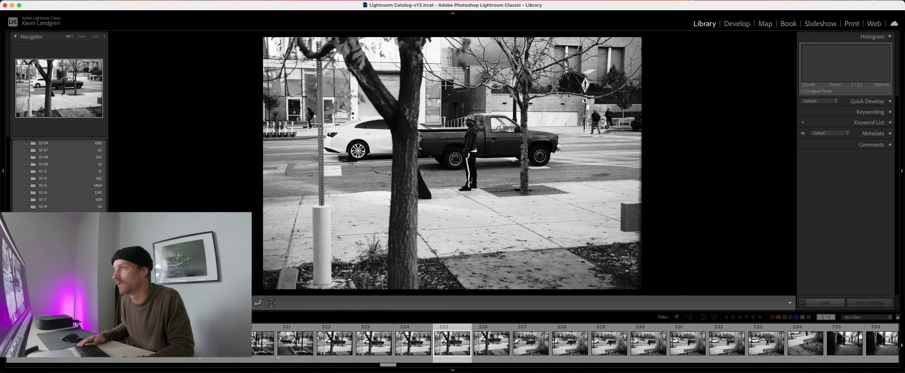
- Look through photos 526 to 534, up to the sidewalk bench, and rate photo 533 one star
key(Right)
key(Right)
key(Right)
key(Right)
key(Right)
key(Right)
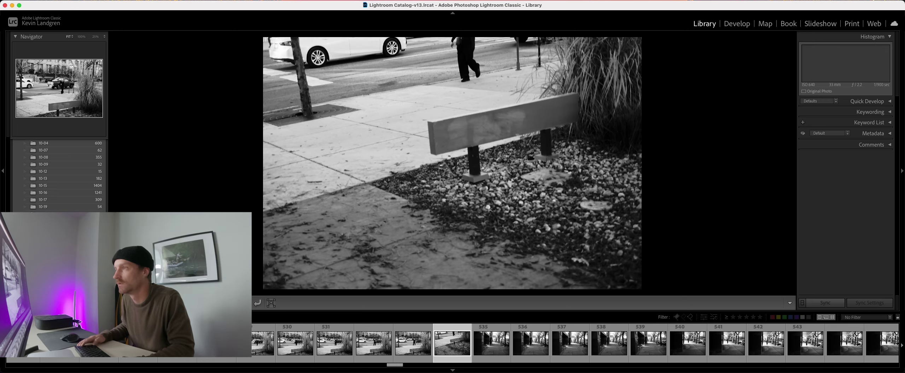
key(Left)
- Look through the shots of the shaded sidewalk beside the dark wall with a figure approaching, photos 535 to 545
key(Right)
key(Right)
key(Right)
key(Right)
key(Right)
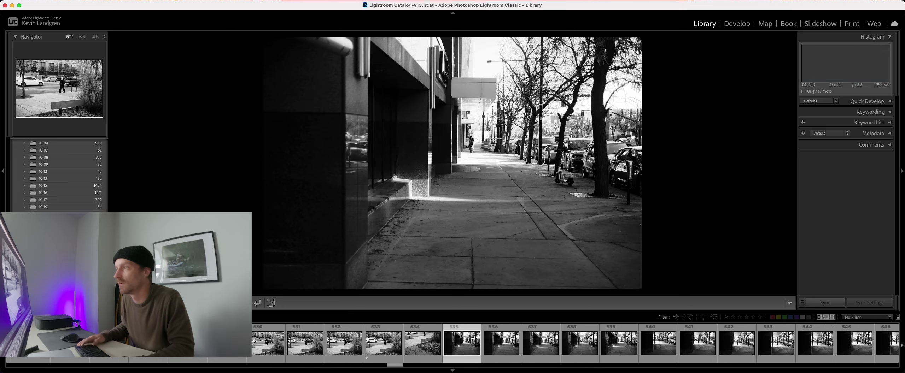
key(Right)
key(Right)
key(Right)
key(Right)
key(Right)
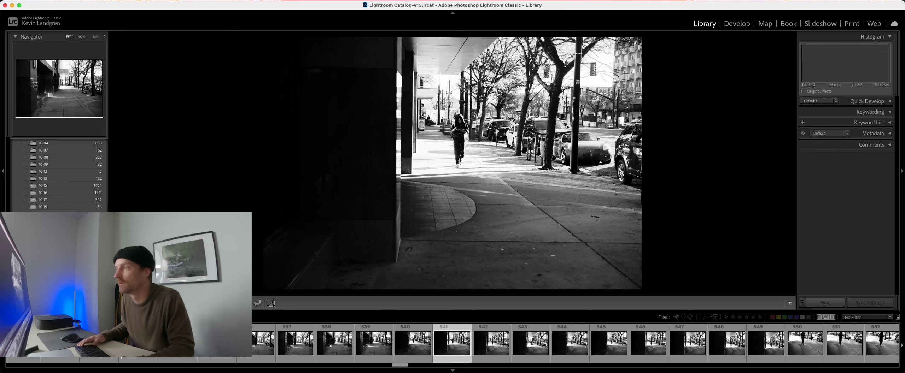
key(Right)
key(Right)
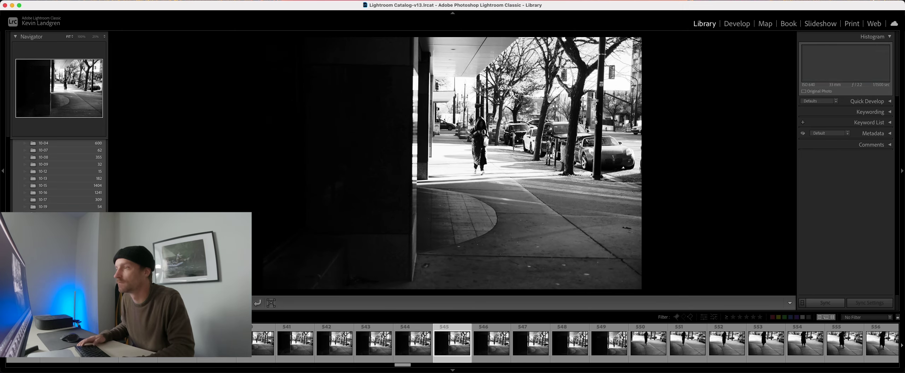
- Look through photos 546 to 554, following the figure in a long dark coat along the sidewalk
key(Right)
key(Right)
key(Right)
key(Right)
key(Right)
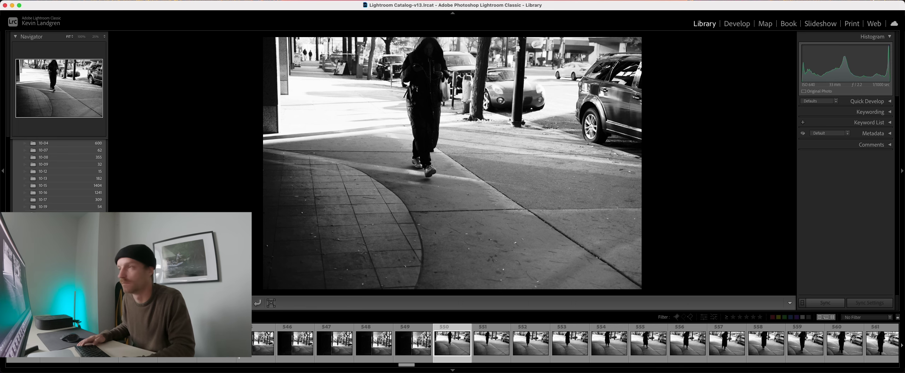
key(Right)
key(Right)
key(Right)
key(Right)
key(Right)
key(Right)
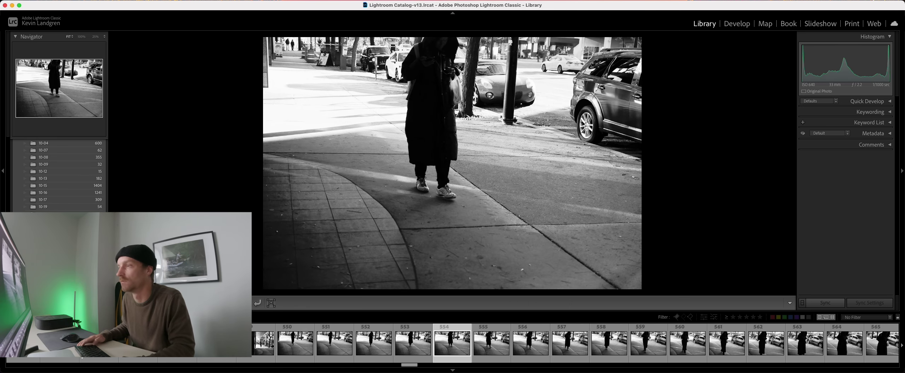
- Look through the closer shots of the dark-coated figure beside the parked SUV, photos 555 to 565
key(Right)
key(Right)
key(Right)
key(Right)
key(Right)
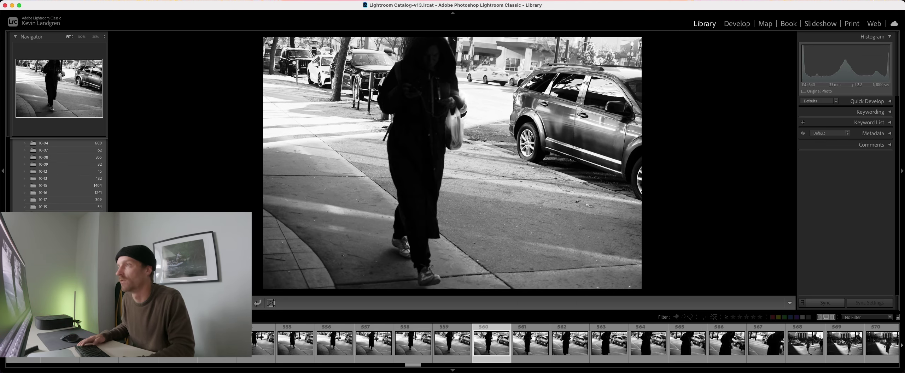
key(Right)
key(Right)
key(Right)
key(Right)
key(Right)
key(Right)
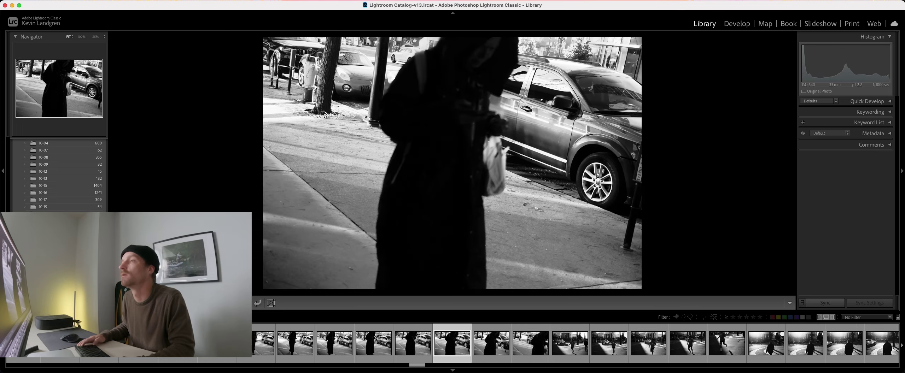
- Compare the closest shots of the dark-coated figure, photos 565 to 567
key(Right)
key(Right)
key(Left)
key(Left)
key(Right)
key(Right)
- Compare the shots of the runner crossing the street, photos 568 to 572, and rate photo 572 one star
key(Right)
key(Right)
key(Right)
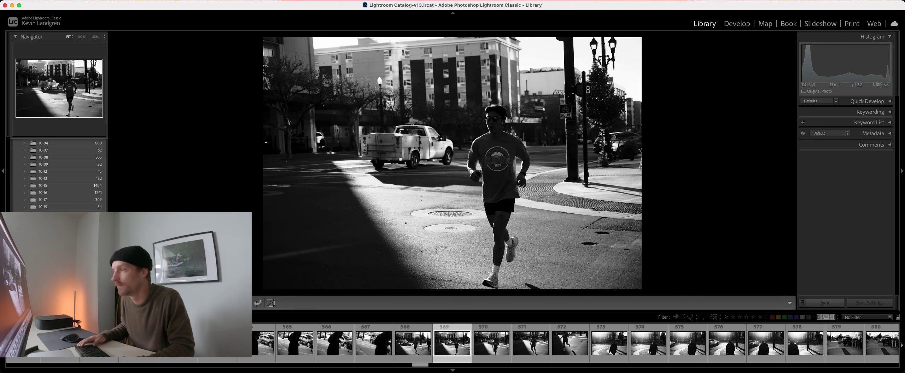
key(Left)
key(Right)
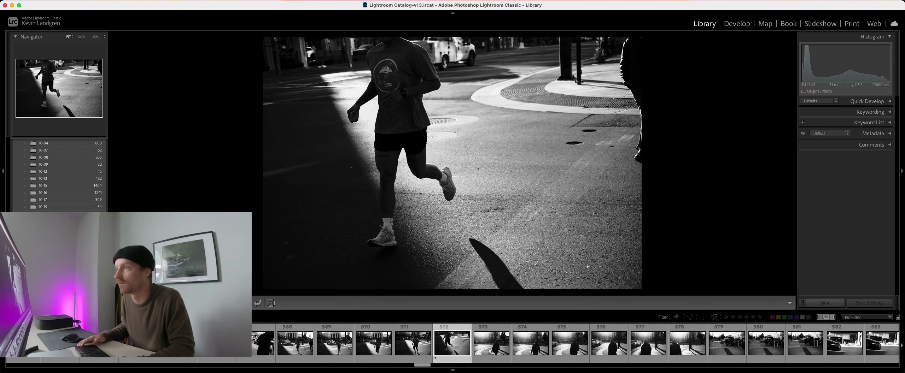
- Look through the backlit shots of the bearded man in a beanie, photos 573 to 578
key(Right)
key(Right)
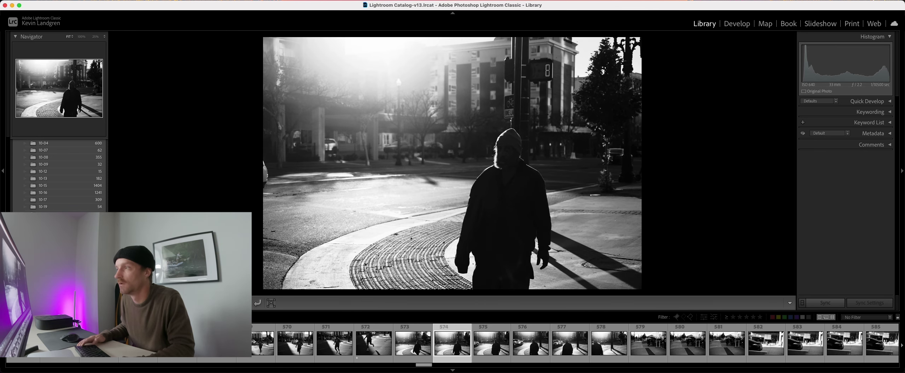
key(Right)
key(Right)
key(Right)
key(Right)
key(Right)
- Compare backlit beanie-man photos 575 to 577 again and rate photo 577 one star
key(Left)
key(Left)
key(Left)
key(Left)
key(Right)
key(Right)
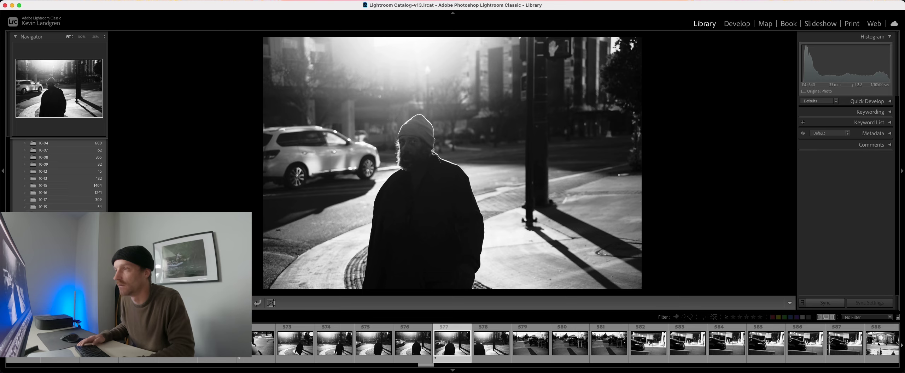
key(Left)
key(Left)
key(Right)
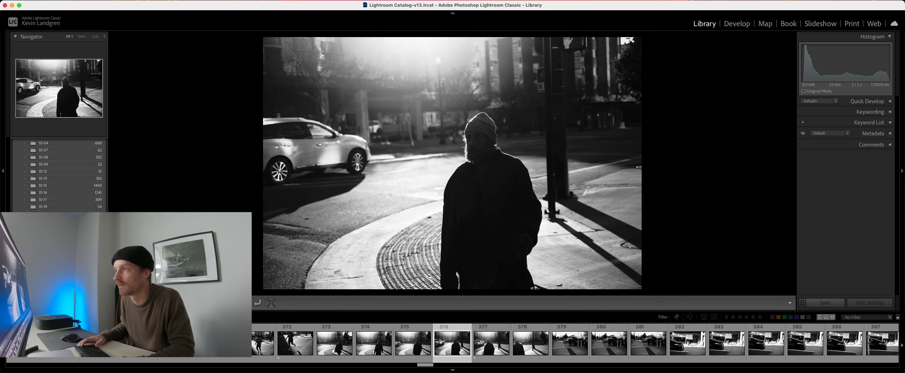
key(Right)
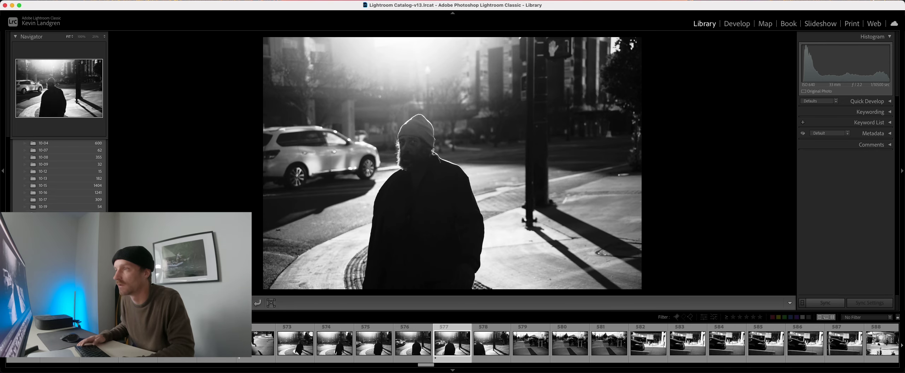
- Look through photo 578 and on to the shots of people loading luggage into a car, up to photo 580
key(Right)
key(Right)
key(Right)
key(Right)
key(Right)
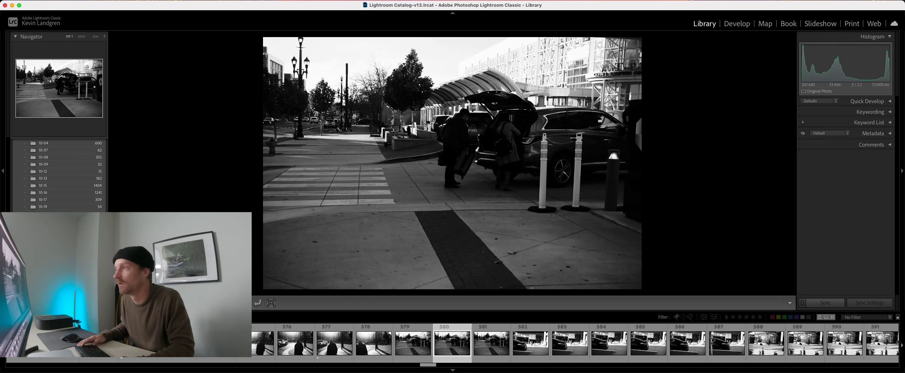
- Compare the shots of the black car in front of the glass entrance, up to photo 586, and rate photo 585 one star
key(Right)
key(Right)
key(Right)
key(Right)
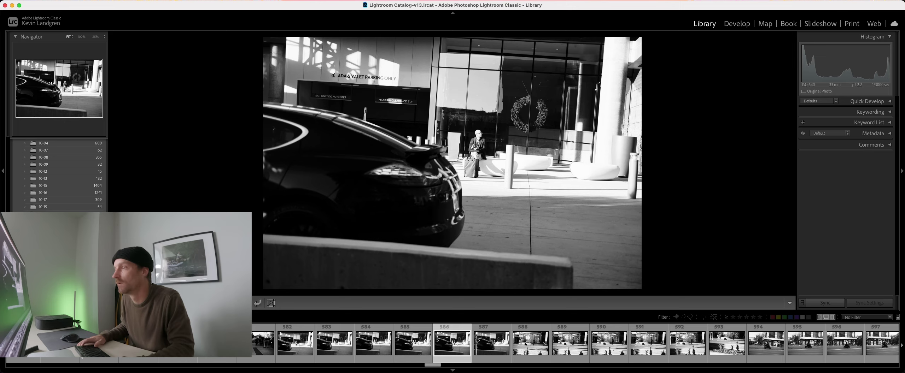
key(Left)
- Check the last shots of the black car by the valet parking entrance, photos 586 and 587
key(Right)
key(Right)
key(Right)
key(Right)
key(Right)
key(Right)
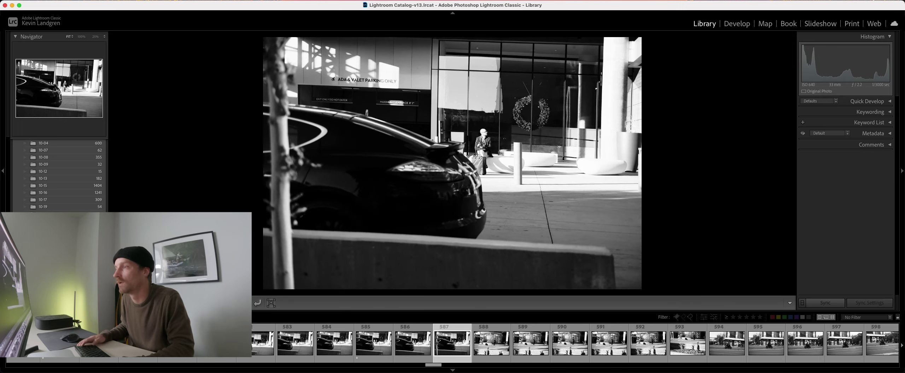
- Compare the shots of the man waving beside his luggage, photos 588 to 592, and rate photo 591 one star
key(Right)
key(Right)
key(Right)
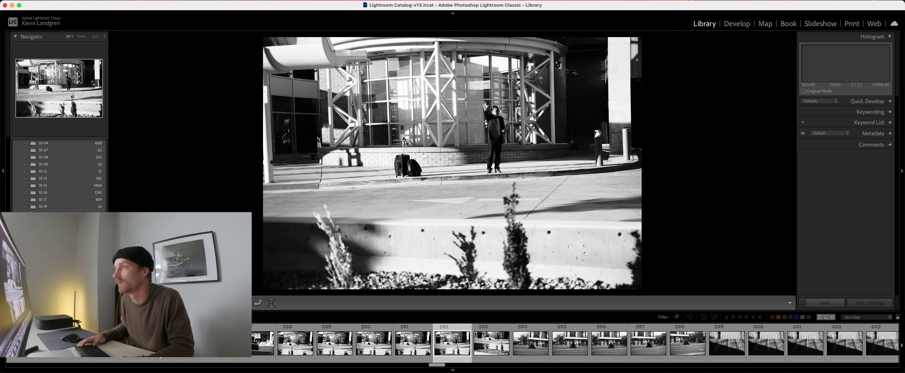
key(Left)
key(Left)
key(Left)
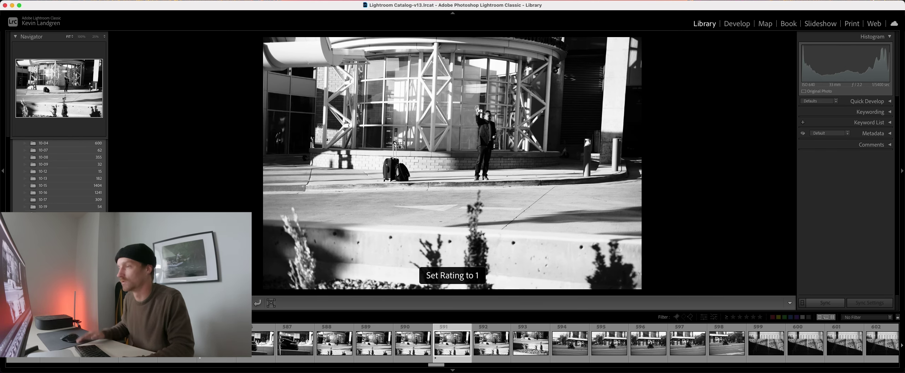
- Look through photos 592 to 598 and on to the shadowed staircase shot, photo 599
key(Right)
key(Right)
key(Right)
key(Right)
key(Right)
key(Right)
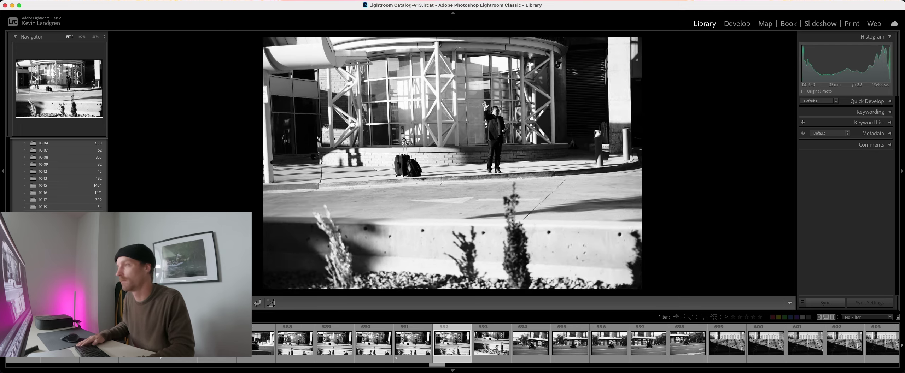
key(Right)
key(Right)
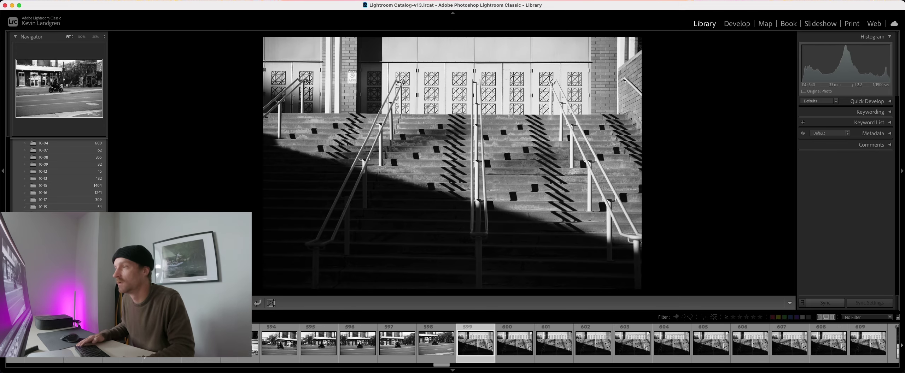
- Look through the shadowed staircase shots, photos 599 to 609
key(Right)
key(Right)
key(Right)
key(Right)
key(Right)
key(Right)
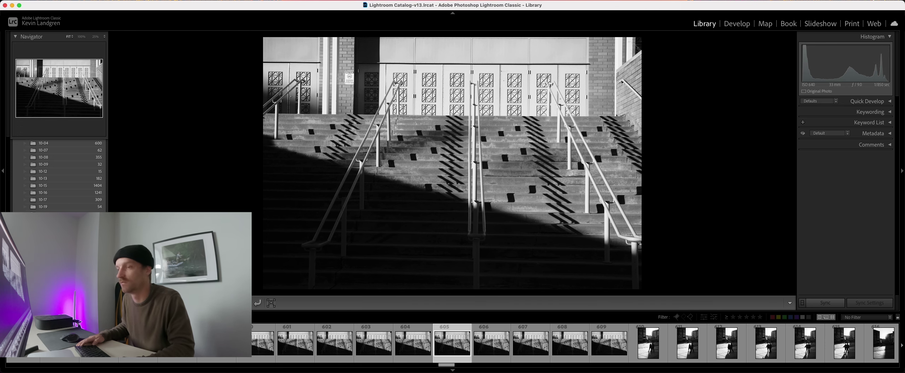
key(Right)
key(Right)
key(Right)
key(Right)
key(Right)
key(Left)
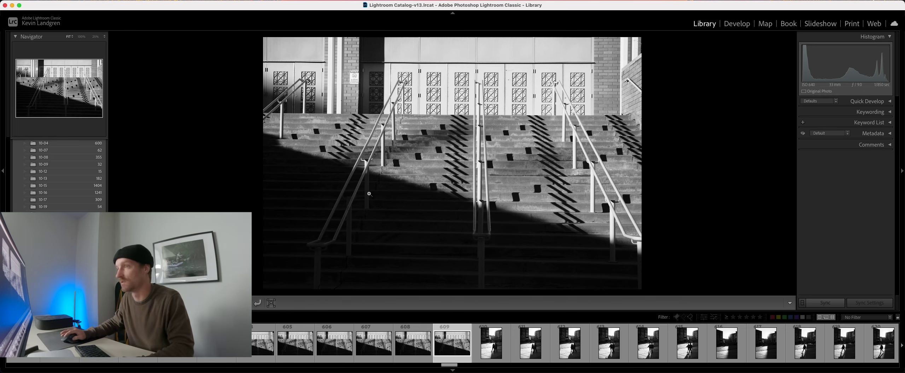
- Go back through the earlier staircase shots and compare them again up to photo 609
key(Left)
key(Left)
key(Left)
key(Left)
key(Left)
key(Left)
key(Left)
key(Right)
key(Right)
key(Right)
key(Right)
key(Right)
- Compare the backlit shots of the couple walking, photos 610 to 615, and rate photo 611 one star
key(Right)
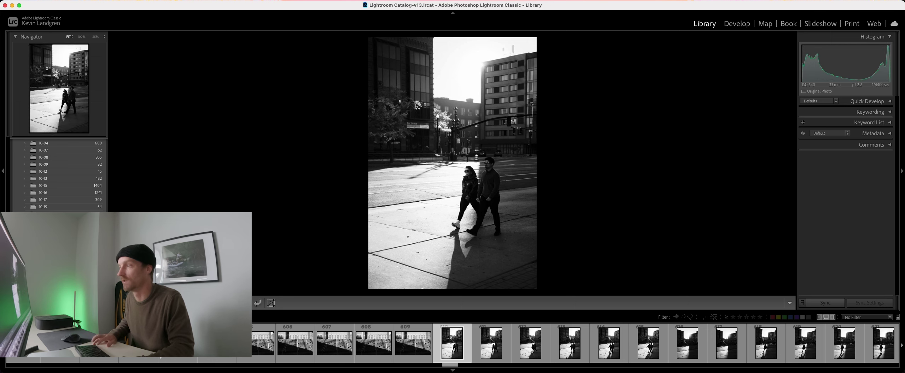
key(Right)
key(Right)
key(Right)
key(Right)
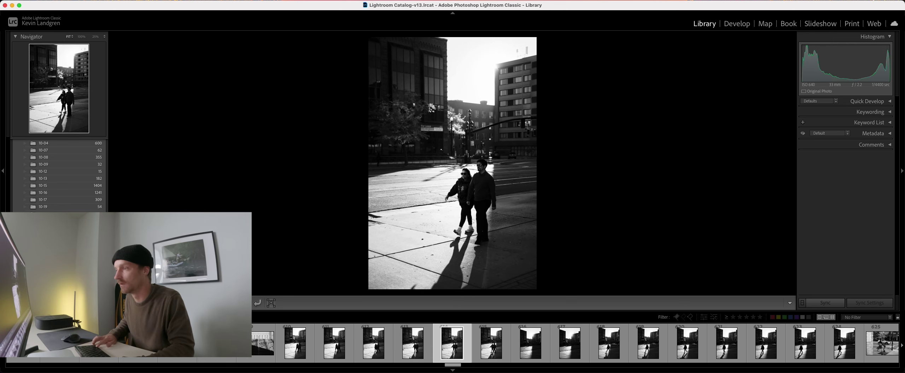
key(Right)
key(Left)
key(Left)
key(Left)
key(Left)
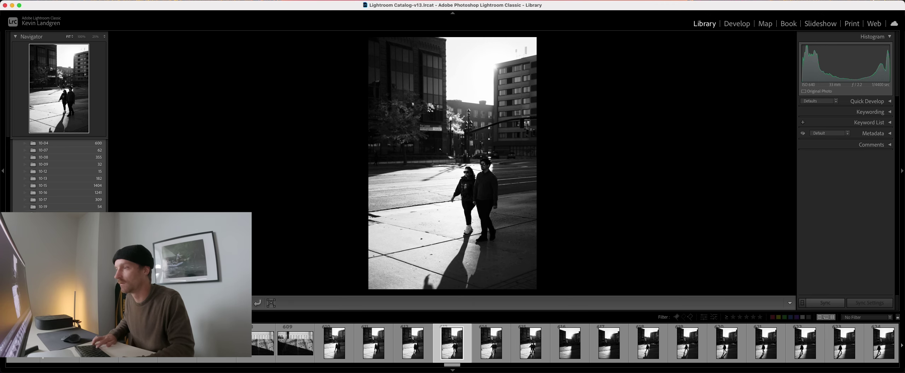
key(Left)
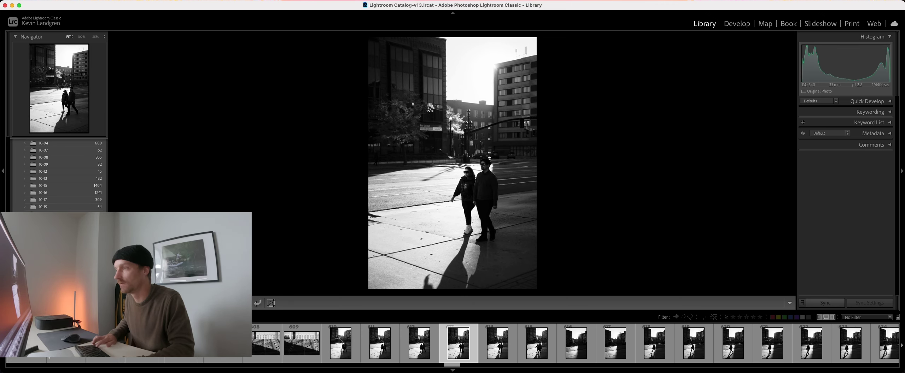
key(Right)
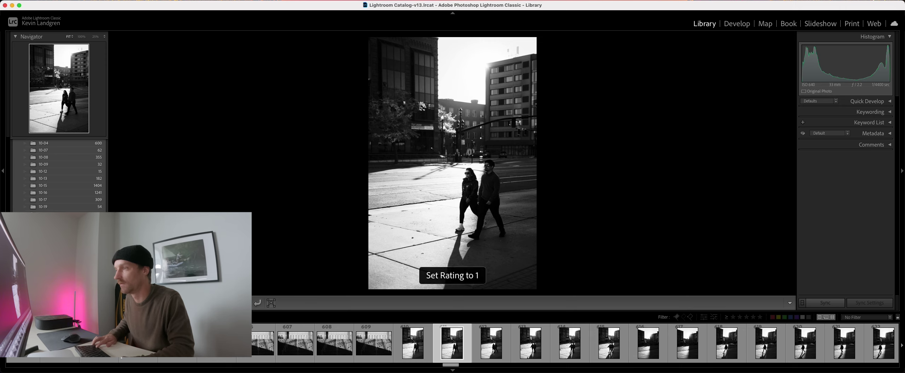
key(Left)
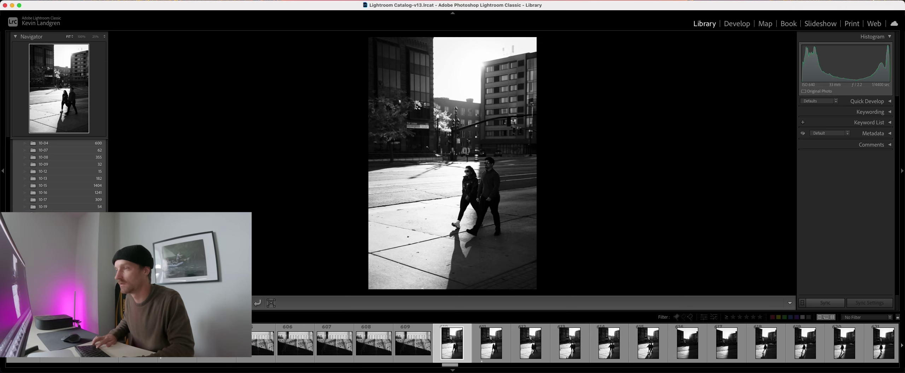
- Check the couple shots again up to photo 615 and continue to the empty street shot, photo 616
key(Right)
key(Right)
key(Right)
key(Right)
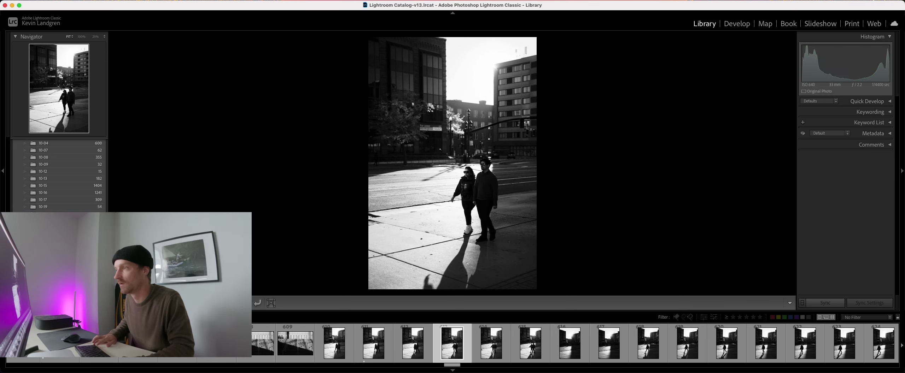
key(Right)
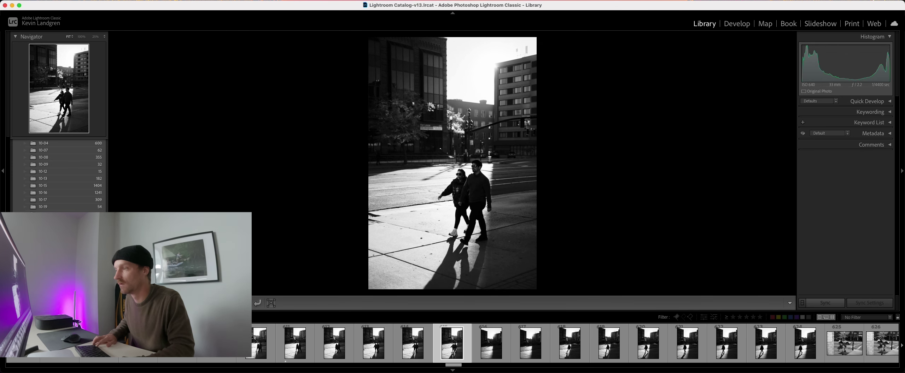
key(Right)
key(Right)
key(Right)
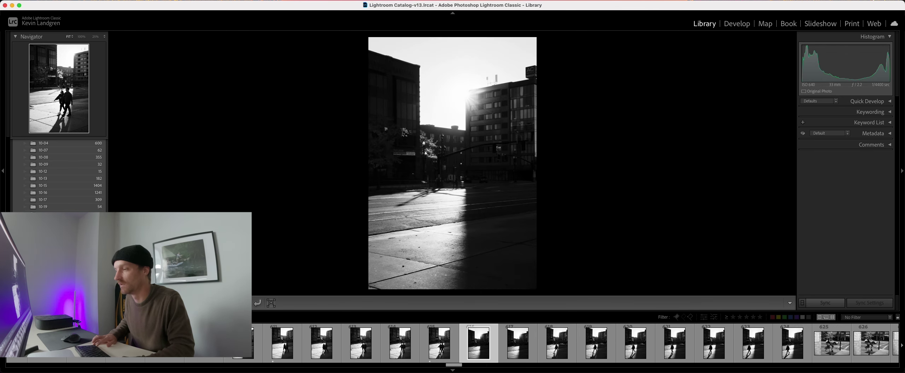
- Look through the backlit shots of the man walking alone, up to photo 624
key(Right)
key(Right)
key(Right)
key(Right)
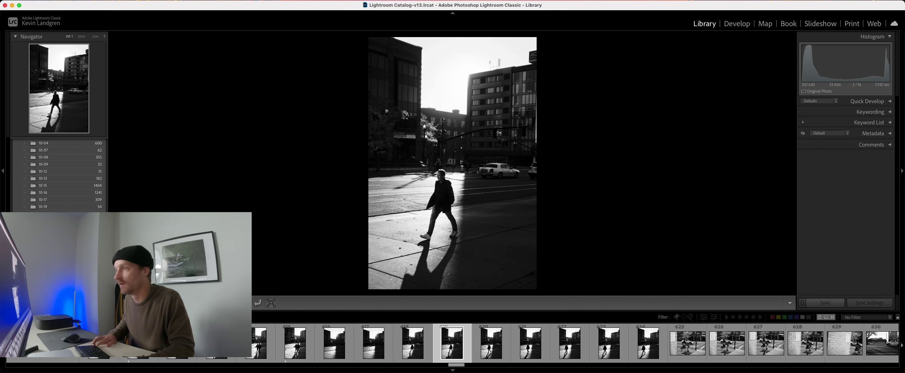
key(Right)
key(Right)
key(Right)
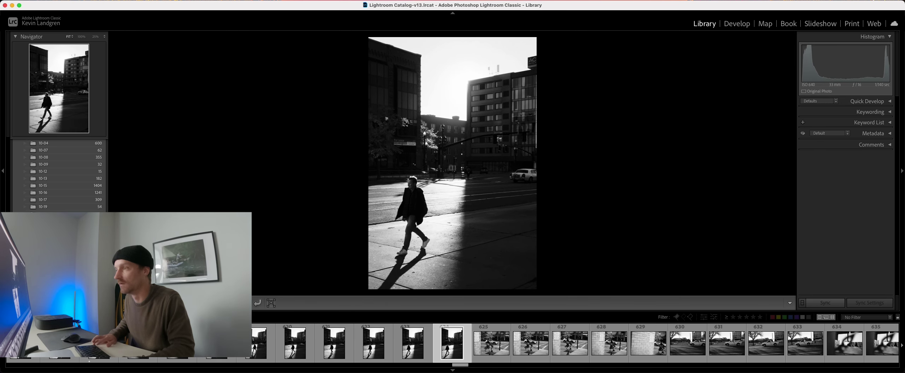
- Look through the sidewalk, brick wall and white pickup truck shots, photos 625 to 633
key(Right)
key(Right)
key(Right)
key(Right)
key(Right)
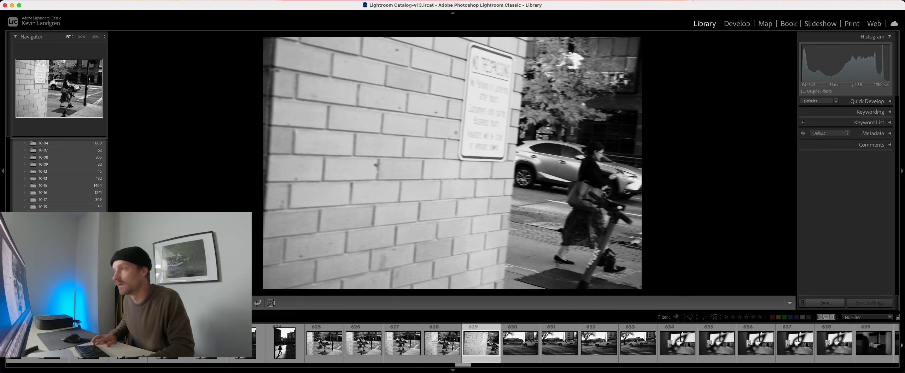
key(Right)
key(Right)
key(Right)
key(Right)
key(Right)
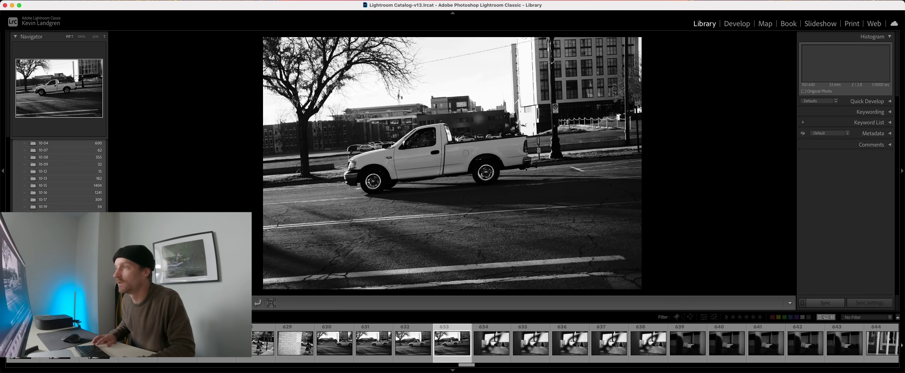
- Compare the dumpster shots with blurred foreground framing, photos 634 to 642, and return to photo 638
key(Right)
key(Right)
key(Right)
key(Right)
key(Right)
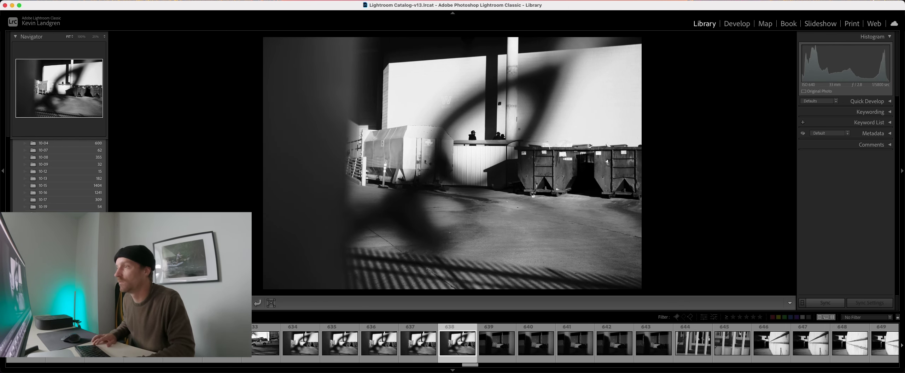
key(Right)
key(Right)
key(Right)
key(Right)
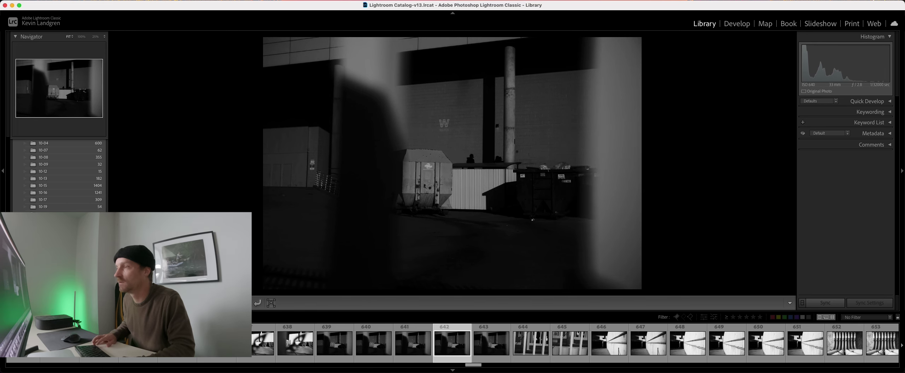
key(Left)
key(Left)
key(Left)
key(Left)
key(Left)
key(Left)
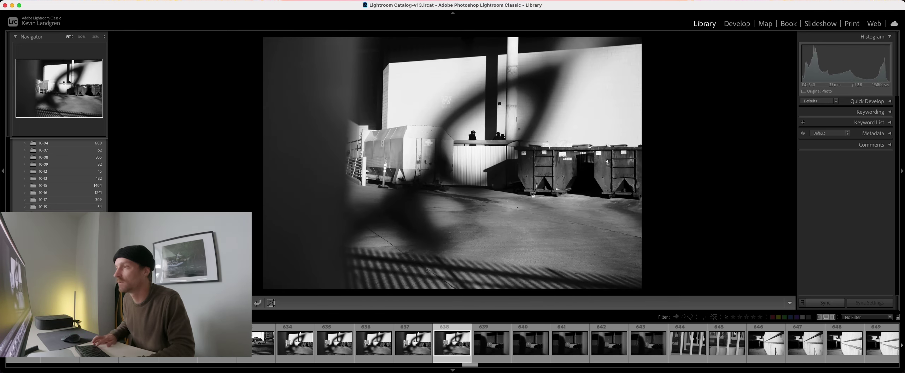
- Review the darker dumpster shots and the barred fence shots, photos 639 to 645
key(Right)
key(Right)
key(Right)
key(Right)
key(Right)
key(Right)
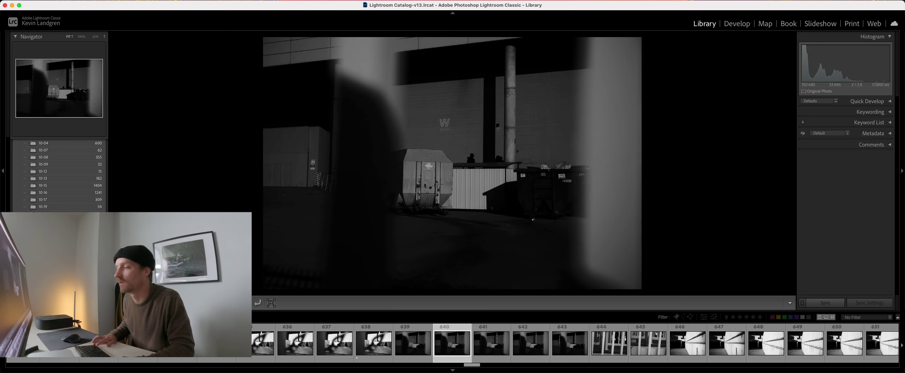
key(Right)
key(Right)
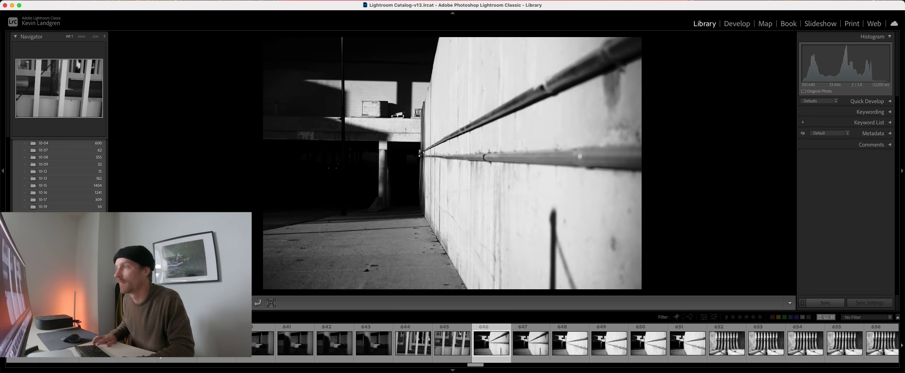
- Compare the shots of the sunlit wall with railings, photos 646 to 651, and rate photo 651 one star
key(Right)
key(Right)
key(Right)
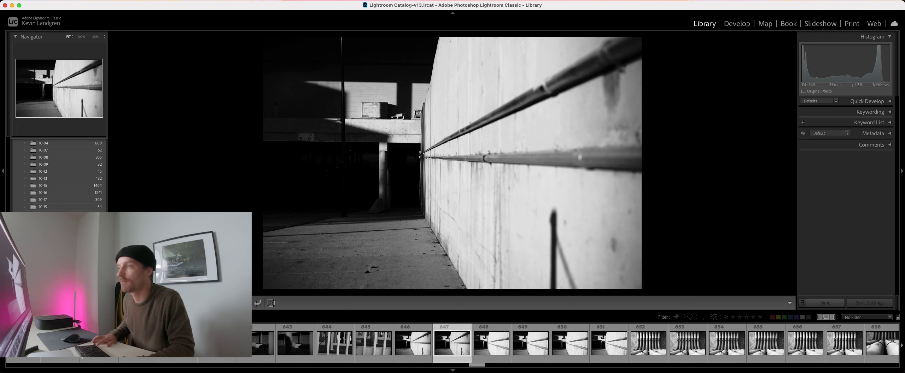
key(Right)
key(Right)
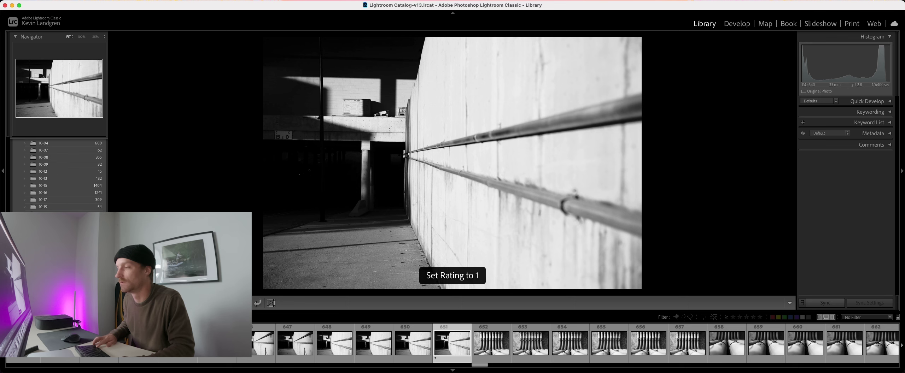
key(Right)
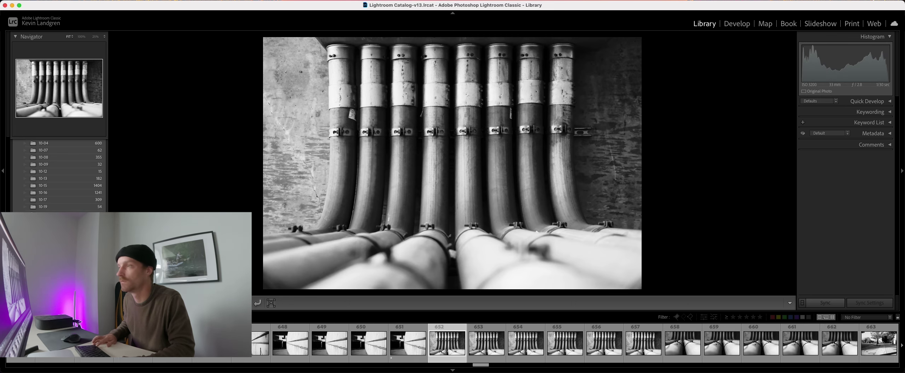
key(Left)
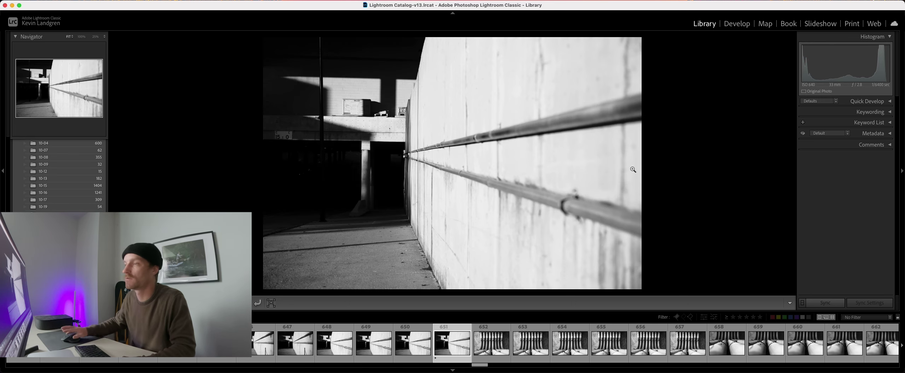
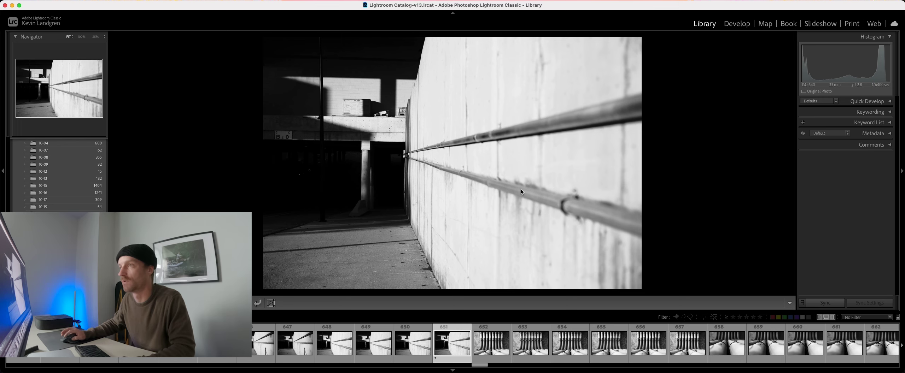
- Compare the shots of the row of curved pipes, photos 652 to 657
key(Right)
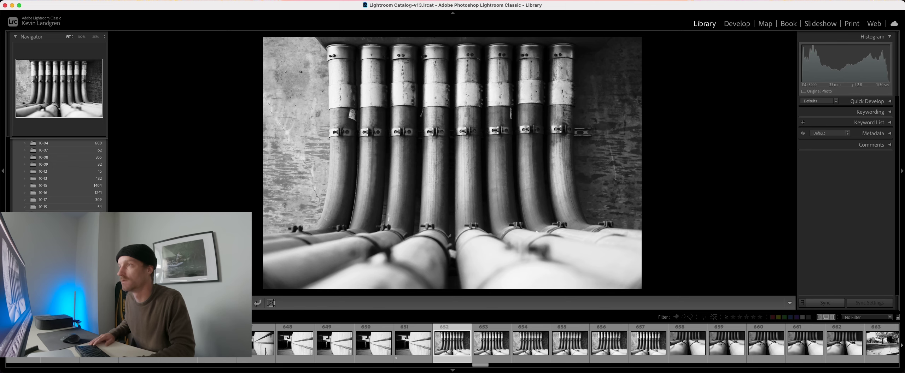
key(Right)
key(Right)
key(Right)
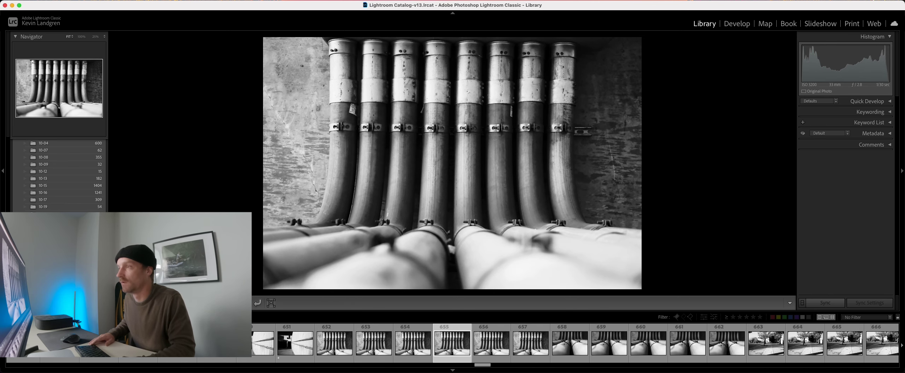
key(Right)
key(Right)
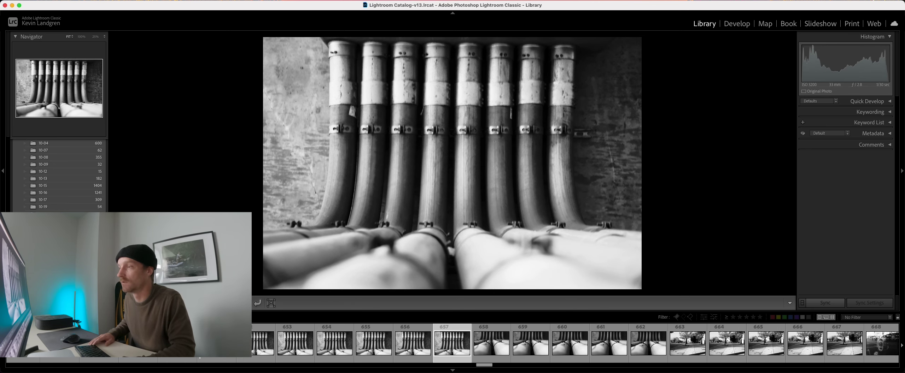
key(Left)
key(Right)
- Compare the pipe clamp close-ups, photos 658 to 662, and rate photo 661 one star
key(Right)
key(Right)
key(Right)
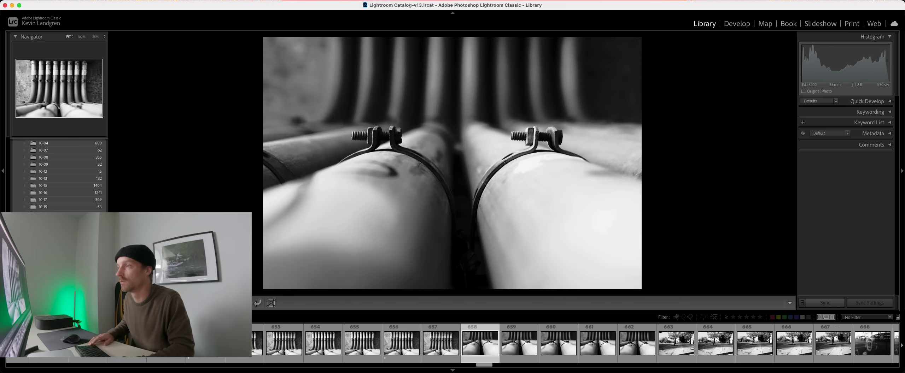
key(Right)
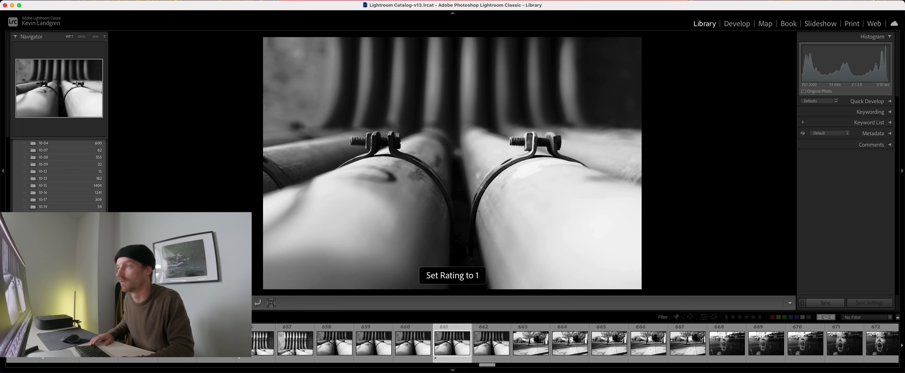
key(Right)
key(Right)
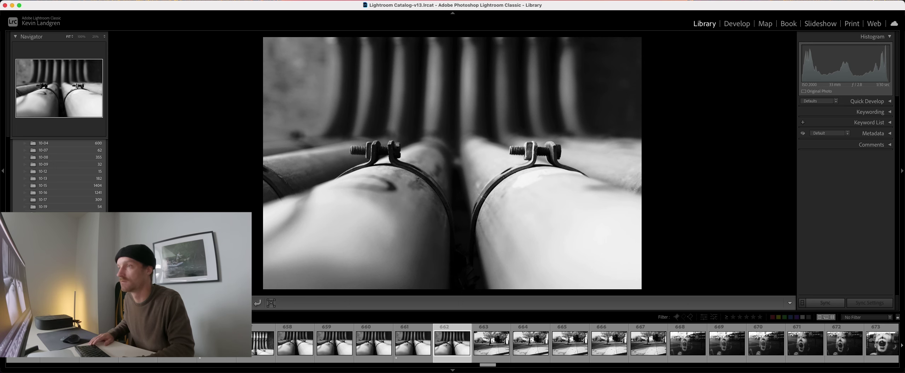
- Look through the tree-lined sidewalk shots, photos 663 to 667
key(Right)
key(Right)
key(Right)
key(Right)
key(Right)
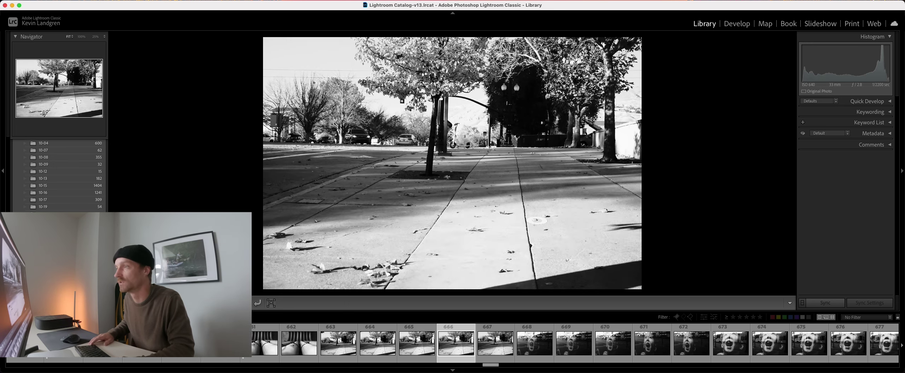
key(Right)
- Look through the first shots of the open-mouthed child's face behind reflective glass, photos 668 to 676
key(Right)
key(Right)
key(Right)
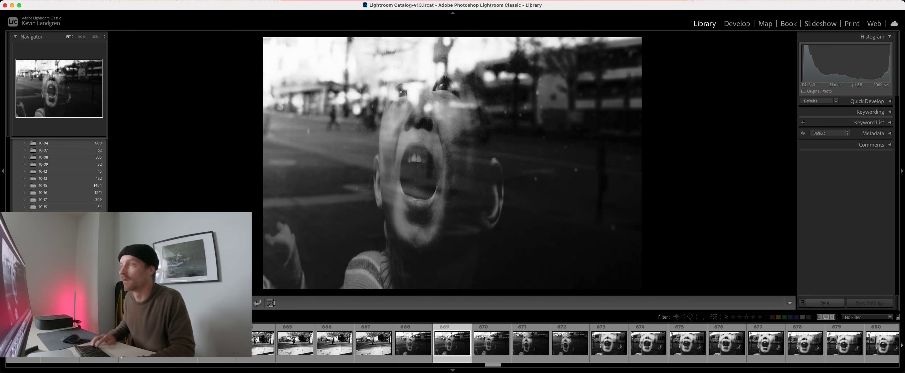
key(Right)
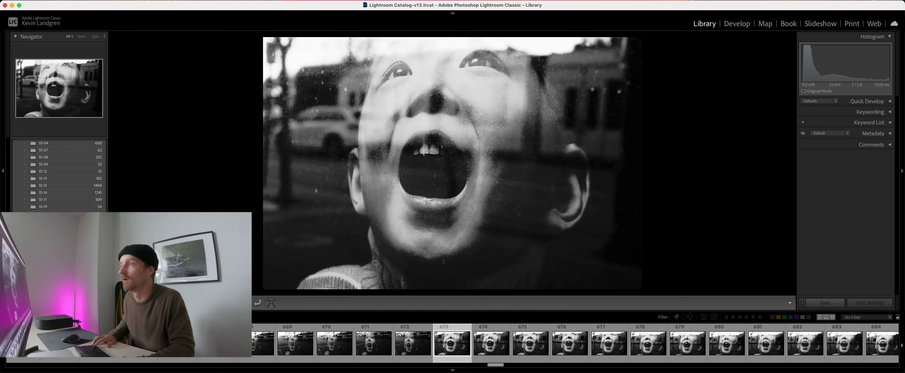
key(Right)
key(Right)
key(Right)
key(Right)
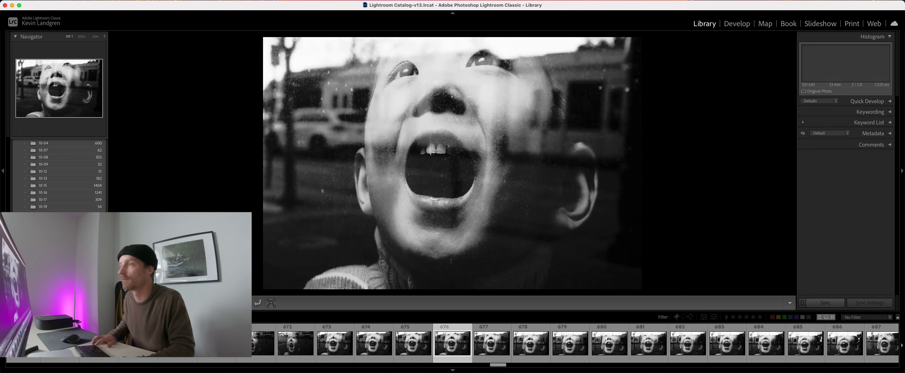
- Go back to the darker versions of the child's face and compare photos 671 to 673
key(Left)
key(Left)
key(Left)
key(Left)
key(Left)
key(Left)
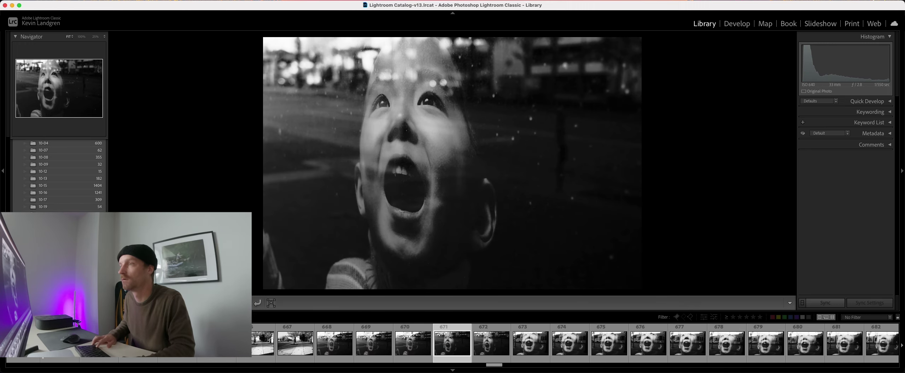
key(Right)
key(Right)
key(Left)
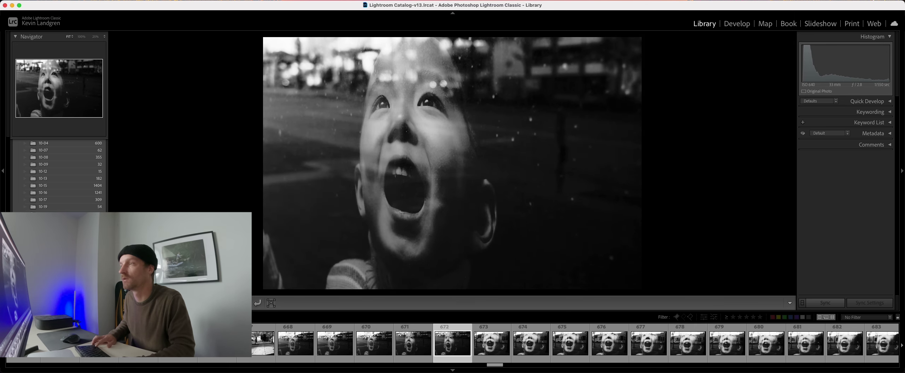
key(Right)
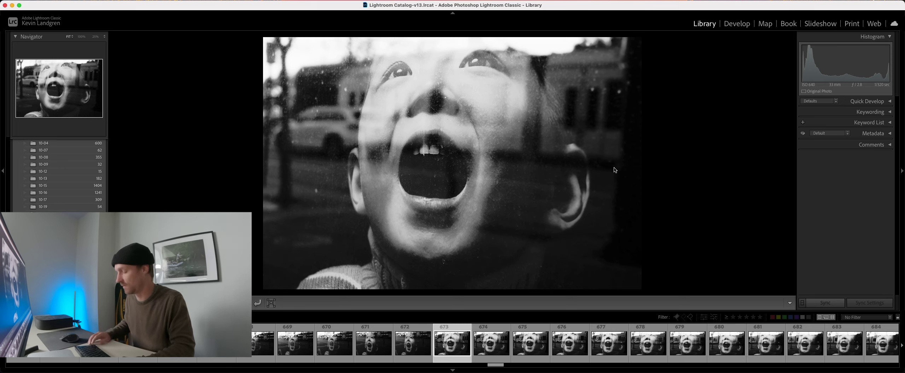
- Look through the close-up shots of the child's face, photos 674 to 690
key(Right)
key(Right)
key(Right)
key(Right)
key(Right)
key(Right)
key(Right)
key(Right)
key(Right)
key(Right)
key(Right)
key(Right)
key(Right)
key(Right)
key(Right)
key(Right)
key(Right)
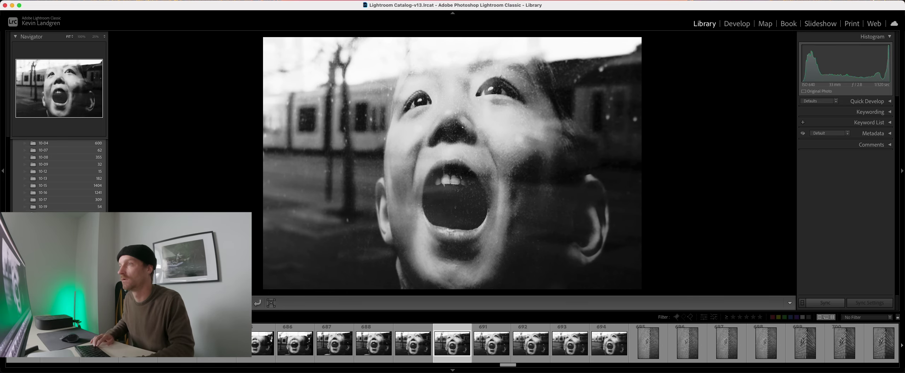
- Compare the last child's face shots with the train reflection, photos 690 to 694, and rate photo 694 one star
key(Right)
key(Right)
key(Right)
key(Right)
key(Right)
key(Left)
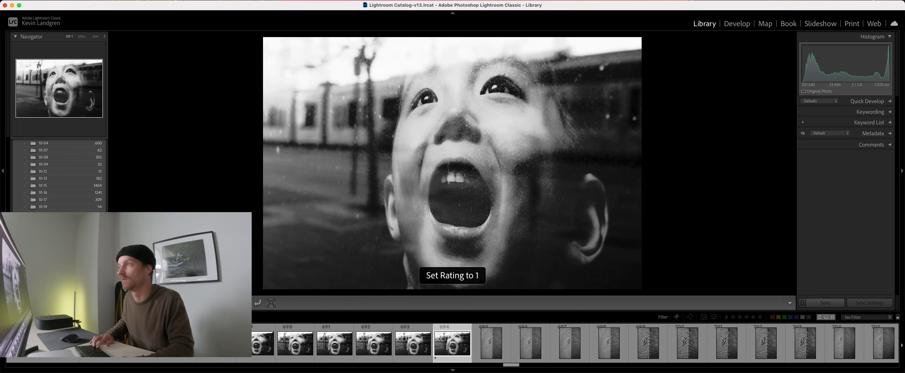
- Look through the first vertical shots of the brick corner with the number 123, photos 695 to 700
key(Right)
key(Right)
key(Right)
key(Right)
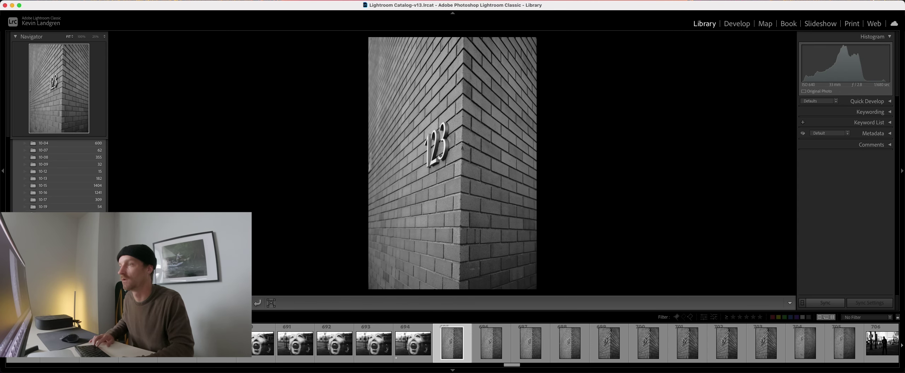
key(Right)
key(Right)
key(Right)
key(Right)
key(Right)
key(Right)
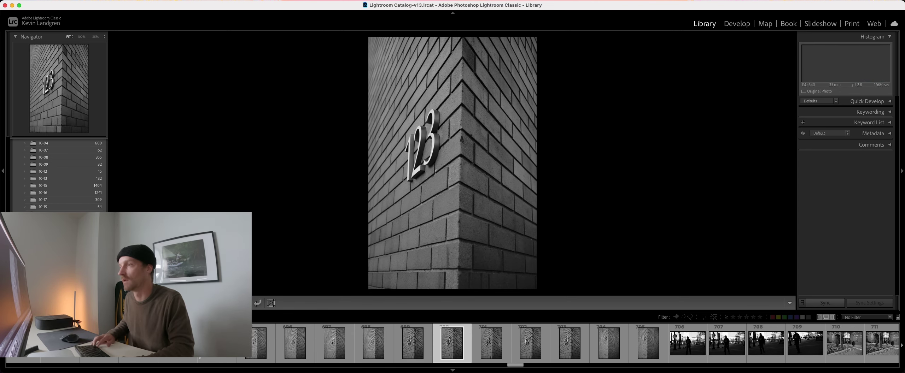
- Compare the remaining brick corner shots, photos 701 to 705, and rate photos 702 and 705 one star
key(Right)
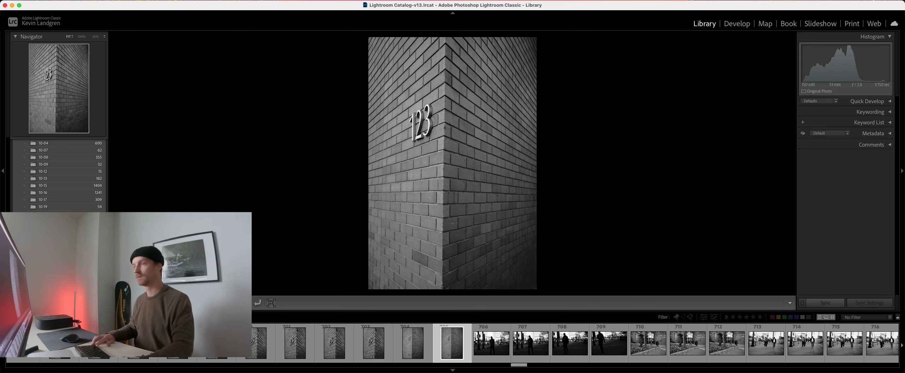
key(Right)
key(Left)
key(Left)
key(Left)
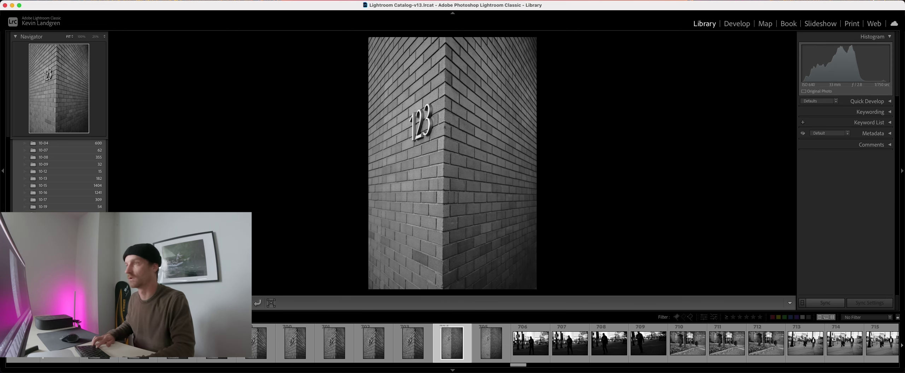
key(1)
key(Right)
key(Right)
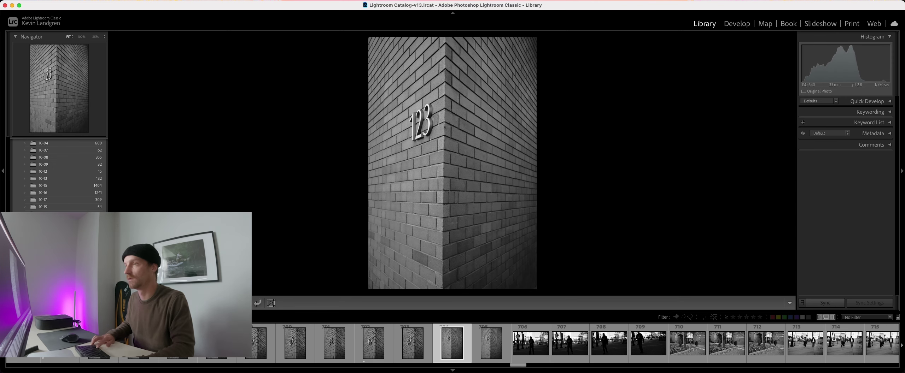
key(Right)
key(Left)
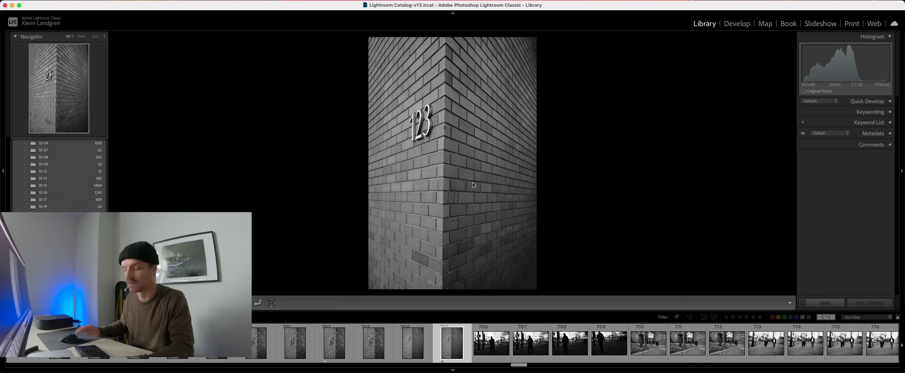
- Look through the silhouetted pedestrian shots, photos 706 to 709, and the ticket office shots, photos 710 to 712
key(Right)
key(Right)
key(Right)
key(Right)
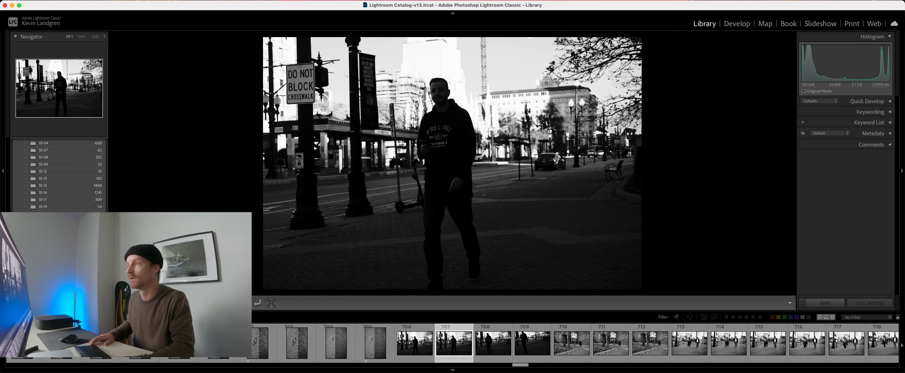
key(Right)
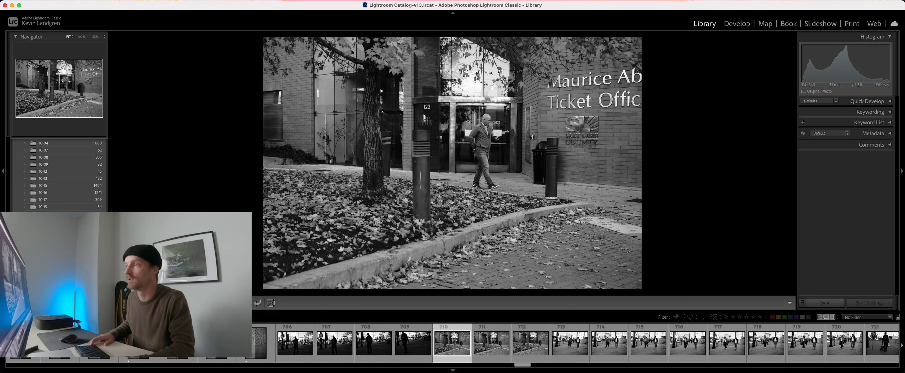
key(Right)
key(Right)
key(Right)
key(Right)
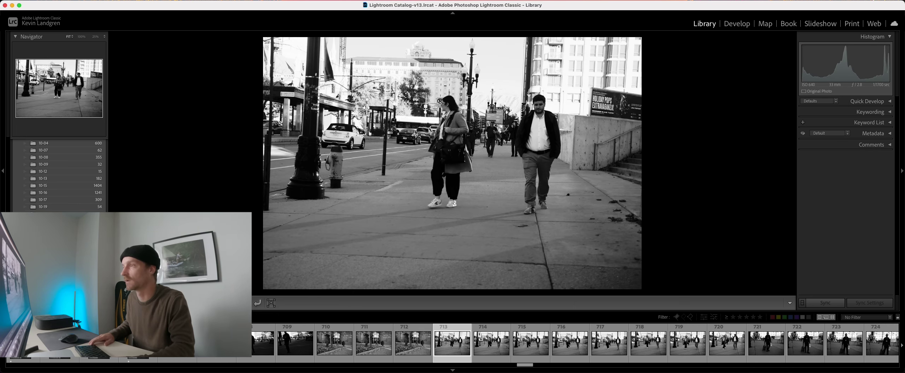
- Look through the shots of the man and woman walking along the sidewalk, photos 713 to 720
key(Right)
key(Right)
key(Right)
key(Right)
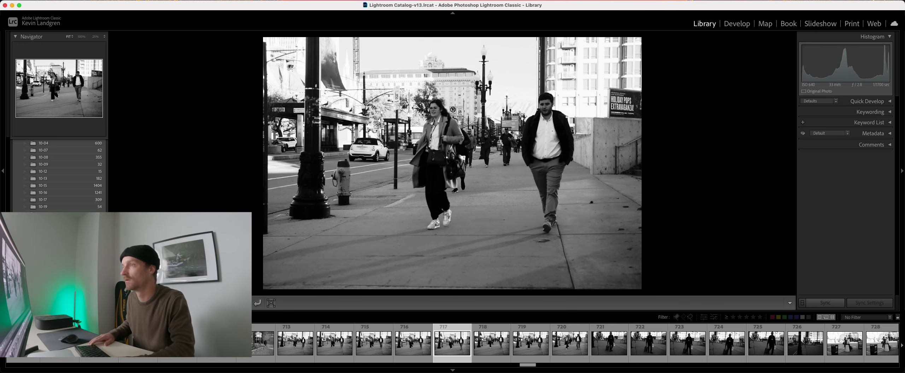
key(Right)
key(Right)
key(Right)
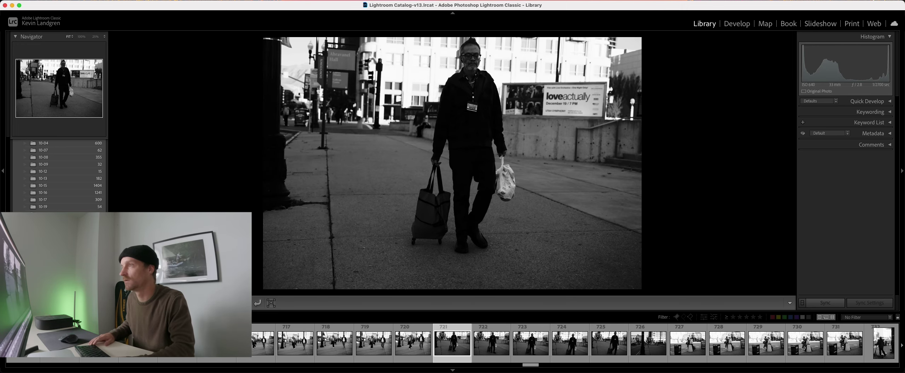
- Compare the shots of the man carrying bags, photos 721 to 725, and rate photo 722 one star
key(Right)
key(Right)
key(Right)
key(Right)
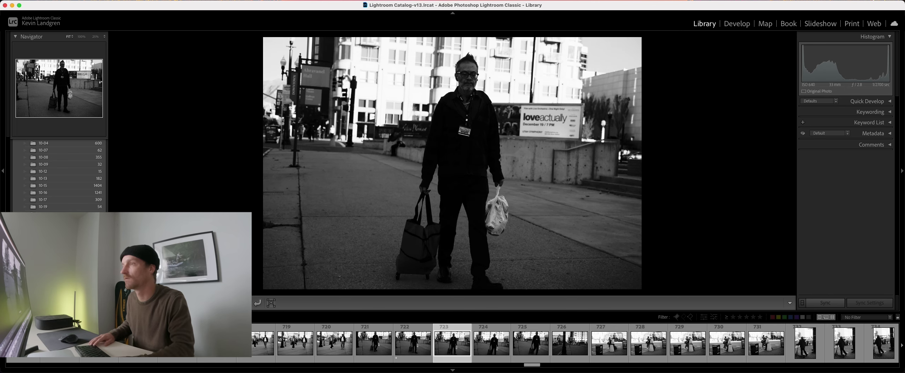
key(Right)
key(Right)
key(Right)
key(Right)
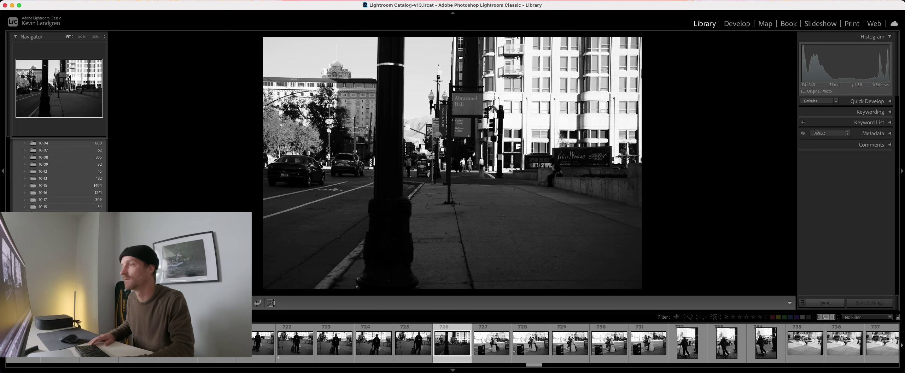
- Look through the street-crossing shots, photos 727 to 731, and the vertical pedestrian shots, photos 732 to 734
key(Right)
key(Right)
key(Right)
key(Right)
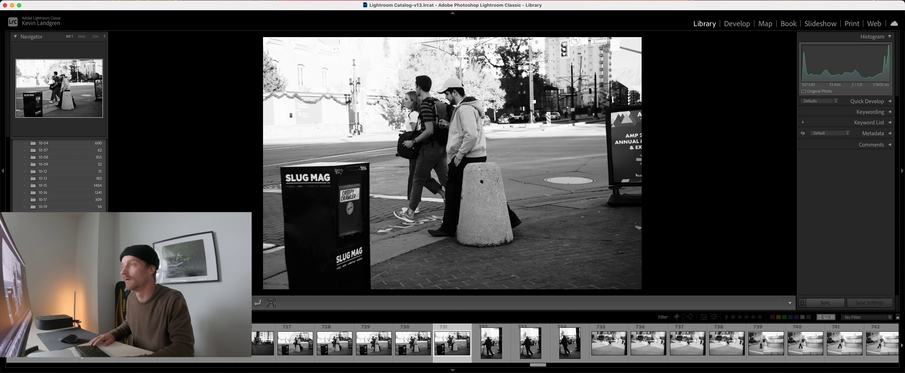
key(Right)
key(Right)
key(Right)
key(Right)
key(Right)
key(Right)
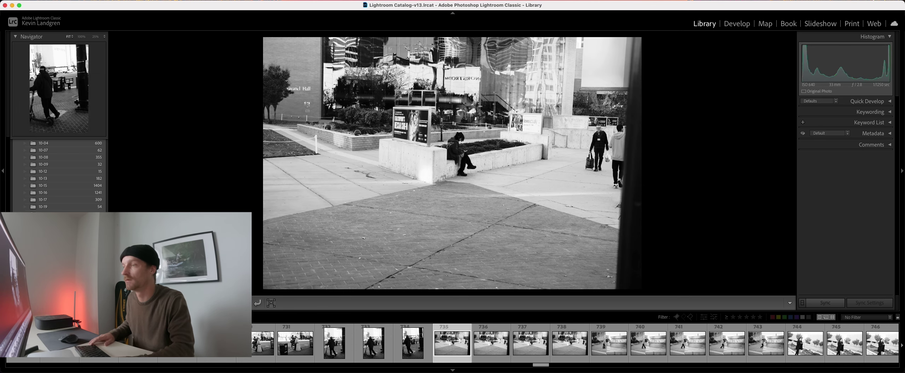
- Look through the concrete plaza shots and the street shots that follow, photos 735 to 743
key(Right)
key(Right)
key(Right)
key(Right)
key(Right)
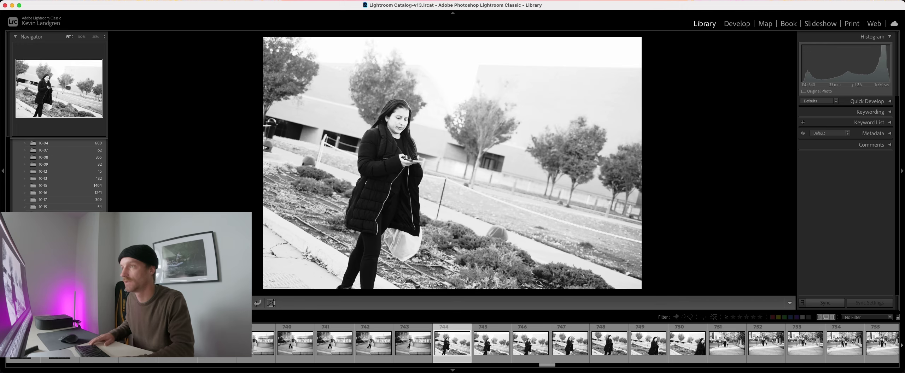
- Compare the shots of the woman looking at her phone, photos 744 to 749, and rate photo 747 one star
key(Right)
key(Right)
key(Right)
key(Right)
key(Right)
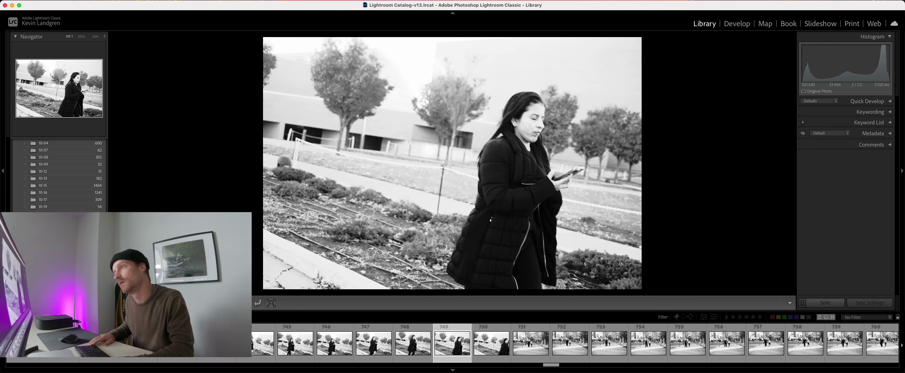
key(Left)
key(Left)
key(Right)
key(Right)
key(Right)
key(Right)
key(Right)
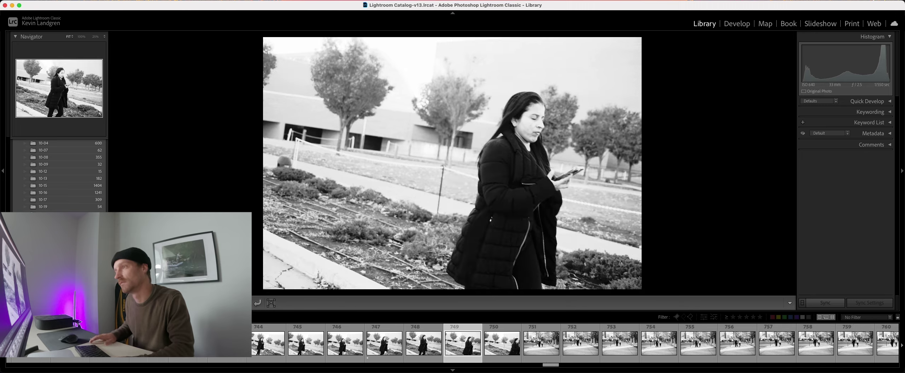
- Look through the shots of the pair approaching past the speed limit sign, photos 751 to 761
key(Right)
key(Right)
key(Right)
key(Right)
key(Right)
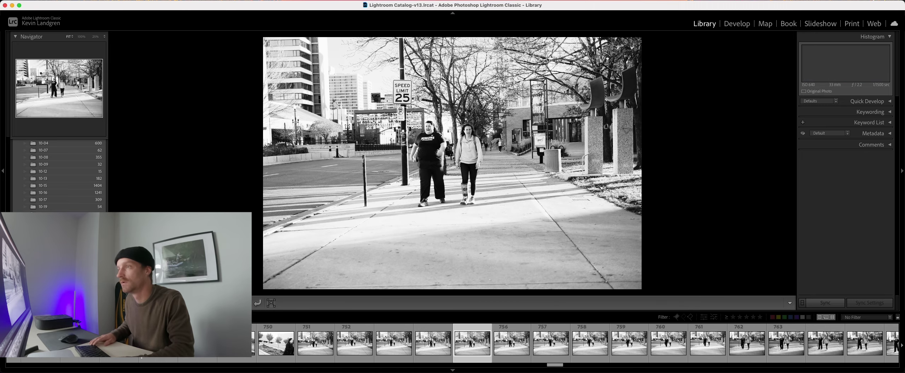
key(Right)
key(Right)
key(Right)
key(Right)
key(Right)
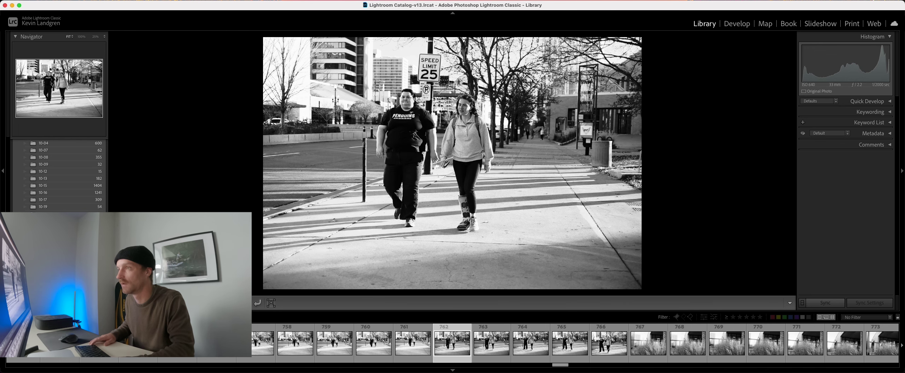
- Compare the closer shots of the walking pair, photos 762 to 766, and rate photos 762 and 766 one star
key(Right)
key(Right)
key(Right)
key(Right)
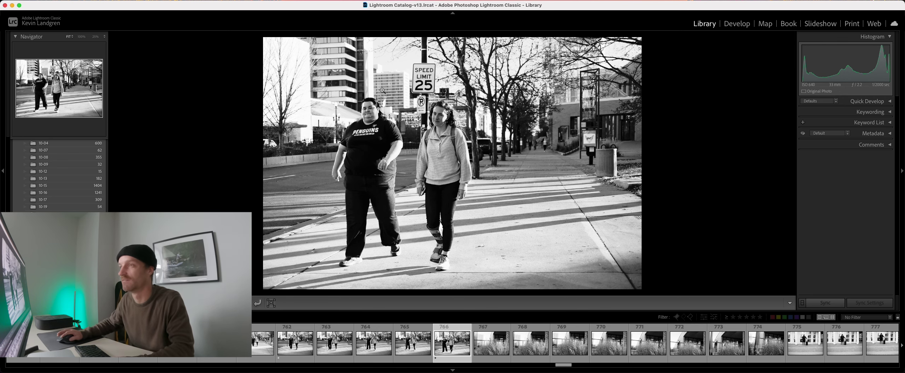
- Inspect the faces of both walkers in photo 766 at 100% zoom, and return to the full view
click(375, 111)
drag(455, 165, 271, 169)
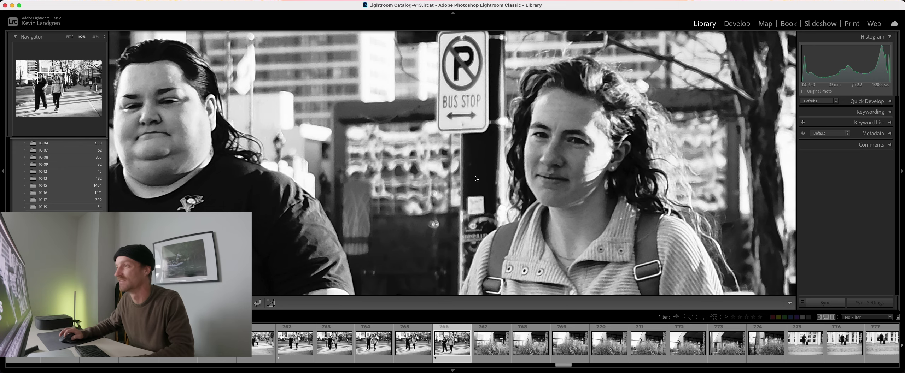
drag(476, 179, 559, 165)
click(561, 172)
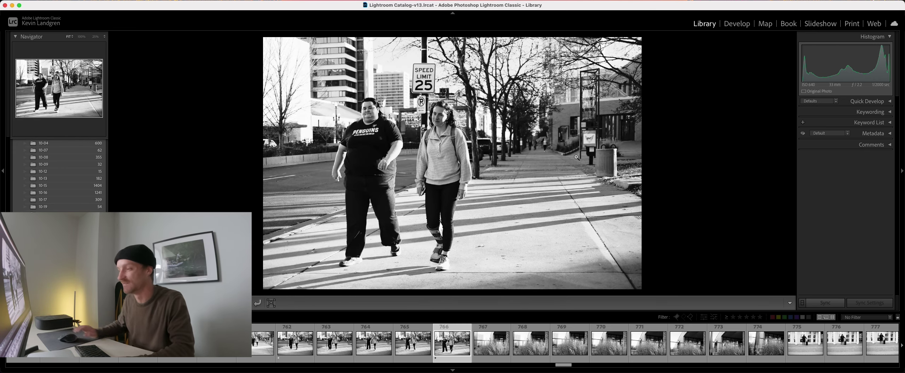
- Look through the shots of the tall grasses beside the brick building, photos 767 to 774
key(Right)
key(Right)
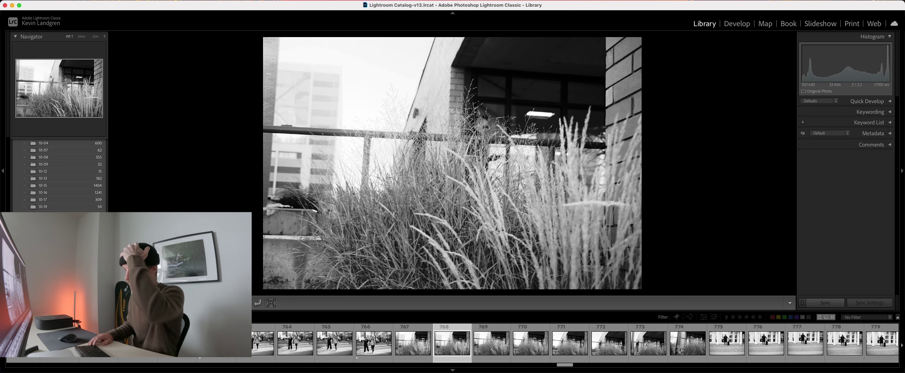
key(Right)
key(Right)
key(Right)
key(Right)
key(Right)
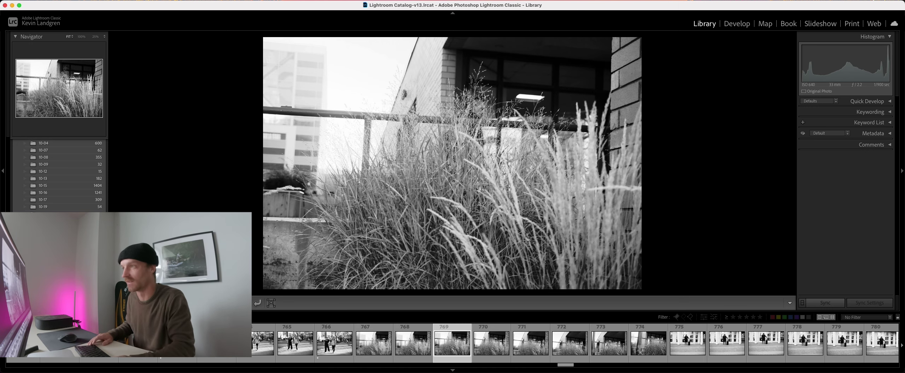
key(Right)
key(Right)
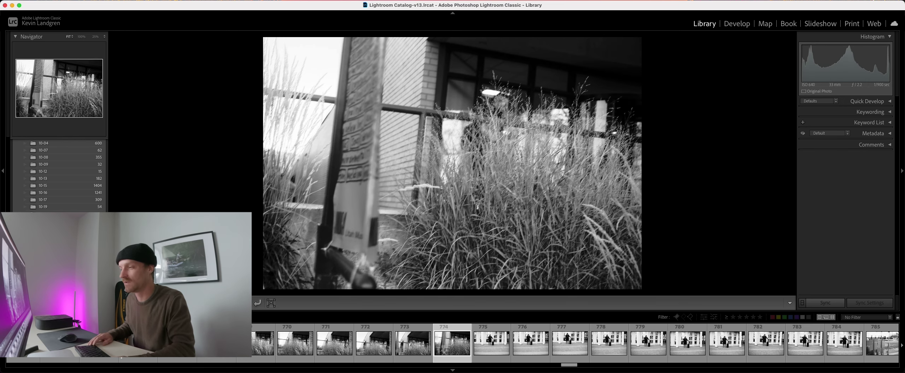
- Look through the shots of the woman with the rolling suitcase, inspect photo 782 at 100% zoom, and rate it one star
key(Right)
key(Right)
key(Right)
key(Right)
key(Right)
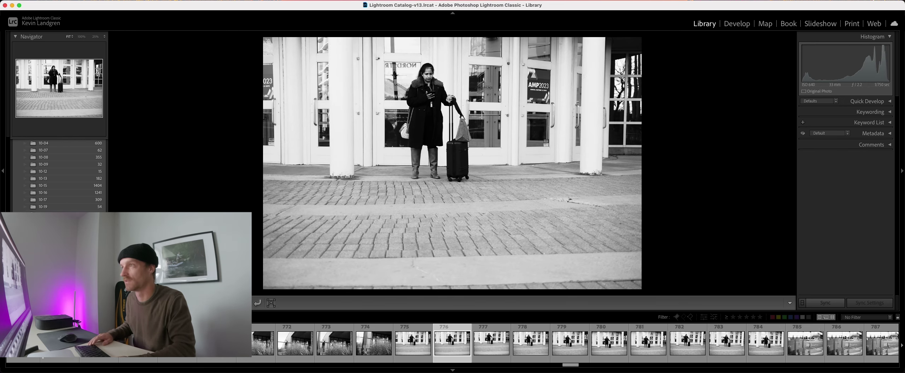
key(Right)
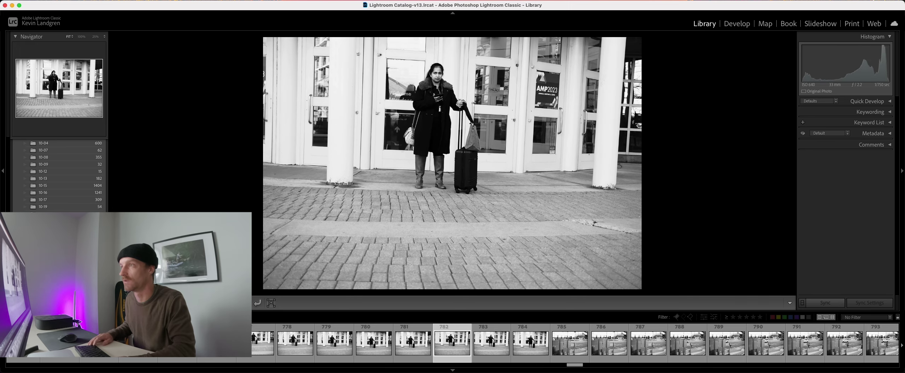
key(Right)
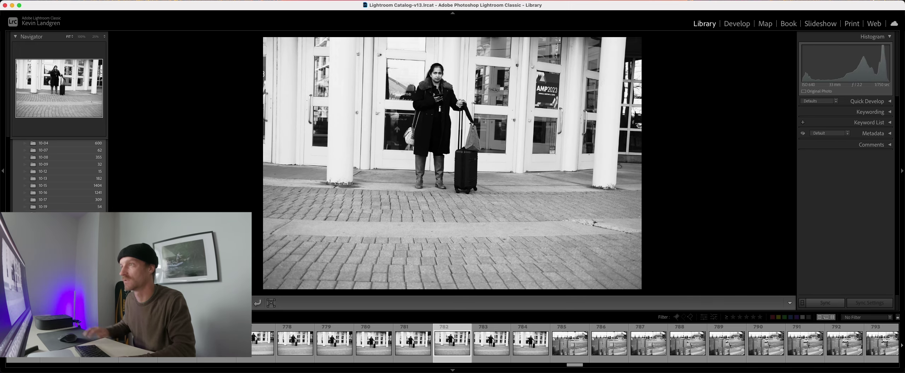
click(441, 68)
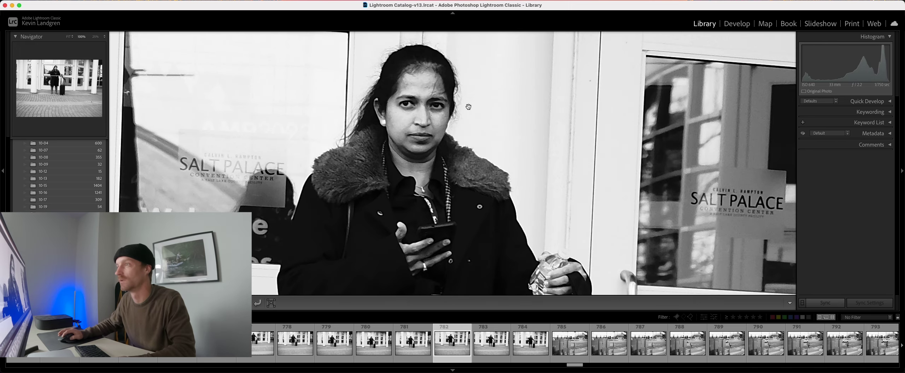
click(427, 125)
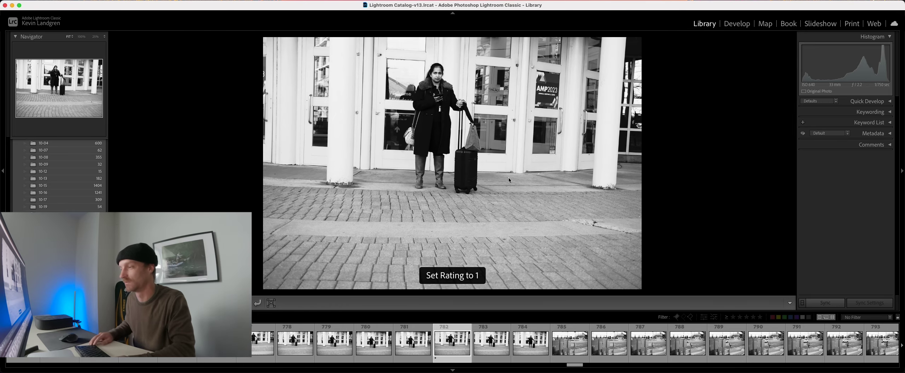
- Move on to the street sign shots and inspect the person behind the signs in photo 786 at 100% zoom
key(Right)
key(Right)
key(Right)
key(Right)
key(Right)
key(Right)
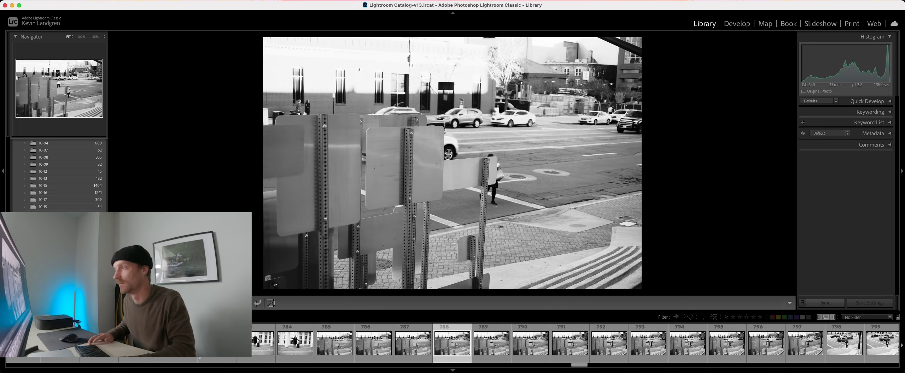
key(Left)
key(Left)
click(498, 162)
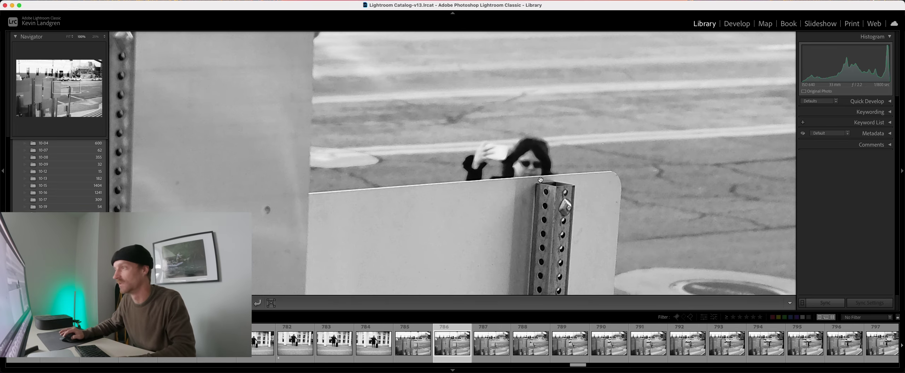
click(530, 163)
- Look through the remaining shots of the pedestrian passing behind the street signs, photos 787 to 797
key(Right)
key(Right)
key(Right)
key(Right)
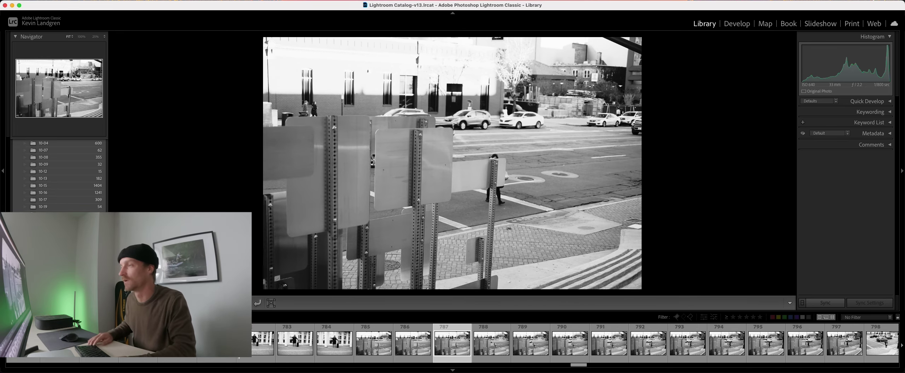
key(Right)
key(Right)
key(Right)
key(Right)
key(Right)
key(Right)
key(Right)
key(Right)
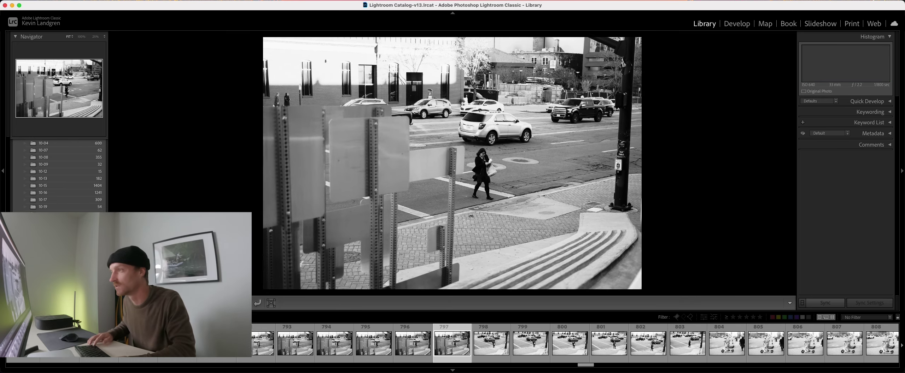
- Compare the shots of the woman with the bag at the street corner, photos 798 to 803
key(Right)
key(Right)
key(Left)
key(Left)
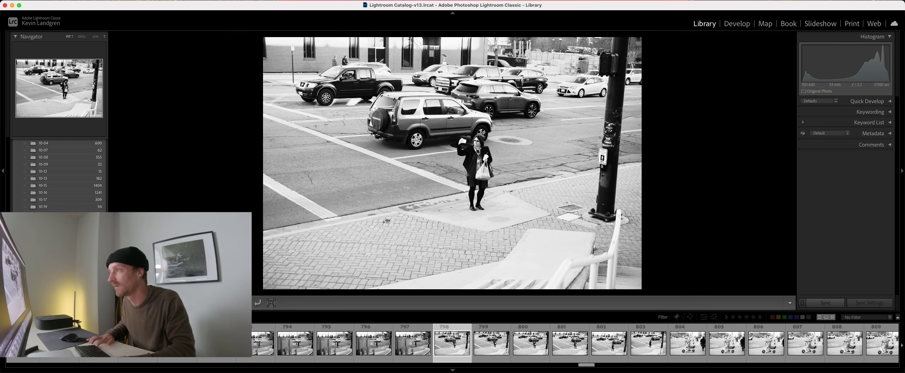
key(Right)
key(Right)
key(Right)
key(Right)
key(Right)
key(Right)
key(Right)
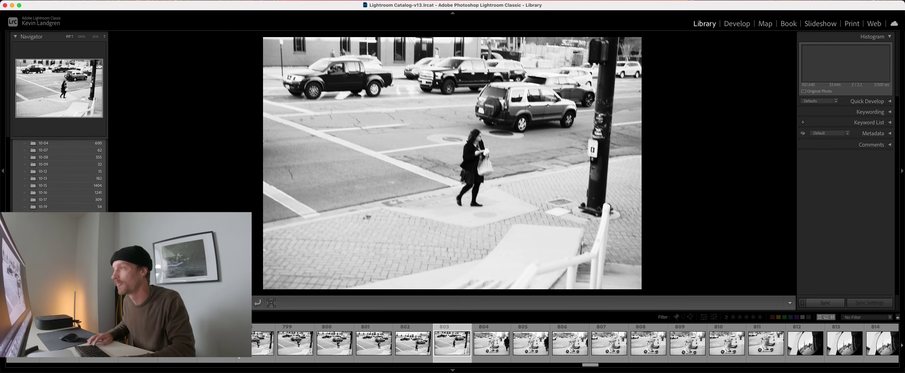
- Compare the shots of the man in the suit on the scooter, photos 804 to 811, and rate photo 805 one star
key(Right)
key(Right)
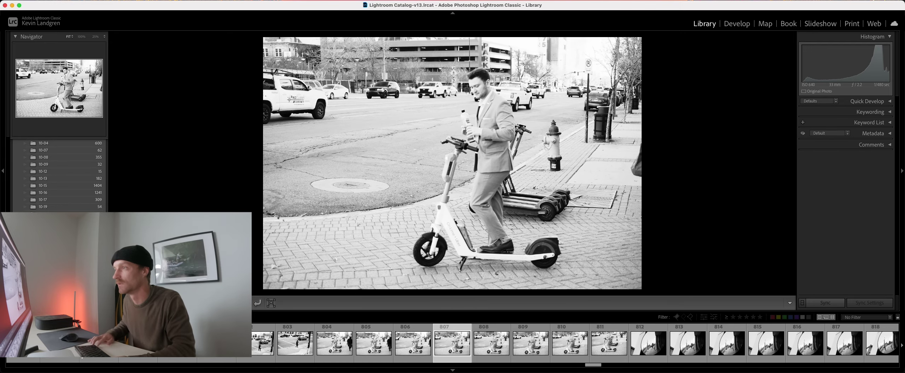
key(Left)
key(Left)
key(Right)
key(Right)
key(Right)
key(Right)
key(Right)
key(Right)
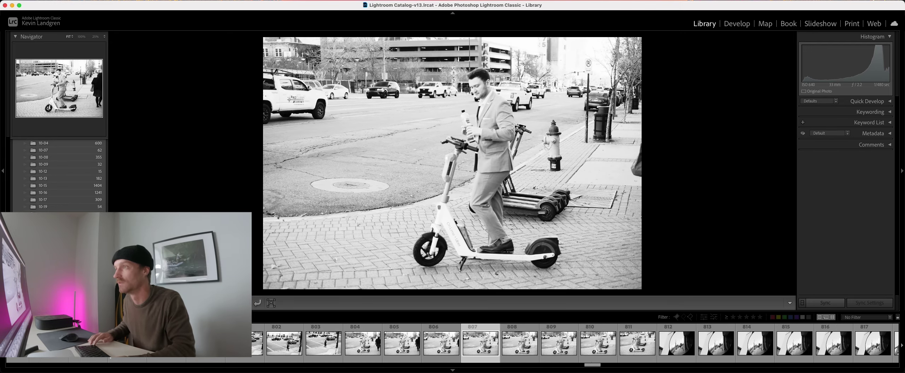
key(Right)
key(Left)
key(Left)
key(Left)
key(Left)
key(Left)
key(Left)
key(Left)
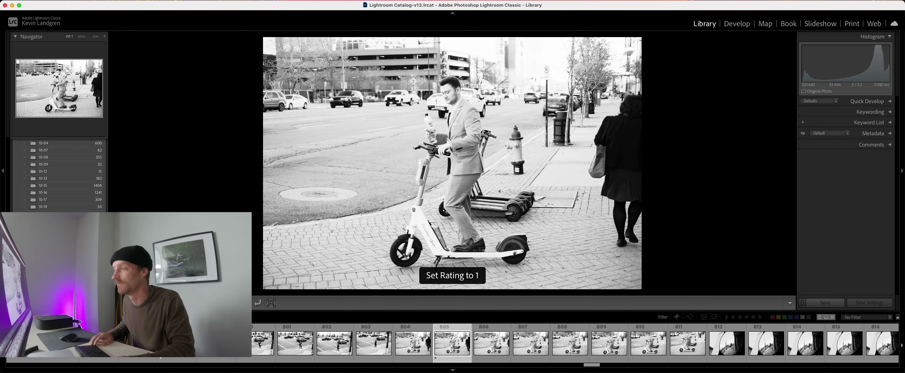
- Look through the round mirror reflection shots, photos 812 to 822, and rate photo 820 one star
key(Right)
key(Right)
key(Right)
key(Right)
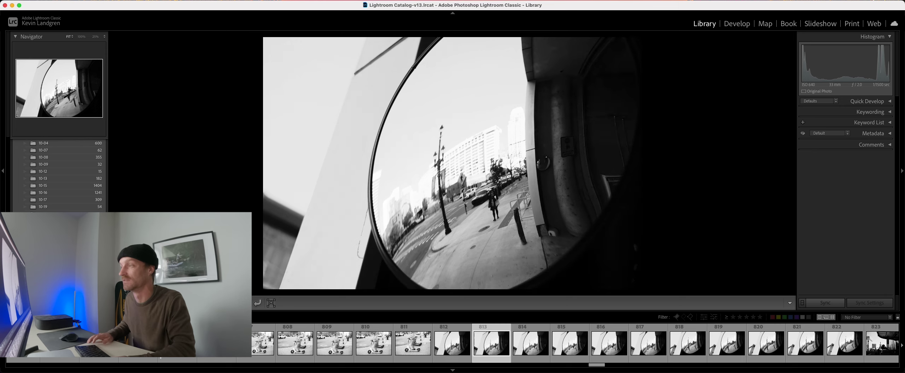
key(Right)
key(Right)
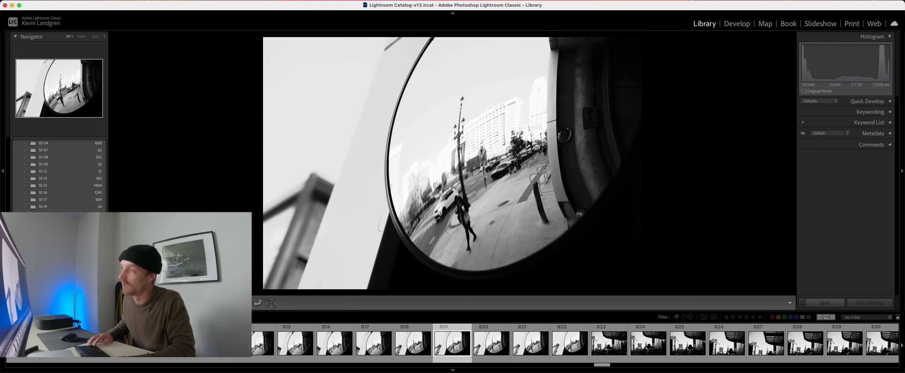
key(Left)
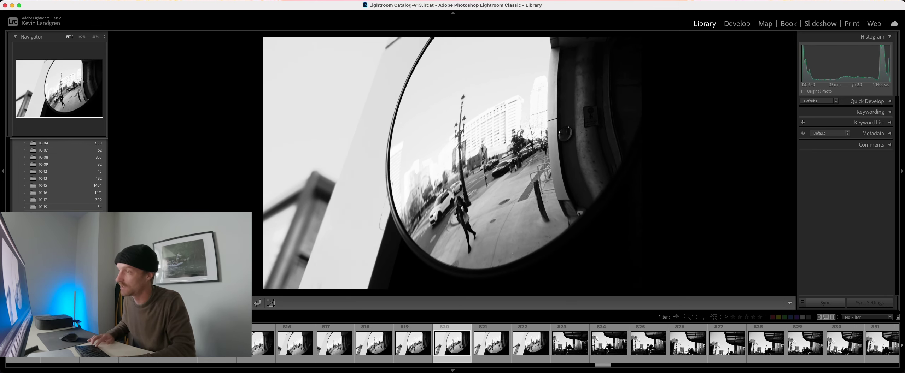
key(Right)
key(Right)
- Look through the silhouette shots of the car and canopy with the Hilton building behind, starting at photo 823
key(Right)
key(Right)
key(Right)
key(Right)
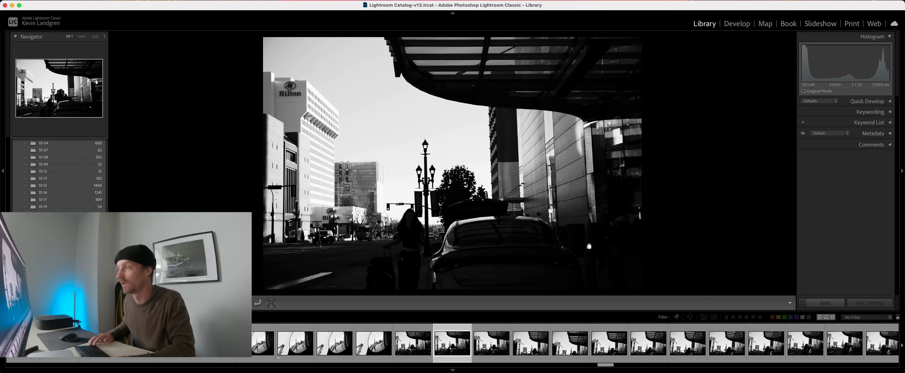
key(Right)
key(Right)
key(Right)
key(Right)
key(Right)
key(Right)
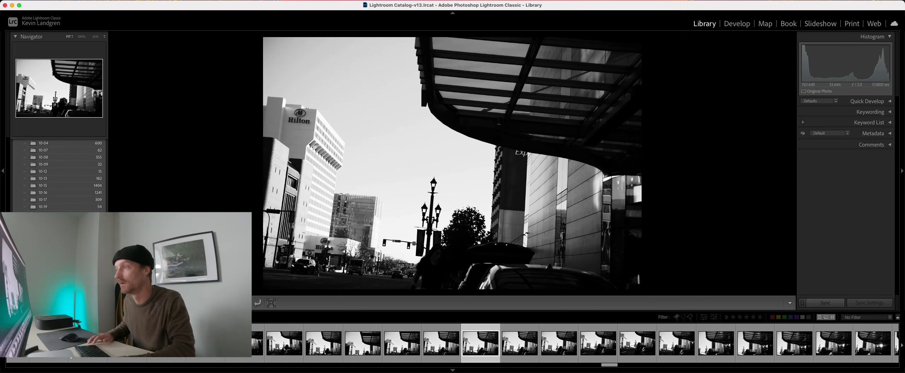
key(Right)
key(Right)
key(Right)
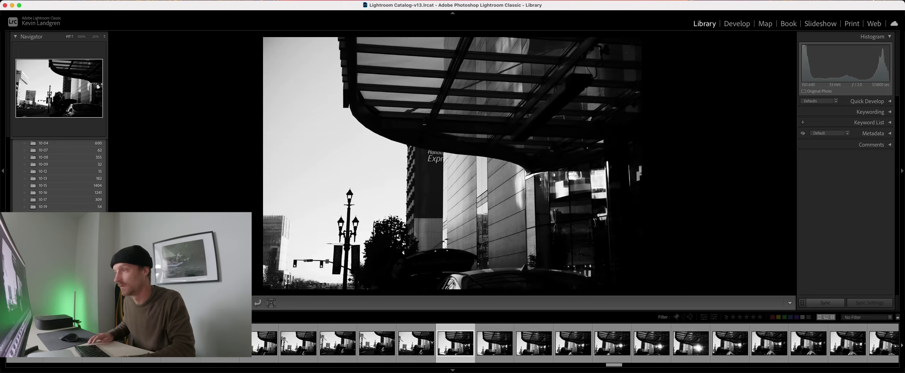
key(Left)
key(Left)
key(Left)
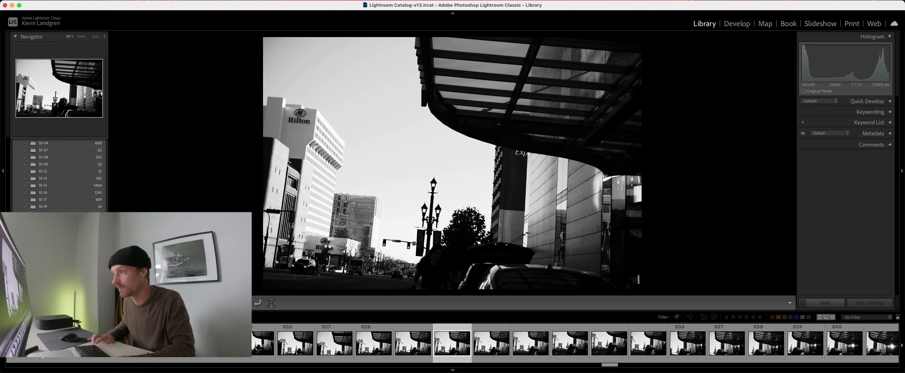
- Look through the canopy shots with the sun glare on the glass entrance, up to photo 845
key(Right)
key(Right)
key(Right)
key(Right)
key(Right)
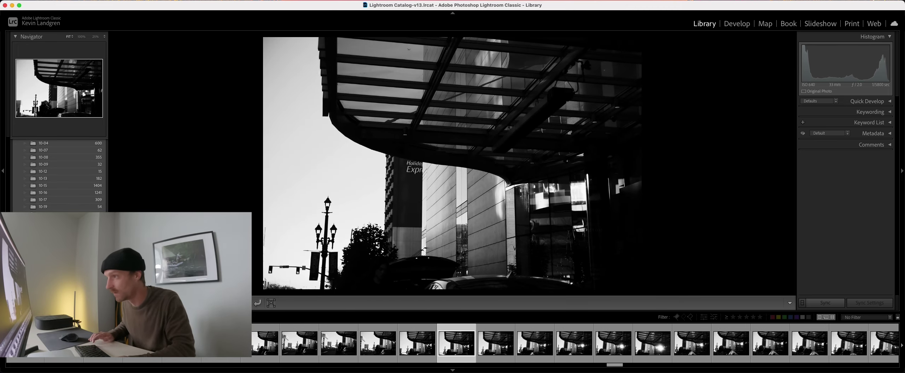
key(Right)
key(Right)
key(Right)
key(Right)
key(Right)
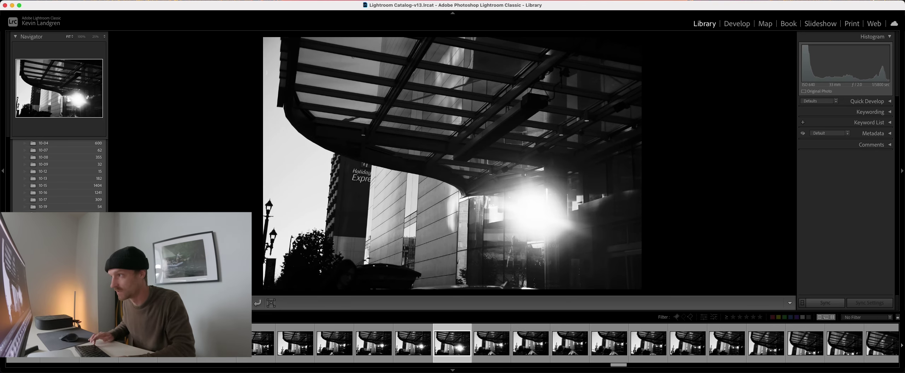
key(Right)
key(Right)
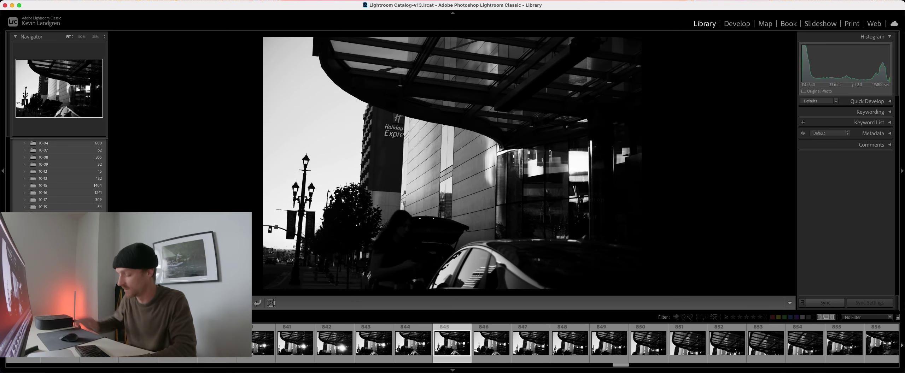
key(Left)
key(Left)
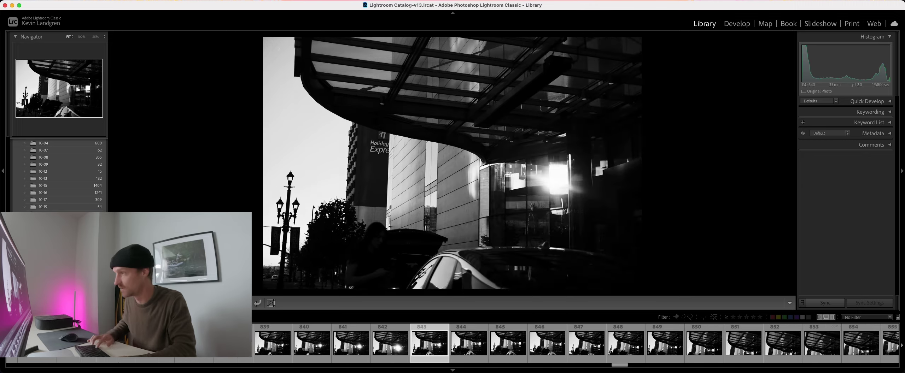
- Look through the shots of the car and the canopy beside the Holiday Inn Express sign, photos 843 to 853
key(Right)
key(Right)
key(Right)
key(Right)
key(Right)
key(Right)
key(Right)
key(Right)
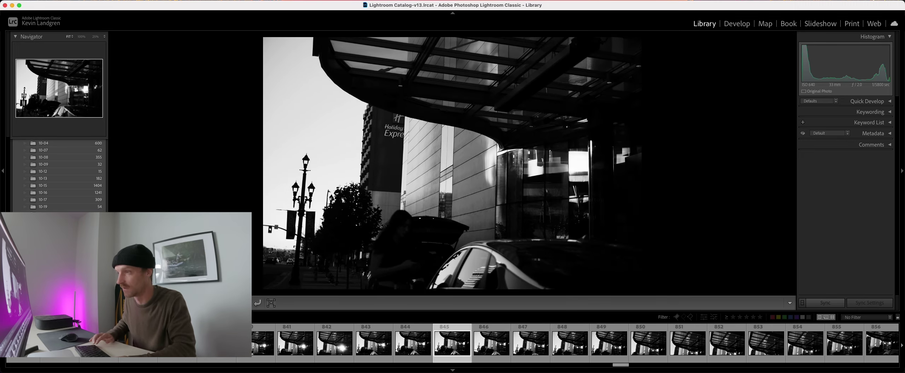
key(Right)
key(Right)
key(Right)
key(Right)
key(Right)
key(Right)
key(Right)
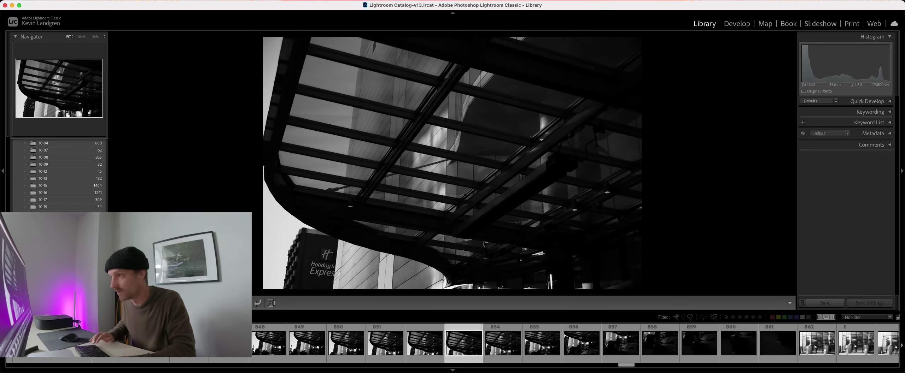
- Go through the dark shots beside the parked car and rate the sneaker shot, photo 861, one star
key(Right)
key(Right)
key(Right)
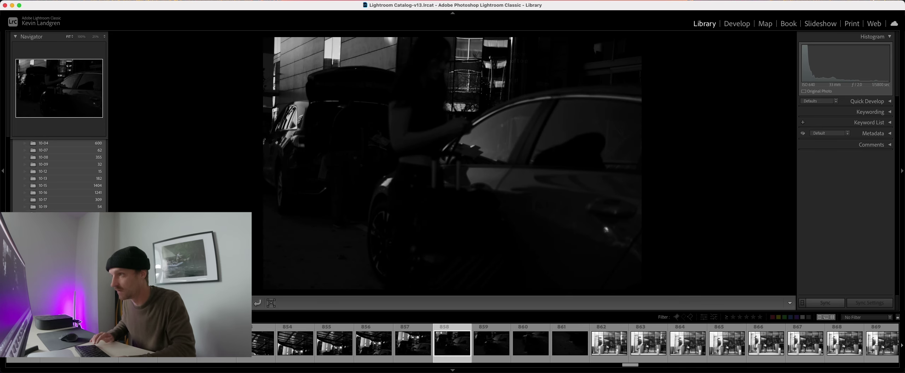
key(1)
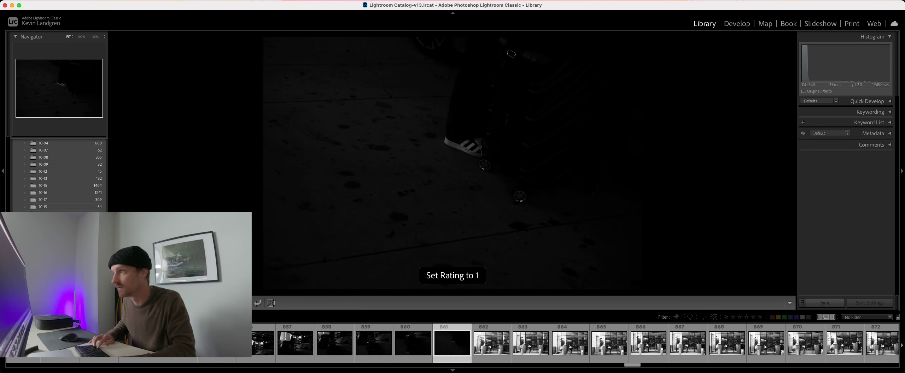
- Go back to photo 857, rate it one star, and inspect the woman's face at 100% zoom
key(Right)
key(Left)
key(Left)
key(Left)
key(Left)
key(Left)
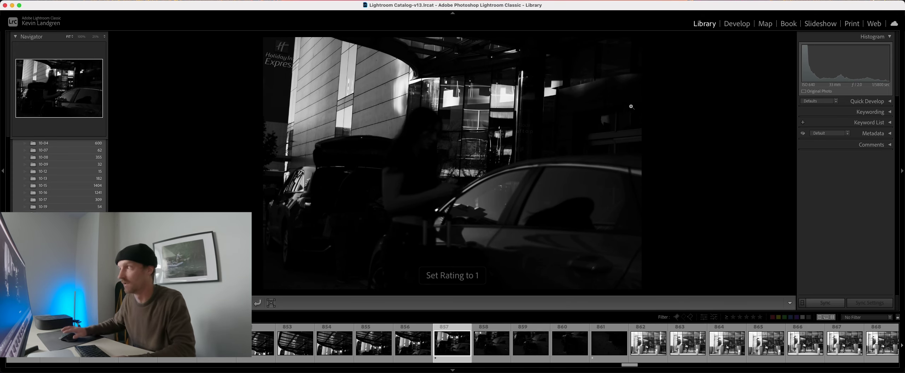
click(426, 121)
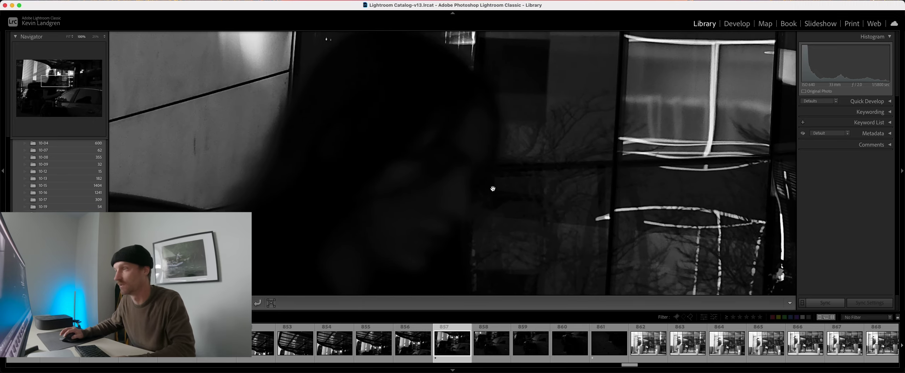
click(452, 193)
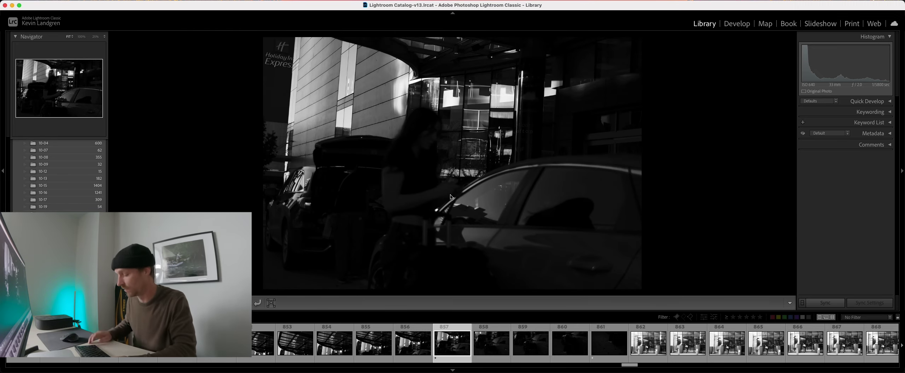
- Look through the remaining dark shots and the woman standing before the glass facade, up to photo 871
key(Right)
key(Right)
key(Right)
key(Right)
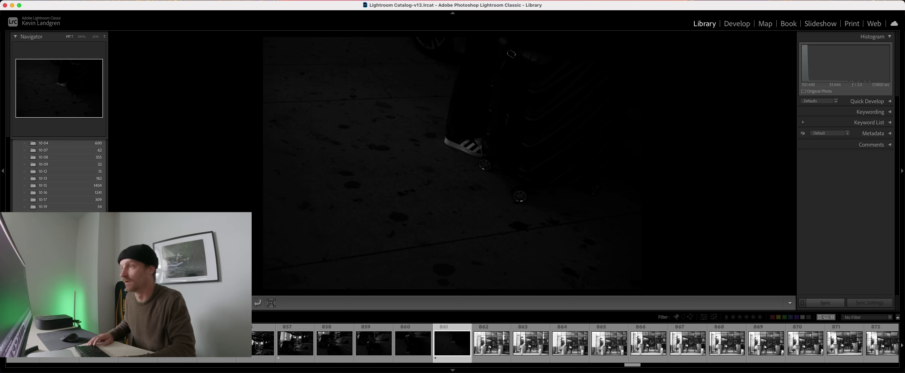
key(Right)
key(Right)
key(Right)
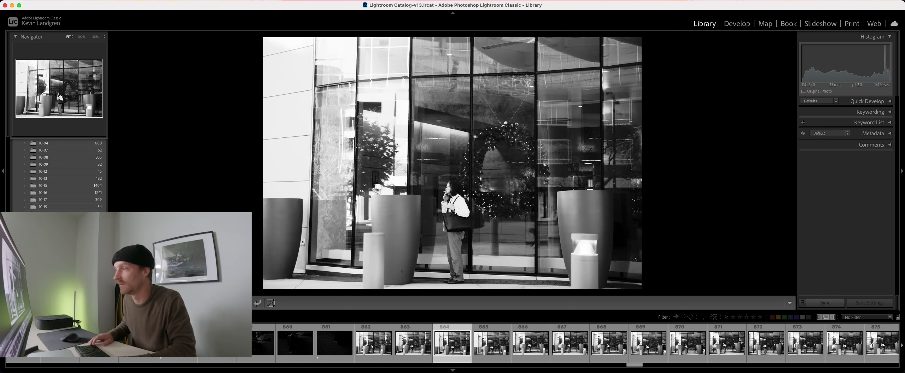
key(Right)
key(Right)
key(Right)
key(Right)
key(Right)
key(Right)
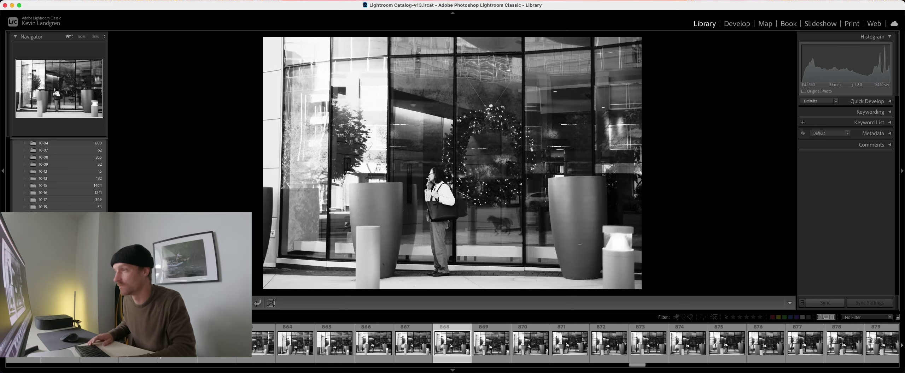
key(Right)
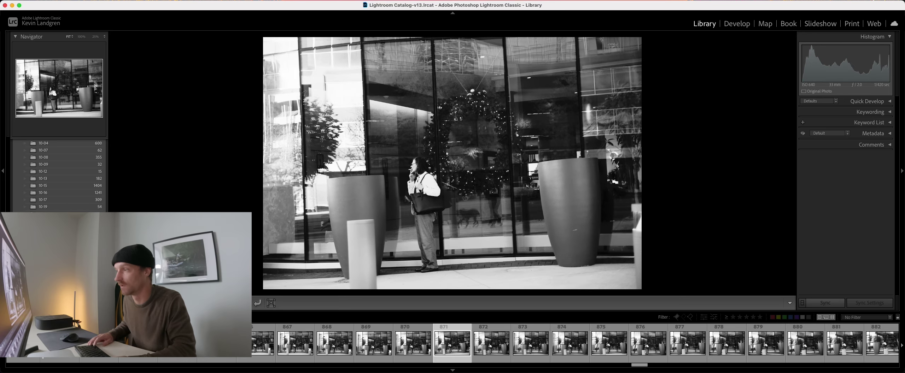
- Inspect the wreath and the reflections in the glass of photo 871 at 100% zoom, and return to the full view
drag(474, 212, 463, 159)
drag(540, 159, 337, 246)
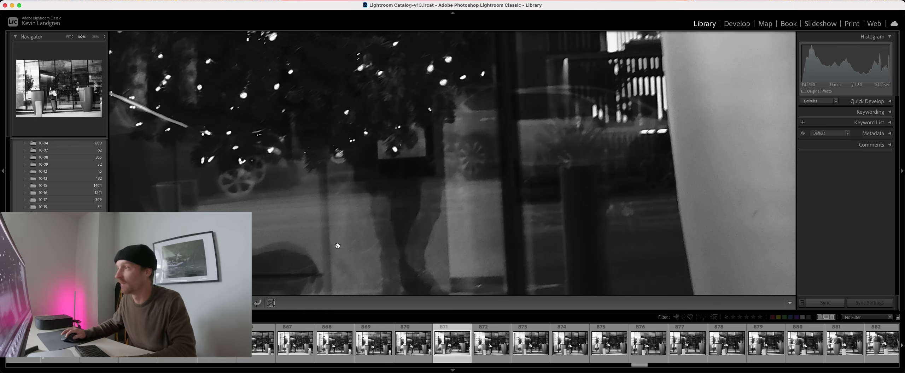
drag(424, 206, 468, 180)
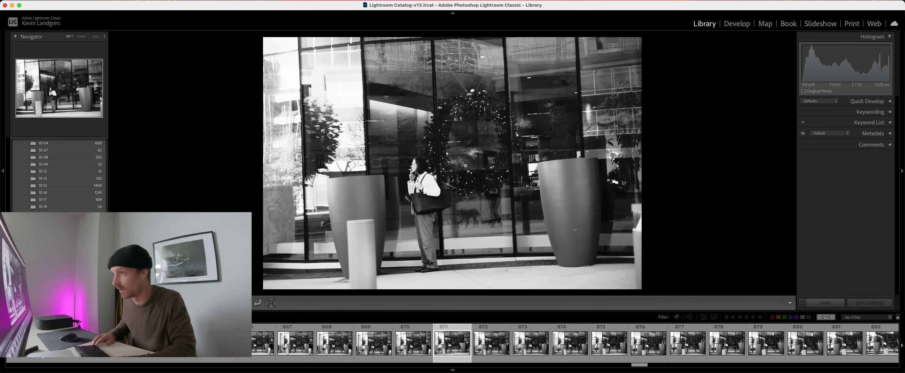
- Look through the next shots of the woman between the two large planters, up to photo 880
key(Right)
key(Right)
key(Right)
key(Right)
key(Right)
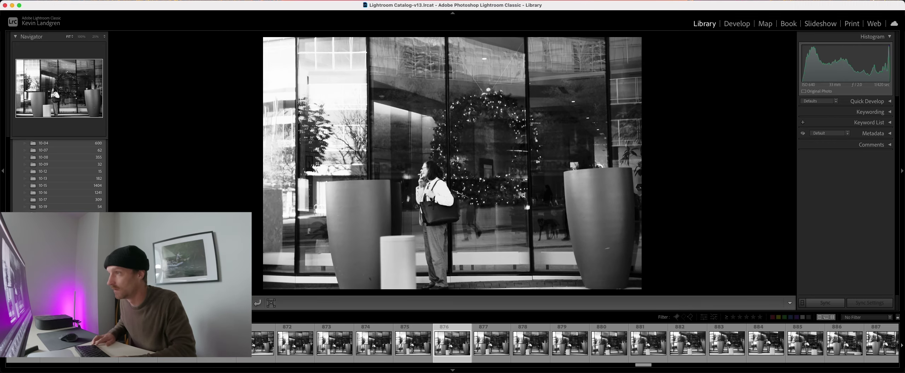
key(Right)
key(Right)
key(Right)
key(Right)
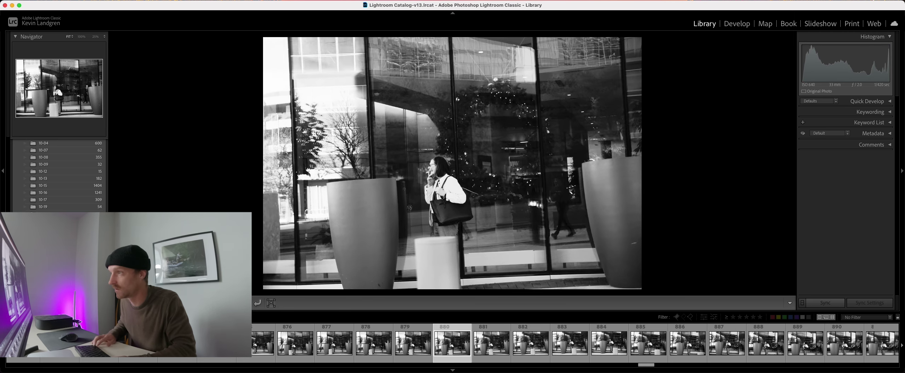
- Continue through the closer shots of the woman beside the planter and rate photo 886 one star
key(Right)
key(Right)
key(Right)
key(Right)
key(Right)
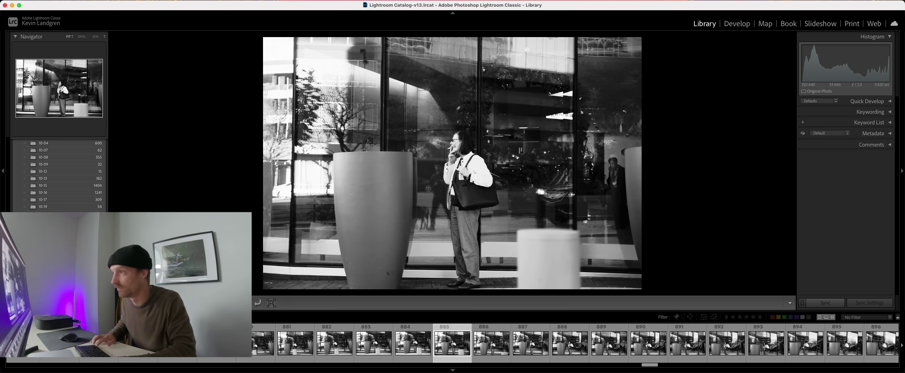
key(Right)
key(1)
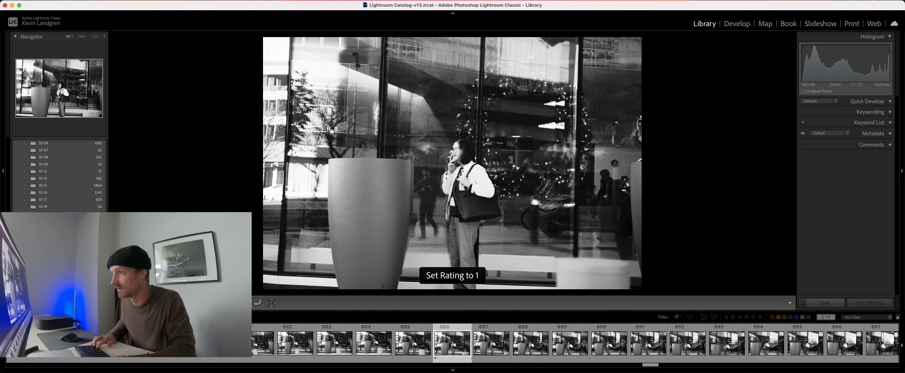
- Compare photo 886 back and forth with the neighbouring shots of the woman beside the planter
key(Right)
key(Left)
key(Right)
key(Left)
key(Right)
key(Left)
key(Right)
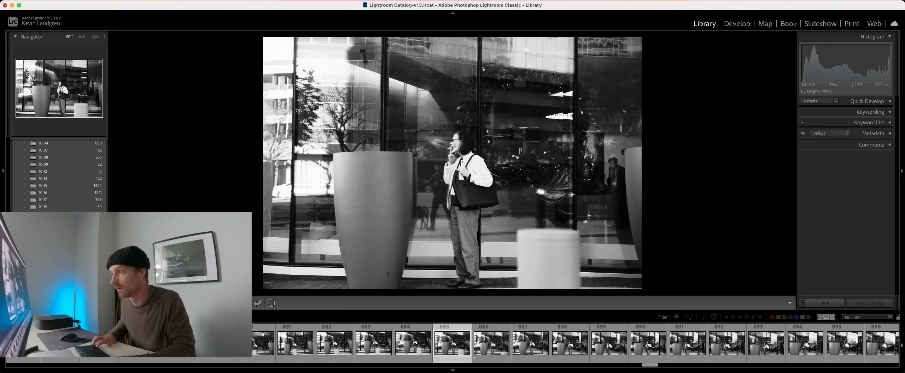
key(Left)
key(Right)
- Go through the following shots of the woman with the shoulder bag and rate photo 893 one star
key(Right)
key(Right)
key(Right)
key(Right)
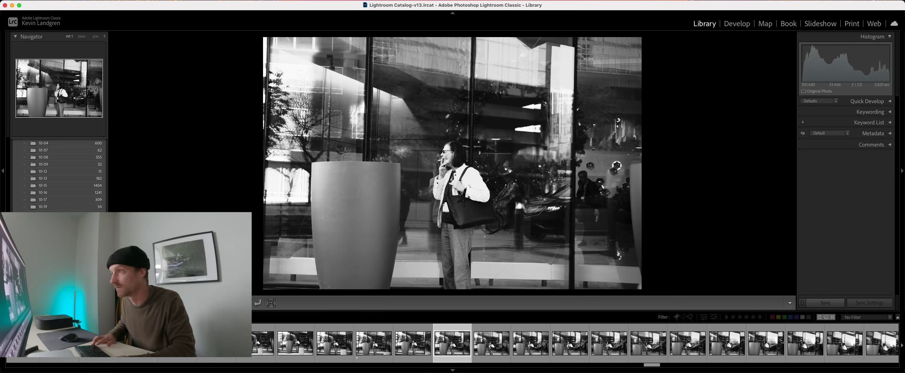
key(Right)
key(Right)
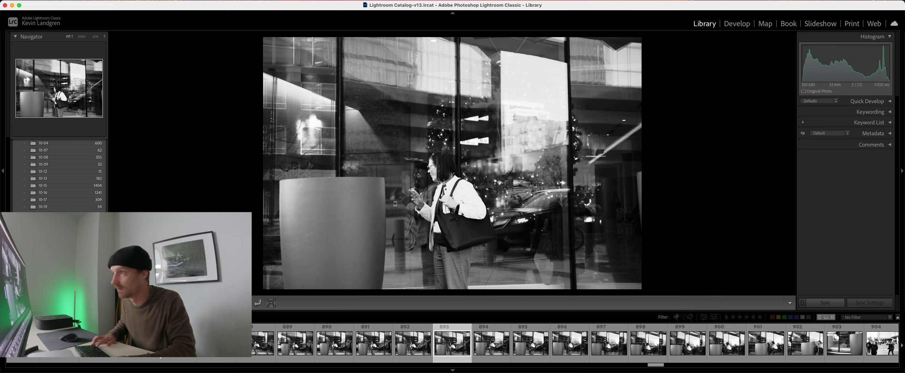
key(Right)
key(Right)
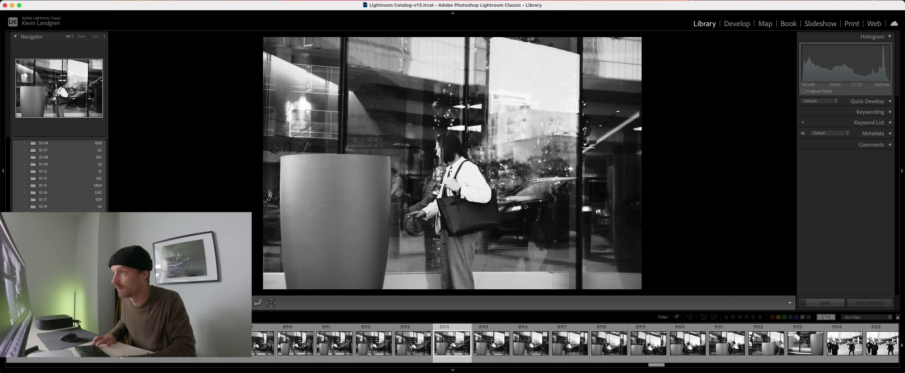
key(Left)
key(Left)
key(1)
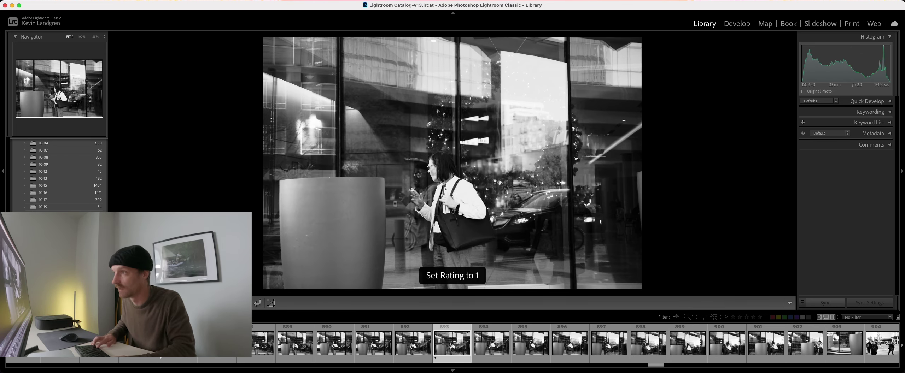
- Look through the shots of the woman walking past the planter, up to photo 901
key(Right)
key(Right)
key(Right)
key(Right)
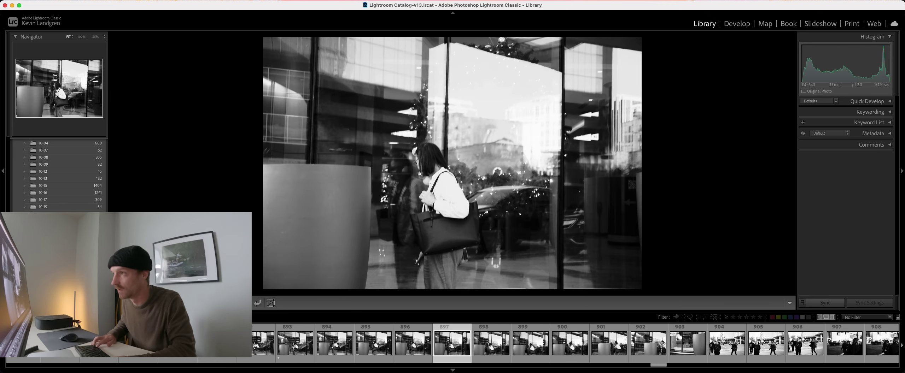
key(Right)
key(Right)
key(Right)
key(Right)
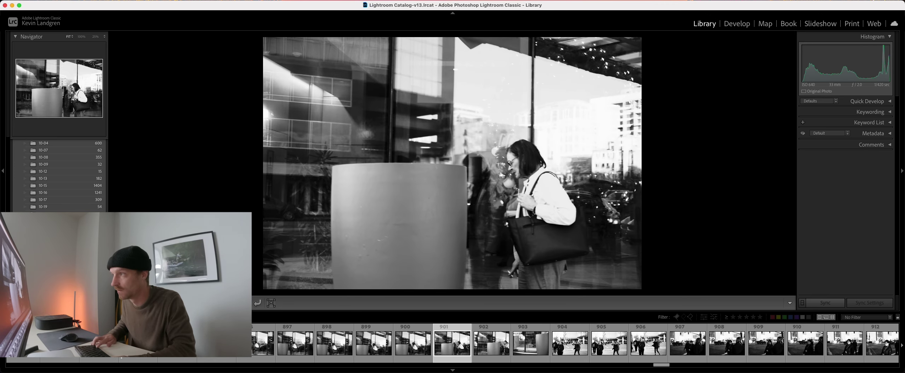
- Look through the street shots from photo 902 to photo 916, the woman near the bike lane sign
key(Right)
key(Right)
key(Right)
key(Right)
key(Right)
key(Right)
key(Right)
key(Right)
key(Right)
key(Right)
key(Right)
key(Right)
key(Right)
key(Right)
key(Right)
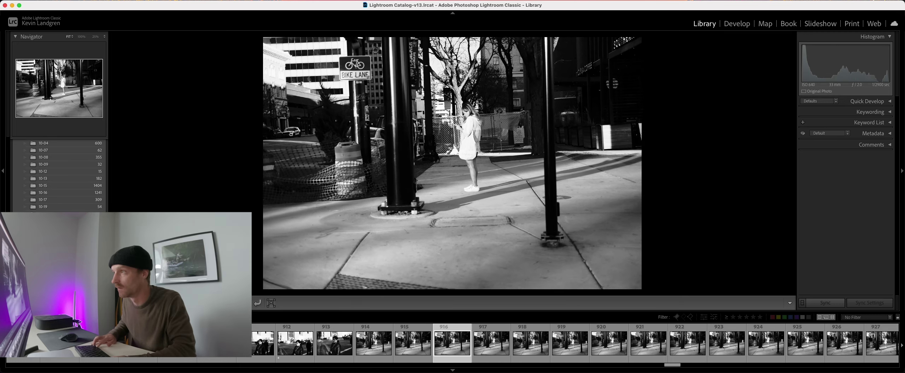
- Review the shots of the woman standing between the poles near the bike lane sign, around photo 922
key(Right)
key(Right)
key(Right)
key(Right)
key(Right)
key(Right)
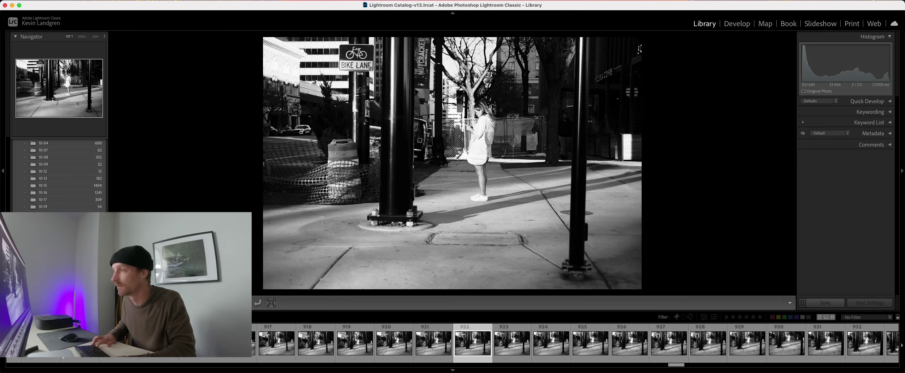
key(Left)
key(Left)
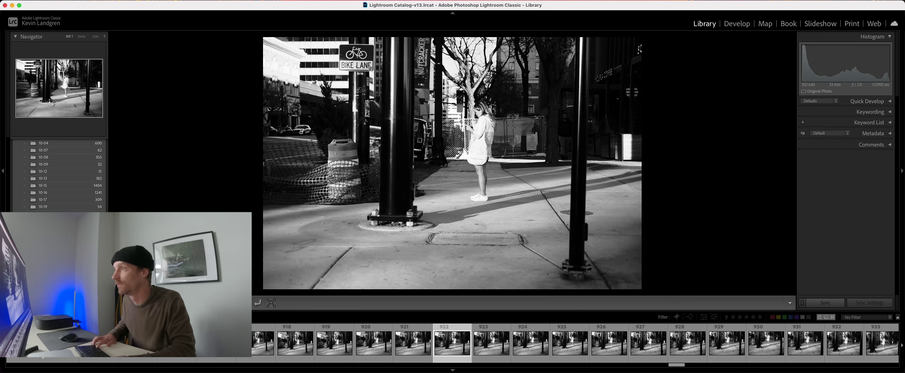
- Look through the closer shots of the woman by the bike lane sign, from photo 922 past photo 928
key(Right)
key(Right)
key(Right)
key(Right)
key(Right)
key(Right)
key(Right)
key(Right)
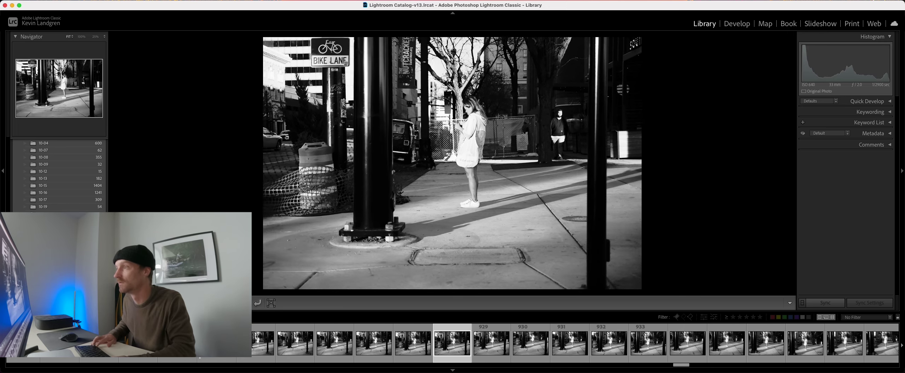
key(Right)
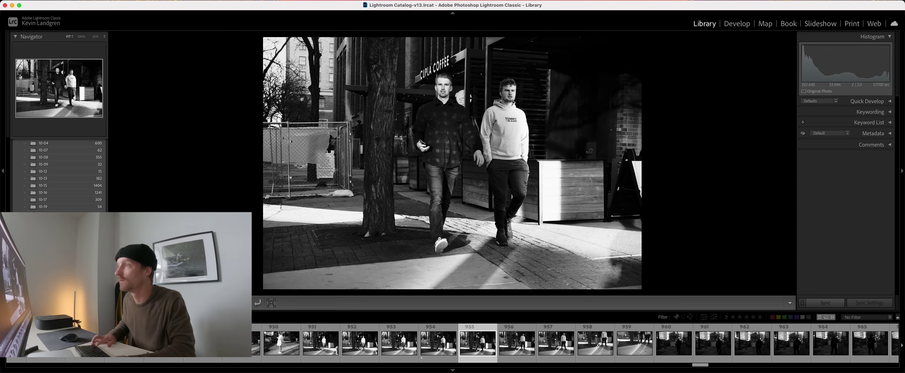
- Look through the shots of the two walking men and the dark silhouetted figure, photos 955 to 968
key(Right)
key(Right)
key(Right)
key(Right)
key(Right)
key(Right)
key(Right)
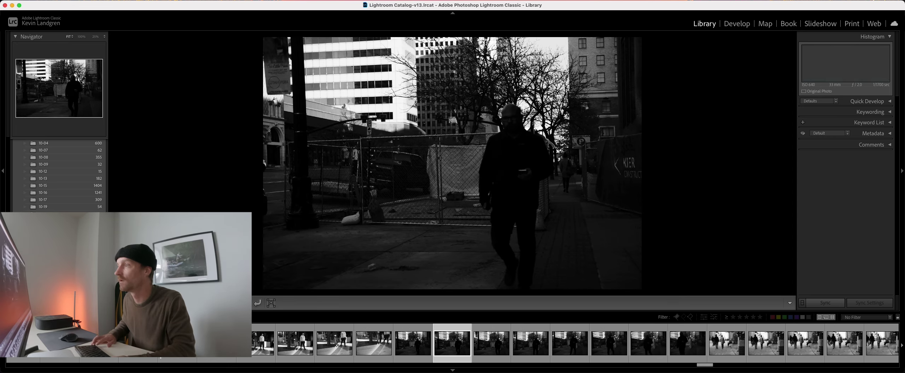
key(Right)
key(Right)
key(Right)
key(Right)
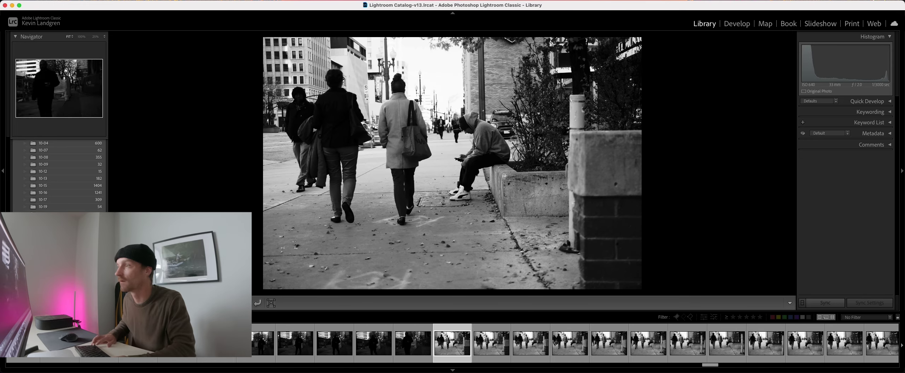
- Look through the shots of pedestrians passing the hooded man seated on the planter wall, up to photo 980
key(Right)
key(Right)
key(Right)
key(Right)
key(Right)
key(Right)
key(Right)
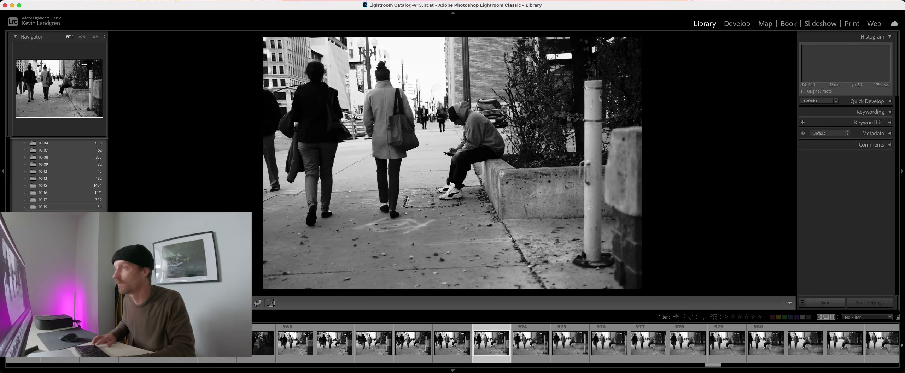
key(Right)
key(Right)
key(Right)
key(Right)
key(Right)
key(Right)
key(Right)
key(Right)
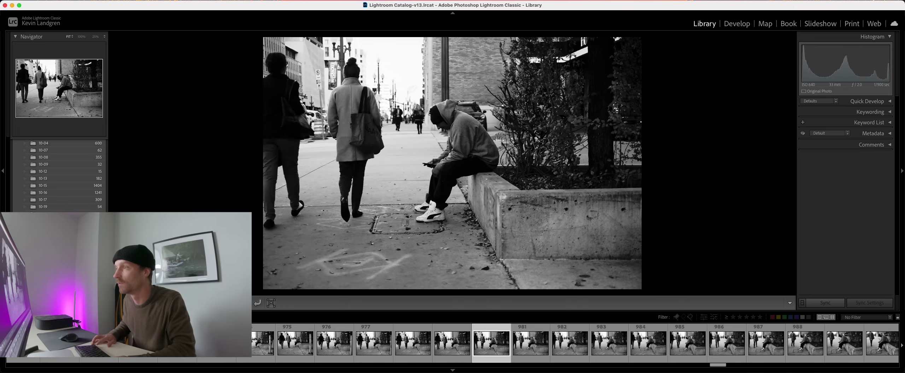
- Look through the progressively closer shots of the seated hooded man with his phone, up to photo 995
key(Right)
key(Right)
key(Right)
key(Right)
key(Right)
key(Right)
key(Right)
key(Right)
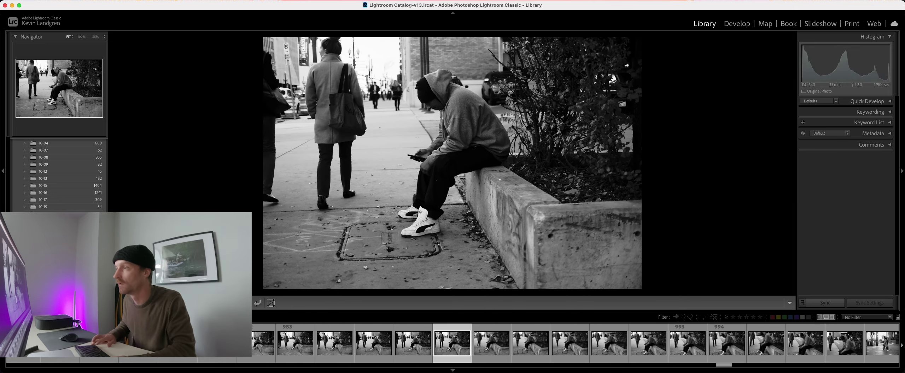
key(Right)
key(Right)
key(Right)
key(Right)
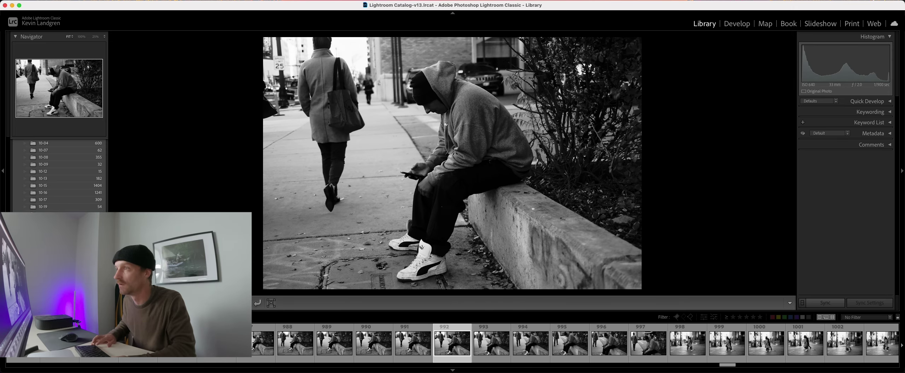
key(Right)
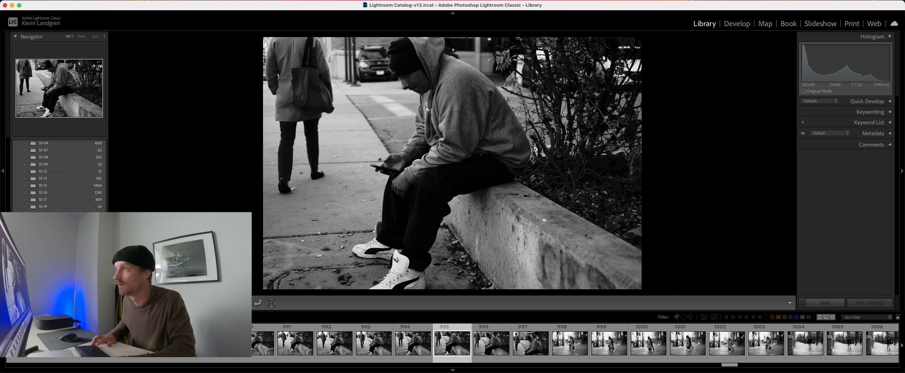
- Compare the close shots of the seated man, photos 994 to 996, and rate photo 996 one star
key(Right)
key(Right)
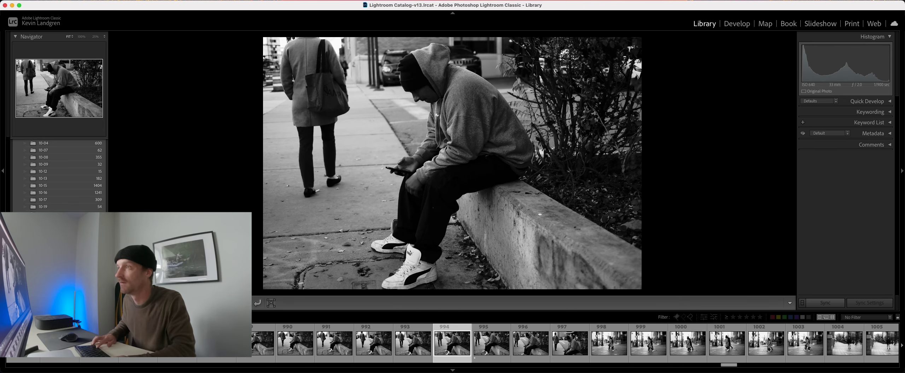
key(Left)
key(Left)
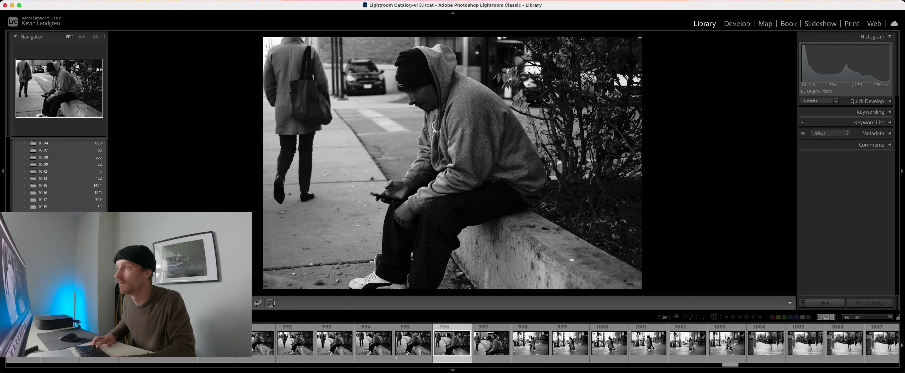
key(Left)
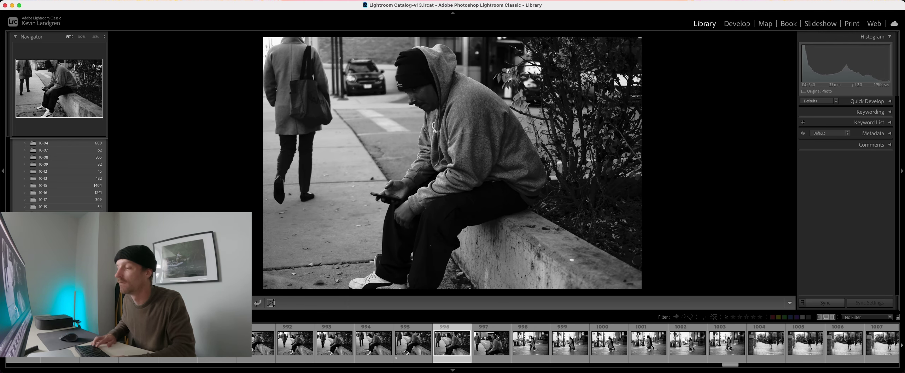
key(1)
- Go back through the shots of the seated man to photo 986 to reconsider the wider framings
key(Left)
key(Left)
key(Left)
key(Left)
key(Left)
key(Left)
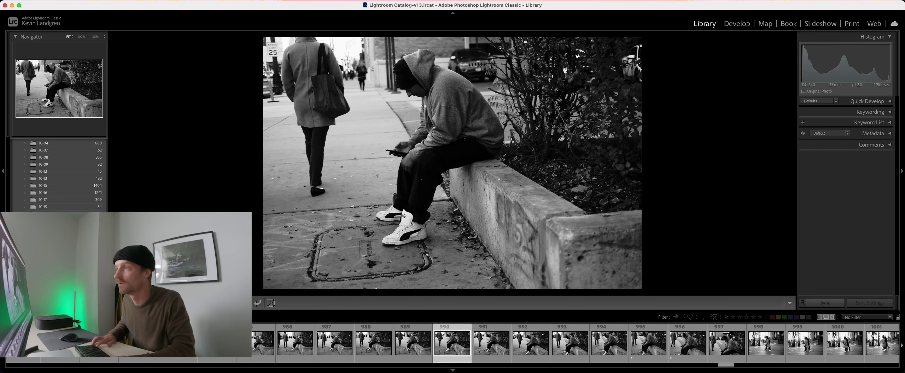
key(Left)
key(Left)
key(Left)
key(Left)
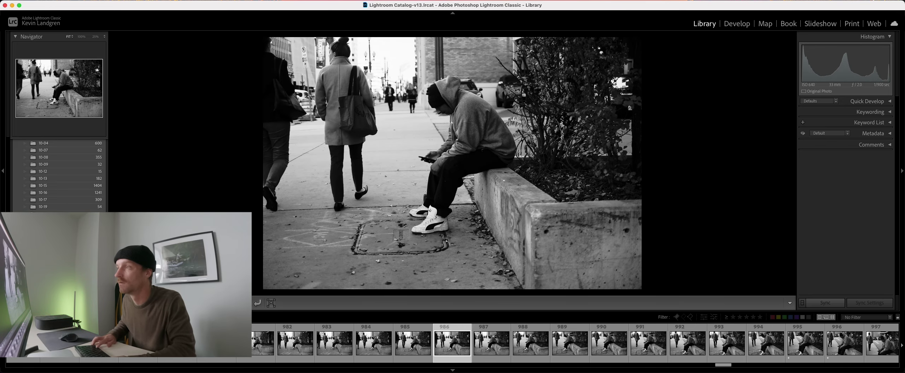
- Go forward again from photo 986 through the seated man's shots to compare them
key(Right)
key(Right)
key(Right)
key(Right)
key(Right)
key(Right)
key(Right)
key(Right)
key(Right)
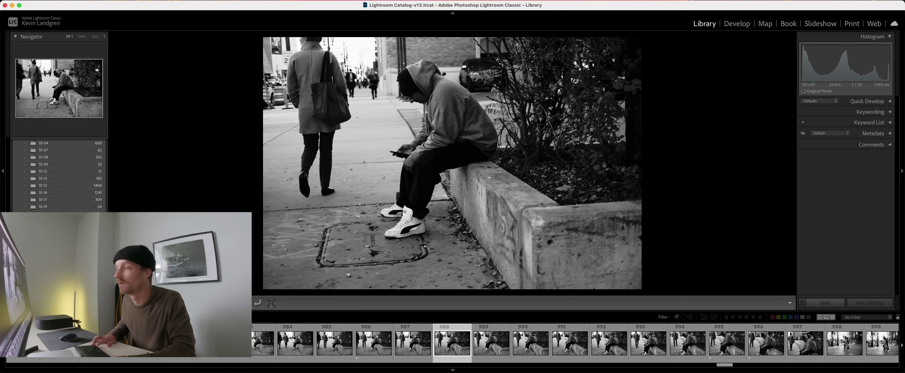
- Continue from photo 988 through the remaining shots of the seated man and on through the couple walking past the bike route sign
key(Right)
key(Right)
key(Right)
key(Right)
key(Right)
key(Right)
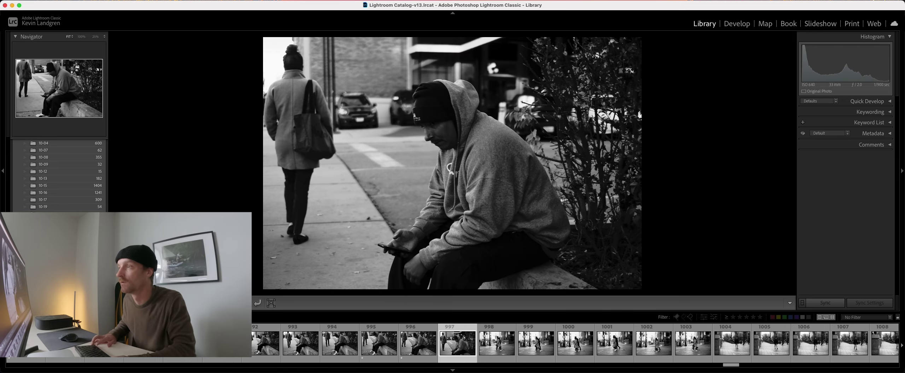
key(Right)
key(Right)
key(Right)
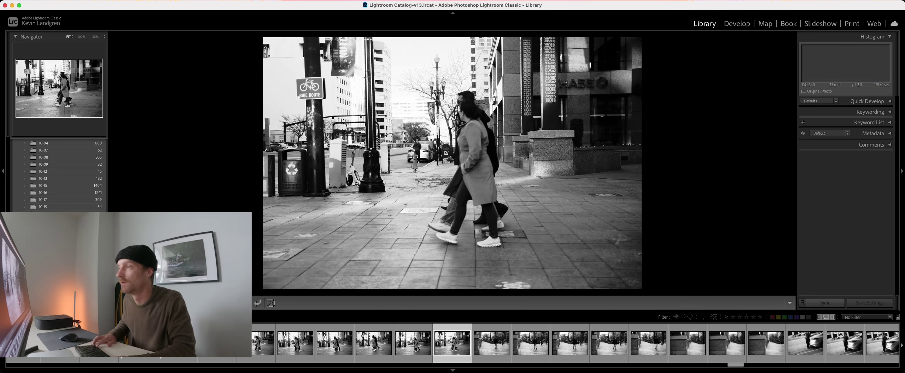
- Go back through the shots of the walking couple to photo 1001 to compare their positions and framing
key(Left)
key(Left)
key(Left)
key(Left)
key(Left)
key(Left)
key(Left)
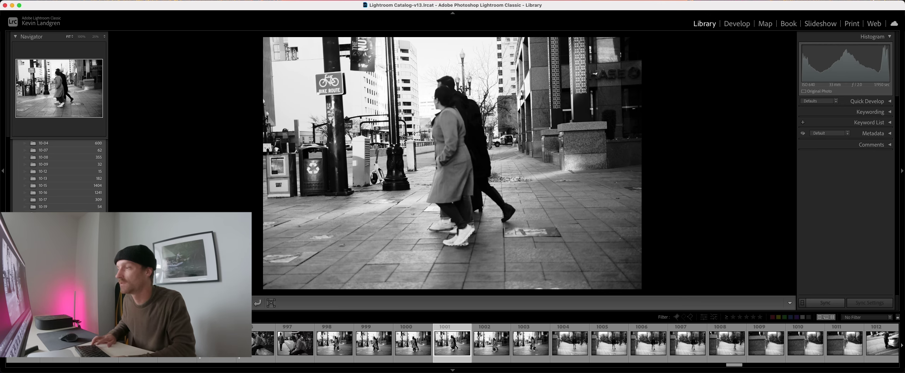
- Review the street shots of the couple crossing the plaza and the man walking past the parked bikes
key(Right)
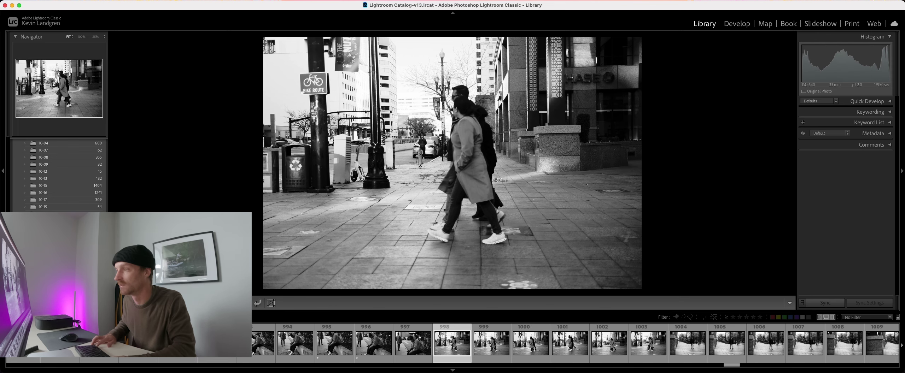
key(Right)
key(Right)
key(Right)
key(Right)
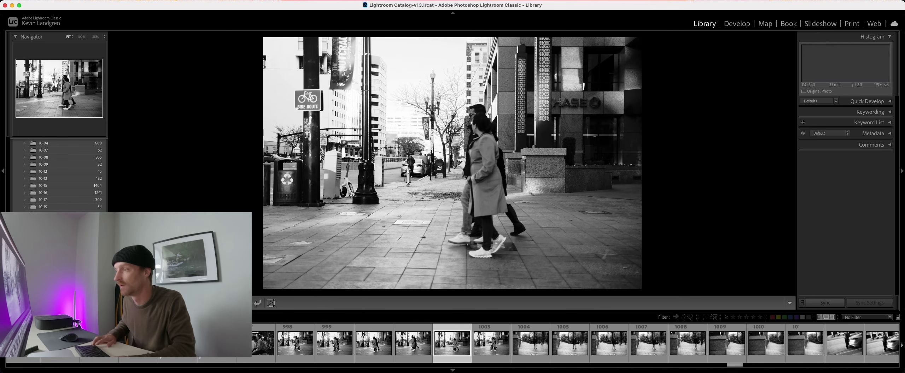
key(Right)
key(Right)
key(Right)
key(Right)
key(Right)
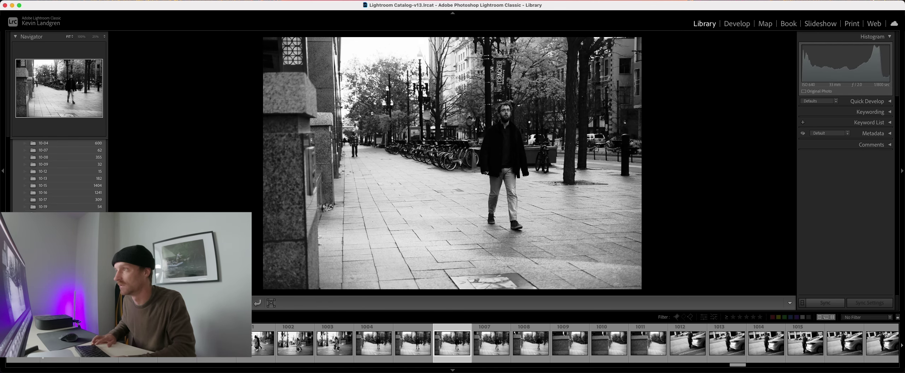
- Rate frame 1016, the man leaning against the white car, one star
key(Right)
key(Right)
key(Right)
key(Right)
key(Right)
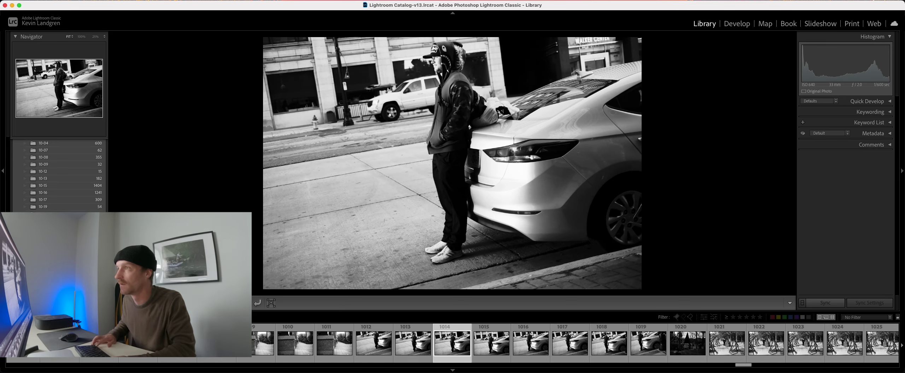
key(Right)
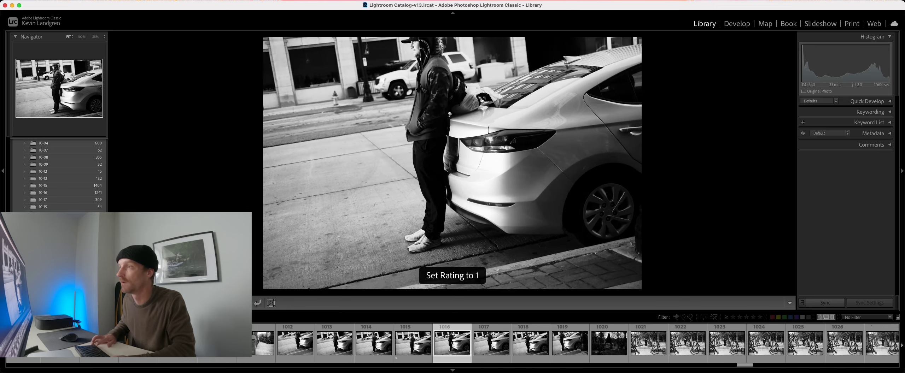
- Review the remaining white-car shots and compare the frames of two men inside the twisted sculpture, up to 1027
key(Right)
key(Right)
key(Right)
key(Right)
key(Right)
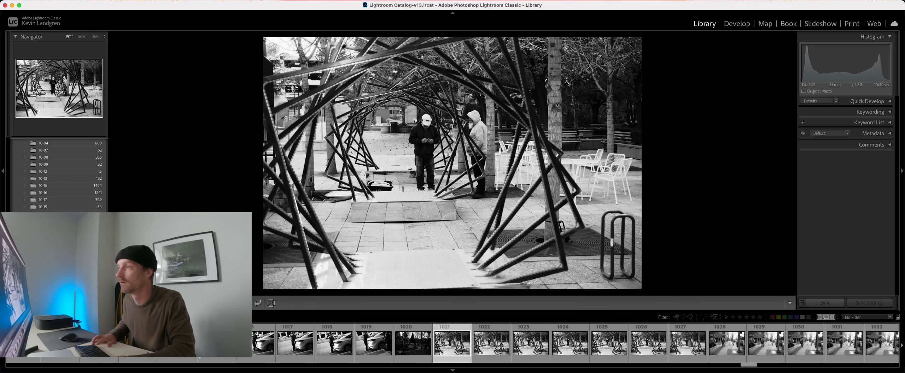
key(Right)
key(Right)
key(Right)
key(Right)
key(Right)
key(Right)
key(Right)
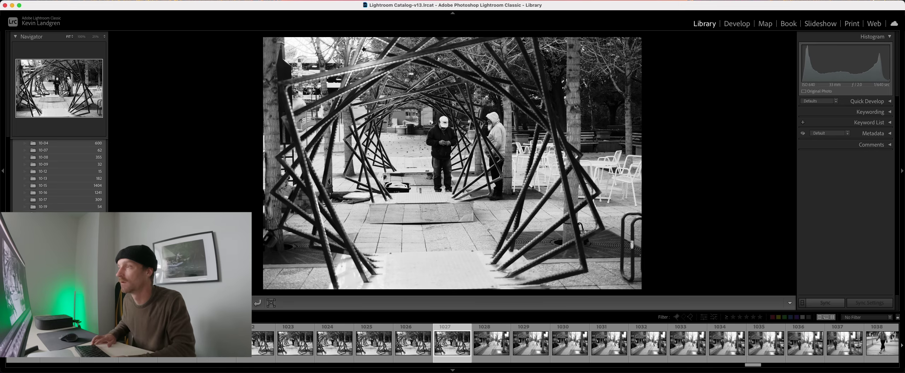
- Compare the frames of the man walking along the tree-lined sidewalk, starting from 1028
key(Right)
key(Right)
key(Right)
key(Right)
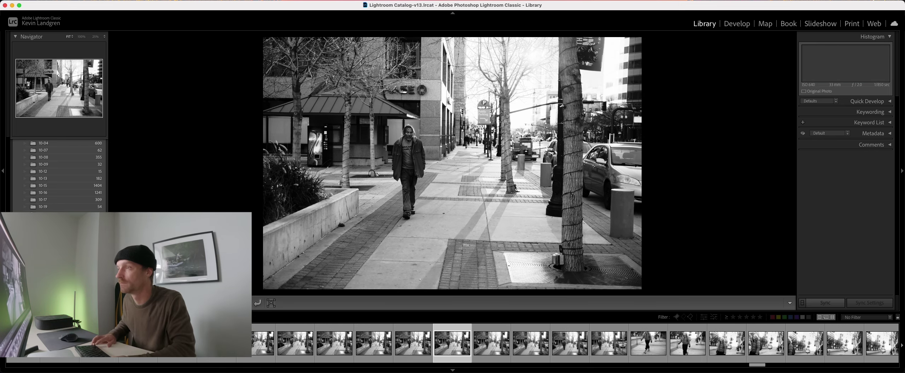
key(Right)
key(Right)
key(Right)
key(Right)
key(Right)
key(Right)
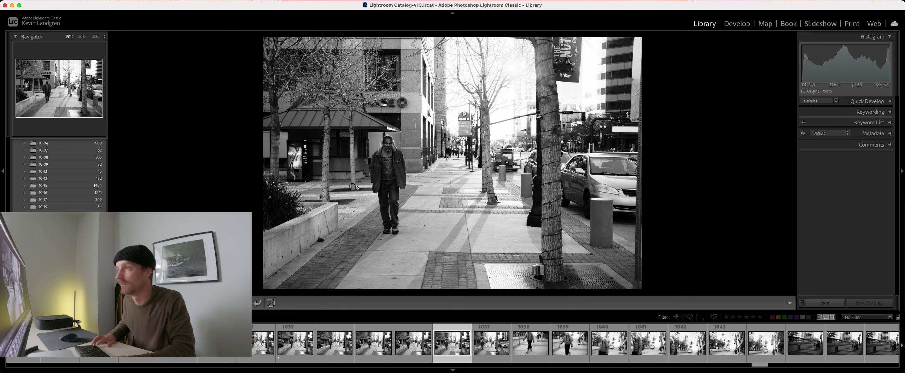
- Review the frames of the woman in the puffer jacket and the long-haired man pushing a wheelchair
key(Right)
key(Right)
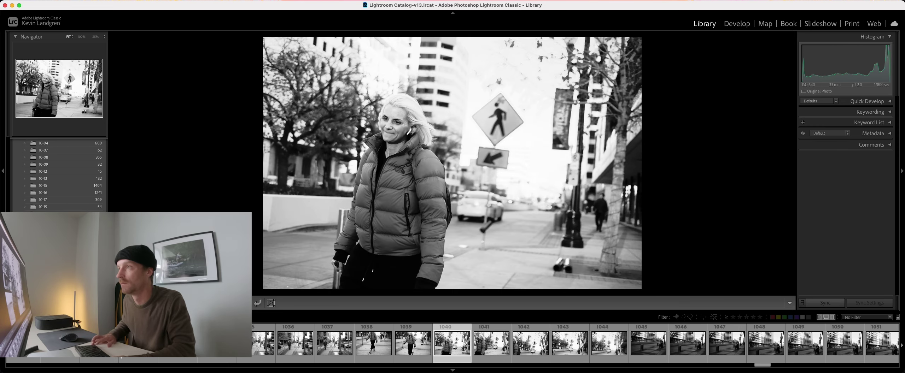
key(Right)
key(Right)
key(Right)
key(Right)
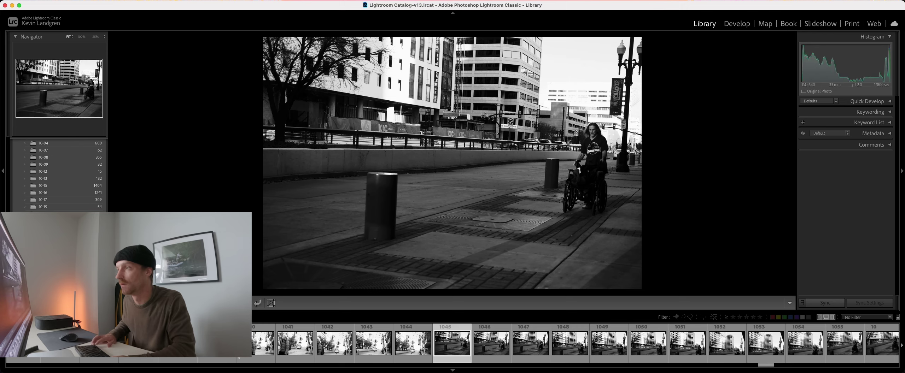
key(Right)
key(Right)
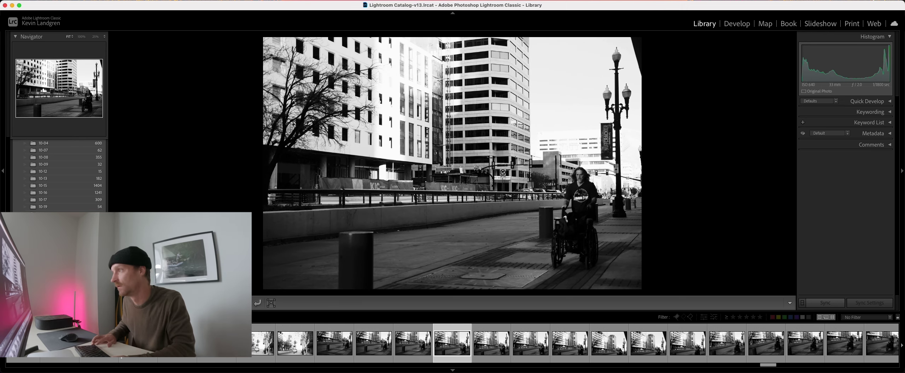
key(Right)
key(Right)
key(Right)
key(Right)
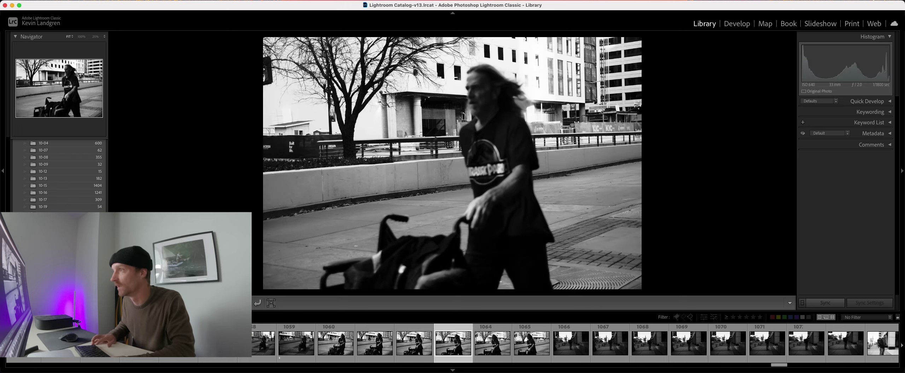
- Look through the frames of the man standing in shadow on the sidewalk and the following street shots
key(Right)
key(Right)
key(Right)
key(Right)
key(Right)
key(Right)
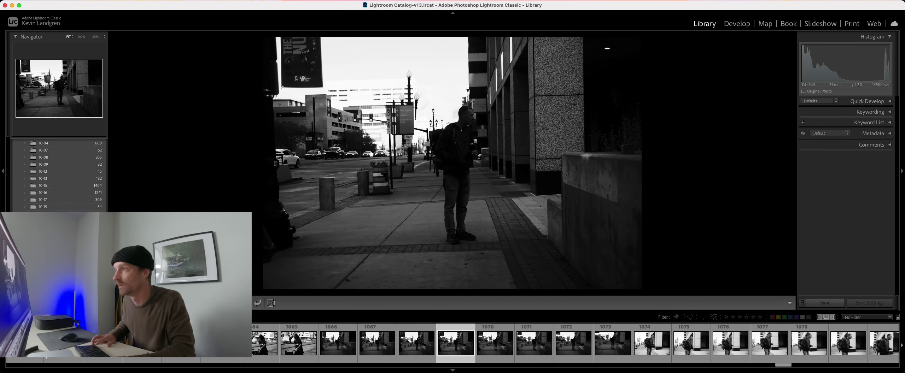
key(Right)
key(Right)
key(Right)
key(Right)
key(Right)
key(Right)
key(Right)
key(Right)
key(Right)
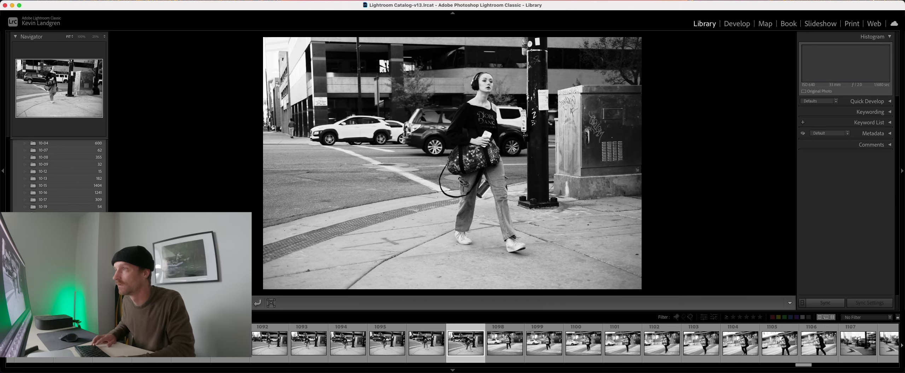
- Compare the frames of the woman with headphones and bag, and review the shots of the woman carrying a basket
key(Right)
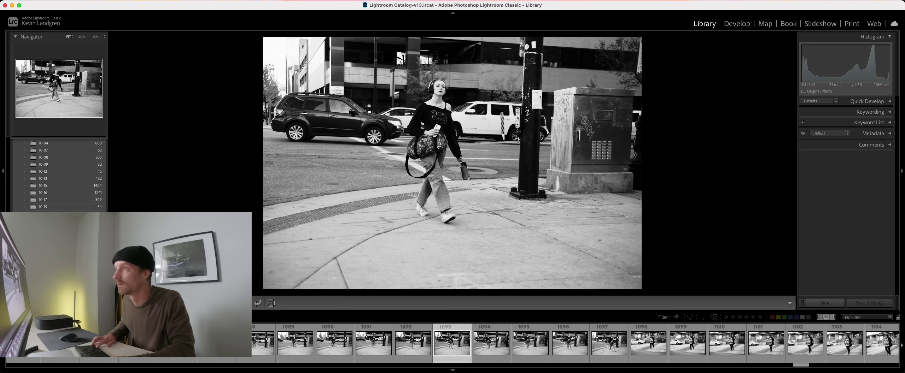
key(Right)
key(Right)
key(Right)
key(Right)
key(Right)
key(Right)
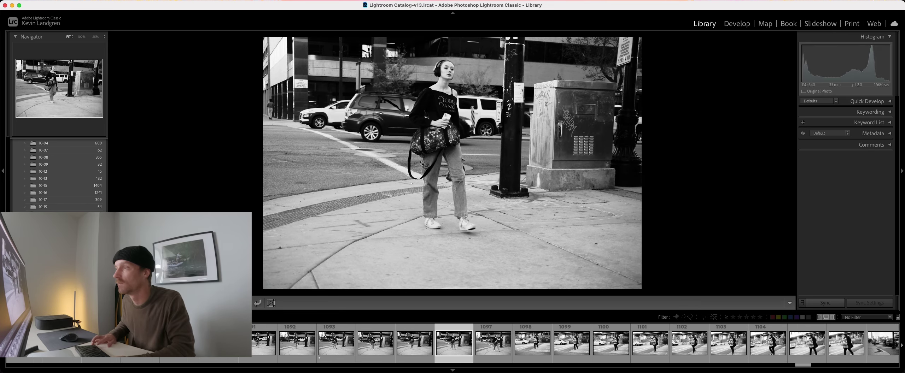
key(Right)
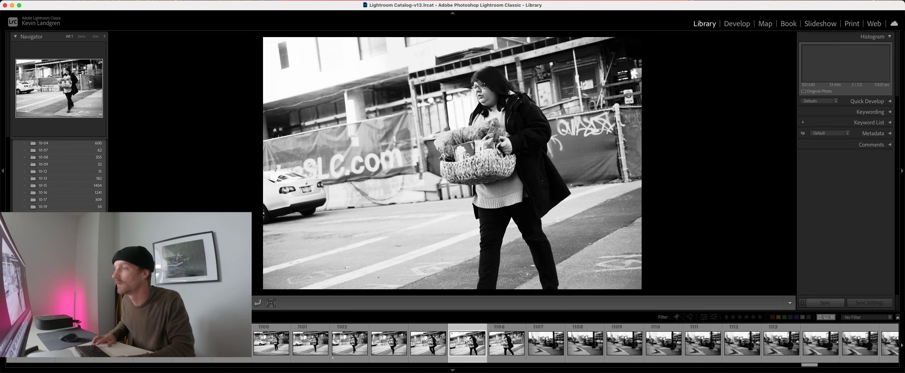
key(Right)
key(Right)
key(Right)
key(Right)
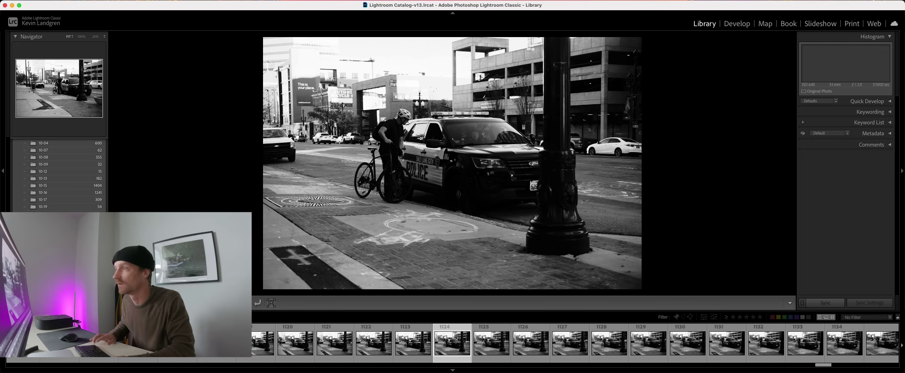
- Go through the shots of the cyclist beside the police car and rate frame 1140 one star
key(Right)
key(Right)
key(Right)
key(Right)
key(Right)
key(Right)
key(Right)
key(Right)
key(Right)
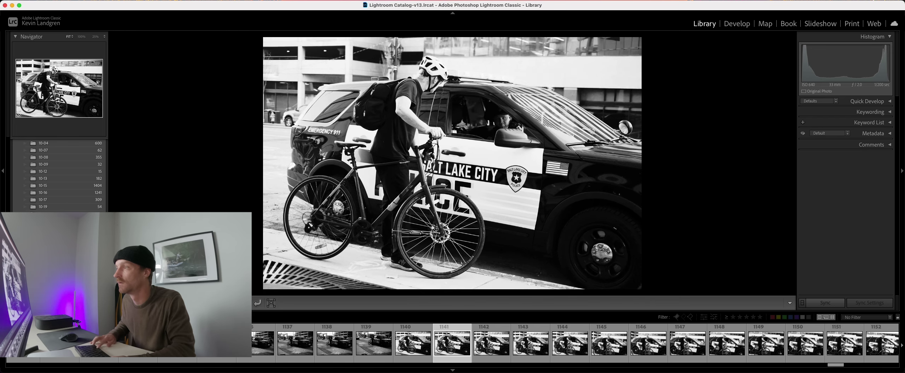
key(Left)
key(1)
- Compare the remaining close shots of the cyclist at the police car, up to frame 1152
key(Right)
key(Right)
key(Right)
key(Right)
key(Right)
key(Right)
key(Right)
key(Right)
key(Right)
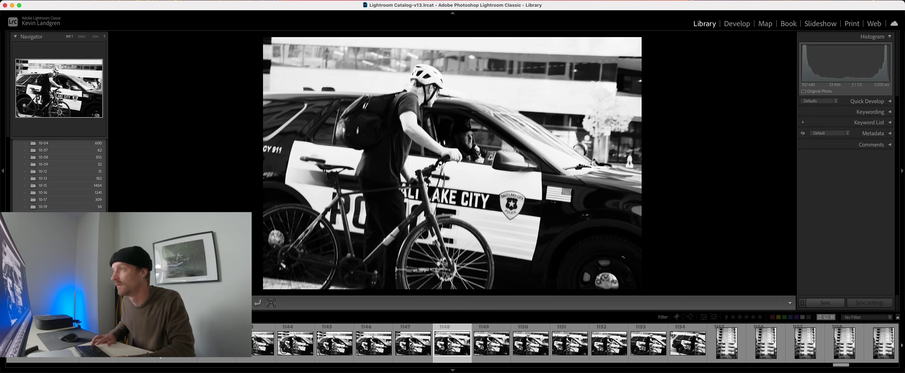
key(Right)
key(Right)
key(Right)
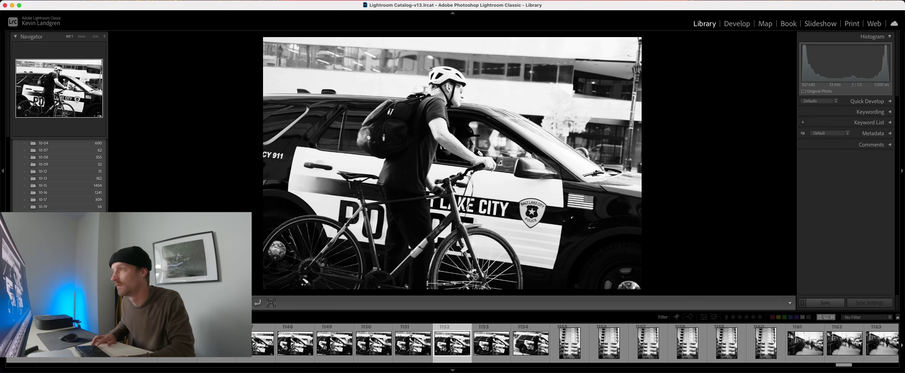
- Inspect the person on the apartment building's balcony at 100% and rate frame 1160 of the building one star
key(Right)
key(Right)
key(Right)
key(Right)
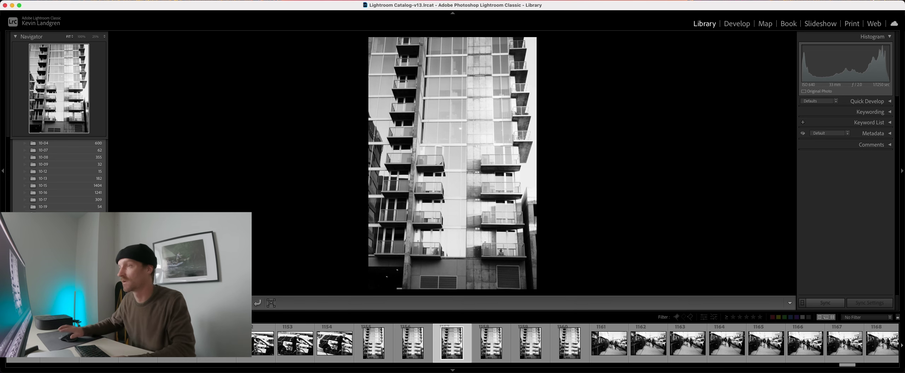
click(507, 252)
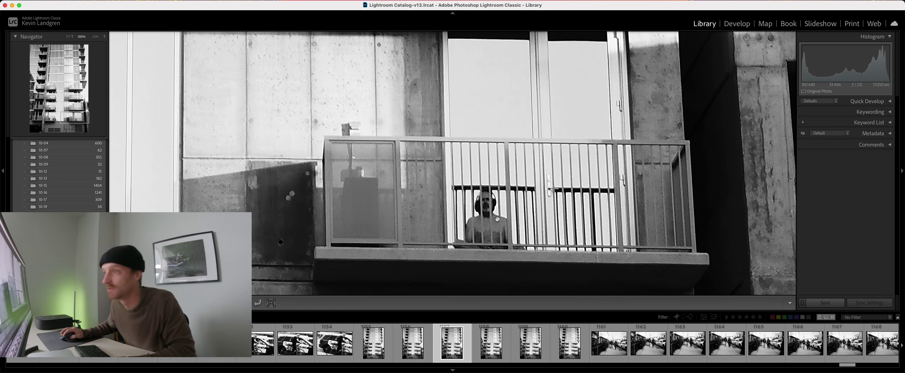
click(494, 229)
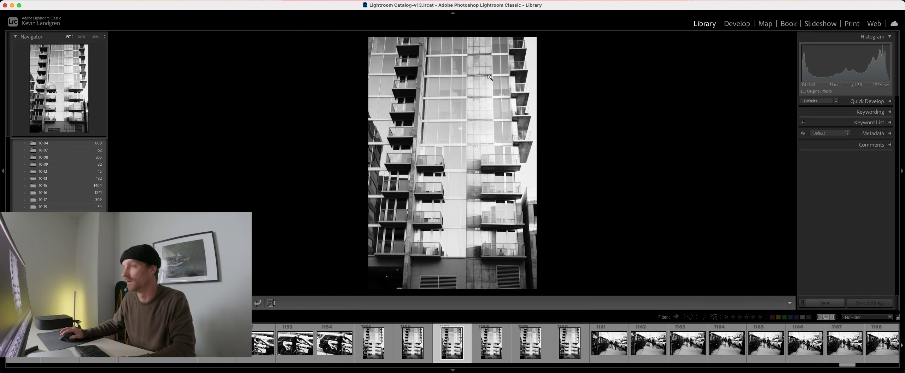
key(Right)
key(Right)
key(Right)
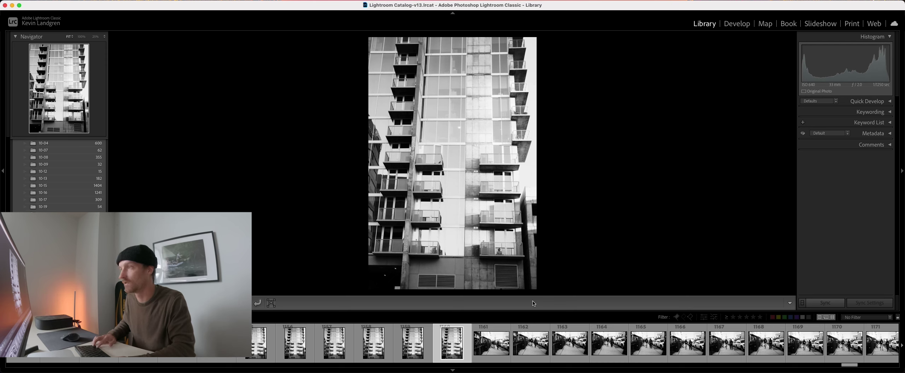
key(1)
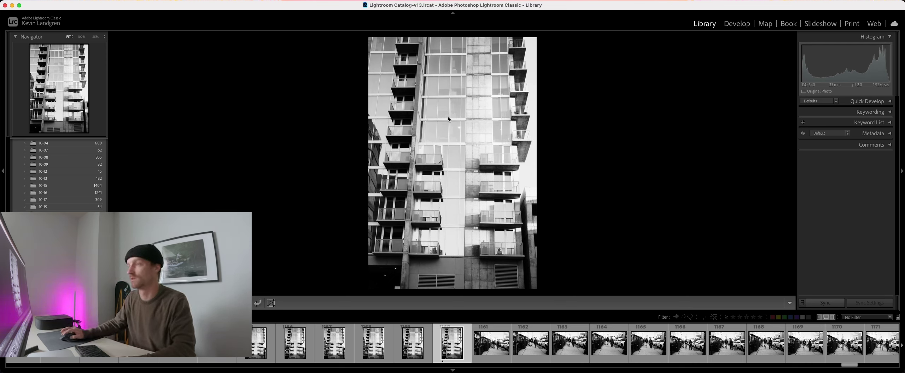
- Examine the balconies in frame 1160 at 100%, including the one with the seated person, and return to the full view
click(415, 74)
drag(636, 172, 518, 166)
click(519, 167)
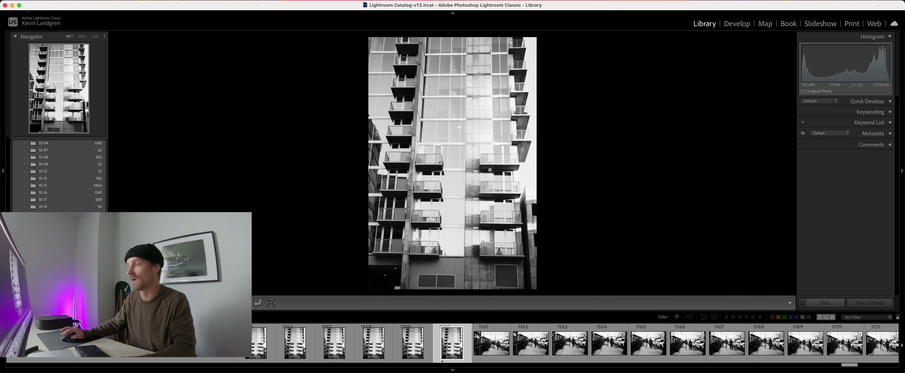
click(504, 253)
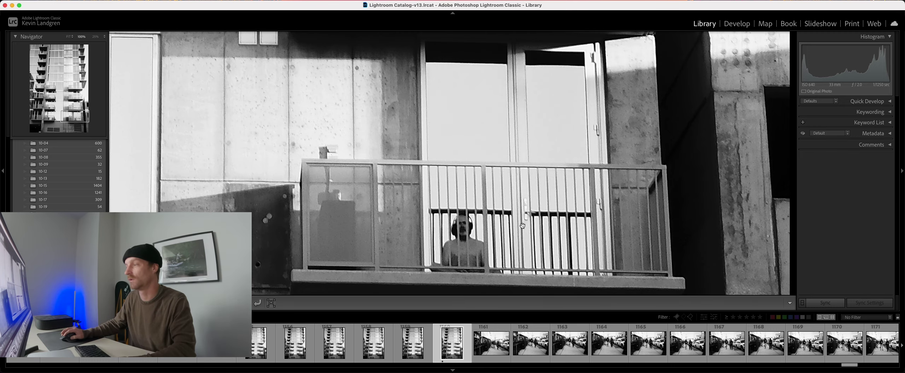
click(528, 226)
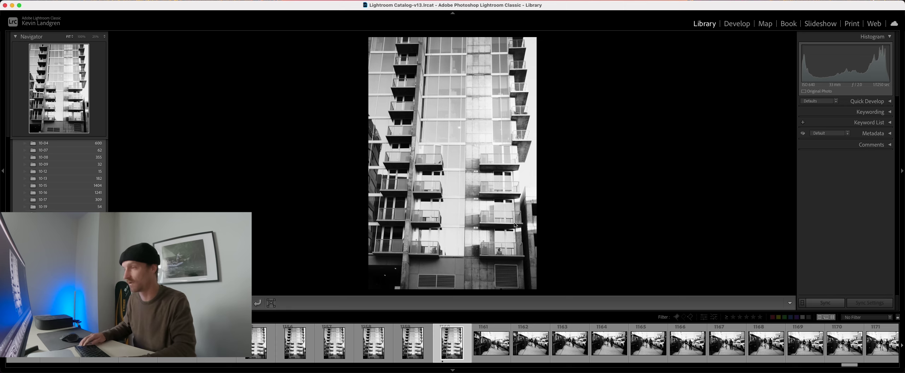
- Go through the shots of two men walking past the fenced patio and rate frame 1173 one star
key(Right)
key(Right)
key(Right)
key(Right)
key(Right)
key(Right)
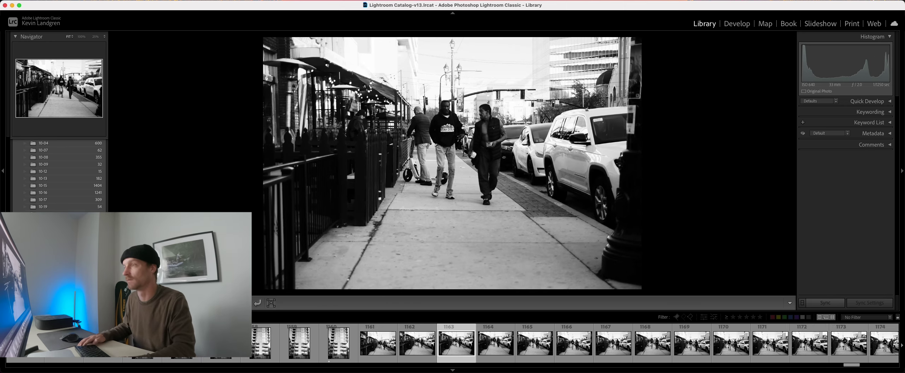
key(Right)
key(Right)
key(Right)
key(Right)
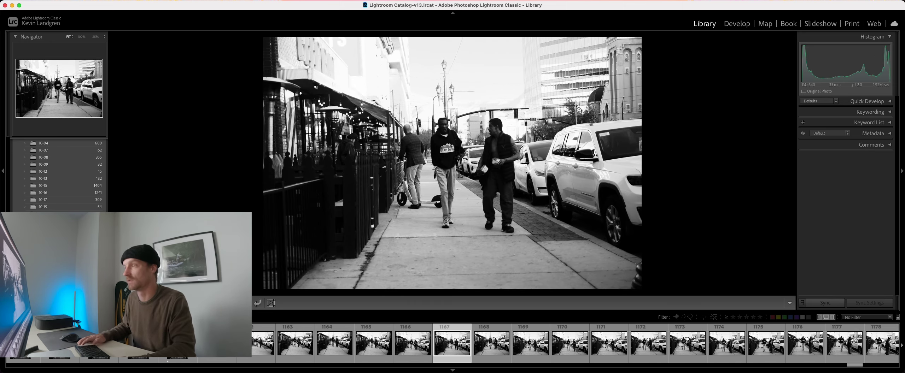
key(Right)
key(Right)
key(Right)
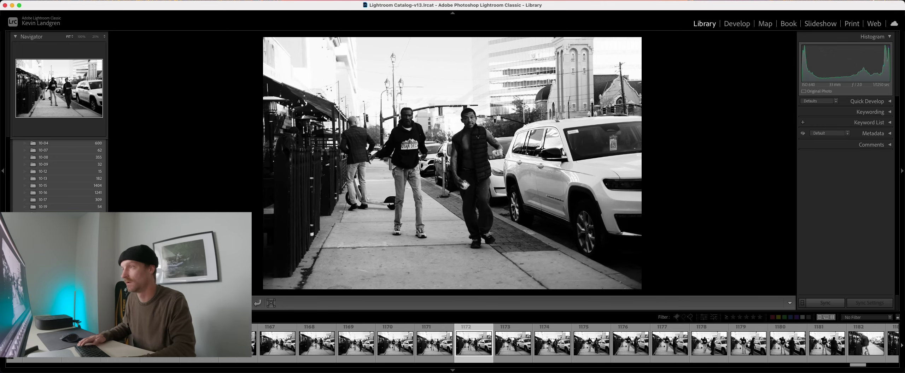
key(1)
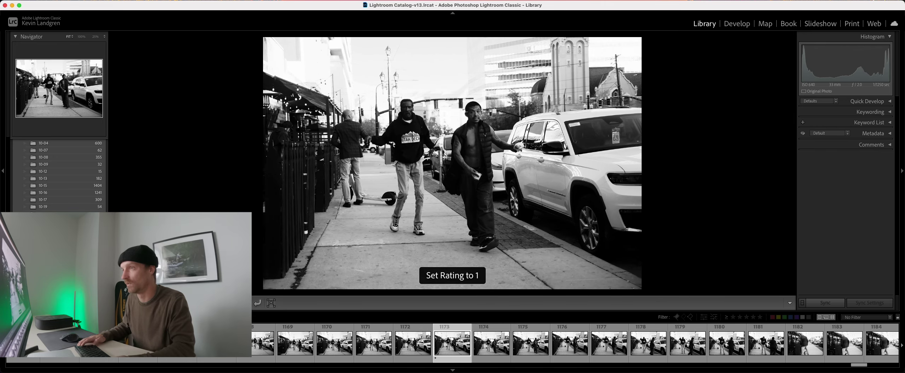
- Compare the next shots of the two men on the sidewalk and rate frame 1176 one star
key(Right)
key(Right)
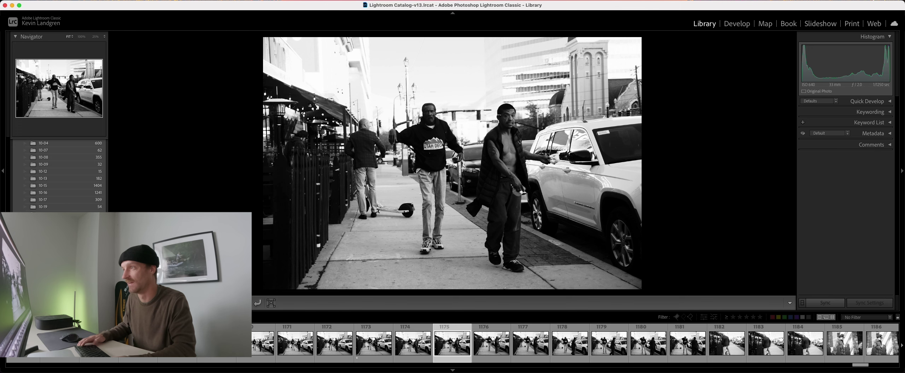
key(Right)
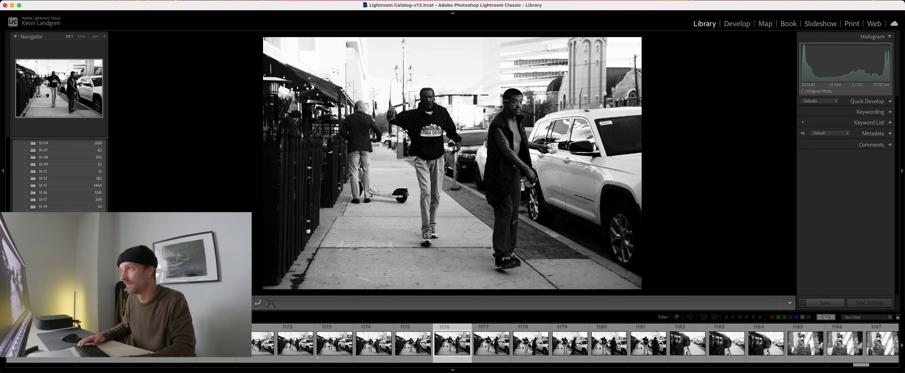
key(1)
- Look through the remaining shots of the two men and on to frame 1188 of the man with a phone
key(Right)
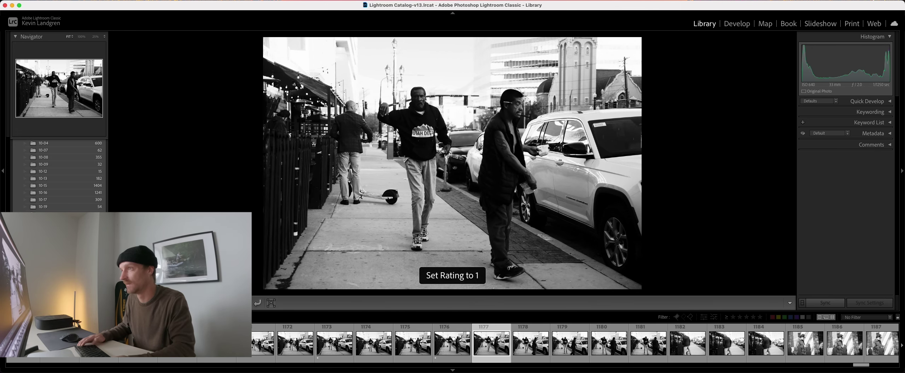
key(Right)
key(Right)
key(Right)
key(Right)
key(Right)
key(Right)
key(Right)
key(Right)
key(Right)
key(Right)
key(Right)
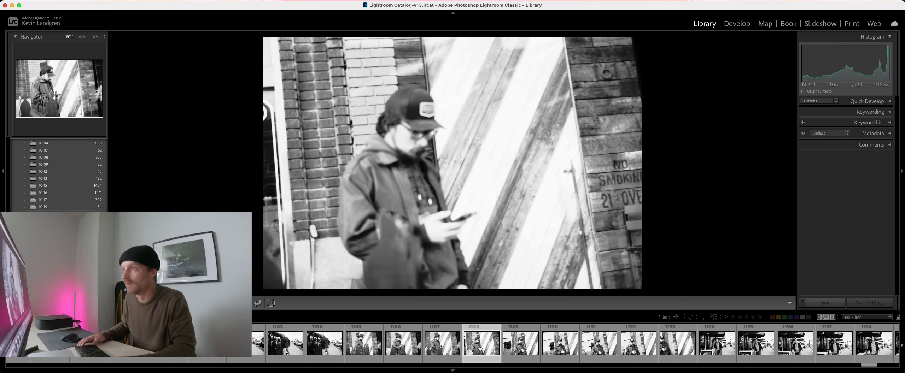
- Compare the shots of the man in cap and glasses holding a phone and rate frame 1191 one star
key(Right)
key(Right)
key(Left)
key(Right)
key(Right)
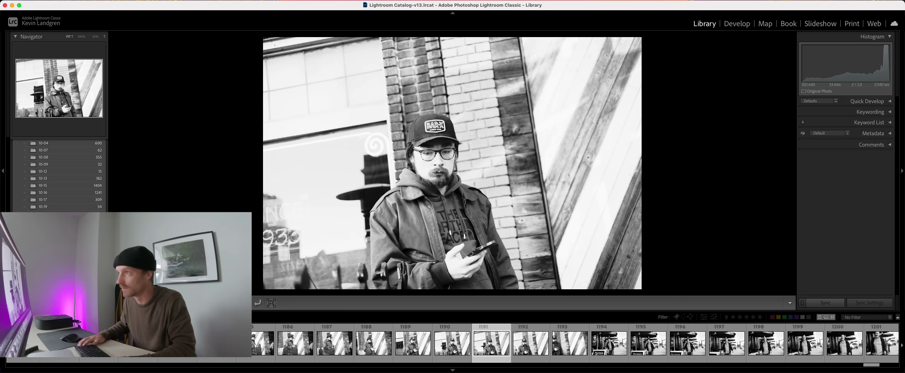
key(Right)
key(Left)
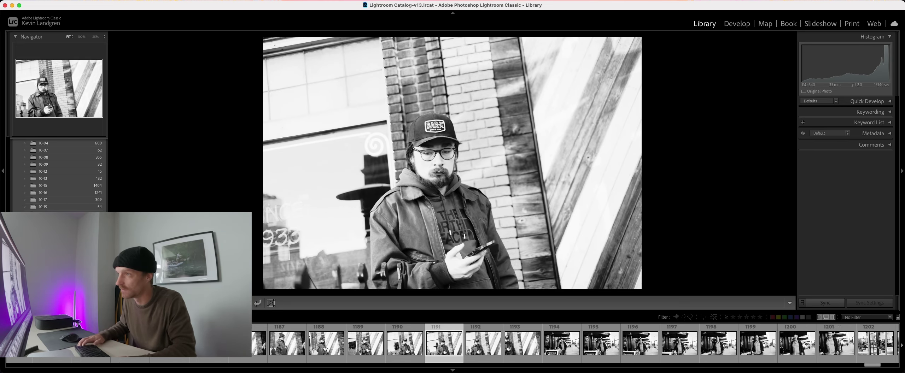
key(1)
- Check the following street frames against their neighbours and rate the strongest one star
key(Right)
key(Right)
key(Right)
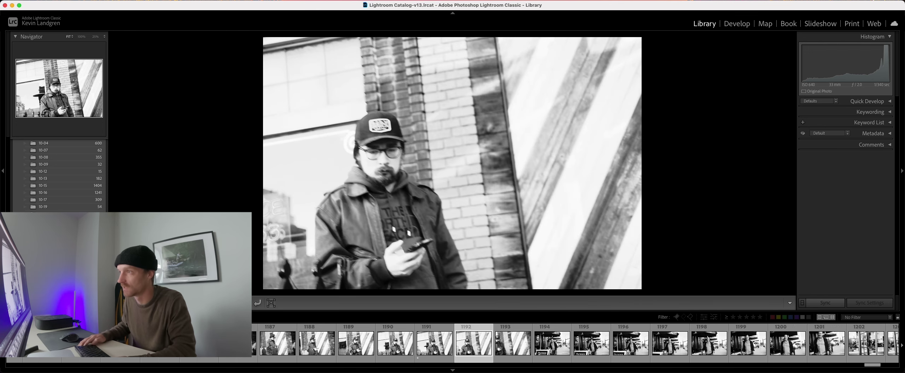
key(Right)
key(Right)
key(Right)
key(Left)
key(1)
- Compare the shots of the bearded man beside the patio umbrellas and continue to the salon doorway in frame 1202
key(Right)
key(Right)
key(Right)
key(Right)
key(Right)
key(Right)
key(Right)
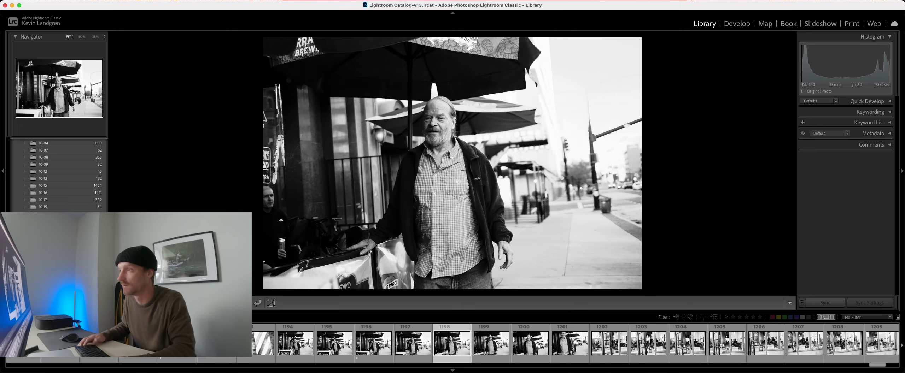
key(Left)
key(Right)
key(Right)
key(Left)
key(Left)
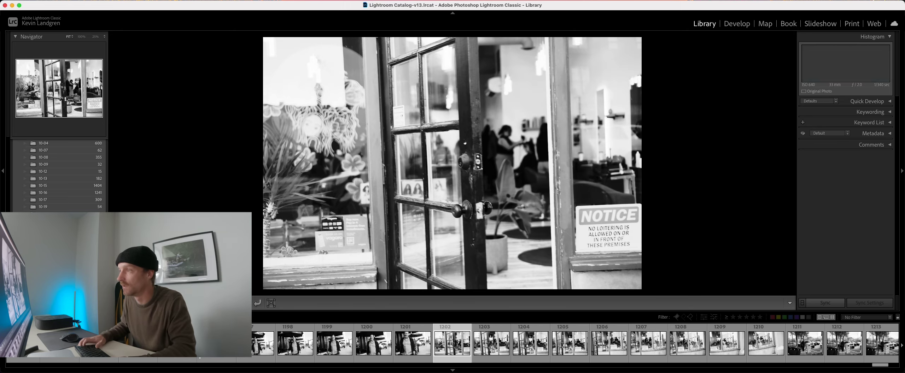
- Rate frame 1202 of the salon doorway one star and inspect the people inside up close
key(1)
drag(515, 146, 572, 207)
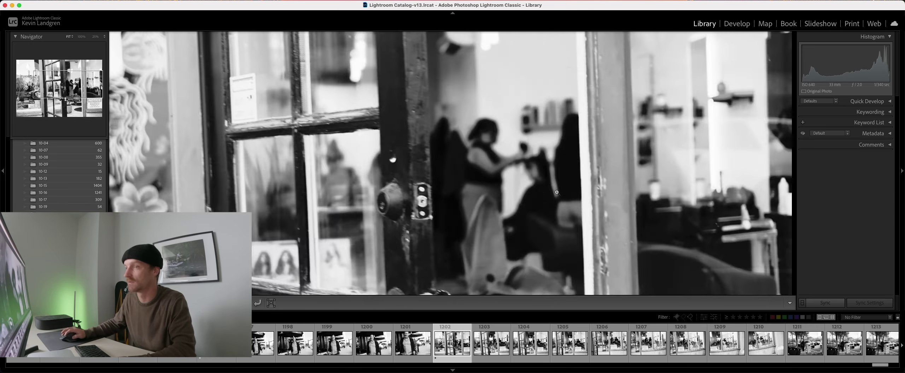
click(599, 178)
- Look through the remaining salon doorway and window shots up to frame 1210
key(Right)
key(Right)
key(Right)
key(Right)
key(Right)
key(Right)
key(Right)
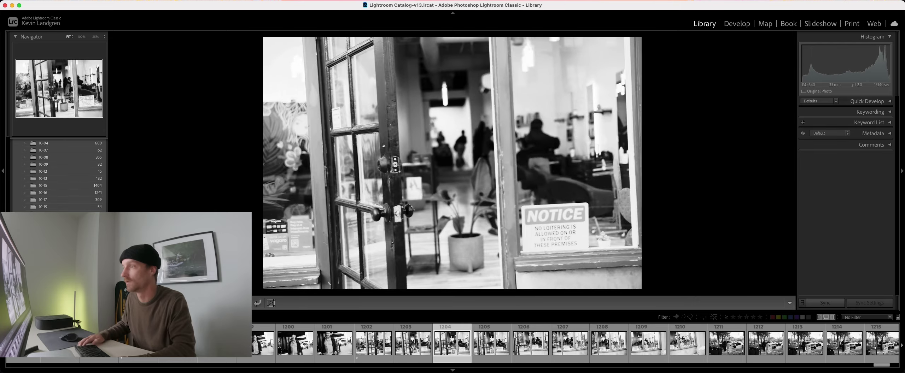
key(Right)
key(Right)
key(Right)
key(Right)
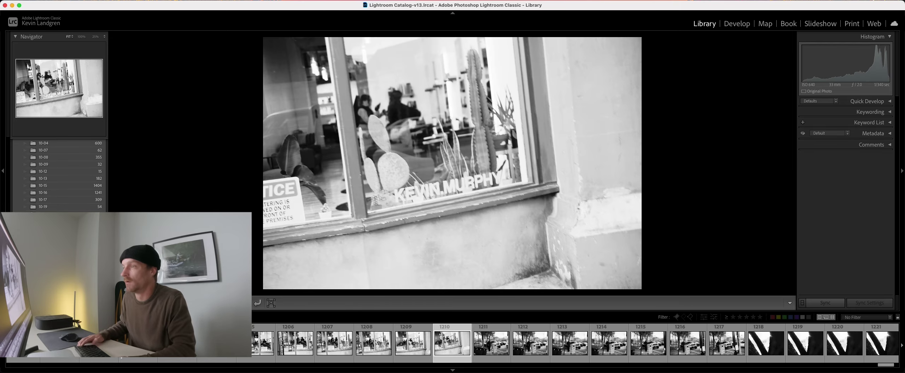
- Compare the shots of the man standing by the tree and sticker-covered box and rate frame 1212 one star
key(Right)
key(Right)
key(Right)
key(Right)
key(Right)
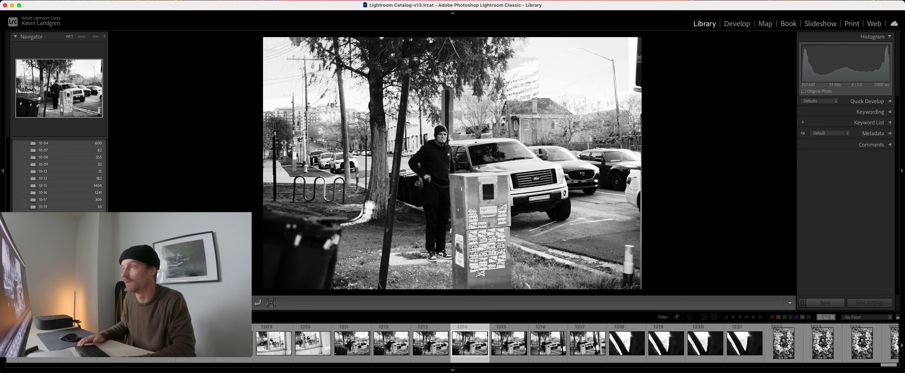
key(Left)
key(Left)
key(Left)
key(Left)
key(Left)
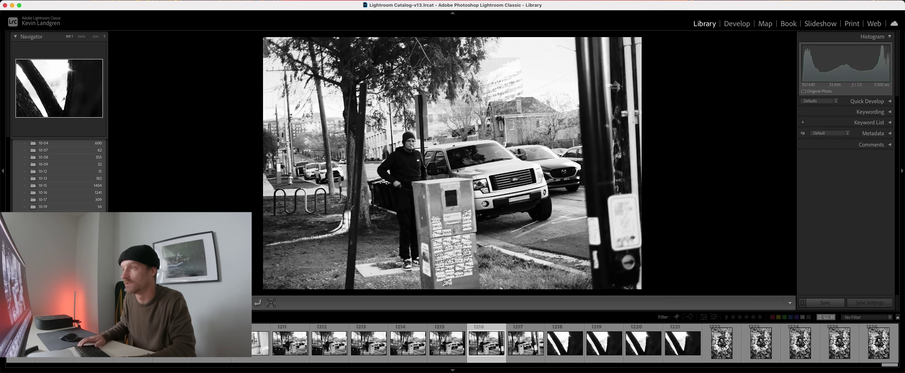
key(Left)
key(Left)
key(Left)
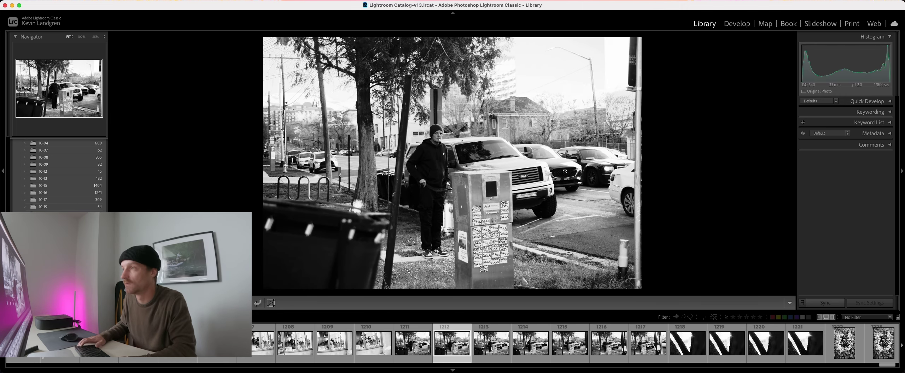
key(Right)
key(Right)
key(1)
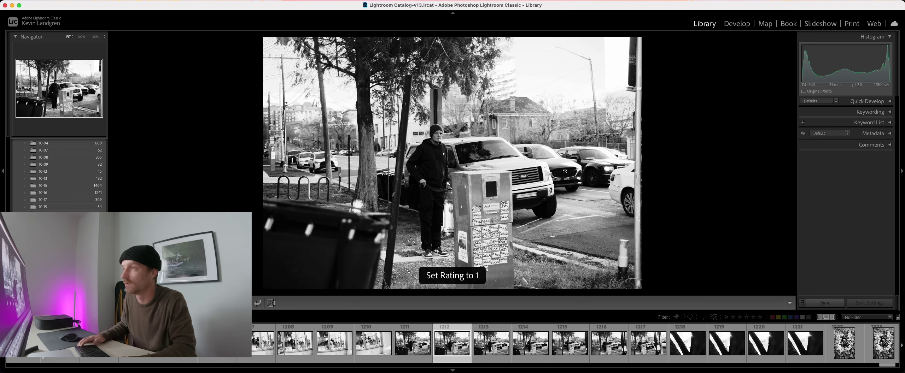
- Look through the rest of the set, past the dark diagonal shapes, to the last vertical shot of leaves
key(Right)
key(Right)
key(Right)
key(Right)
key(Right)
key(Right)
key(Right)
key(Right)
key(Right)
key(Right)
key(Right)
key(Right)
key(Right)
key(Right)
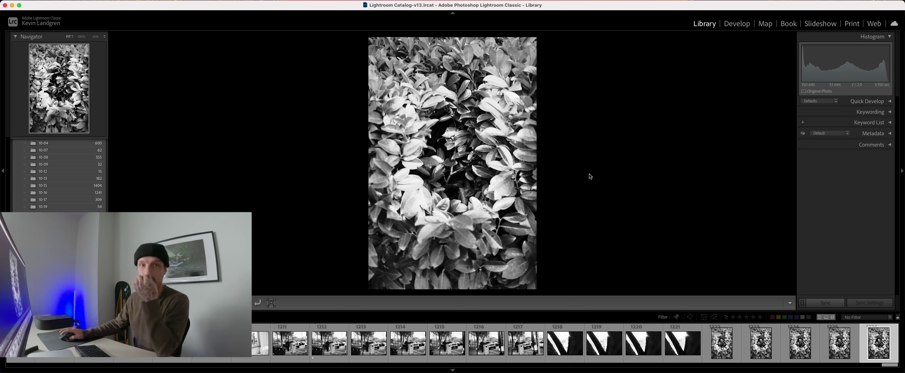
- Filter the photos to those rated one star or higher and preview the first few picks
click(734, 317)
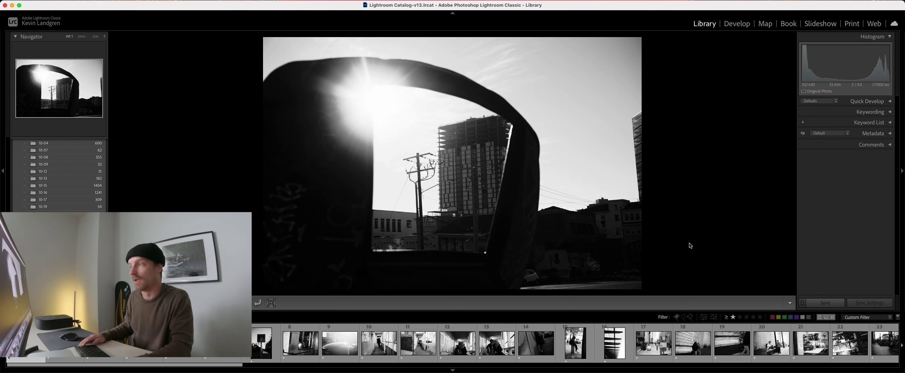
key(Right)
key(Right)
key(Right)
key(Left)
key(Left)
key(Left)
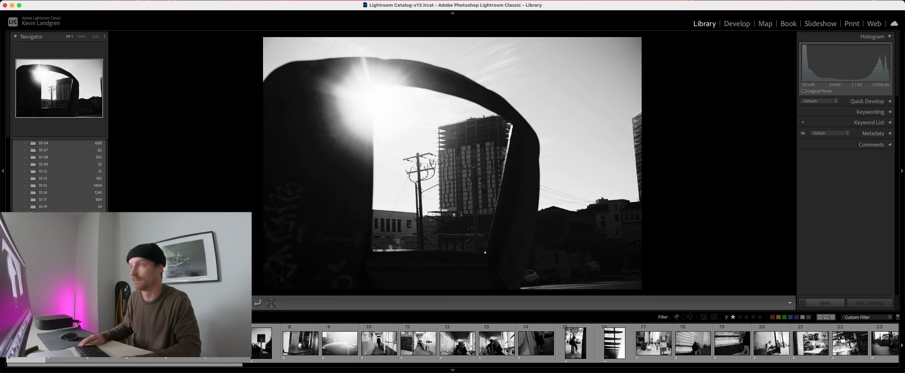
- Compare the opening one-star picks and raise the two strongest to two stars
key(Right)
key(Right)
key(Left)
key(2)
key(Right)
key(Right)
key(Right)
key(Left)
key(2)
key(Right)
key(Right)
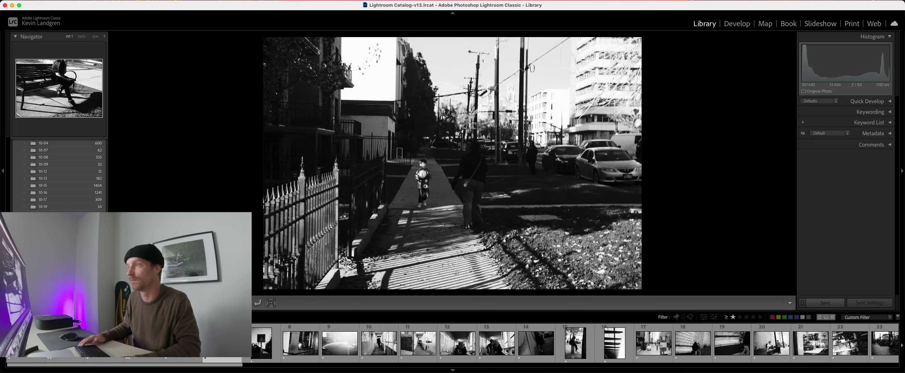
- Examine the shot of the child on the fenced sidewalk and compare it with its neighbouring frames
key(Right)
key(Left)
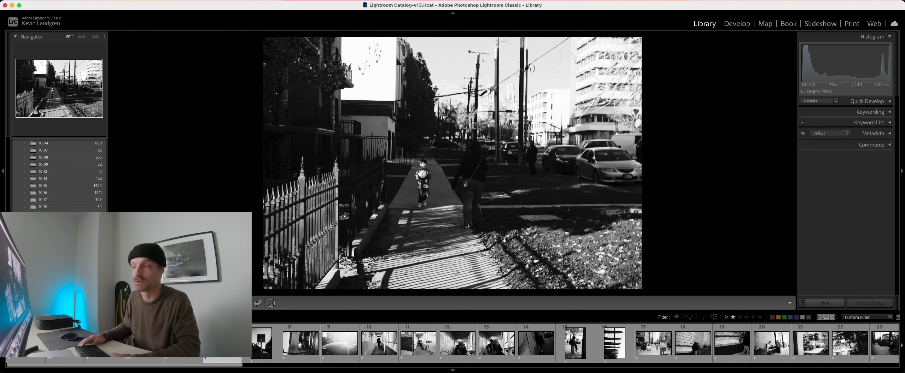
key(Left)
key(Right)
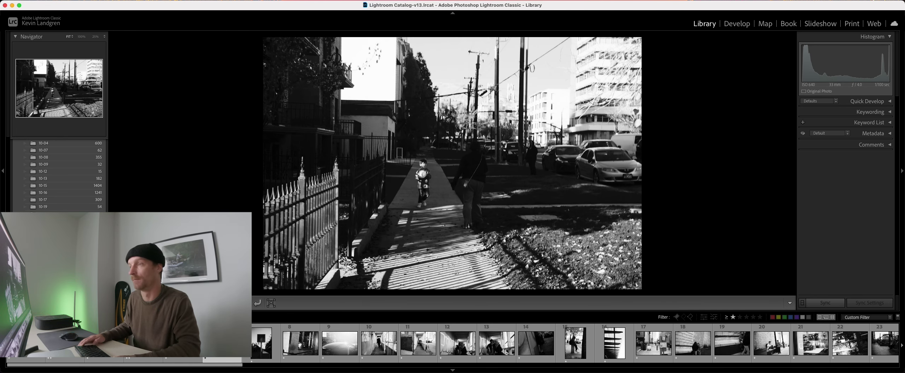
drag(398, 191, 583, 148)
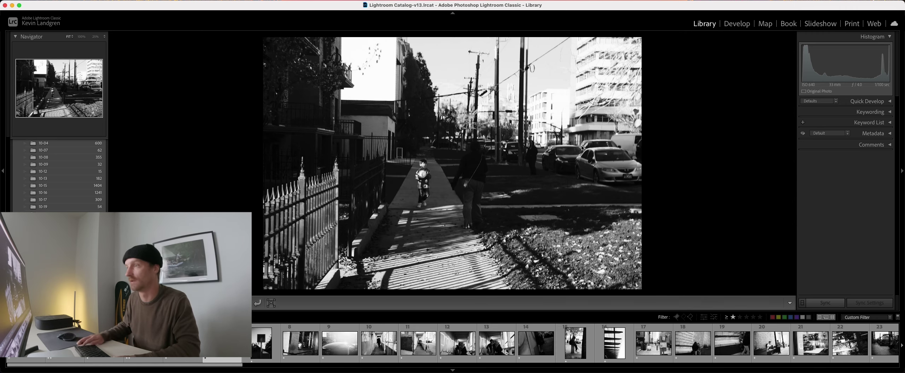
- Rate frame 8 of the window diners, frame 9 of the sunlit car and frame 10 of the walkway figure two stars
key(Right)
key(Right)
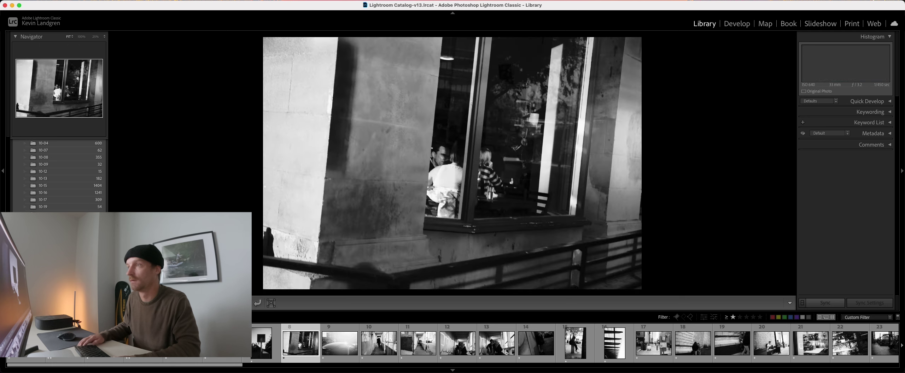
key(2)
key(Right)
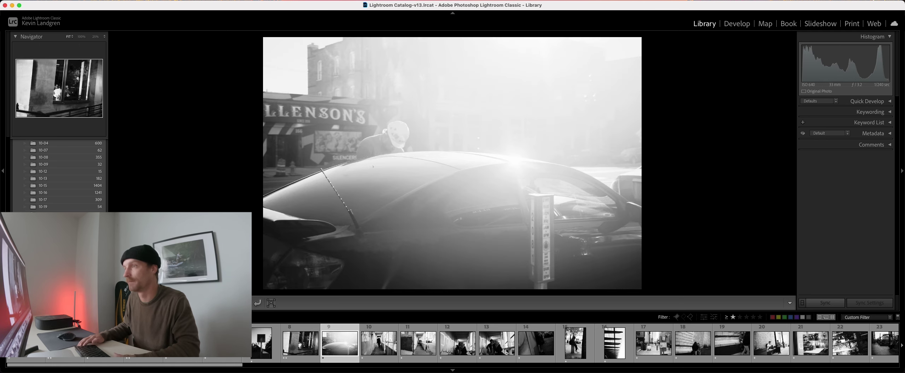
key(Right)
key(Left)
key(2)
key(Right)
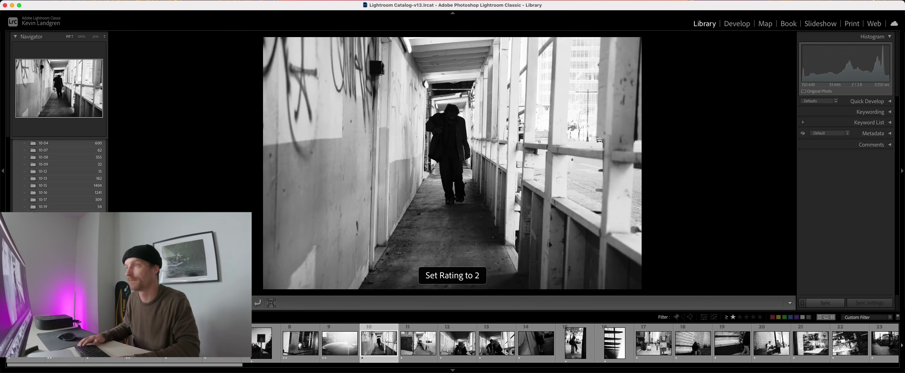
key(2)
- Compare the shots of people in the covered walkway and rate frames 13 and 11 two stars
key(Right)
key(Right)
key(Left)
key(Right)
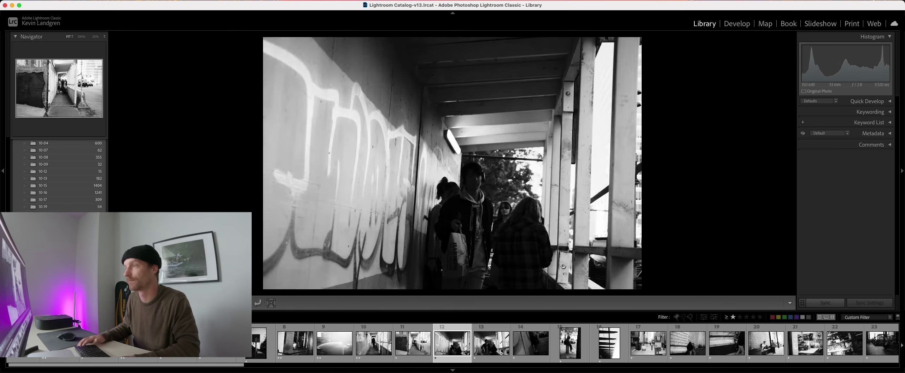
key(Right)
key(Right)
key(Left)
key(2)
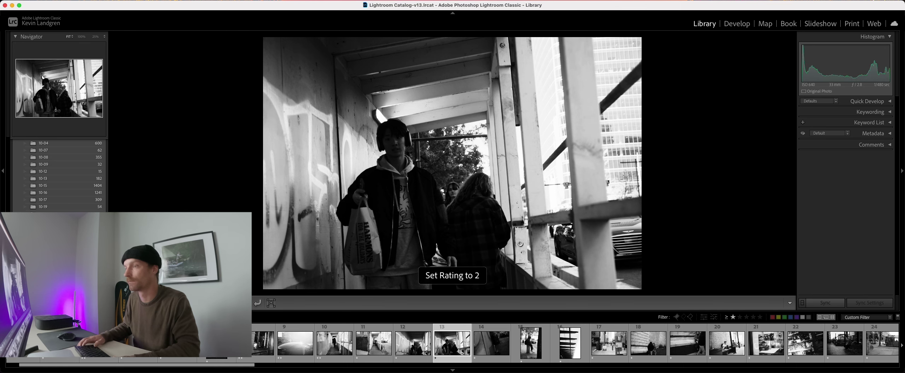
key(Left)
key(Left)
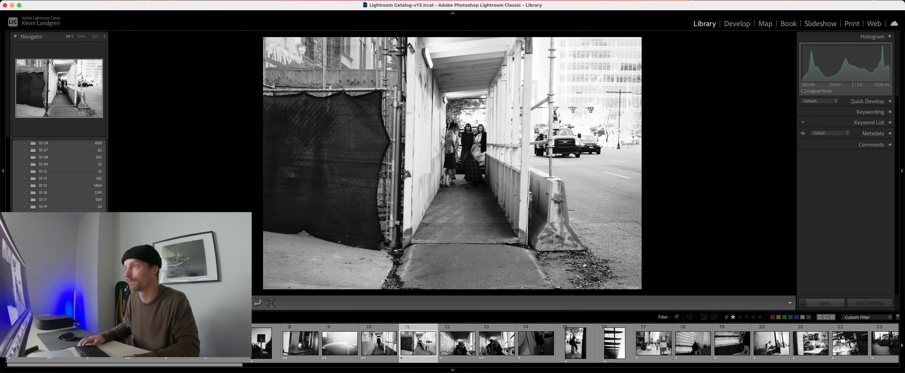
key(2)
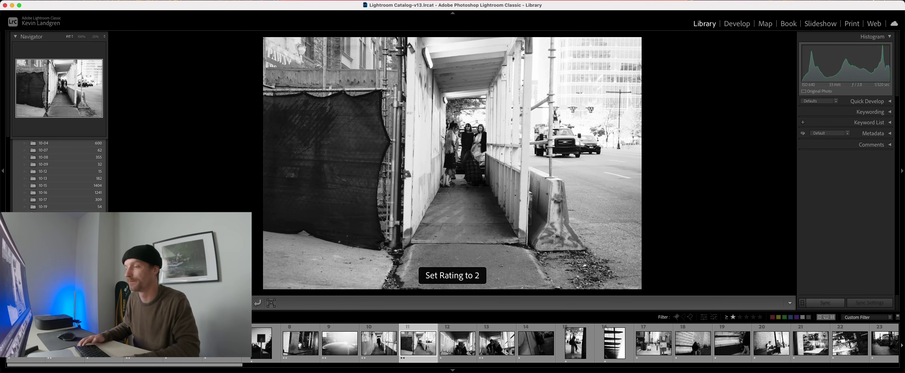
- Rate frame 15 of the man seated on a post and frame 16 of the architectural fins two stars
key(Right)
key(Right)
key(Right)
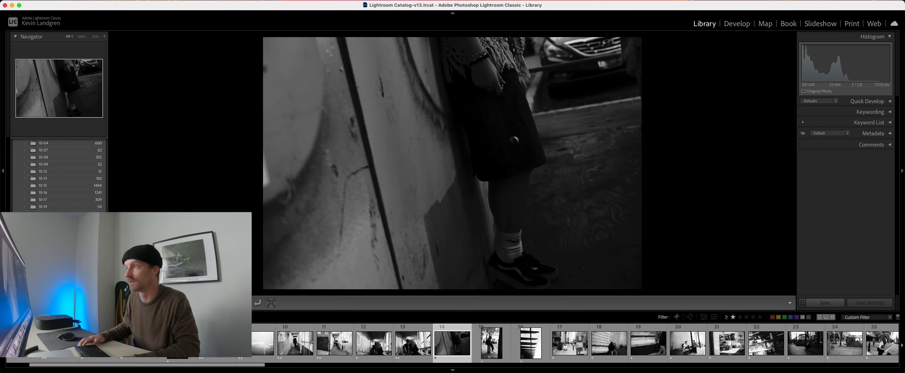
key(Right)
key(Right)
key(Left)
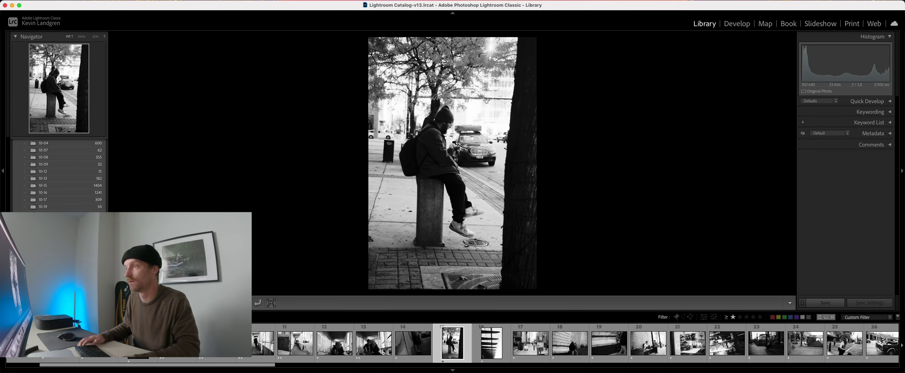
key(2)
key(Right)
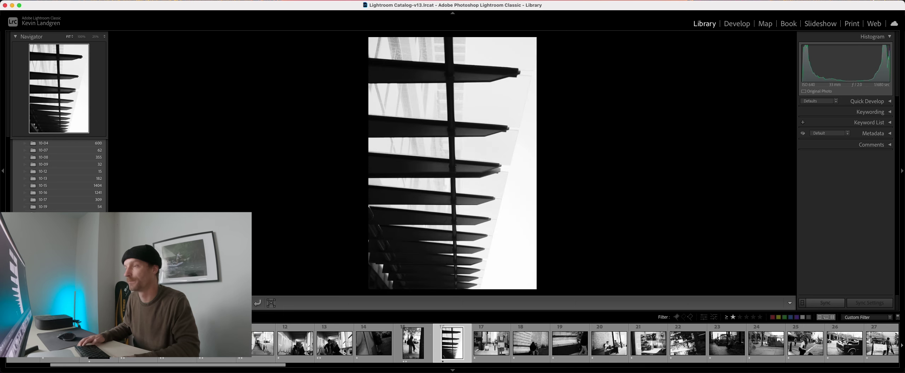
key(2)
- Inspect the woman with the cane in frame 17 of the alley at 100%
key(Right)
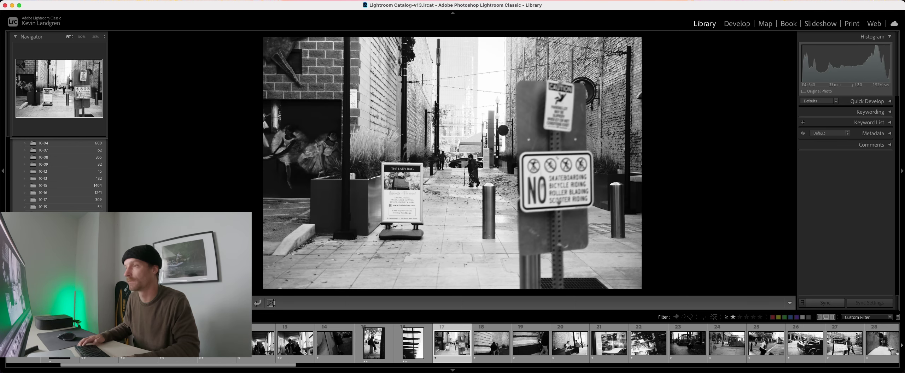
click(467, 176)
drag(529, 196, 503, 204)
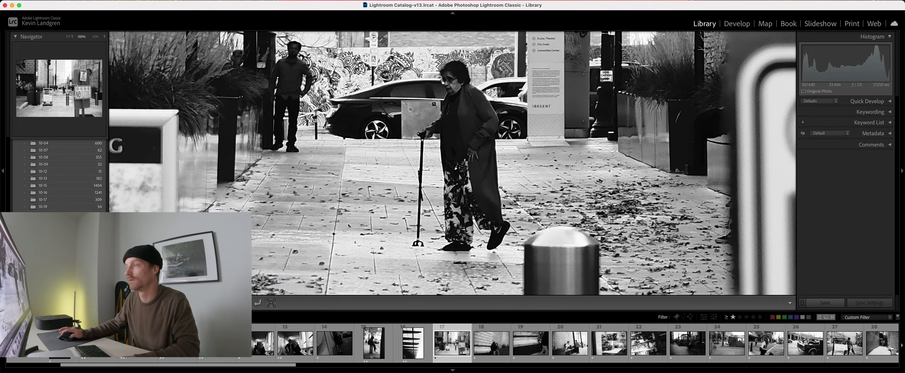
- Leave the 100% view of the alley photo and rate frames 18 and 19 two stars
click(504, 206)
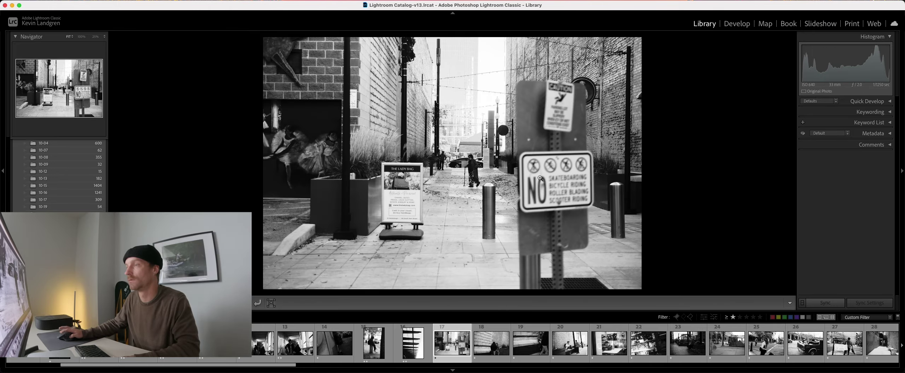
key(Right)
key(1)
key(Right)
key(Right)
key(Left)
key(1)
- Compare frames 20 to 24 and rate frame 22 and frame 24 of the passing tram two stars
key(Right)
key(Right)
key(Left)
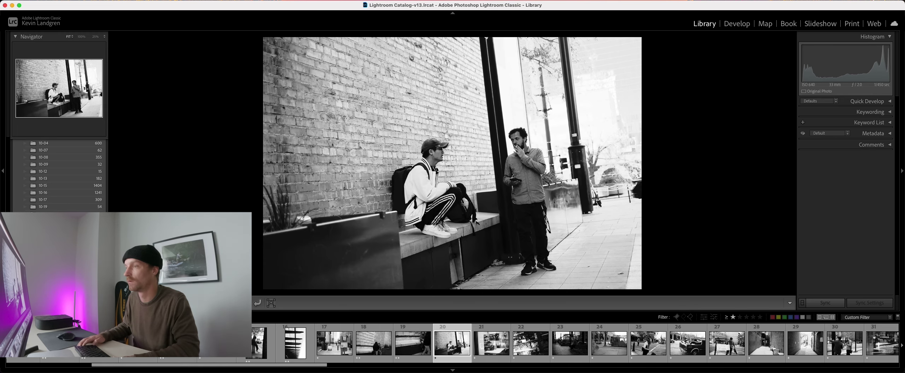
key(Right)
key(Right)
key(Left)
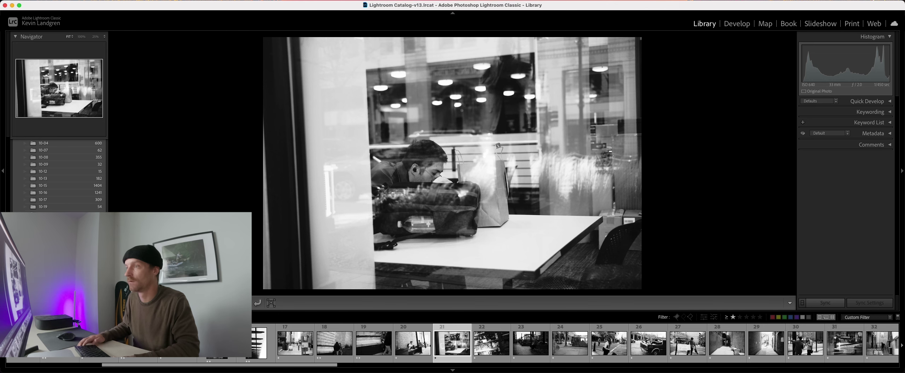
key(Right)
key(1)
key(Right)
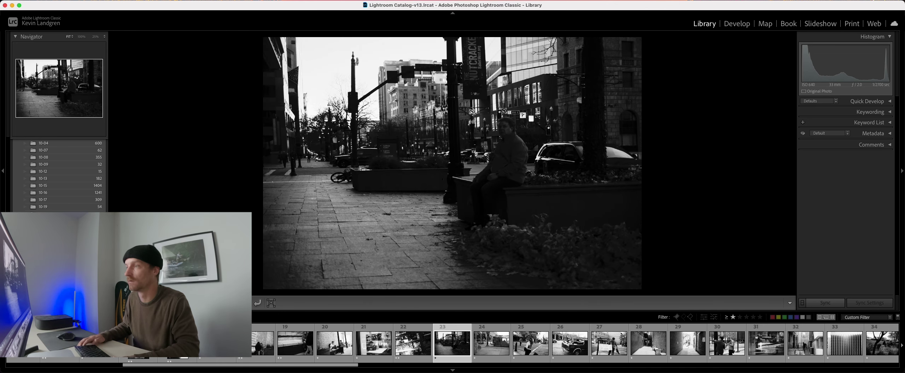
key(Right)
key(2)
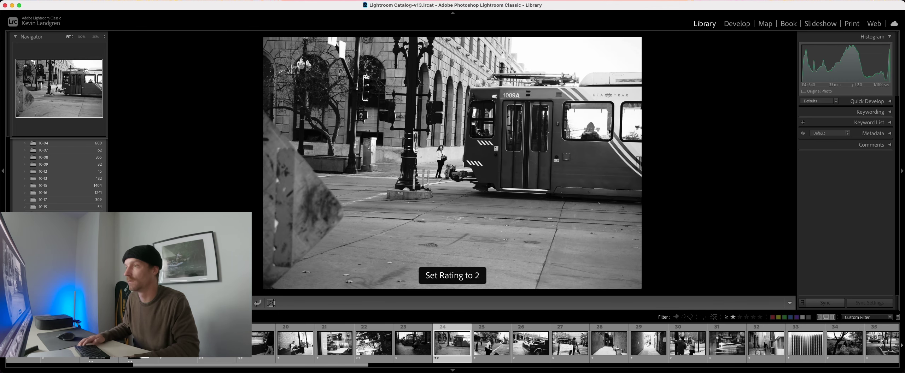
- Review frames 25 to 28, checking the pickup truck up close, and rate frame 29 of the narrow alley two stars
key(Right)
key(Right)
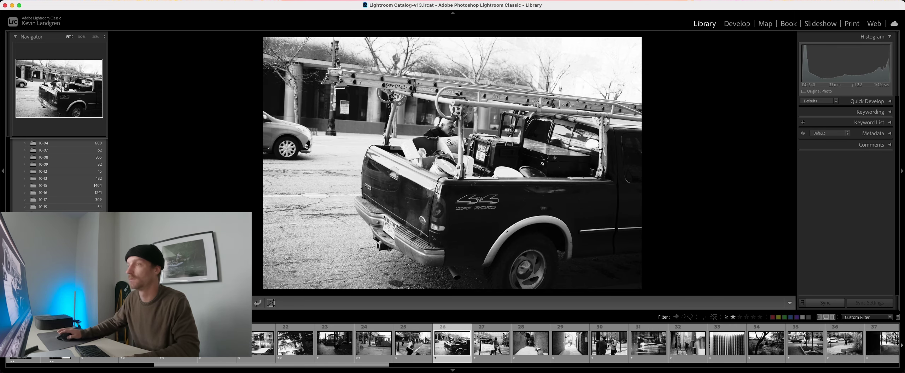
click(503, 209)
click(504, 209)
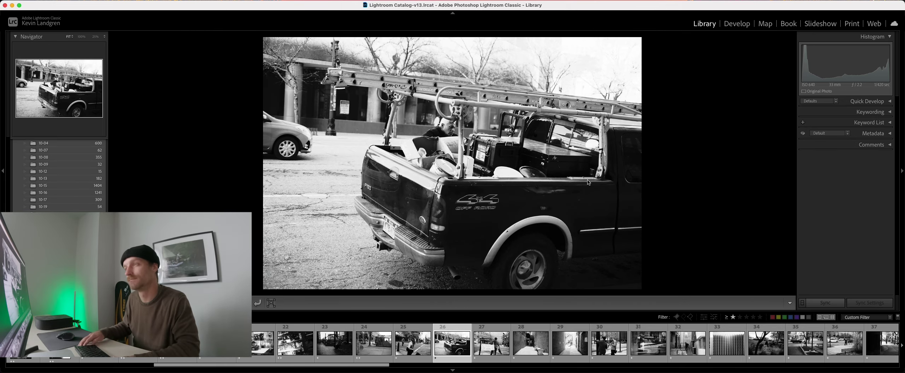
key(Right)
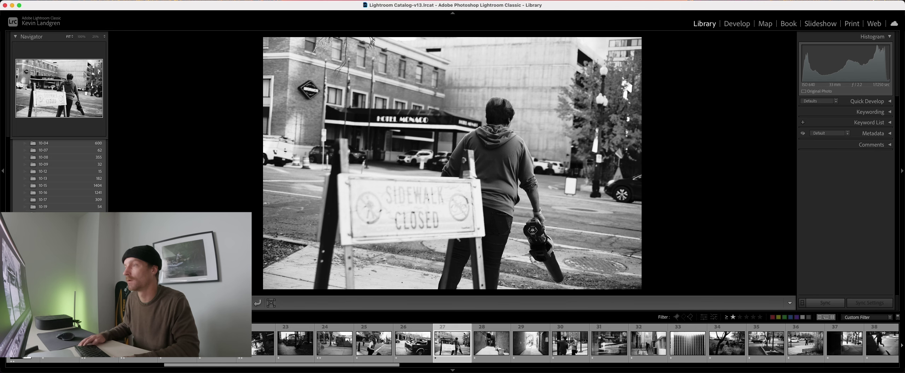
key(Right)
key(Right)
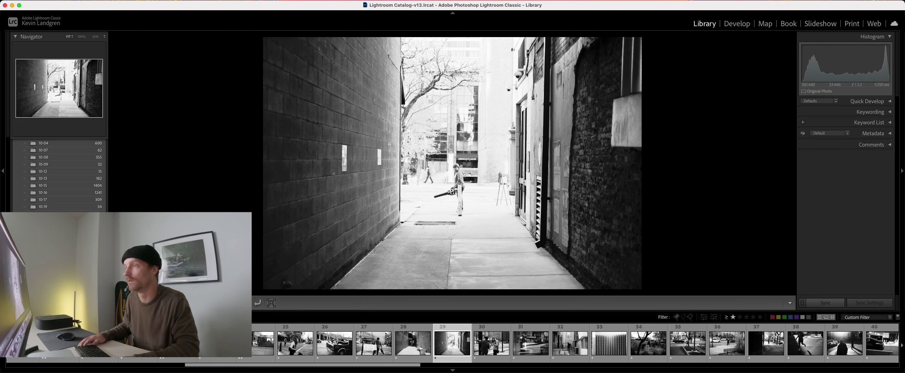
key(2)
- Compare frames 30 and 31 and rate frame 31 of the photographer's window reflection two stars
key(Right)
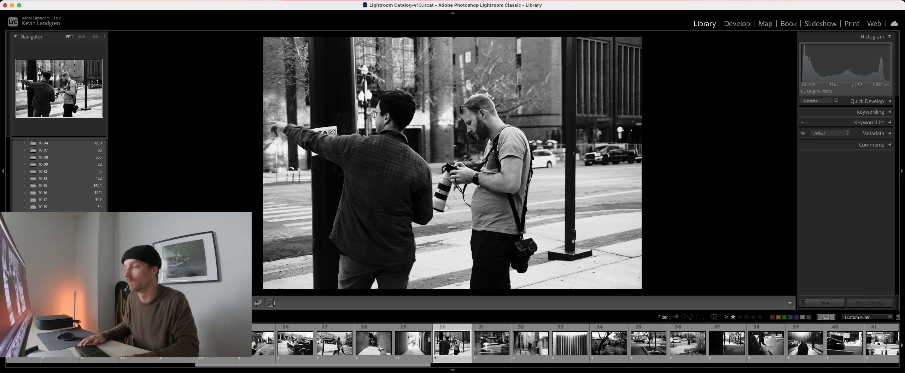
key(Right)
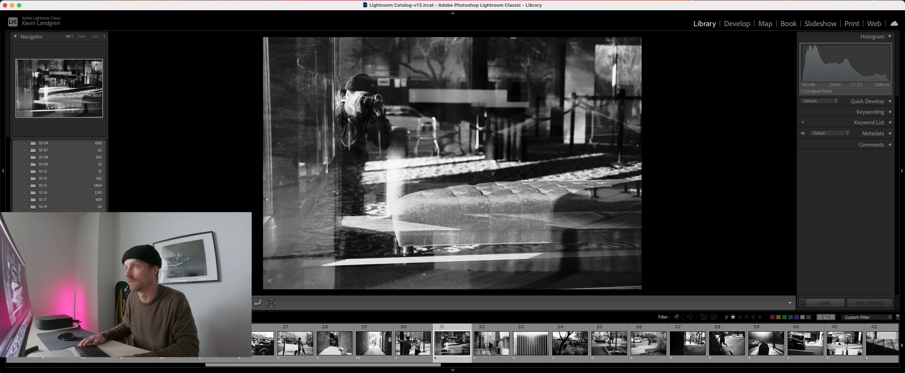
key(2)
key(Left)
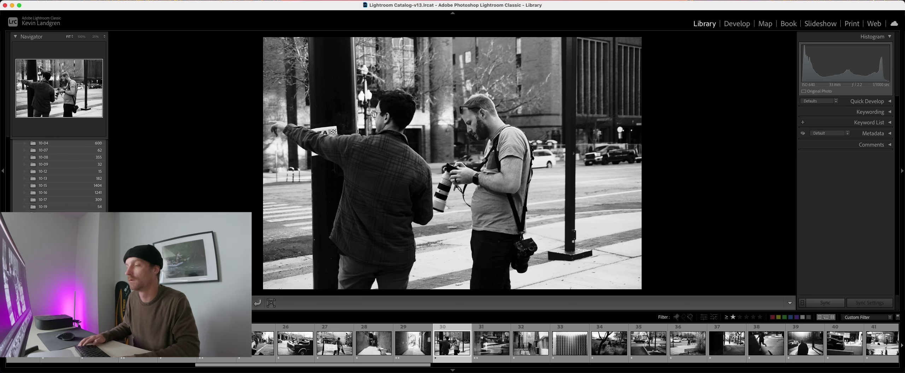
key(Right)
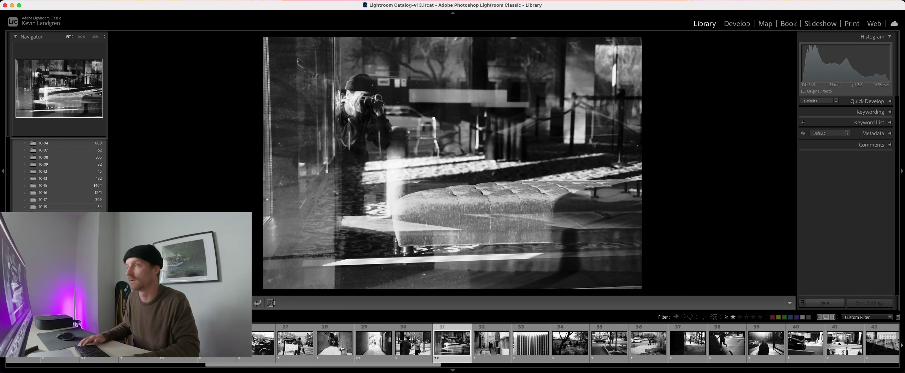
- Rate frame 32 of the ramp between buildings and frame 33 of the vertical fins two stars
key(Right)
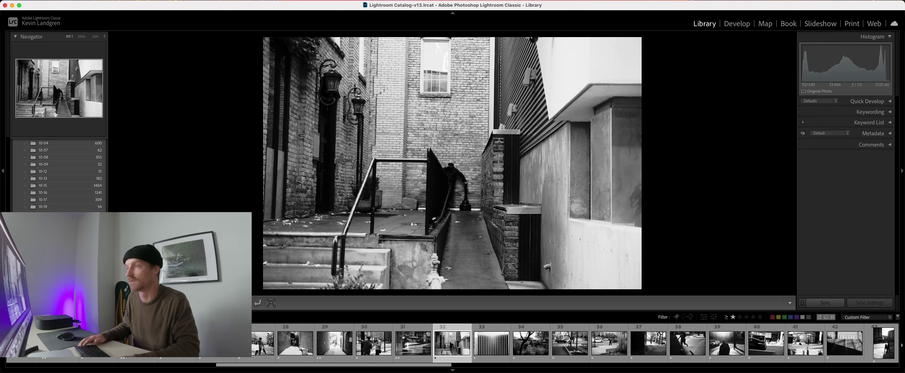
key(2)
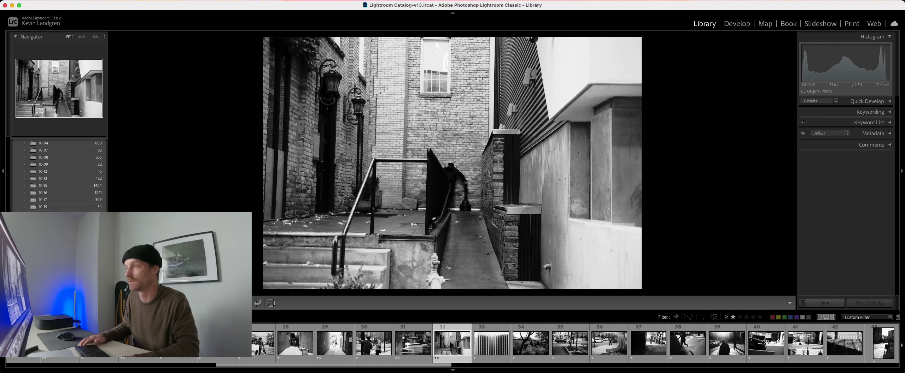
key(Right)
key(2)
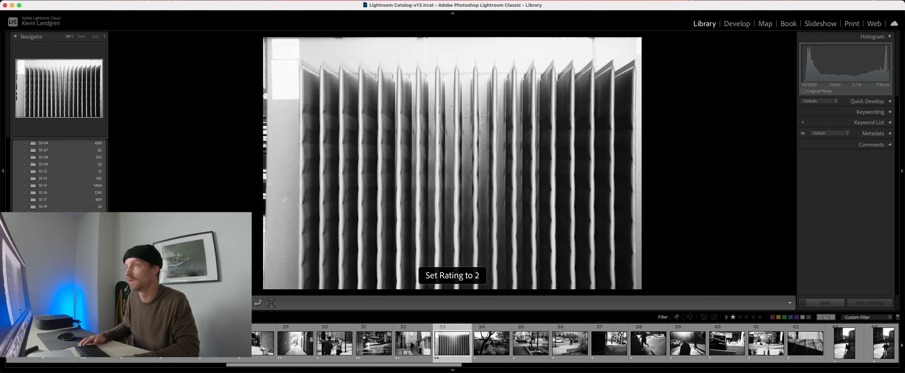
- Review frames 34 to 39 and rate frames 37 and 39 two stars
key(Right)
key(Right)
key(Right)
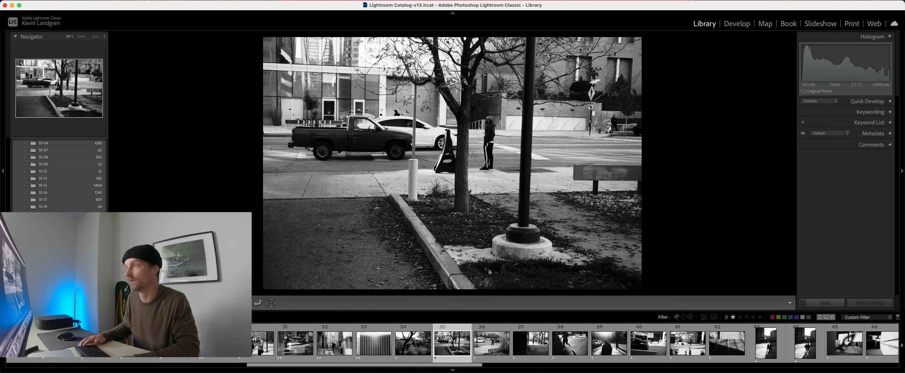
key(Right)
key(2)
key(Right)
key(Right)
key(2)
- Inspect the figure seated beyond the parked black car in frame 40 at 100%
key(Right)
key(Right)
key(Left)
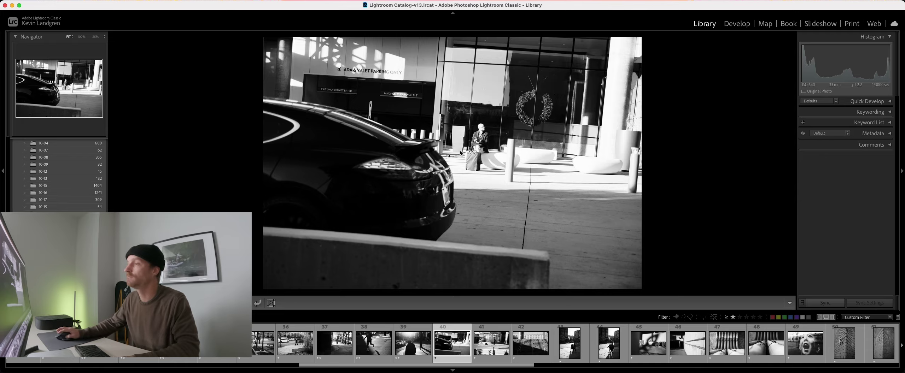
click(480, 158)
click(502, 202)
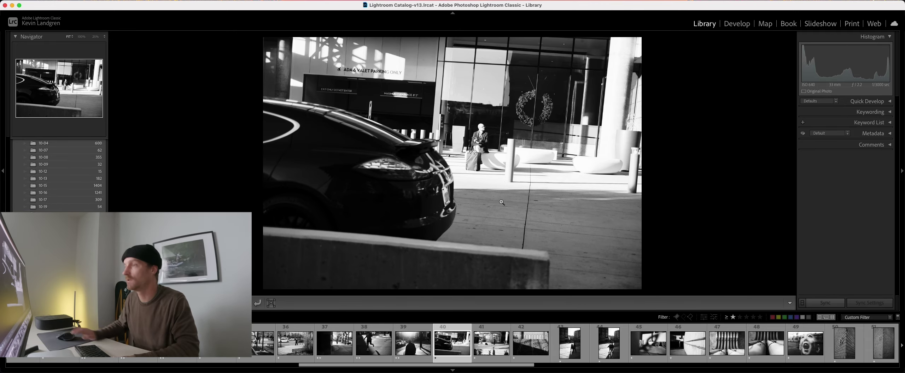
- Rate frame 41 and frame 42 of the shadowed staircase two stars
key(Right)
key(1)
key(Right)
key(1)
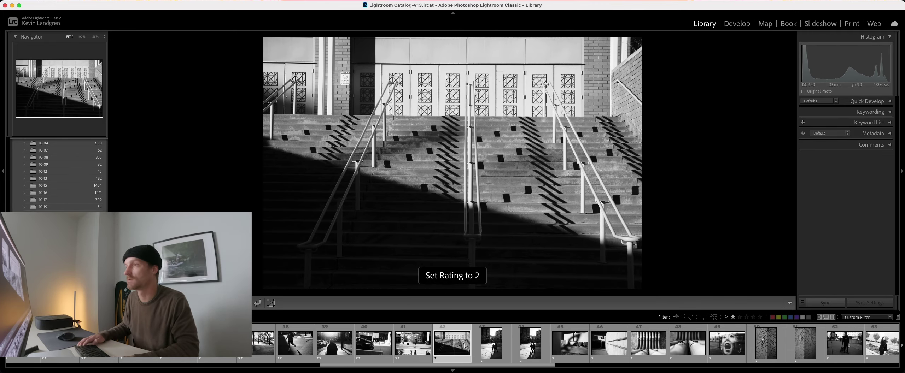
- Compare the two vertical shots of the walking couple, setting frame 43 to one star and frame 44 to two stars
key(Right)
key(1)
key(Right)
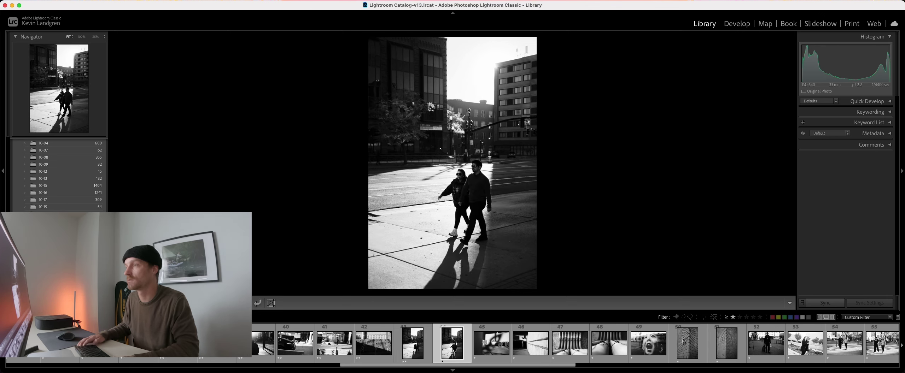
key(1)
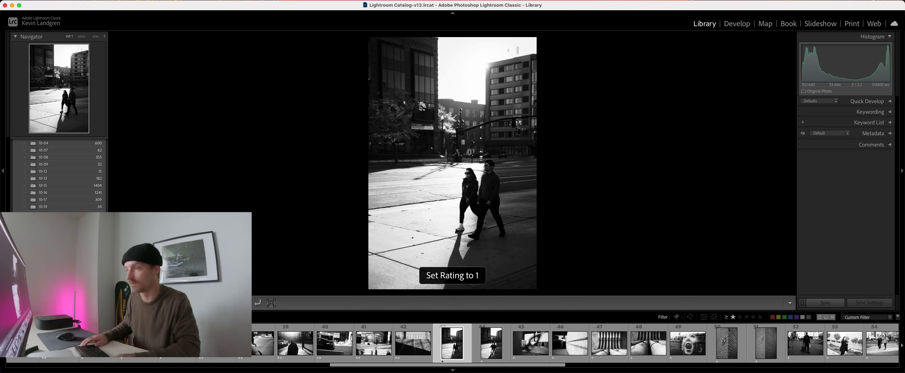
key(2)
key(Right)
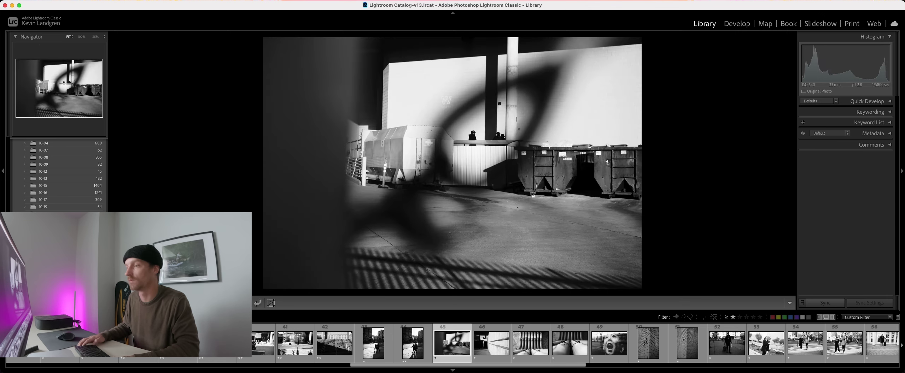
- Rate frames 47 and 48 of the pipes and frame 49 of the open-mouthed face two stars
key(Right)
key(Right)
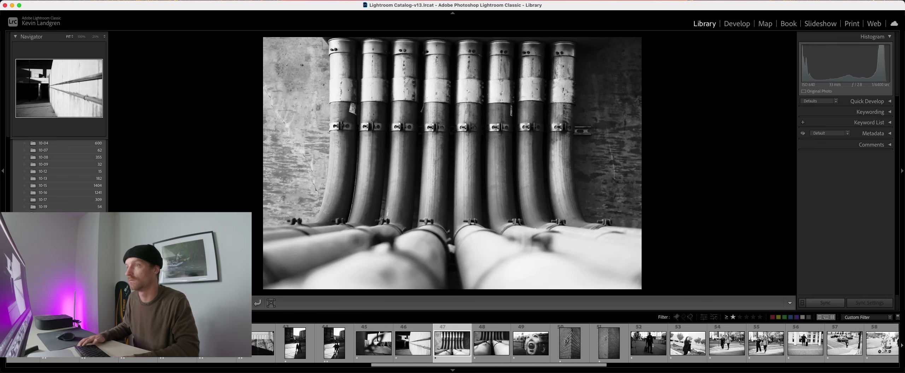
key(2)
key(Right)
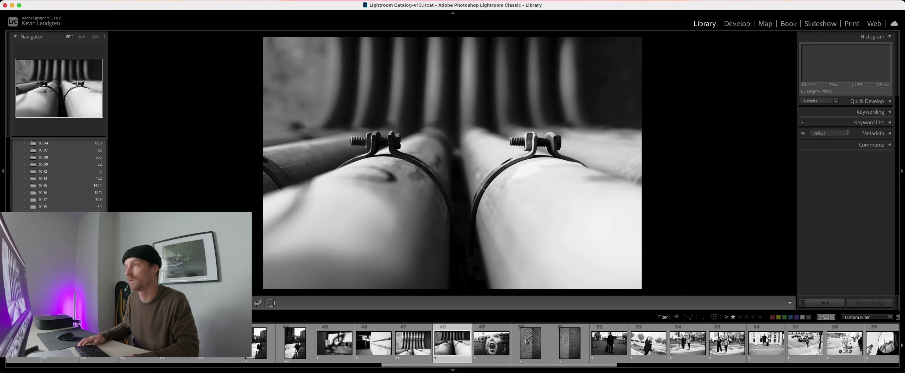
key(2)
key(Right)
key(2)
- Compare the brick wall frames 50 and 51 and rate frame 50 with the number 123 two stars
key(Right)
key(Right)
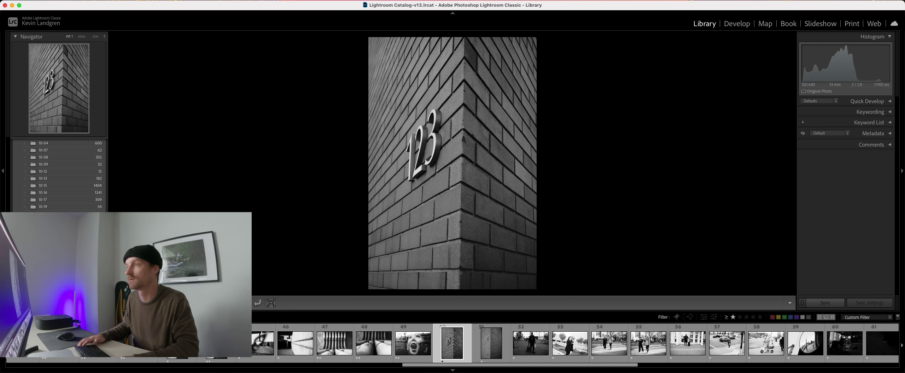
key(Left)
key(2)
- Review frames 52 to 56 and rate frame 55 of the walking pair and frame 56 of the woman with the suitcase two stars
key(Right)
key(Right)
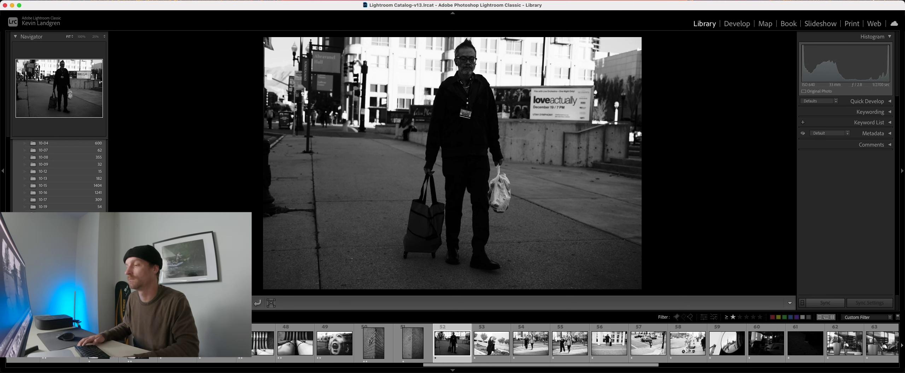
key(Right)
key(Right)
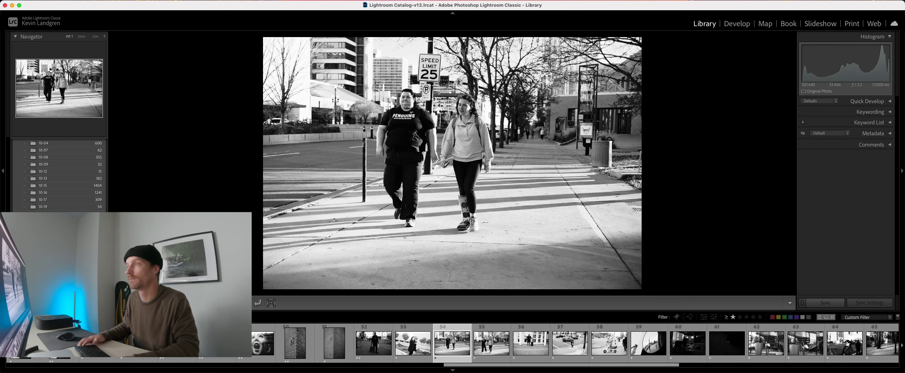
key(Right)
key(Right)
key(Left)
key(1)
key(Right)
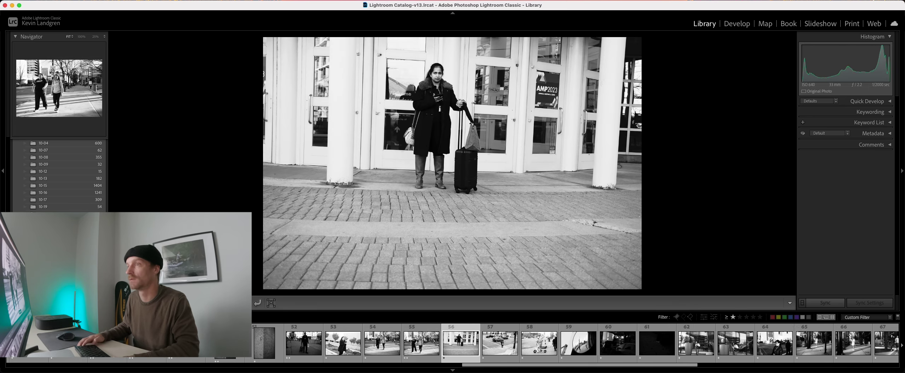
key(2)
- Review frames 57 to 61 and rate frame 62 two stars
key(Right)
key(Right)
key(Left)
key(Right)
key(Right)
key(Right)
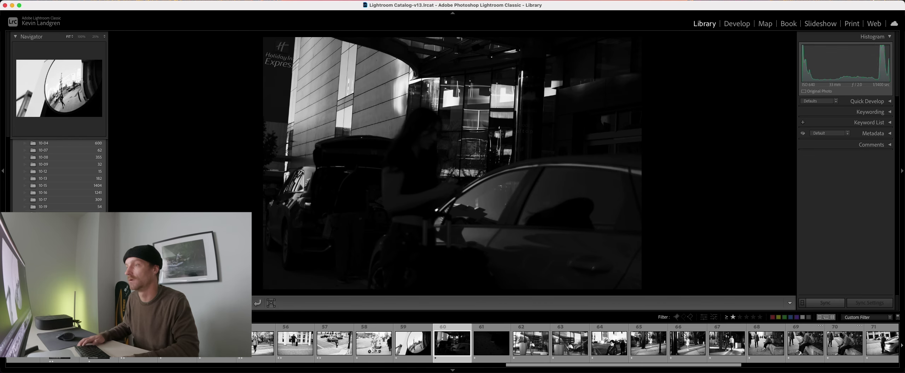
key(Right)
key(Right)
key(2)
- Review frames 61 to 68, including the woman crossing the street, the walking pair and the hooded man on the ledge
key(Right)
key(Right)
key(Left)
key(Right)
key(Right)
key(Left)
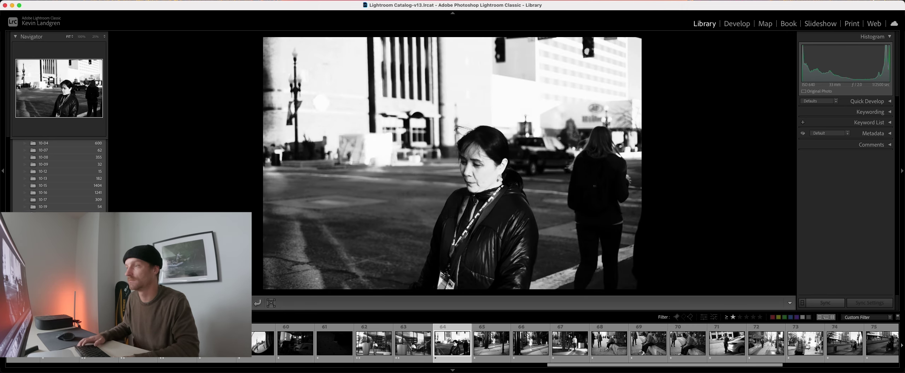
key(Right)
key(Right)
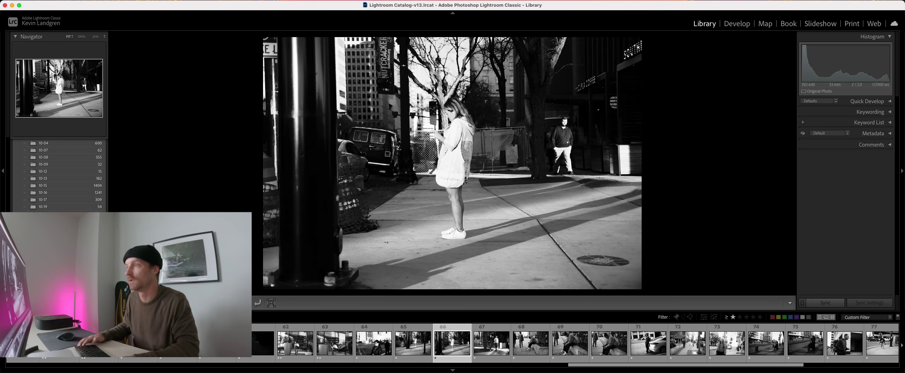
key(Right)
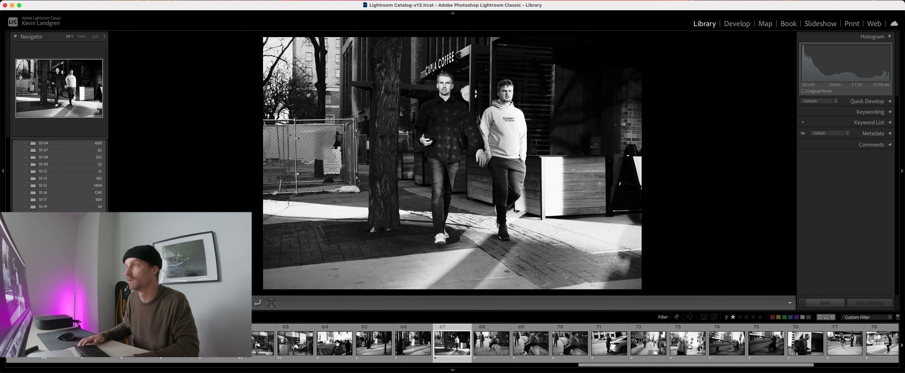
key(Right)
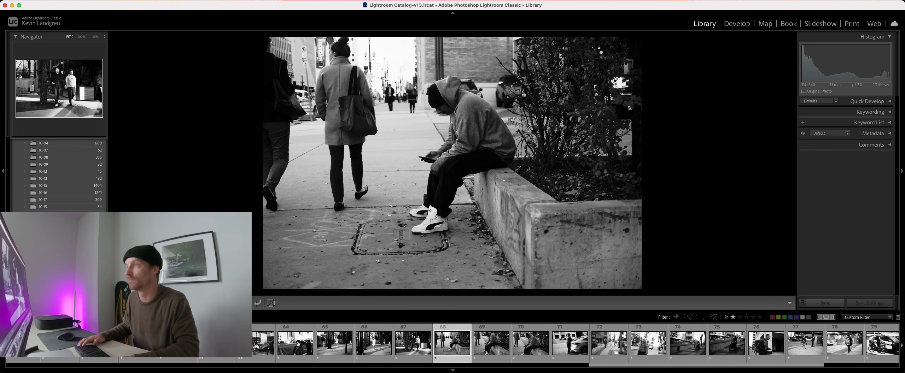
- Compare frames 69 and 70 of the hooded man with his phone and rate frame 69 two stars
key(Right)
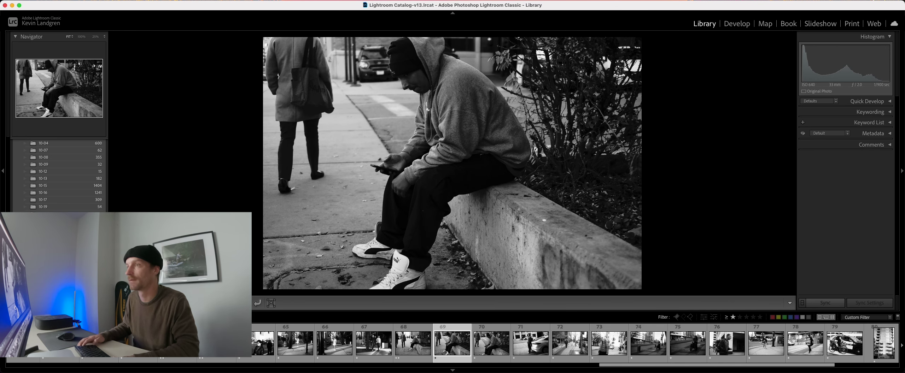
key(Right)
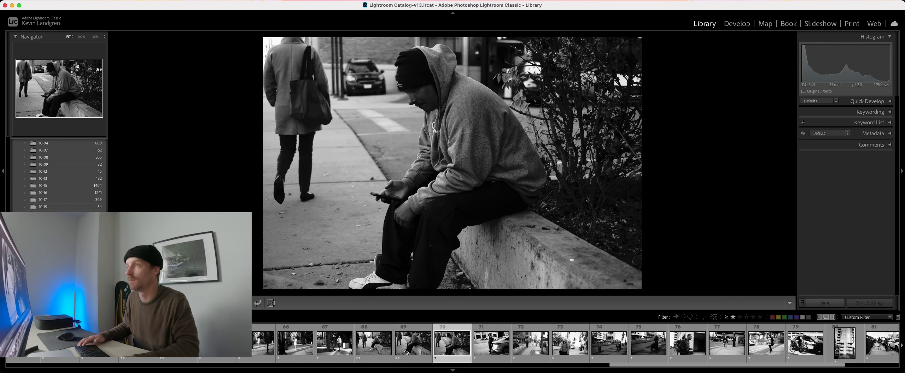
key(2)
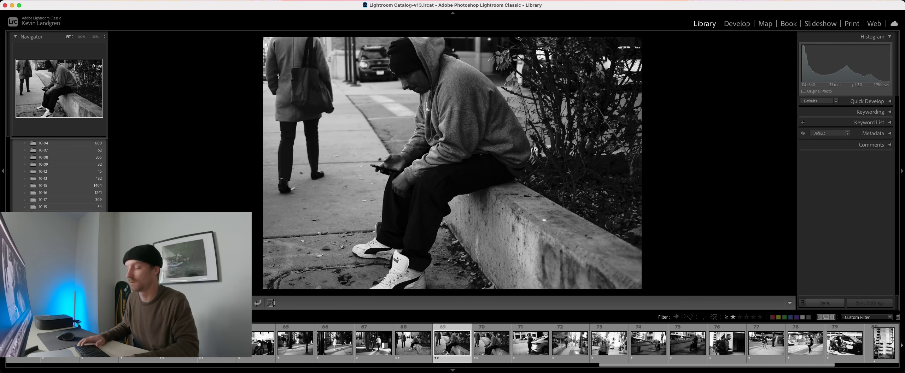
key(1)
key(Right)
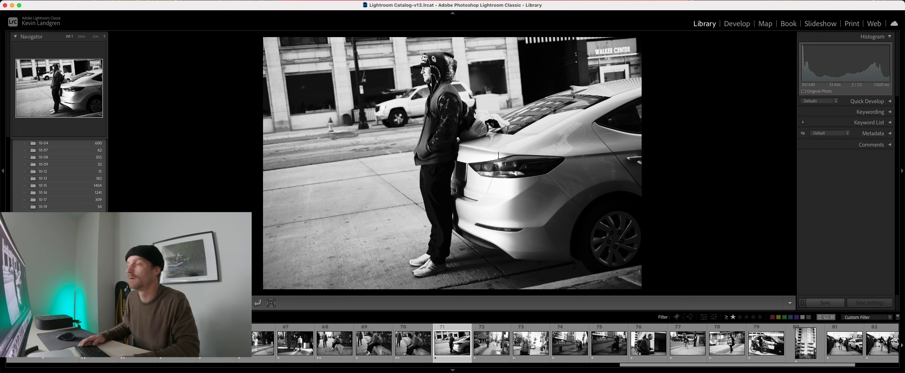
- Rate frames 72 and 73 two stars and review frames 74 and 75
key(Right)
key(2)
key(Right)
key(2)
key(Right)
key(Right)
key(Right)
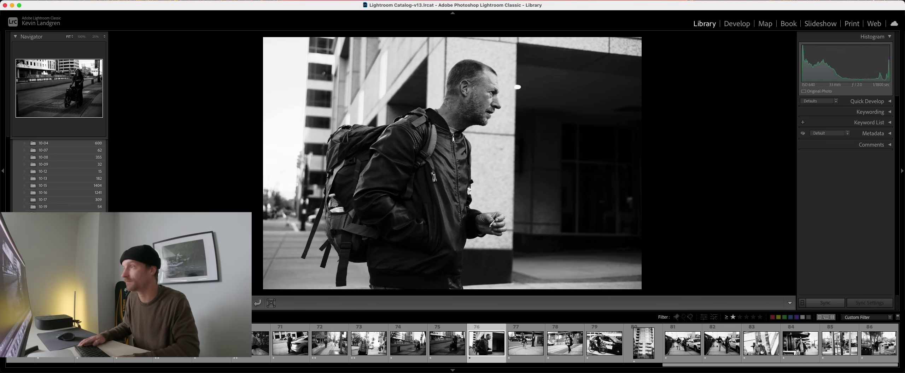
- Rate frame 76 of the man with the backpack, frame 77 of the walking woman and frame 78 two stars
key(2)
key(Right)
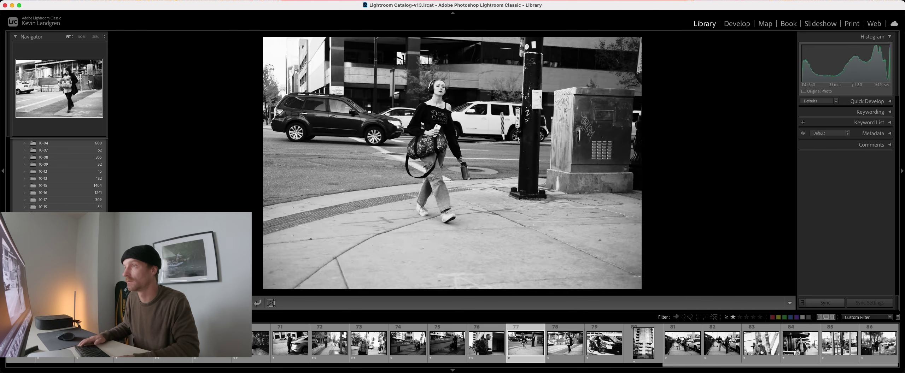
key(2)
key(Right)
key(2)
key(Right)
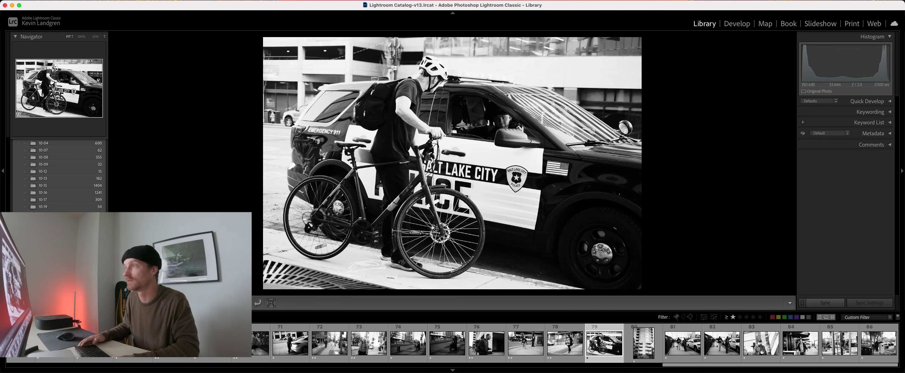
- Rate frame 79 of the cyclist at the police car and frames 80 to 82 two stars
key(2)
key(Right)
key(2)
key(Right)
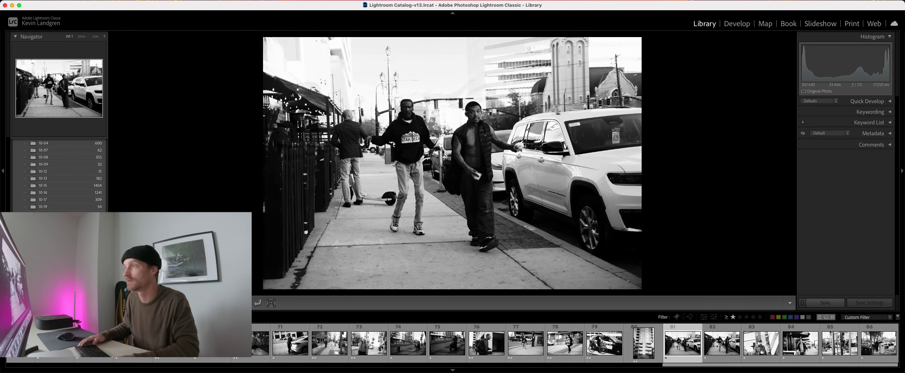
key(2)
key(Right)
key(2)
key(Right)
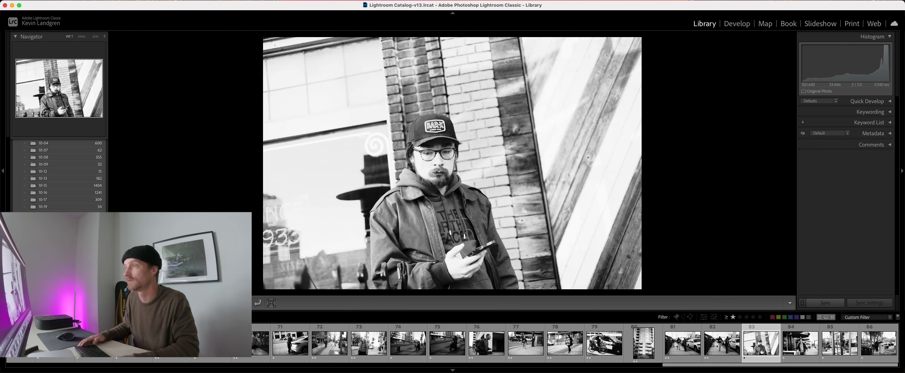
- Review frames 83 to 86 and rate frame 84 two stars
key(Right)
key(Right)
key(Left)
key(2)
key(Right)
key(Right)
key(Left)
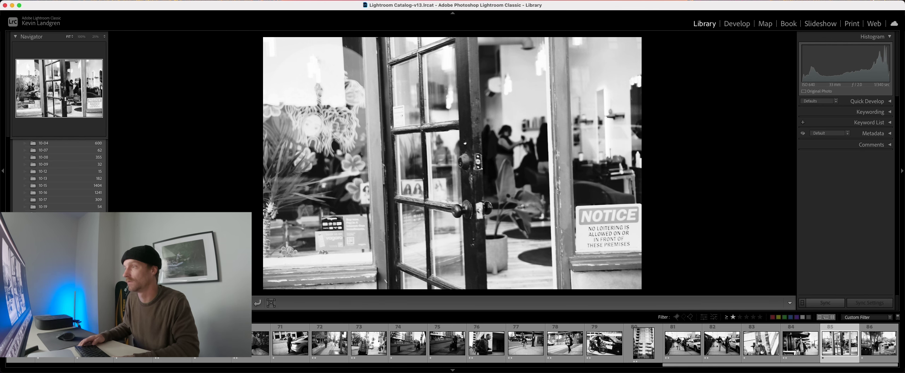
key(Right)
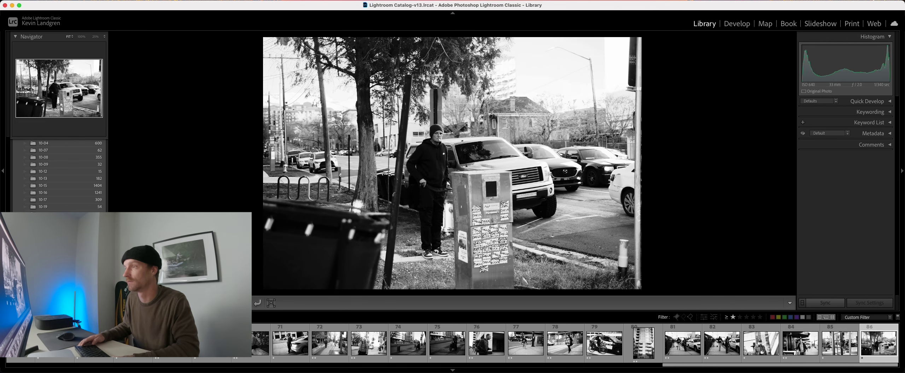
- Filter the photos to two stars and up and open the fence and puddle reflection photo in Develop
click(741, 318)
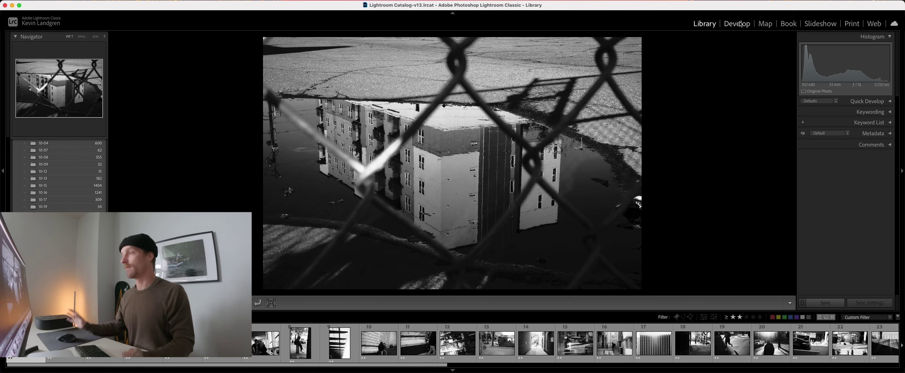
click(741, 24)
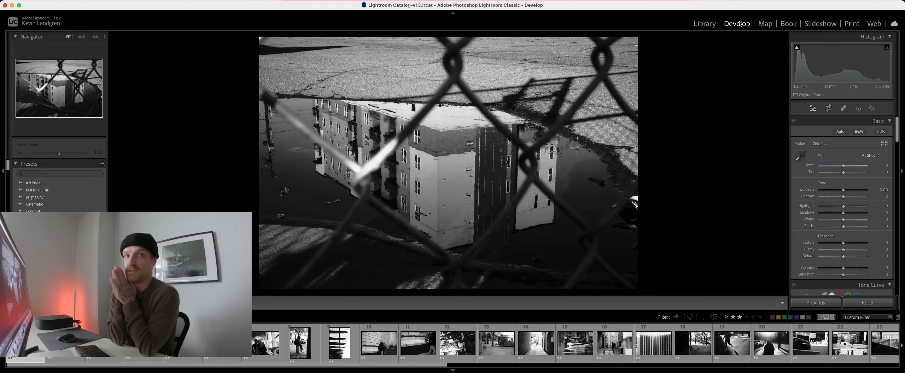
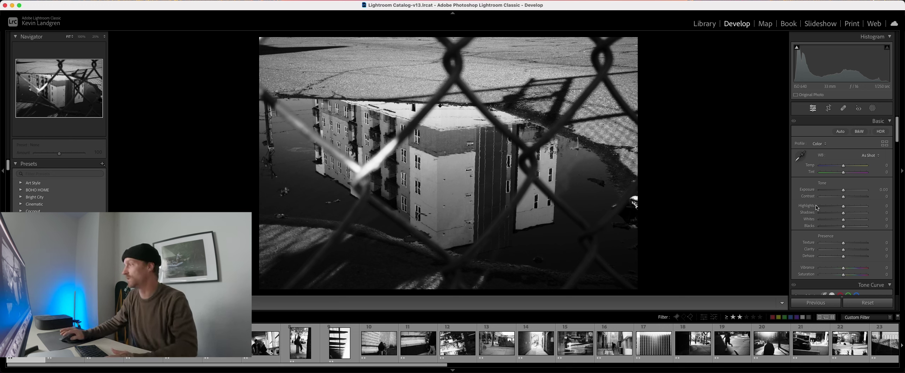
- Set the reflection photo's Contrast to +78, Highlights to +13, Shadows to -42, Whites to +48 and Blacks to -48
drag(850, 198, 863, 197)
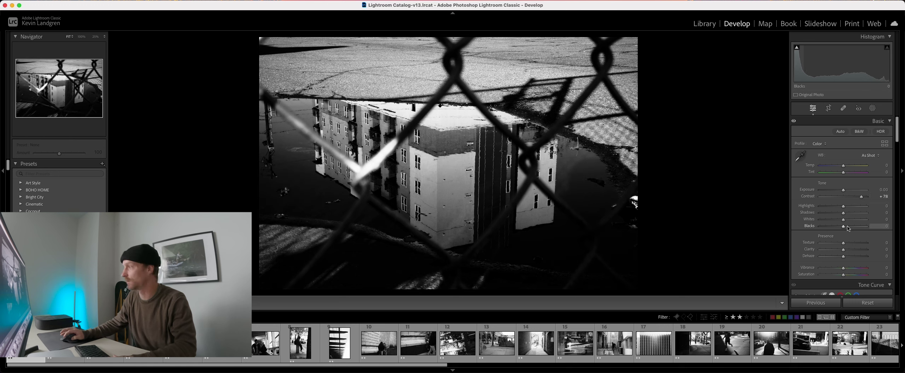
drag(844, 228, 847, 209)
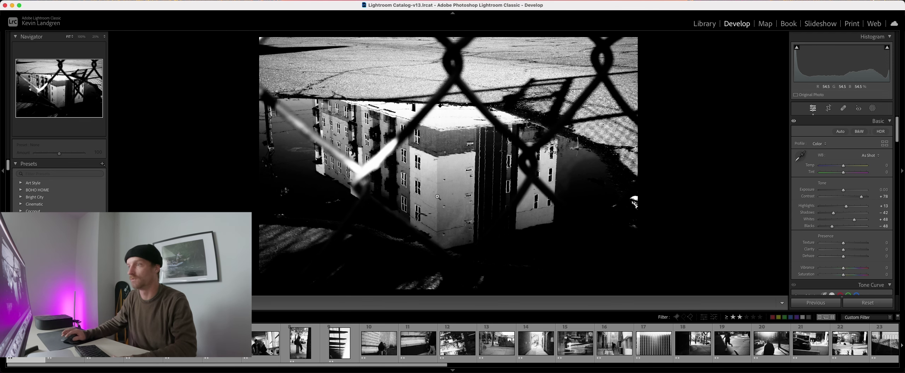
- Straighten the cyclist photo to an angle of -2.89 with the crop tool
key(Right)
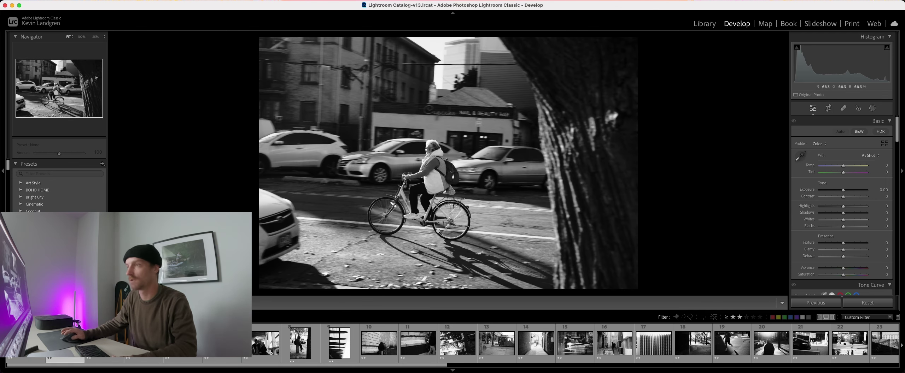
click(833, 111)
drag(707, 157, 671, 166)
drag(520, 161, 543, 146)
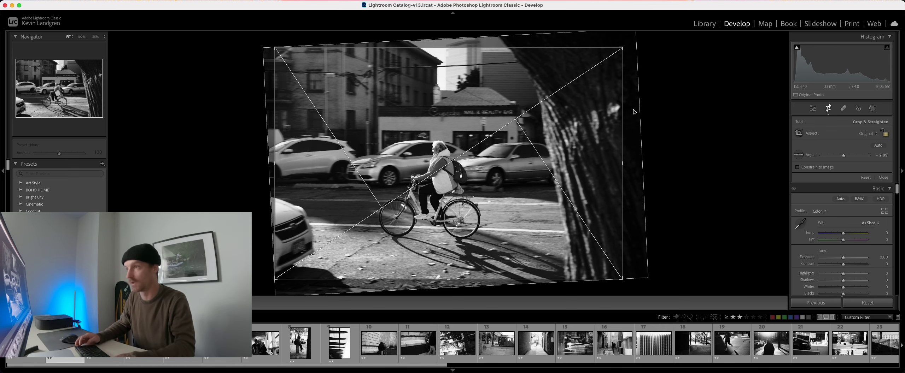
- Turn off the photo filter and reselect frame 20, the straightened cyclist photo
key(0)
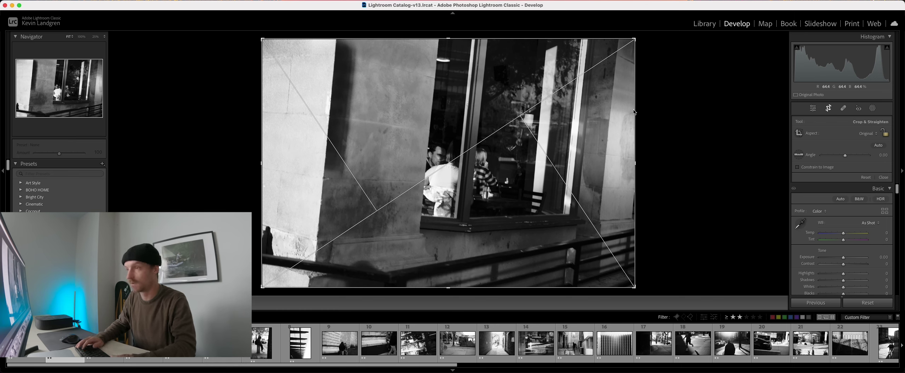
click(733, 317)
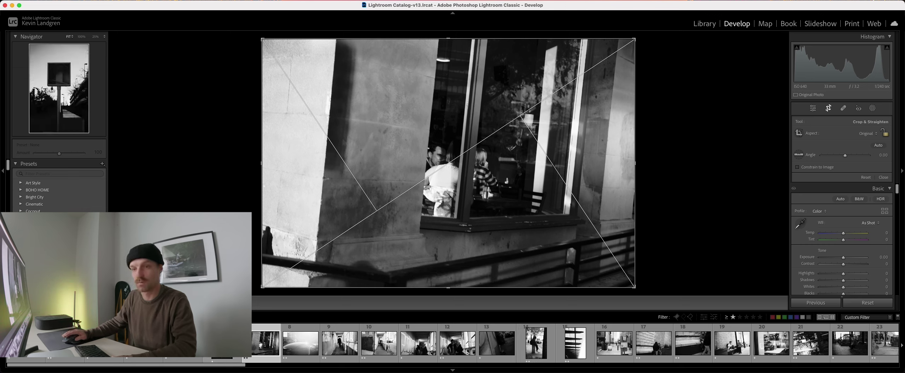
click(733, 320)
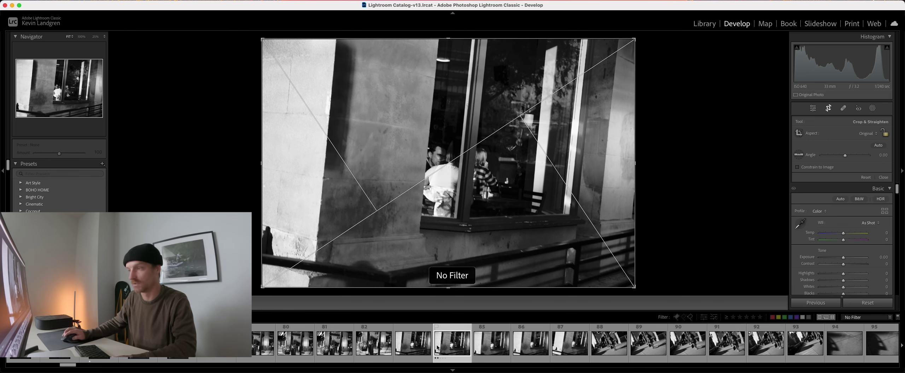
scroll(438, 348, up, 15)
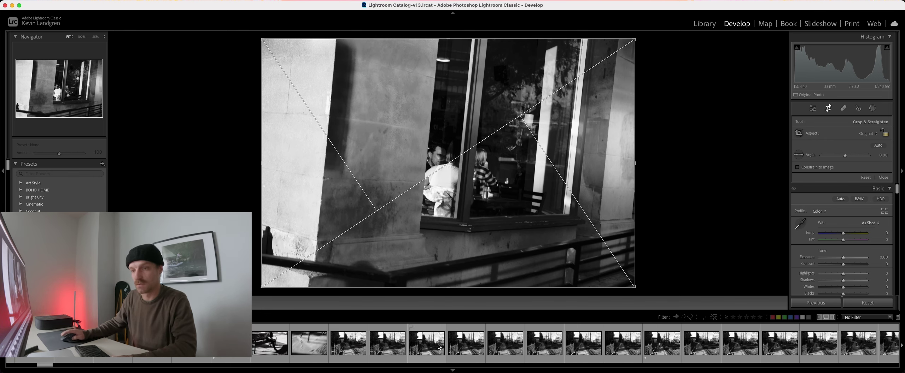
scroll(439, 347, up, 10)
click(414, 348)
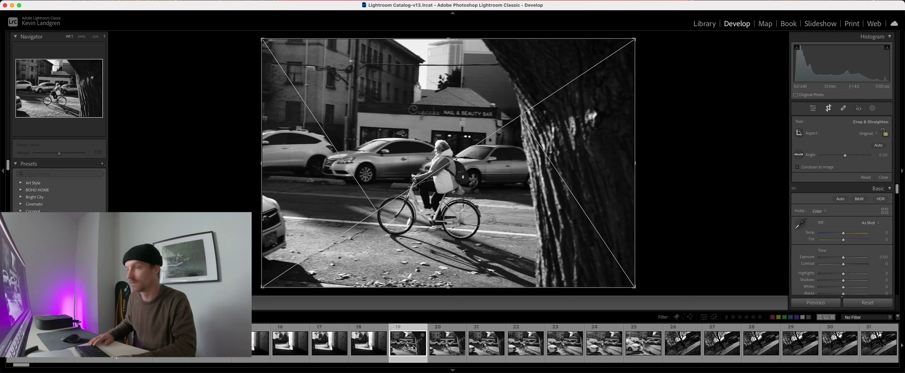
click(447, 345)
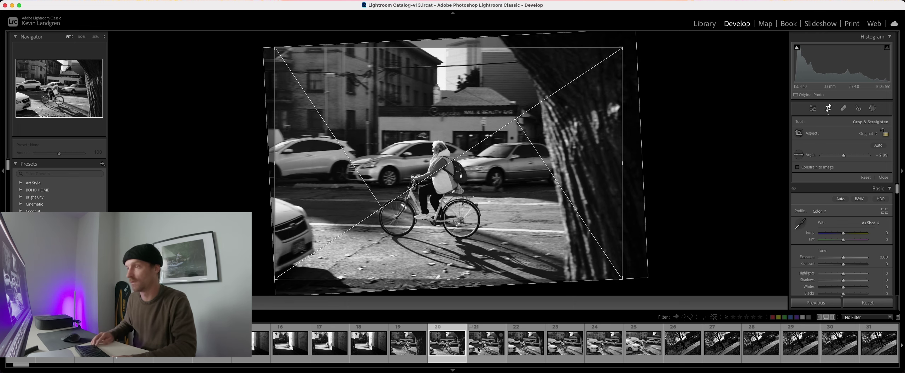
- Close the crop, compare cyclist frames 19 and 20 and rate frame 20 two stars
click(828, 109)
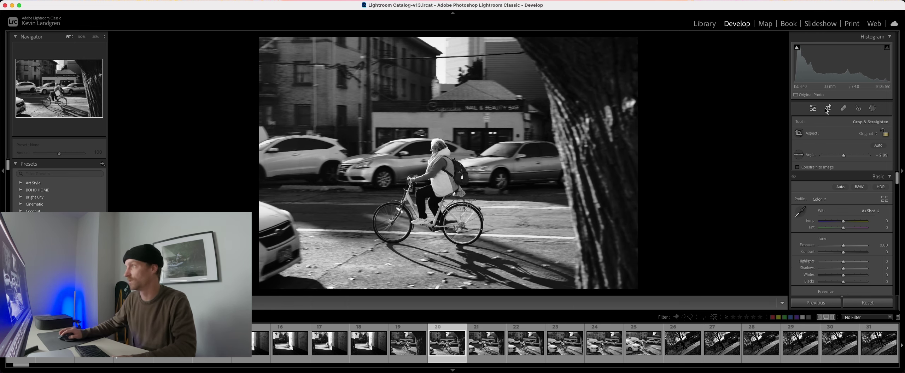
key(backslash)
key(Left)
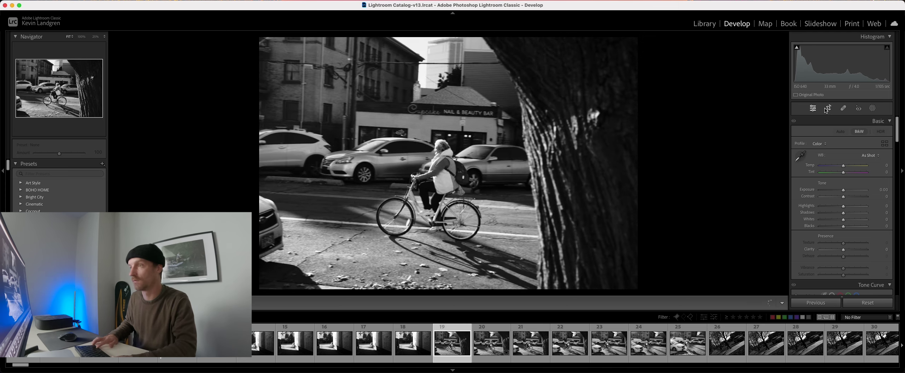
key(2)
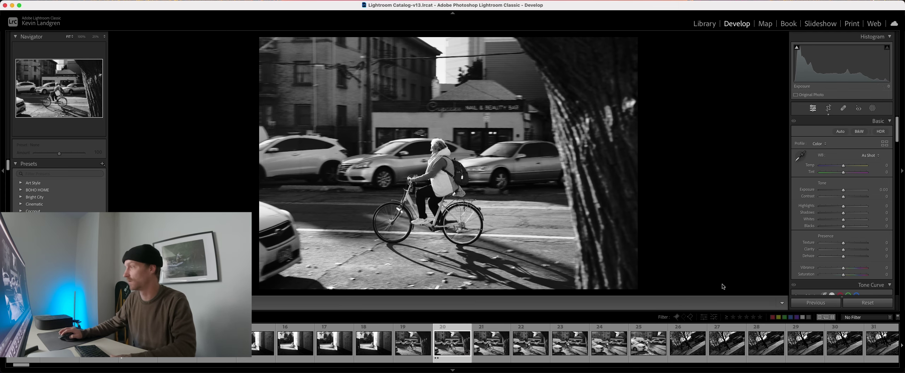
- Reapply the two-star filter and return to the straightened cyclist photo
click(740, 318)
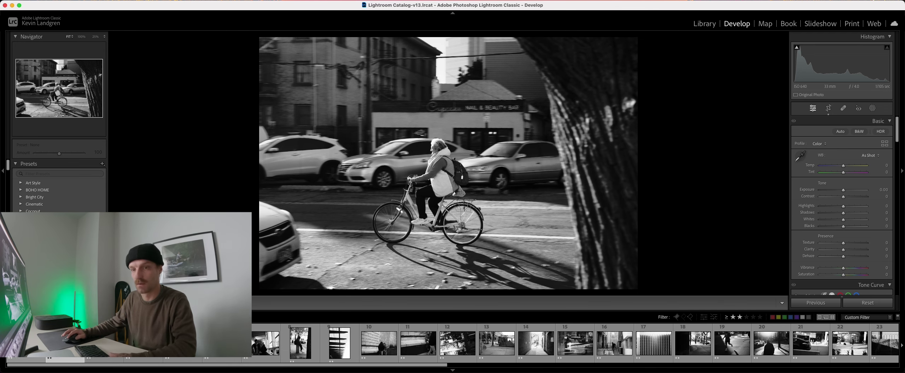
key(Left)
key(Right)
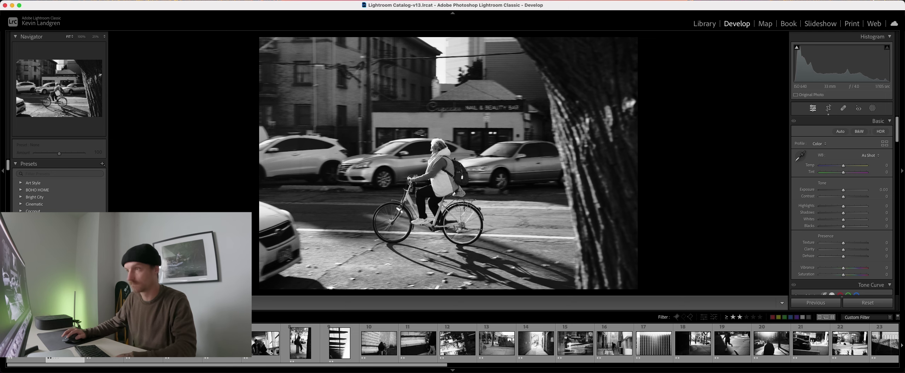
- Open the crop on the cyclist photo, search the web in Safari for "change crop overly lightrom", and return to Lightroom
click(825, 112)
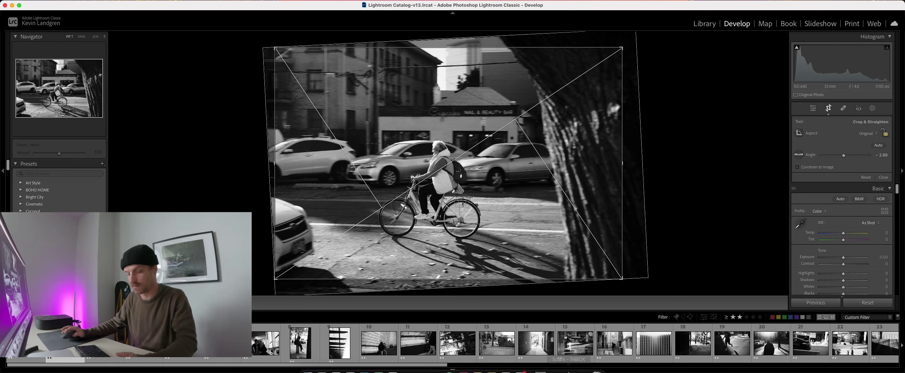
mouse_move(359, 371)
click(335, 368)
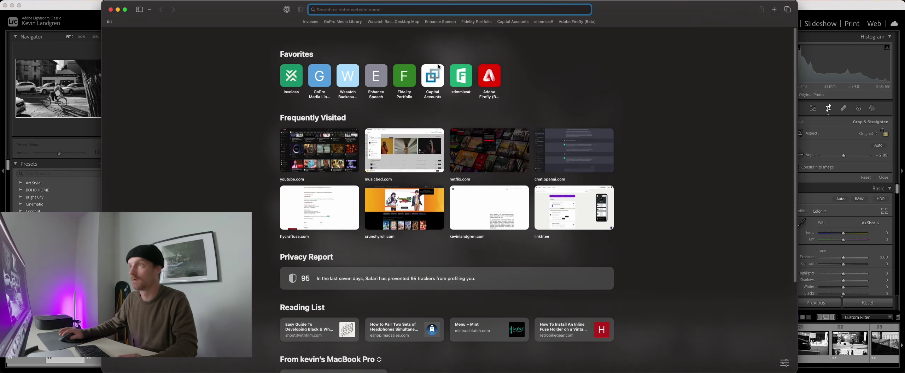
text(change )
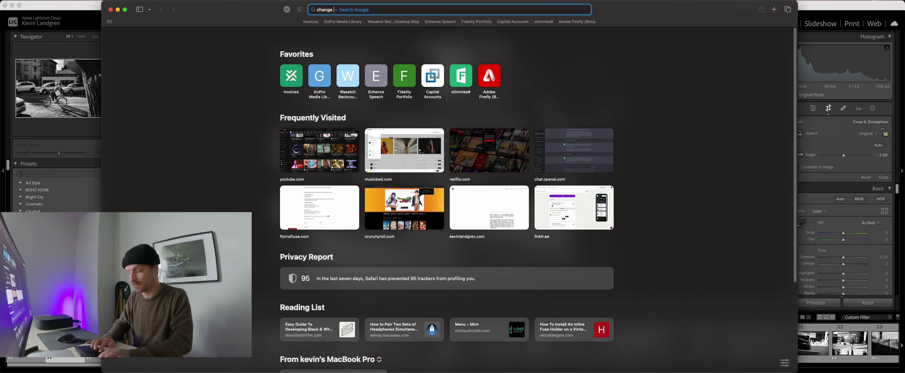
text(crop overly)
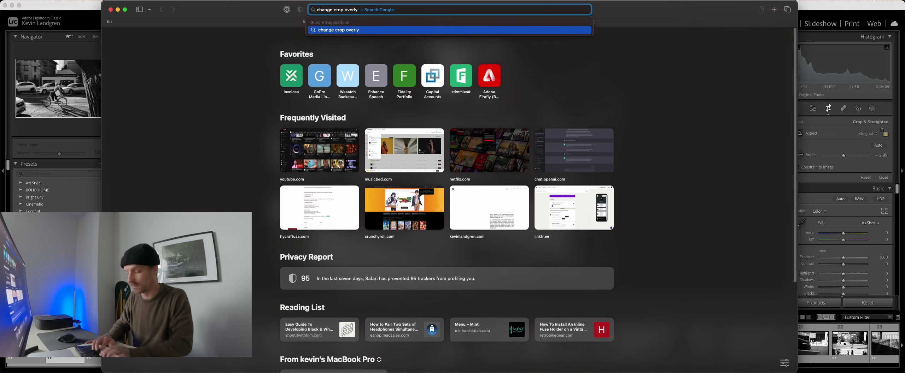
text( lightroom)
key(Return)
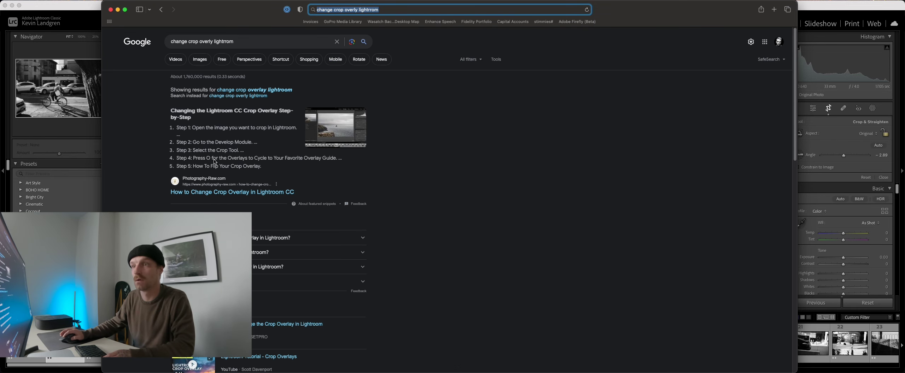
click(110, 10)
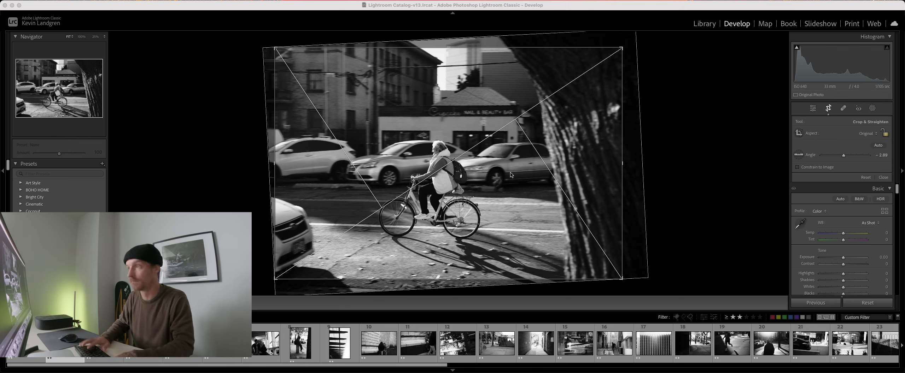
- Cycle through the crop guide overlays on the cyclist photo and choose the golden-ratio grid
click(491, 8)
key(o)
key(o)
key(o)
key(o)
key(o)
key(o)
key(o)
key(o)
key(o)
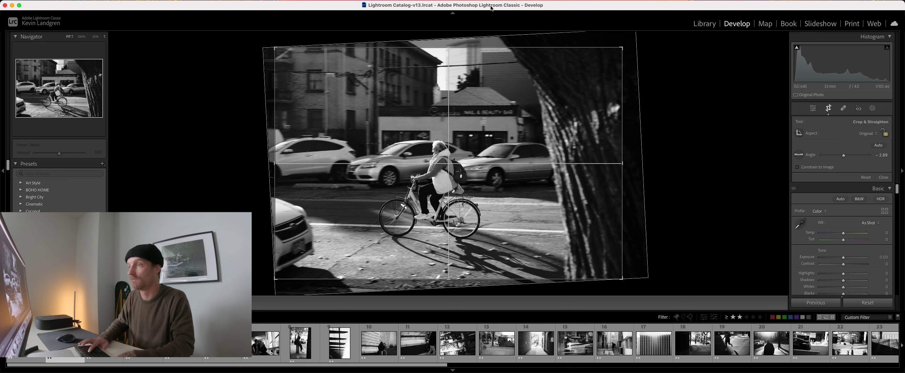
key(o)
key(o)
key(o)
key(o)
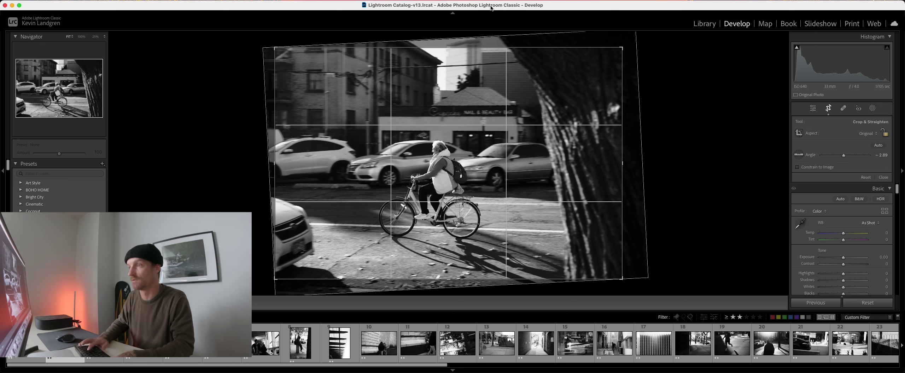
key(o)
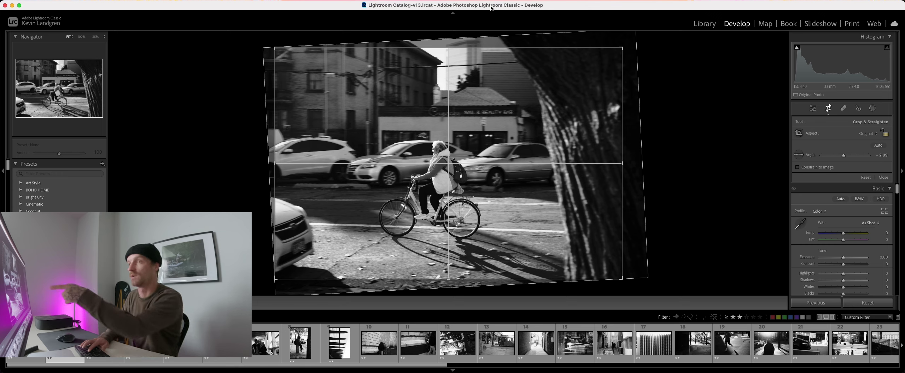
key(o)
key(o)
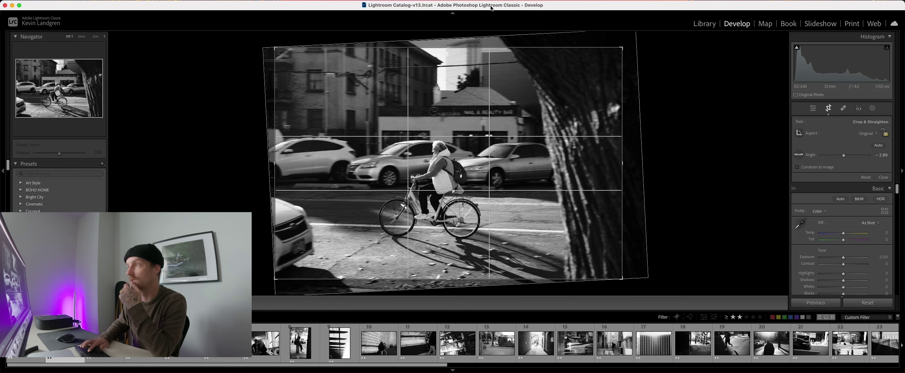
- Crop the cyclist photo tighter to a custom ratio, placing the cyclist near the left vertical guide
drag(622, 47, 590, 80)
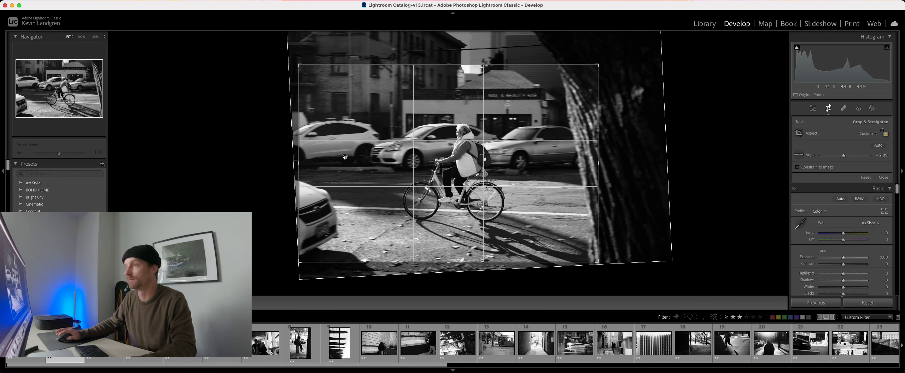
drag(299, 161, 340, 162)
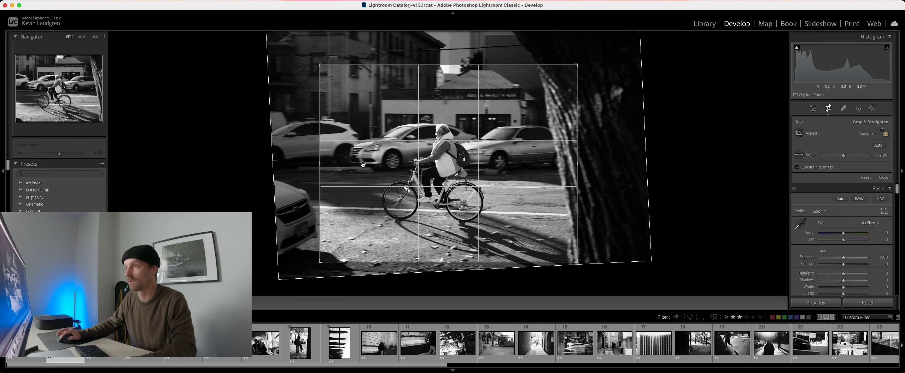
drag(577, 163, 601, 164)
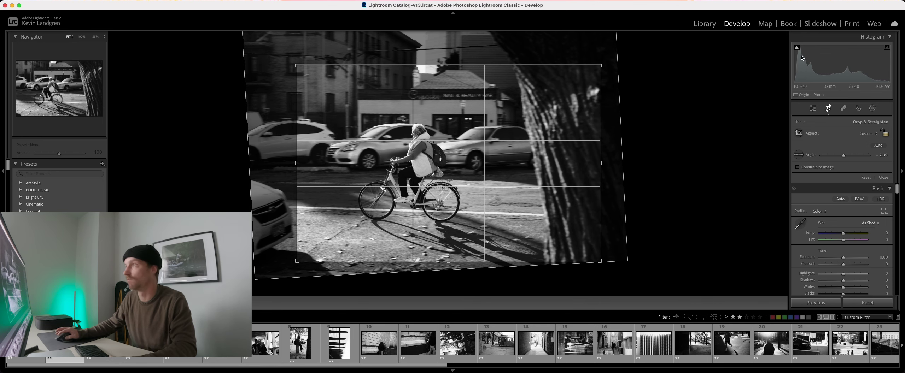
click(829, 109)
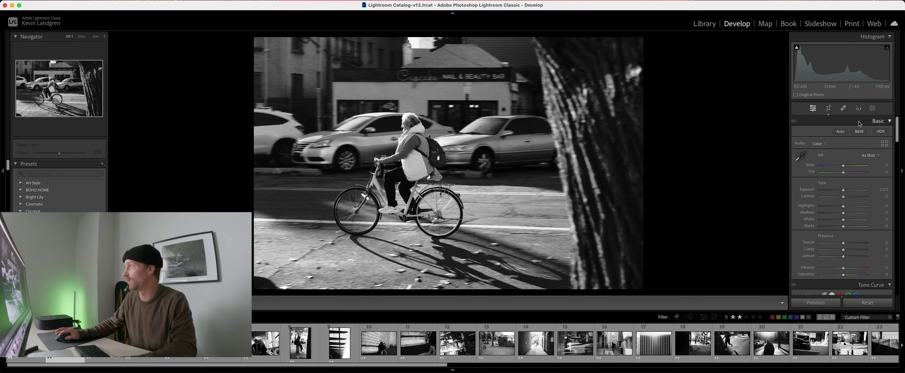
- Add a linear gradient mask fading in from the tree side of the cyclist photo and lower its exposure to about -2.72
click(871, 109)
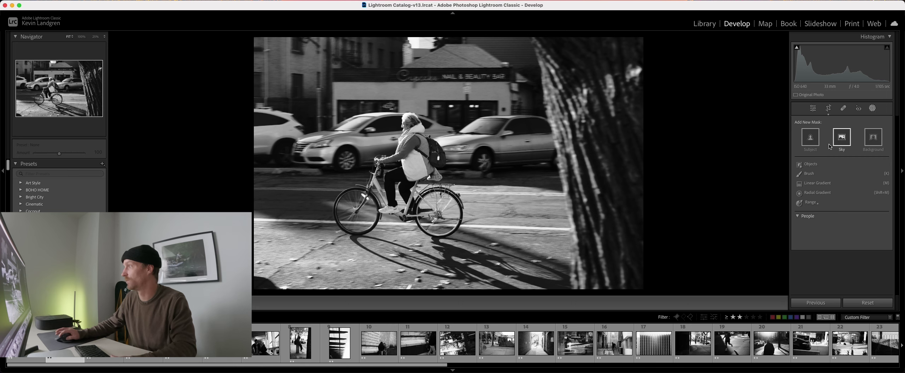
click(820, 183)
drag(587, 160, 324, 159)
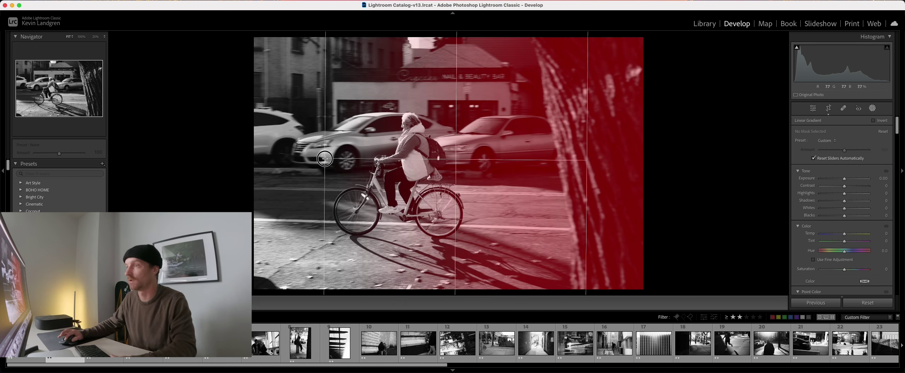
drag(844, 178, 829, 178)
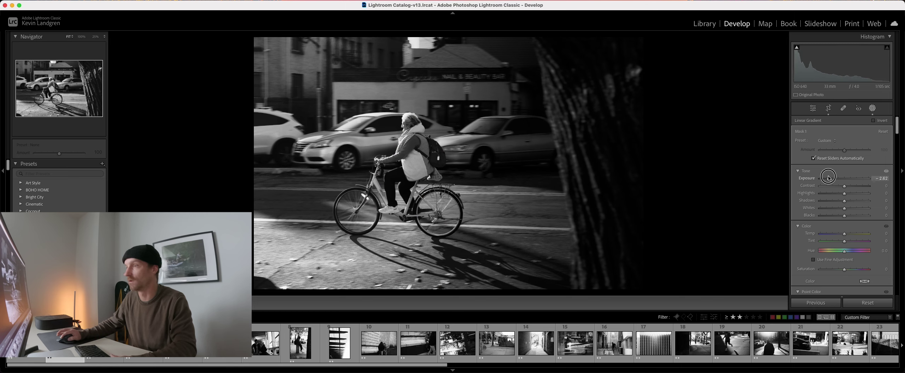
- Add a second linear gradient mask fading from the left of the cyclist photo and raise its exposure
click(747, 47)
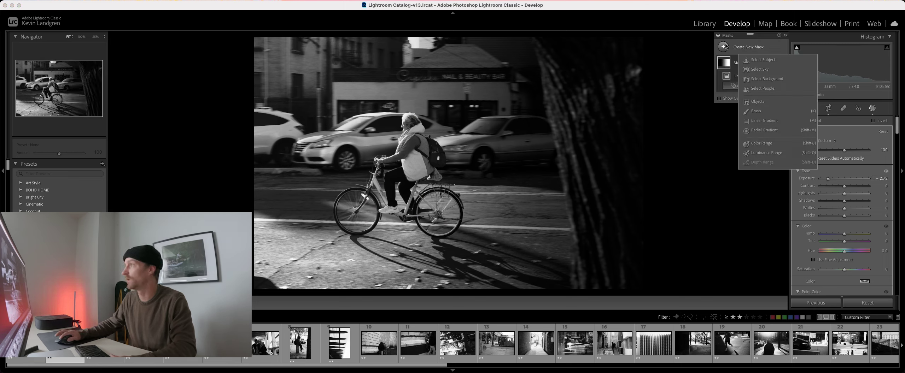
click(765, 121)
drag(337, 158, 480, 153)
drag(844, 179, 857, 189)
click(875, 109)
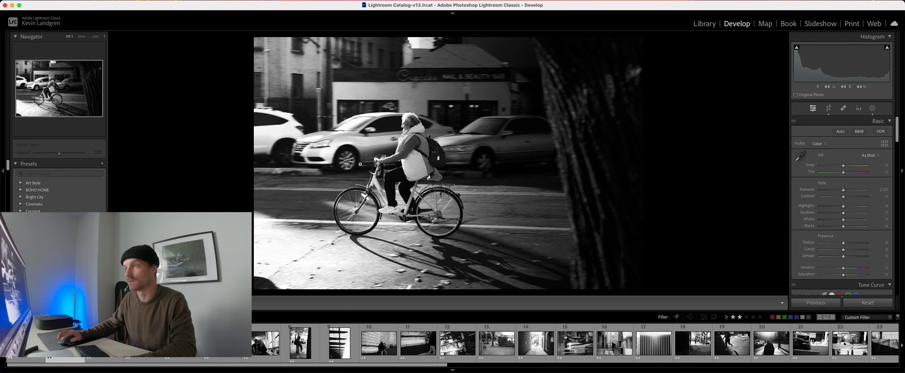
- Set the cyclist photo's Contrast to +53, Highlights to -6, Shadows to -38, Whites to +43 and Blacks to -20
drag(848, 198, 854, 199)
drag(840, 226, 842, 208)
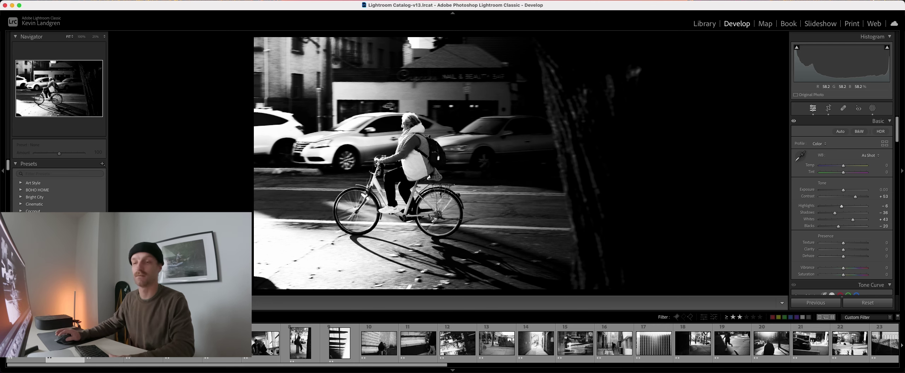
- Select the photo of people in the café window and straighten it to an angle of -5.89
click(104, 341)
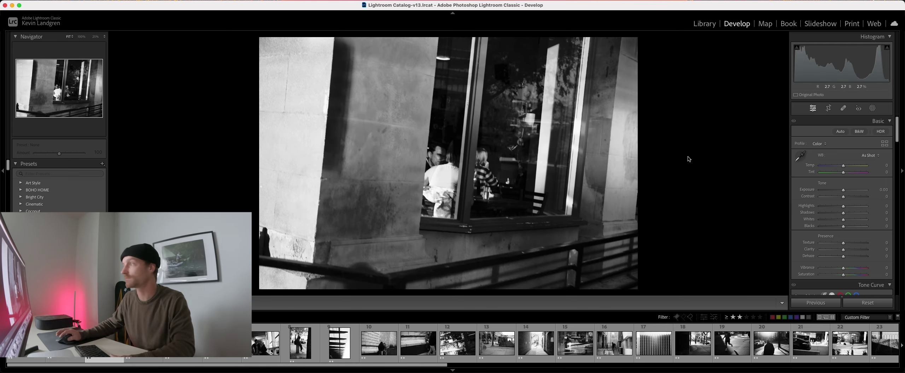
drag(490, 178, 495, 226)
click(828, 109)
drag(675, 172, 685, 143)
- Crop the window photo tighter to a custom ratio, cutting off the bright wall edge and trimming the window side
drag(601, 49, 587, 63)
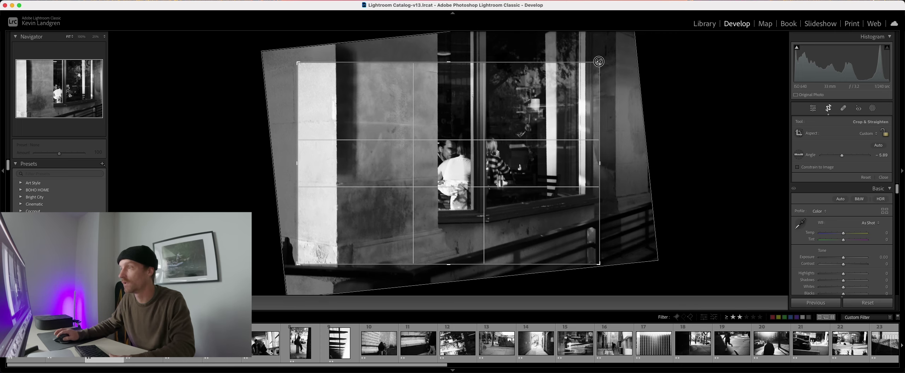
drag(297, 163, 317, 162)
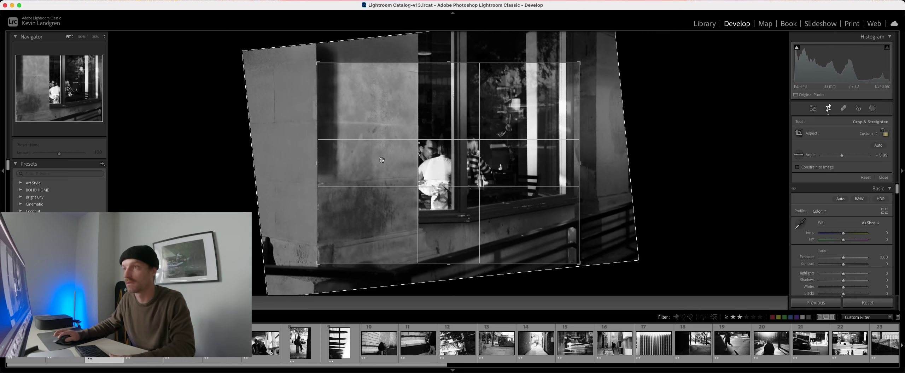
drag(573, 161, 571, 163)
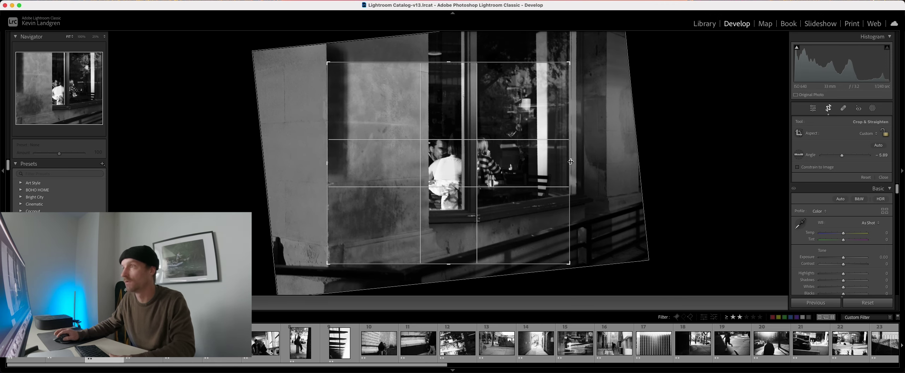
click(826, 109)
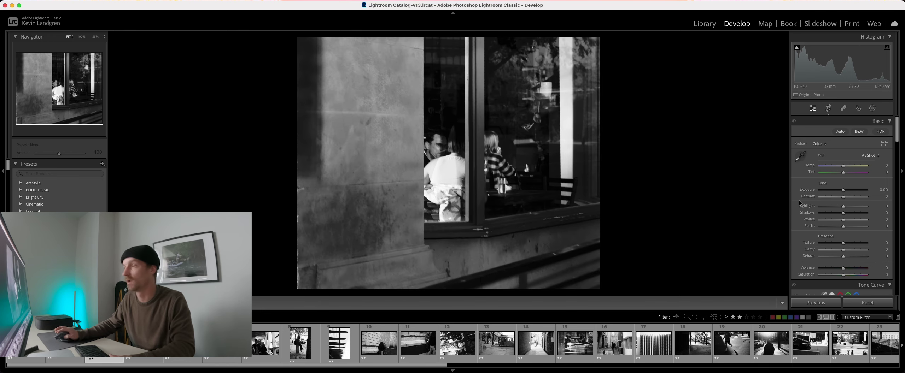
click(832, 106)
drag(329, 167, 329, 168)
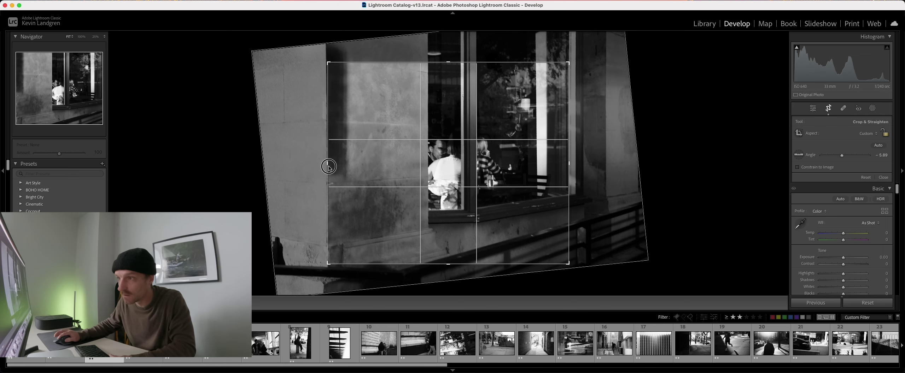
click(828, 108)
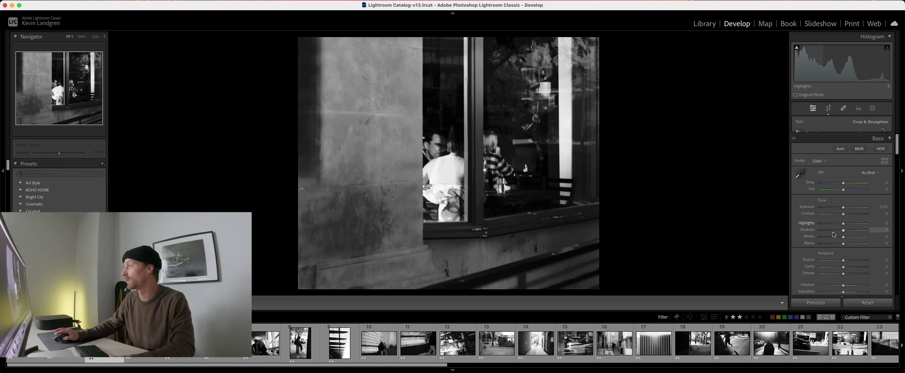
- Set the window photo's Contrast to +34, Highlights +59, Shadows +61, Whites -4, Blacks -55, Texture +6 and Clarity +10
drag(844, 197, 863, 198)
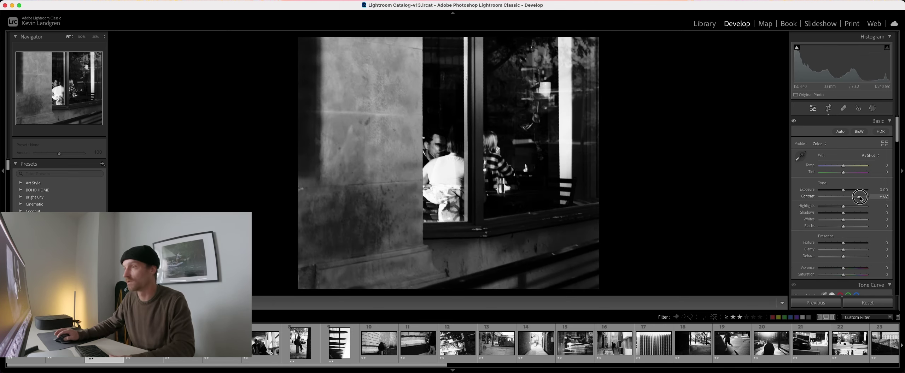
drag(844, 206, 830, 227)
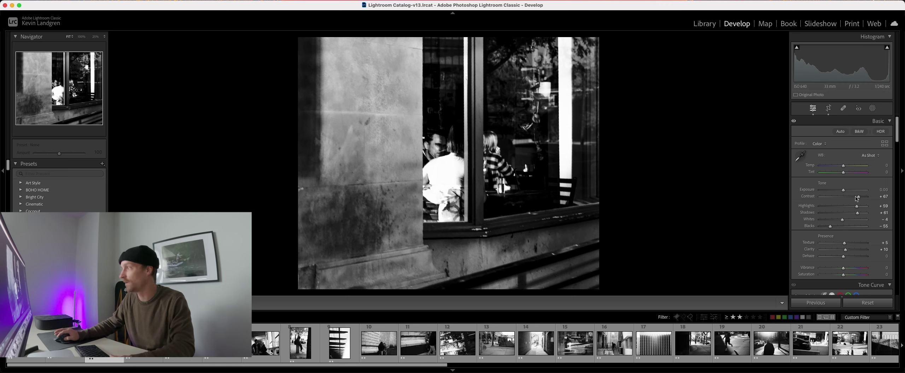
drag(857, 197, 851, 197)
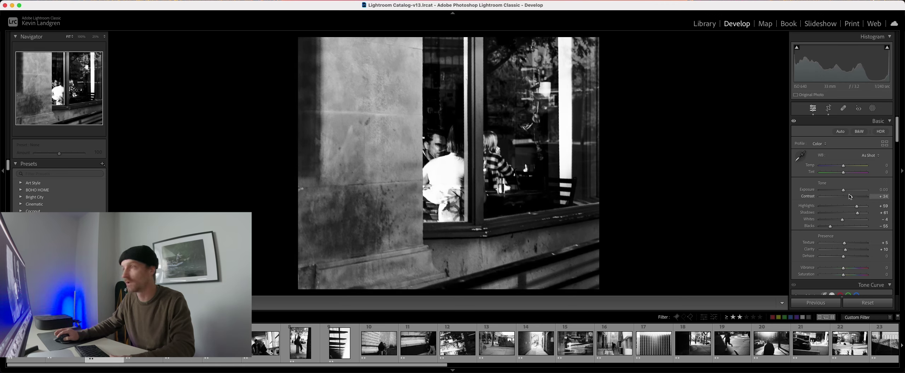
- Add an inverted radial gradient mask around the seated people and lower its exposure to about -1.08
click(875, 108)
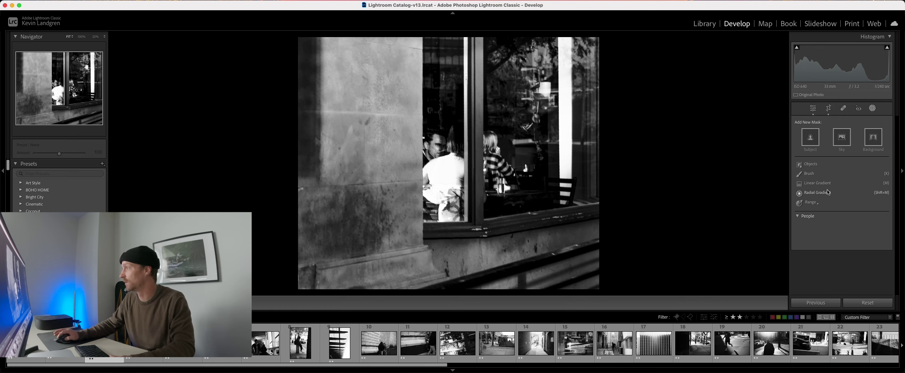
click(816, 193)
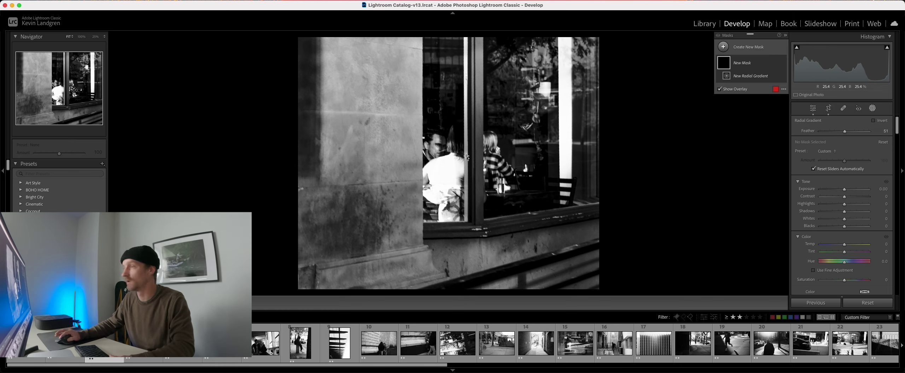
drag(441, 166, 537, 262)
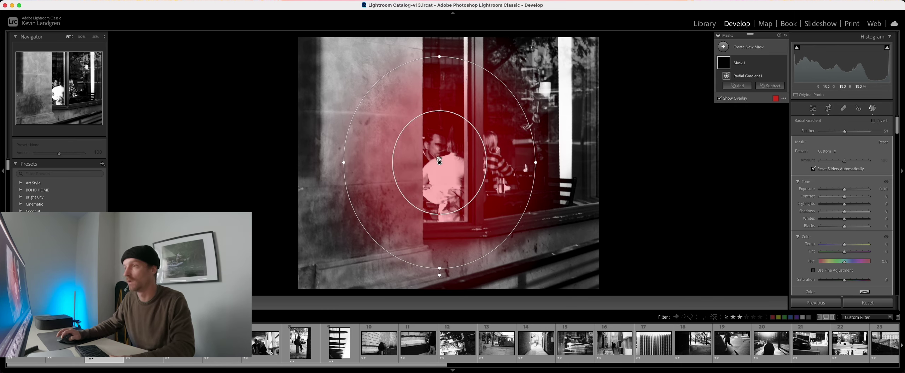
click(874, 121)
drag(846, 191, 840, 190)
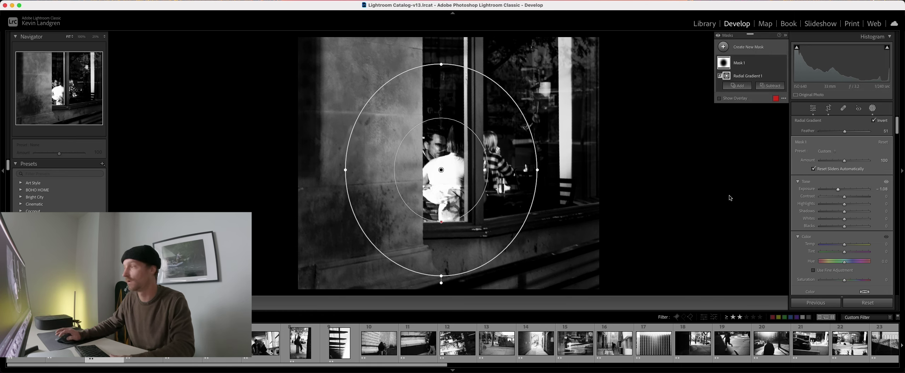
- Darken the window photo's radial mask further with the Contrast, Exposure and Blacks sliders, and set its Clarity to about -51
click(844, 197)
drag(844, 198, 831, 197)
drag(839, 190, 837, 190)
drag(852, 227, 838, 227)
scroll(845, 247, down, 5)
scroll(845, 258, down, 3)
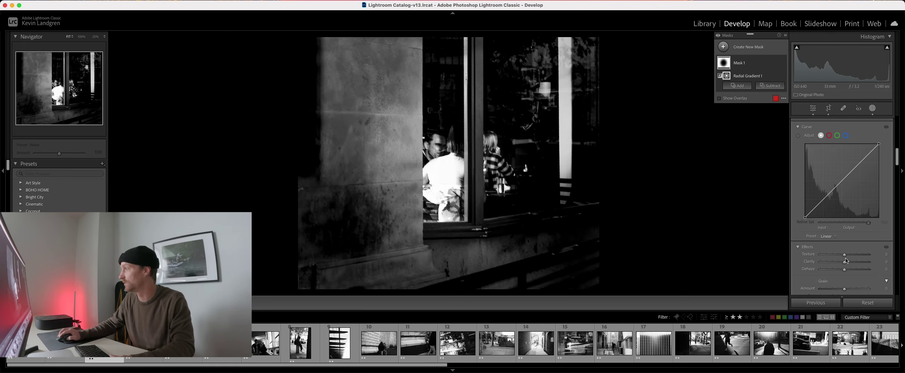
scroll(846, 249, down, 2)
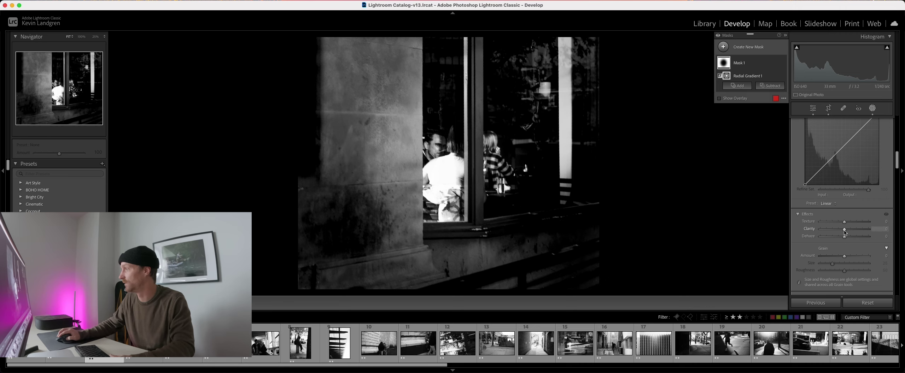
drag(845, 233, 832, 229)
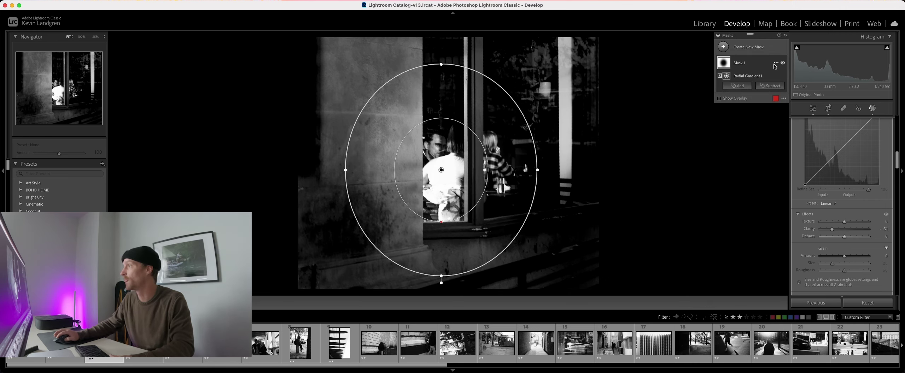
- Duplicate and invert the radial mask, and on the copy set Exposure to about 0.27 and raise Contrast and Clarity
click(775, 63)
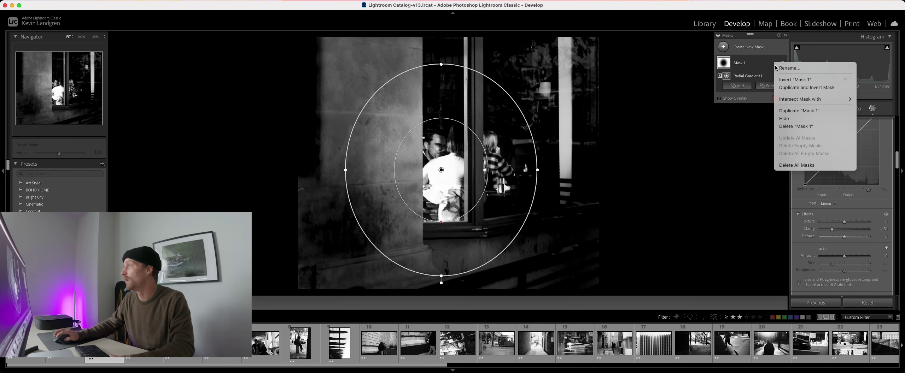
click(806, 88)
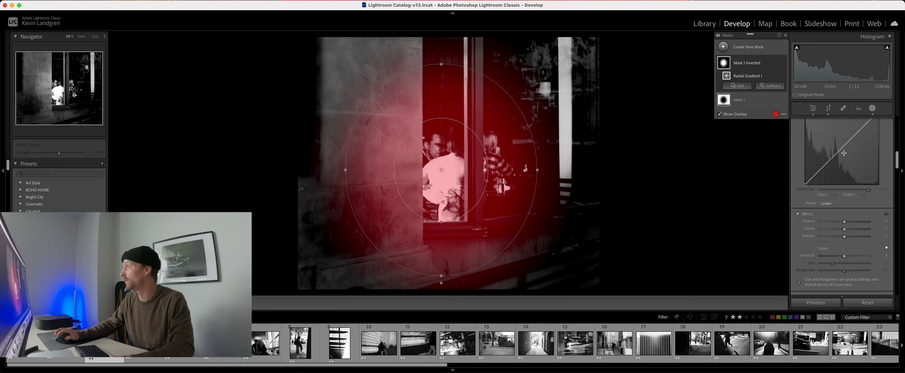
scroll(860, 170, up, 3)
scroll(862, 173, up, 5)
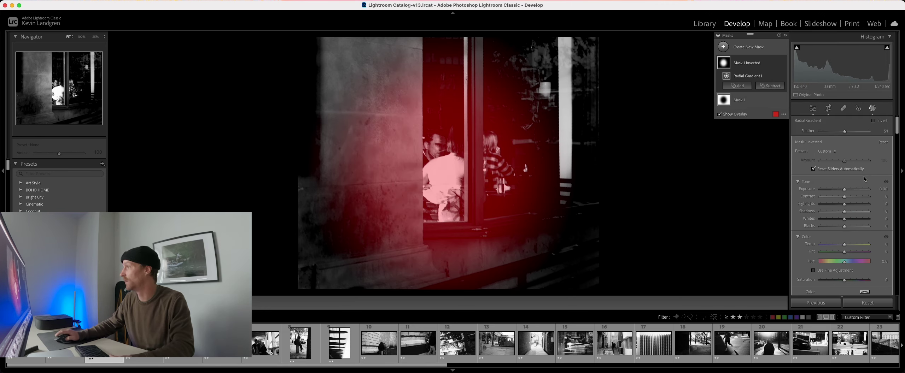
click(846, 193)
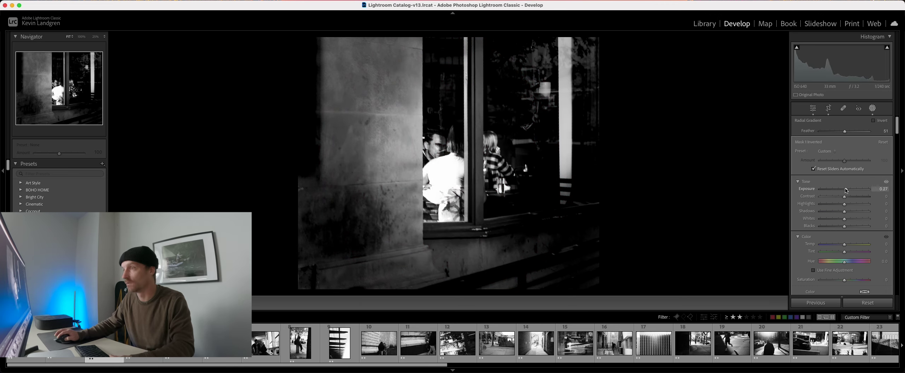
drag(843, 200, 856, 200)
scroll(849, 209, down, 10)
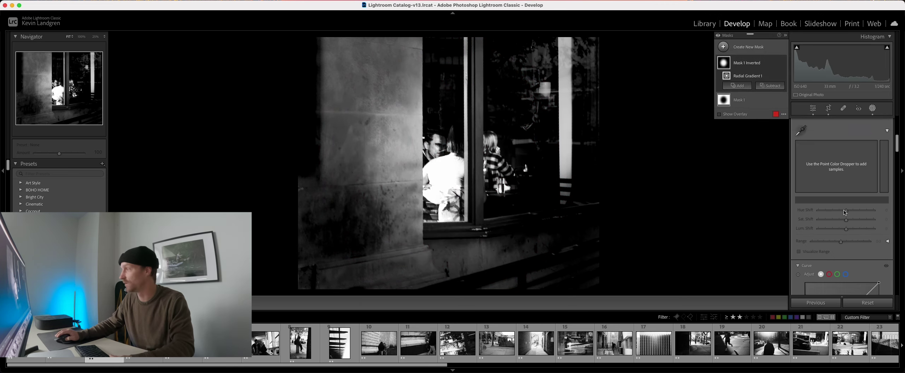
drag(845, 235, 849, 234)
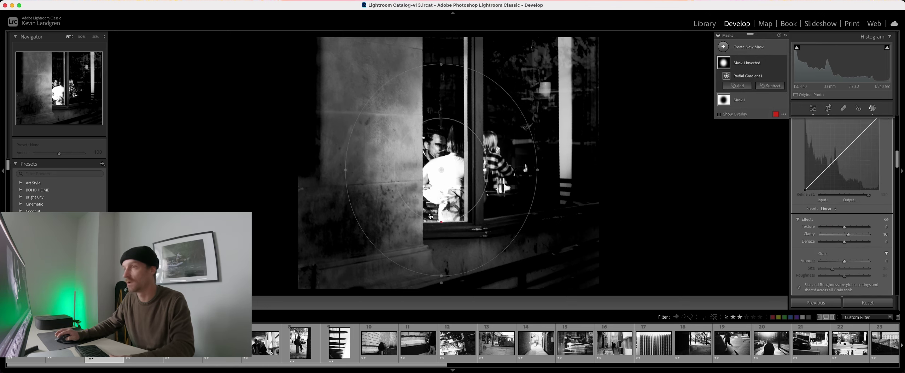
- Reshape the inverted mask's radial gradient with a slightly wider outer ellipse and a smaller inner ellipse around the seated people
drag(442, 222, 441, 191)
drag(341, 170, 338, 170)
drag(442, 192, 447, 210)
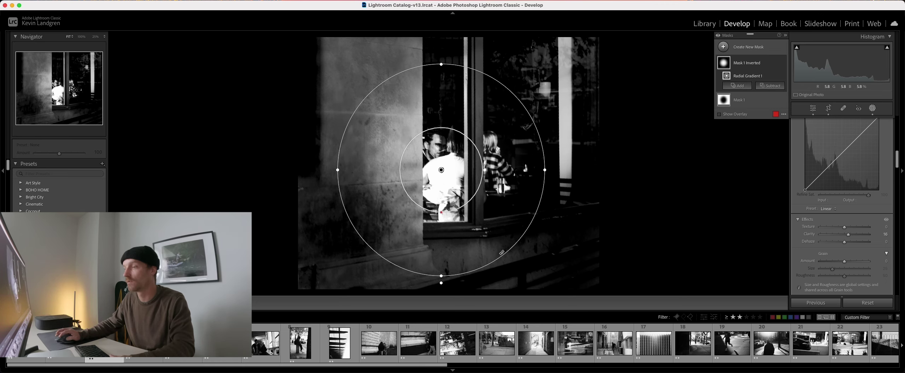
- Open the backlit car photo and set Exposure -0.85, Contrast +43, Highlights -100, Shadows -75, Whites +10 and Blacks -51
key(Right)
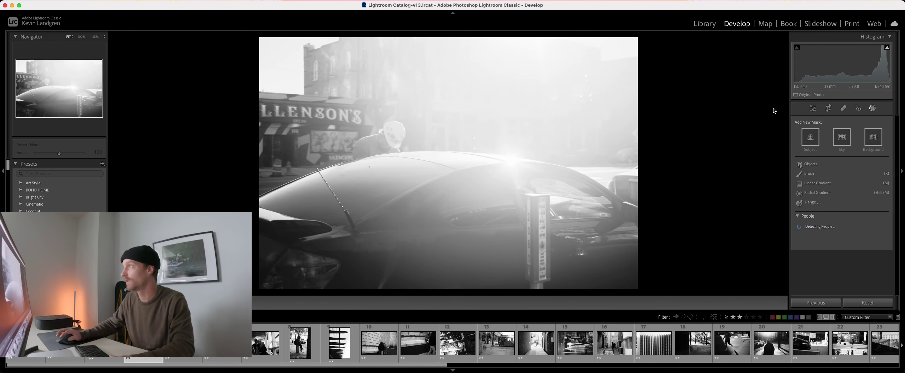
click(873, 109)
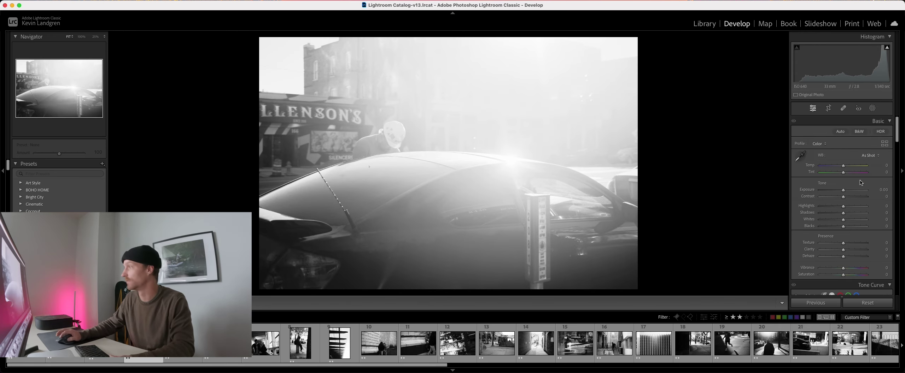
drag(844, 197, 818, 206)
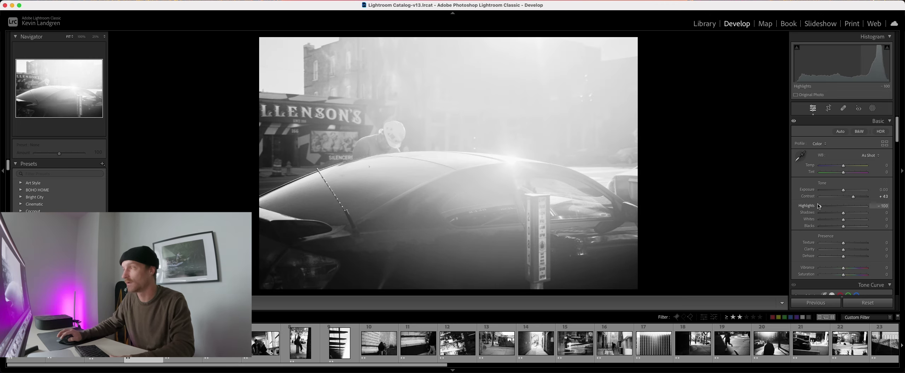
drag(843, 191, 839, 191)
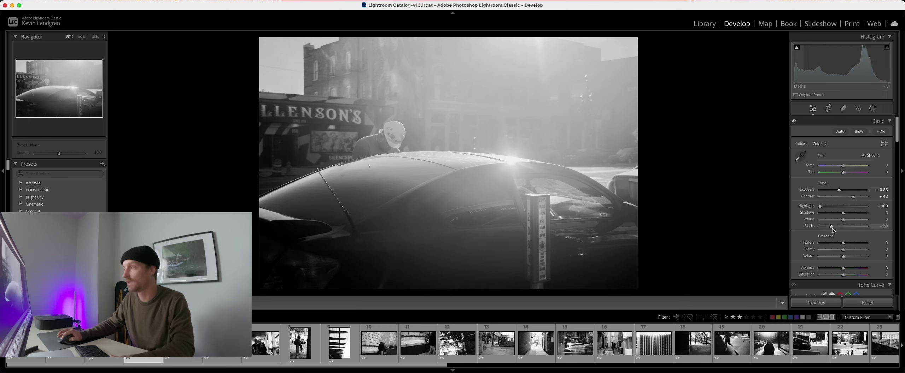
drag(843, 220, 826, 213)
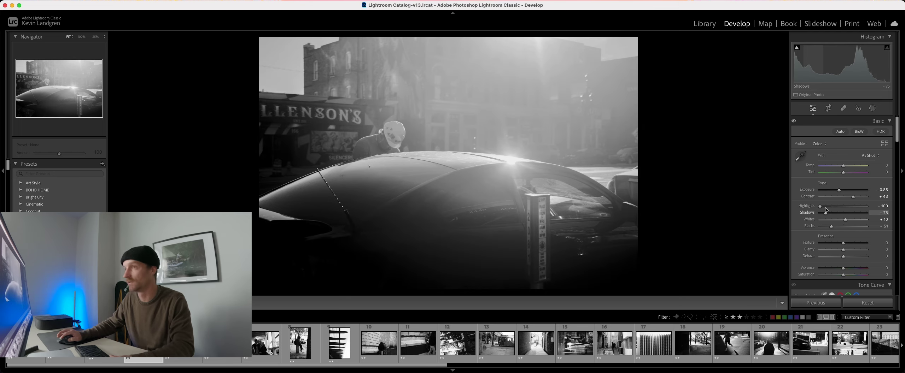
- Crop the car photo's right side to a custom ratio, cutting off the parking meter and the rear of the car
click(830, 108)
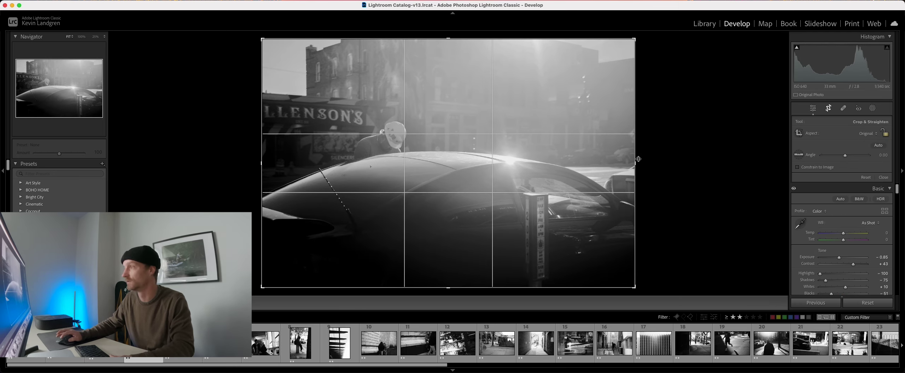
drag(638, 155, 580, 153)
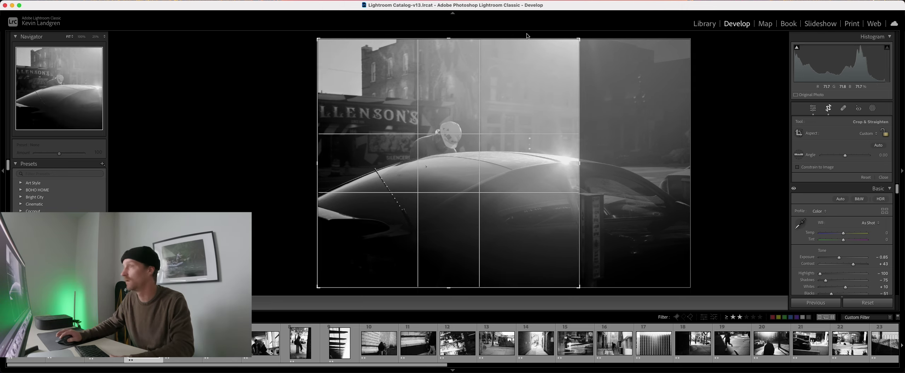
click(832, 112)
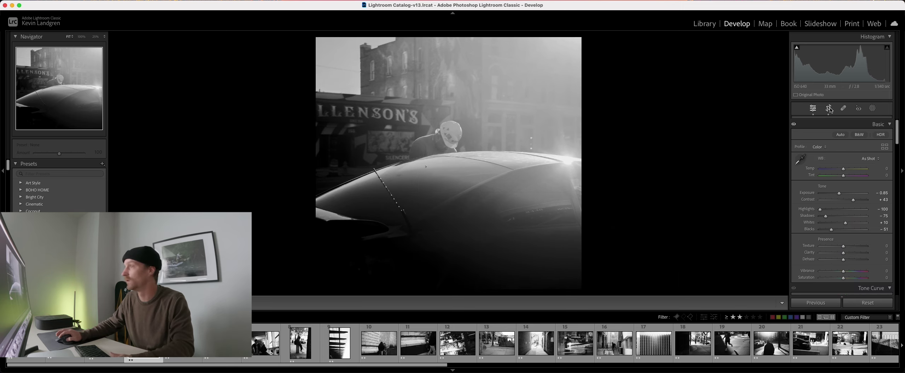
- Add a radial gradient mask around the man behind the car, adjust its tones with lower Blacks, and raise Clarity to about 40
click(872, 108)
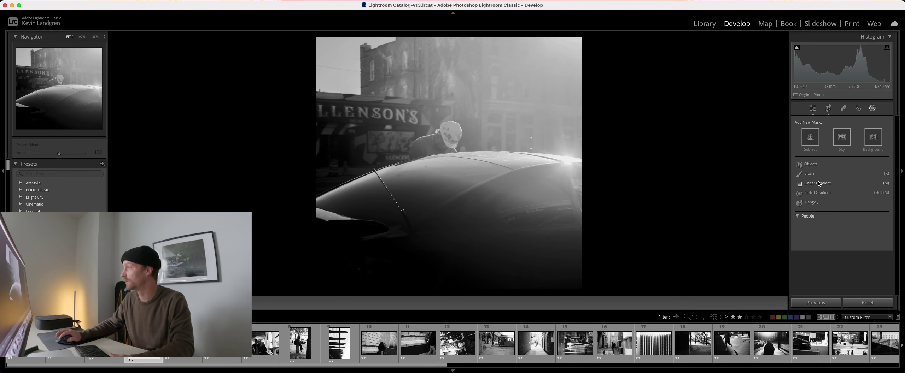
click(818, 195)
drag(436, 144, 594, 196)
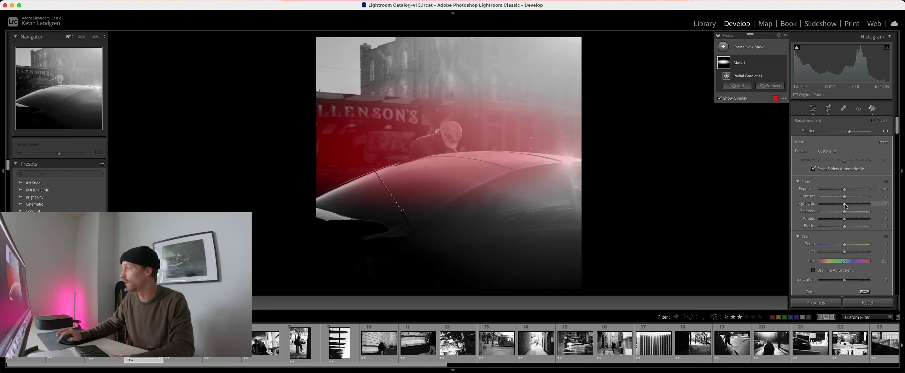
drag(846, 215, 844, 189)
drag(844, 226, 835, 227)
scroll(848, 244, down, 5)
scroll(850, 250, down, 6)
drag(844, 236, 855, 237)
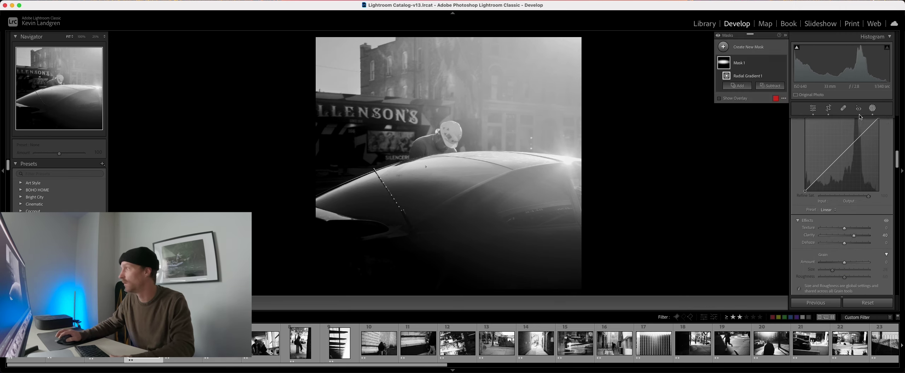
- Leave masking and rotate the car photo very slightly within its crop
click(873, 109)
click(432, 149)
click(364, 283)
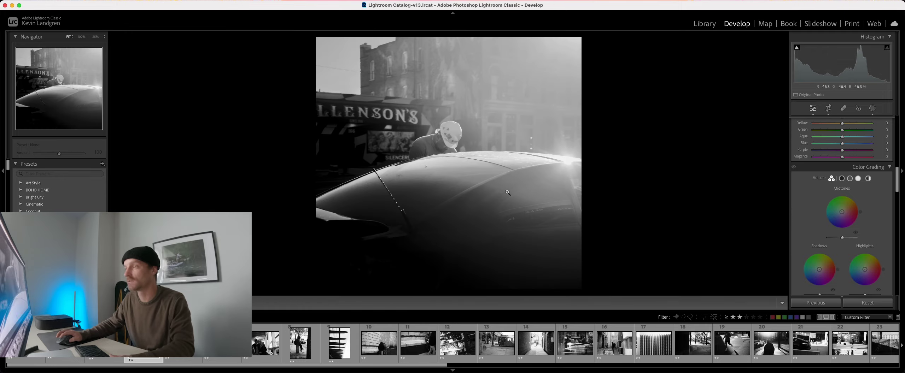
click(826, 108)
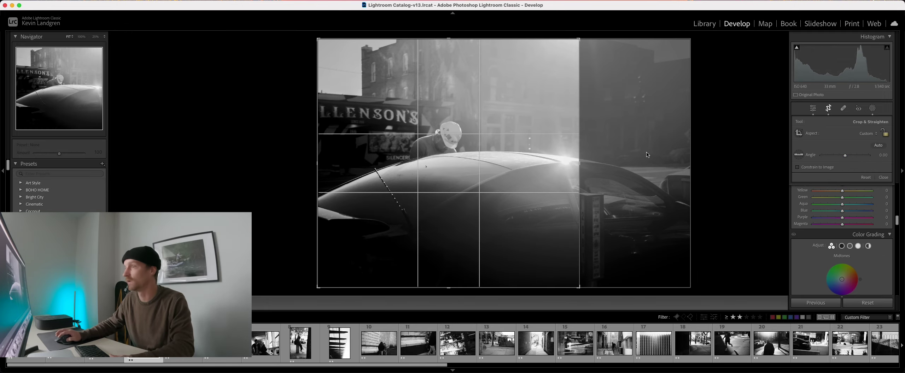
drag(656, 159, 652, 156)
click(828, 109)
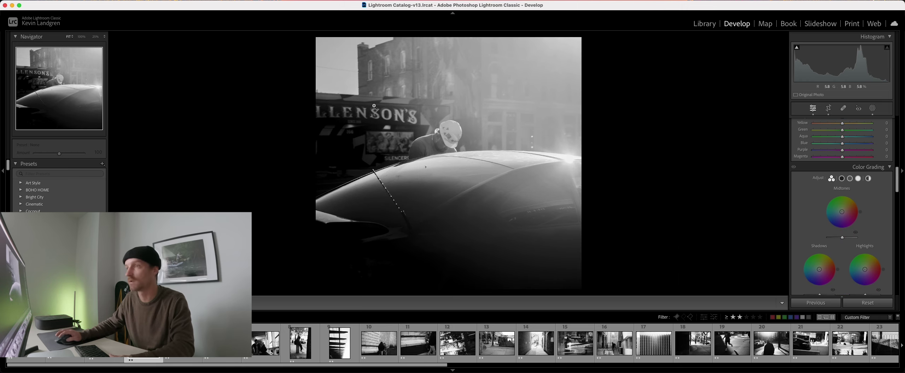
- Try a diagonal linear gradient mask over the buildings at the photo's upper left with Exposure at about -0.28
click(872, 108)
click(736, 53)
key(Escape)
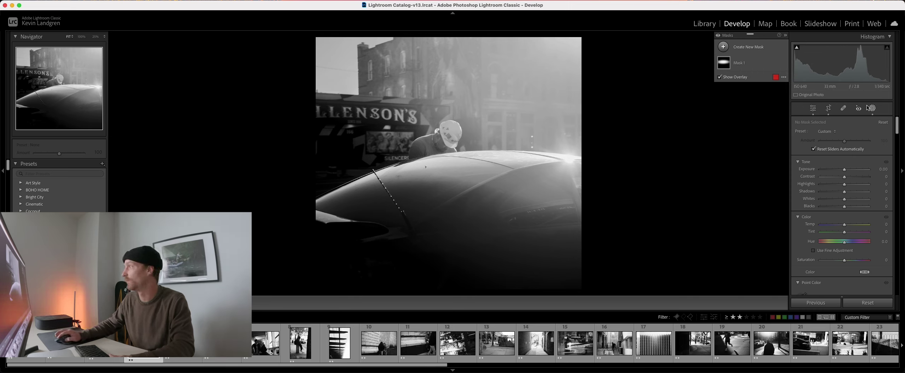
click(730, 48)
click(767, 120)
drag(423, 85, 448, 138)
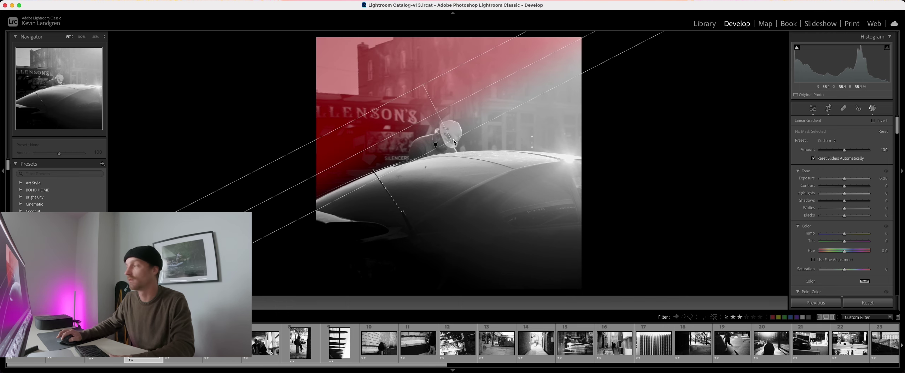
drag(845, 178, 844, 179)
- Hide the linear gradient mask and delete it from the car photo
right_click(774, 64)
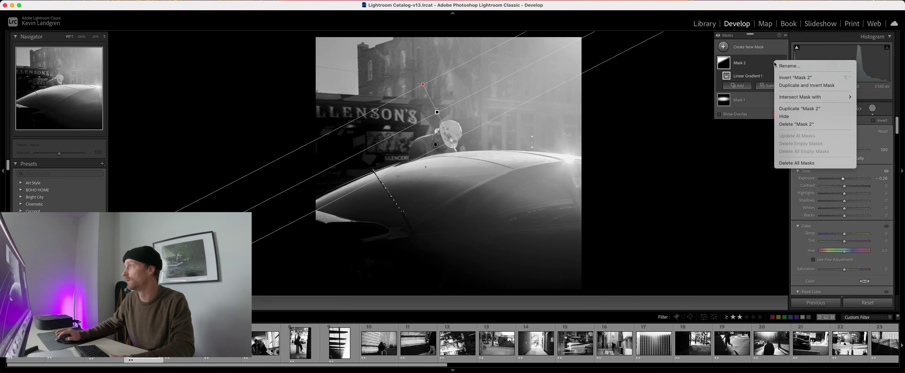
click(788, 116)
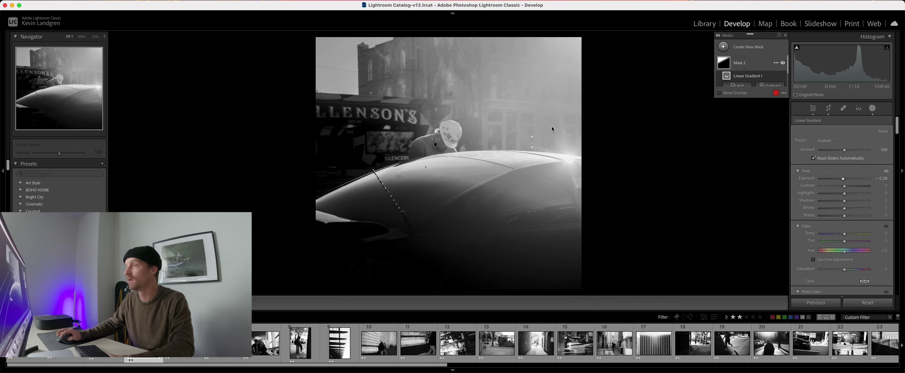
key(Delete)
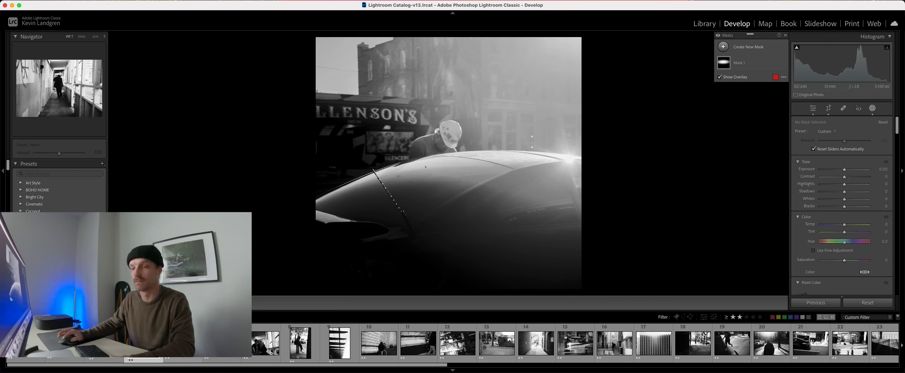
- Select the photo of the man walking through the covered walkway and straighten it to an angle of -3.10
click(183, 343)
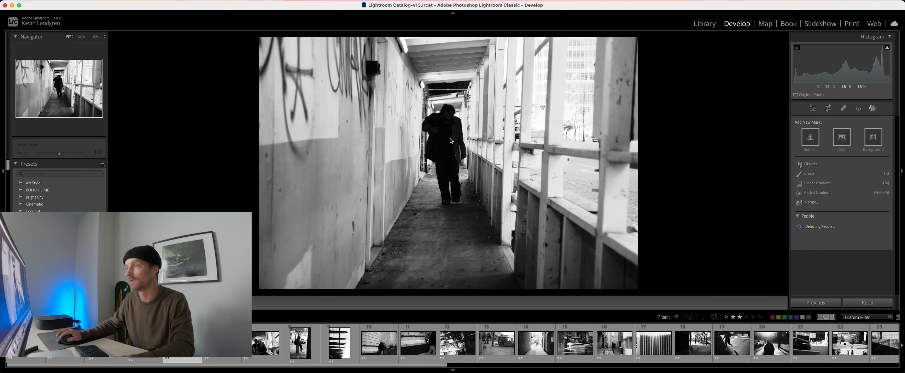
key(shift+w)
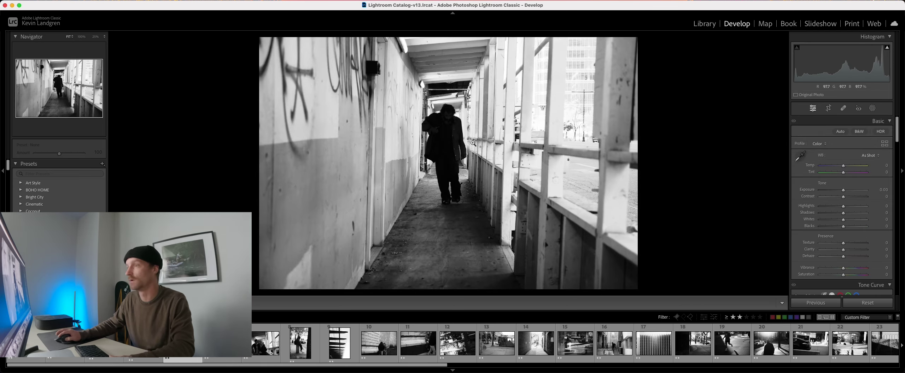
click(460, 143)
click(460, 142)
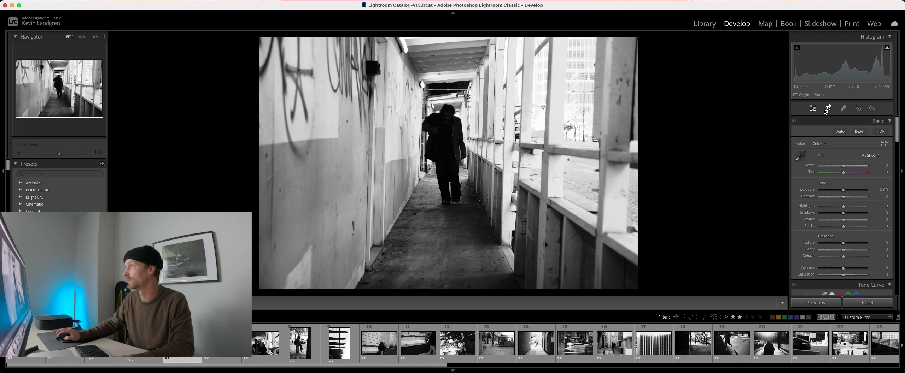
click(829, 108)
drag(673, 156, 676, 142)
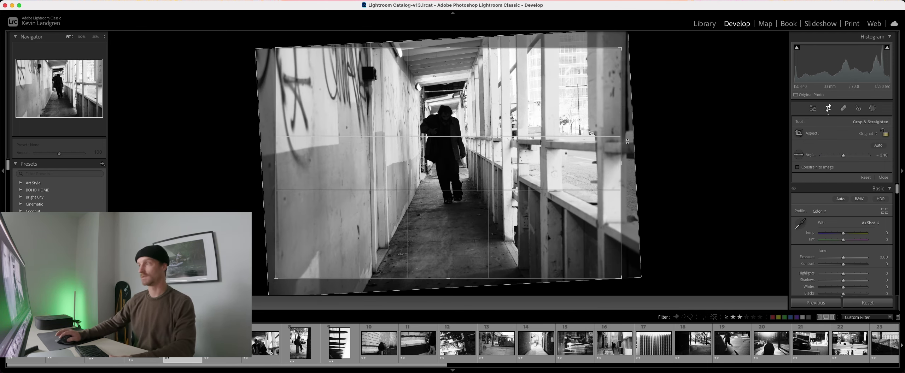
- Switch the crop overlay to diagonal guides and crop both sides of the walkway photo tighter to a custom ratio
drag(621, 163, 611, 165)
key(o)
key(o)
key(o)
key(o)
key(o)
key(o)
drag(285, 163, 291, 163)
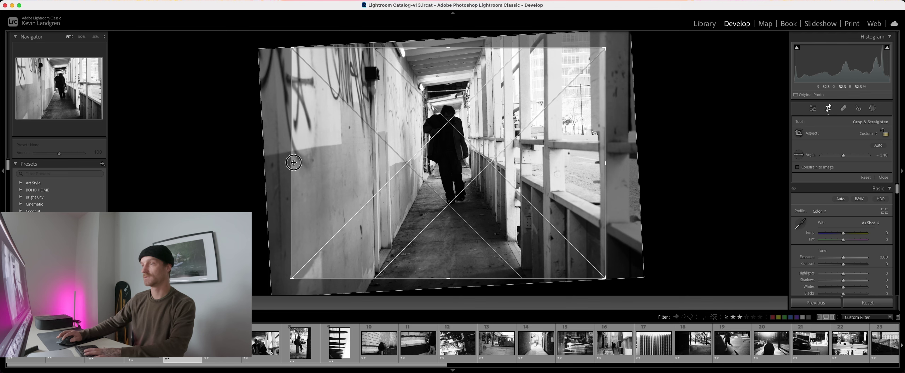
- Set the walkway photo's crop angle to -1.49 and shift the image slightly to reposition the man in the frame
drag(669, 134, 668, 138)
drag(463, 135, 461, 138)
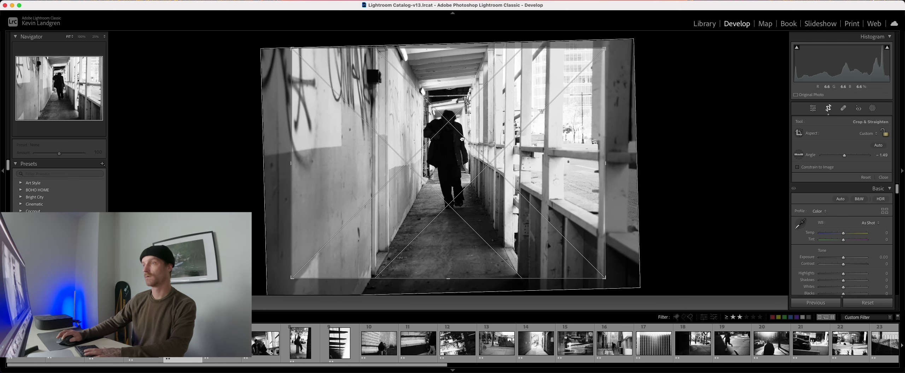
- Set the walkway photo's contrast to +53, shadows +92, whites +20 and blacks -55, and fine-tune its crop angle to -0.63
click(829, 109)
drag(844, 215, 851, 199)
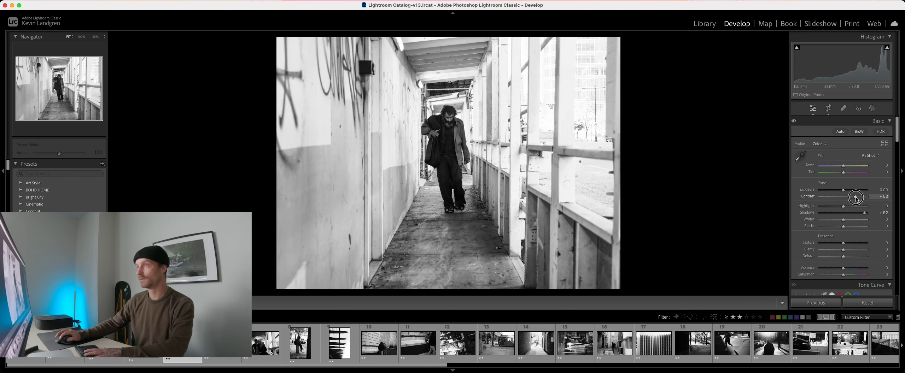
click(828, 109)
drag(707, 131, 705, 135)
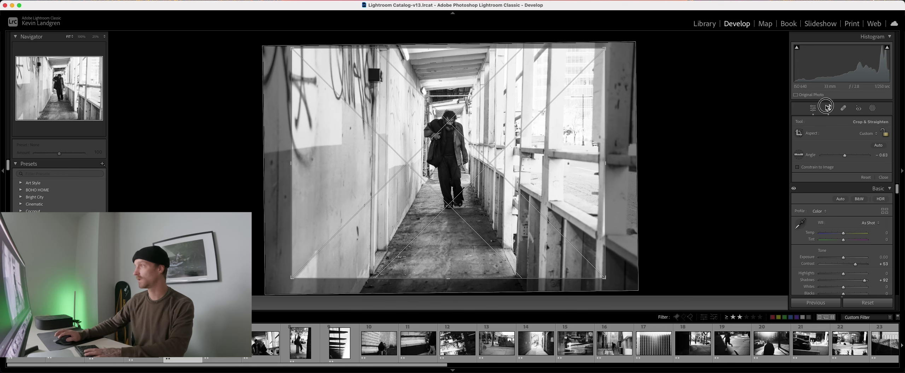
click(827, 108)
mouse_move(849, 221)
mouse_down()
mouse_move(829, 219)
mouse_move(843, 220)
mouse_up()
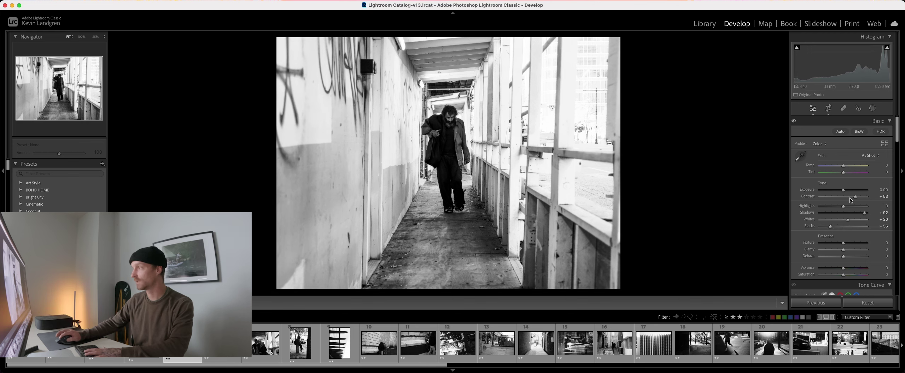
- Add a tall radial gradient mask with feather 48 around the man, with exposure 0.46, contrast 38 and shadows 31
click(873, 108)
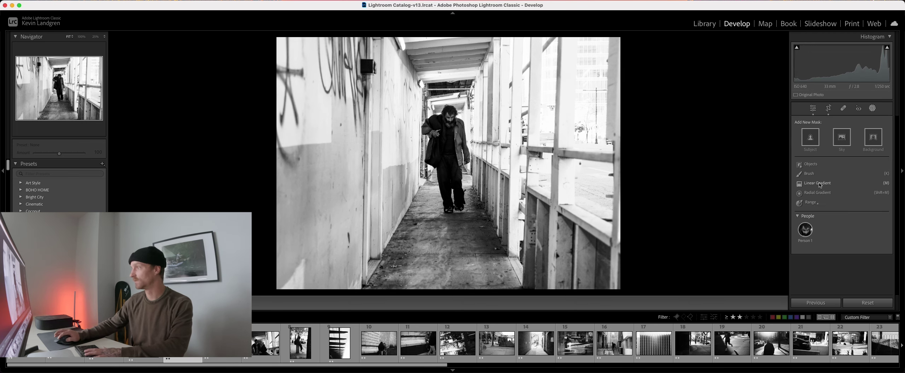
key(shift+m)
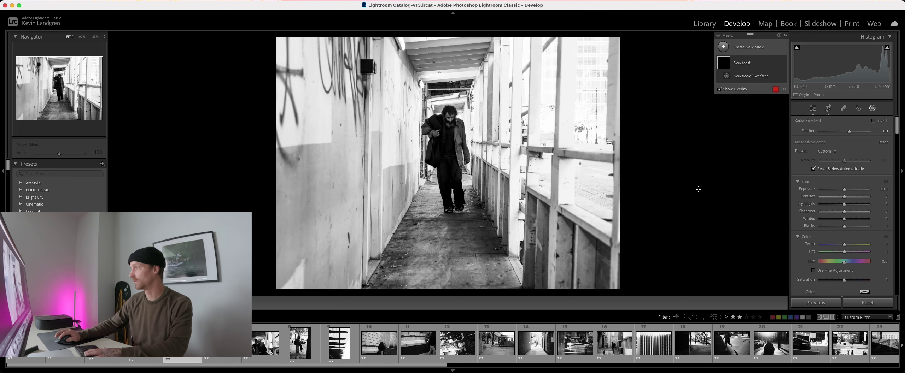
drag(443, 157, 521, 238)
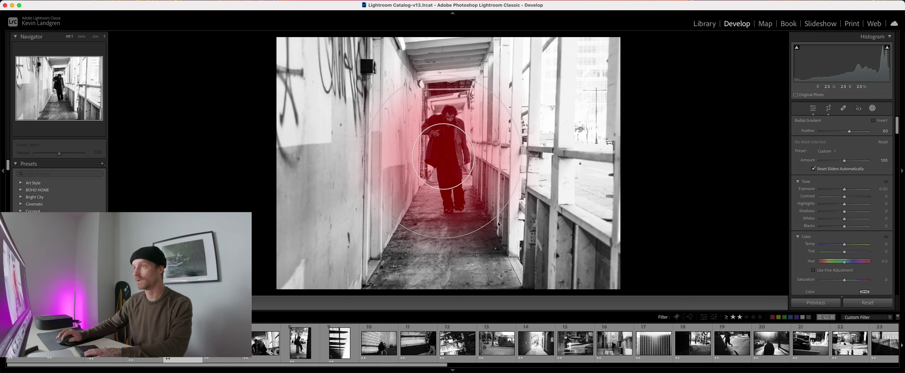
drag(443, 190, 448, 215)
drag(441, 240, 443, 267)
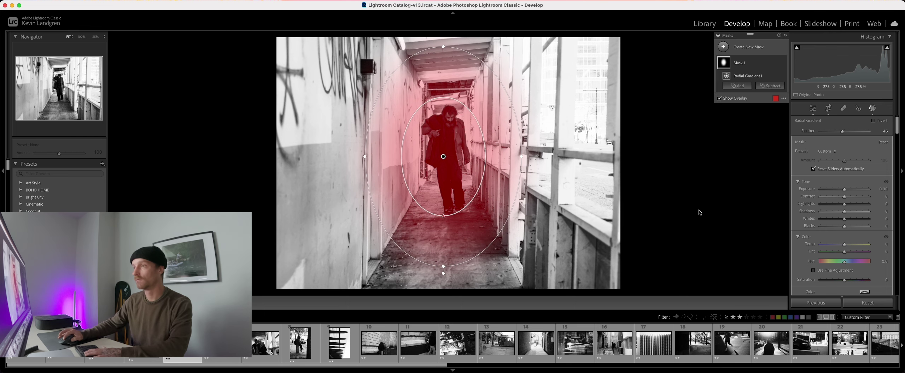
drag(844, 190, 852, 214)
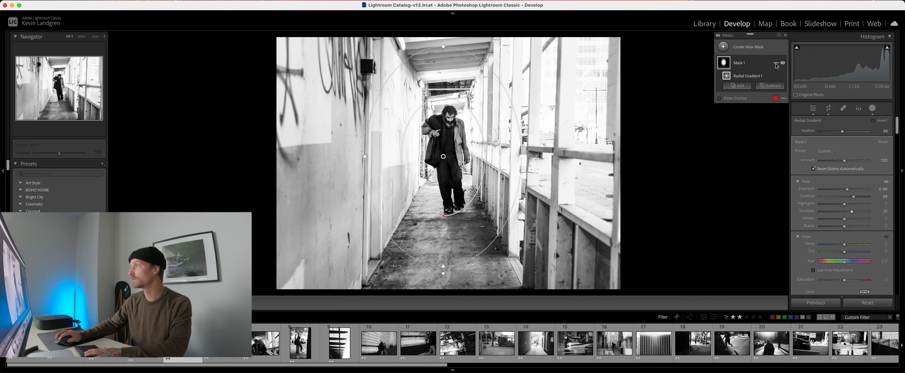
- Duplicate and invert the radial mask, set its exposure to -0.88 and narrow the ellipse around the man
click(762, 46)
click(863, 204)
key(super+alt+apostrophe)
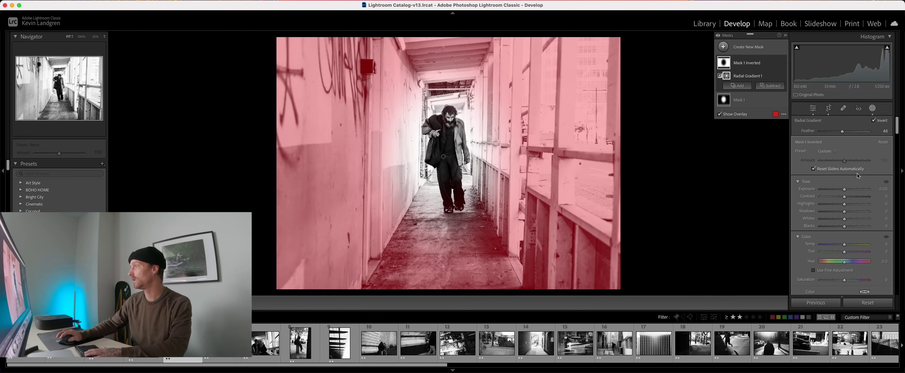
drag(845, 192, 840, 188)
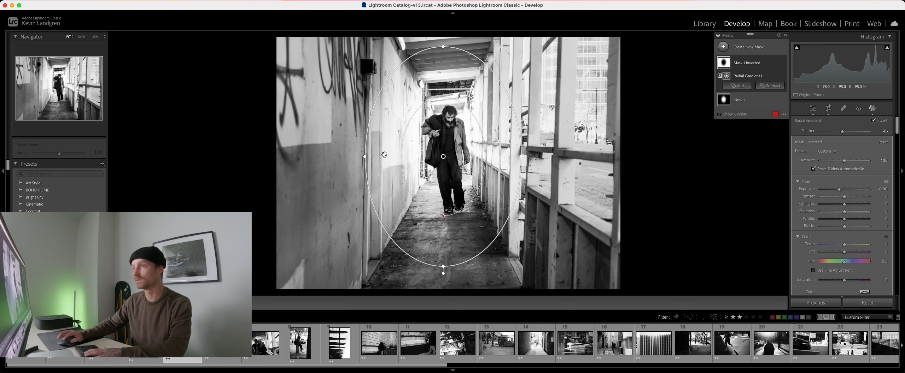
drag(366, 156, 443, 159)
drag(501, 156, 498, 156)
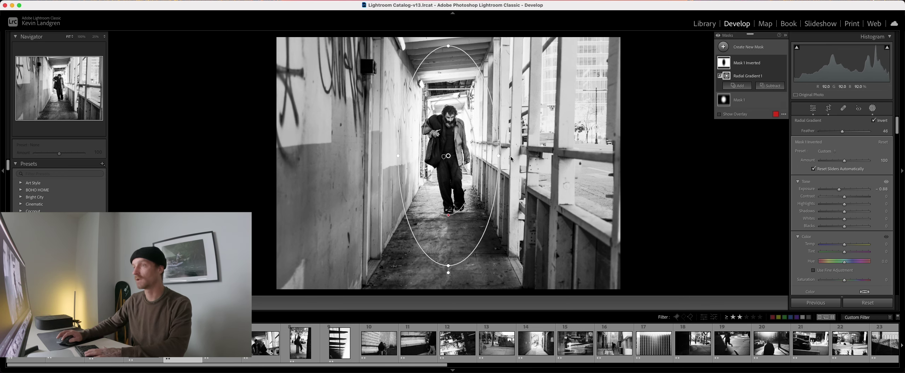
- Darken the inverted mask's surroundings with tone adjustments and an S-shaped point curve, and close masking
drag(844, 197, 838, 197)
drag(848, 228, 824, 214)
scroll(854, 224, down, 10)
scroll(855, 224, down, 5)
drag(859, 176, 857, 173)
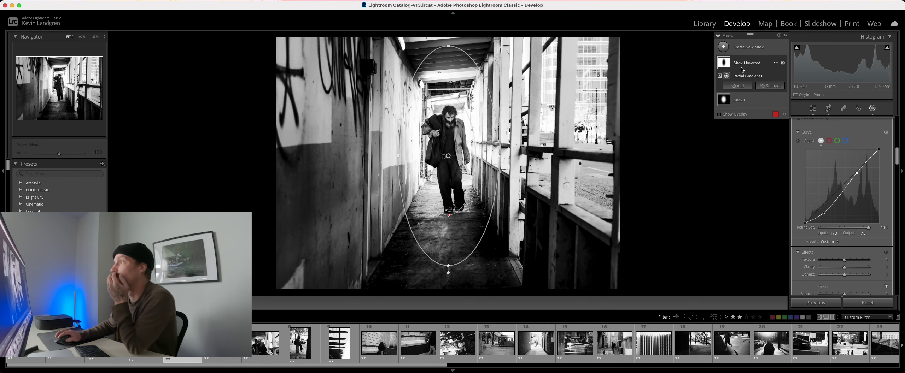
click(874, 110)
- Inspect the man's face and coat at 100% and return to the full view
scroll(863, 159, down, 4)
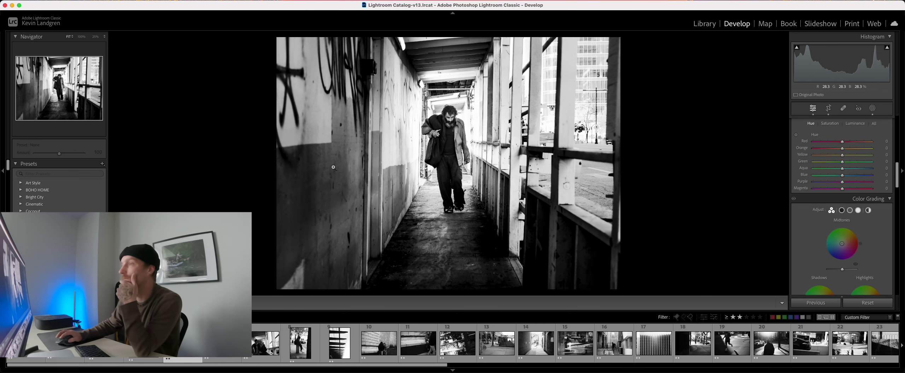
click(475, 145)
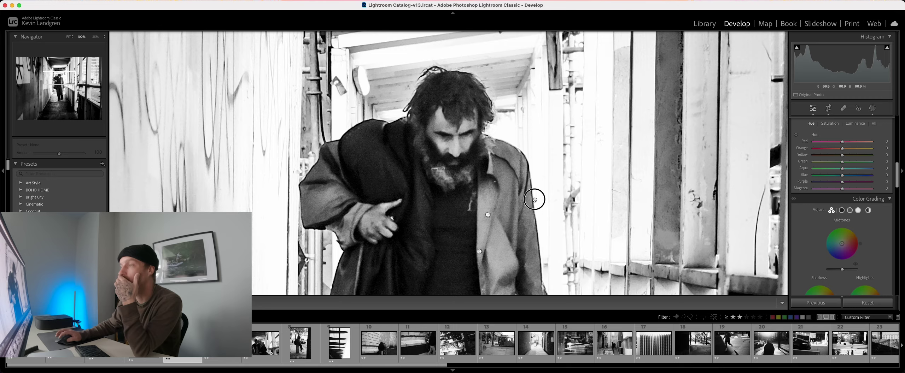
click(534, 200)
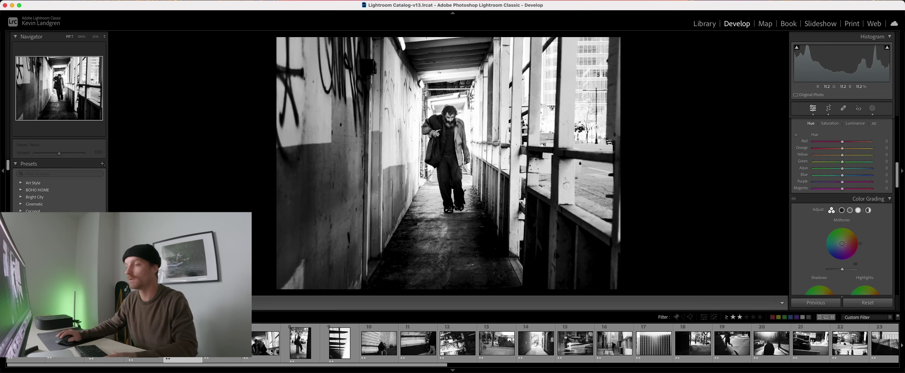
- Select the photo of the women in the covered walkway and crop its sides and lower edge to a narrow vertical frame
click(212, 359)
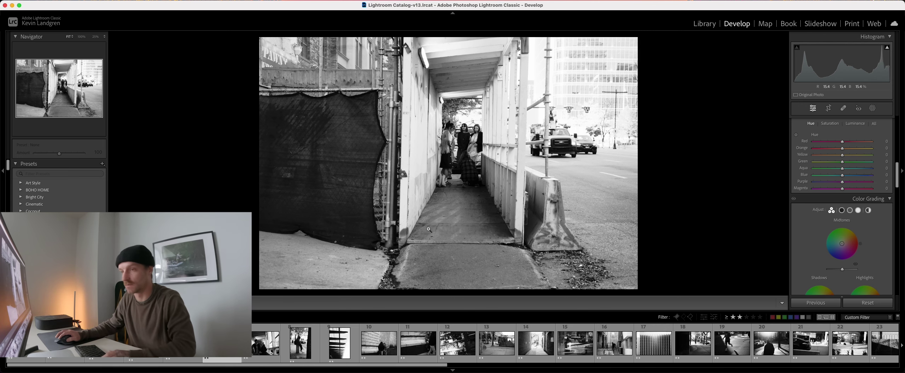
click(483, 138)
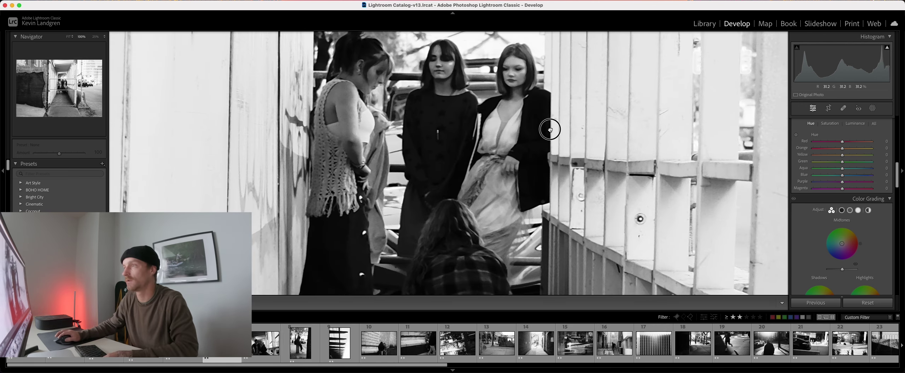
click(550, 130)
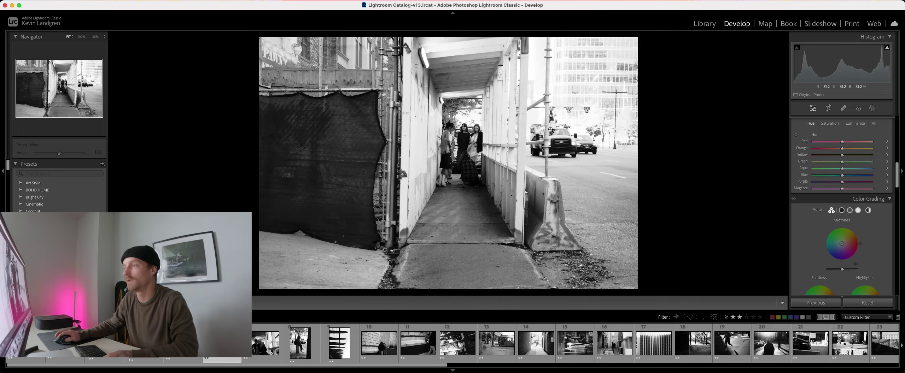
click(829, 110)
drag(263, 165, 327, 165)
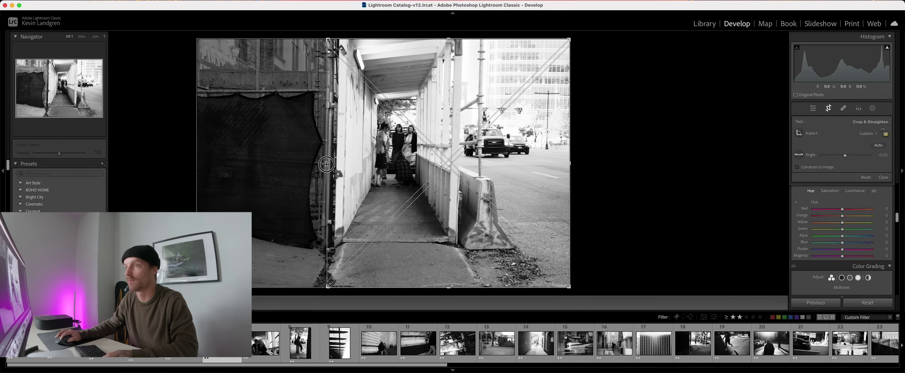
drag(568, 162, 509, 158)
drag(449, 287, 449, 245)
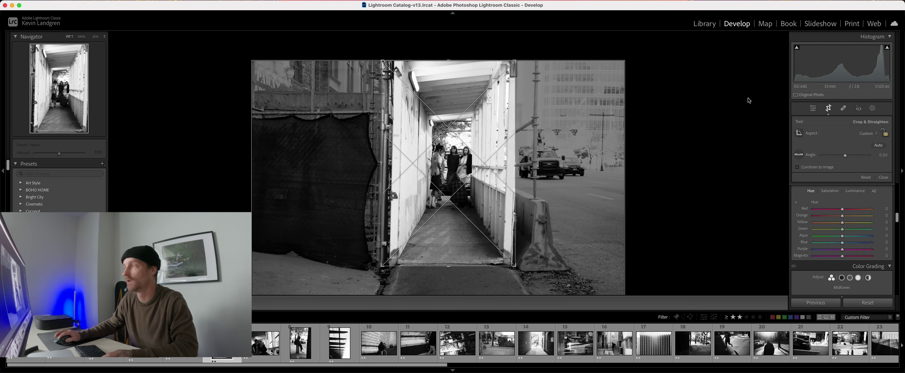
key(Return)
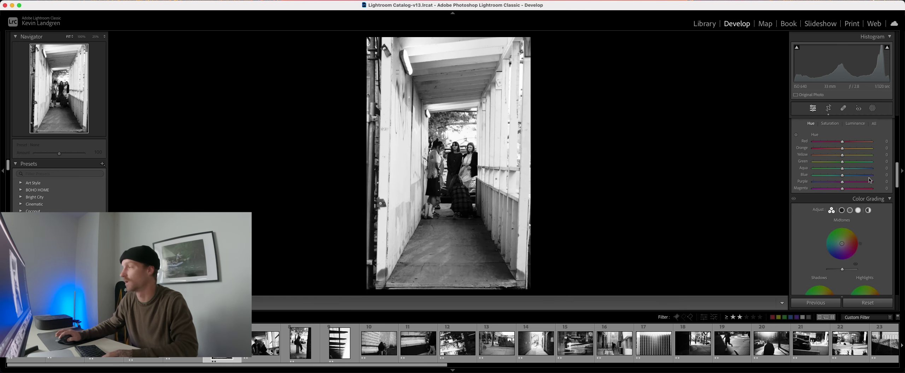
- Set the vertical walkway photo's contrast to +50, shadows to +68, whites to +10 and blacks to -60
scroll(871, 180, up, 5)
drag(844, 197, 847, 220)
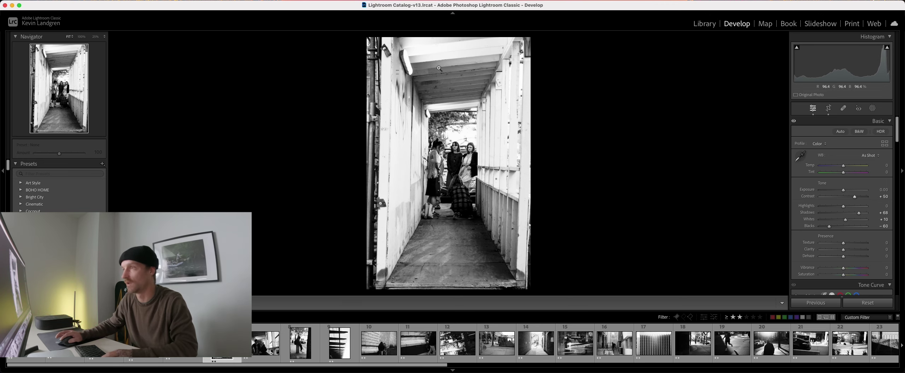
drag(654, 147, 652, 148)
click(828, 109)
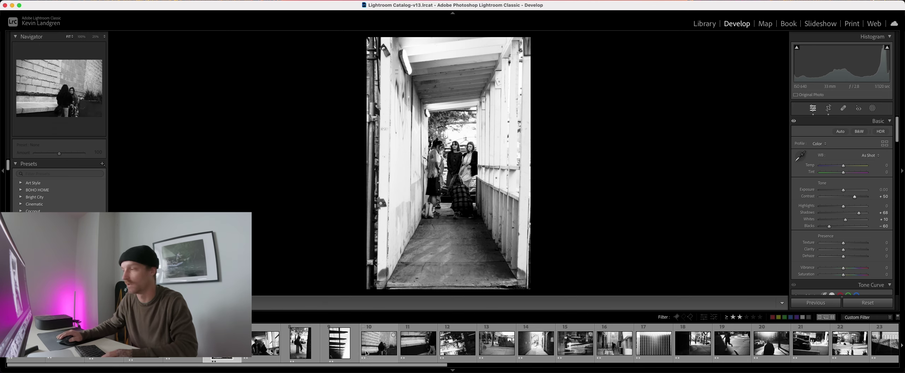
- Select the photo of the man with the shopping bag and set exposure +1.95, highlights -100, shadows +31, whites +51 and blacks -39
click(266, 343)
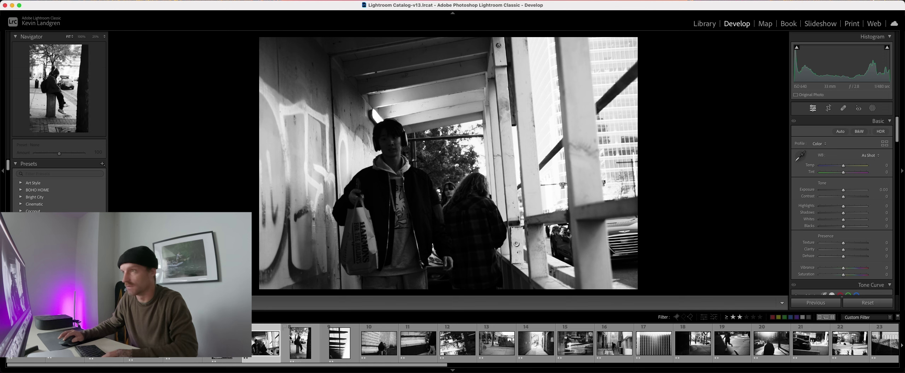
drag(844, 190, 819, 207)
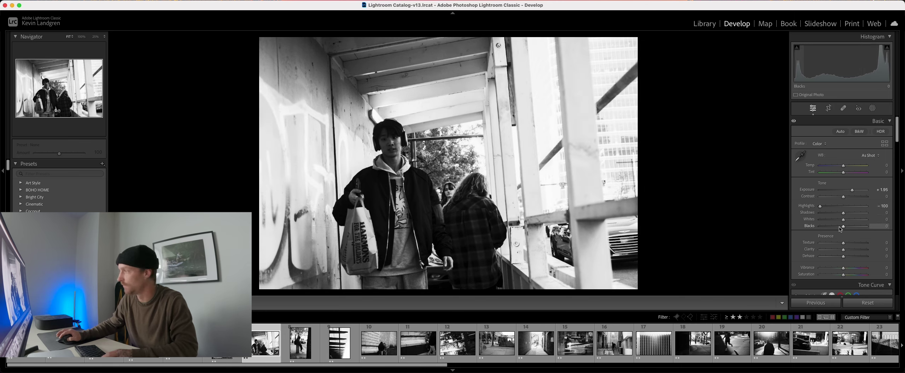
drag(843, 228, 850, 215)
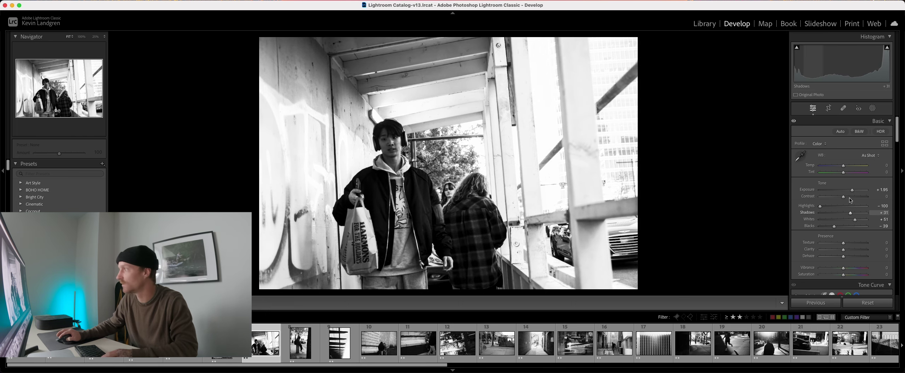
- Crop the shopping-bag photo to a tighter custom ratio around the man and the woman in plaid, using the rule-of-thirds overlay
click(828, 109)
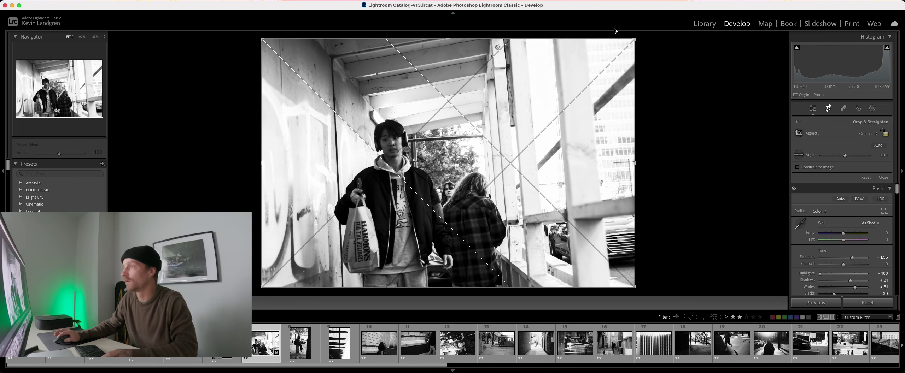
drag(637, 37, 574, 71)
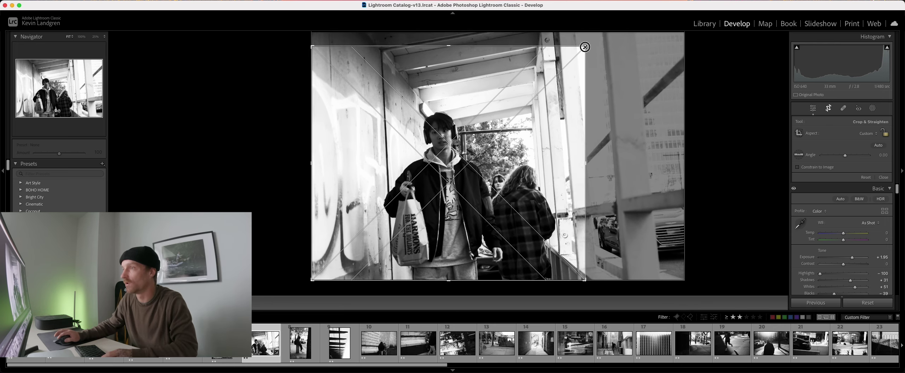
drag(316, 163, 345, 150)
drag(449, 56, 449, 43)
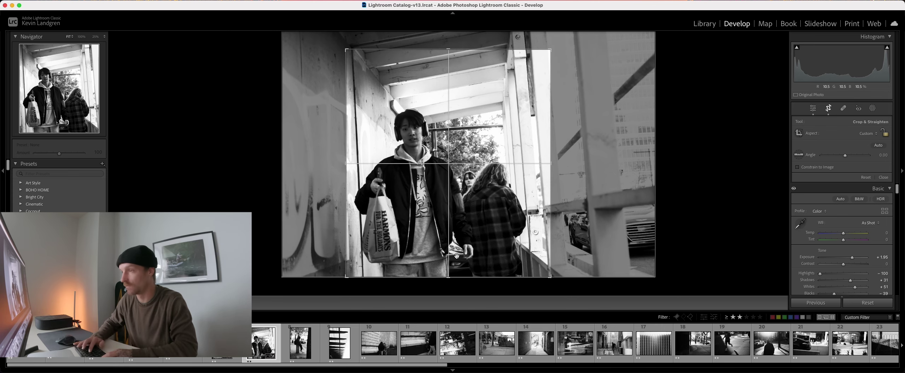
key(o)
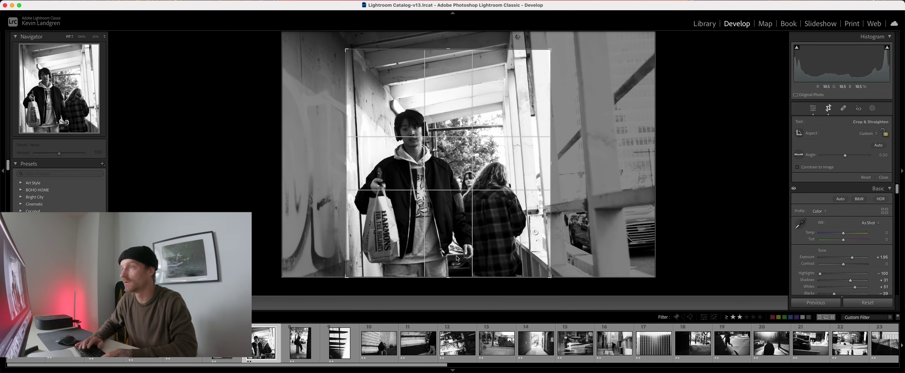
drag(345, 163, 335, 163)
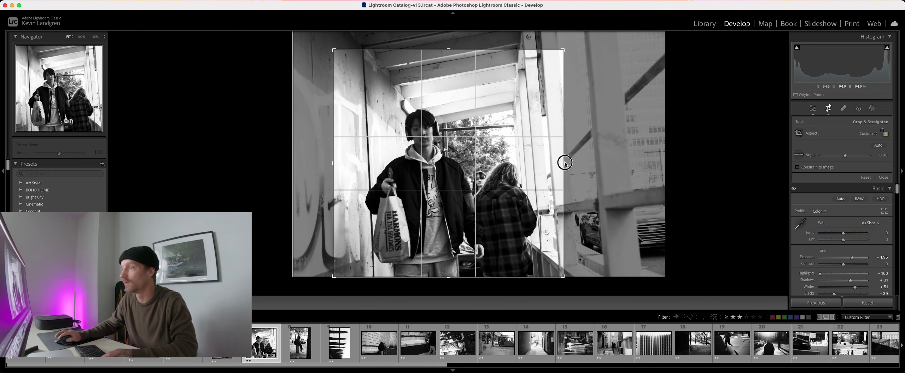
drag(564, 162, 568, 161)
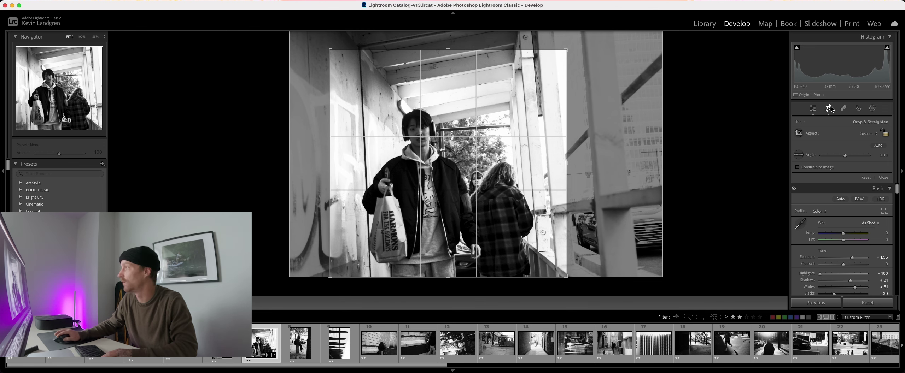
click(829, 108)
- Set the shopping-bag photo's contrast to +41, shadows to +55, texture to +13, clarity to +22 and dehaze to +5
drag(843, 196, 856, 214)
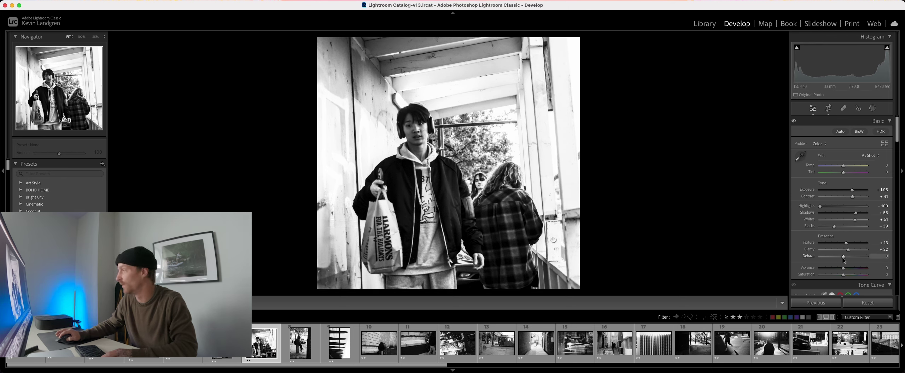
scroll(844, 261, down, 10)
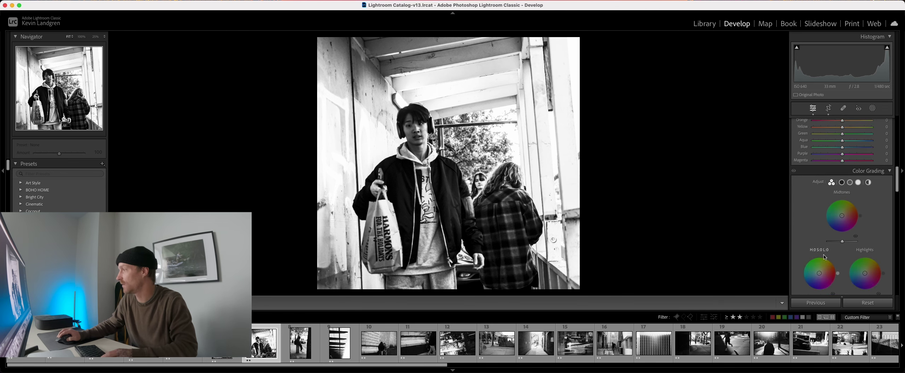
scroll(825, 257, up, 10)
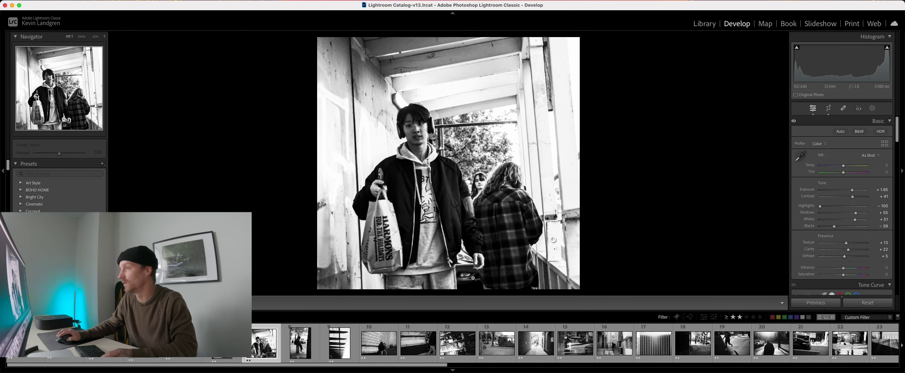
- Select the photo of the man sitting on the pillar, straighten it to -1.80 and crop its height to a custom ratio
key(Right)
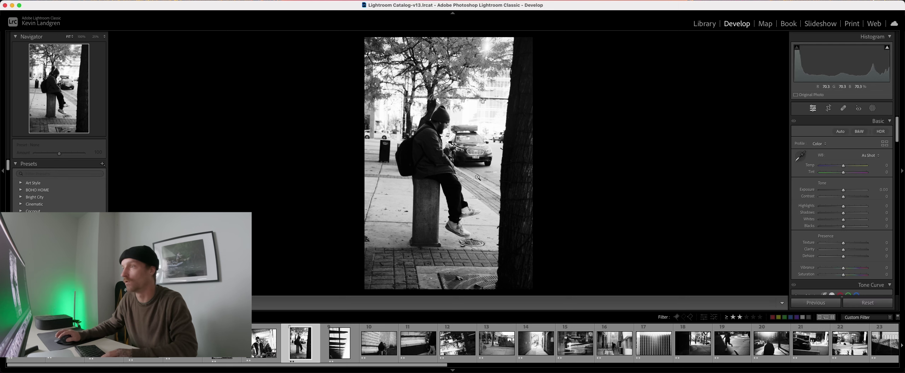
click(828, 108)
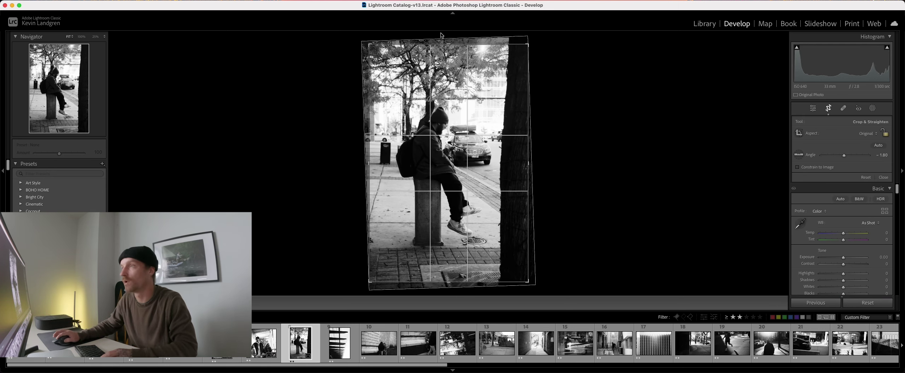
drag(452, 45, 453, 59)
drag(448, 271, 448, 257)
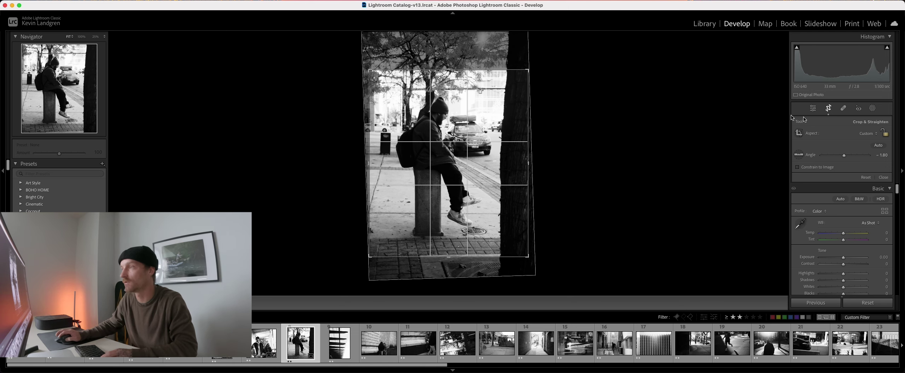
click(829, 109)
- Set the seated man's photo to exposure +0.60, contrast +43, shadows +48, whites +38, blacks -58, texture +19 and clarity +23
drag(844, 196, 830, 226)
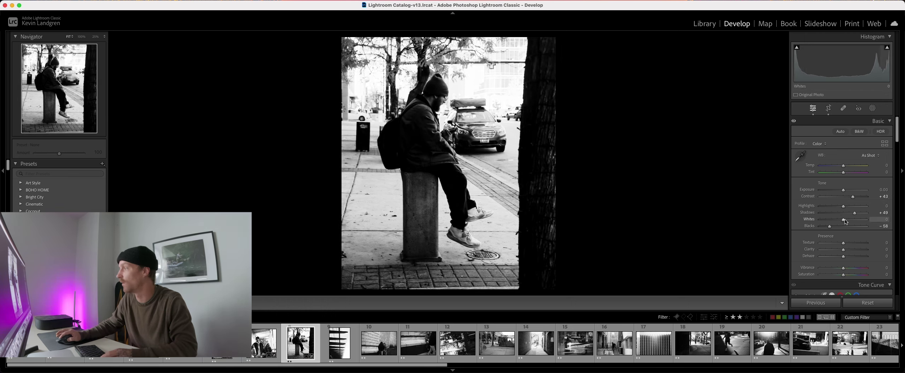
drag(844, 252, 849, 252)
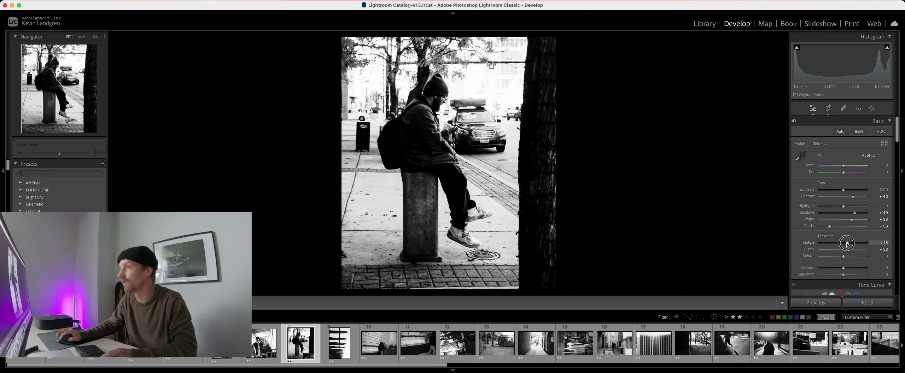
drag(844, 194, 846, 194)
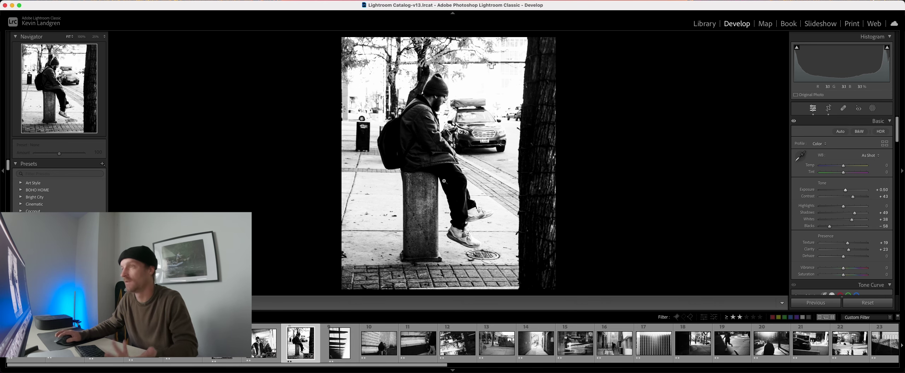
click(430, 126)
drag(429, 126, 452, 214)
click(451, 214)
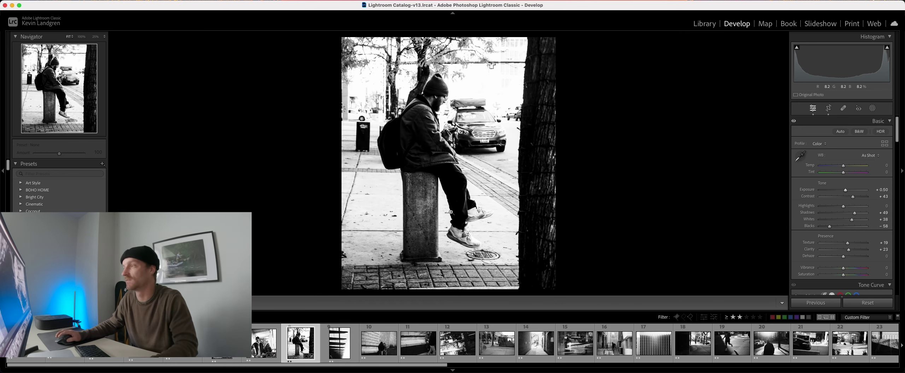
- Select the architectural photo of the dark horizontal beams, rotate it to -3.61 and apply the crop at the original aspect ratio
click(339, 343)
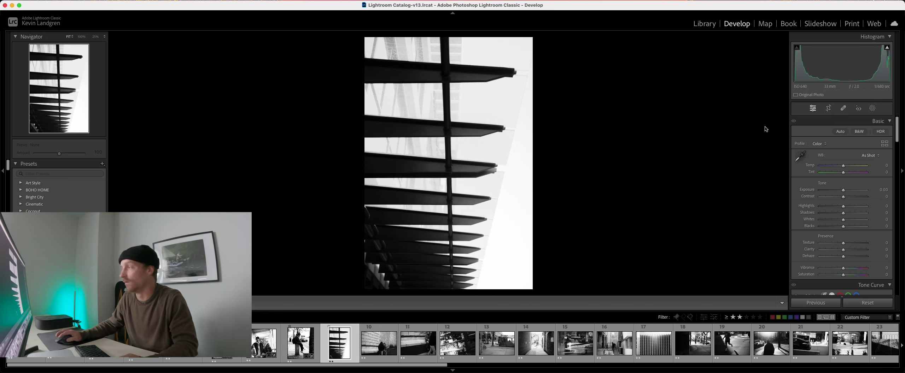
click(829, 109)
drag(626, 199, 626, 190)
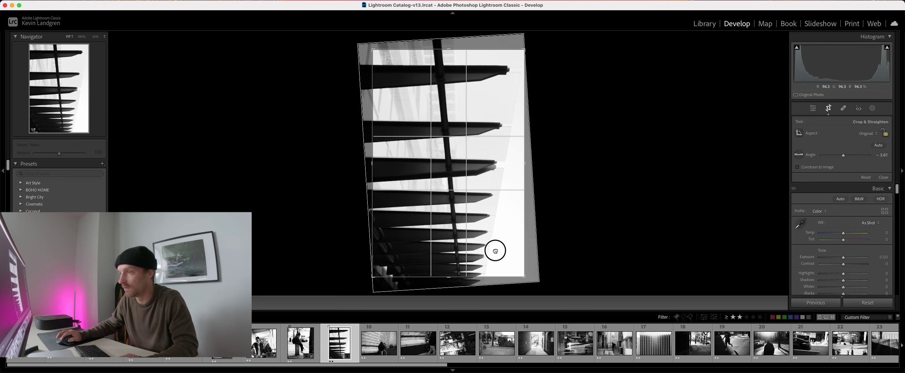
drag(498, 231, 485, 225)
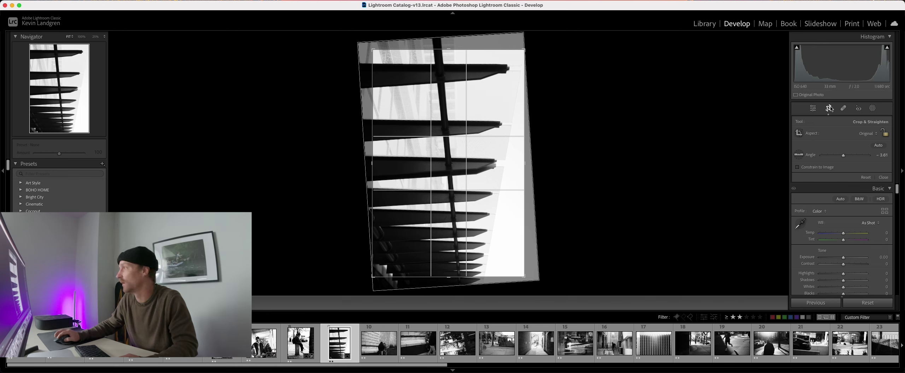
key(Return)
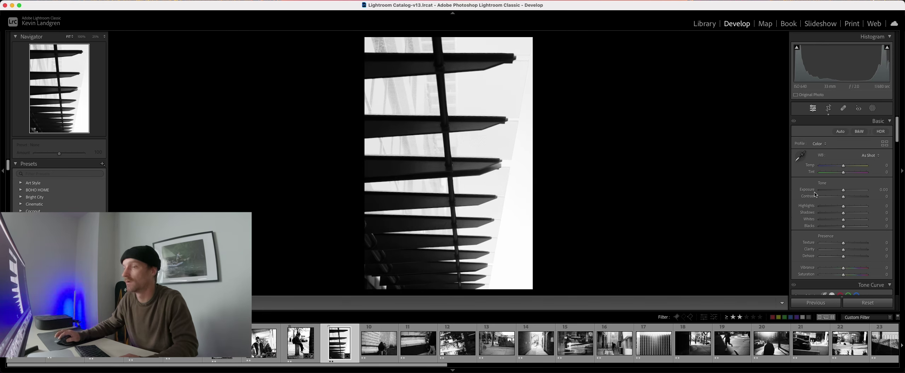
- Add a linear gradient mask over the beam photo's lower-left corner and set its exposure to -4.00
key(shift+w)
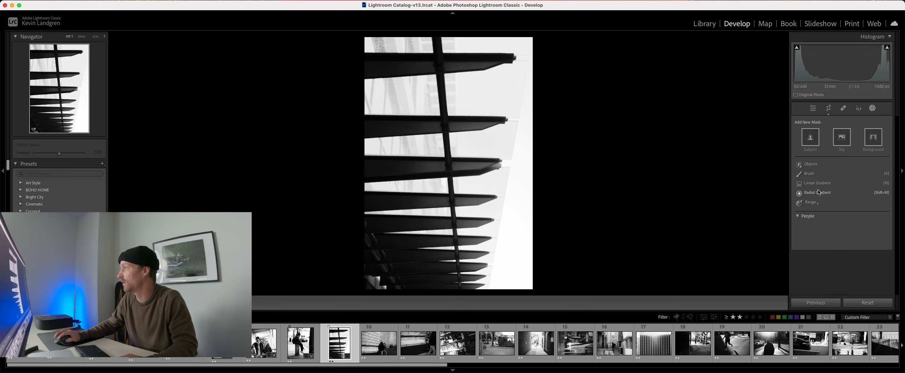
click(818, 193)
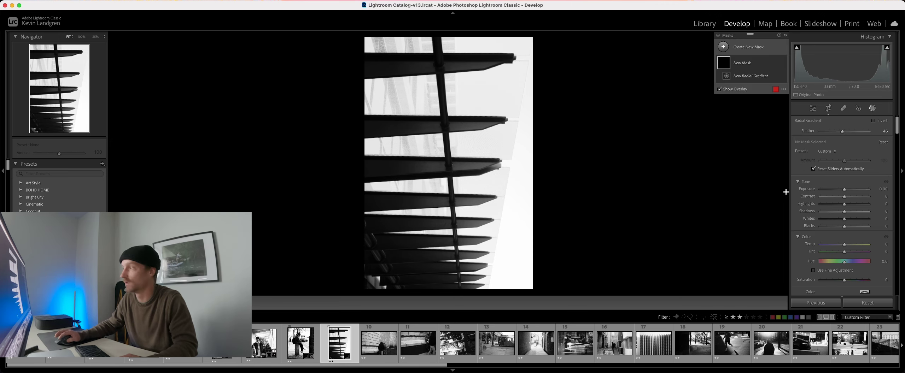
click(723, 47)
click(763, 121)
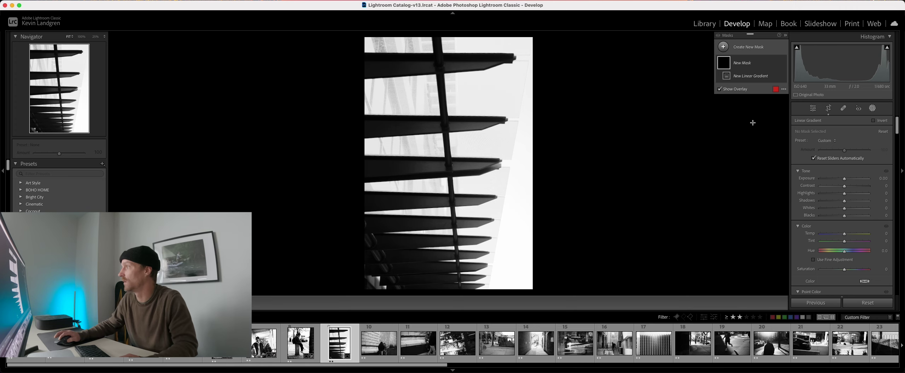
drag(380, 275, 445, 223)
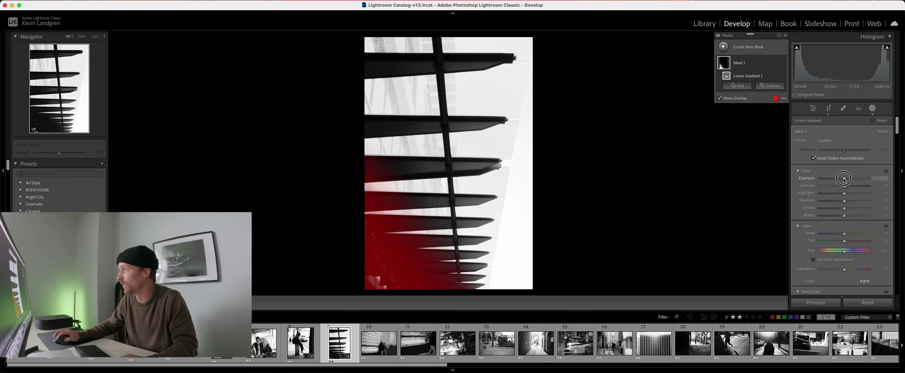
drag(845, 179, 820, 176)
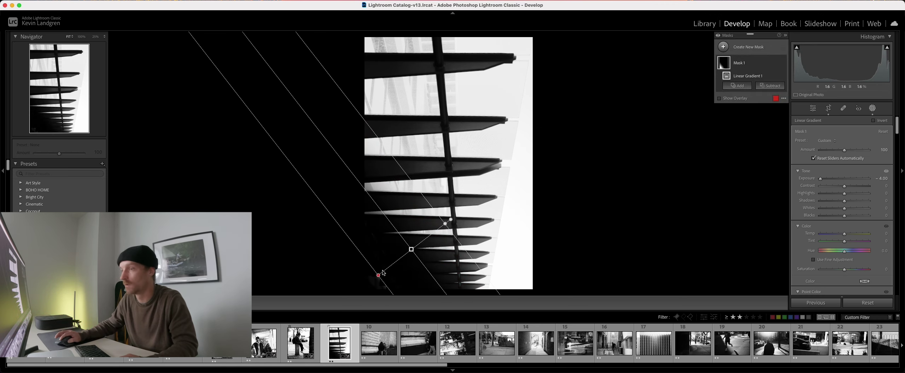
drag(393, 273, 378, 276)
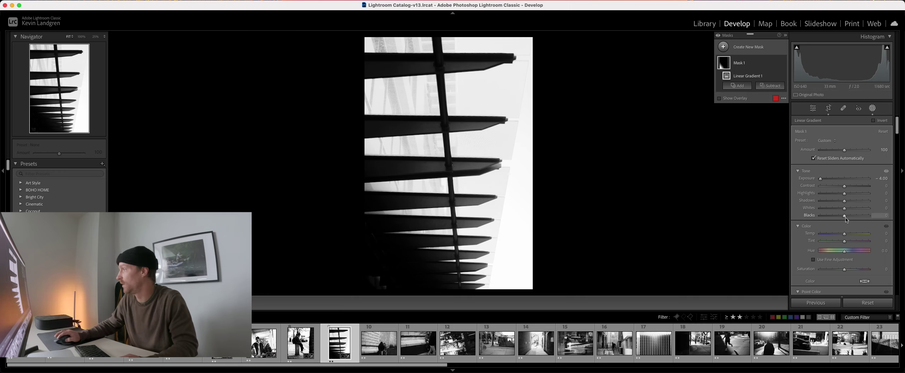
- Set the gradient mask's highlights, shadows and blacks to -100, widen its falloff, and start another linear gradient mask
drag(844, 193, 784, 192)
drag(845, 201, 769, 200)
drag(844, 216, 766, 216)
drag(448, 223, 457, 215)
drag(379, 275, 336, 290)
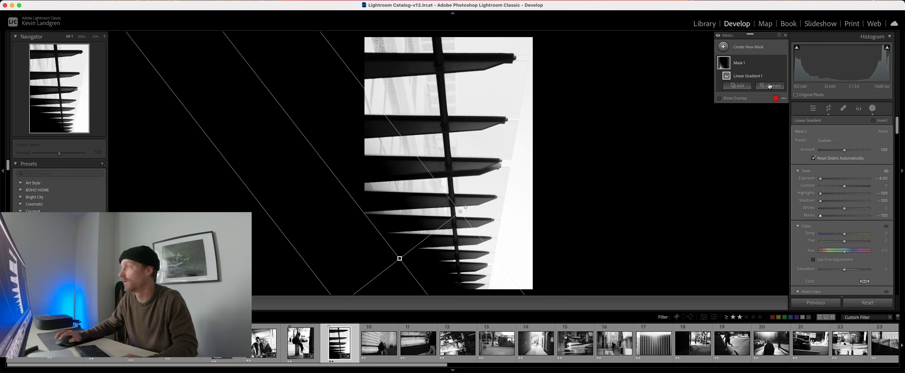
click(723, 47)
click(765, 121)
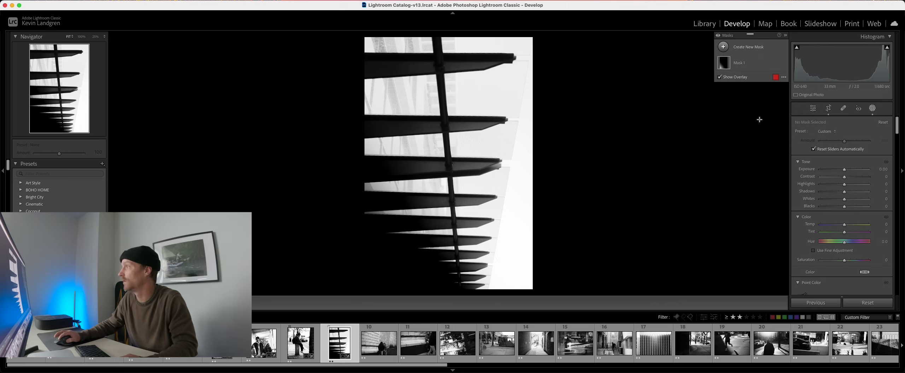
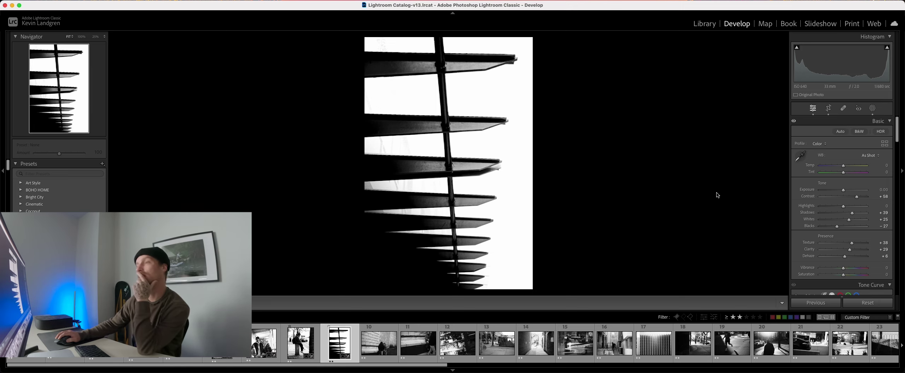
- Inspect the bright background detail between the beams at 100% magnification
click(390, 144)
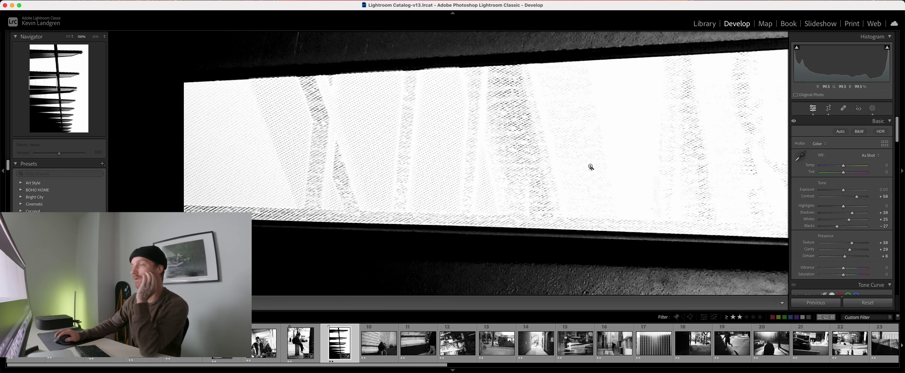
click(417, 165)
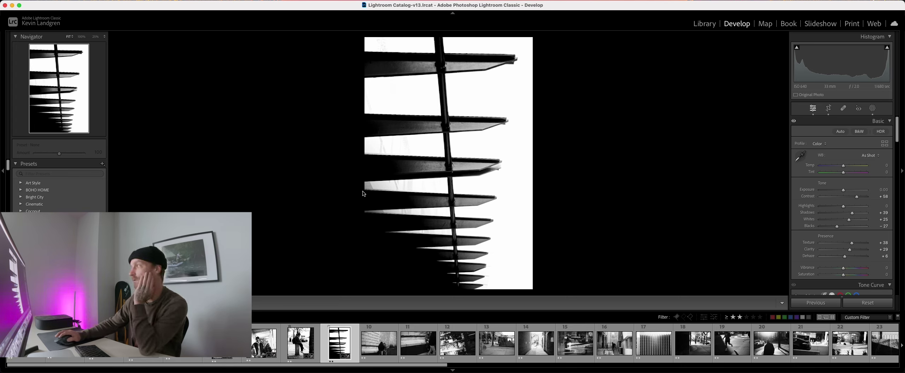
- Select the photo of the two women beside the block wall and straighten it to -5.44
click(374, 349)
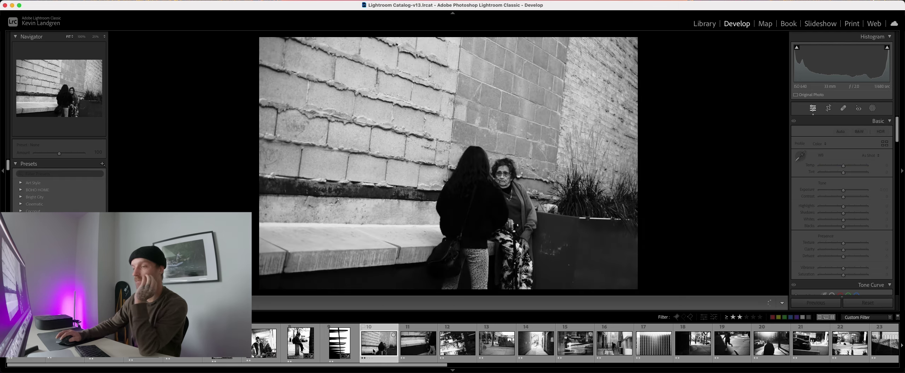
click(506, 166)
click(507, 165)
click(828, 108)
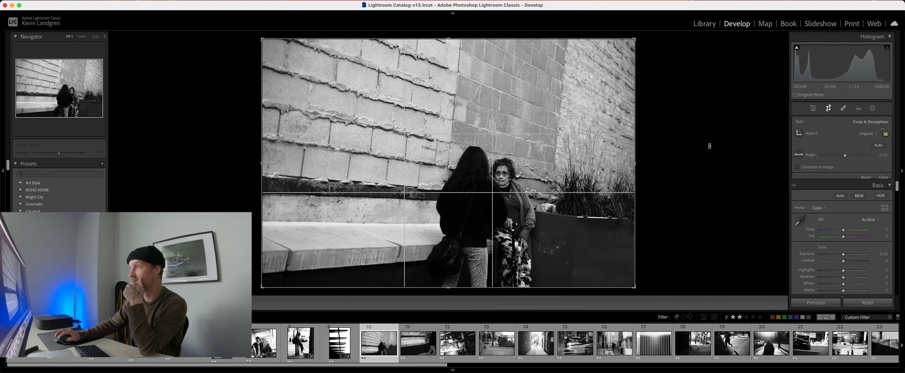
drag(709, 145, 707, 131)
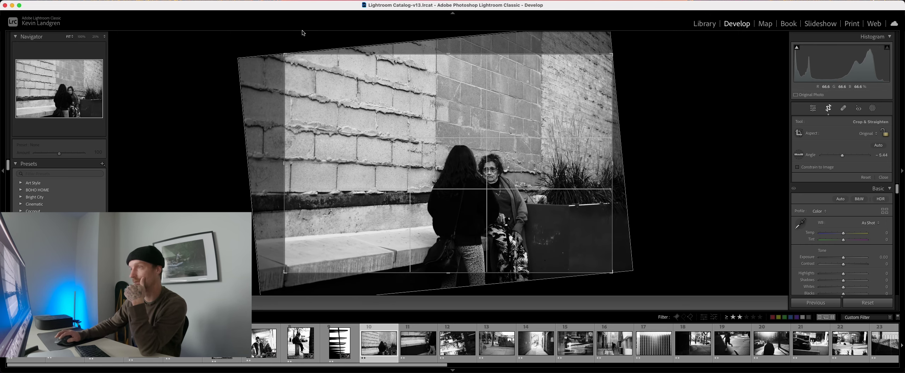
- Crop the wall photo to a tighter custom ratio around the two women and the planter
mouse_move(455, 55)
mouse_down()
mouse_move(457, 89)
mouse_move(456, 53)
mouse_up()
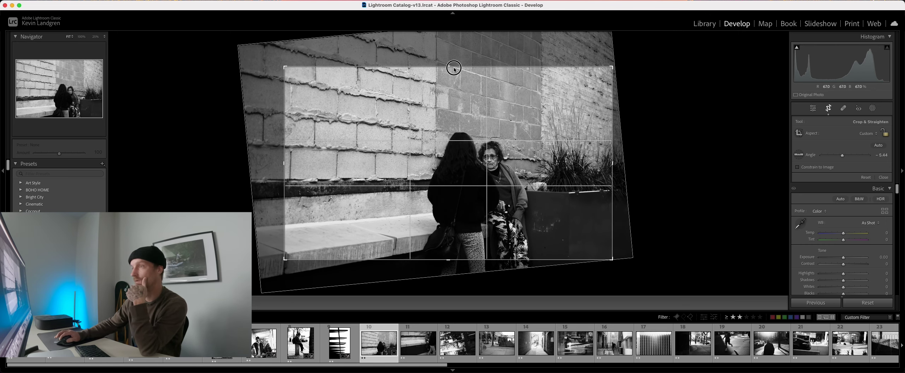
drag(285, 163, 338, 165)
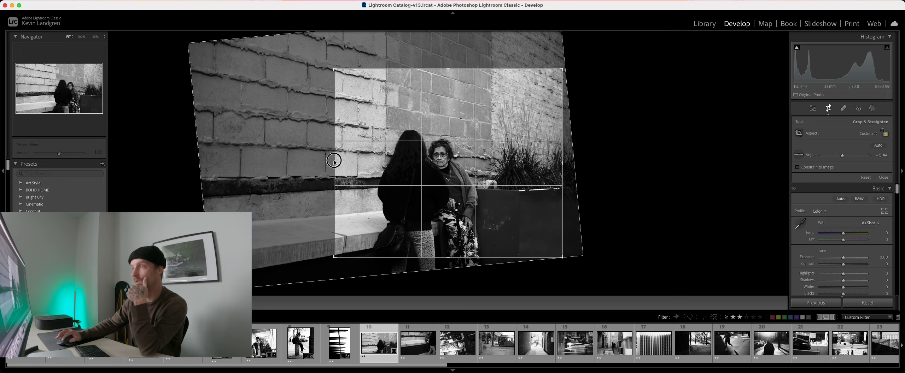
mouse_move(530, 194)
mouse_down()
mouse_move(553, 184)
mouse_move(521, 196)
mouse_up()
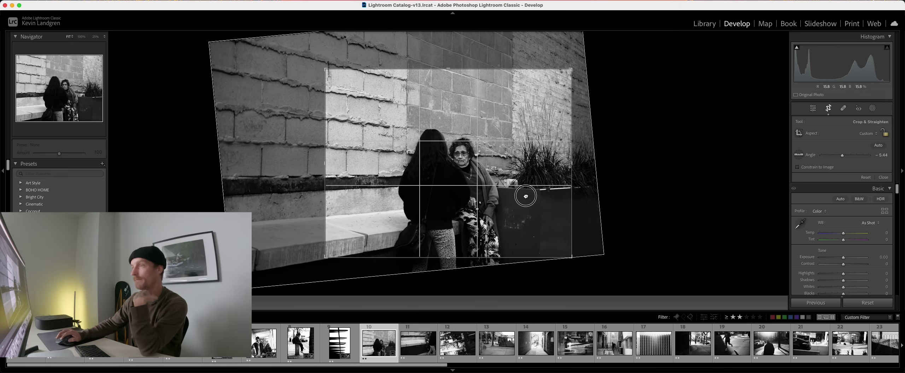
click(827, 111)
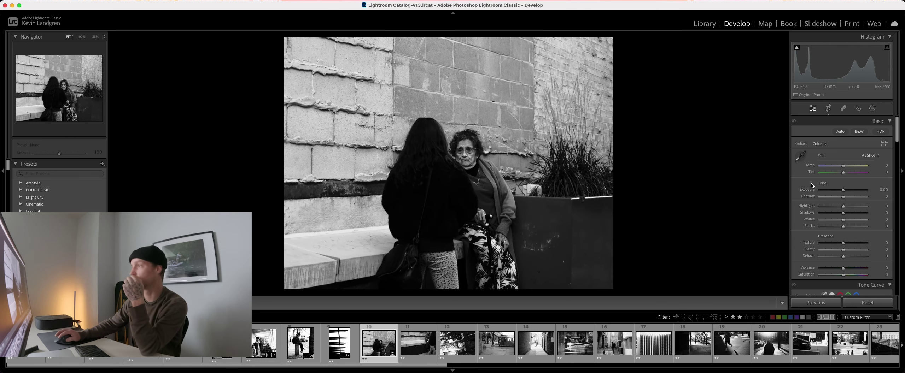
- Set the two women's photo to contrast +39, highlights +23, shadows +46, whites +8, blacks -45, texture +8, clarity +27 and dehaze +1
drag(844, 196, 854, 213)
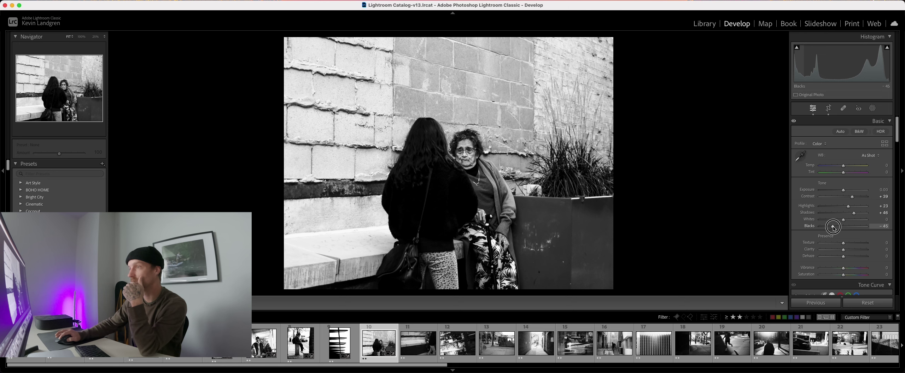
drag(844, 220, 845, 219)
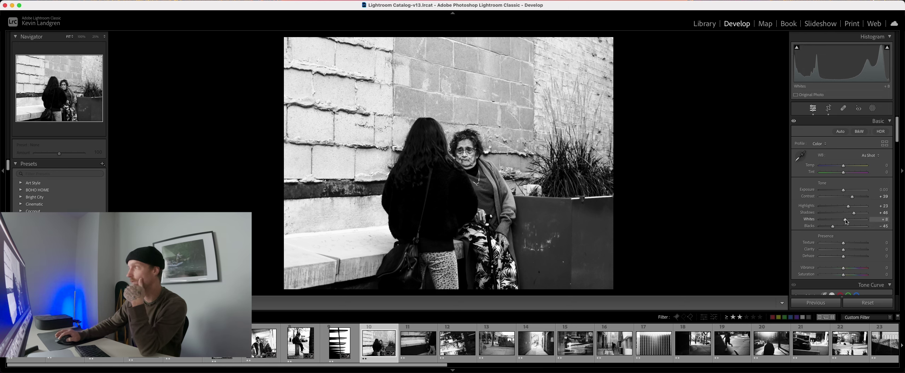
scroll(847, 184, down, 5)
drag(845, 161, 851, 157)
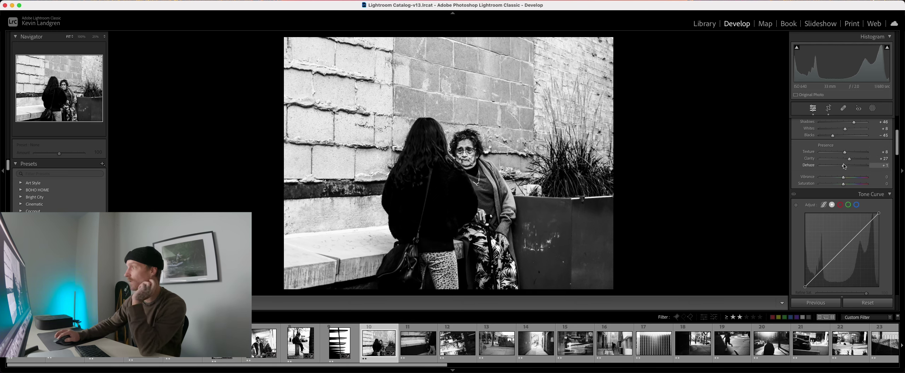
- Bend the two women's tone curve into a gentle S by lowering the darks and raising the lights
drag(823, 271, 823, 272)
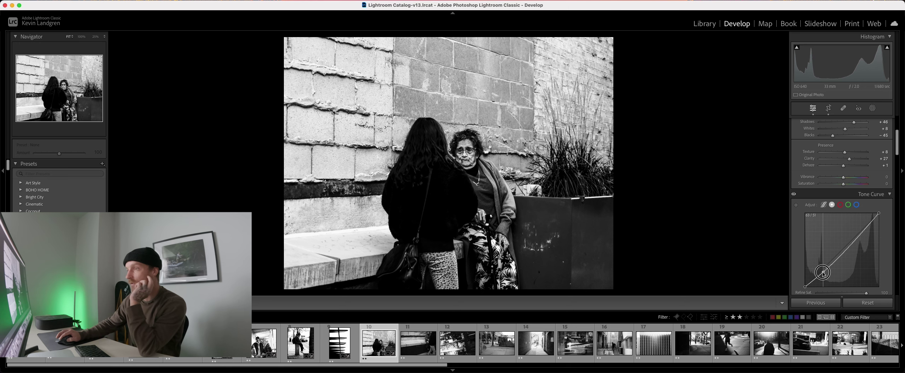
drag(855, 241, 853, 237)
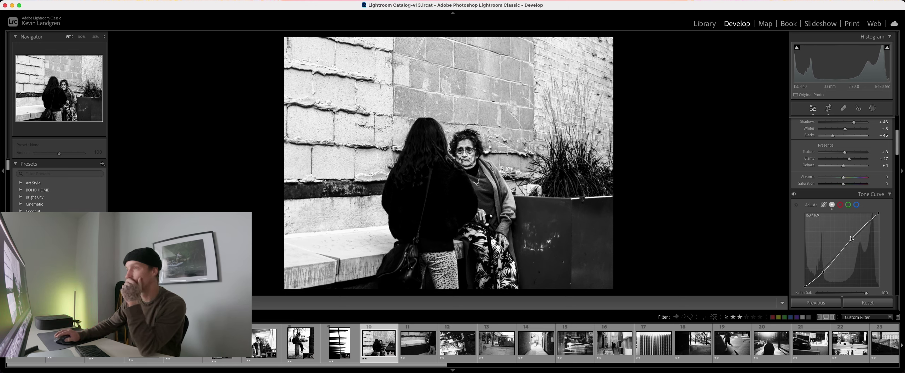
- Add an inverted radial gradient mask around the two women with feather 67 and exposure -1.04 to darken their surroundings
scroll(853, 212, down, 5)
click(873, 109)
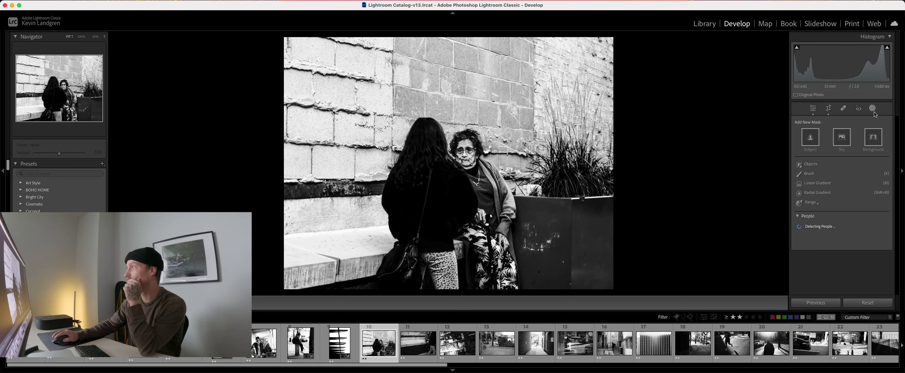
click(817, 193)
mouse_move(464, 186)
mouse_down()
mouse_move(475, 220)
mouse_move(502, 241)
mouse_up()
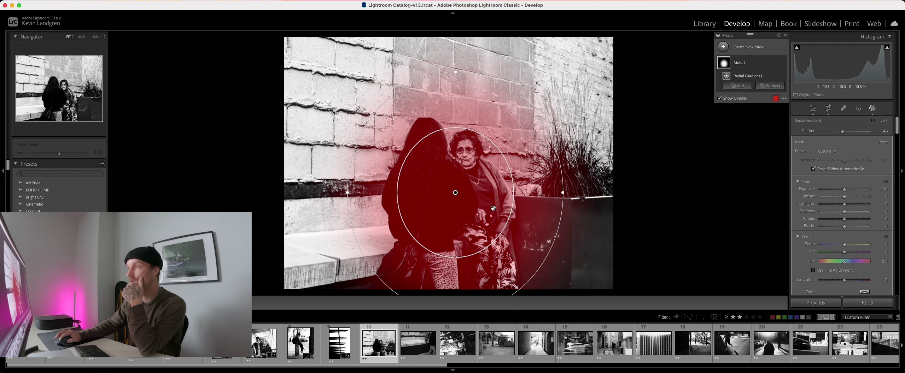
click(877, 122)
drag(844, 189, 839, 189)
drag(458, 258, 457, 232)
drag(455, 193, 460, 171)
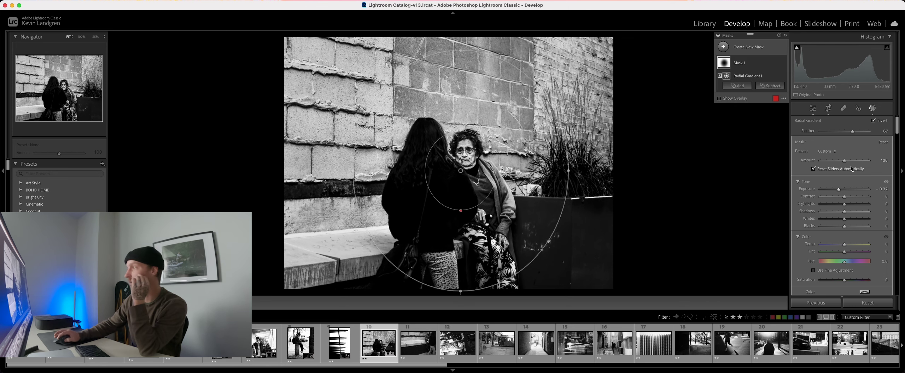
drag(839, 190, 837, 190)
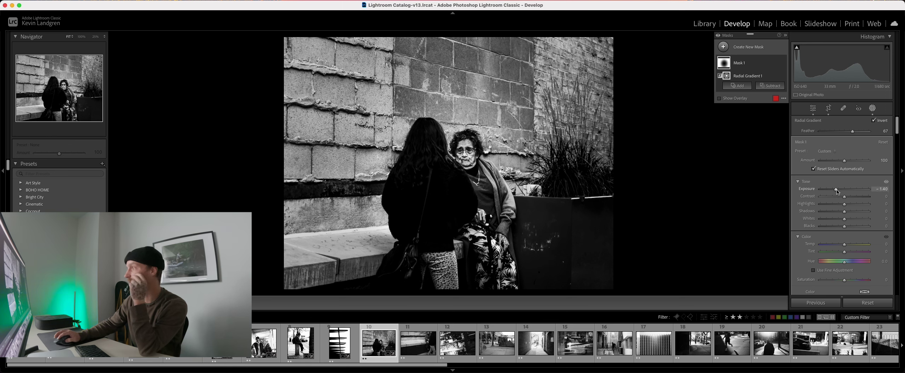
drag(838, 192, 840, 193)
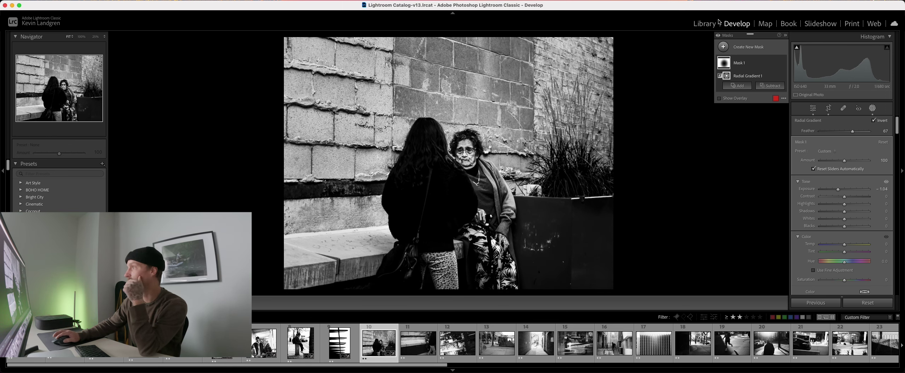
- Add a second radial gradient mask as a long diagonal ellipse running from the bench up to the wall above the planter
click(723, 48)
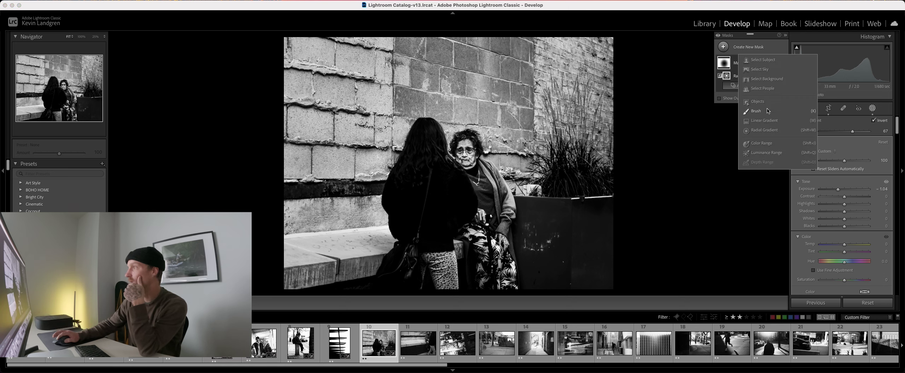
click(770, 131)
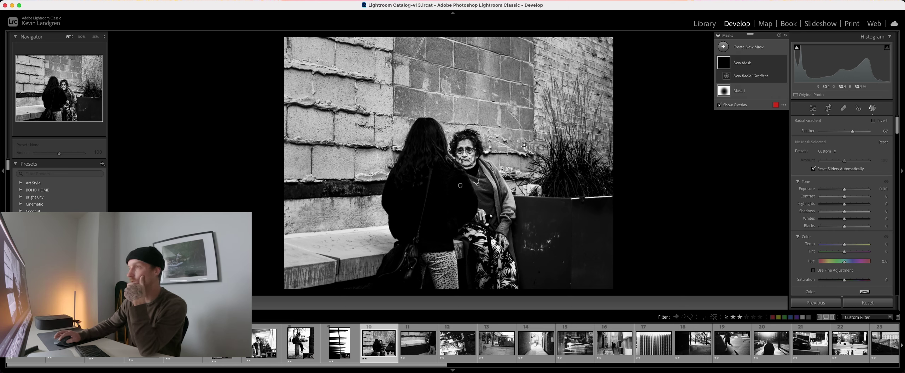
drag(525, 138, 860, 204)
drag(683, 203, 752, 101)
drag(562, 184, 556, 189)
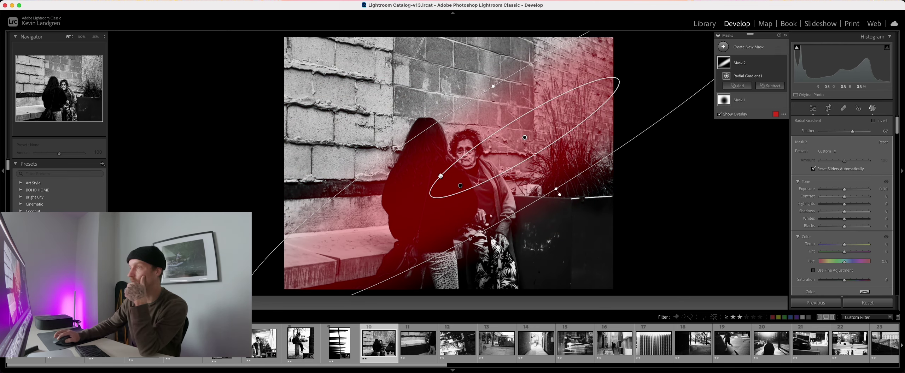
drag(544, 156, 545, 131)
drag(565, 170, 568, 174)
- Set the diagonal mask's exposure to 0.79, highlights to 10, blacks to -25 and feather to 59, refining its position and width
drag(844, 190, 849, 190)
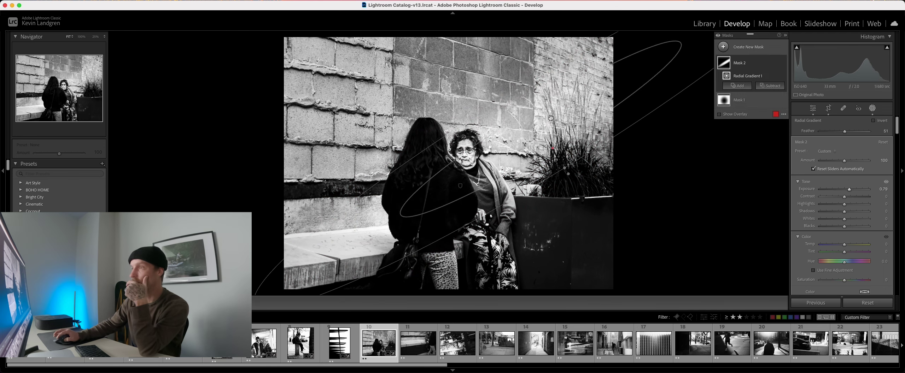
drag(515, 91, 513, 87)
drag(541, 130, 537, 121)
drag(563, 165, 558, 157)
drag(517, 139, 517, 137)
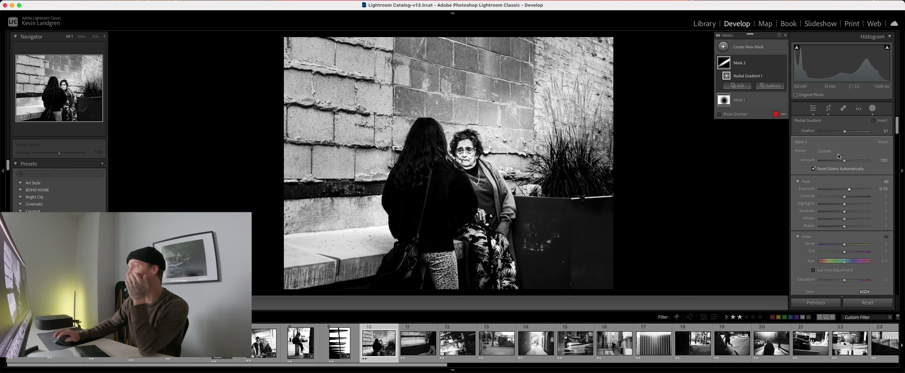
drag(845, 209, 847, 209)
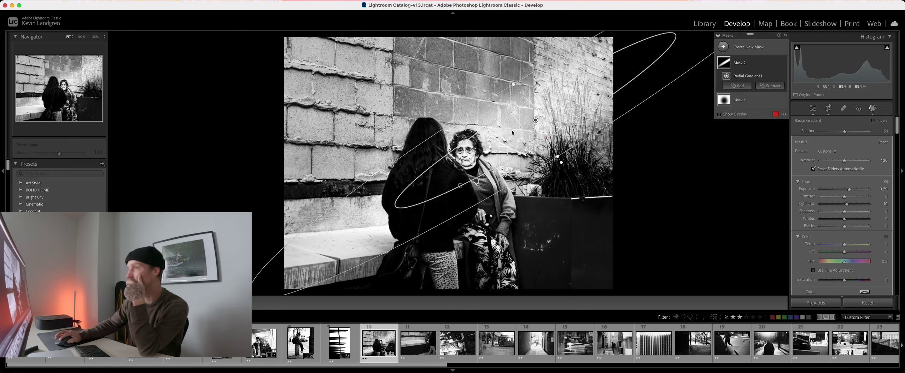
drag(513, 84, 508, 80)
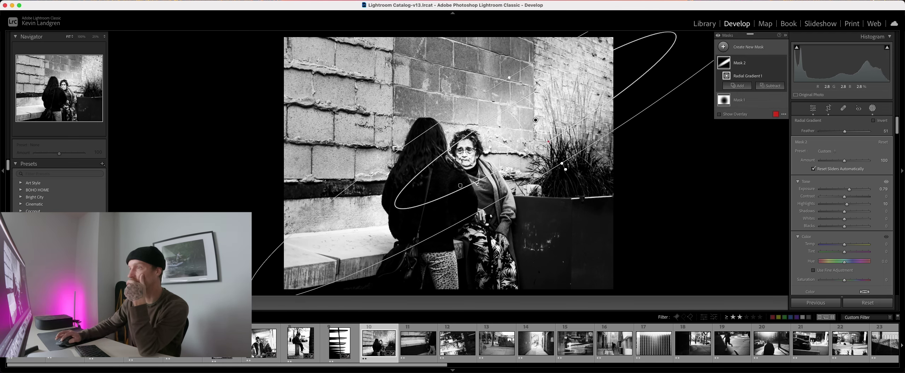
drag(548, 141, 554, 145)
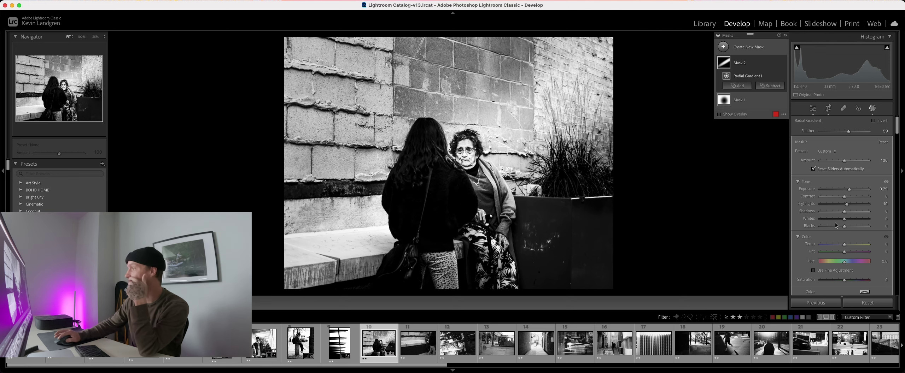
drag(845, 227, 839, 226)
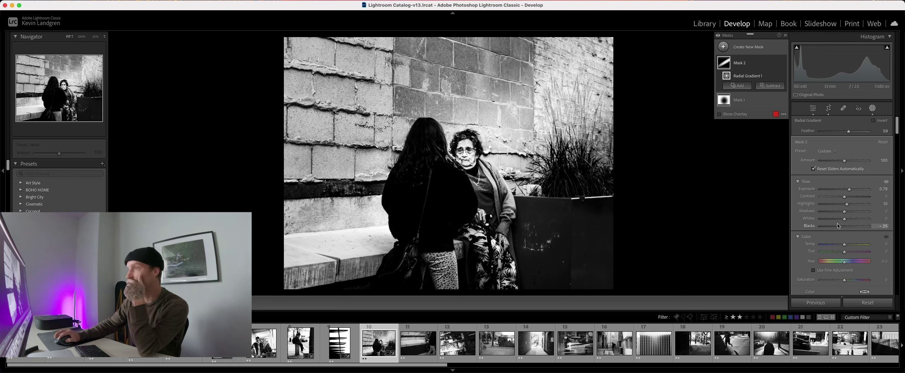
- Duplicate and invert the diagonal mask, and lower the inverted copy's clarity
click(774, 63)
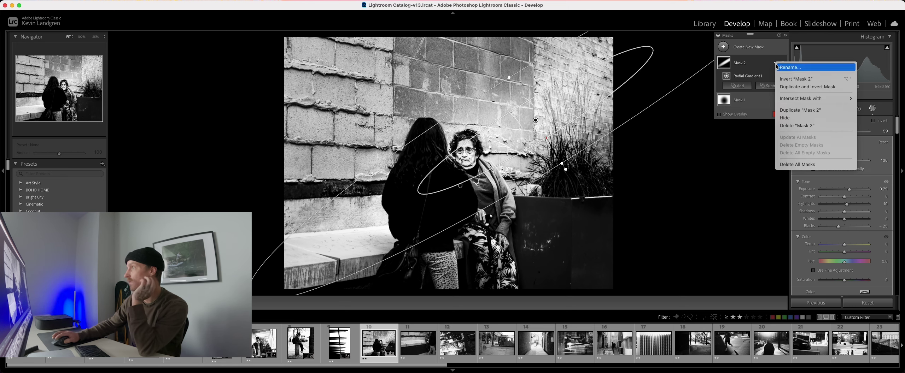
click(794, 88)
drag(845, 190, 844, 190)
scroll(840, 245, down, 10)
drag(848, 280, 832, 276)
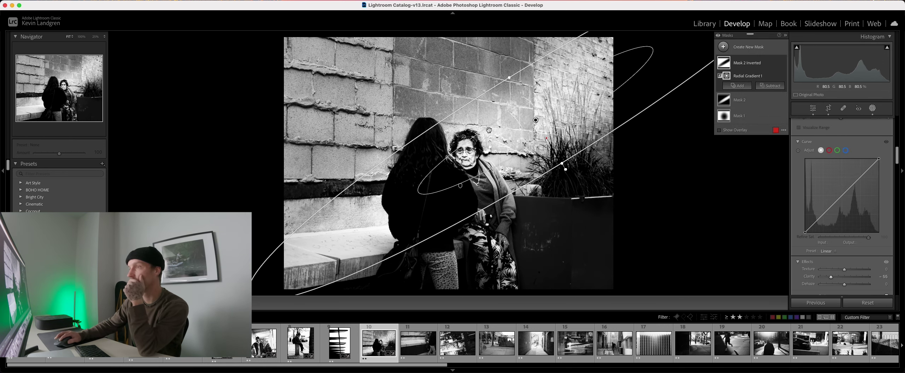
- Leave masking and compare the two women's photo with its unedited version
click(872, 110)
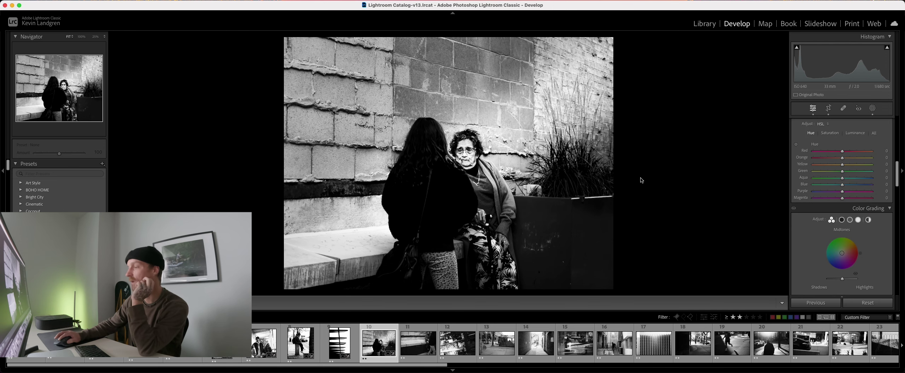
key(backslash)
key(backslash)
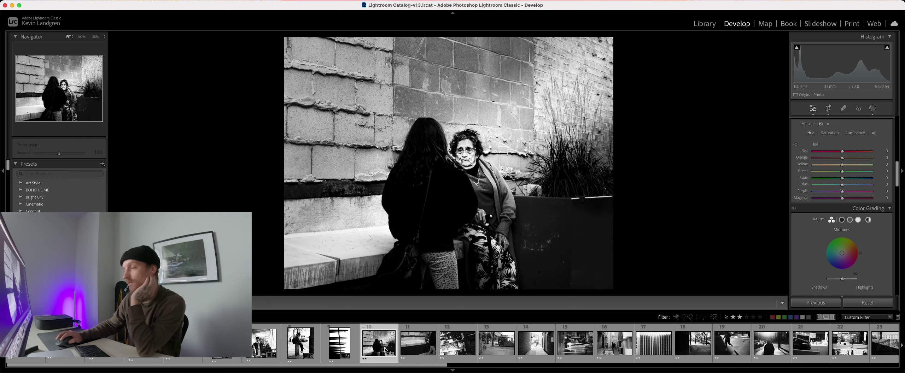
- Open the next photo of the long bench with the women at its edge and set its rating to 0
click(401, 346)
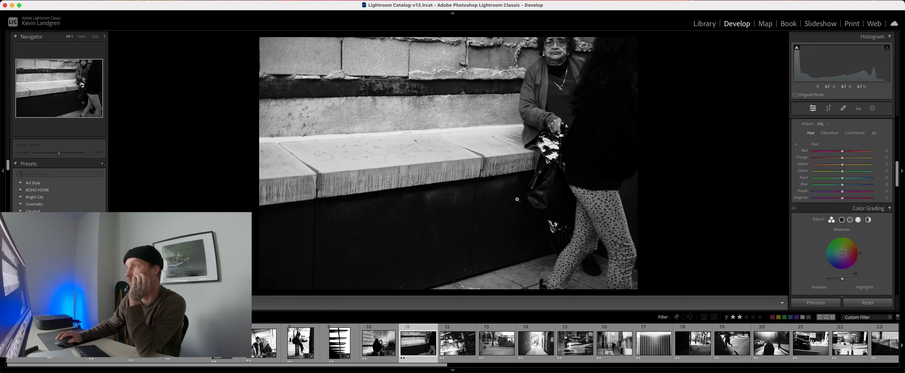
drag(557, 46, 564, 176)
key(0)
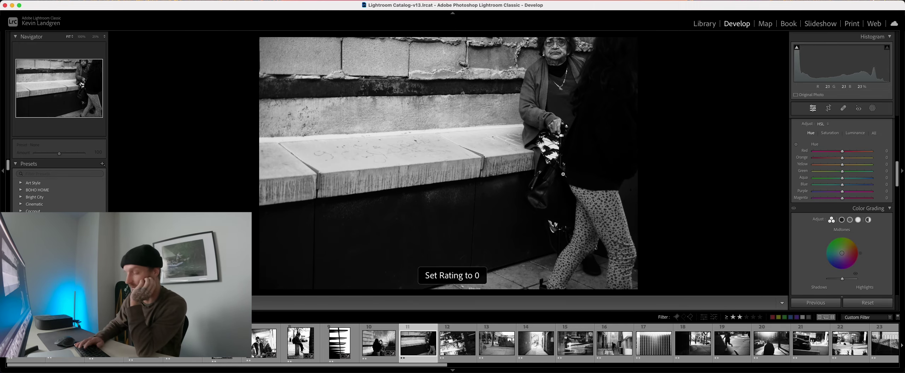
- Straighten the café window photo to 14.53 and crop it to a narrower custom ratio around the seated customer and laptop
click(830, 111)
drag(710, 91, 638, 149)
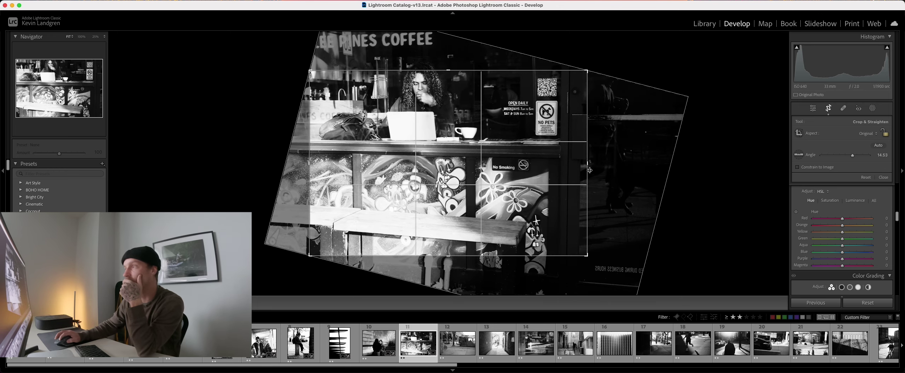
drag(590, 171, 517, 171)
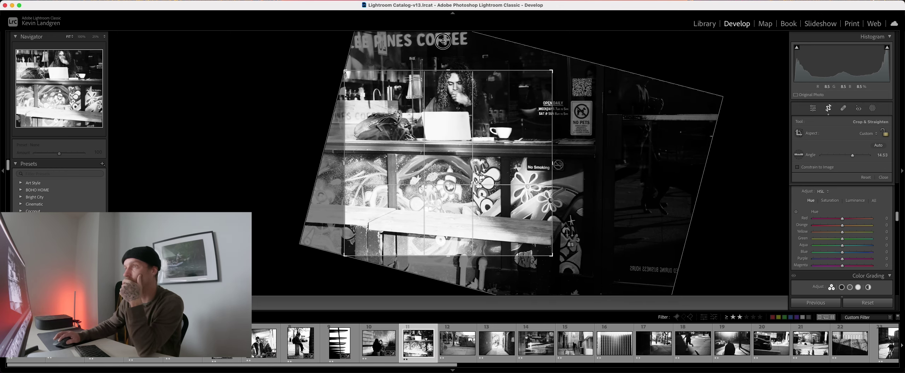
drag(449, 61, 450, 53)
drag(457, 143, 459, 145)
drag(451, 257, 459, 222)
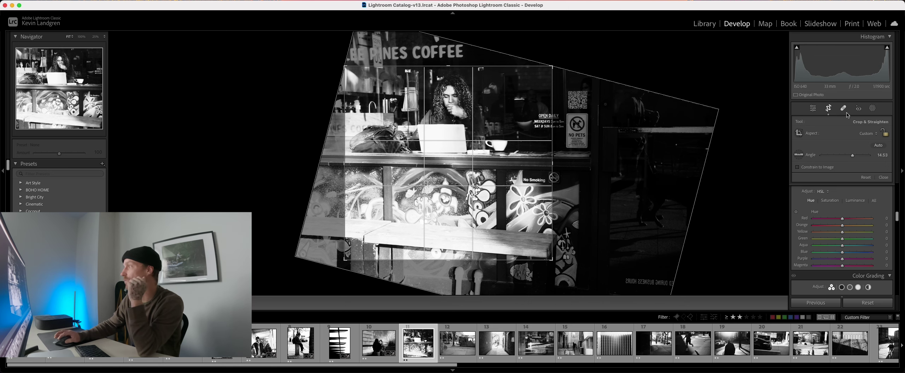
click(823, 113)
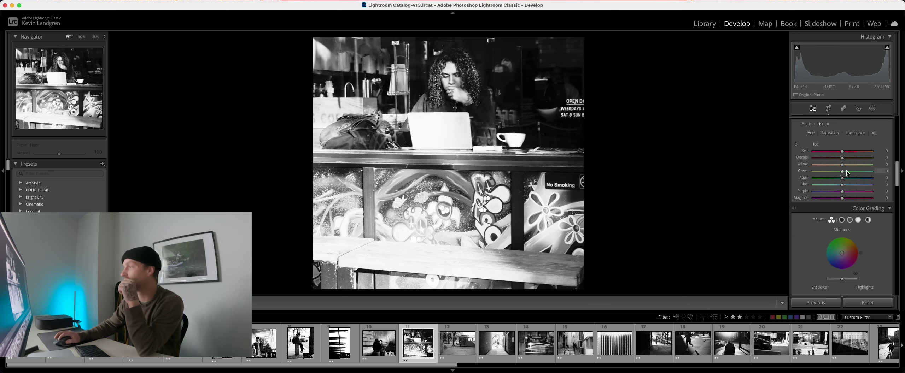
- Set the café photo's contrast to +67 and blacks to -48, and recheck its crop
scroll(848, 173, up, 5)
drag(843, 197, 860, 198)
drag(844, 226, 834, 226)
click(829, 108)
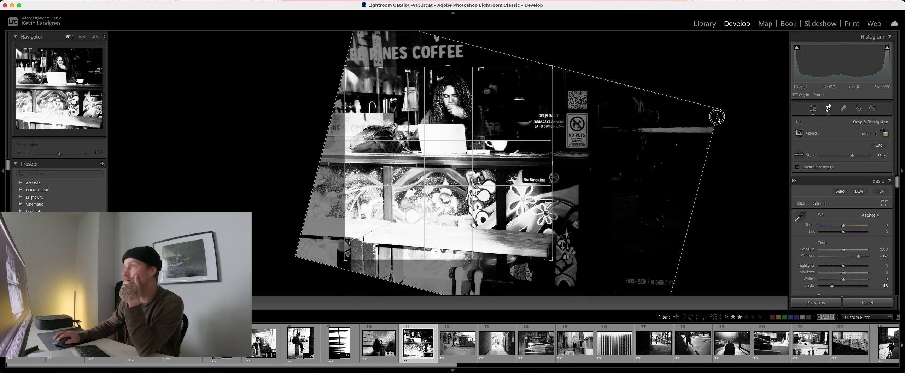
click(828, 109)
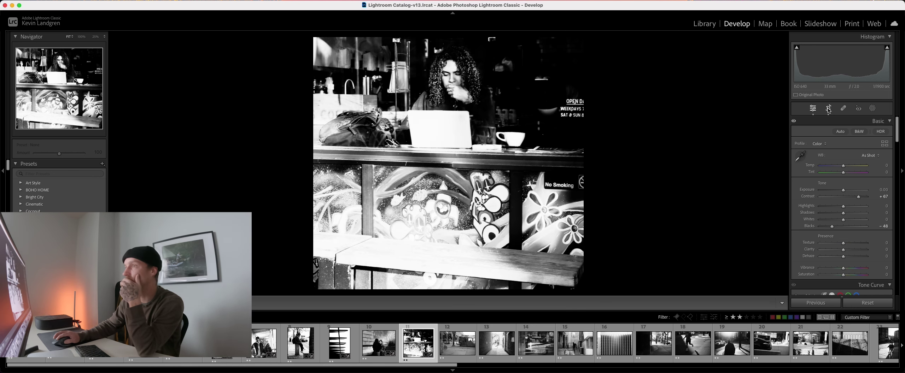
- Add a linear gradient mask over the graffiti counter front and bench, with exposure -3.37
click(871, 110)
click(841, 137)
drag(450, 213, 448, 90)
drag(844, 179, 824, 176)
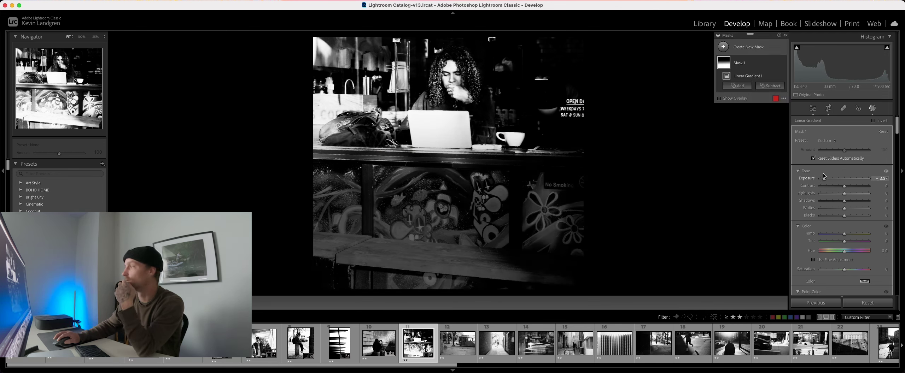
- Set the counter-front mask's blacks to -12, sharpness to -91 and clarity to -37
drag(847, 217, 824, 241)
scroll(843, 220, down, 10)
scroll(824, 242, down, 5)
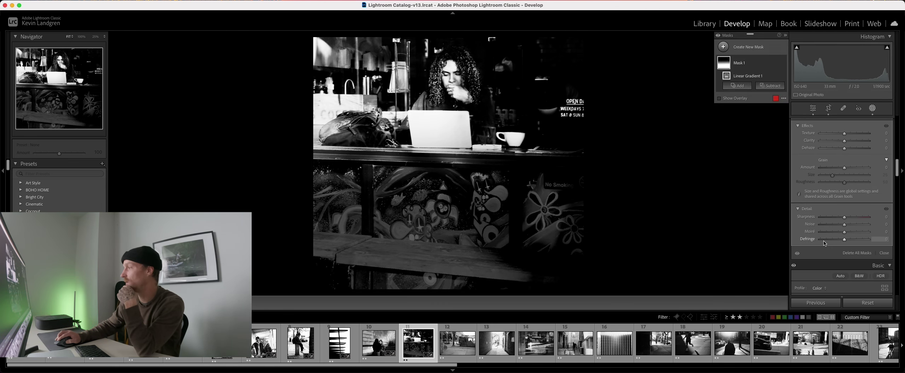
drag(845, 218, 822, 218)
drag(847, 141, 836, 142)
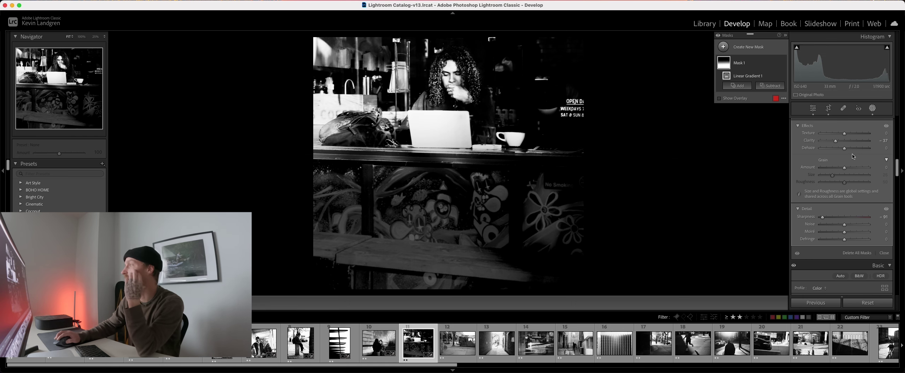
scroll(854, 156, up, 8)
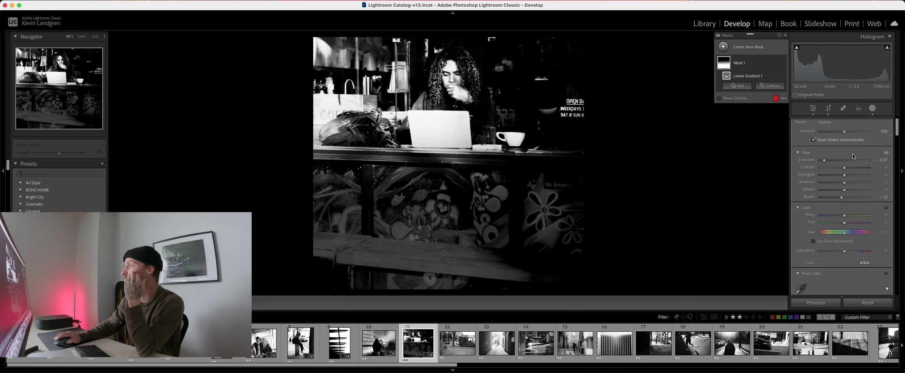
- Leave masking and examine the café customer's face at 100% zoom
click(871, 113)
click(456, 77)
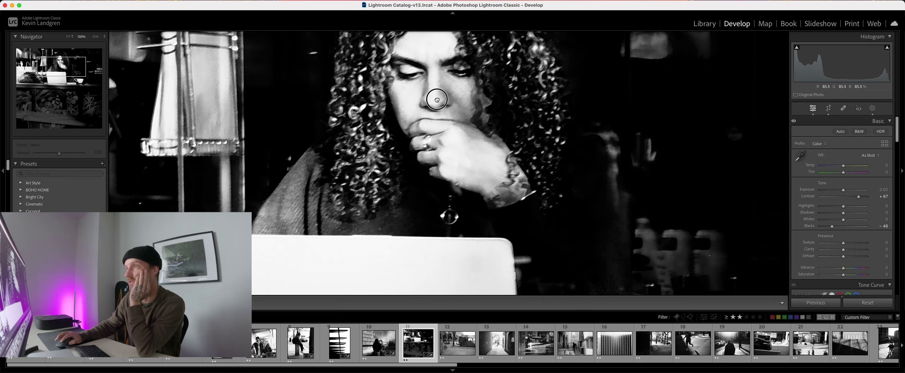
click(442, 135)
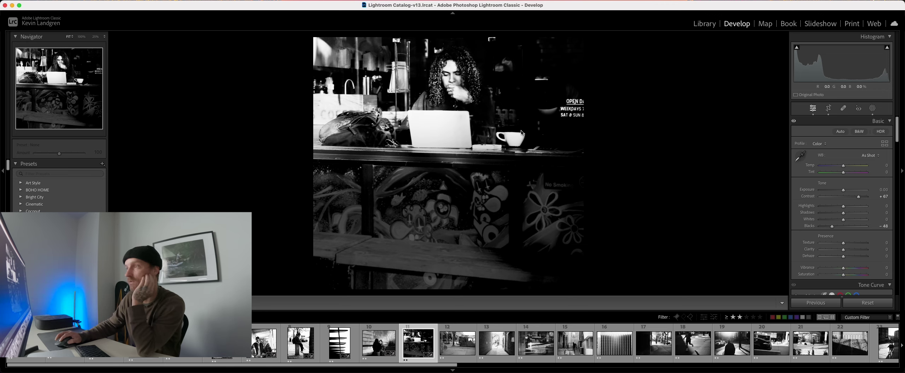
- Add a radial gradient mask around the café customer's head and upper body, and lower its blacks to -8
click(873, 107)
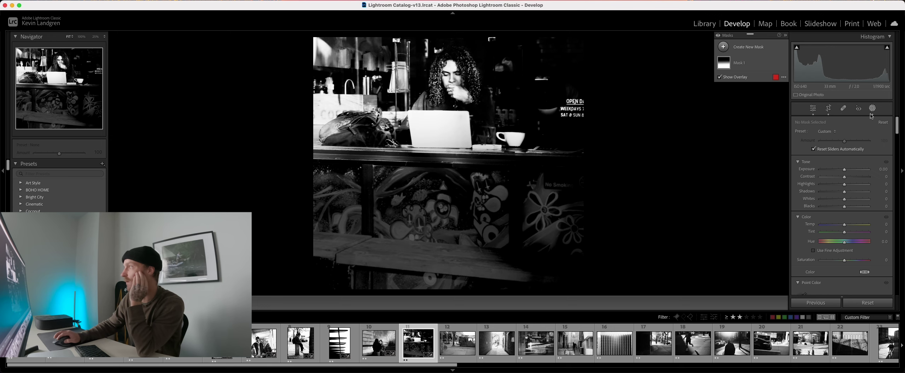
click(723, 47)
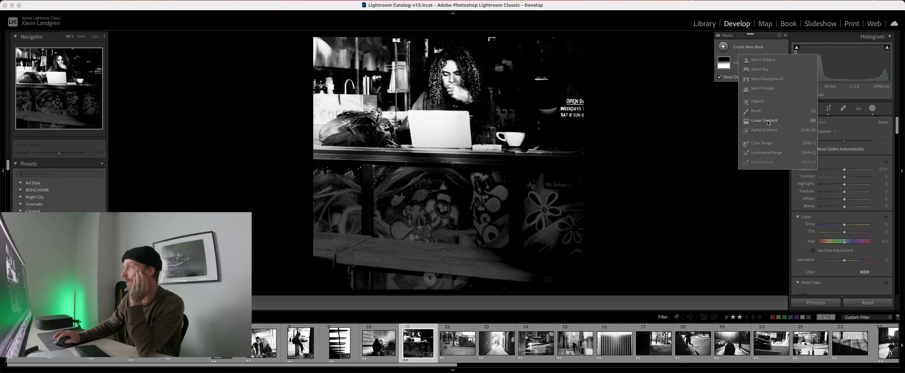
click(766, 134)
drag(452, 91, 516, 159)
drag(453, 130, 446, 145)
drag(844, 196, 842, 228)
scroll(848, 225, down, 1)
scroll(844, 226, down, 5)
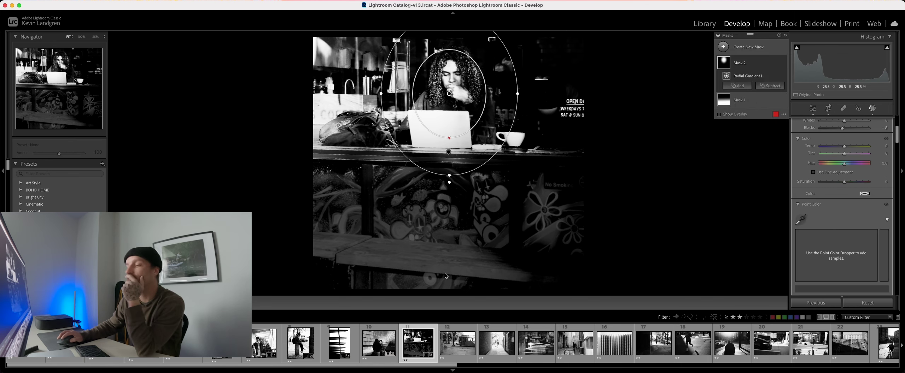
- Open the tram street photo and crop it to a narrow vertical frame around the lamp post, pedestrian and tram front
click(464, 348)
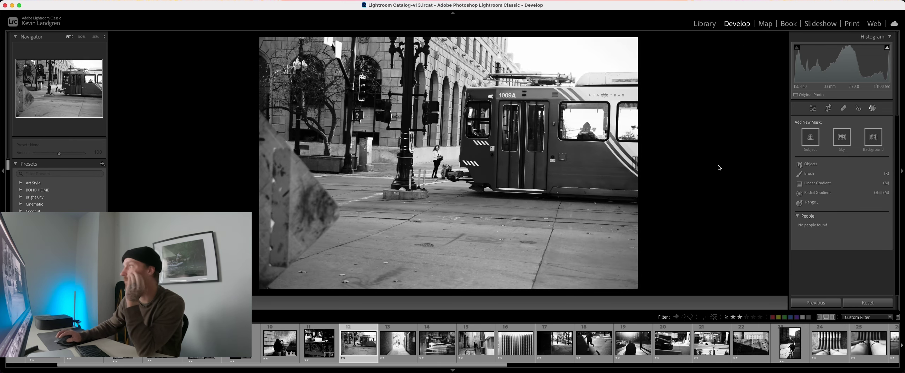
click(874, 111)
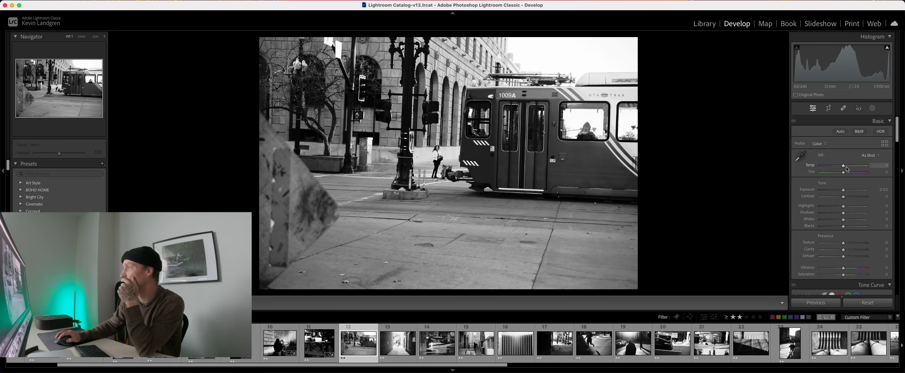
click(829, 113)
drag(637, 166, 559, 166)
drag(336, 163, 384, 172)
drag(448, 288, 449, 262)
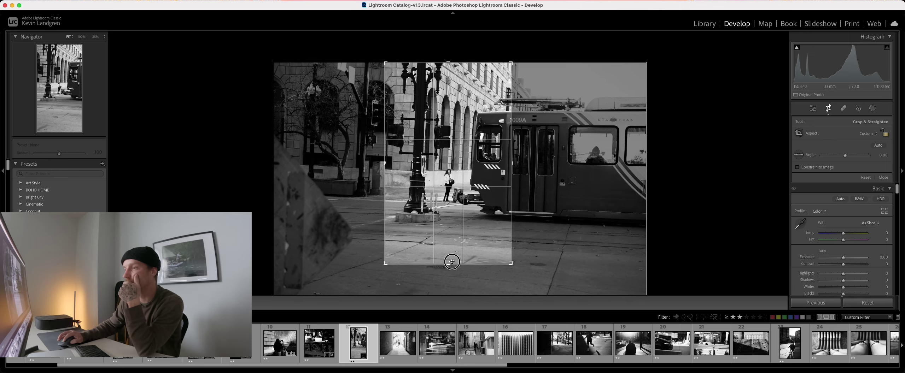
- Widen the tram crop and trim its top, and set contrast to +52, shadows +33, whites +21 and blacks -28
drag(512, 163, 520, 162)
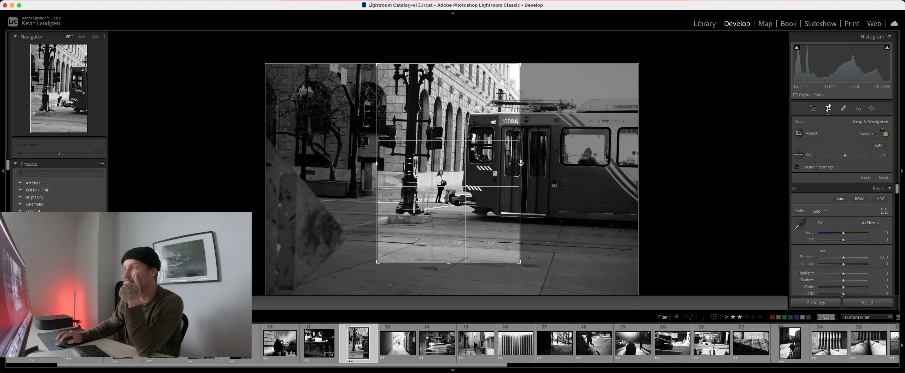
drag(369, 161, 353, 161)
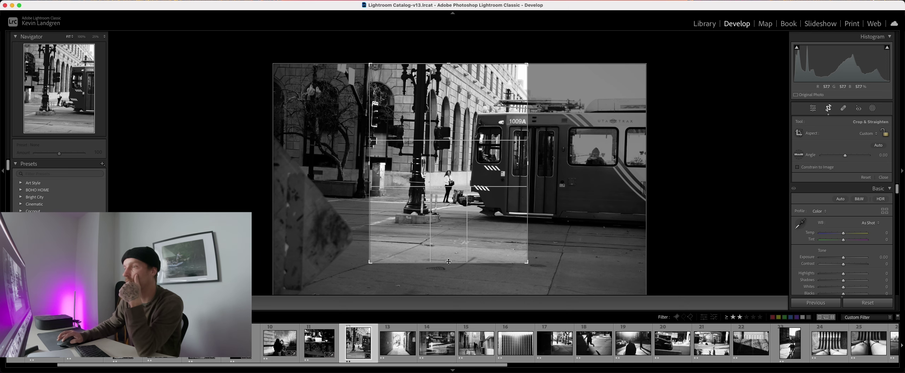
drag(448, 263, 450, 285)
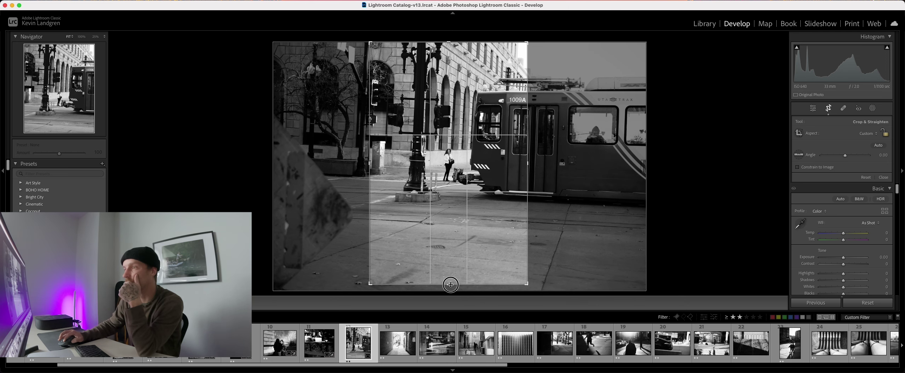
drag(449, 43, 453, 59)
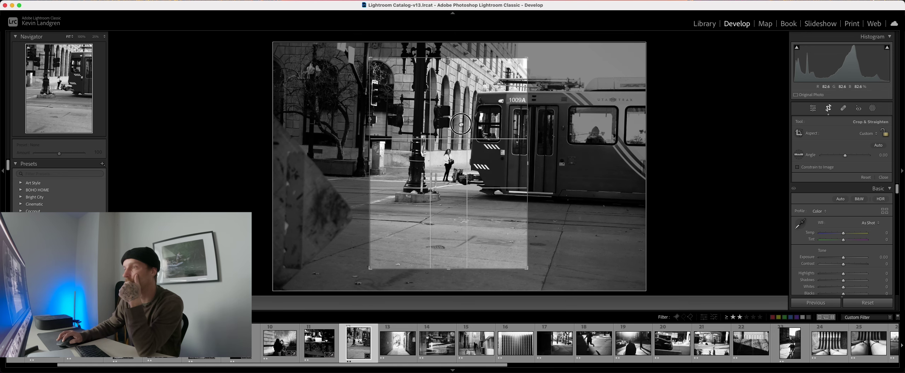
click(829, 109)
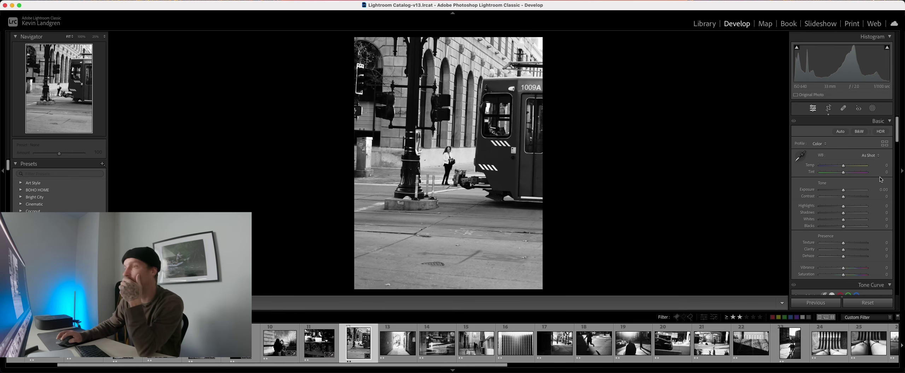
drag(848, 200, 837, 226)
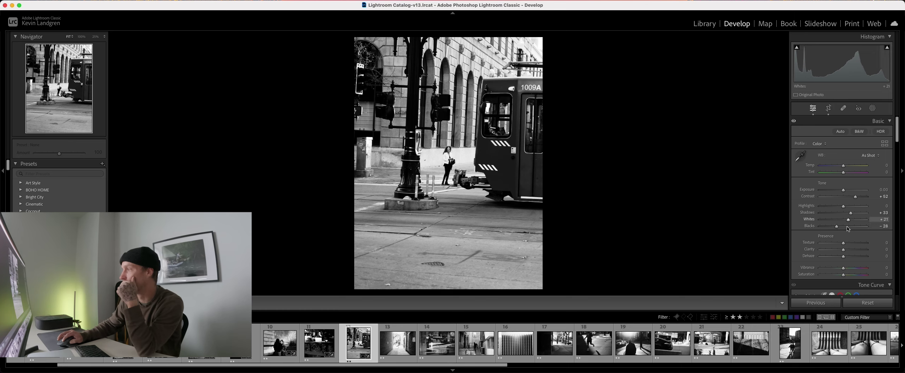
- Add an inverted radial gradient mask around the pedestrian beside the tram, with exposure -0.88
click(872, 109)
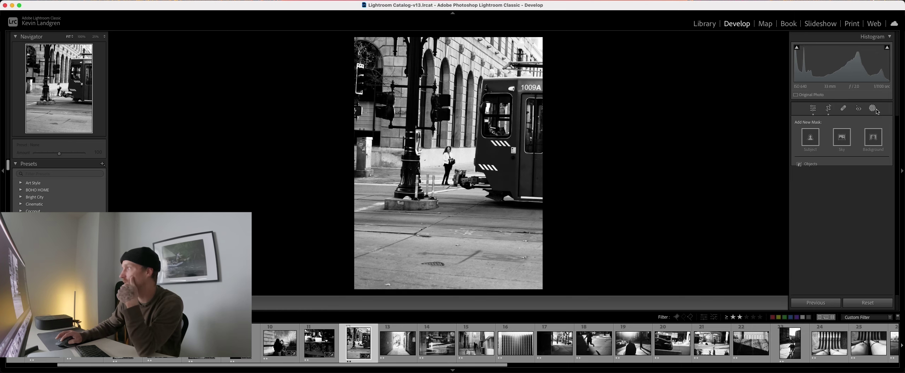
click(818, 193)
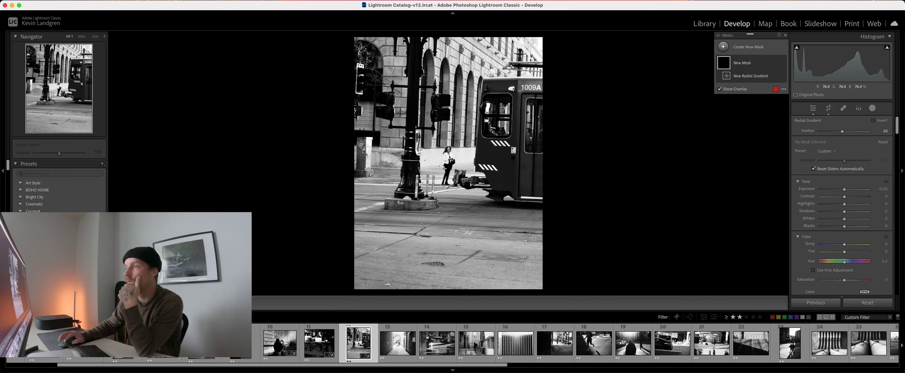
mouse_move(443, 162)
mouse_down()
mouse_move(496, 213)
mouse_move(456, 167)
mouse_up()
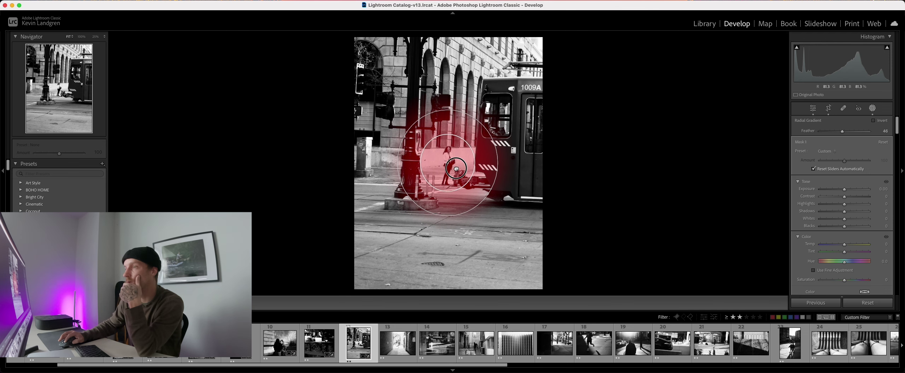
click(873, 121)
drag(844, 190, 841, 190)
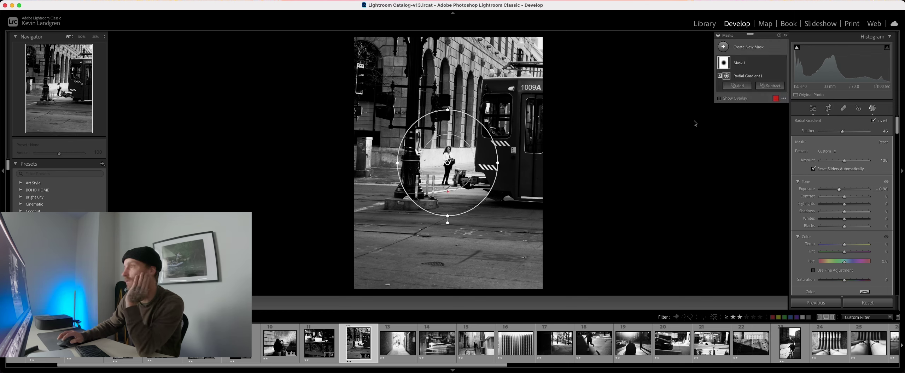
- Add a second radial gradient mask shaped as a narrow diagonal beam across the pedestrian and tram front
click(723, 47)
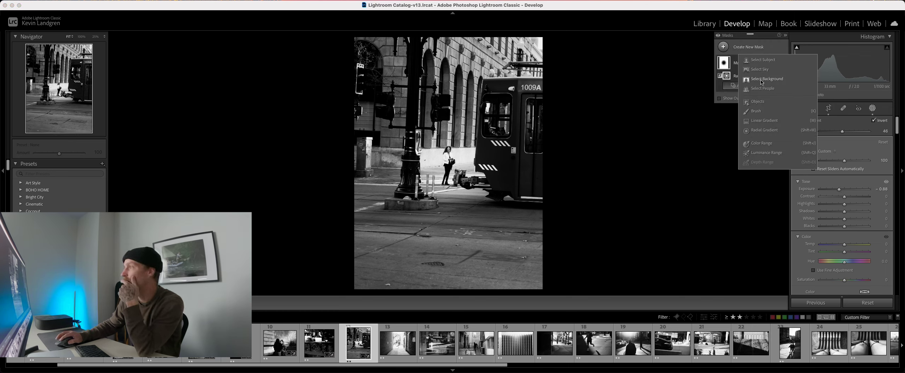
click(764, 130)
drag(469, 145, 437, 285)
drag(490, 205, 461, 275)
drag(487, 161, 487, 145)
- Move the diagonal mask up toward the tram roof and set exposure 0.97, contrast 16, highlights -33, shadows -7 and blacks -27
drag(844, 189, 849, 190)
drag(479, 124, 500, 74)
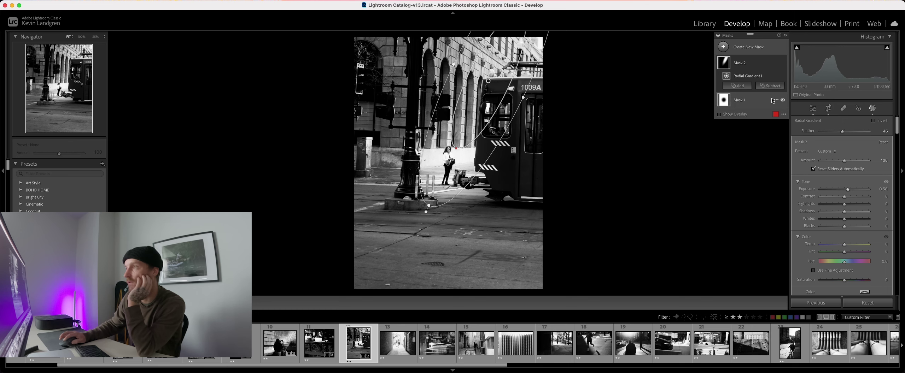
mouse_move(849, 191)
mouse_down()
mouse_move(837, 204)
mouse_move(845, 228)
mouse_move(838, 228)
mouse_move(850, 220)
mouse_move(849, 201)
mouse_up()
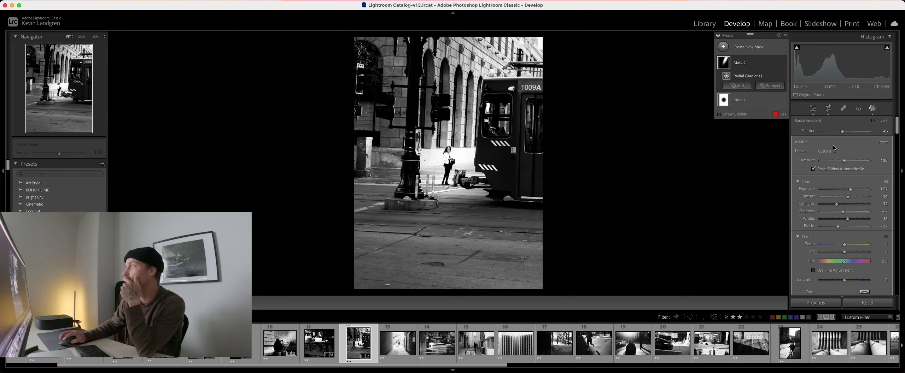
- Add a linear gradient mask over the street foreground, with exposure -0.95 and blacks -14
click(737, 86)
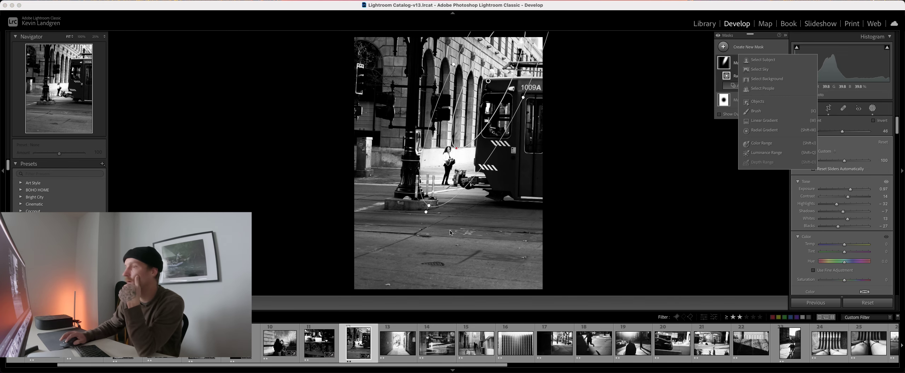
click(750, 122)
drag(444, 221, 444, 155)
drag(844, 179, 840, 182)
drag(849, 217, 840, 218)
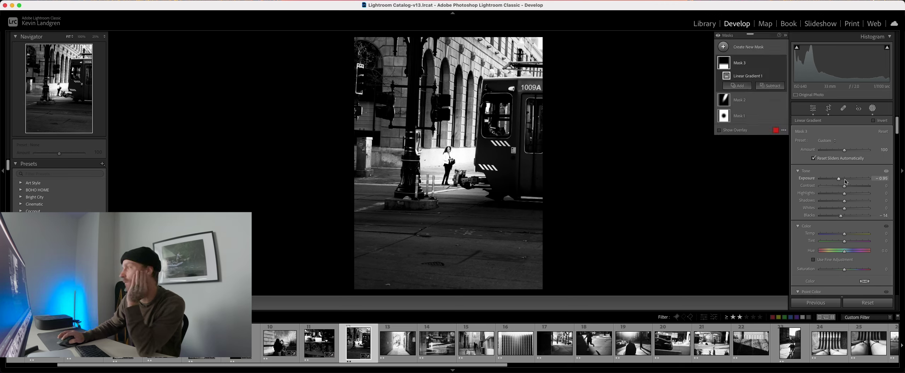
- Set the tram photo's overall clarity to +7, exposure to +0.30 and highlights to -59, and check the pedestrian up close
click(873, 109)
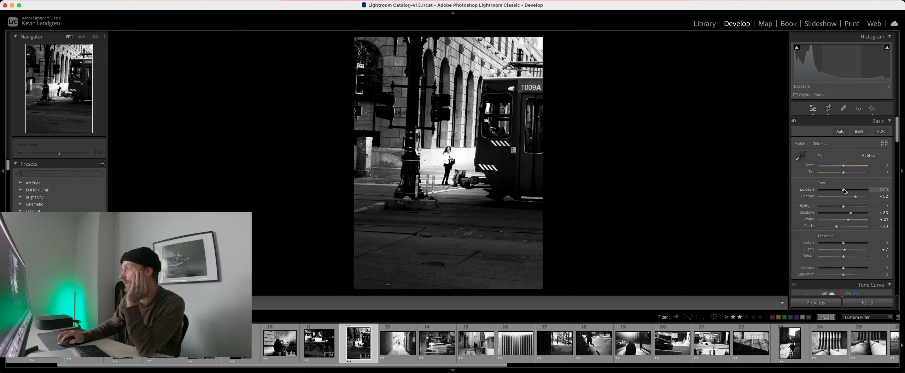
drag(844, 191, 845, 191)
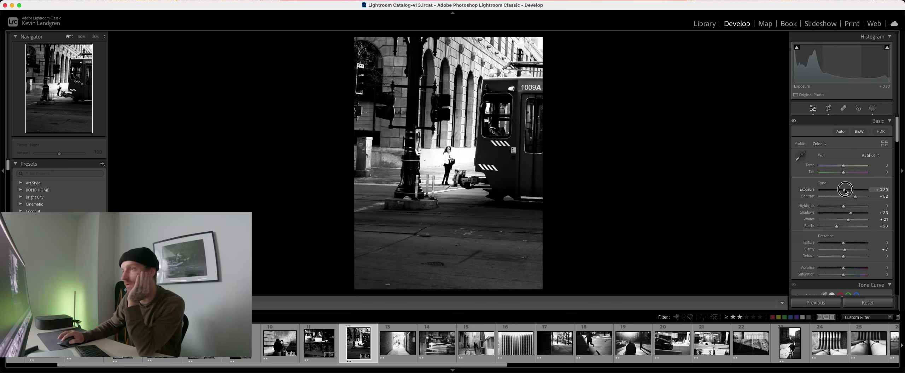
drag(843, 208, 834, 204)
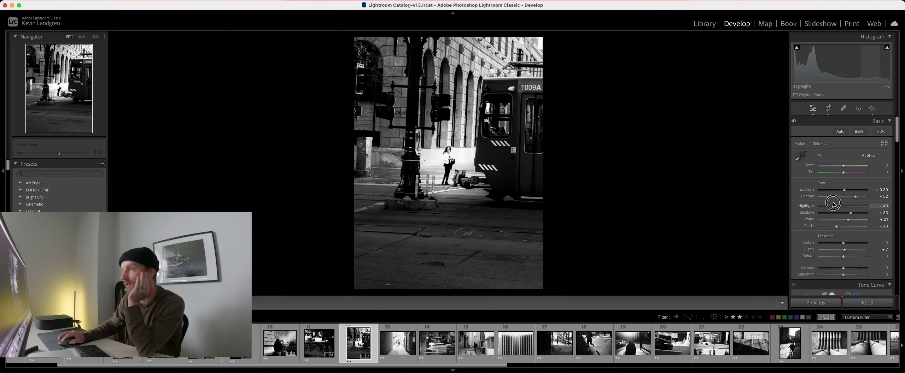
click(456, 168)
click(455, 168)
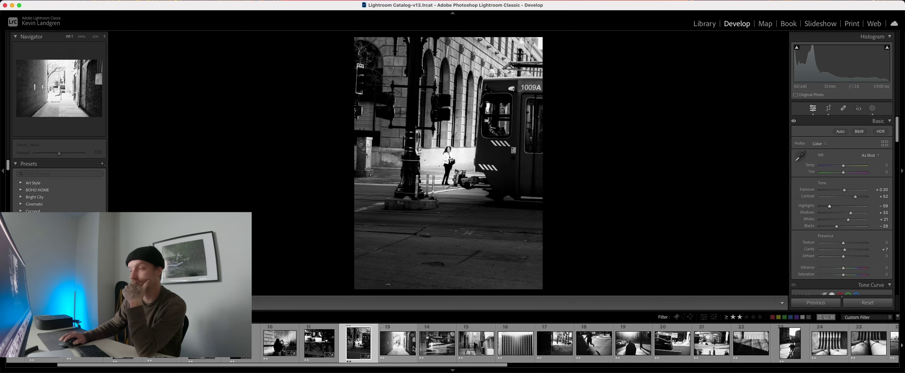
- Open the alley photo with the walking figure and set its contrast to +63 and exposure to -1.05
scroll(442, 342, down, 5)
scroll(420, 348, up, 5)
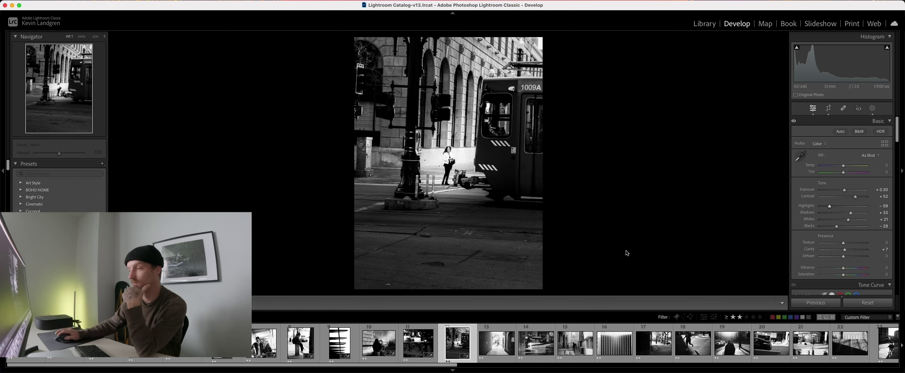
click(497, 342)
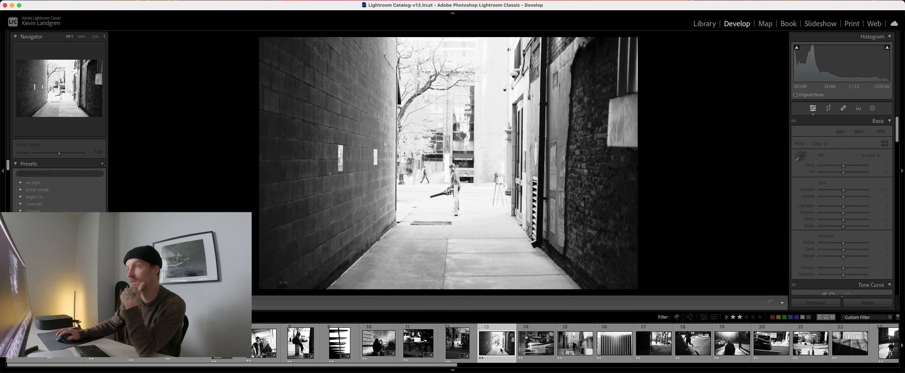
mouse_move(843, 199)
mouse_down()
mouse_move(858, 197)
mouse_move(838, 191)
mouse_up()
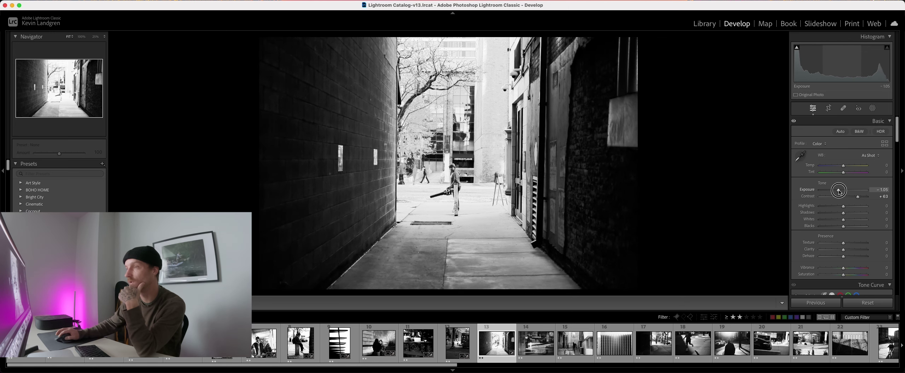
- Straighten the alley photo by 0.16 and crop off part of its upper edge
click(828, 108)
drag(642, 145, 647, 148)
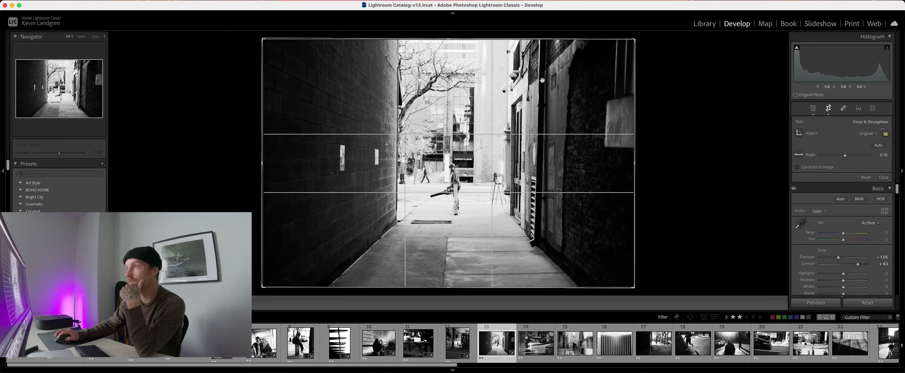
drag(542, 40, 543, 75)
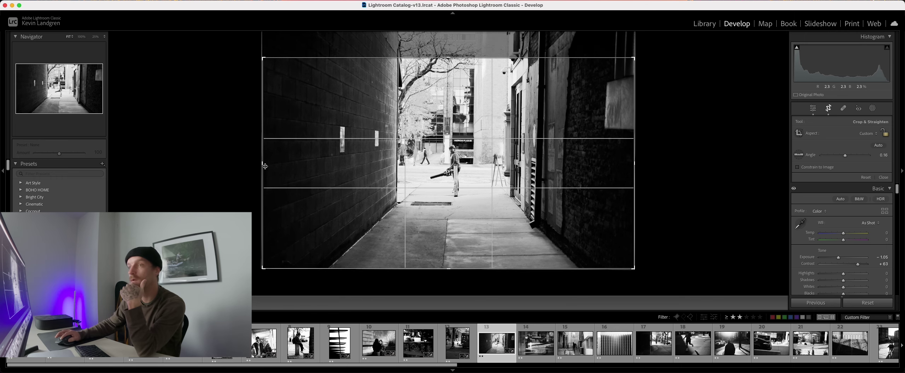
drag(265, 166, 287, 166)
mouse_move(617, 164)
mouse_down()
mouse_move(603, 163)
mouse_move(626, 161)
mouse_up()
drag(284, 166, 252, 167)
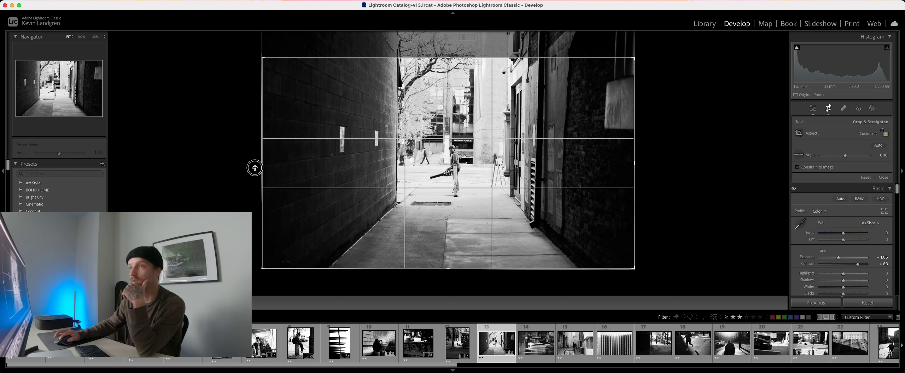
- Trim the alley photo's upper and lower edges to a wide panoramic crop, keeping the full width
drag(450, 269, 452, 259)
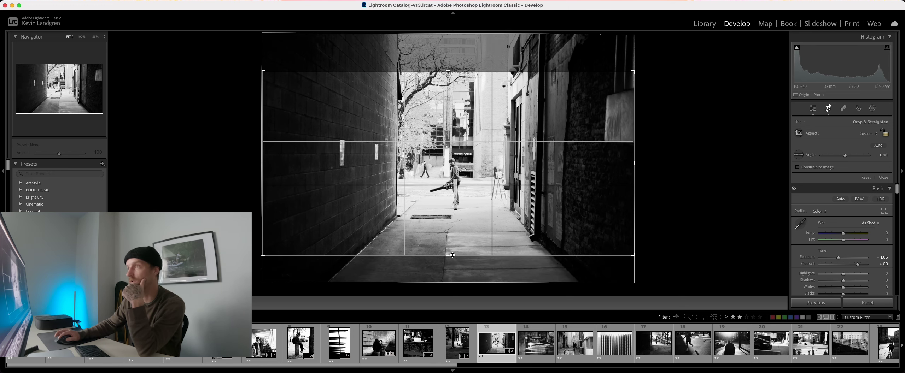
drag(453, 68, 453, 91)
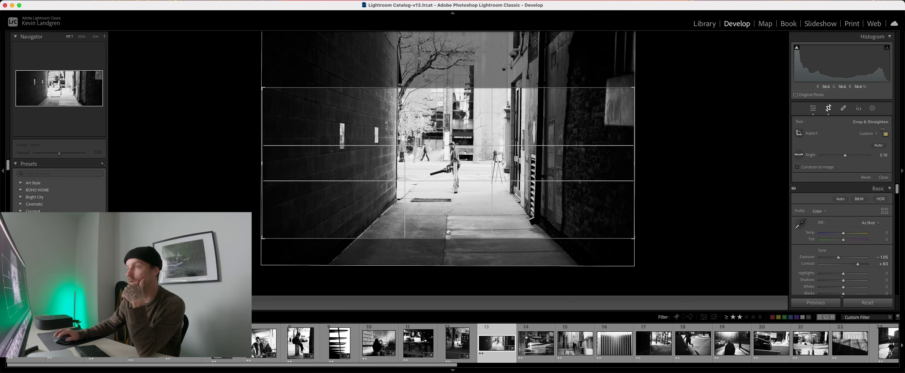
drag(447, 239, 447, 245)
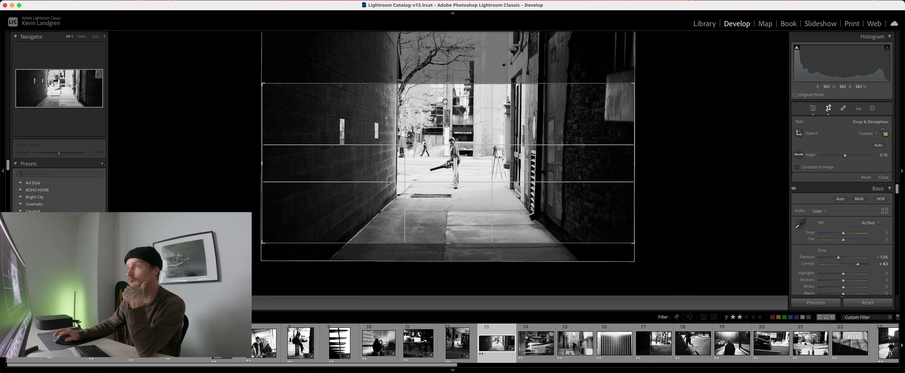
drag(447, 85, 447, 78)
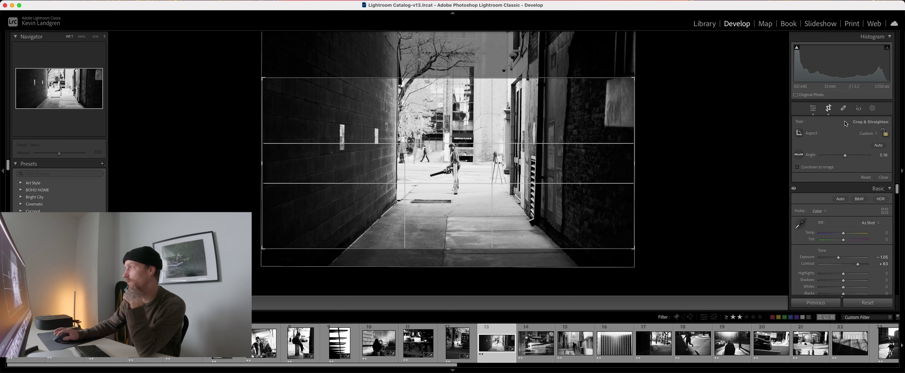
- Straighten the alley photo to 0.32, set shadows to +17, whites to +24 and blacks to -90, and lower the highlights
drag(721, 129, 720, 127)
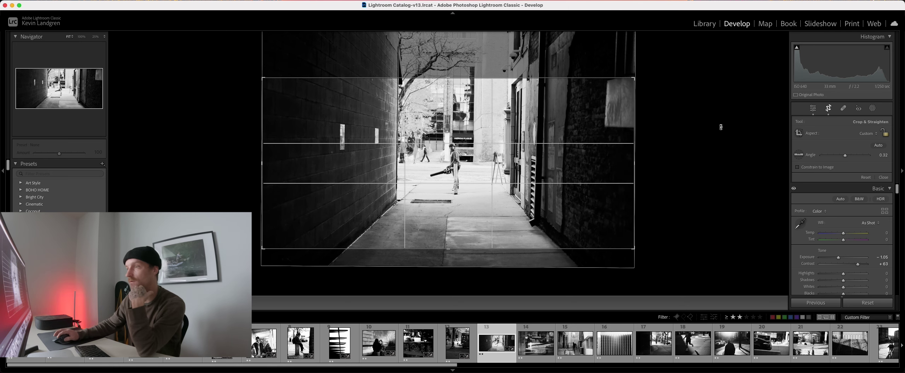
click(829, 109)
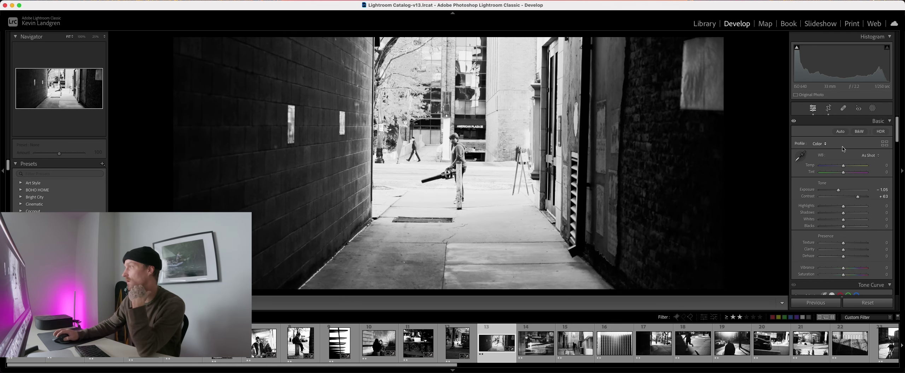
mouse_move(842, 207)
mouse_down()
mouse_move(824, 227)
mouse_move(851, 214)
mouse_up()
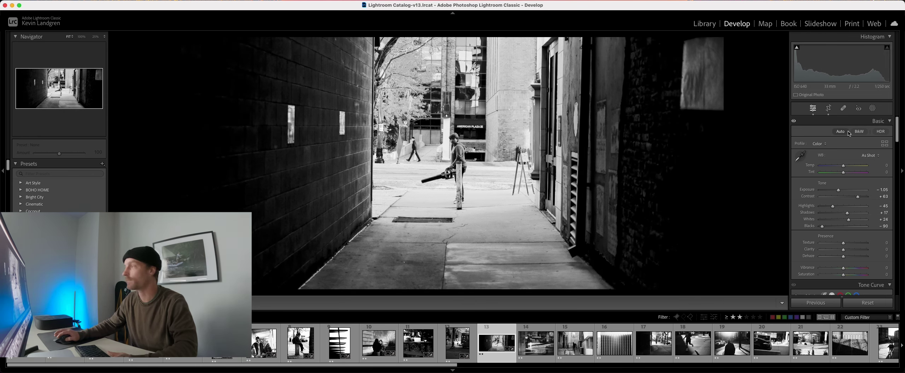
- Darken the alley around the figure with an inverted radial gradient at exposure -0.98, and set the overall texture to +28 and clarity to +38
click(869, 109)
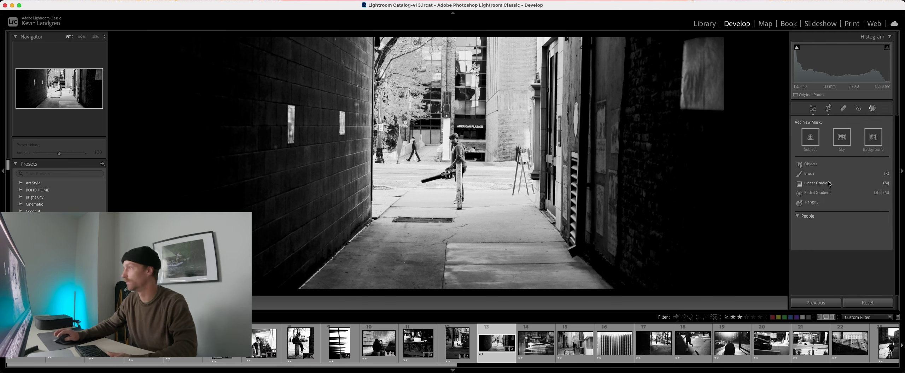
click(818, 193)
drag(449, 156, 572, 223)
drag(491, 173, 504, 183)
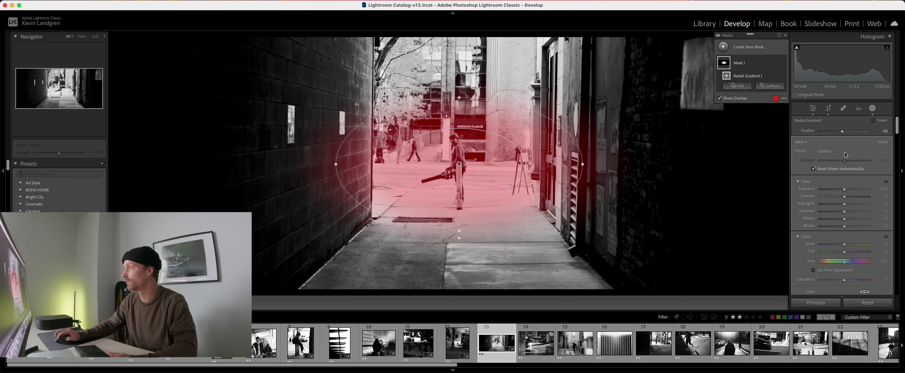
click(874, 120)
drag(844, 190, 838, 189)
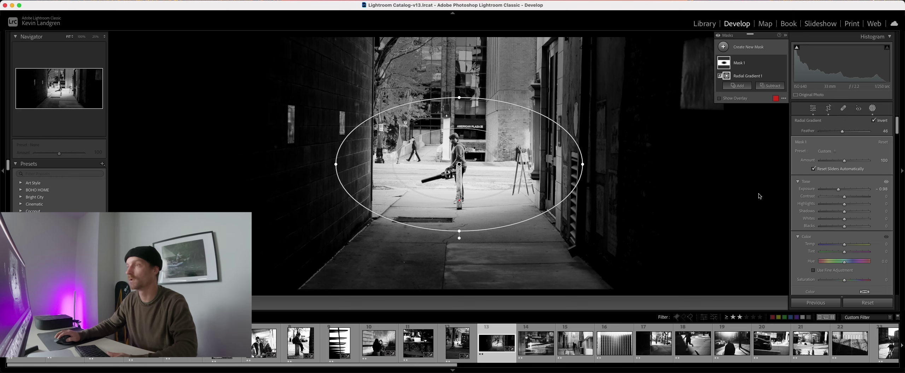
click(872, 108)
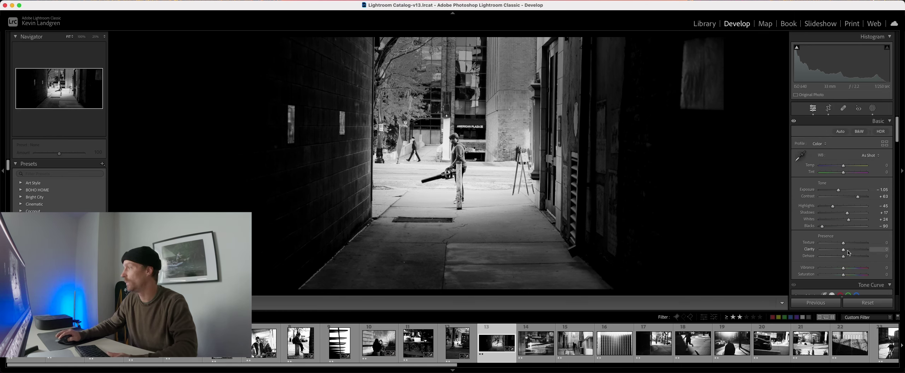
drag(850, 252, 852, 253)
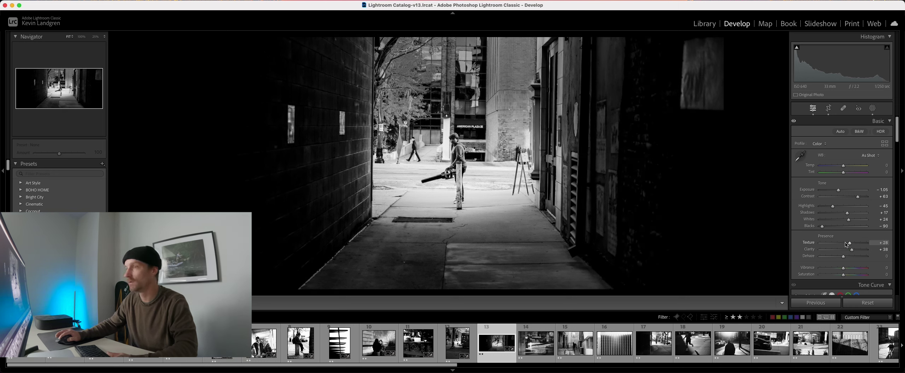
- Open the window-reflection photo of the photographer and set contrast to +75, shadows to +47, whites to -50 and blacks to -14
key(Right)
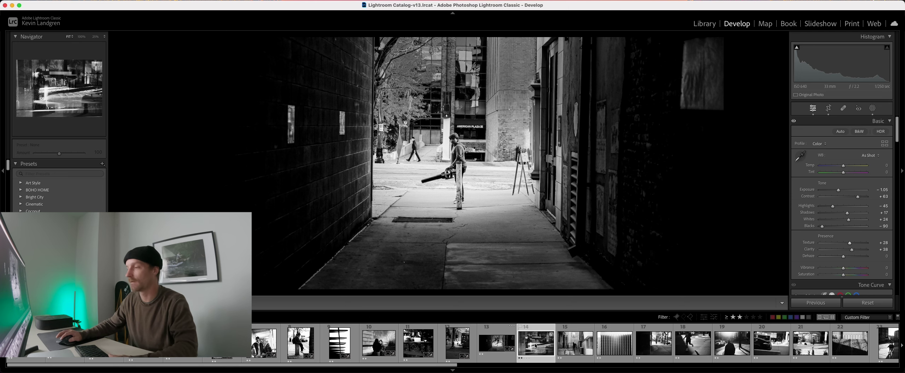
drag(844, 200, 831, 219)
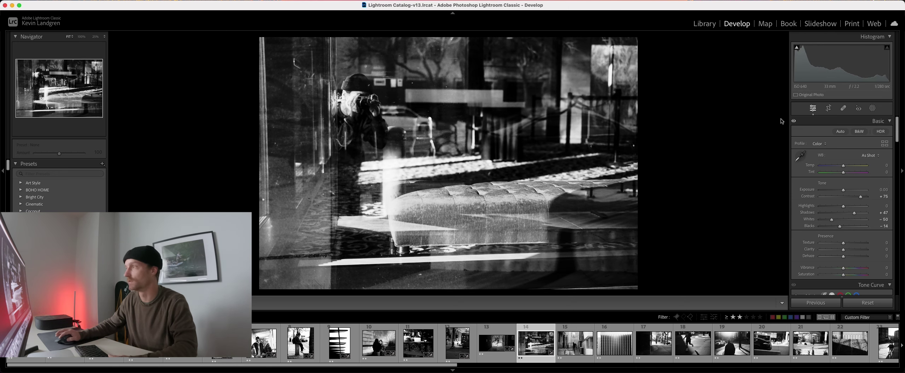
- Crop off roughly the right quarter of the window-reflection photo, keeping the full height
click(828, 108)
drag(636, 163, 591, 163)
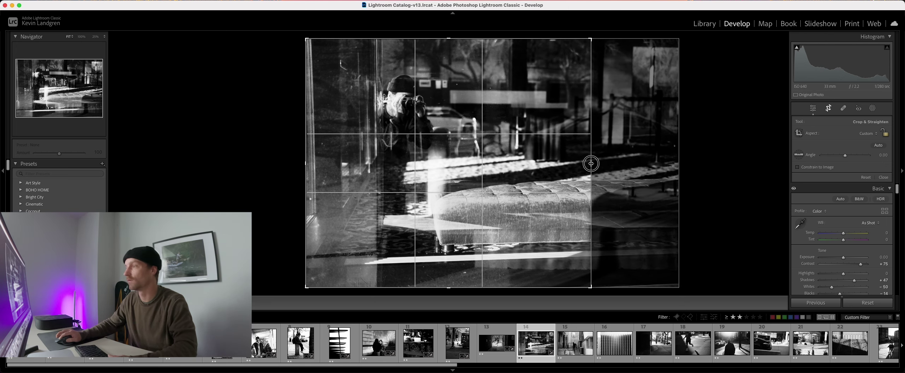
click(829, 108)
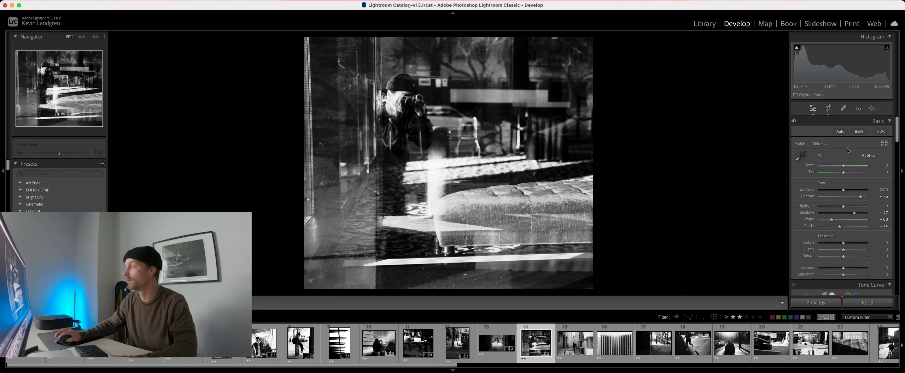
- Add a diagonal linear gradient mask from the reflection photo's upper-left corner with exposure 0.45, contrast 54 and shadows -40
click(875, 109)
click(817, 184)
drag(389, 82, 481, 238)
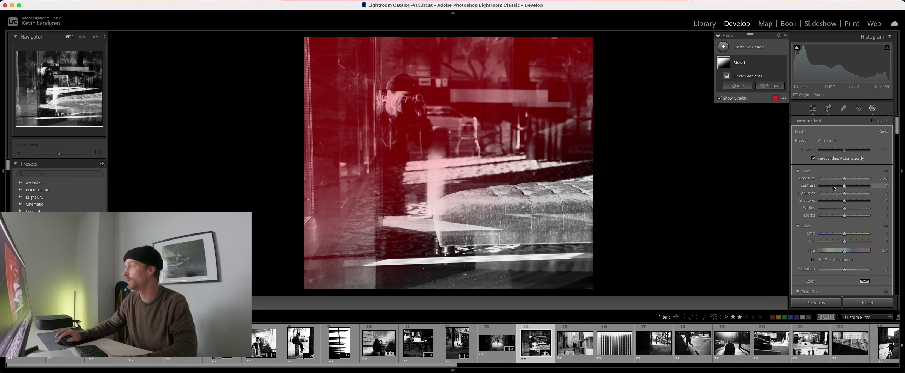
drag(846, 182, 835, 203)
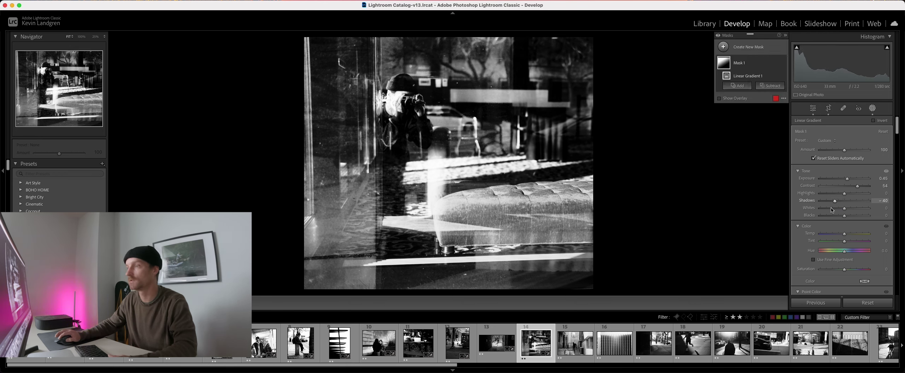
click(871, 110)
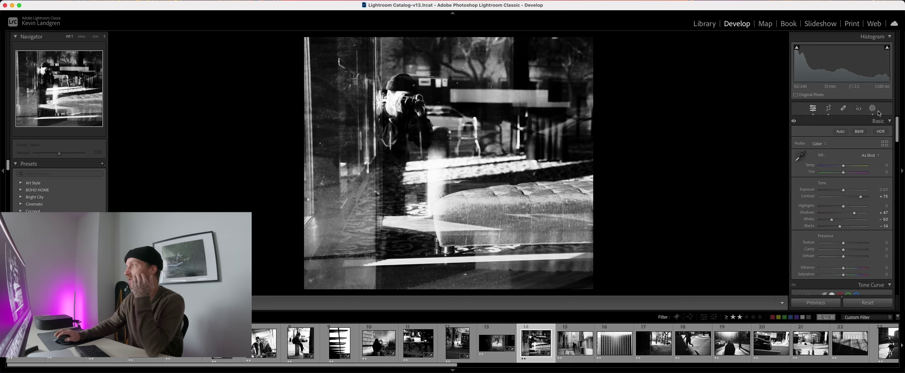
click(412, 135)
click(440, 135)
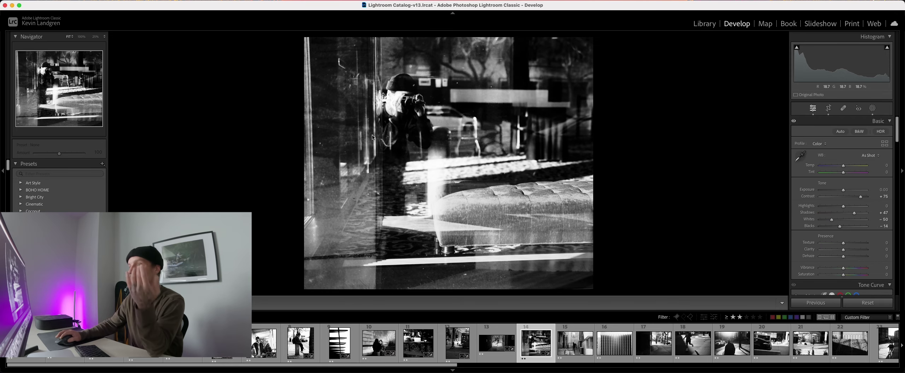
- Open the brick courtyard photo with the ramp, straighten it to -1.44 and crop off its right and upper edges
scroll(444, 349, down, 4)
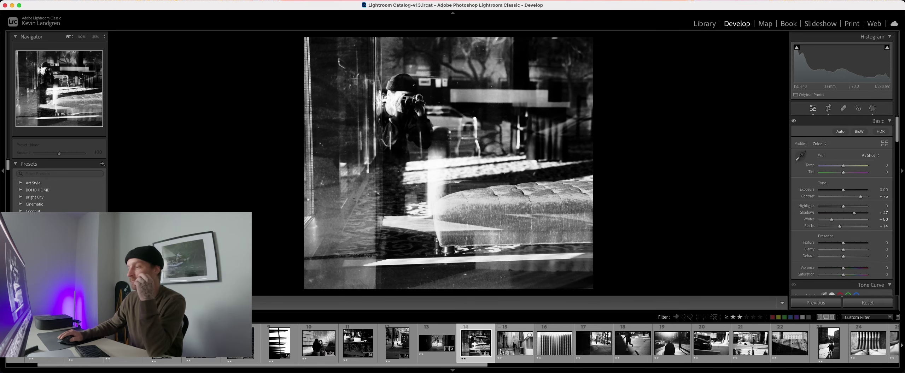
click(444, 350)
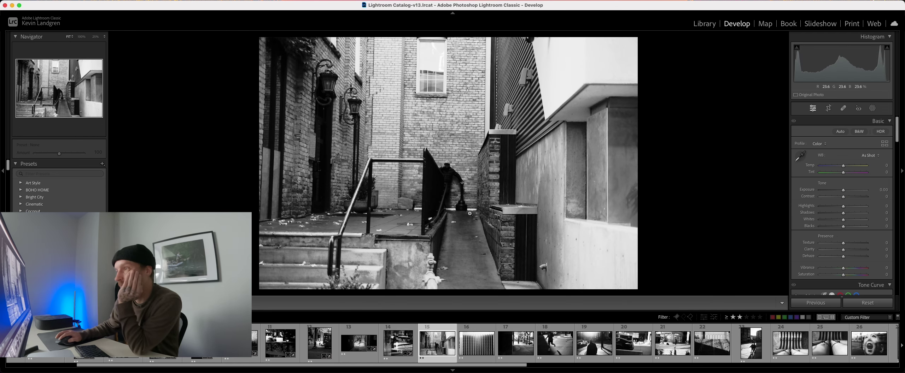
click(828, 109)
drag(640, 181, 610, 165)
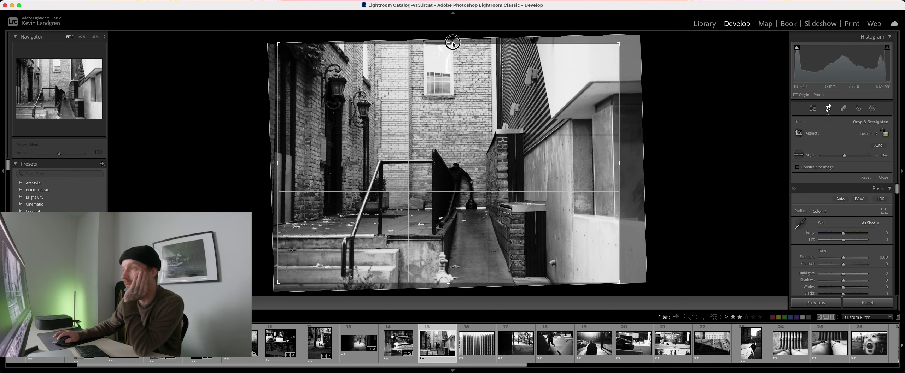
drag(453, 45, 454, 109)
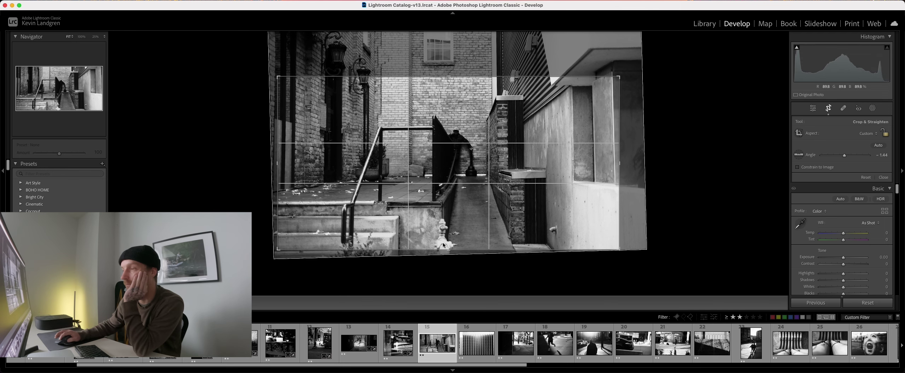
- Tighten the courtyard photo's crop on all four sides around the figure on the ramp
drag(447, 251, 446, 222)
drag(275, 165, 322, 165)
drag(591, 167, 593, 163)
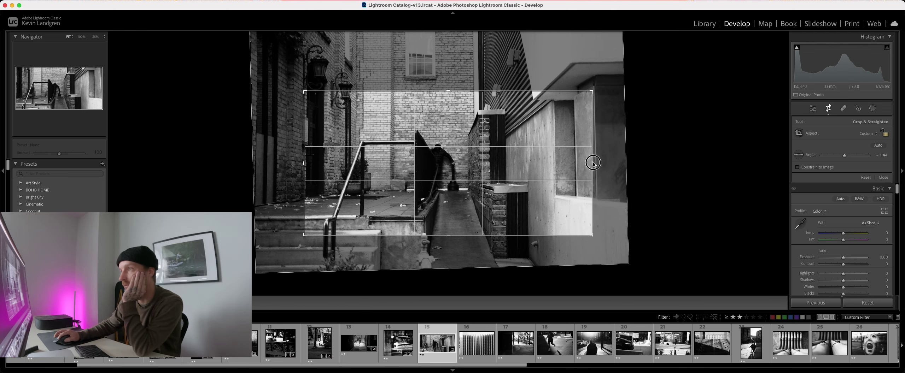
drag(448, 235, 450, 250)
drag(450, 80, 451, 83)
drag(735, 133, 736, 133)
click(824, 110)
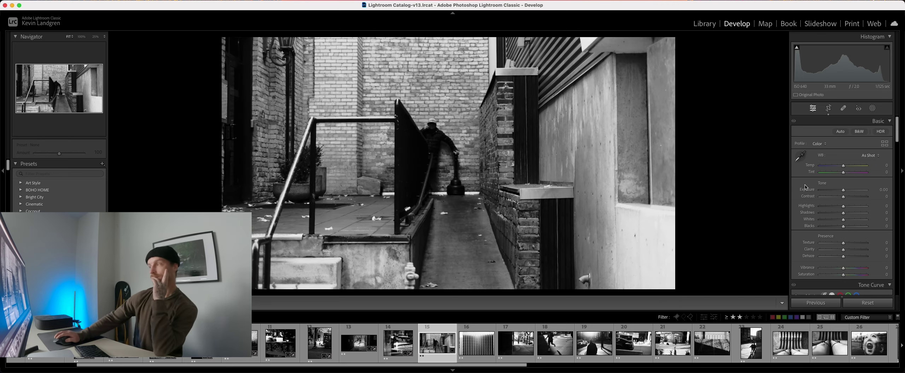
- Set the courtyard photo's exposure to +0.60, highlights to -37, shadows to +82, whites to +2 and blacks to -37
drag(843, 213, 864, 214)
drag(844, 190, 835, 226)
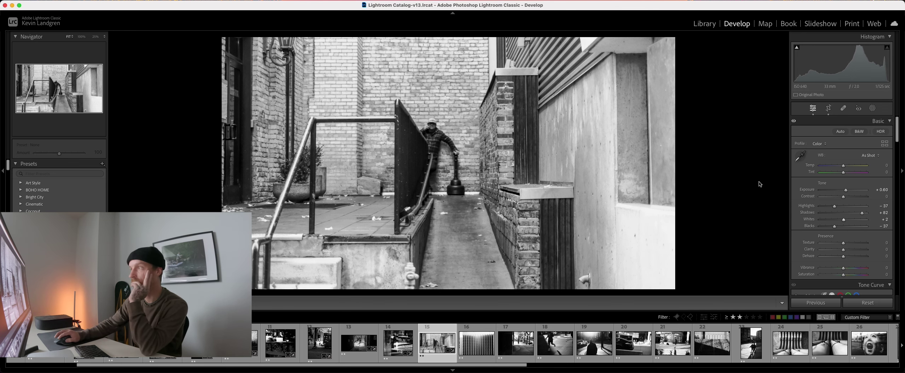
- Rotate the courtyard photo slightly within its crop to level the verticals
click(829, 108)
drag(719, 153, 719, 160)
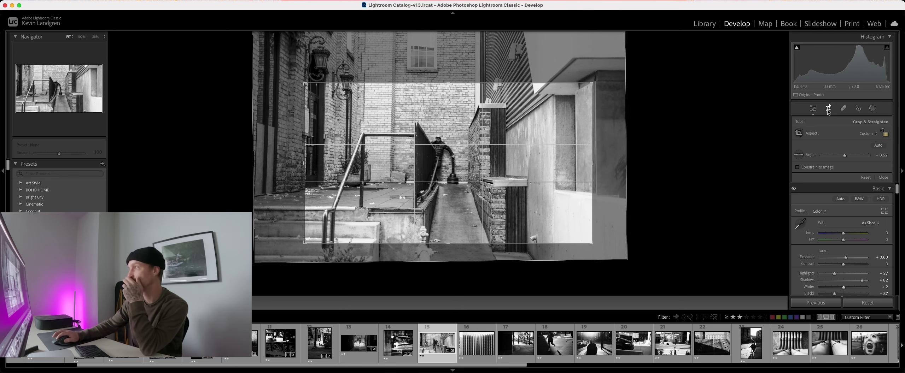
click(828, 111)
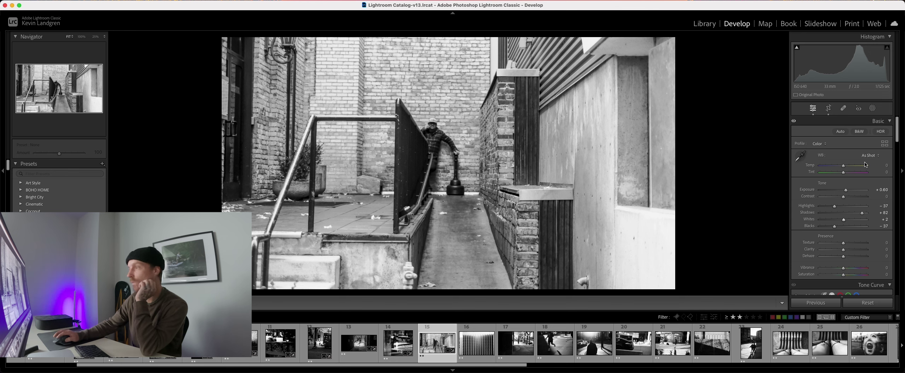
- Darken the courtyard photo's left side with a diagonal linear gradient mask from the upper left at exposure -1.11
click(873, 108)
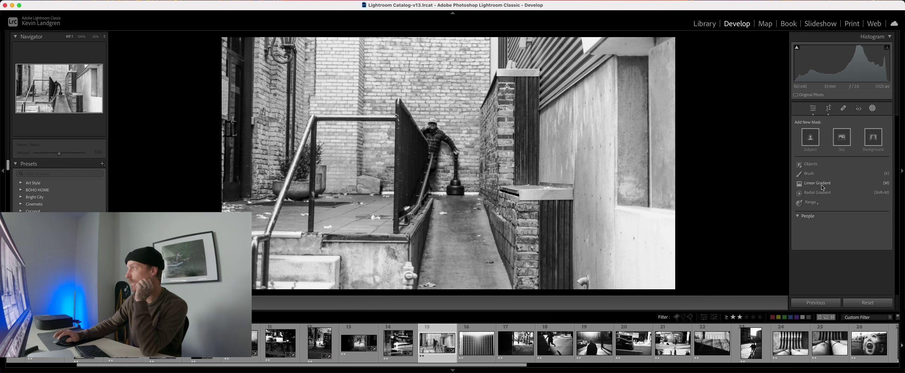
click(822, 186)
drag(322, 71, 483, 233)
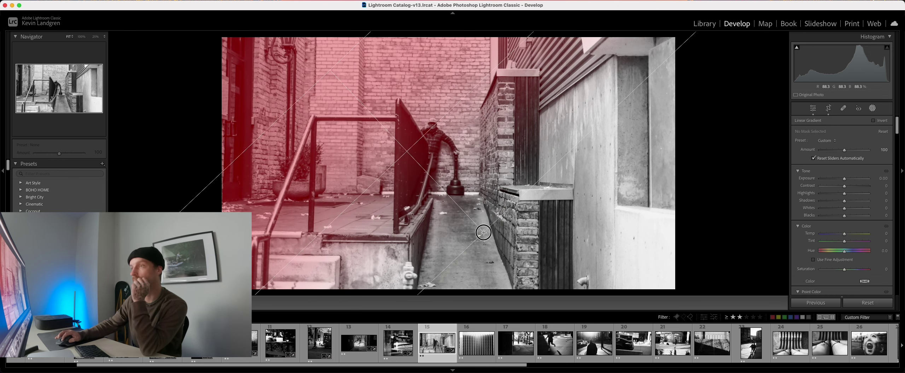
drag(329, 71, 360, 101)
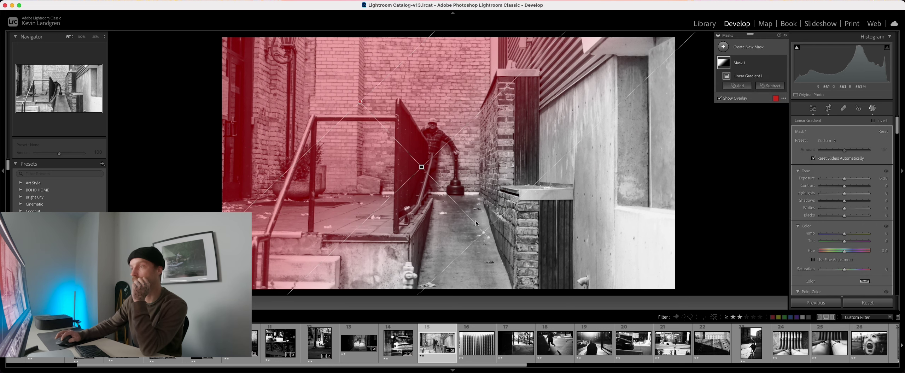
drag(485, 233, 459, 214)
drag(845, 179, 838, 180)
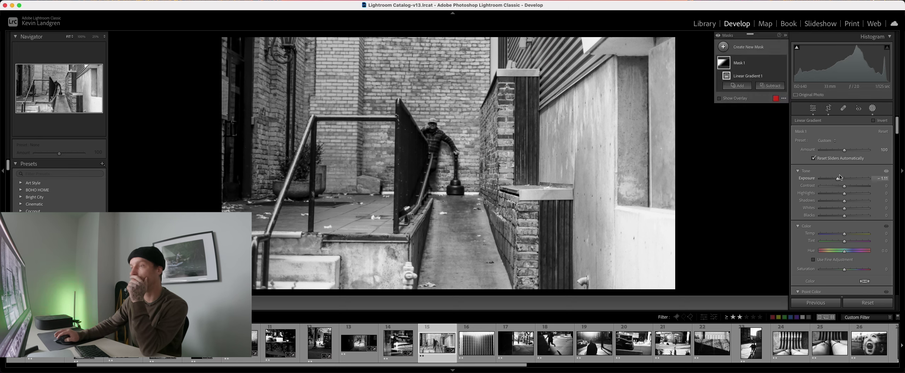
- Brighten the courtyard photo's right side with a second linear gradient mask from the lower right at exposure 1.24
click(735, 63)
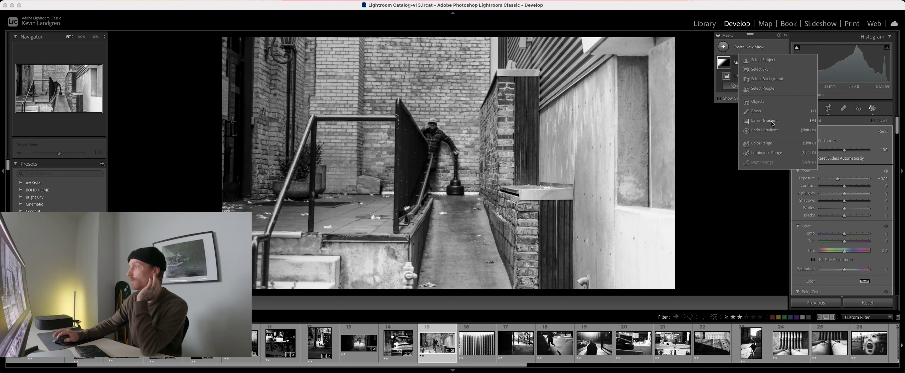
click(764, 121)
drag(478, 213, 377, 119)
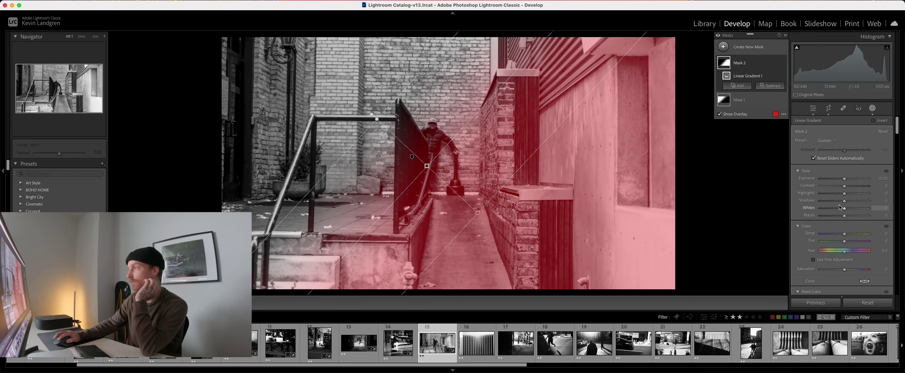
drag(845, 179, 851, 181)
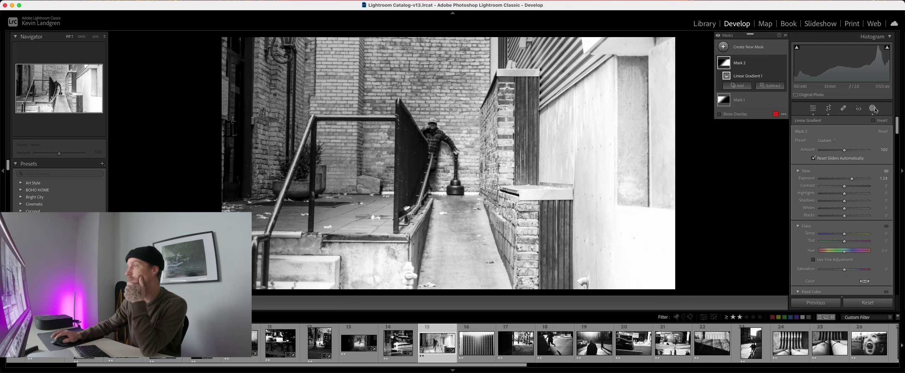
click(873, 109)
- Set the courtyard photo's overall contrast to +28 and its straightening angle to -0.70
drag(845, 197, 854, 198)
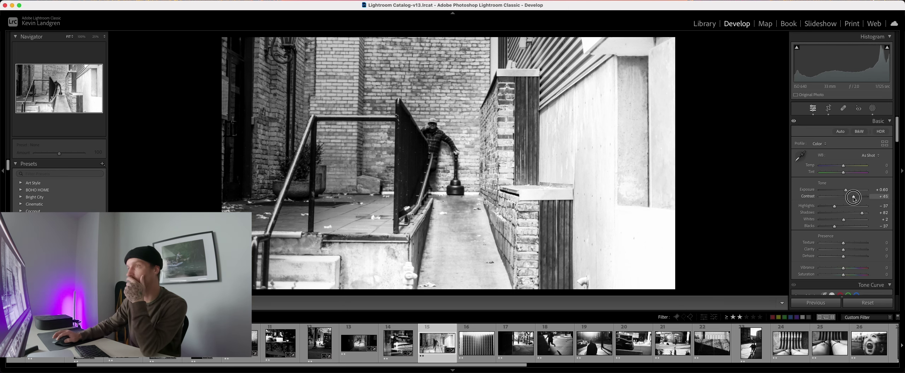
click(828, 108)
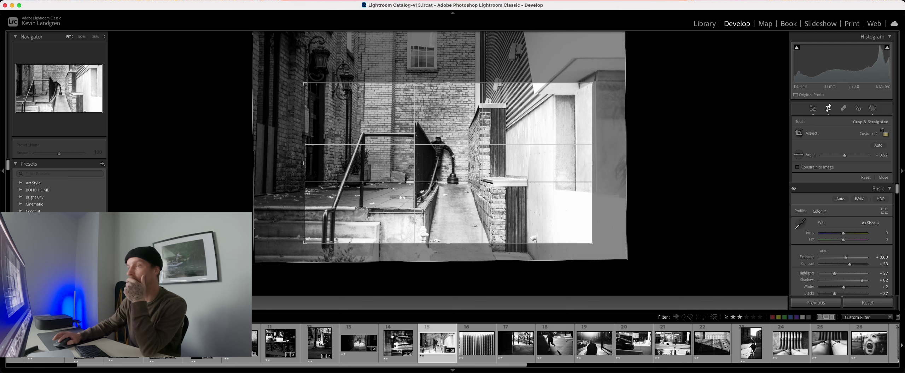
drag(270, 163, 270, 160)
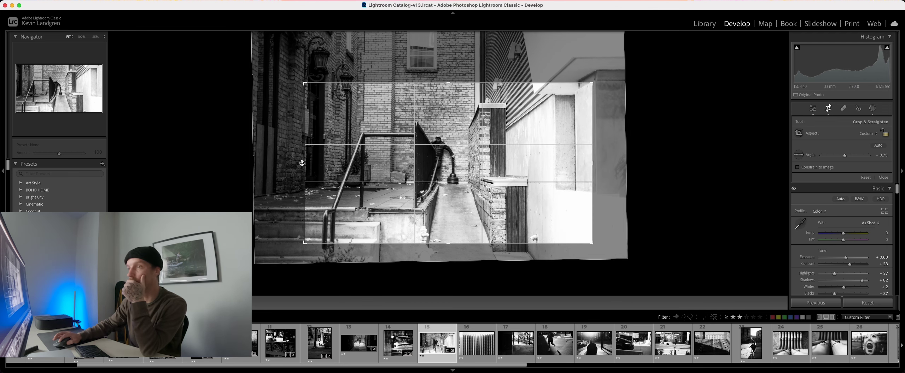
- Widen the alley photo's crop on both sides, apply it, and check the man's hand and post at full size
drag(291, 164, 281, 164)
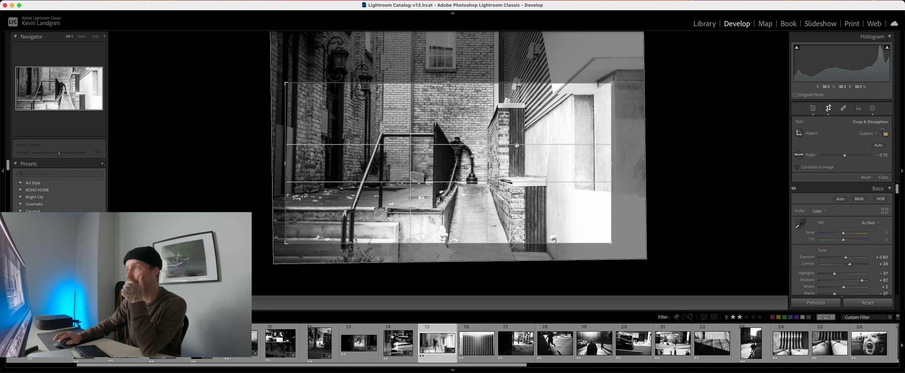
drag(609, 163, 616, 163)
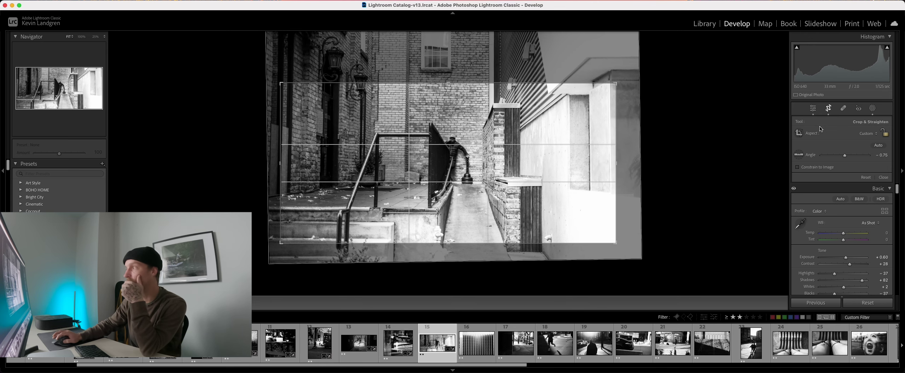
click(828, 106)
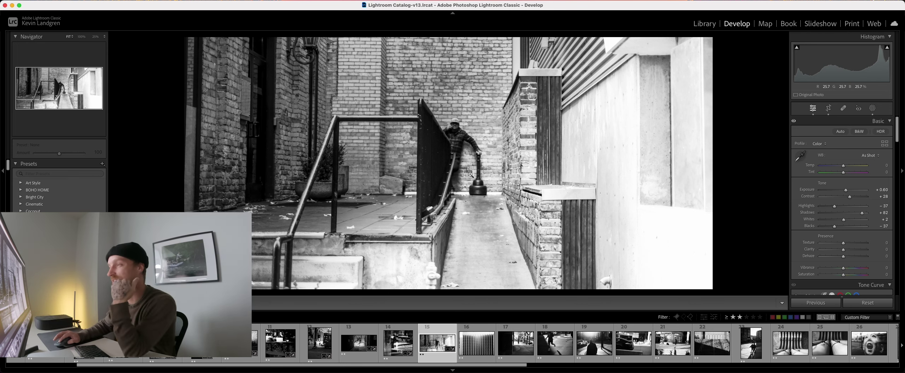
click(485, 192)
drag(486, 193, 470, 223)
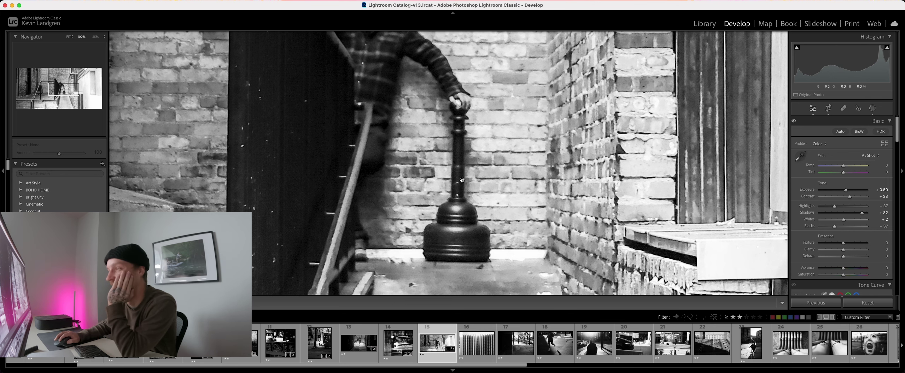
click(462, 181)
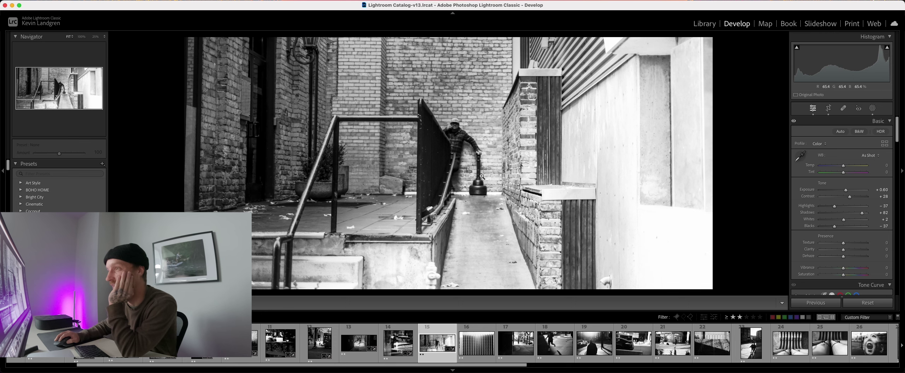
- On photo 16 of vertical ribs, set Contrast +100, Highlights -9, Shadows -100, Whites +100 and Blacks -100
click(476, 343)
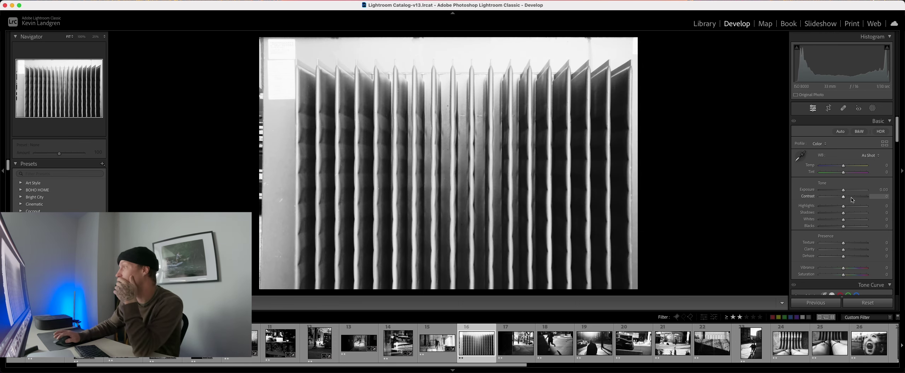
drag(844, 199, 792, 209)
drag(843, 227, 887, 219)
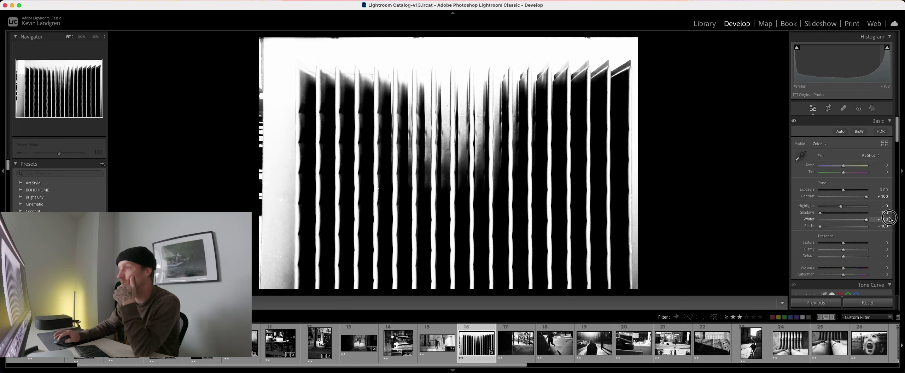
- Crop the ribbed photo's left edge and the blank strip above the ribs, and apply the crop
click(828, 109)
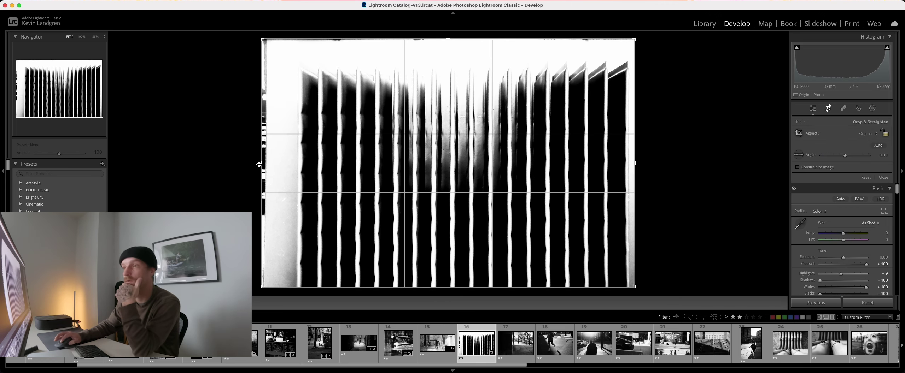
drag(261, 165, 292, 166)
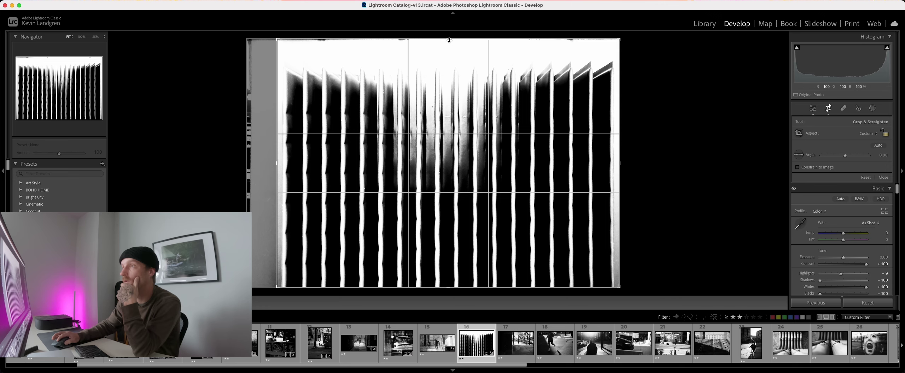
drag(448, 40, 450, 54)
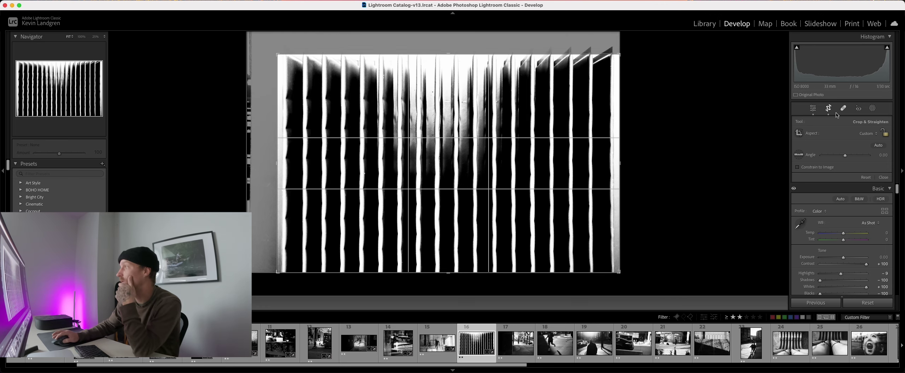
click(828, 109)
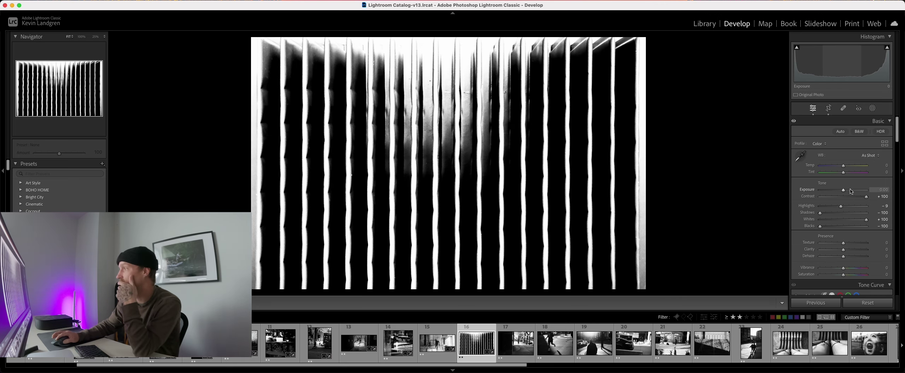
- Set the ribbed photo's Exposure to +0.35, Texture to +68 and Clarity to +62
drag(846, 191, 844, 191)
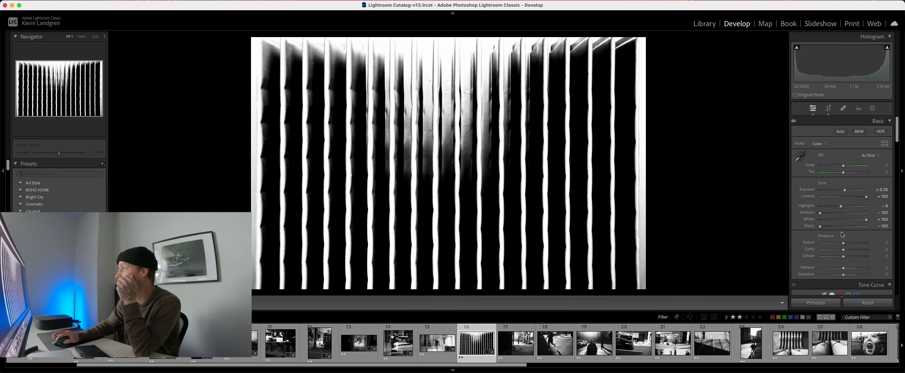
mouse_move(842, 250)
mouse_down()
mouse_move(858, 244)
mouse_move(854, 257)
mouse_move(827, 254)
mouse_move(843, 253)
mouse_up()
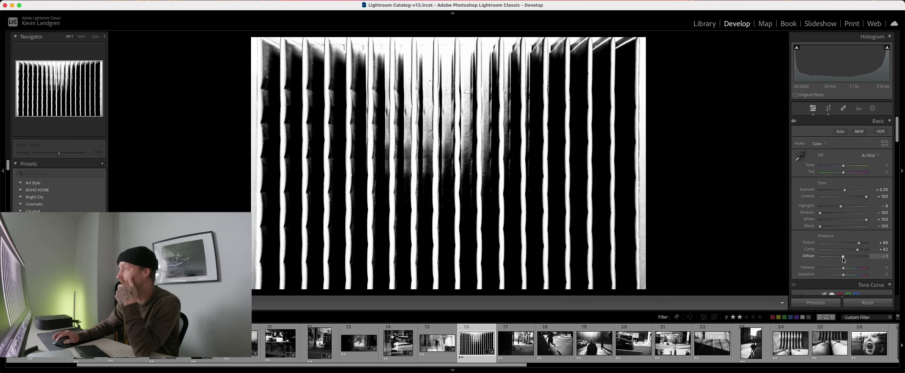
- Shape an S-shaped tone curve with a shadow point at about 69/54 and a highlight point at 151/223
scroll(845, 262, down, 5)
drag(826, 188, 825, 191)
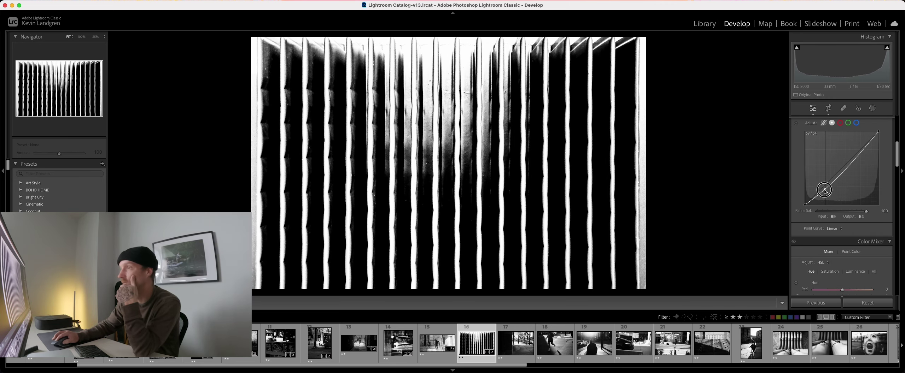
drag(858, 159, 848, 141)
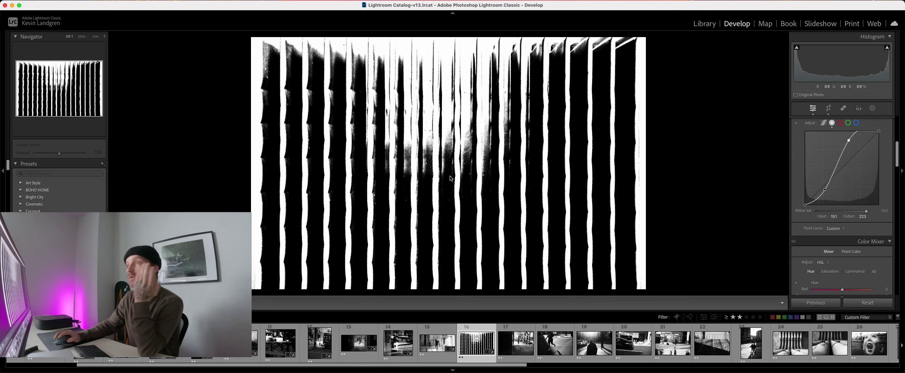
click(458, 162)
click(573, 204)
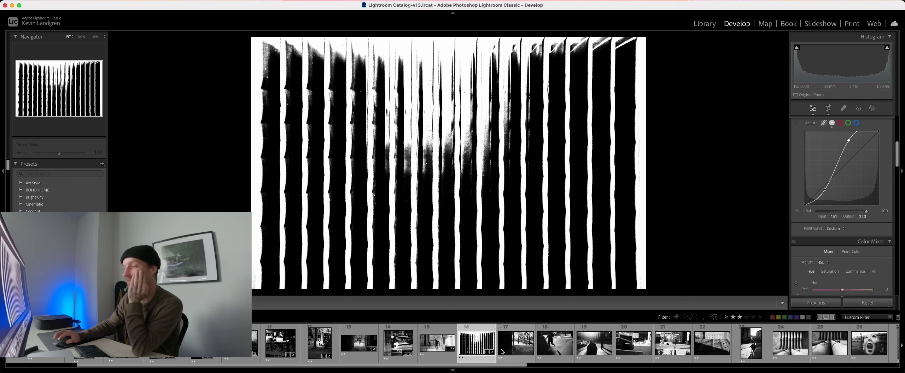
- Open photo 17 of the street and crop it to a narrow vertical frame around the pedestrian
click(502, 352)
click(482, 148)
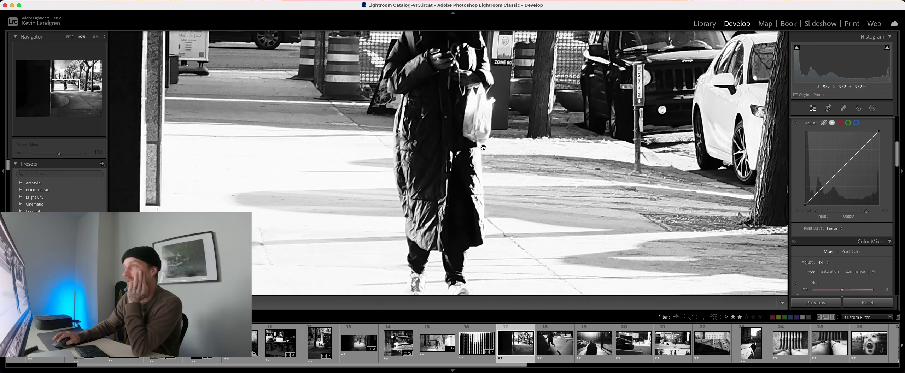
click(483, 148)
click(827, 109)
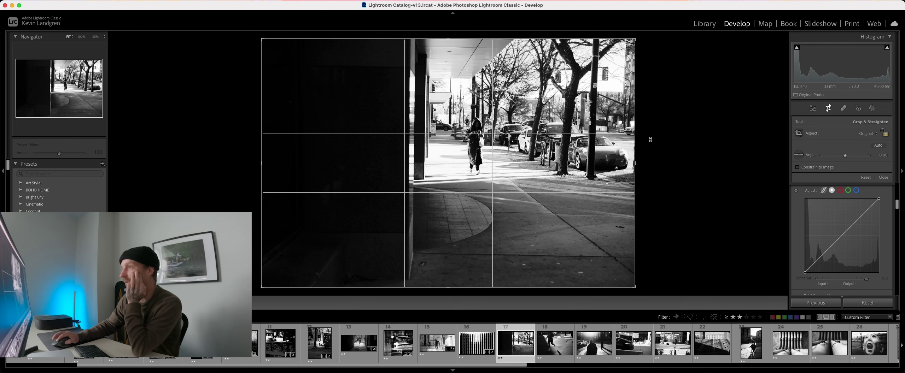
drag(636, 163, 592, 163)
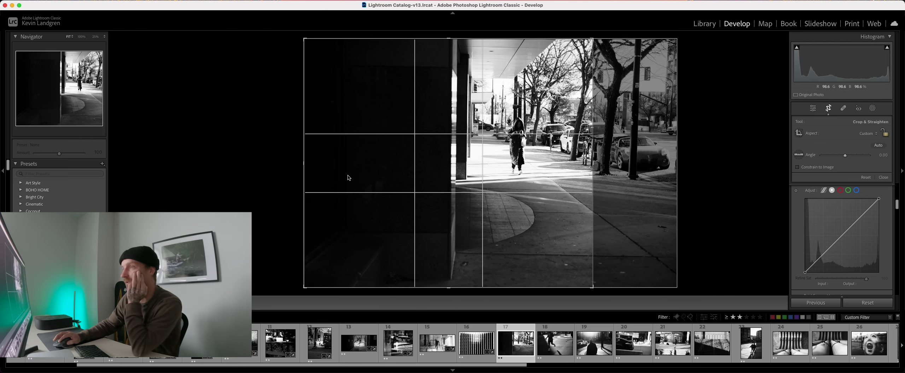
drag(304, 162, 351, 162)
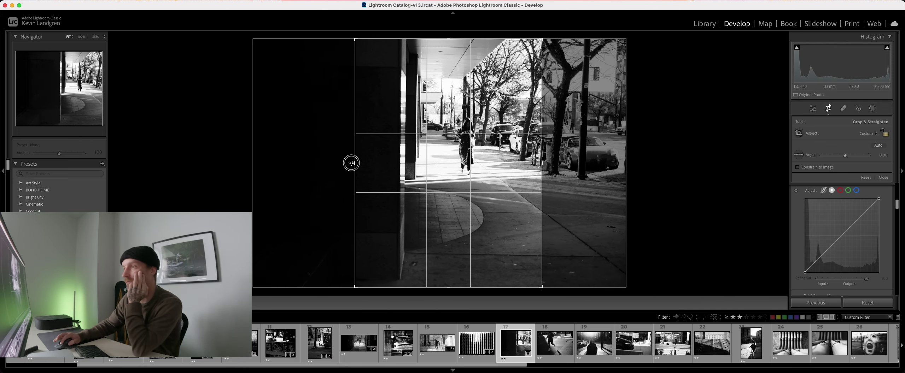
drag(449, 38, 449, 57)
drag(448, 279, 452, 234)
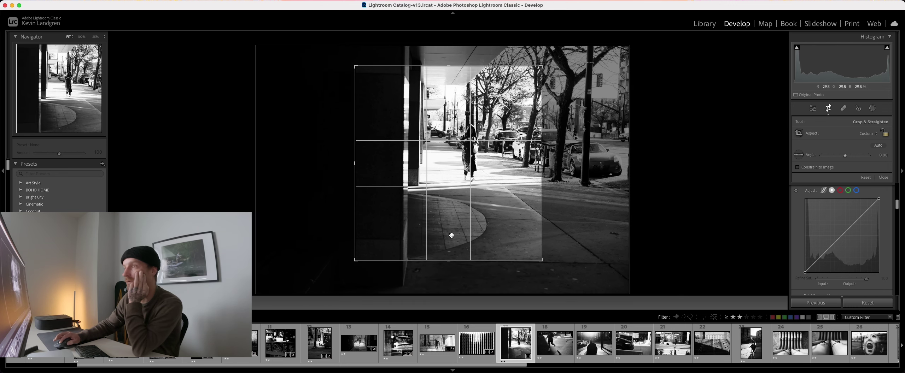
drag(459, 107, 458, 121)
drag(448, 72, 446, 264)
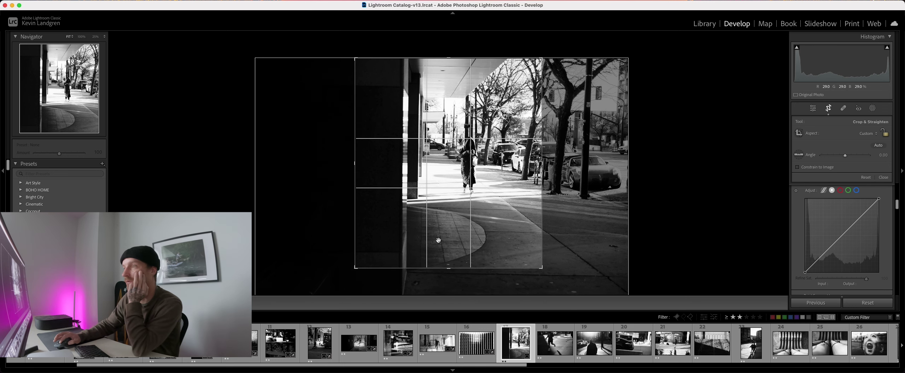
key(Return)
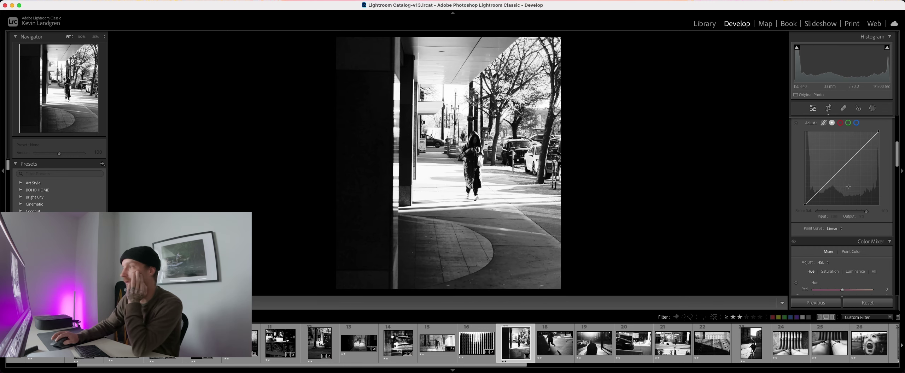
- Set the street photo's Highlights to +30, Shadows +48, Whites +8, Blacks -47 and Clarity +11
scroll(842, 177, up, 5)
drag(843, 213, 833, 227)
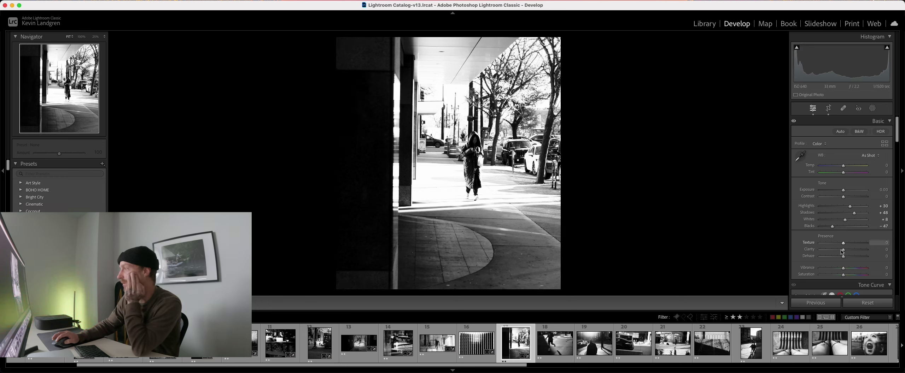
drag(843, 251, 846, 253)
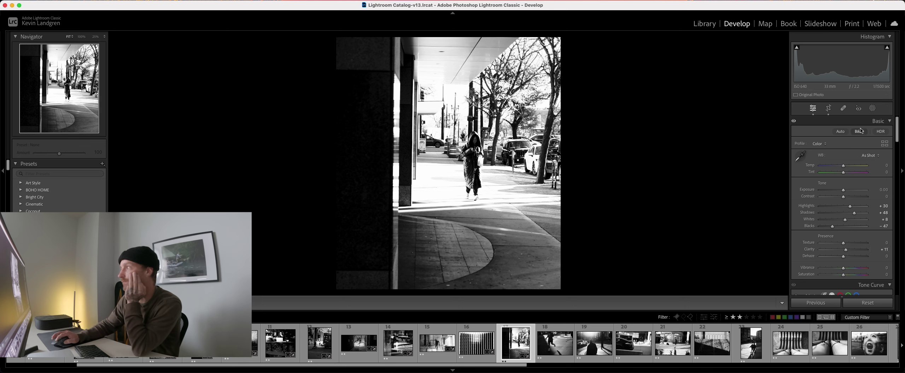
- Add a vertical linear gradient mask fading from the dark left wall across the pedestrian, and set its Exposure to -2.01
click(873, 109)
click(818, 184)
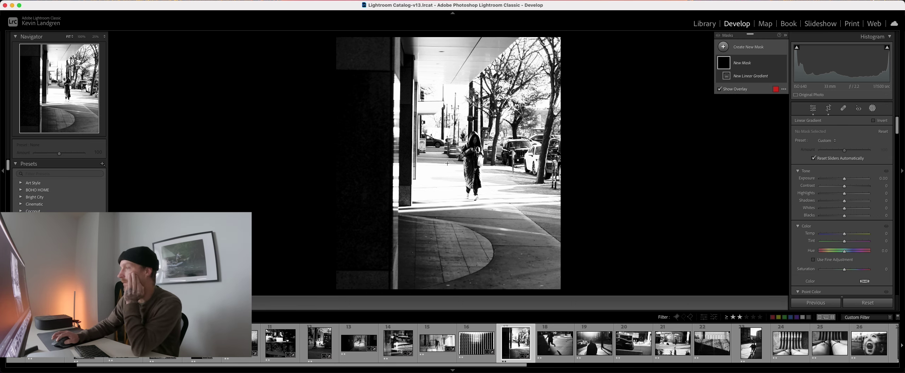
drag(389, 156, 516, 156)
drag(844, 179, 832, 177)
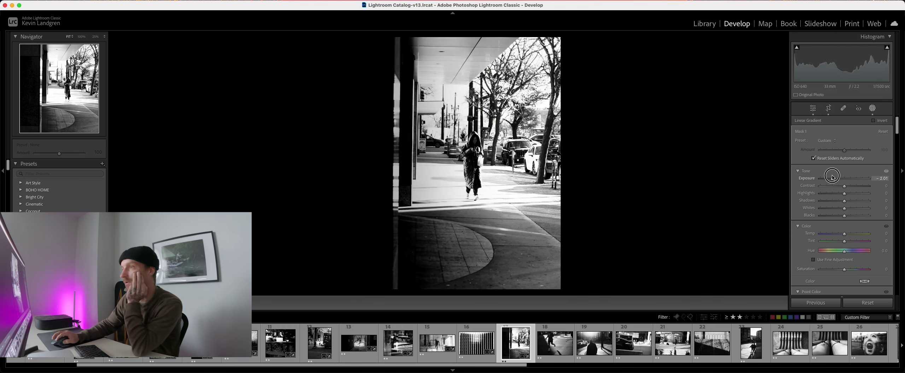
- Create a radial gradient mask centred on the pedestrian and reaching to the photo's right edge
click(723, 47)
click(724, 46)
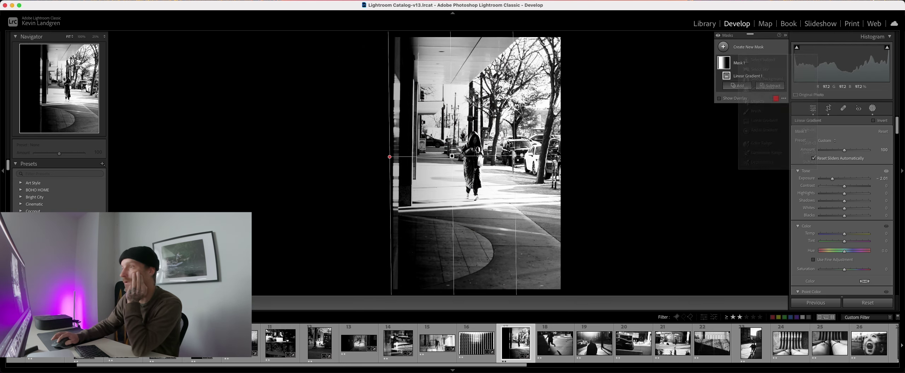
click(726, 47)
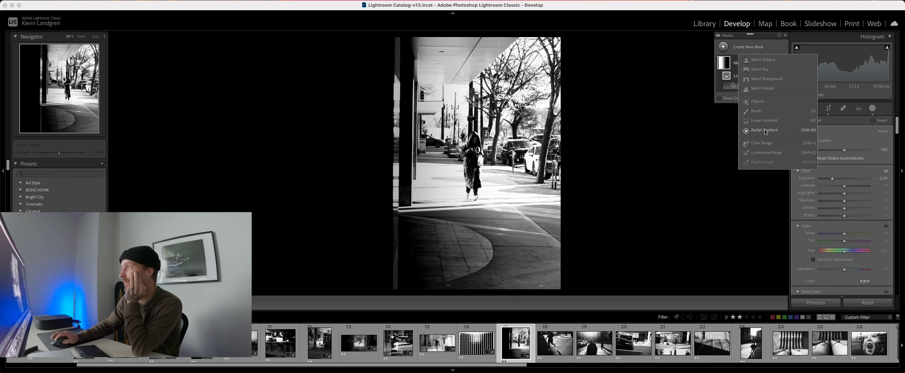
click(764, 129)
drag(483, 148, 570, 244)
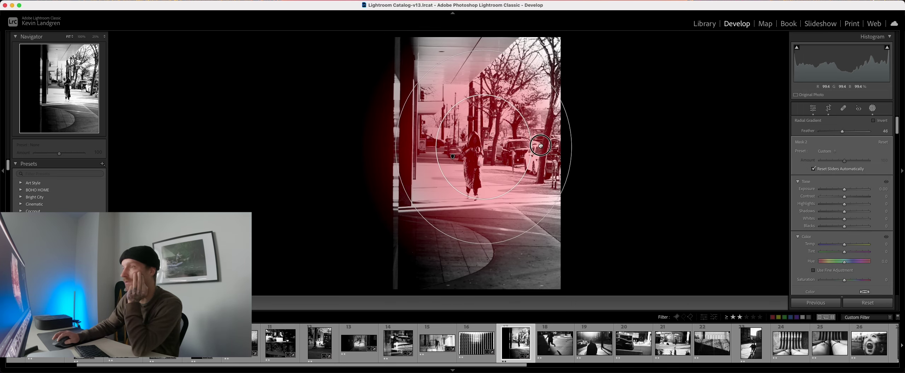
- Narrow, tilt and reposition the radial gradient diagonally over the trees and pedestrian, and set its Exposure to 1.84
drag(496, 167, 514, 155)
drag(415, 134, 466, 135)
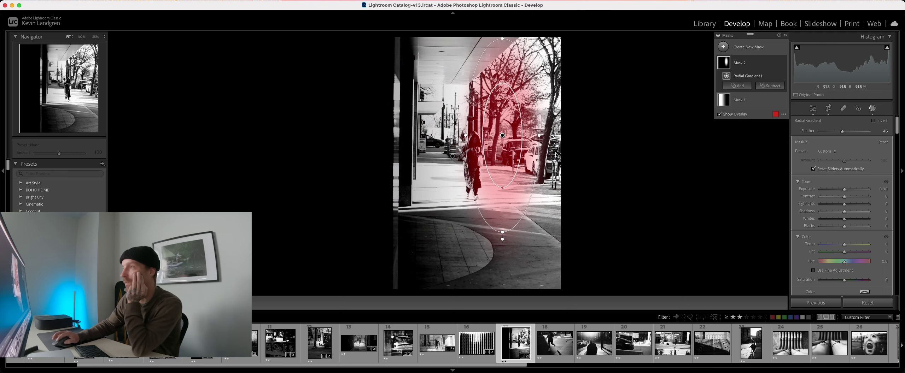
drag(542, 134, 550, 136)
drag(501, 227, 501, 244)
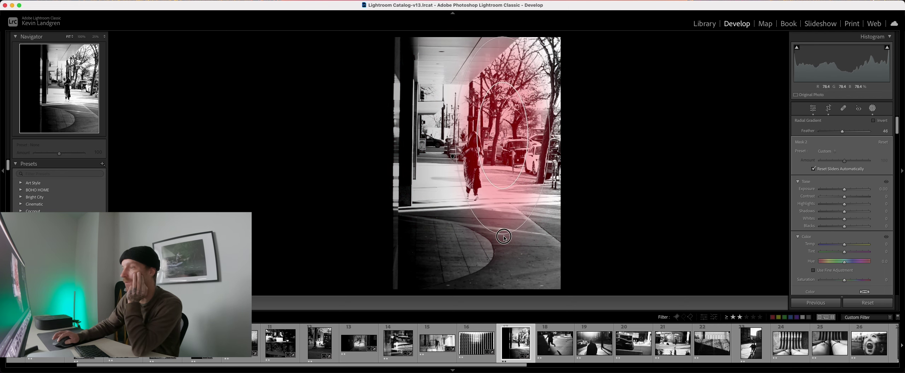
drag(545, 229, 531, 261)
drag(502, 193, 493, 193)
drag(548, 141, 548, 163)
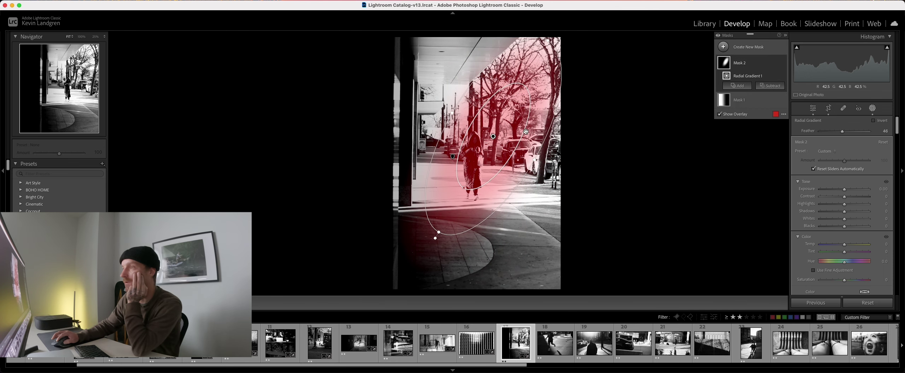
drag(453, 110, 445, 105)
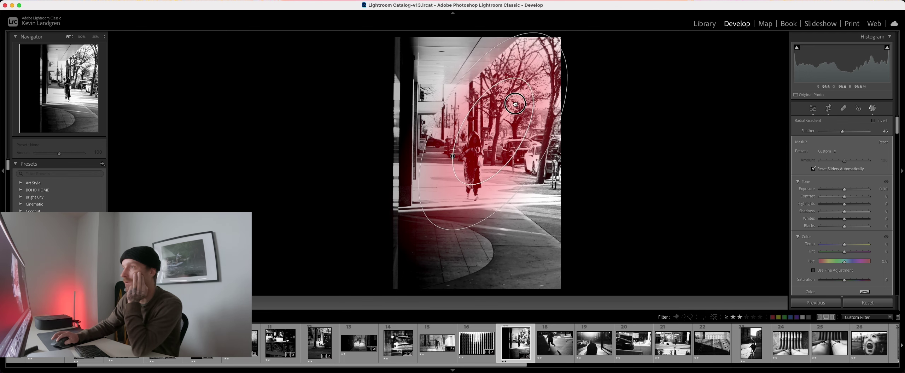
drag(845, 191, 855, 194)
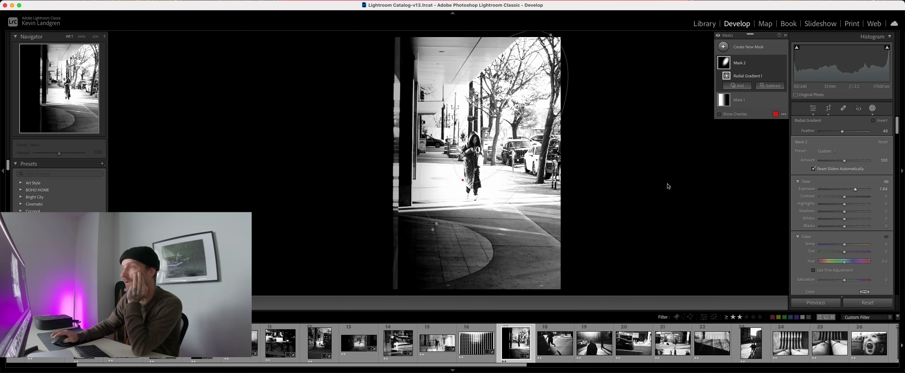
- Open the photo of the running man and crop off its right side beyond the curved curb
click(555, 343)
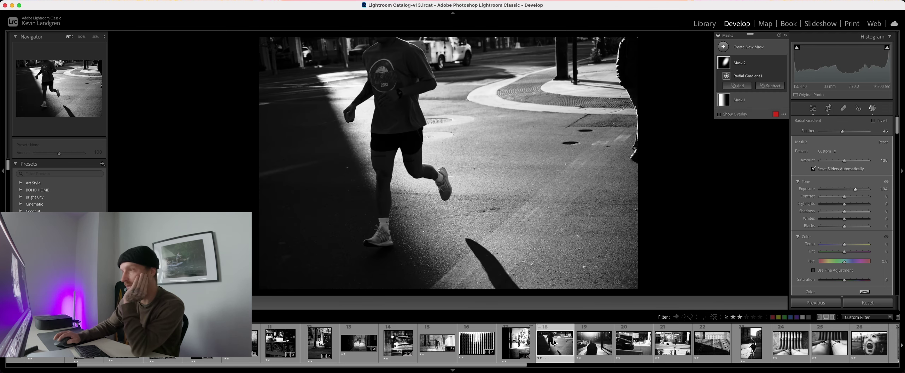
click(828, 108)
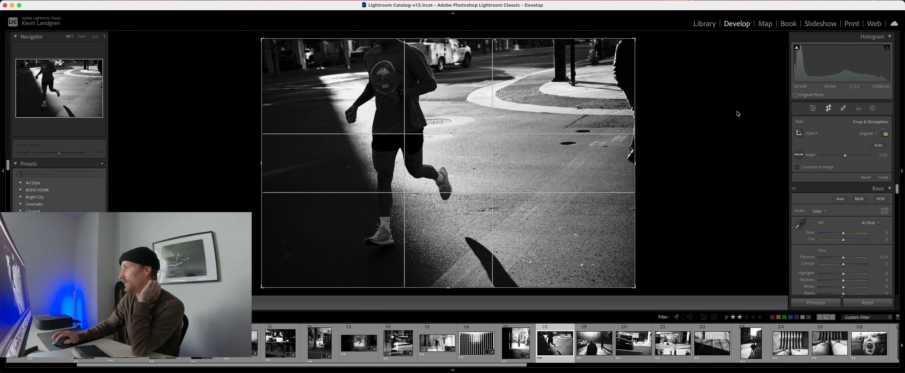
drag(636, 165, 541, 166)
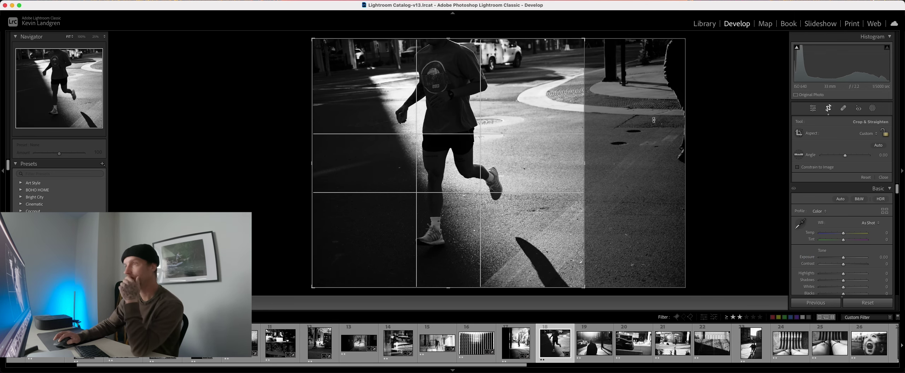
- Cycle through the crop guide overlays to the triangle guide to assess the runner's composition
key(o)
key(o)
key(o)
key(o)
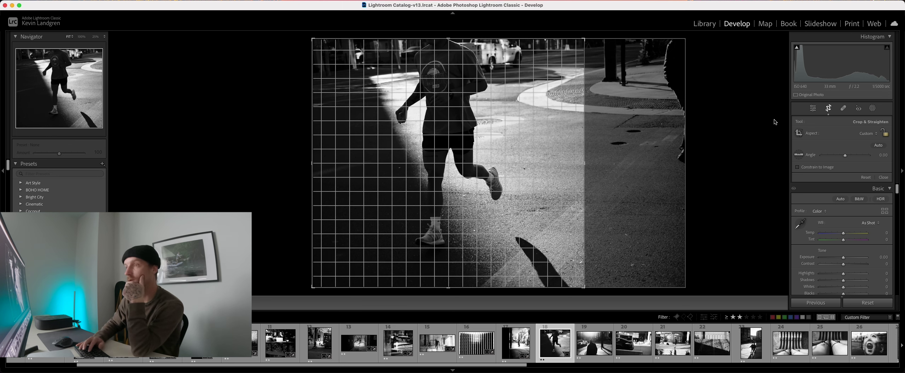
key(o)
key(o)
key(o)
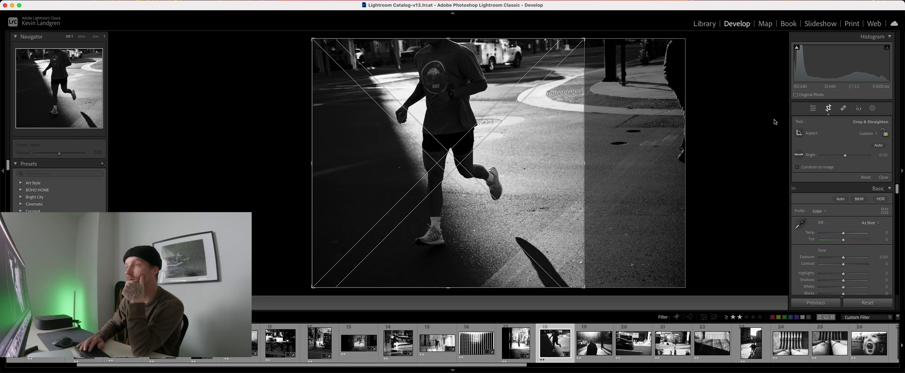
key(o)
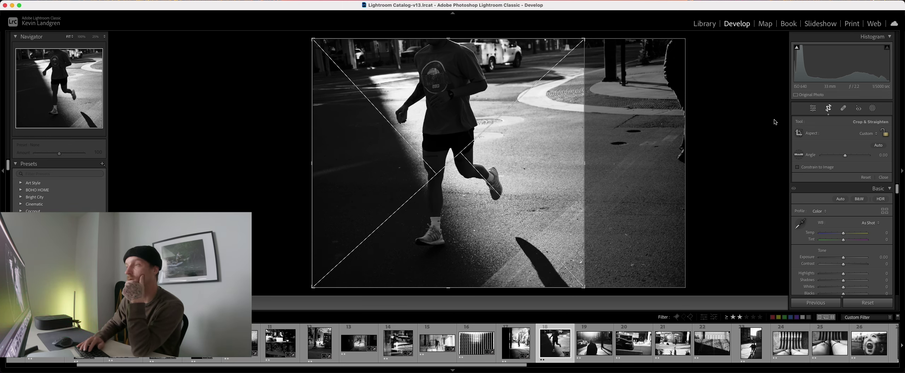
- Rotate the runner photo's crop to an angle of -0.50 and cycle the guide overlay back to the rule of thirds
mouse_move(637, 173)
mouse_down()
mouse_move(637, 156)
mouse_move(645, 174)
mouse_up()
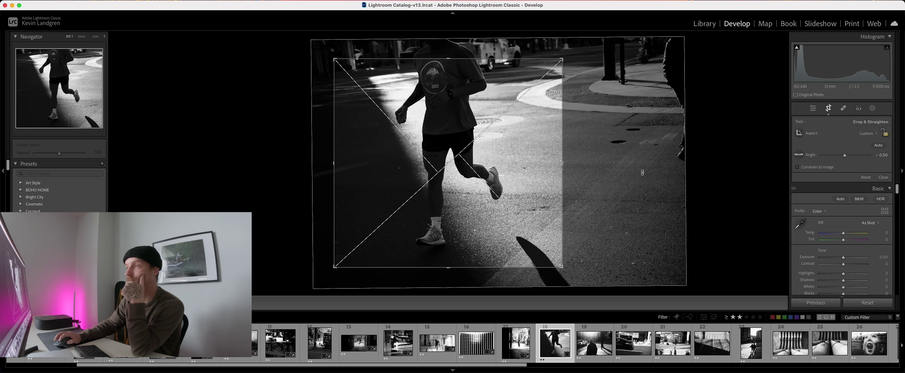
key(o)
key(o)
key(o)
key(o)
key(o)
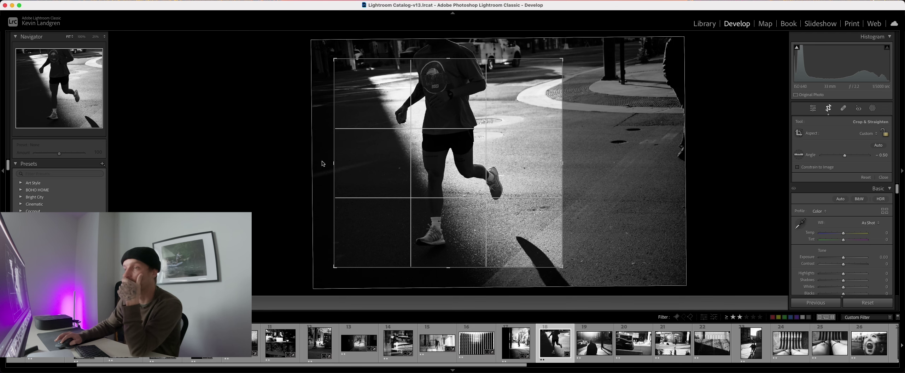
- Enlarge the runner's crop sideways and to nearly the full photo height, reframe him near the vertical third, and apply it
drag(334, 163, 327, 165)
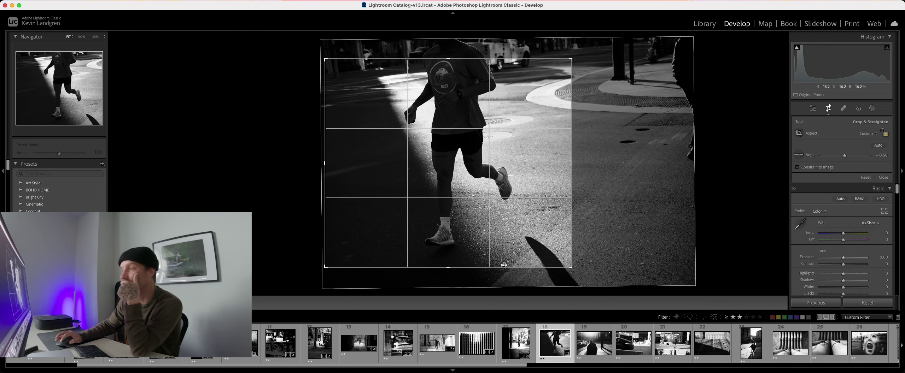
drag(448, 267, 448, 277)
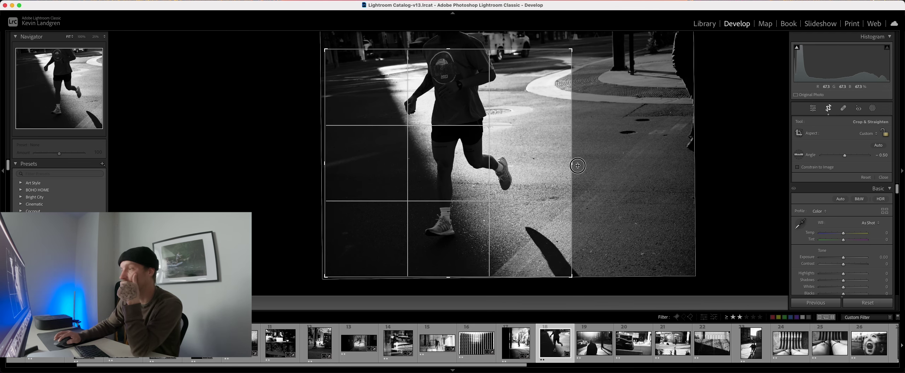
drag(580, 161, 517, 159)
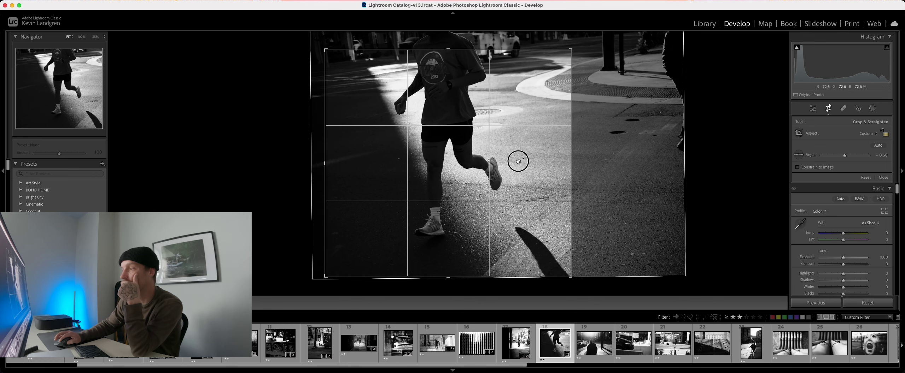
drag(446, 50, 447, 32)
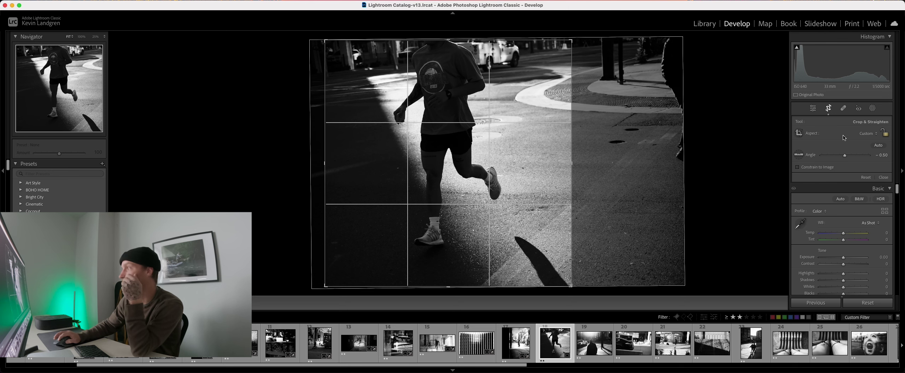
click(828, 109)
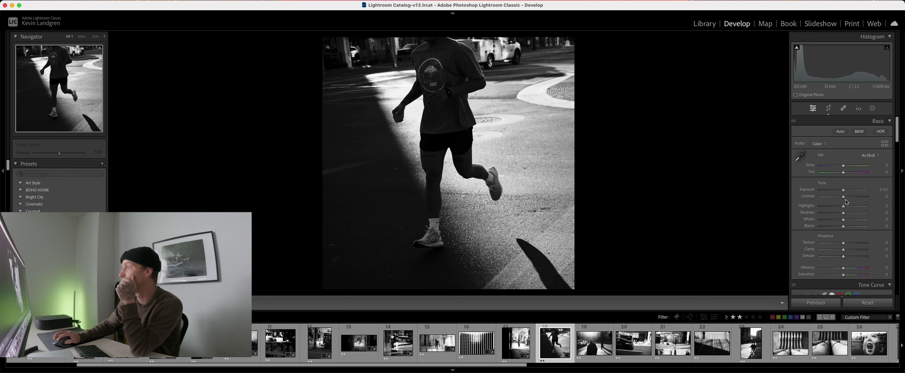
- Set the runner photo's Contrast to +34, Highlights +35, Shadows -28, Whites +31 and Blacks -45
drag(853, 199, 850, 220)
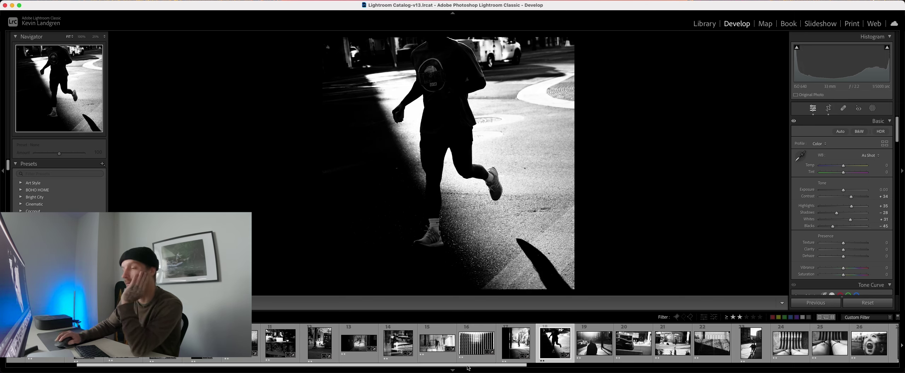
- Open the photo of the bearded man in a beanie and crop off its right edge just past the crosswalk signal
scroll(468, 340, down, 4)
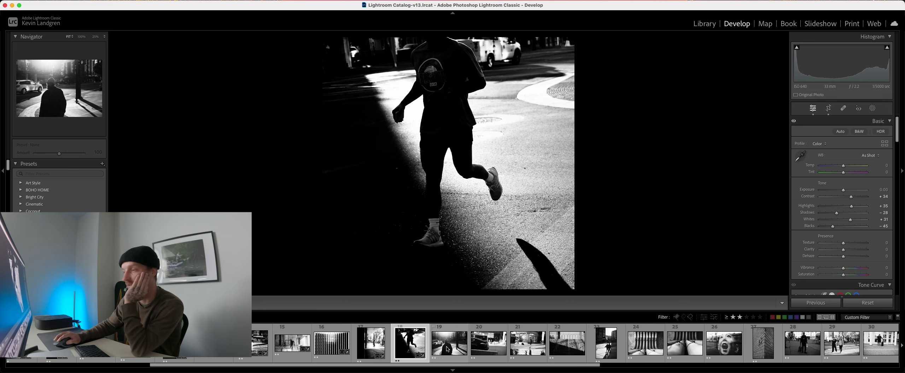
click(447, 348)
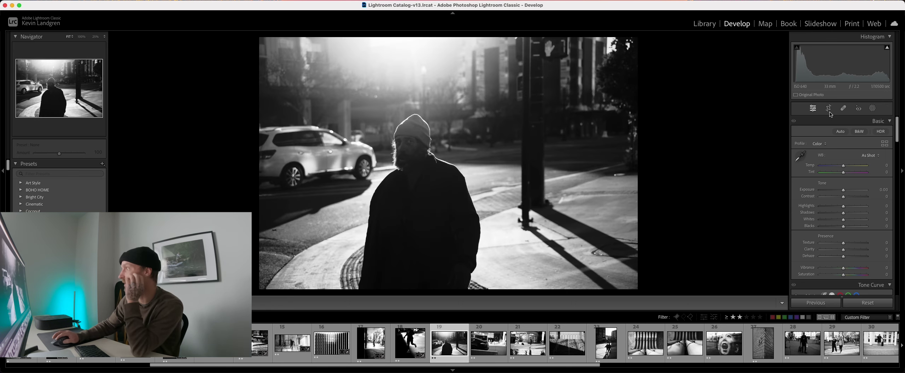
click(828, 109)
drag(637, 171, 601, 173)
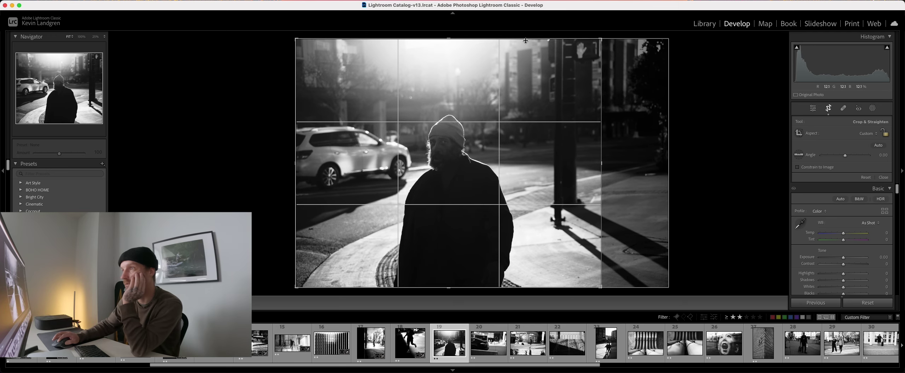
click(829, 108)
- Set the beanie portrait's Contrast to +44, Highlights +29, Shadows +29, Whites +42, Blacks -37, Clarity +22 and Dehaze -31
drag(844, 213, 853, 197)
drag(844, 226, 850, 208)
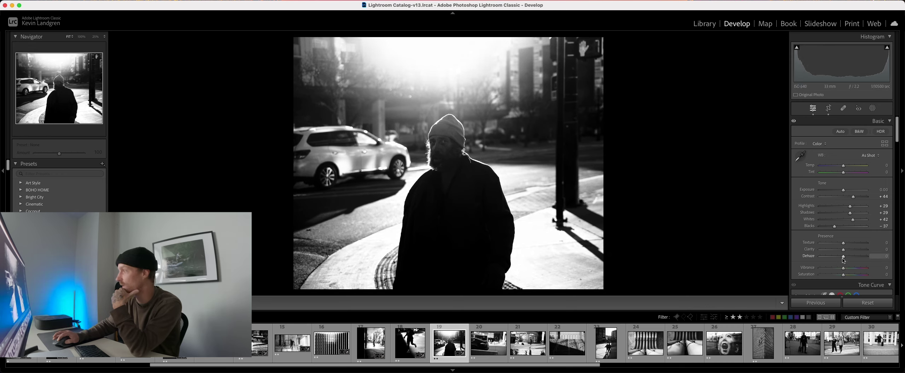
mouse_move(845, 257)
mouse_down()
mouse_move(835, 256)
mouse_move(849, 251)
mouse_up()
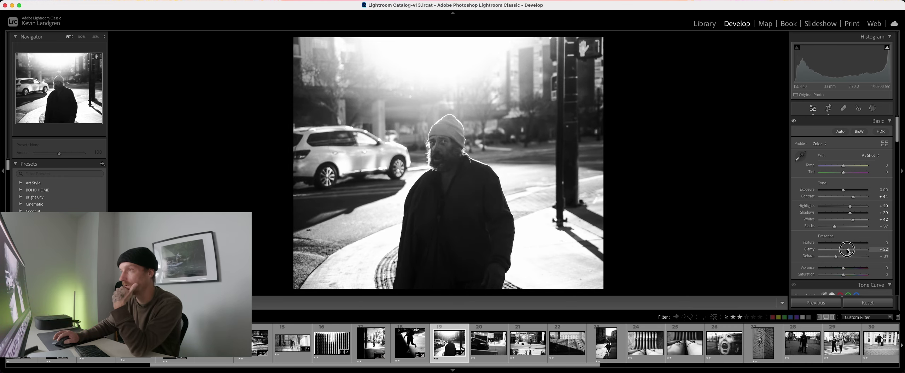
- Add a radial gradient mask over the man's head and chest with Exposure 0.59, Contrast 51, Highlights -8, Shadows 10, Whites 6 and Blacks -24
click(872, 108)
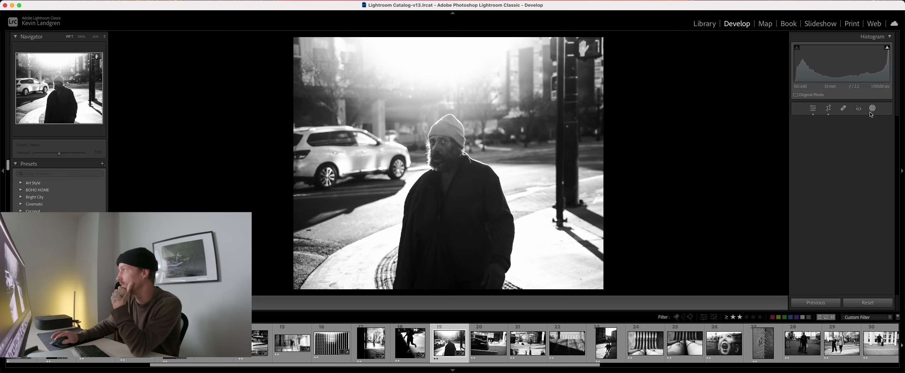
click(814, 194)
drag(453, 166, 505, 234)
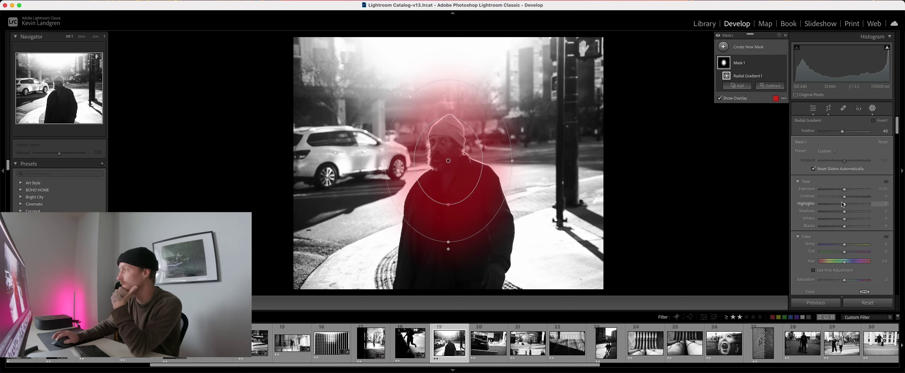
drag(844, 189, 845, 223)
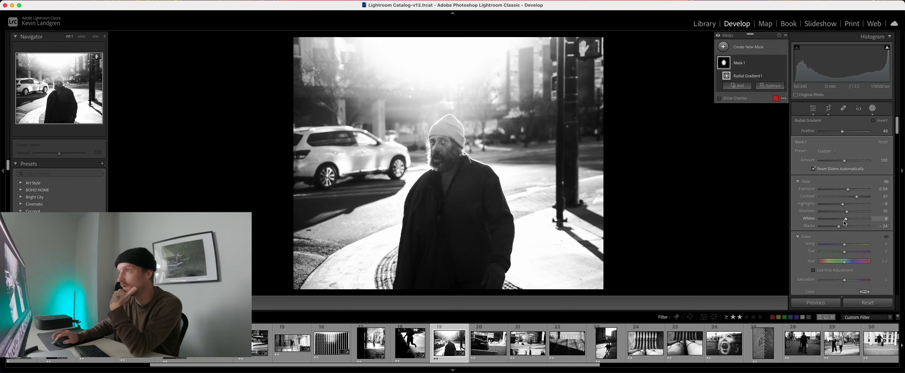
- Add a second, tall radial gradient mask around the man's whole figure, invert it and set its Exposure to -0.72
click(723, 47)
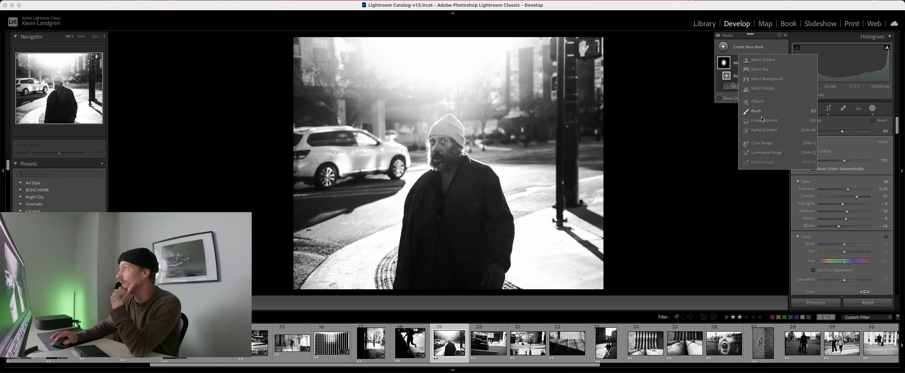
click(765, 130)
drag(473, 232, 446, 67)
drag(851, 191, 839, 190)
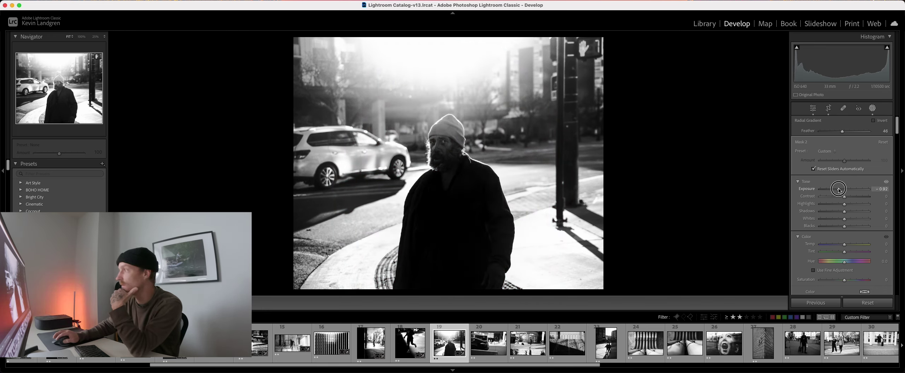
click(874, 121)
drag(839, 189, 840, 190)
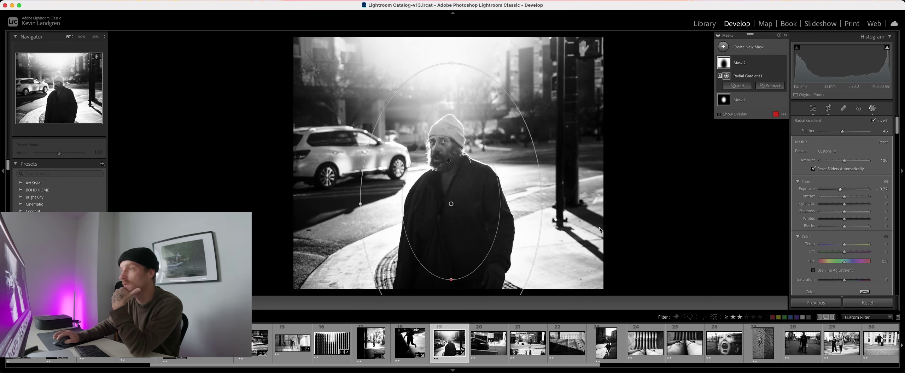
- Narrow the inverted radial gradient to hug the man's figure and lower its Exposure slightly further
drag(543, 204, 526, 204)
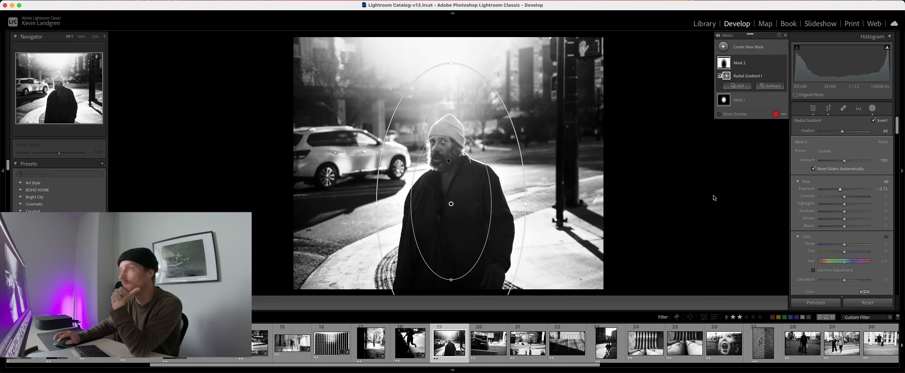
drag(840, 190, 837, 189)
- Soften the background through the inverted mask with Sharpness -100 and Clarity -76, and finish masking
scroll(840, 219, down, 8)
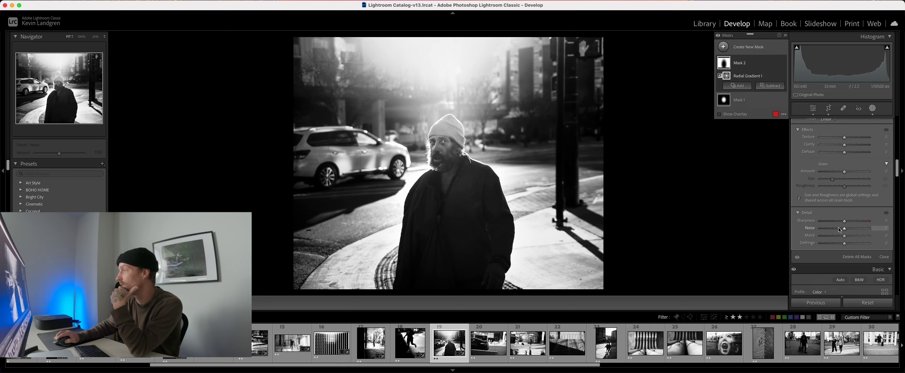
drag(844, 223, 788, 226)
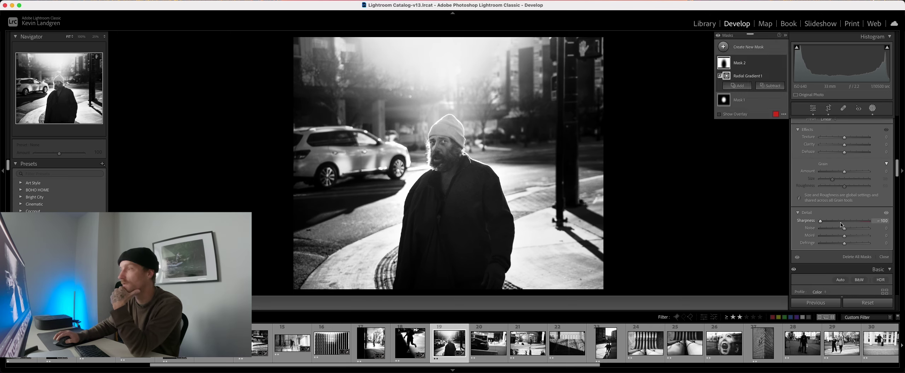
scroll(844, 226, up, 3)
drag(846, 204, 837, 205)
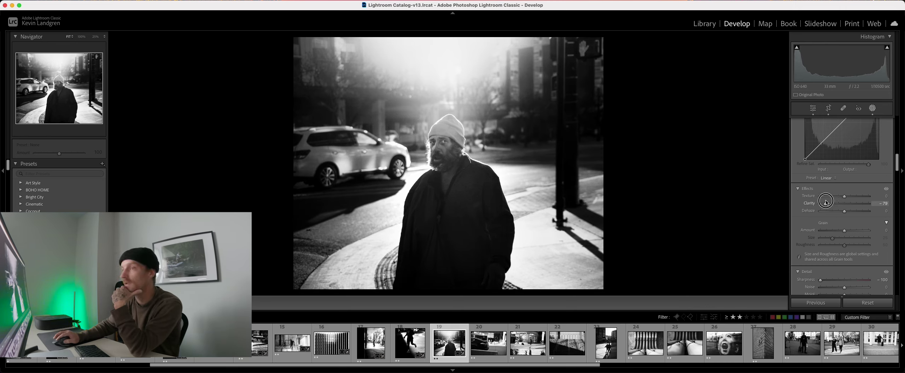
drag(827, 202, 827, 205)
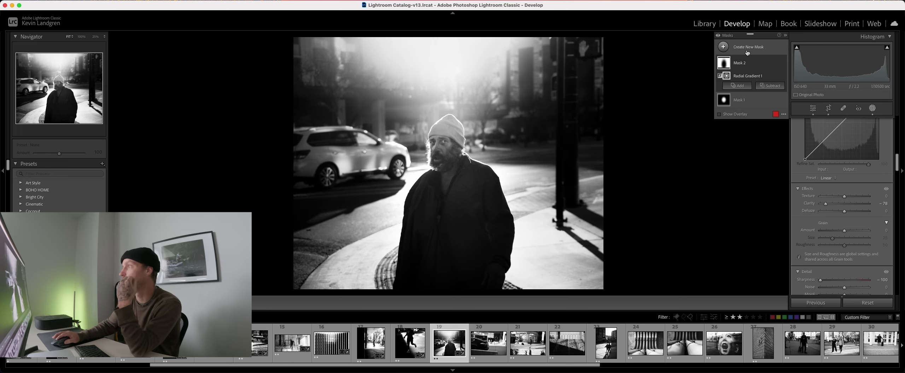
click(873, 110)
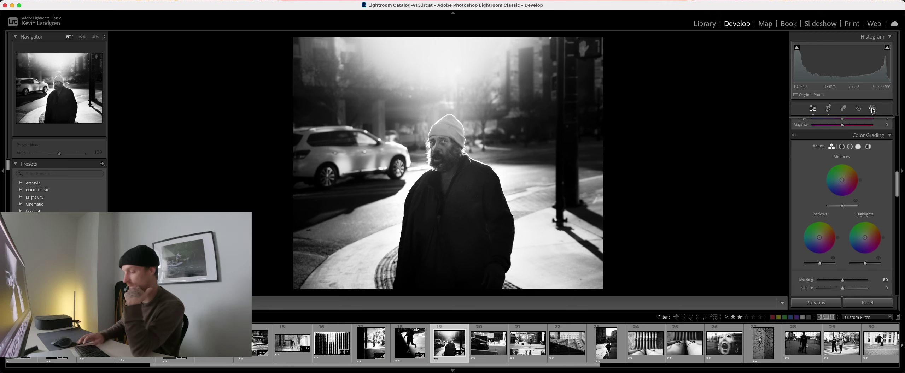
- Compare the beanie portrait before and after editing, and inspect the man's face at 100% zoom
key(backslash)
key(backslash)
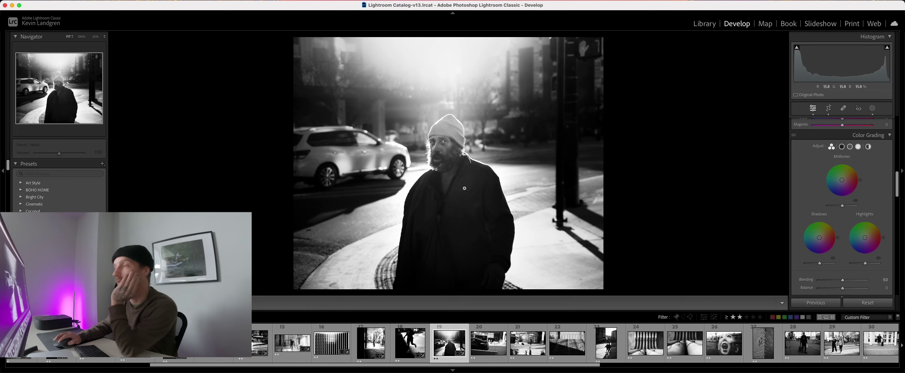
click(432, 147)
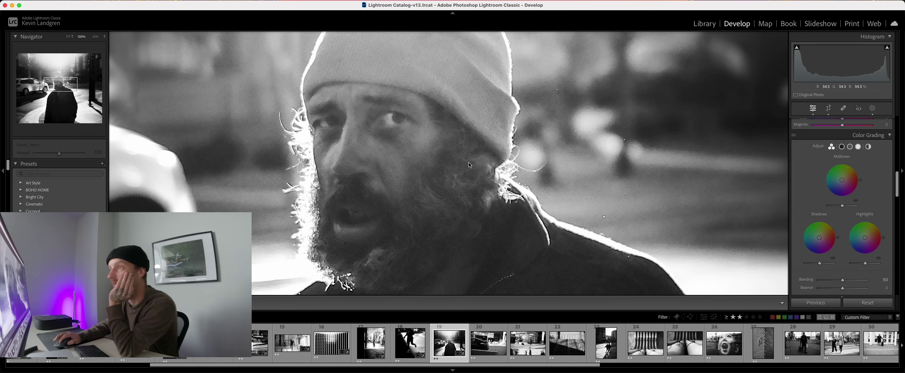
click(415, 158)
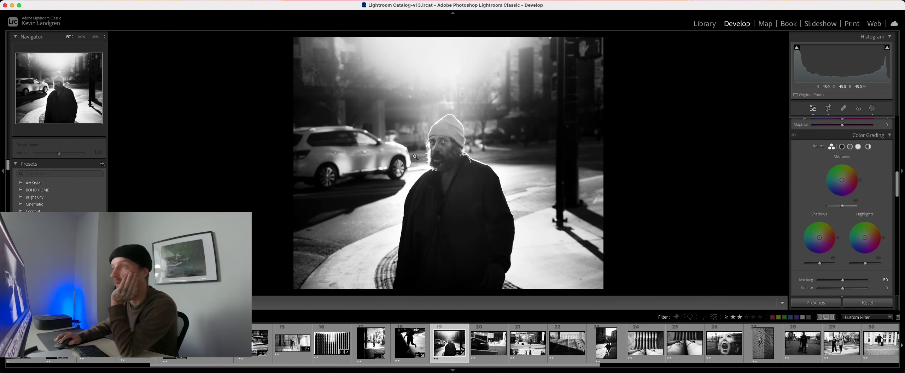
- Open the parked-car street photo, rotate it to -4.25 degrees, and crop in from the left and bottom edges
click(493, 348)
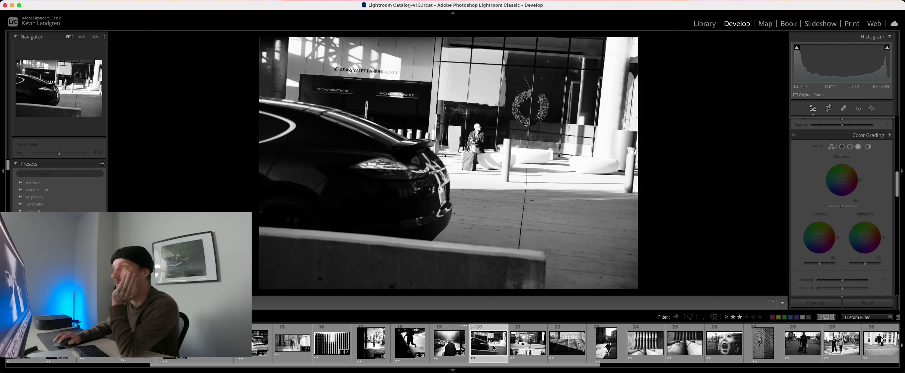
click(829, 108)
drag(730, 145, 723, 125)
drag(289, 163, 336, 164)
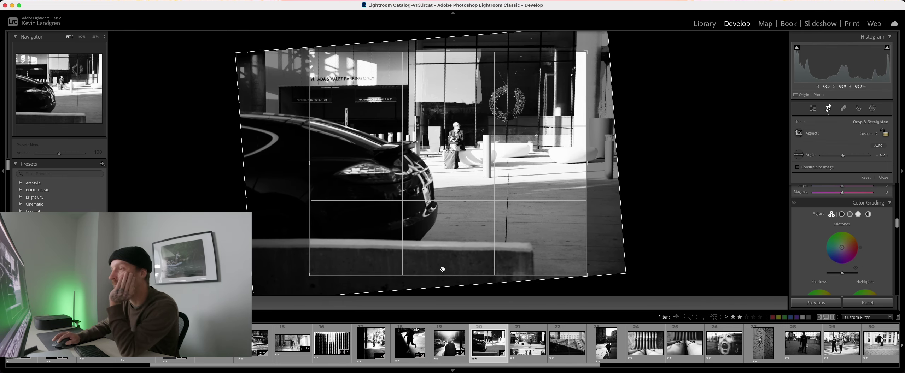
drag(448, 275, 449, 260)
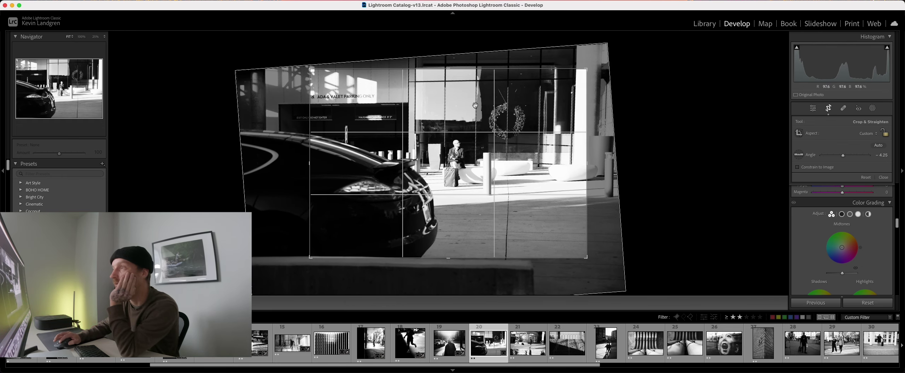
key(Return)
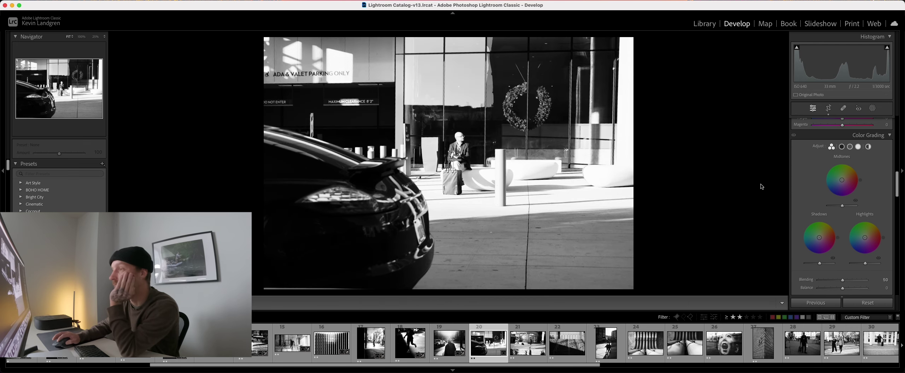
- Fine-tune the car photo's crop at the bottom edge and its straightening, and apply it
click(828, 108)
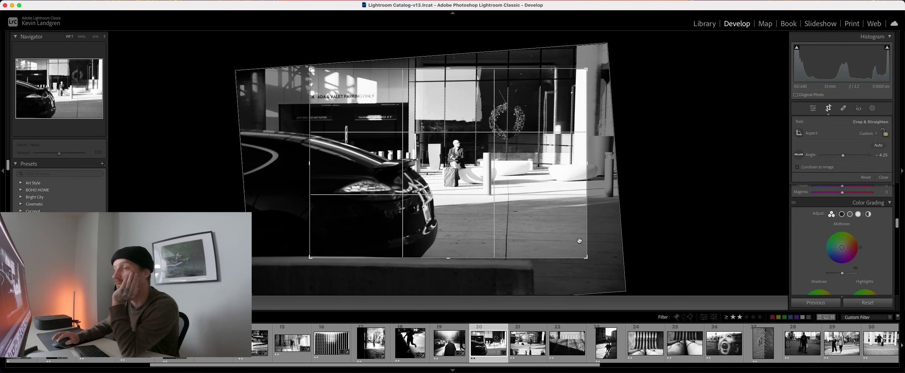
drag(457, 262, 457, 259)
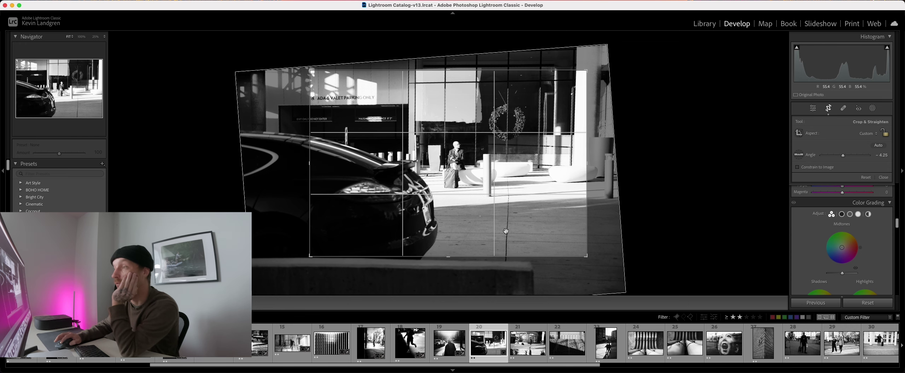
drag(599, 211, 600, 207)
click(830, 109)
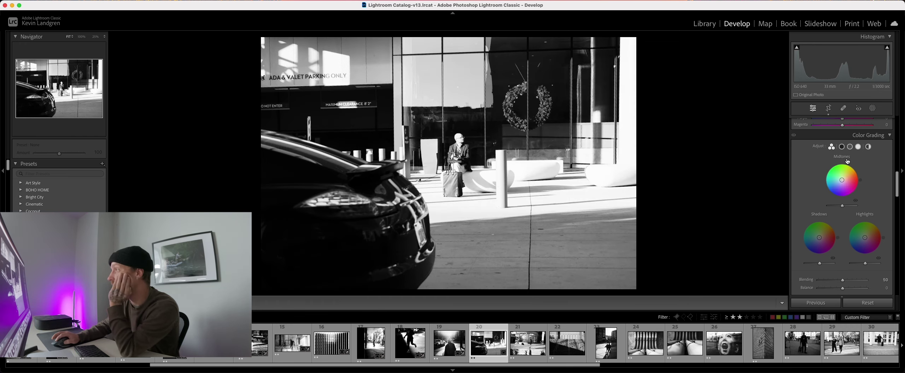
- Set the car photo's Contrast to +66, Highlights -39, Shadows +22, Whites +29 and Blacks -57
mouse_move(844, 197)
mouse_down()
mouse_move(859, 198)
mouse_move(834, 207)
mouse_up()
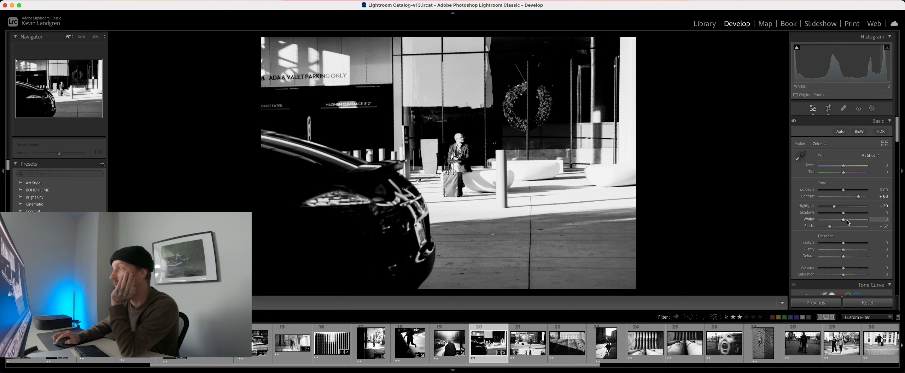
drag(845, 222, 852, 215)
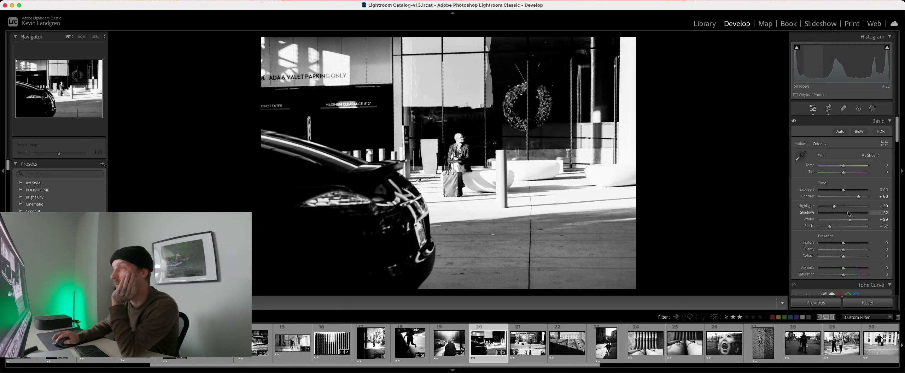
- Add a slanted linear gradient mask over the car and foreground pavement and set its Exposure to -1.54
click(873, 108)
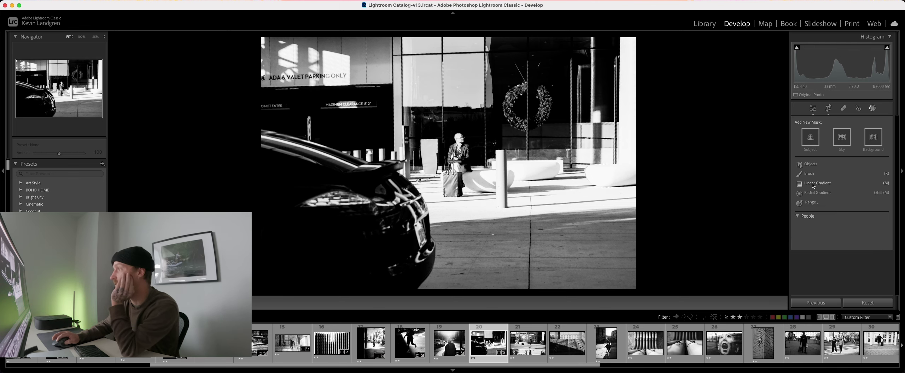
click(814, 184)
drag(438, 232, 435, 169)
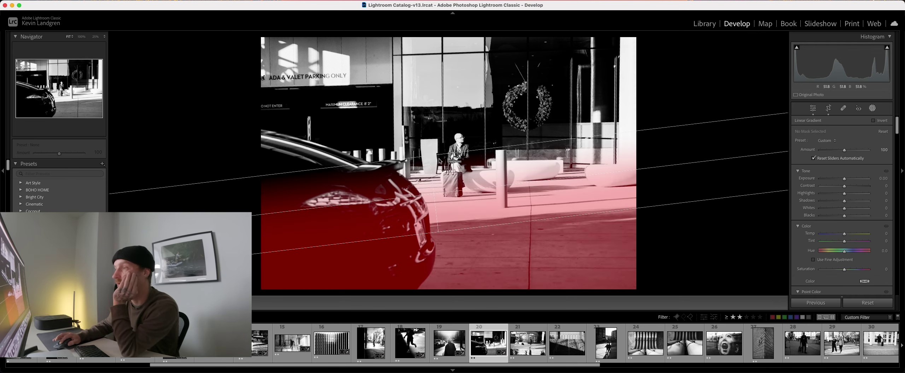
drag(845, 180, 835, 178)
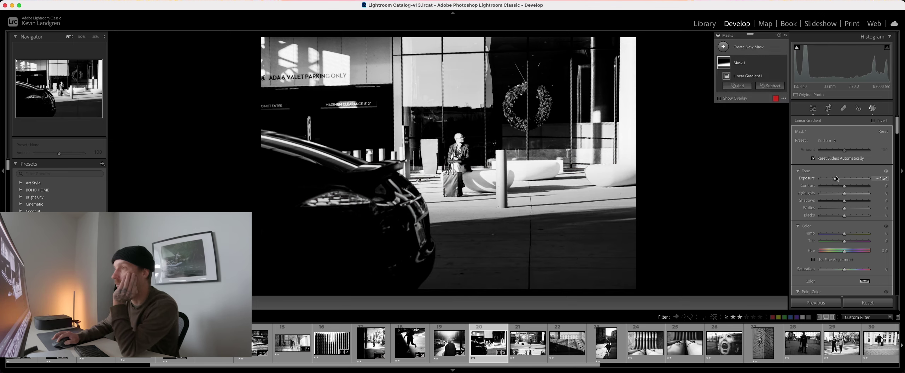
- Add a second linear gradient mask over the upper building, darken its tone and set its Clarity to -70
click(762, 85)
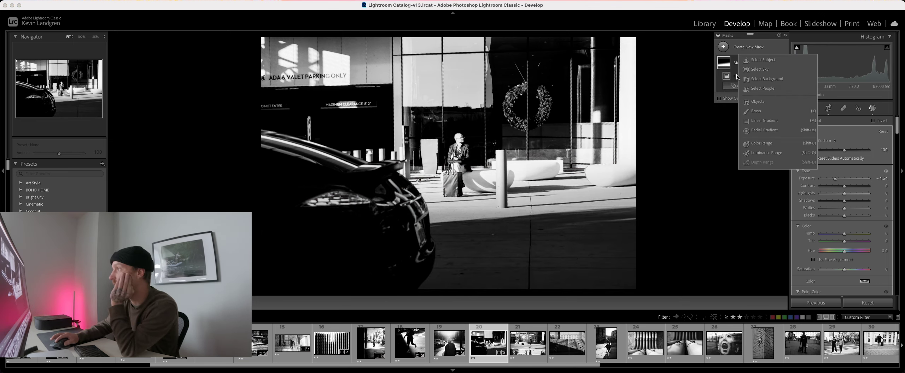
click(767, 120)
drag(449, 84, 470, 160)
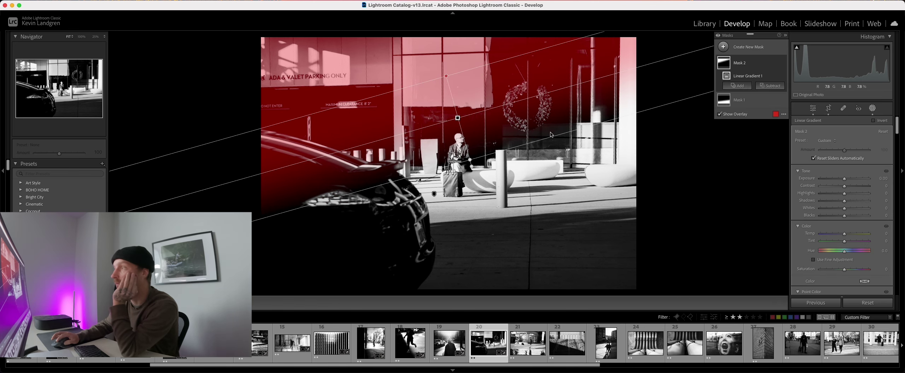
drag(844, 179, 841, 194)
scroll(846, 218, down, 10)
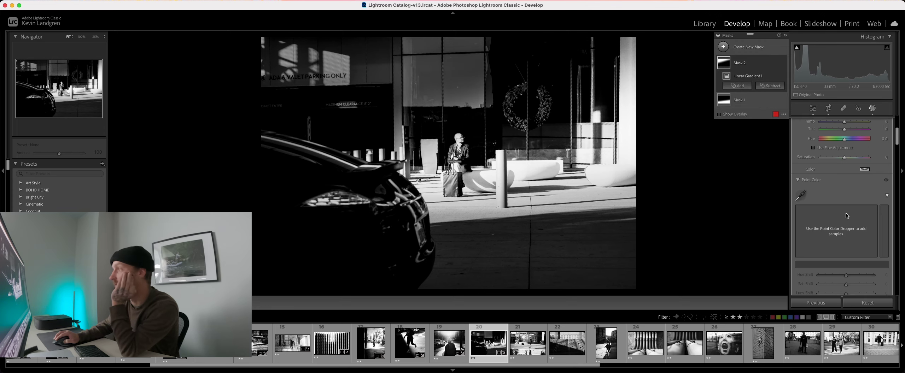
drag(844, 187, 825, 184)
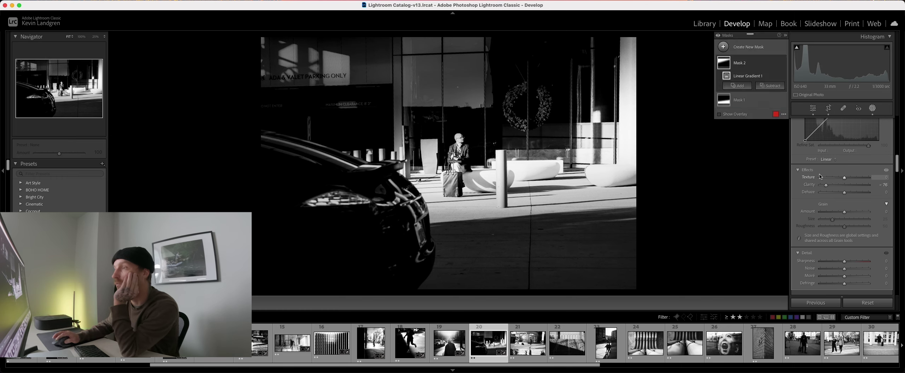
- Add a wide radial gradient mask centered on the standing man and raise its Contrast to about 40
click(722, 46)
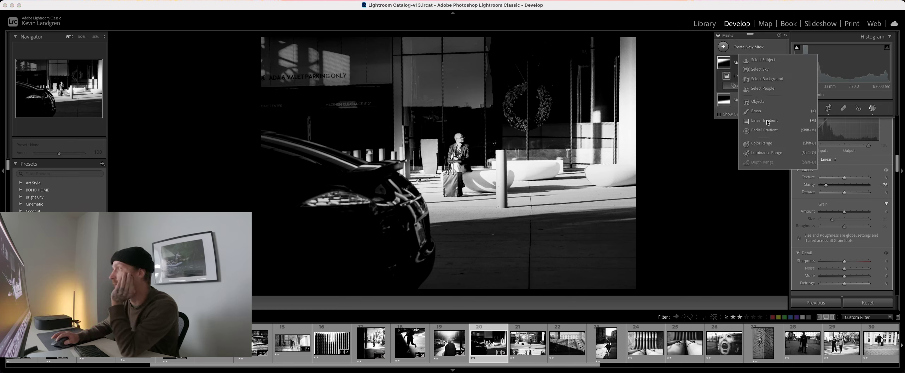
click(767, 131)
drag(456, 151, 686, 200)
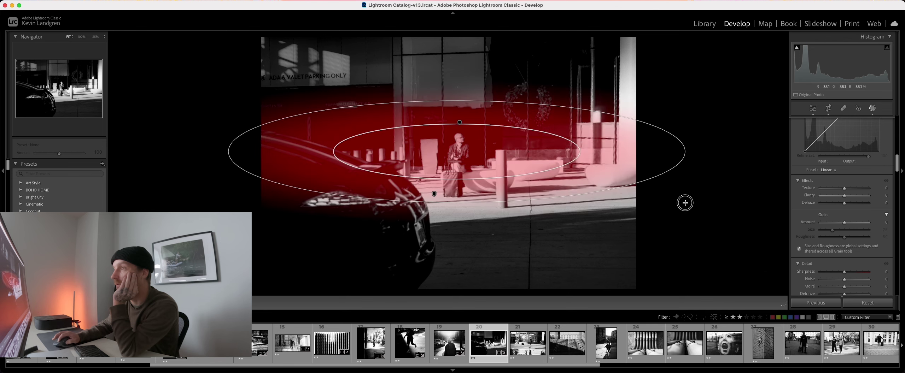
drag(845, 195, 850, 200)
scroll(841, 202, up, 10)
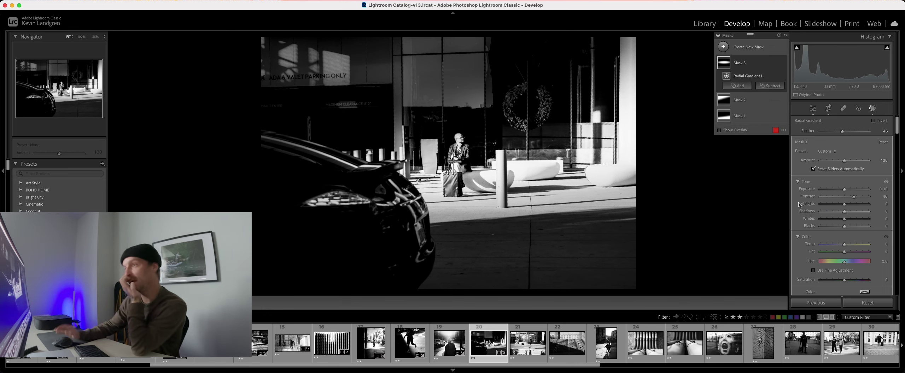
- Compare the car photo before and after editing
key(backslash)
key(backslash)
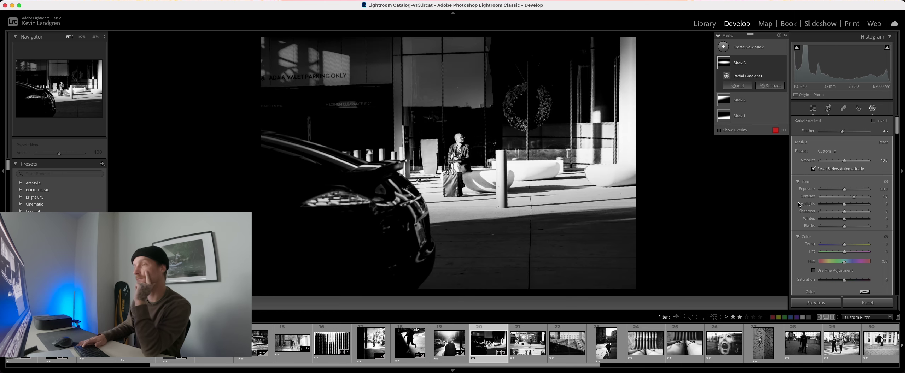
key(backslash)
key(backslash)
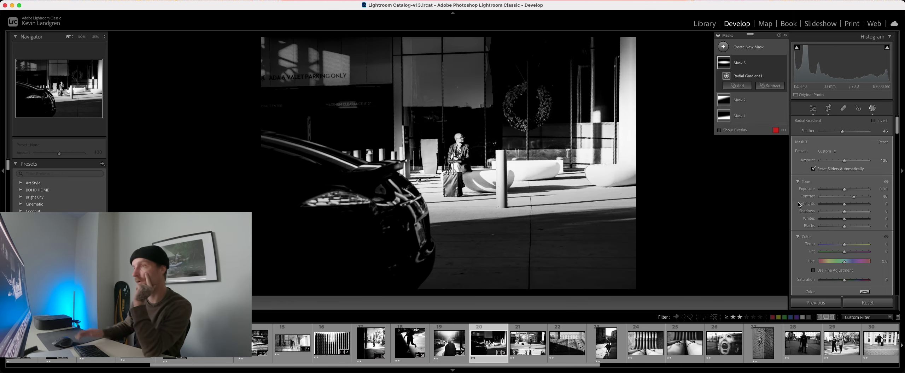
- Open the photo of the man with luggage and look through the upcoming photos in the filmstrip
click(535, 348)
key(Right)
key(Right)
key(Right)
key(Right)
key(Right)
key(Right)
key(Right)
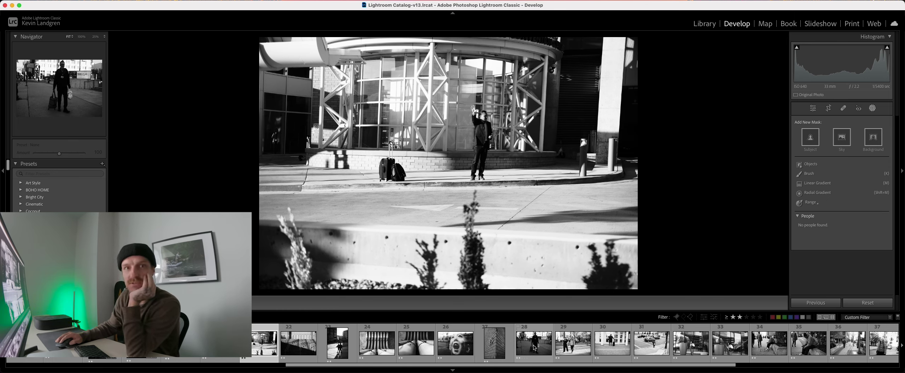
key(Right)
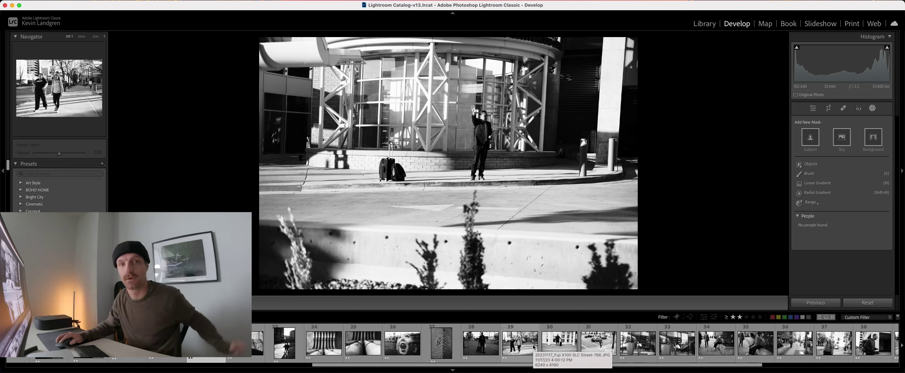
scroll(535, 346, left, 4)
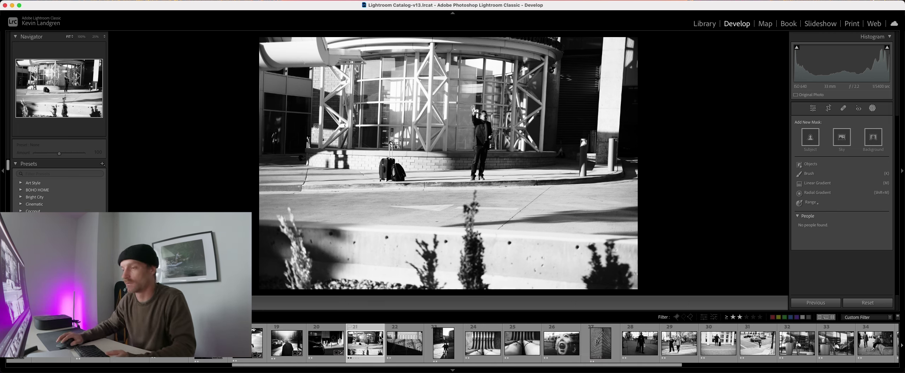
- Crop the luggage photo in from the left side and straighten it to -3.26 degrees
click(835, 109)
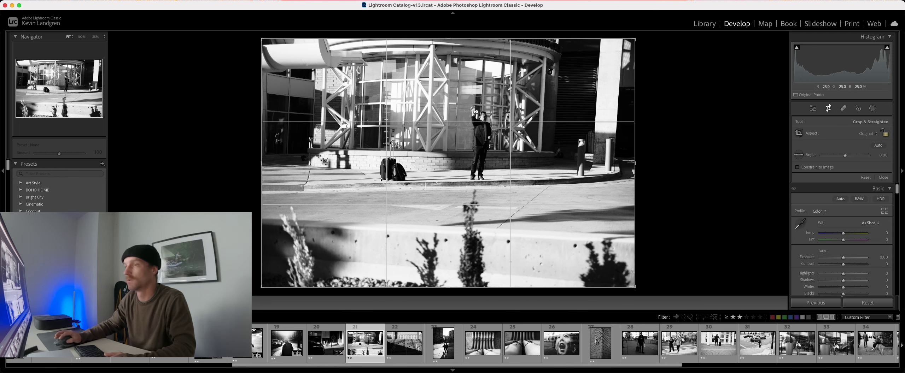
drag(259, 166, 323, 166)
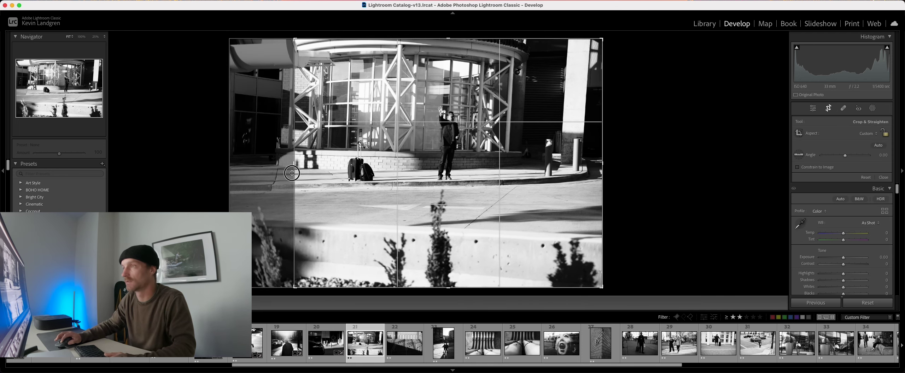
drag(640, 205, 642, 192)
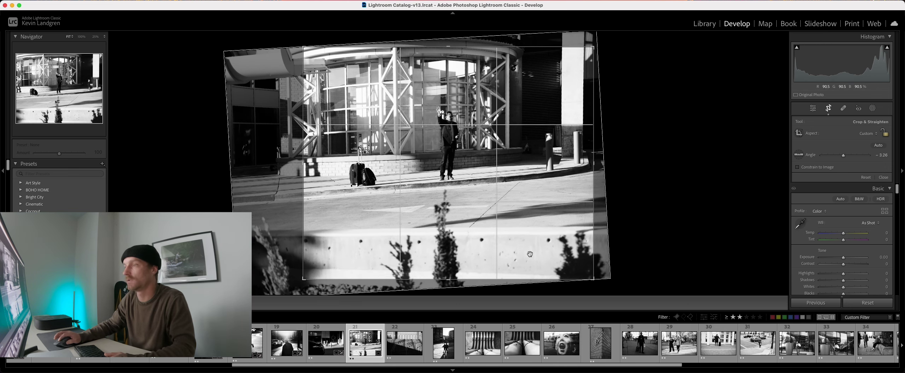
click(829, 109)
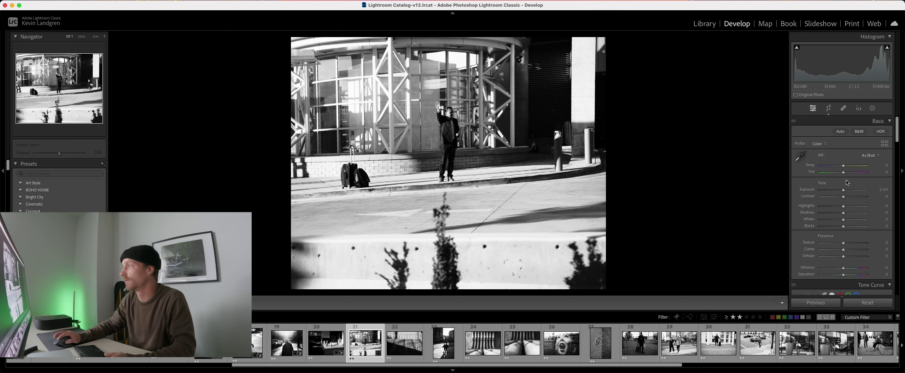
- Set the luggage photo's Contrast to +63, Shadows +42, Whites +18, Blacks -68 and Clarity +32
drag(843, 199, 827, 227)
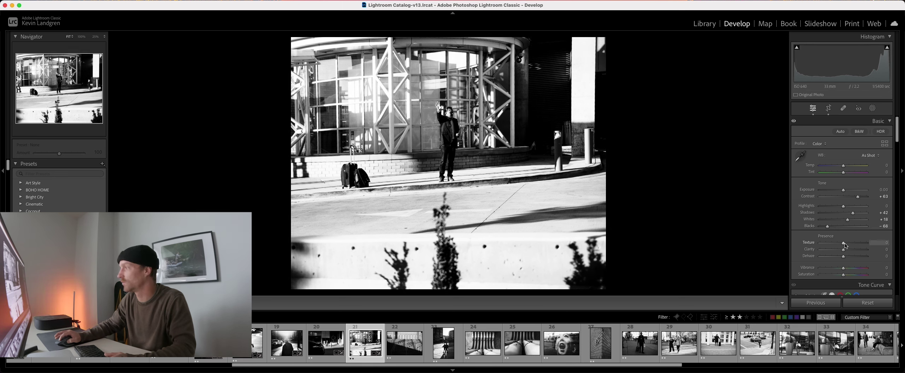
drag(843, 250, 851, 250)
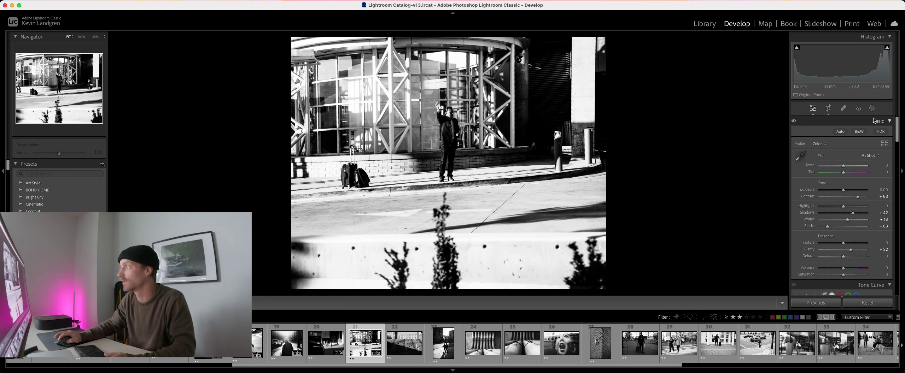
- Add a linear gradient mask over the road and concrete foreground, set its Exposure to -0.84, and finish masking
click(873, 108)
click(810, 189)
drag(453, 240, 447, 154)
drag(844, 179, 840, 179)
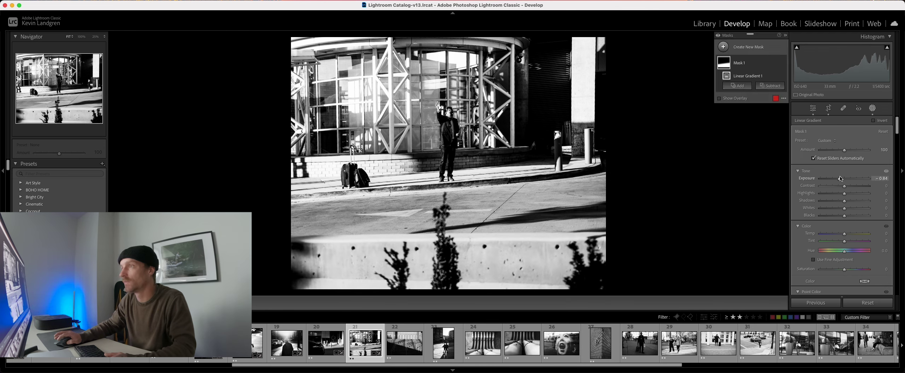
click(872, 109)
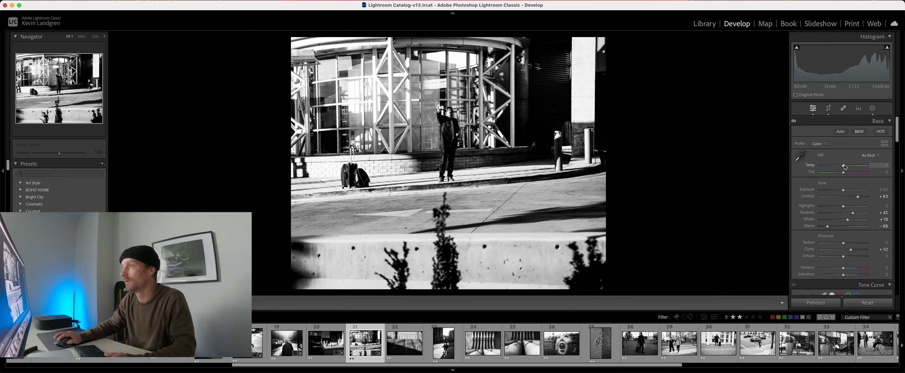
- Open the staircase photo, crop in its left side and top to centre the handrail, and straighten it to -0.16 degrees
key(Right)
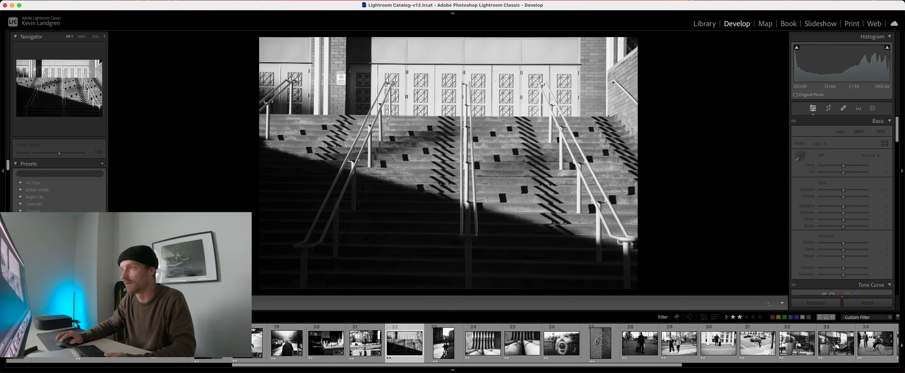
click(828, 108)
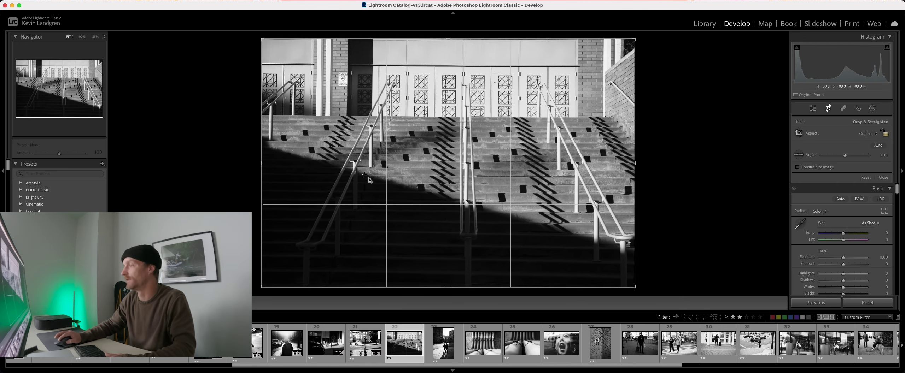
drag(257, 162, 280, 164)
drag(648, 158, 653, 160)
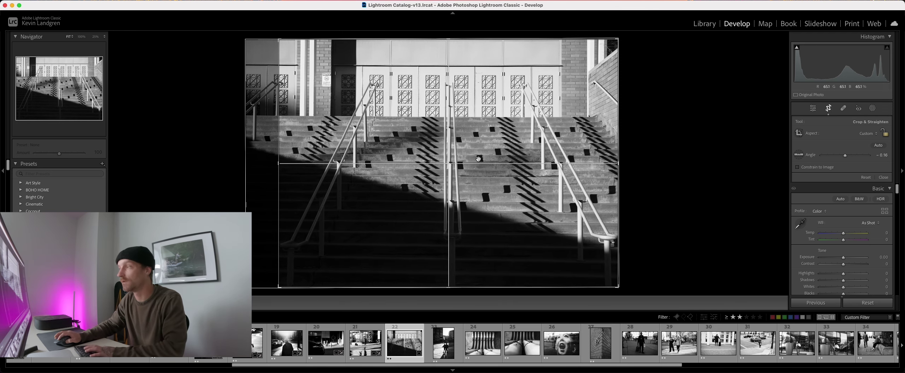
drag(277, 165, 279, 165)
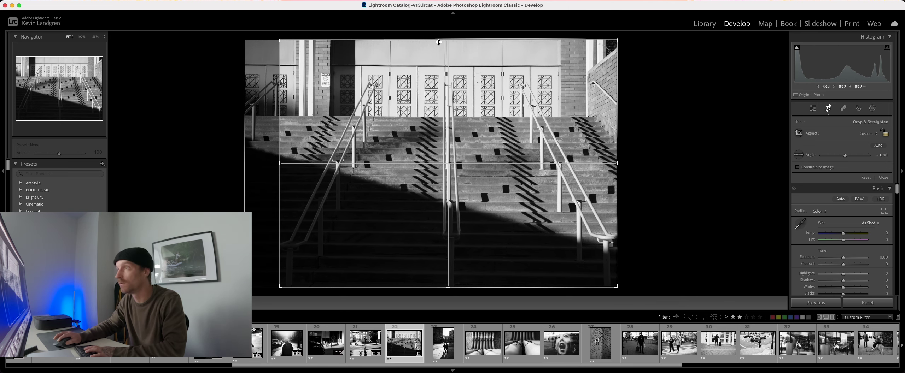
drag(448, 39, 448, 53)
click(828, 108)
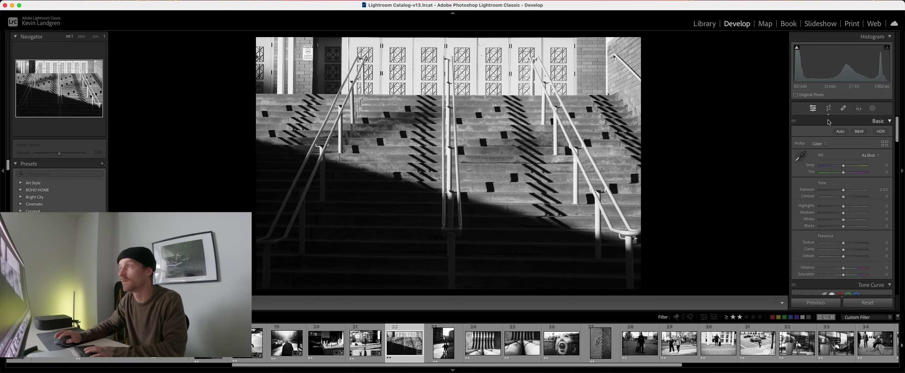
- Set the staircase photo's Contrast to +70, Highlights +29, Shadows +42, Whites +62 and Blacks -15
drag(843, 199, 852, 214)
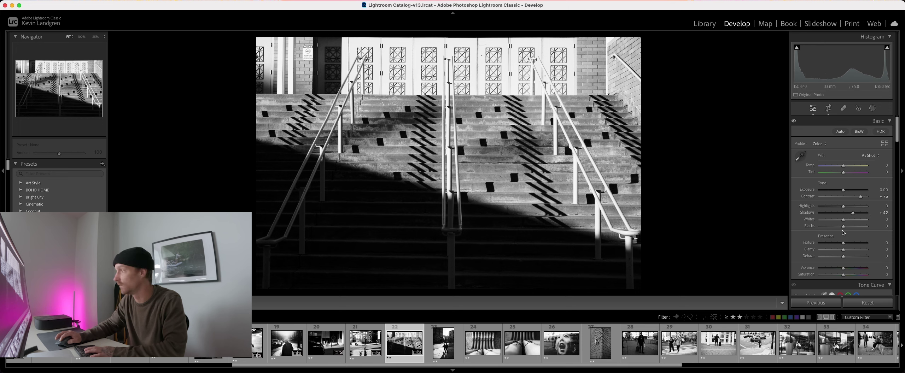
drag(840, 228, 855, 223)
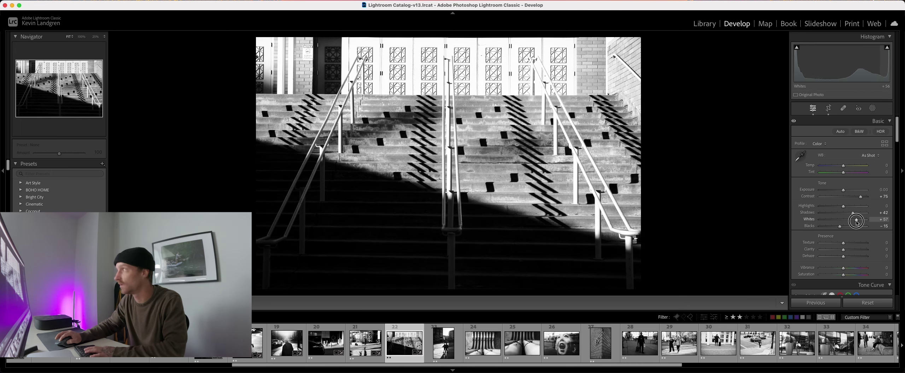
drag(844, 207, 852, 208)
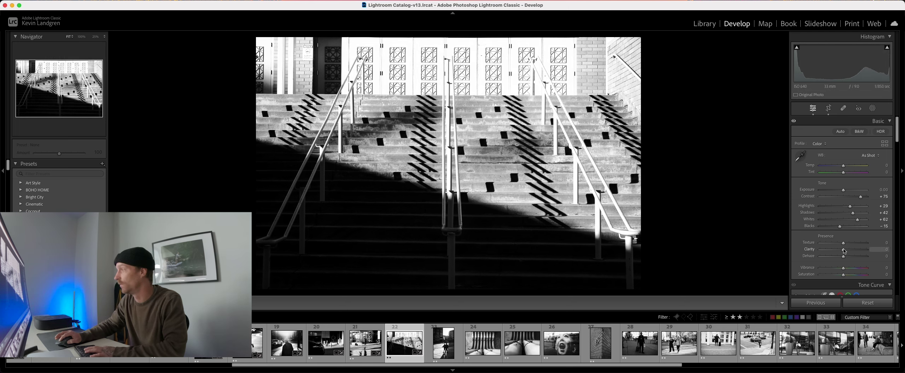
- Set the staircase photo's Texture to +21, Clarity +29 and Dehaze +13, and shape its tone curve into a gentle S with two points
drag(844, 250, 851, 251)
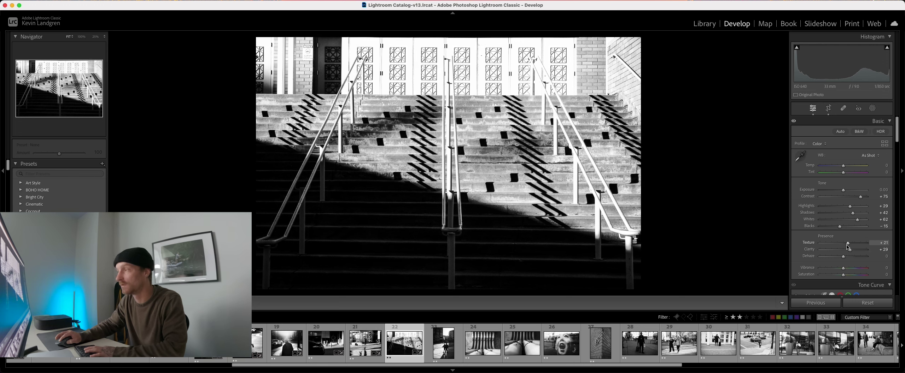
drag(847, 258, 847, 258)
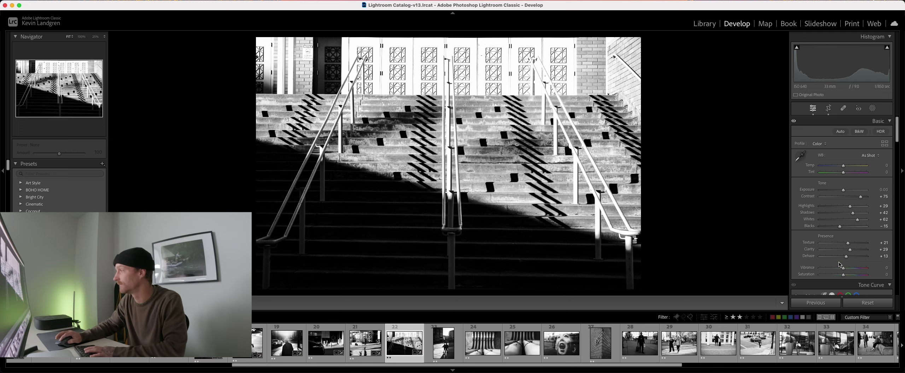
scroll(840, 267, down, 5)
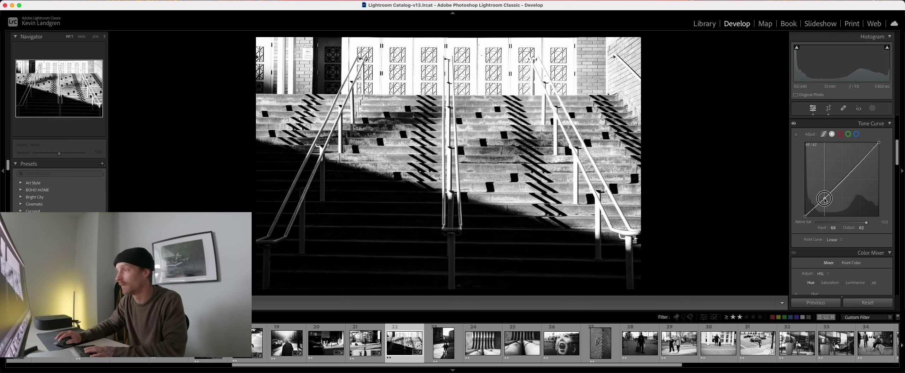
drag(854, 166, 854, 165)
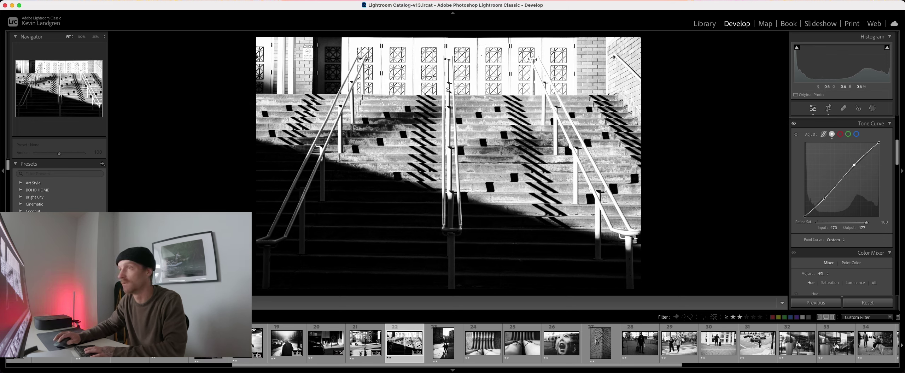
- Open the photo of the walking couple and crop a little off its top edge
key(Right)
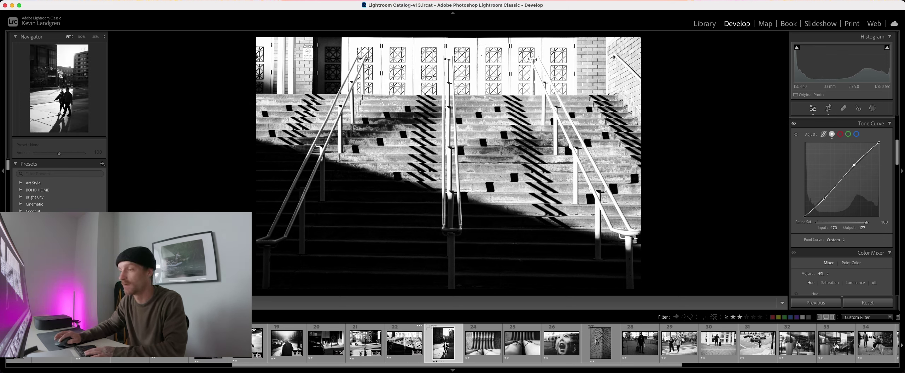
click(829, 109)
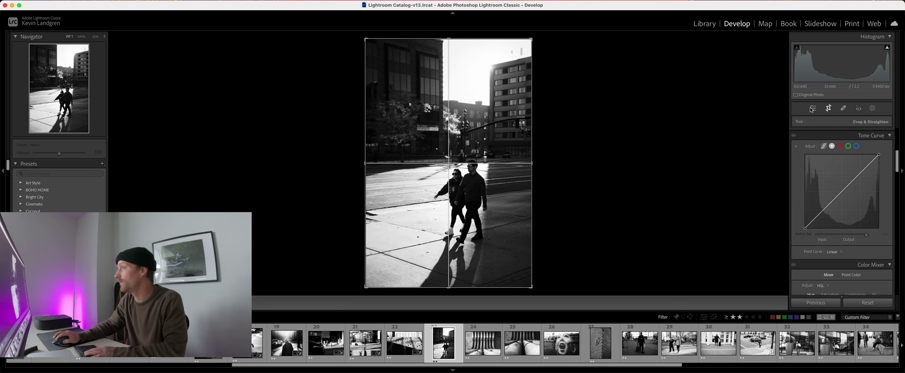
drag(455, 39, 452, 62)
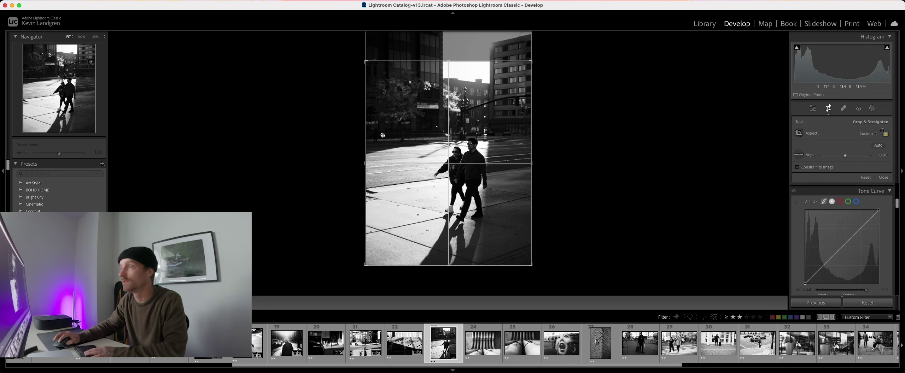
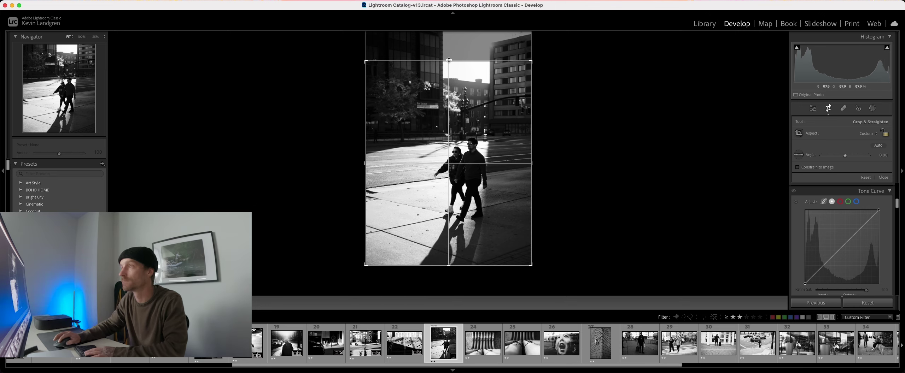
drag(449, 60, 454, 44)
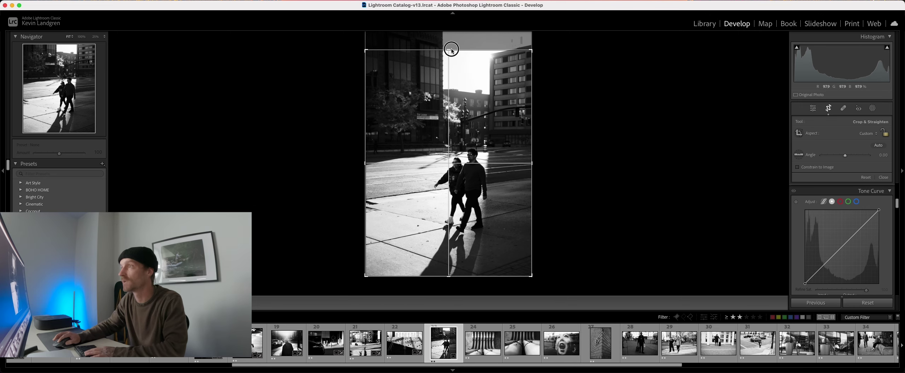
click(830, 108)
- Set the walking couple photo's Shadows to +32, Whites to +14 and Blacks to -51
scroll(836, 202, up, 5)
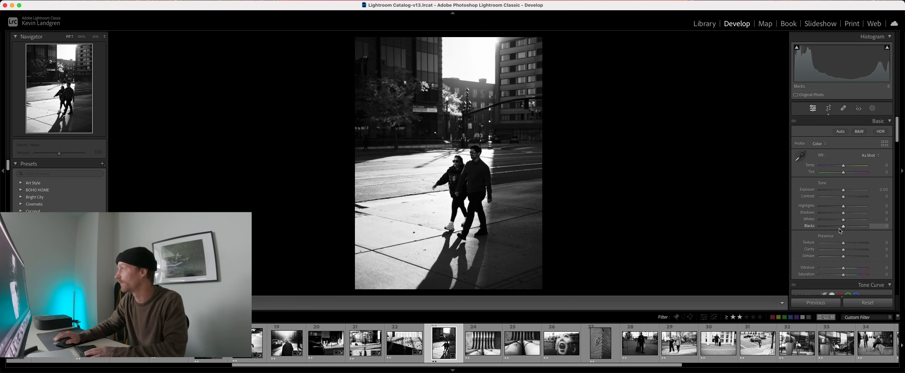
scroll(845, 214, up, 5)
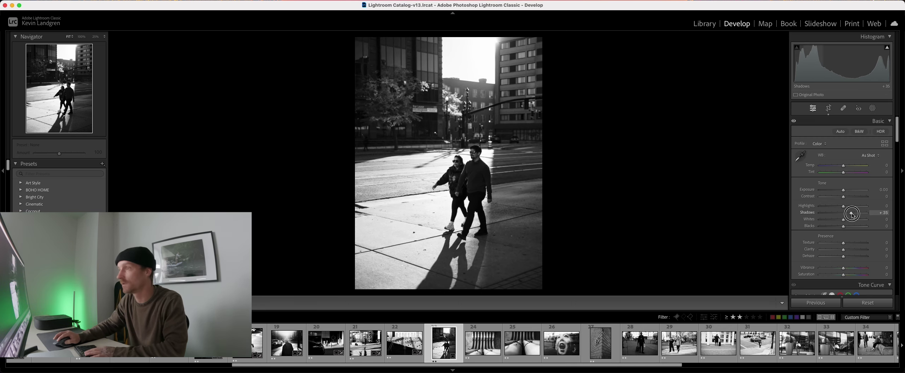
scroll(845, 228, down, 8)
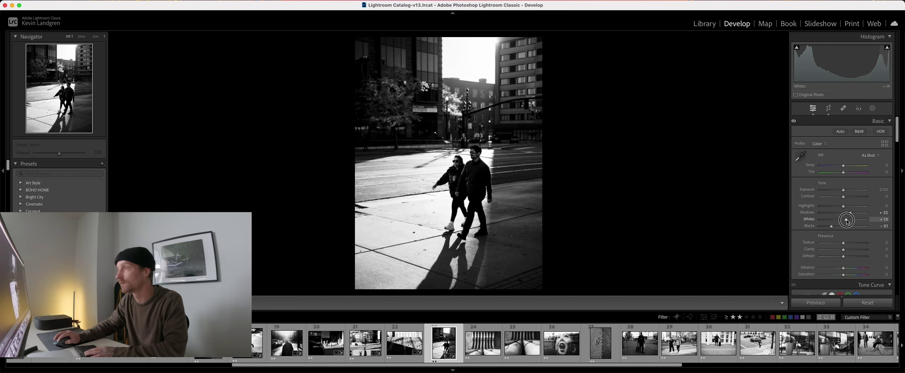
- Open the photo of the row of pipes, raise its Contrast to +34 and straighten it slightly
key(Right)
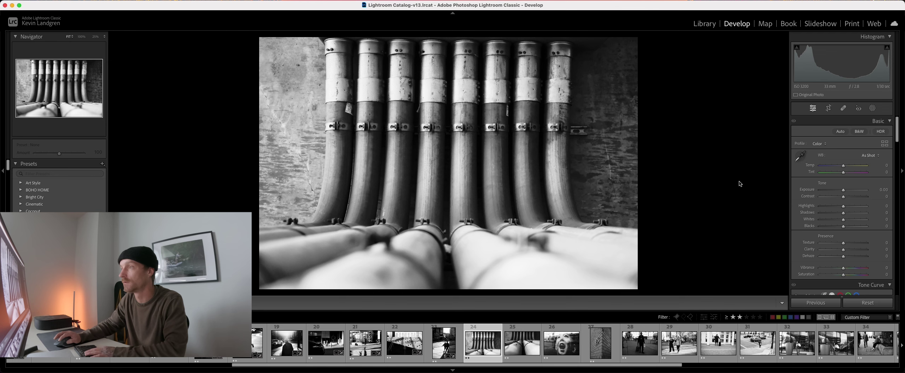
drag(842, 199, 851, 199)
click(828, 108)
drag(749, 134, 753, 129)
click(829, 109)
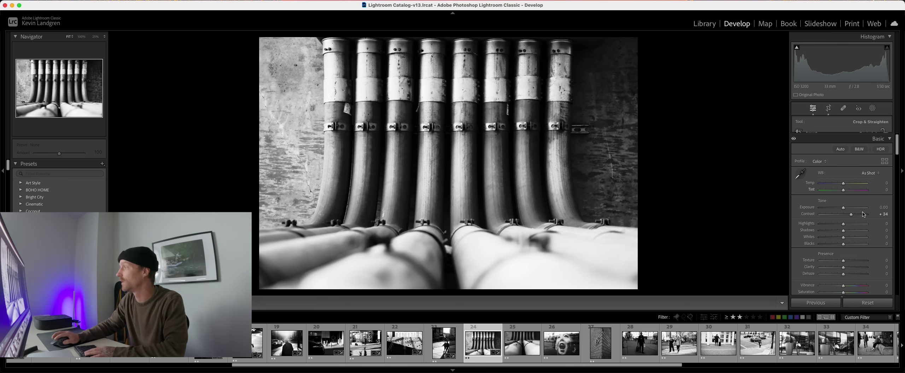
- Set the pipes photo's Contrast to +56, Highlights +42, Shadows -57, Whites +41, Blacks -57, Texture +26, Clarity +49 and Dehaze +22
drag(852, 198, 853, 220)
drag(846, 253, 855, 252)
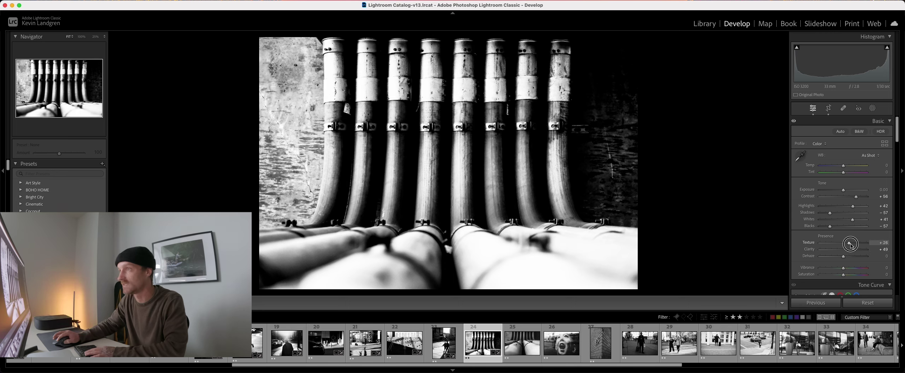
drag(847, 258, 849, 258)
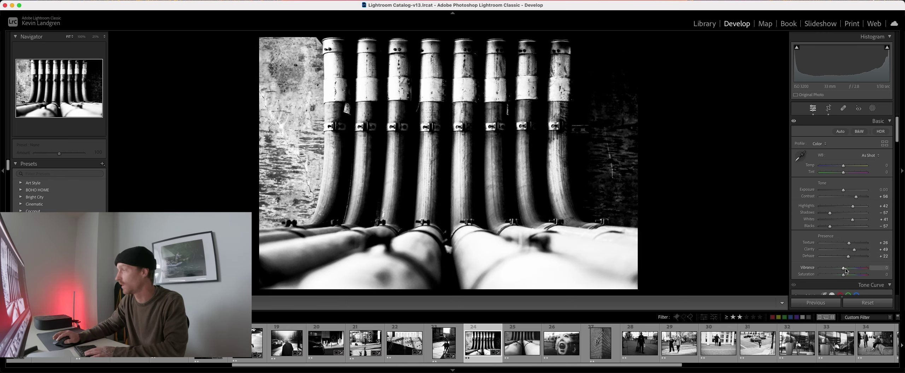
- Give the pipes photo a gentle S-shaped tone curve with lowered shadows and raised highlights, and increase its sharpening amount to about 45
scroll(834, 271, down, 3)
drag(825, 229, 824, 233)
drag(856, 201, 854, 199)
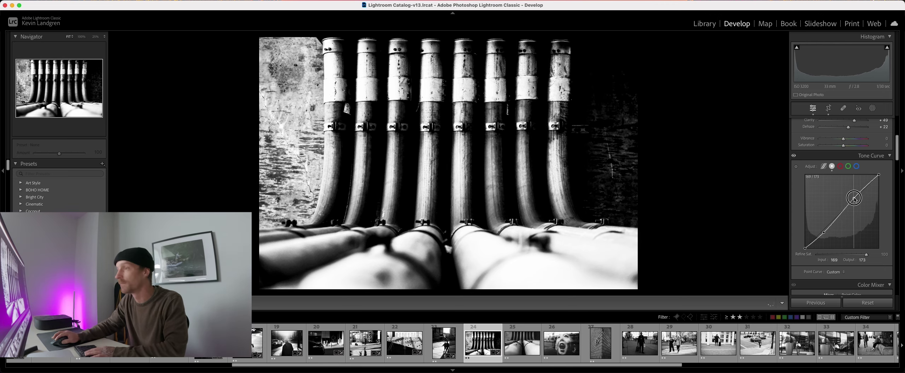
scroll(845, 212, down, 10)
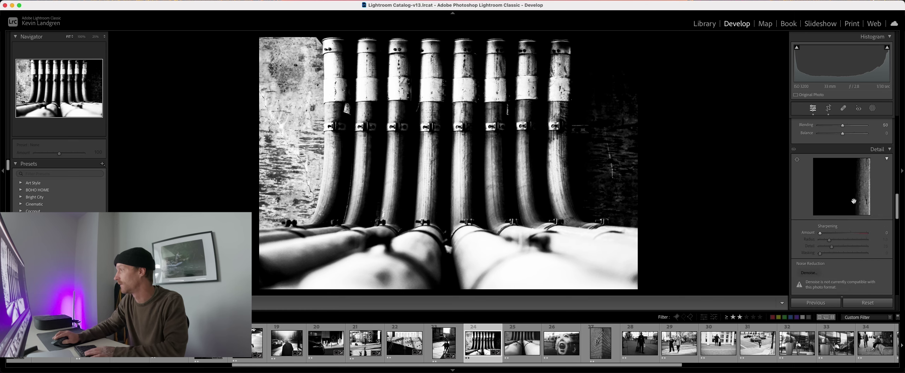
drag(820, 222, 834, 223)
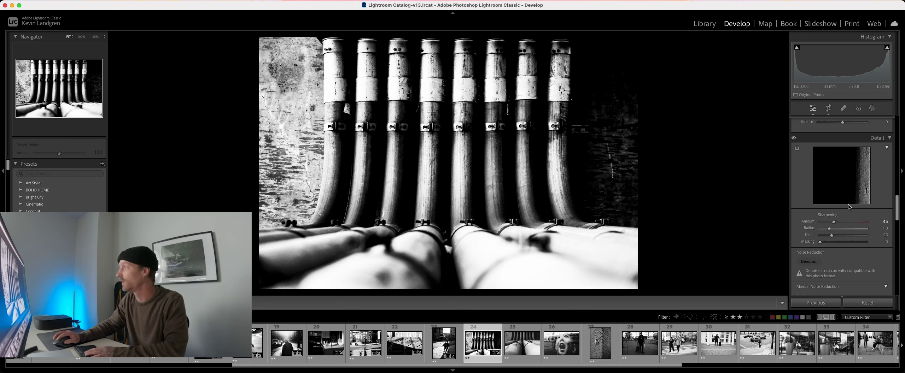
- Reduce the pipes photo's Highlights to +33 and Contrast to +46, and check the pipe texture at 100%
scroll(845, 198, up, 12)
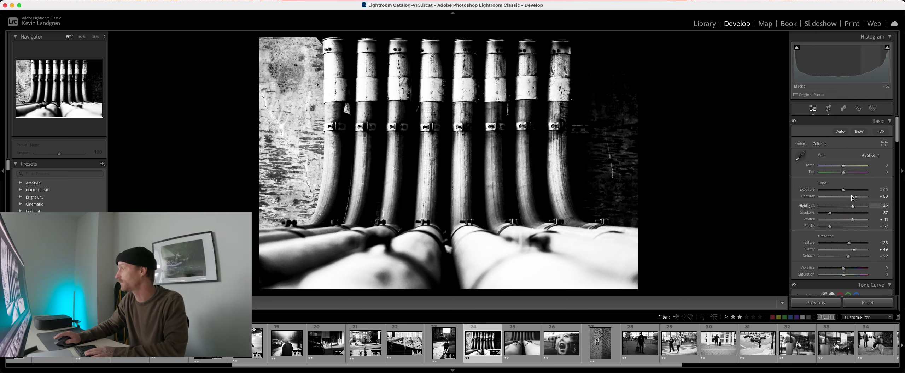
drag(852, 206, 850, 207)
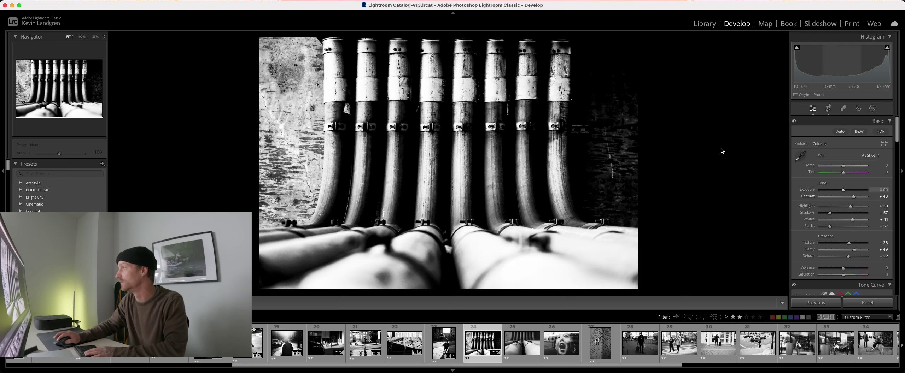
click(414, 178)
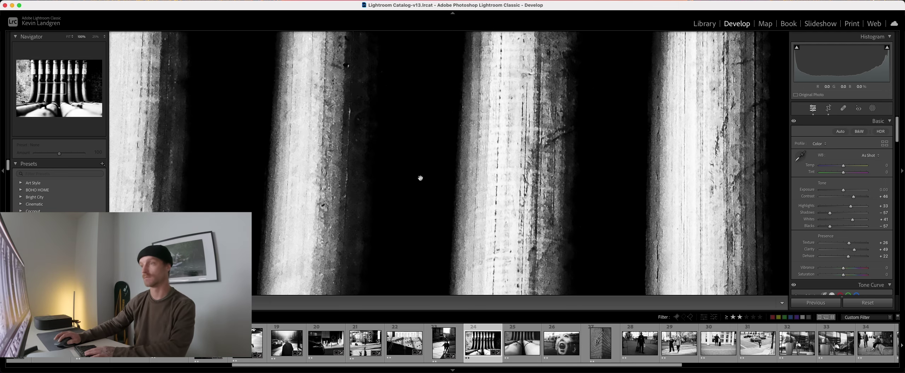
click(485, 207)
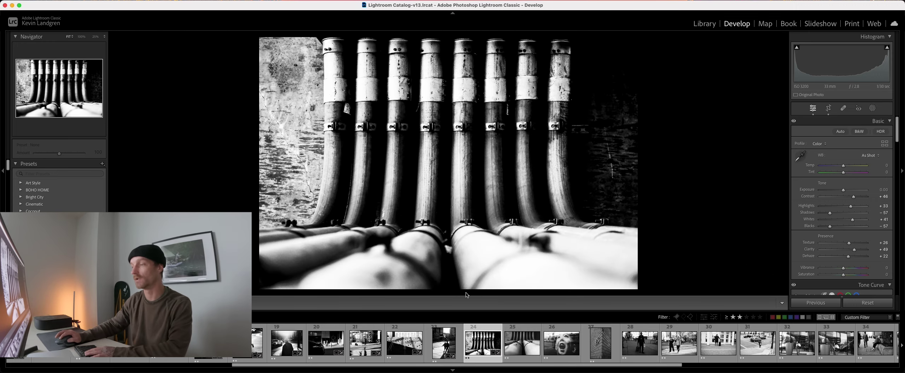
- Open the close-up photo of the pipe clamps, straighten it to -0.50 degrees and crop in its left side slightly
click(521, 349)
scroll(521, 349, down, 3)
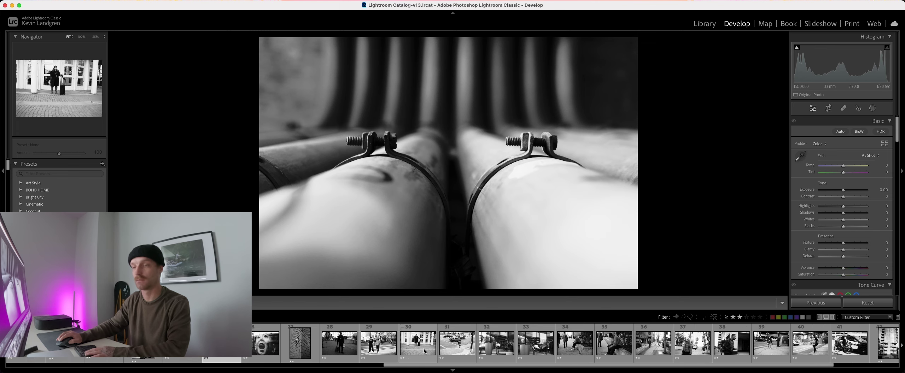
click(828, 111)
drag(738, 127, 734, 134)
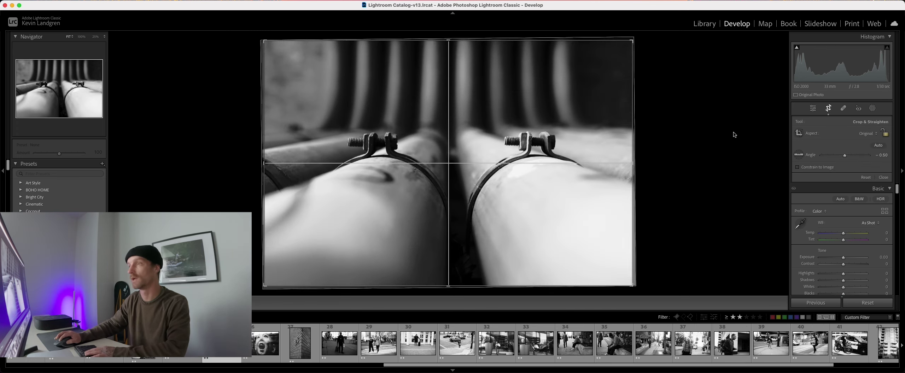
drag(266, 165, 270, 164)
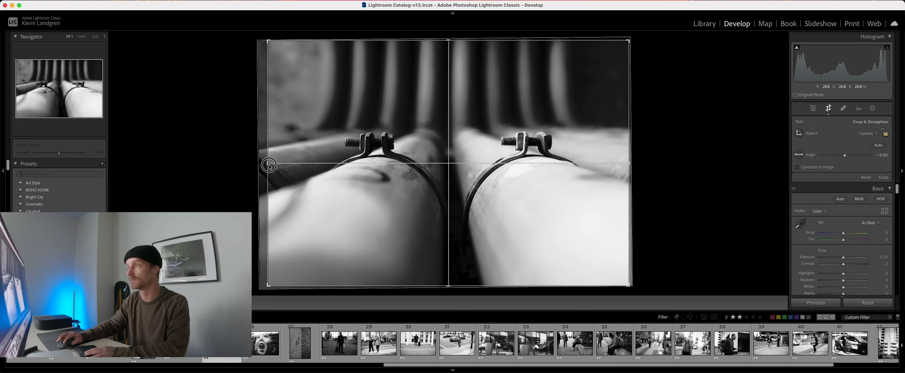
click(827, 112)
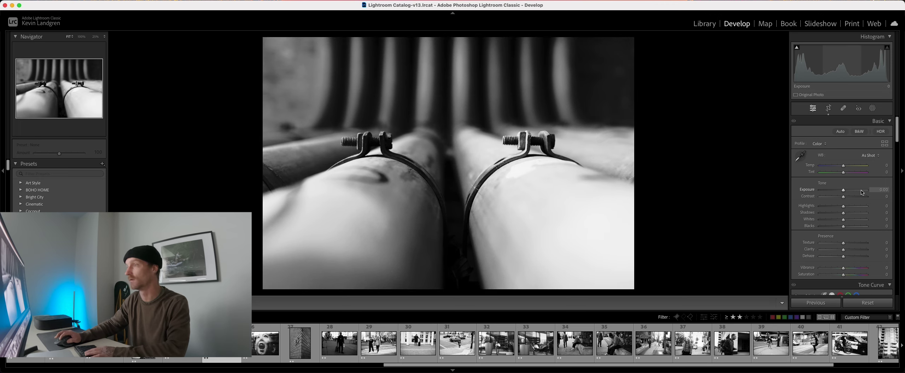
- Set the clamps photo's Contrast to +76, Shadows +40 and Whites -5, and darken its left side using a linear gradient with Exposure -1.32
drag(853, 198, 852, 213)
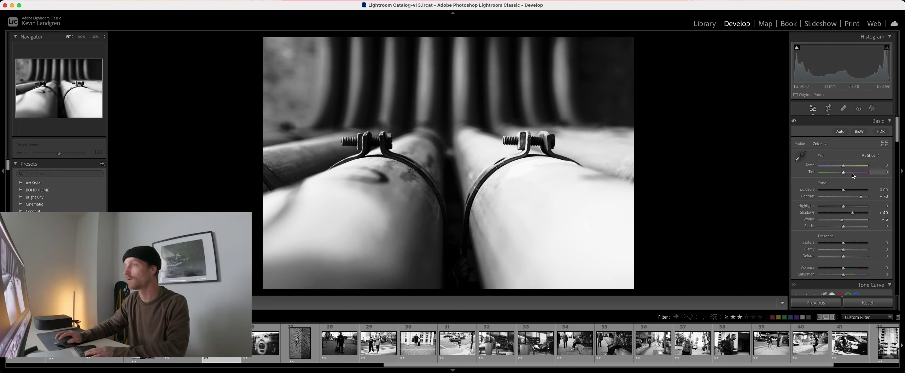
click(873, 108)
key(m)
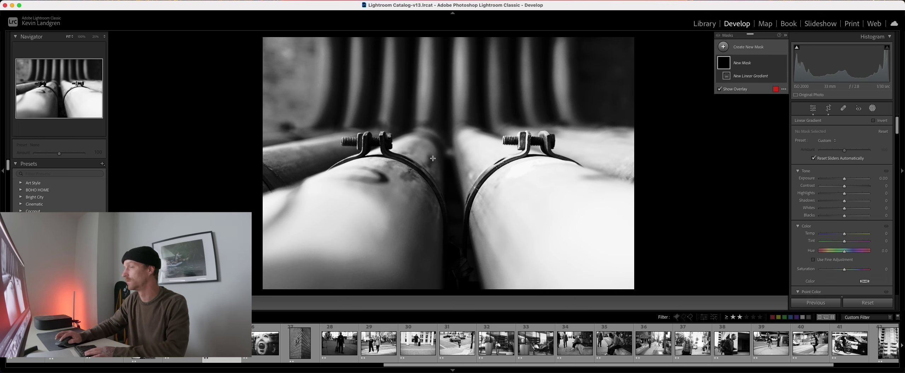
drag(359, 152, 452, 152)
drag(844, 178, 835, 181)
- Add a second linear gradient over the right side of the clamps photo and brighten it with Exposure 0.73
click(723, 47)
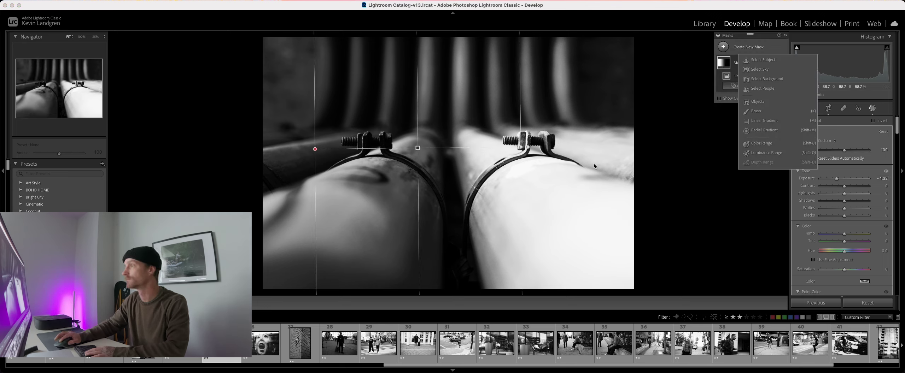
click(760, 114)
drag(542, 171, 390, 176)
drag(845, 179, 851, 181)
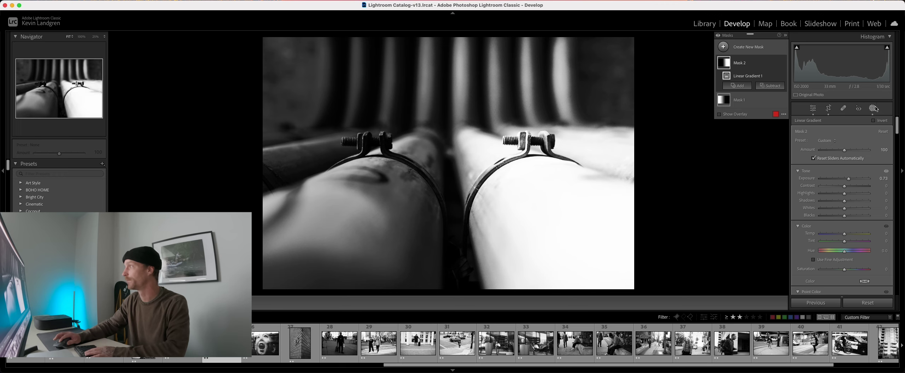
- Set the clamps photo's Exposure to +0.10, Contrast +69, Highlights +15, Shadows +21 and Blacks -39
key(shift+w)
drag(860, 197, 844, 188)
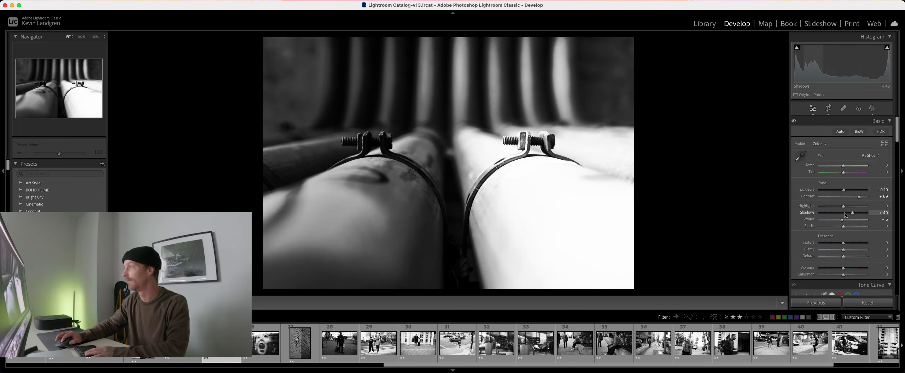
drag(853, 216, 834, 228)
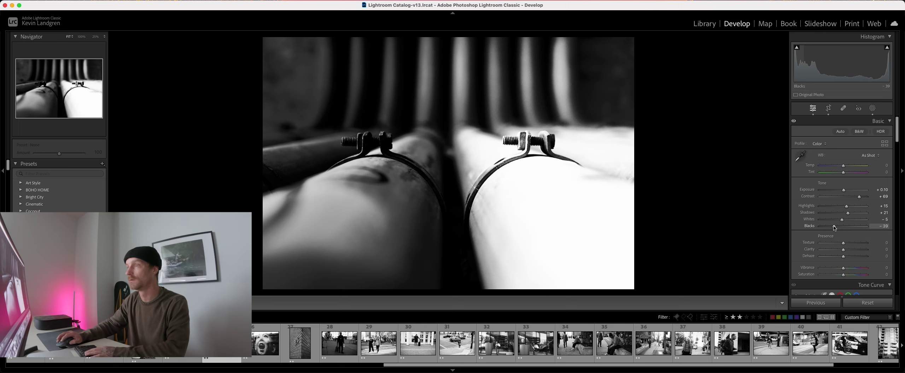
- Open the screaming face photo and set Contrast +58, Highlights +9, Shadows -48, Whites +8, Blacks -27 and Clarity +12
key(Right)
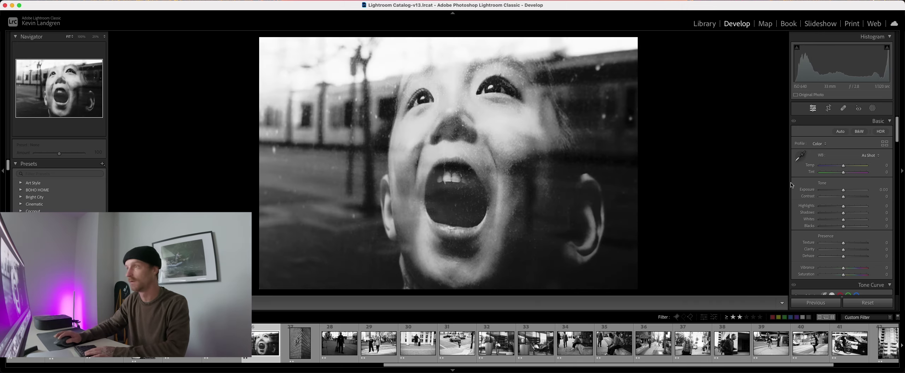
drag(845, 200, 838, 226)
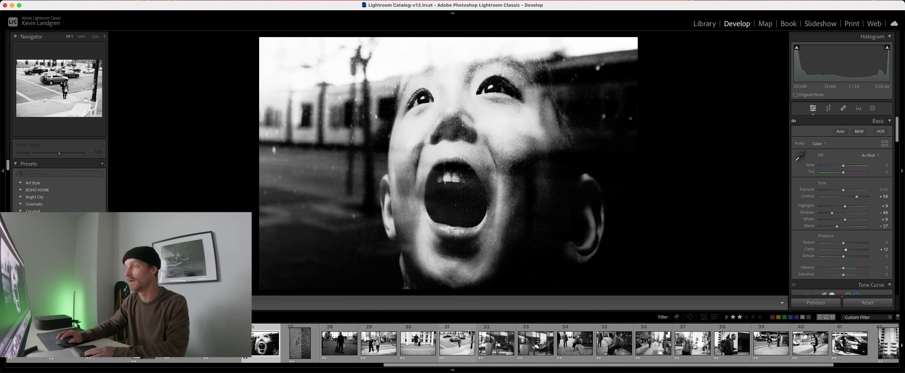
- Open the brick corner photo with the number 123, straighten it to -1.40 degrees and crop in its left side
click(299, 342)
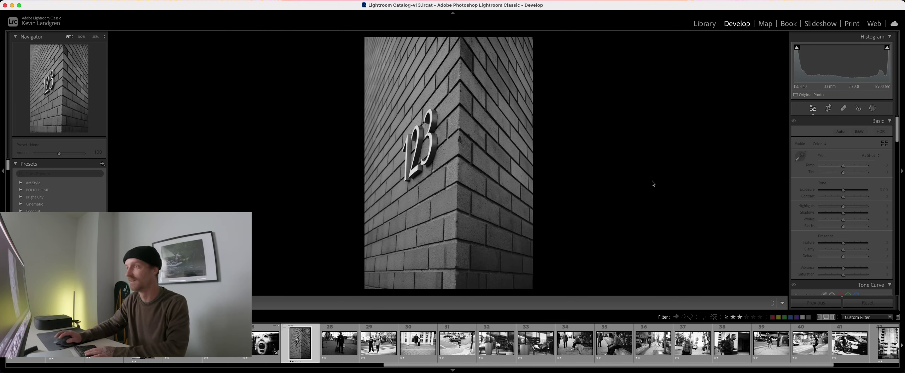
click(828, 108)
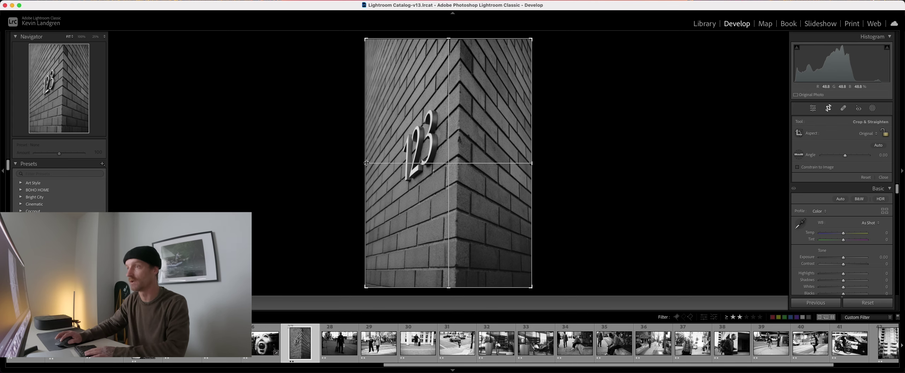
drag(364, 163, 374, 163)
drag(570, 145, 548, 141)
drag(377, 162, 379, 163)
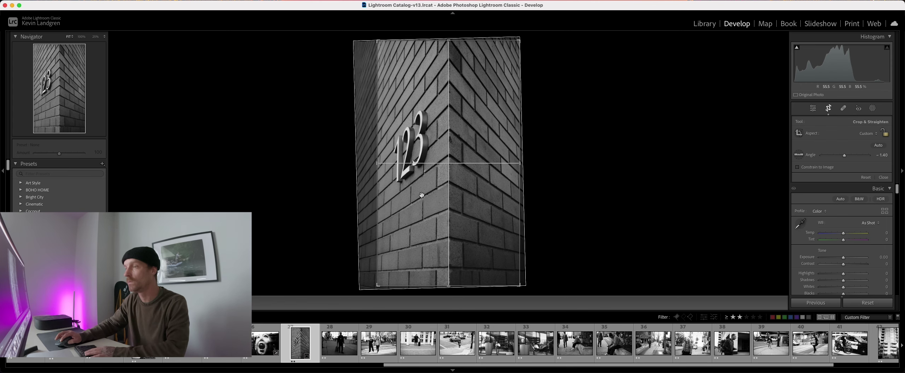
click(829, 109)
- Set the brick photo's Contrast to +100 and darken the right wall using a linear gradient with Exposure -0.87 and Contrast 32
drag(844, 196, 867, 197)
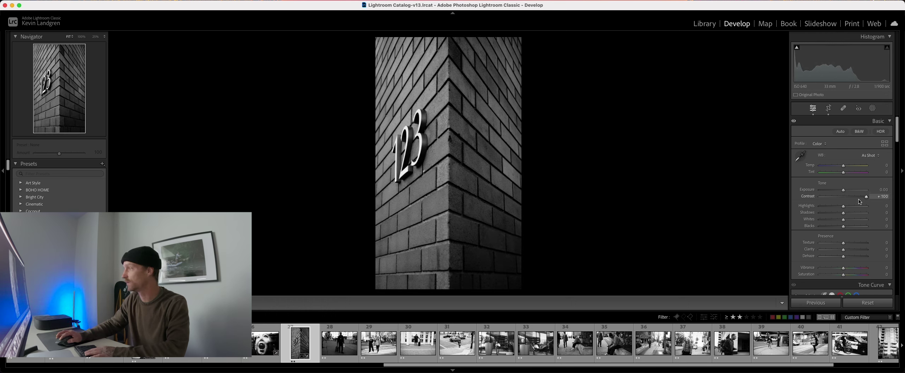
click(871, 109)
key(m)
drag(471, 155, 438, 154)
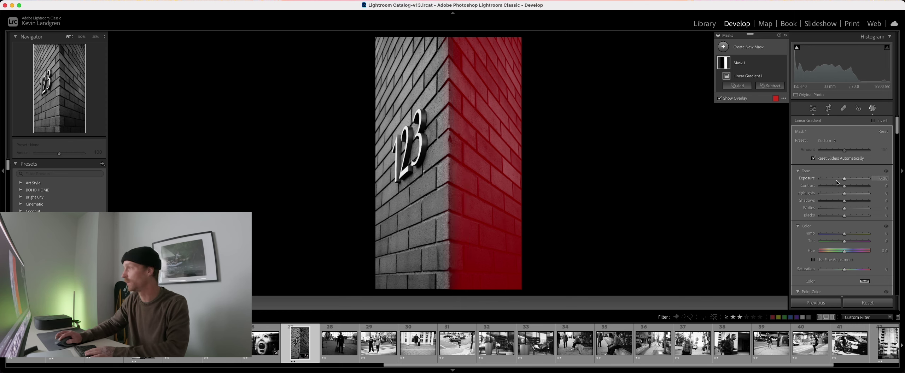
mouse_move(844, 179)
mouse_down()
mouse_move(862, 188)
mouse_move(852, 187)
mouse_up()
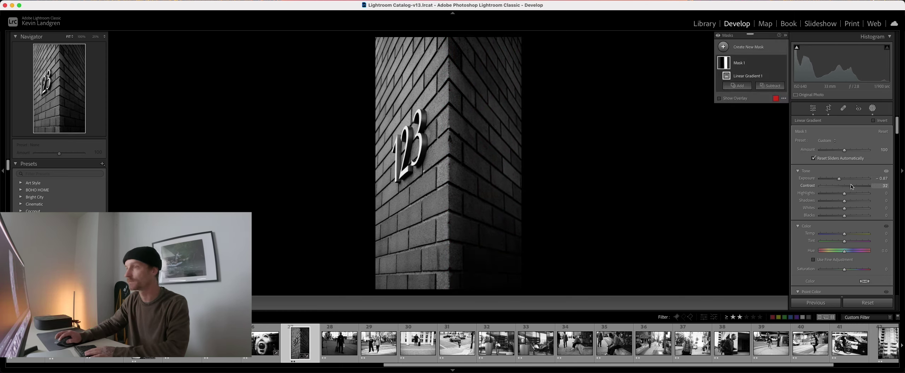
- Add a new linear gradient mask over the brick photo's left wall with the 123 sign and raise its exposure
click(737, 85)
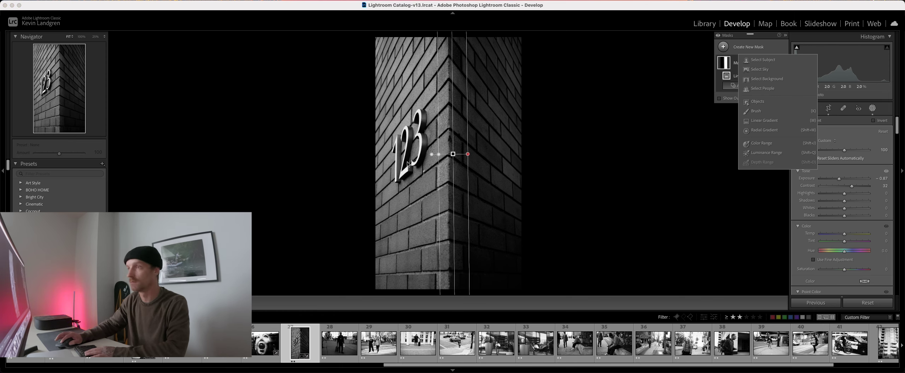
key(m)
drag(431, 174, 468, 175)
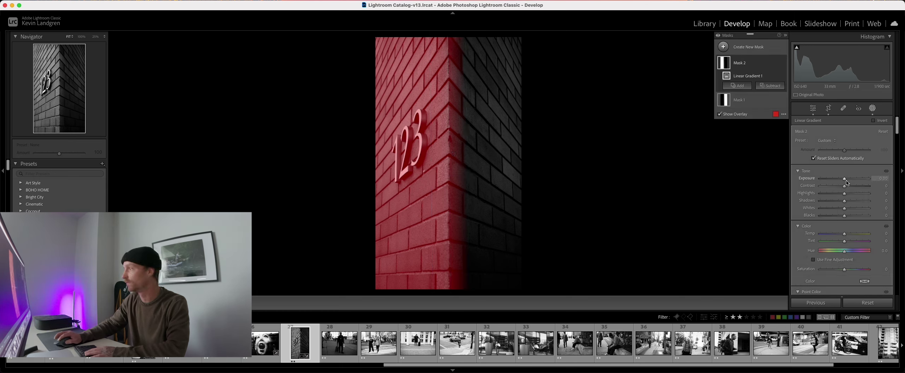
drag(844, 179, 856, 186)
- Open the photo of the man carrying bags and rate it one star to drop it from the filtered set
click(357, 352)
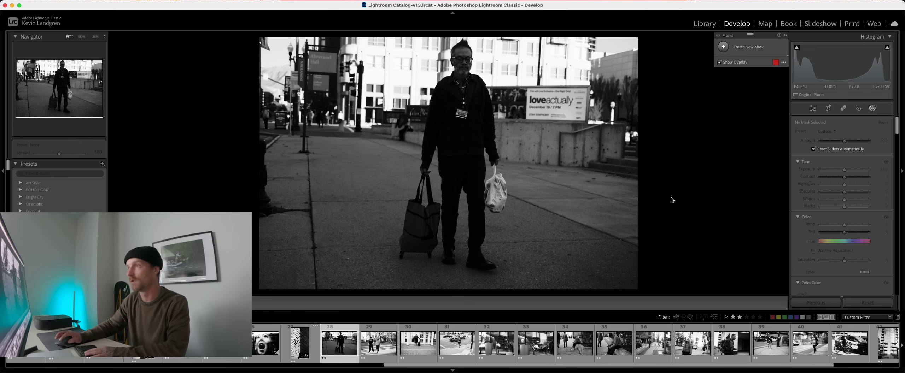
click(872, 108)
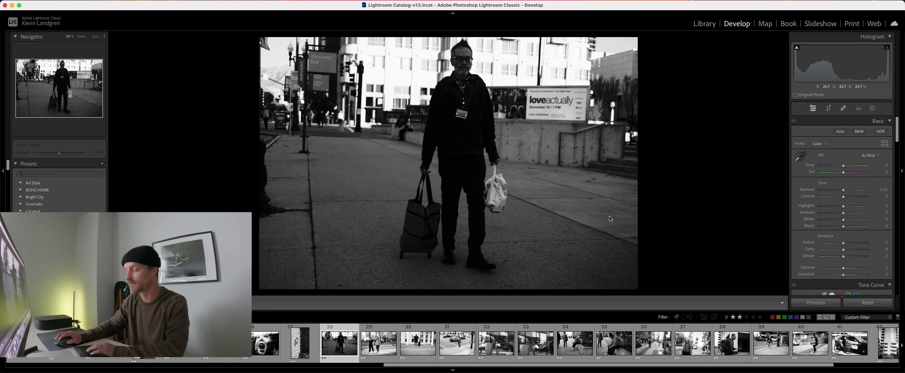
key(1)
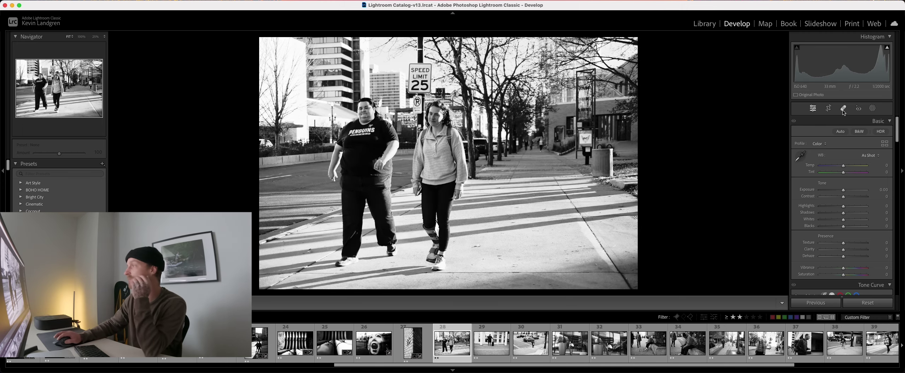
- Straighten the two pedestrians' photo to 0.87 degrees, crop off its right side, and set Contrast +57, Highlights -61, Shadows +45, Whites +19, Blacks -41
click(829, 110)
drag(639, 162, 612, 160)
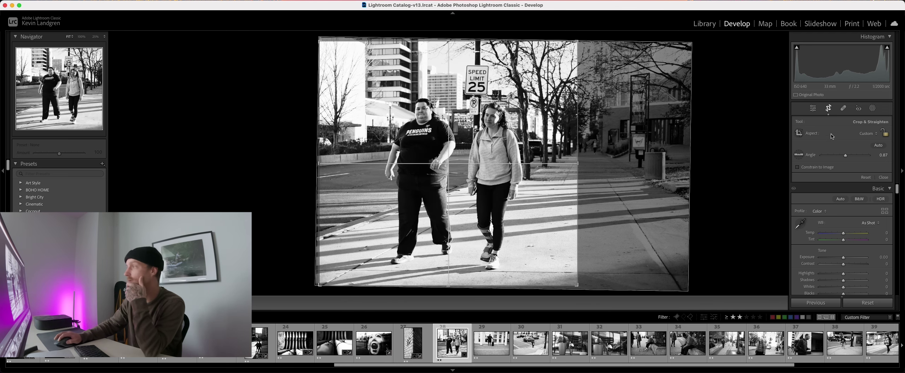
click(829, 109)
drag(854, 198, 833, 226)
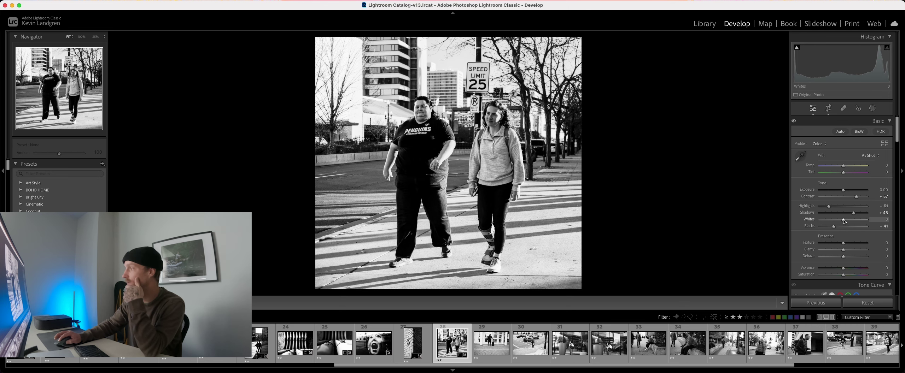
- Open the photo of the woman with the suitcase, straighten it to -2.76 degrees and crop it to a nearly square frame around her
click(491, 343)
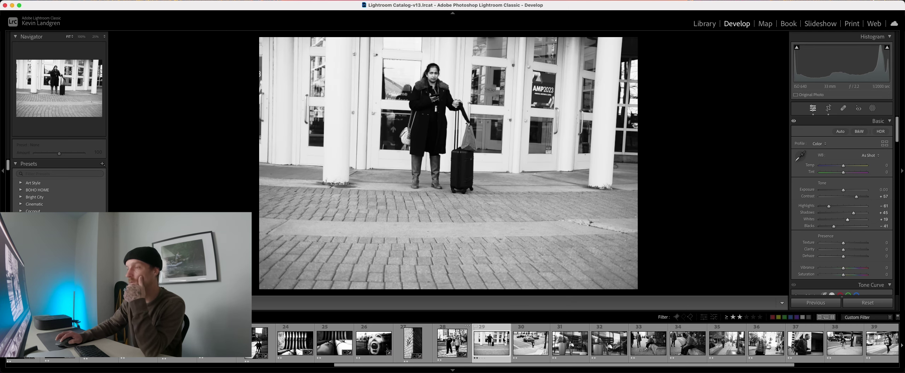
click(829, 111)
drag(651, 198, 577, 163)
drag(320, 164, 330, 162)
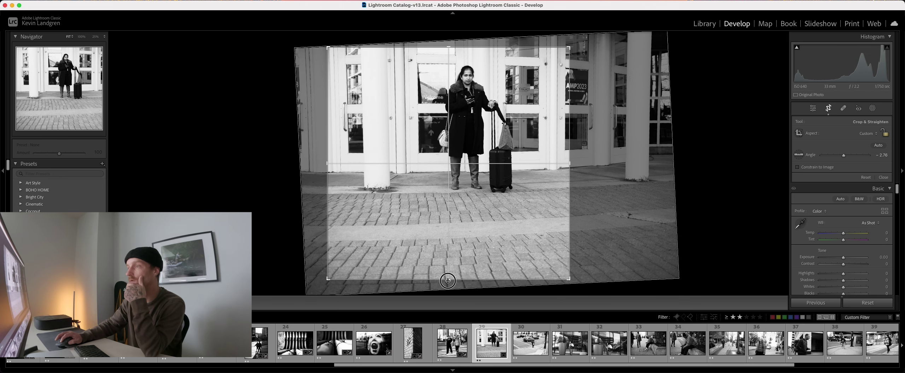
drag(448, 281, 448, 286)
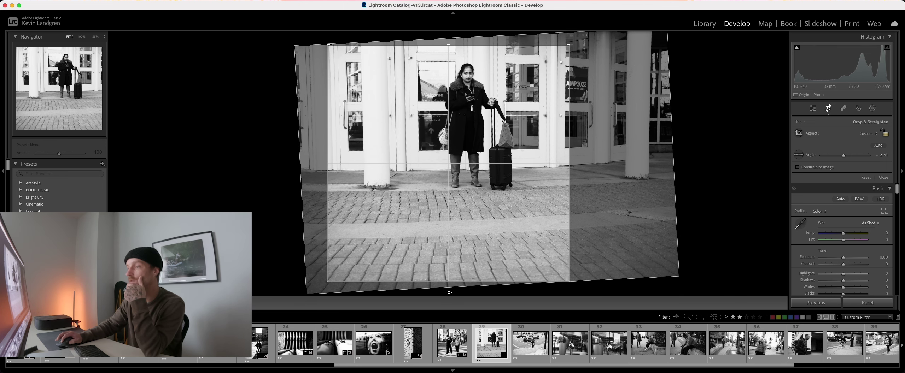
click(828, 108)
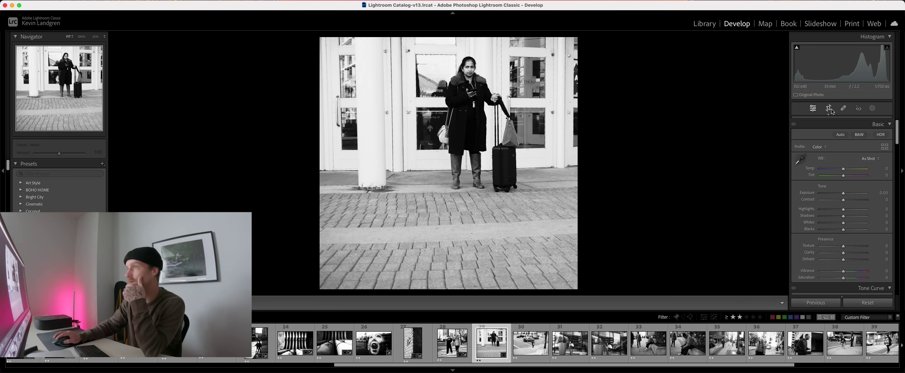
- Add a linear gradient over the brick pavement in the suitcase photo and lower its exposure to darken the foreground
click(873, 109)
click(816, 184)
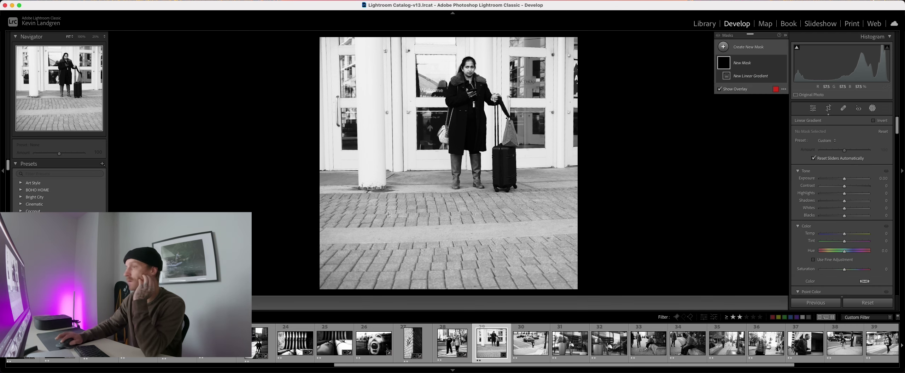
drag(441, 213, 424, 218)
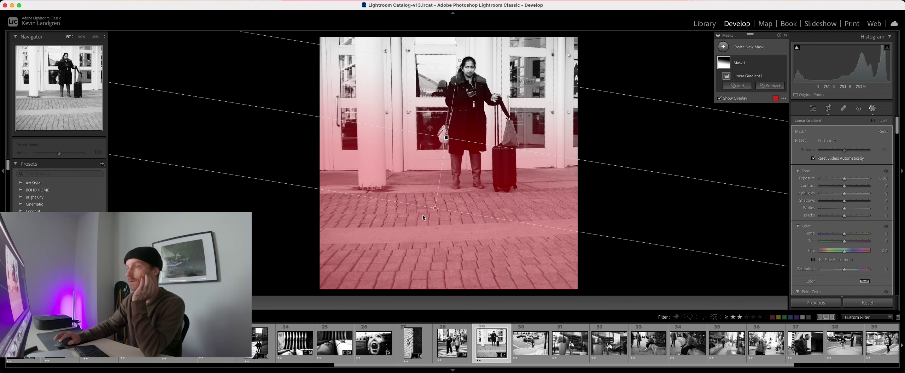
drag(844, 179, 836, 181)
drag(836, 180, 836, 180)
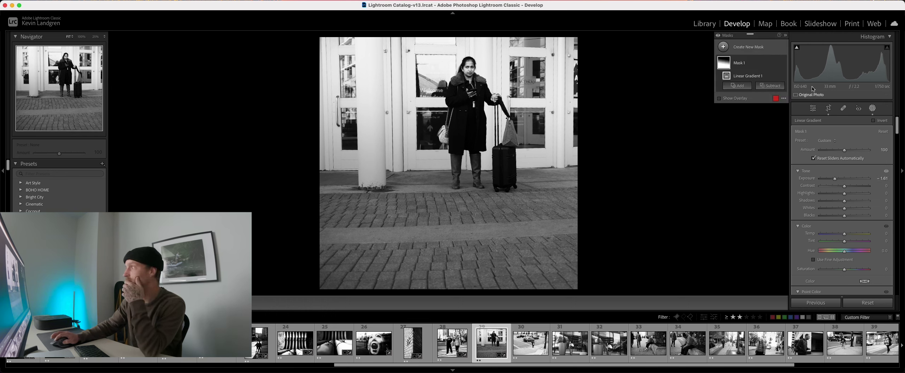
- Add a radial gradient around the woman with the suitcase and set its Exposure to 0.91 and Highlights to -6
click(724, 46)
click(773, 134)
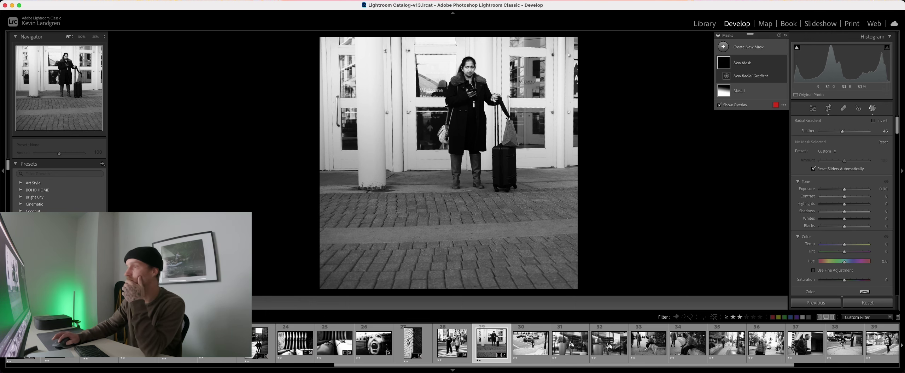
drag(468, 112, 519, 192)
drag(849, 190, 843, 204)
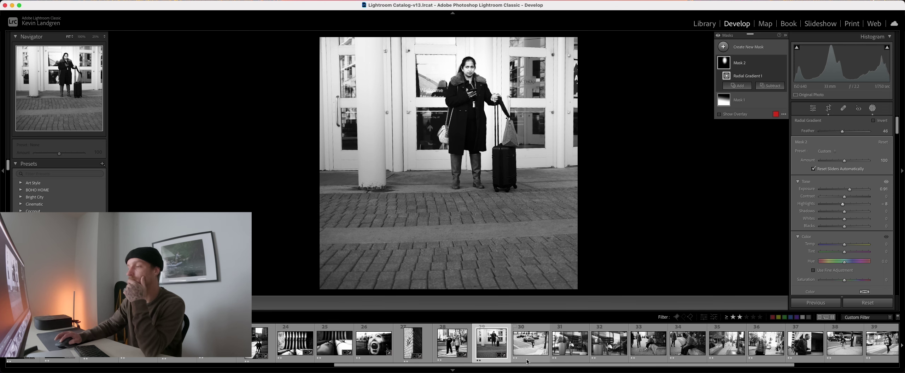
- Open the photo of the woman crossing near the parked cars and set its rating to 0
click(531, 342)
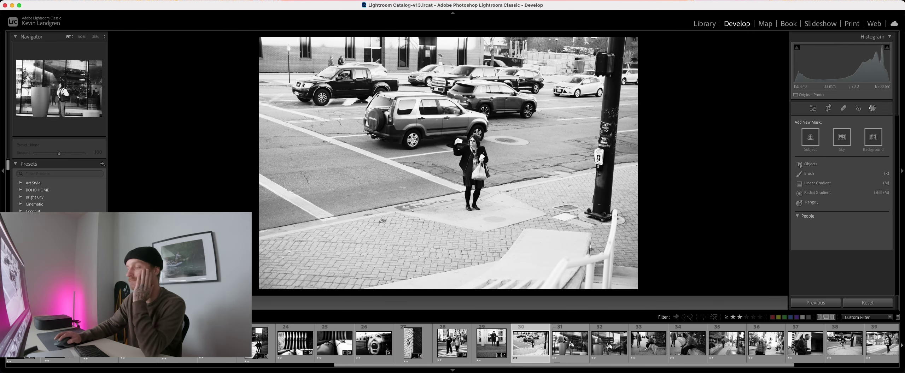
key(0)
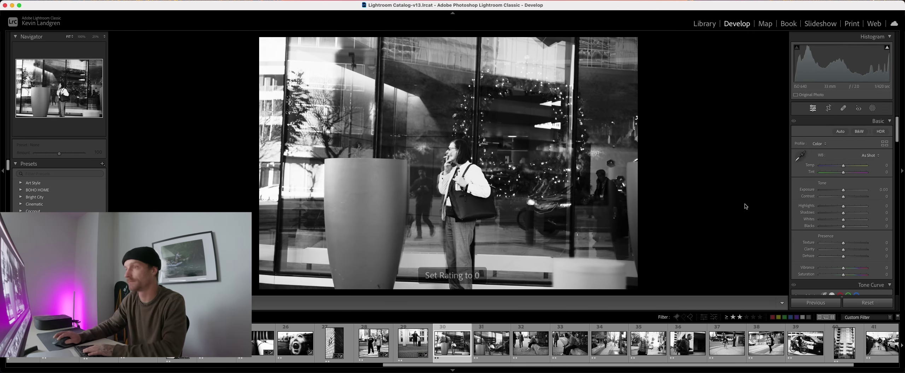
- Crop the photo of the woman smoking beside the planter tighter on both sides and along the top edge
click(829, 109)
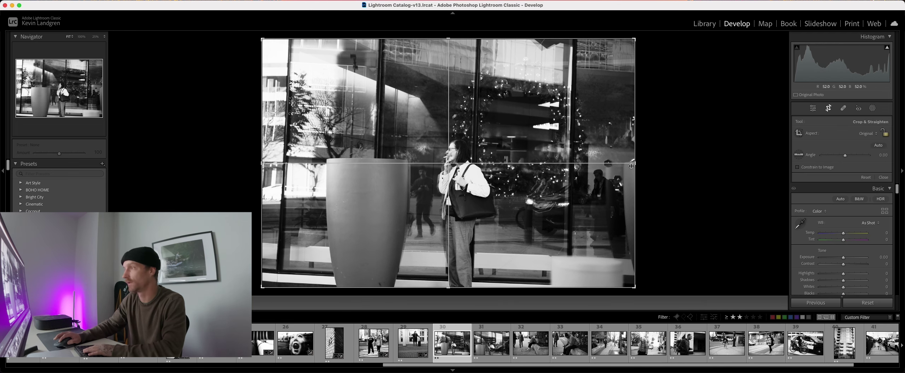
drag(636, 165, 587, 165)
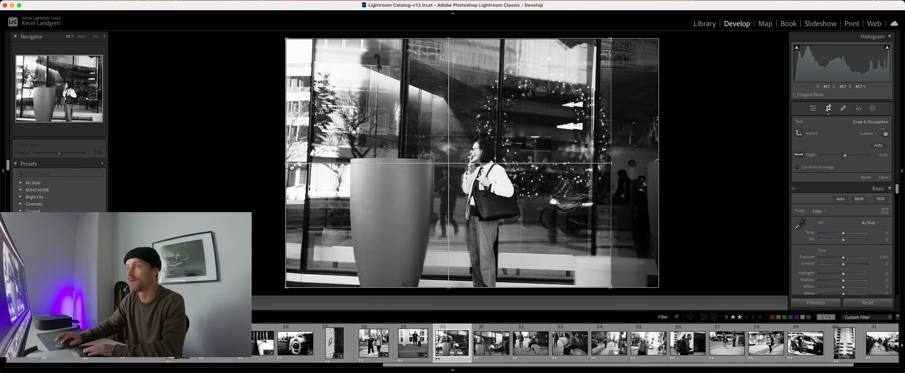
drag(288, 165, 325, 166)
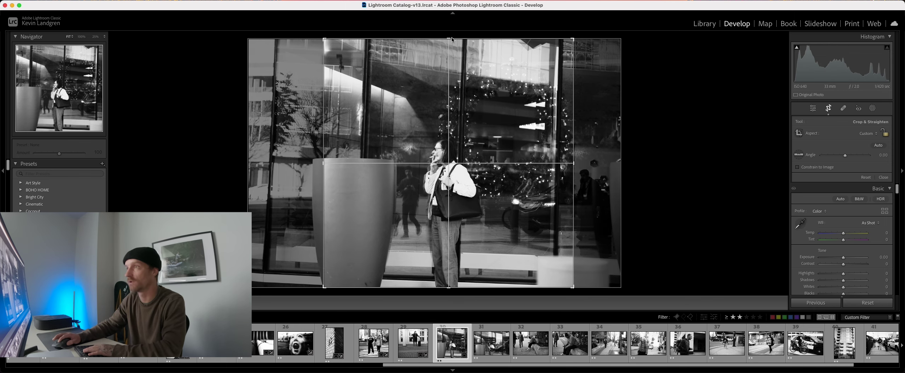
drag(449, 39, 449, 61)
click(827, 110)
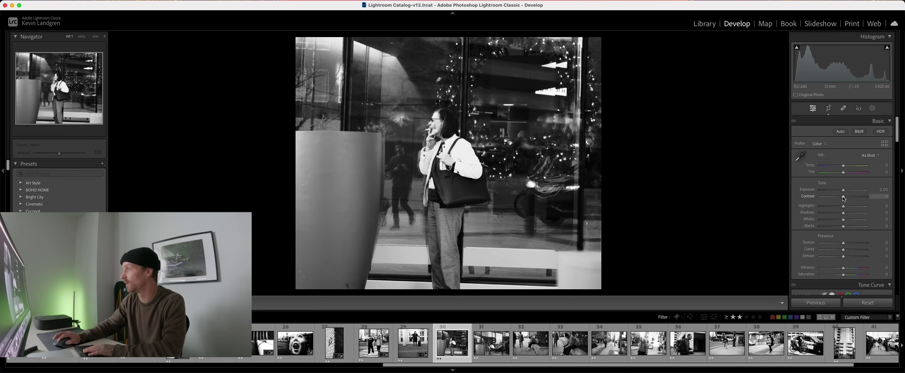
- Set the smoking woman photo's Contrast to +66, Shadows +50, Whites +23 and Blacks -42, and straighten it to -1.44 degrees
drag(844, 197, 849, 219)
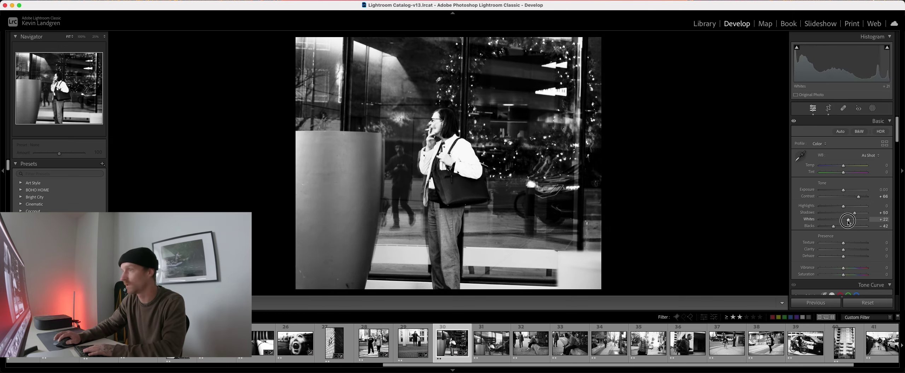
click(829, 109)
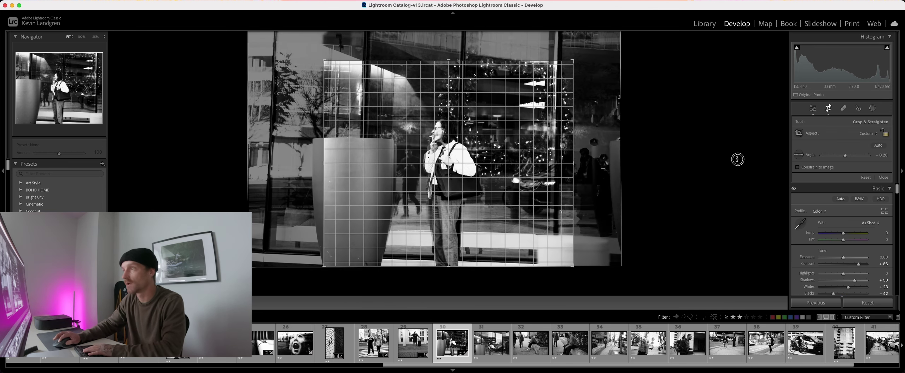
drag(737, 157, 738, 154)
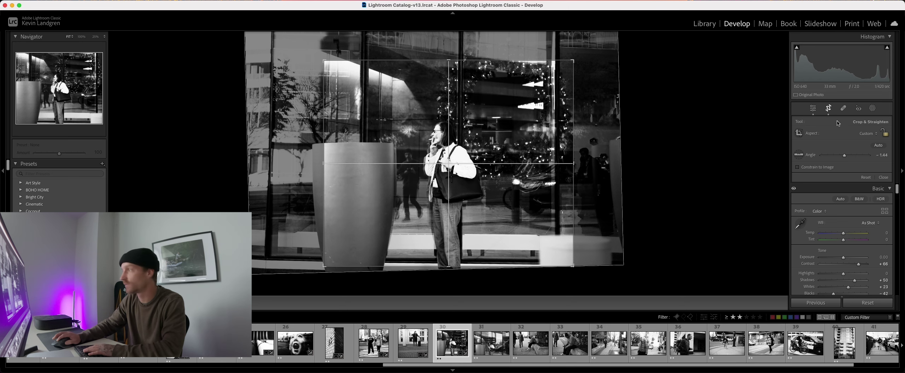
click(829, 110)
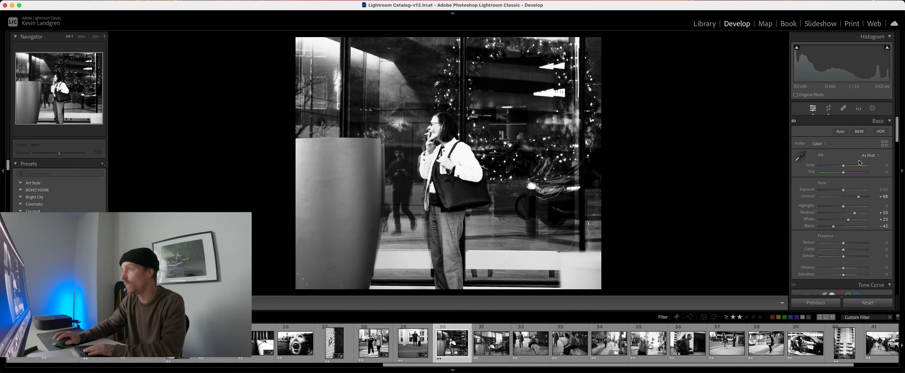
- Add a linear gradient from the right over the dark window area and set its Exposure to -1.58
click(872, 108)
click(817, 188)
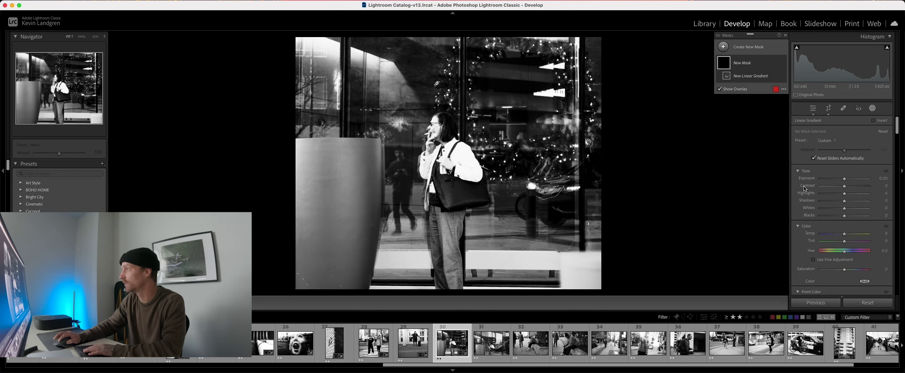
drag(527, 163, 414, 158)
drag(845, 181, 834, 179)
- Add a second linear gradient over the planter side with Exposure 0.52, Contrast 55 and Clarity 21, and compare the photo with its before state
click(723, 47)
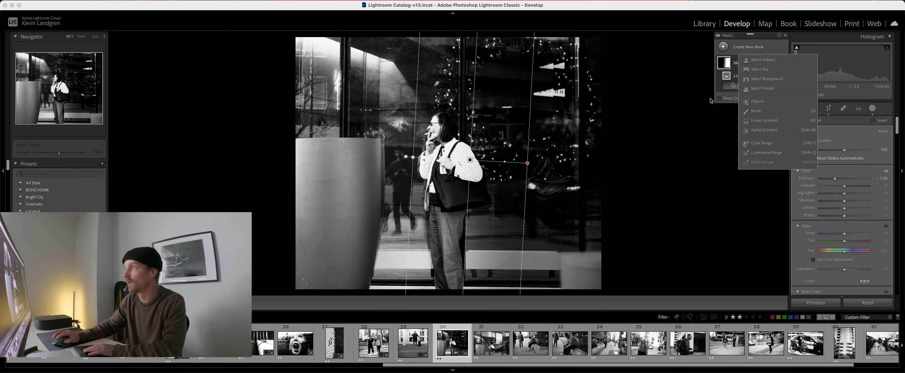
click(760, 113)
drag(380, 108, 519, 120)
drag(840, 180, 858, 191)
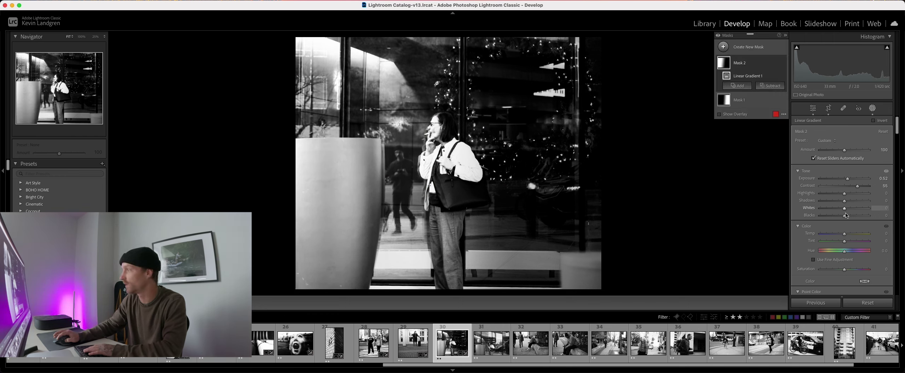
scroll(846, 216, down, 10)
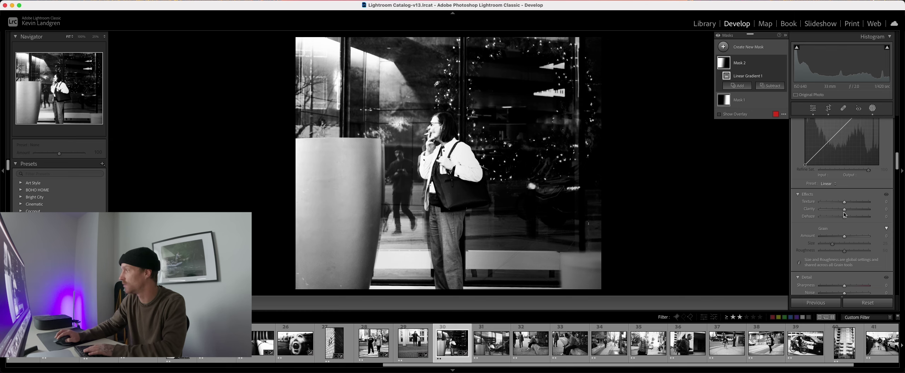
drag(844, 209, 850, 211)
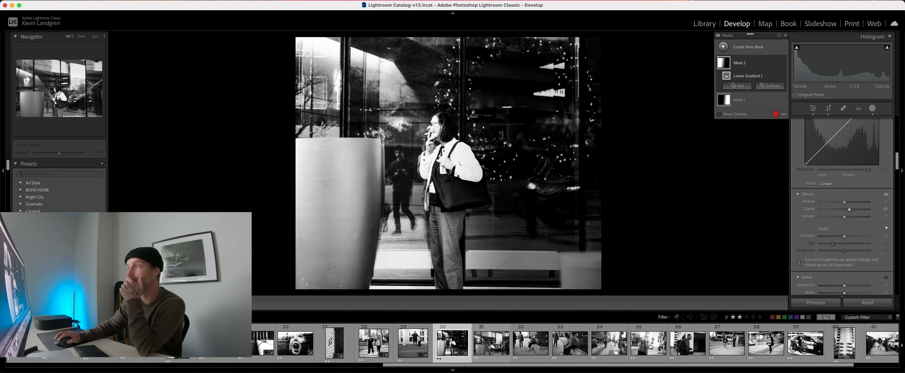
key(backslash)
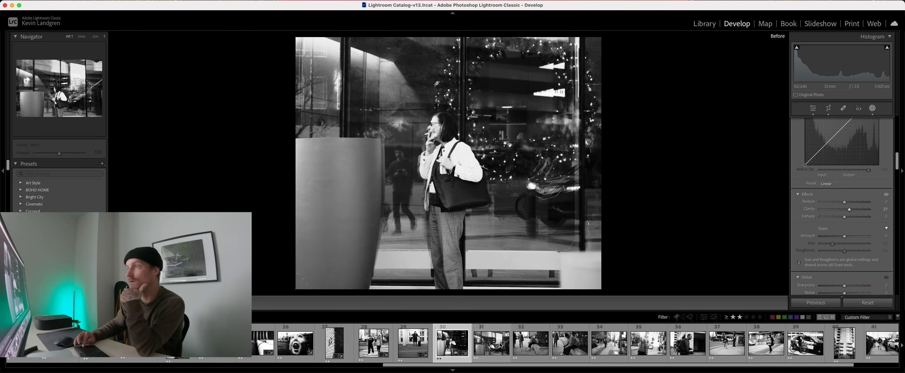
key(backslash)
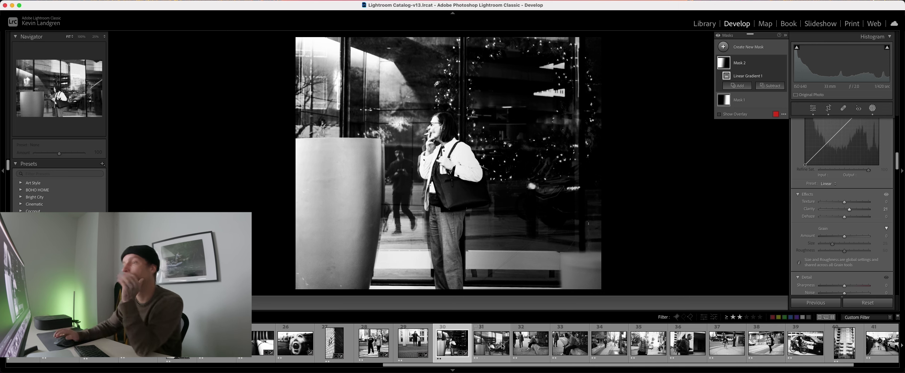
- Open the photo of the woman gesturing in front of the window and crop it to a tight vertical frame around her
click(491, 341)
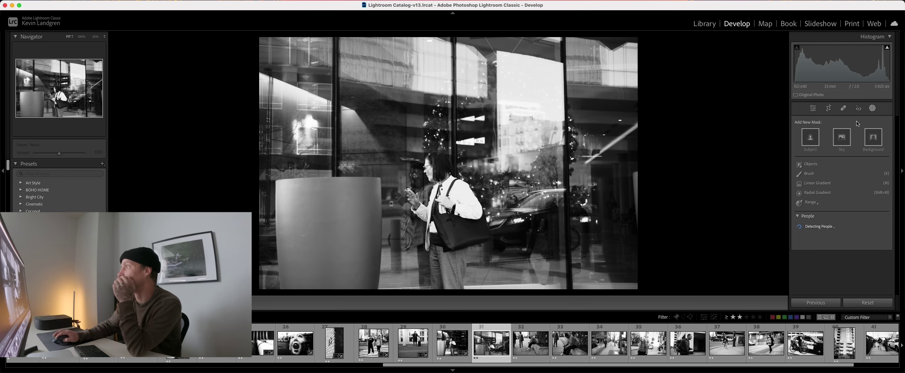
click(829, 109)
drag(634, 164, 508, 166)
drag(262, 165, 389, 170)
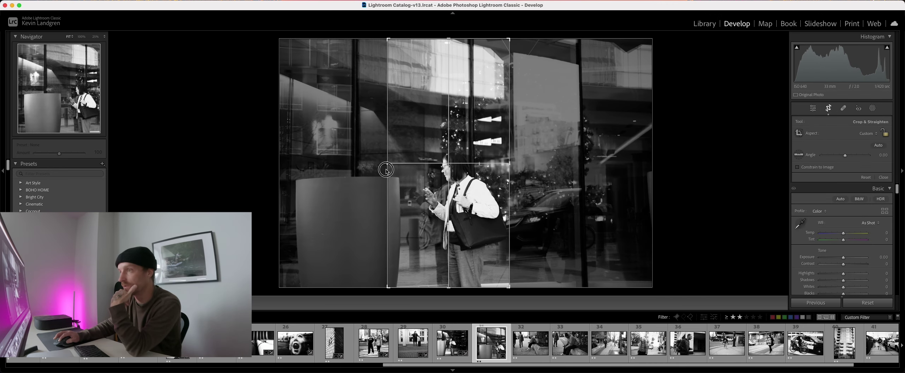
drag(445, 37, 451, 89)
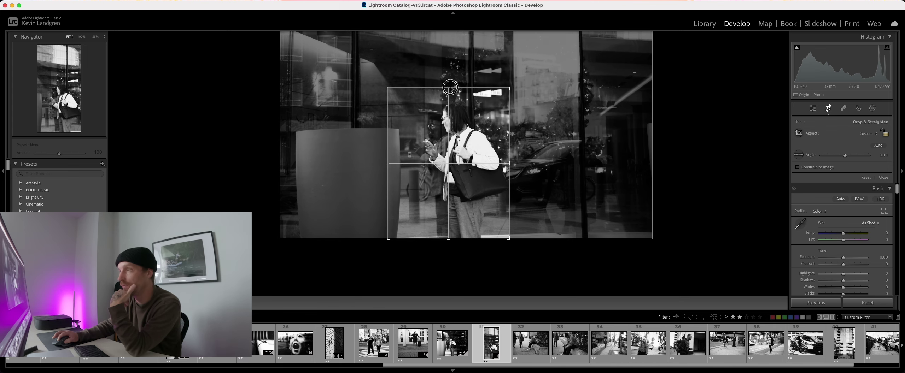
click(829, 109)
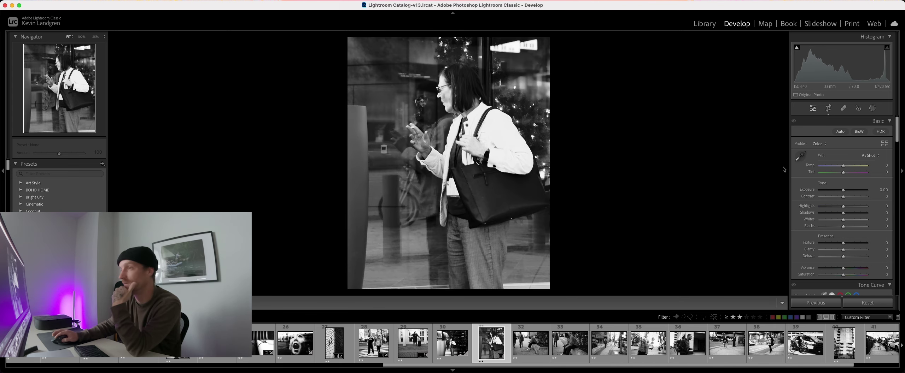
- Set Contrast to +76, Highlights -44, Shadows -100, Whites +25, Blacks -52, Clarity +23 and Dehaze about +20 on the vertical portrait
drag(843, 197, 861, 196)
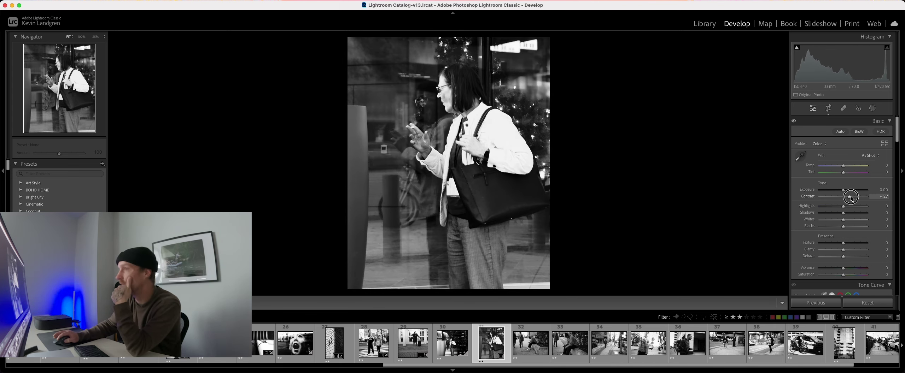
mouse_move(843, 214)
mouse_down()
mouse_move(819, 213)
mouse_move(833, 206)
mouse_move(829, 227)
mouse_move(849, 220)
mouse_up()
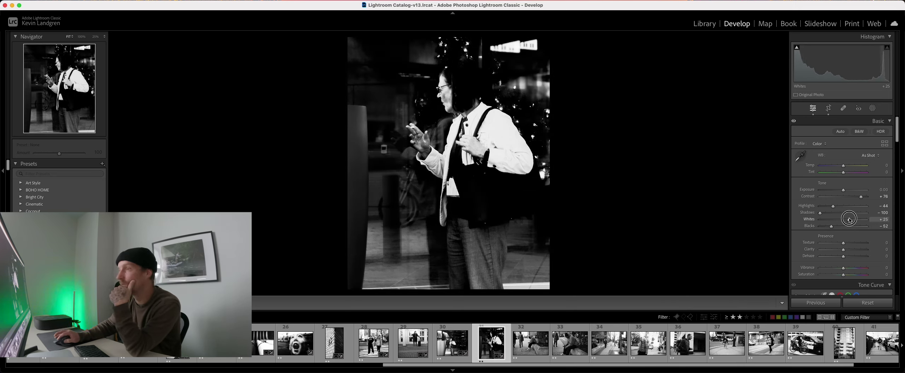
drag(844, 251, 851, 250)
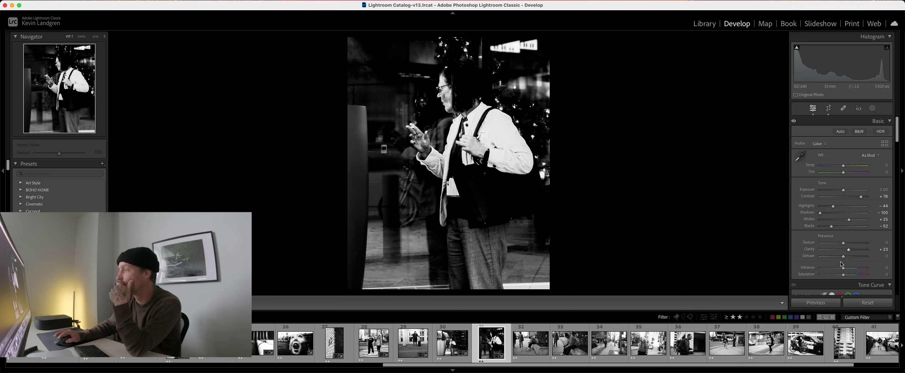
drag(843, 256, 848, 257)
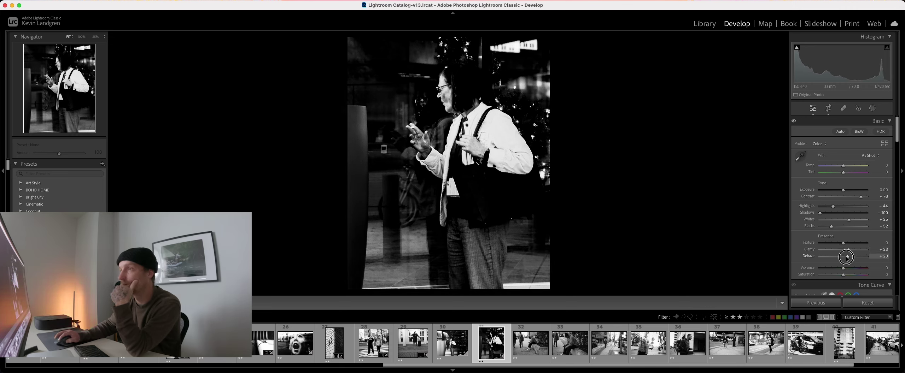
- Add a narrow radial gradient around the woman's head and torso, reduce its feather to about 29 and set its Exposure to 0.79
click(873, 108)
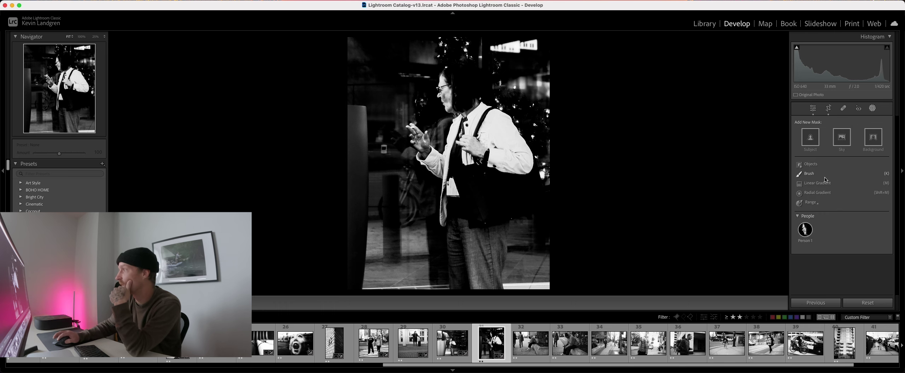
click(810, 192)
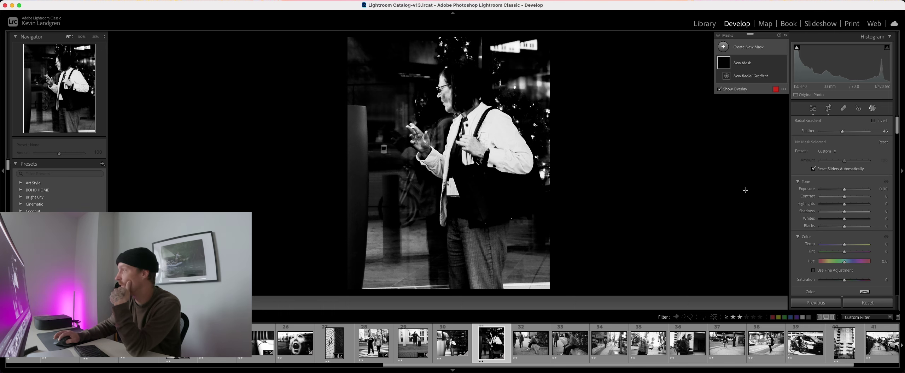
drag(465, 149, 548, 308)
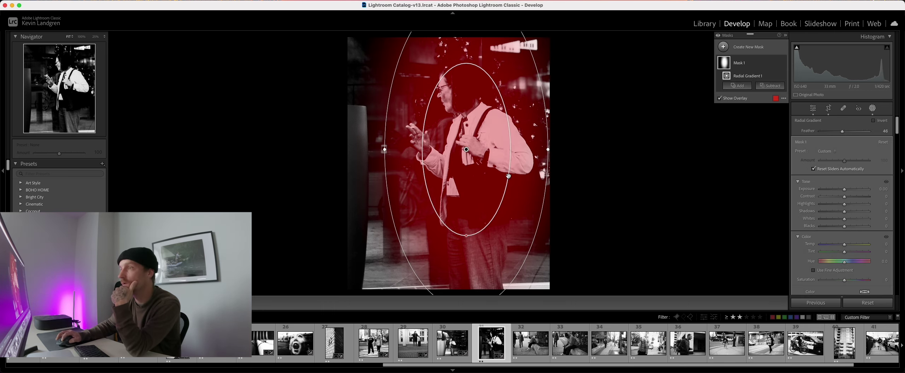
drag(471, 232, 467, 263)
drag(385, 149, 398, 149)
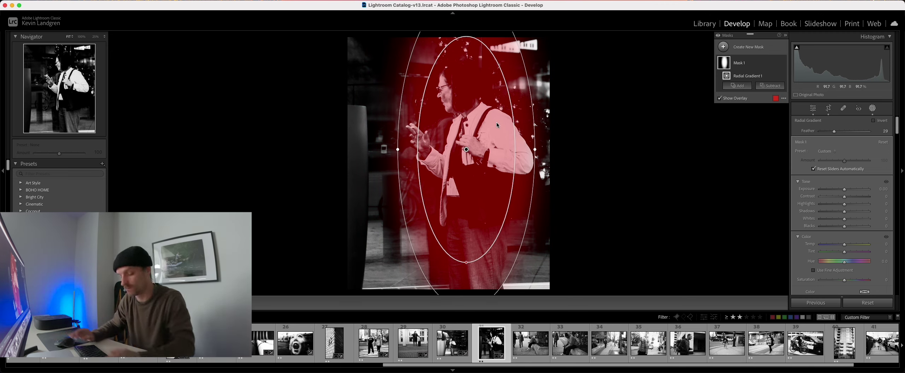
key(super+minus)
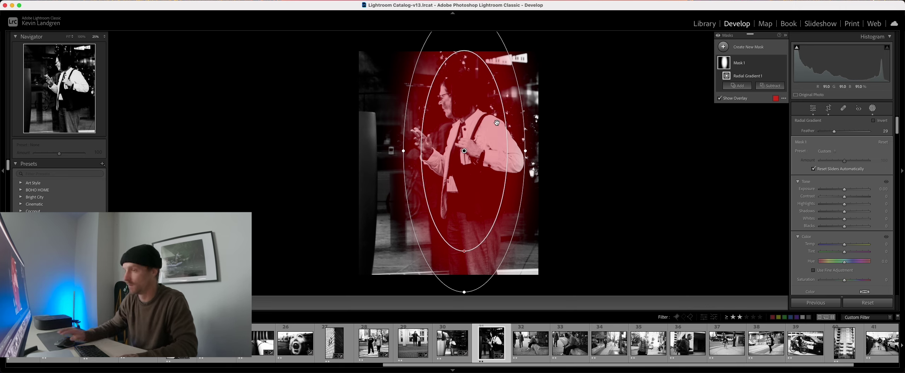
drag(464, 292, 463, 261)
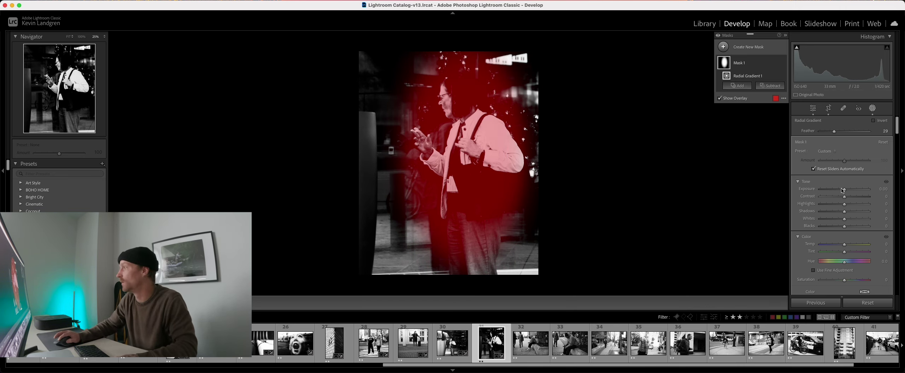
drag(844, 191, 848, 191)
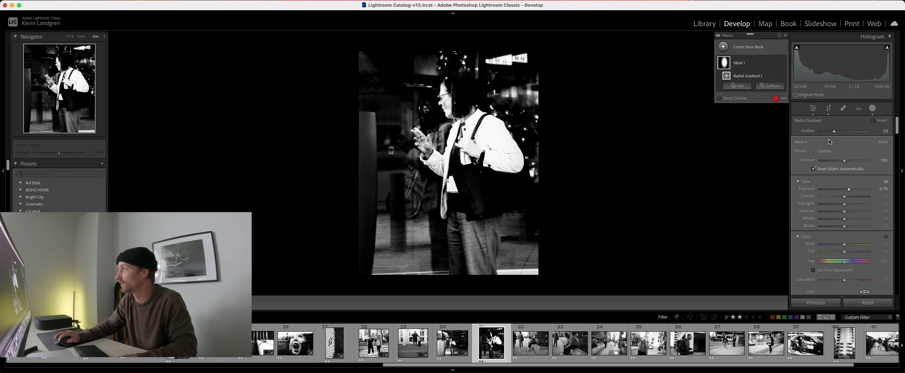
- Duplicate and invert the radial mask, and set the inverted mask's Exposure to -0.38 to darken the surroundings
click(776, 63)
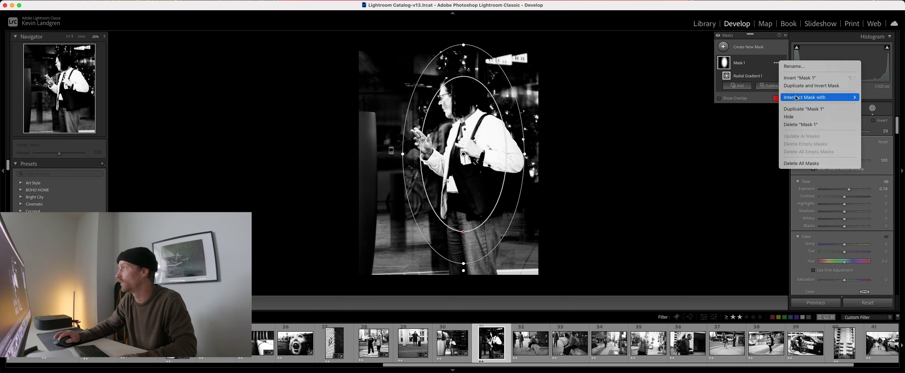
click(811, 85)
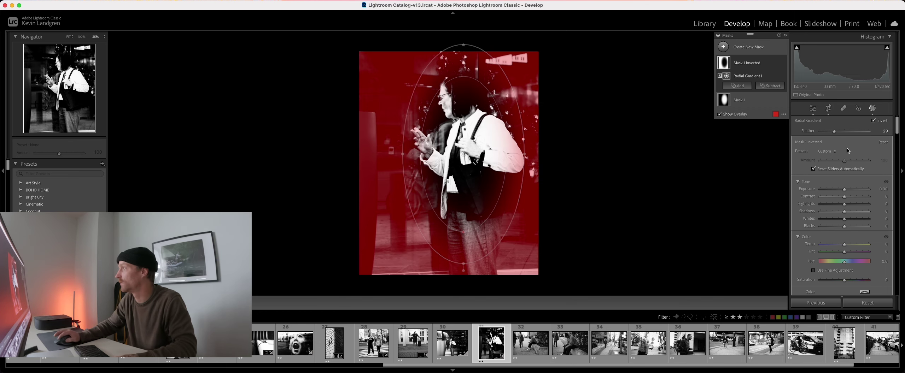
drag(845, 192, 842, 188)
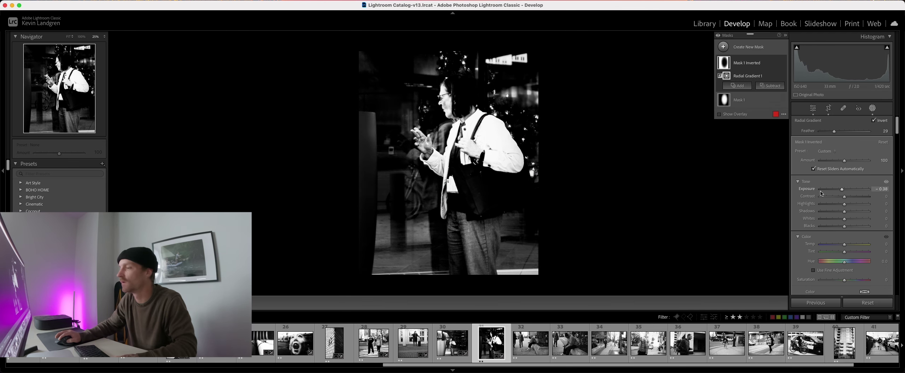
- Review the two photos of the hooded man sitting on the ledge and down-rate both out of the filtered selection
click(530, 343)
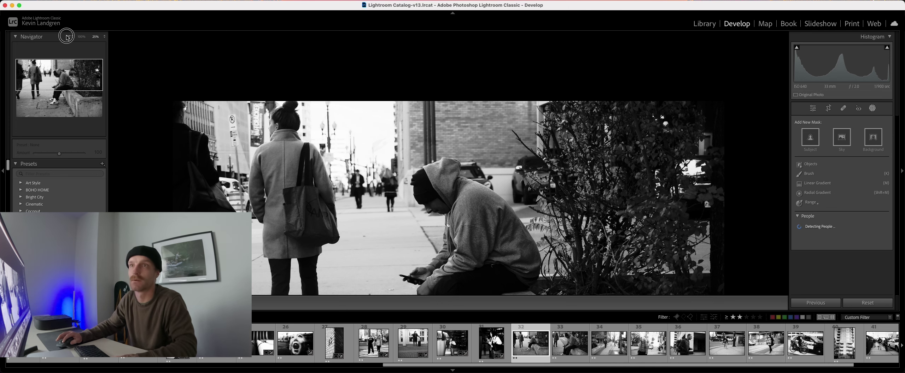
click(454, 140)
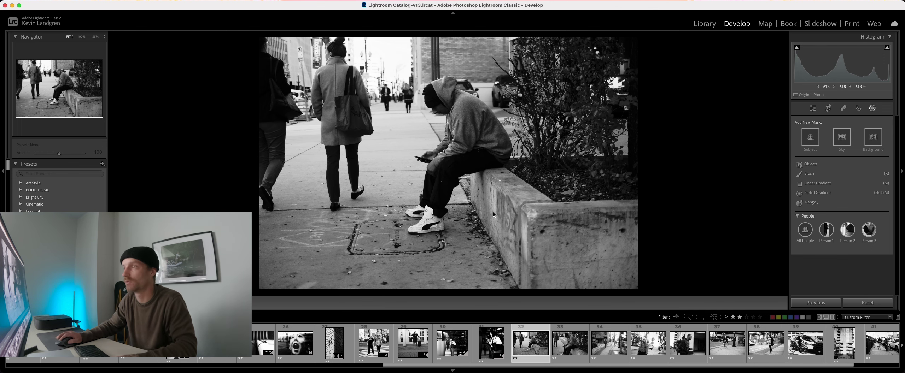
key(2)
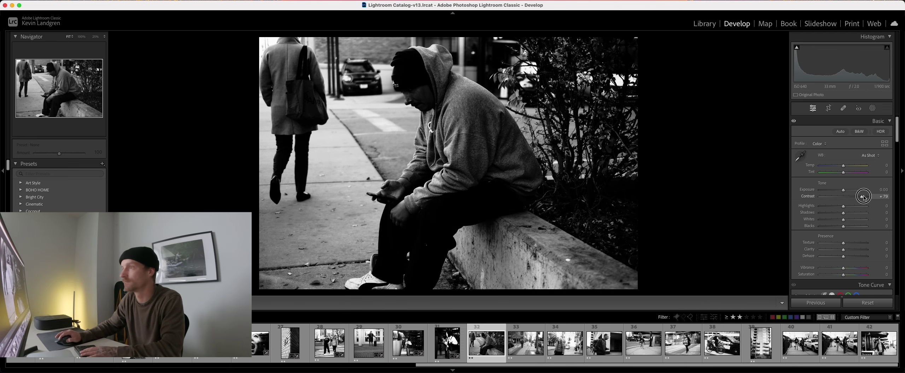
key(Right)
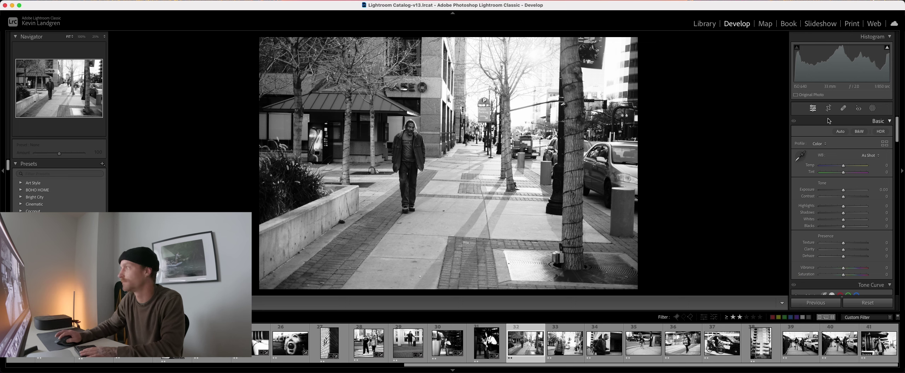
- Crop the right side off the photo of the man walking on the sidewalk and straighten it to an angle of about -2.45
key(r)
drag(635, 166, 597, 159)
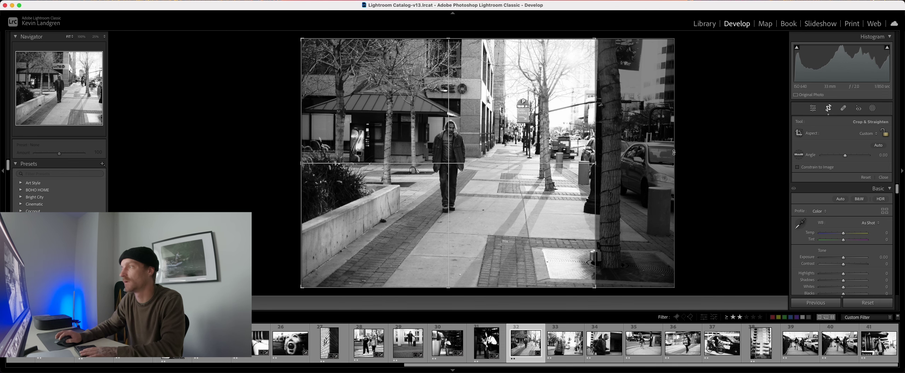
drag(679, 154, 677, 144)
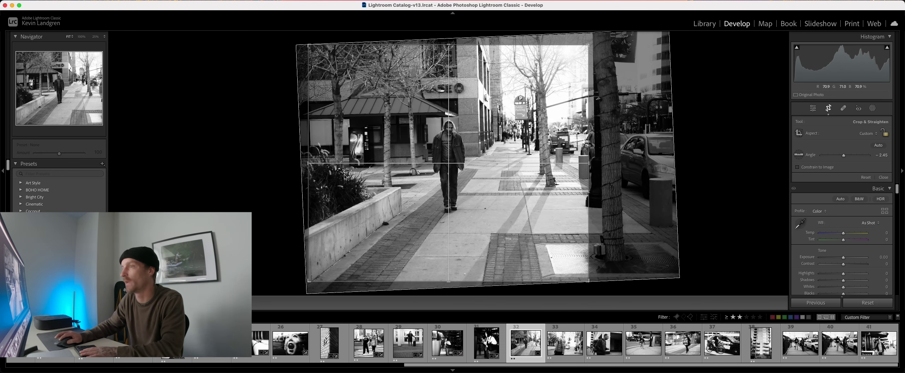
click(827, 109)
- Add a linear gradient from the photo's left side to just past the walking man and set its Exposure to -1.65
click(873, 109)
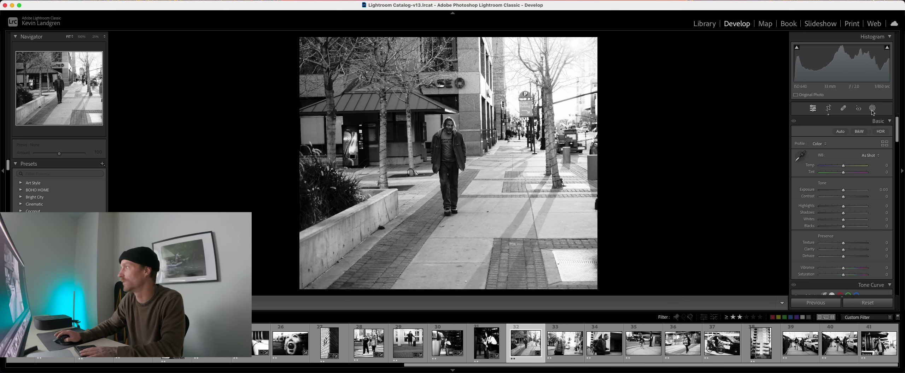
click(814, 183)
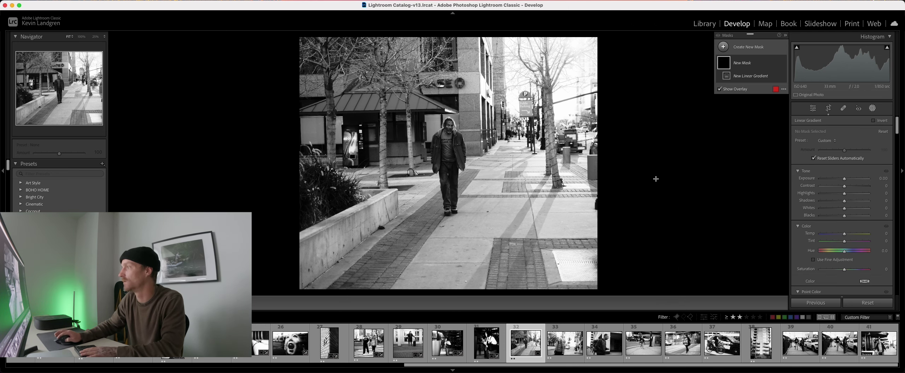
drag(387, 159, 503, 162)
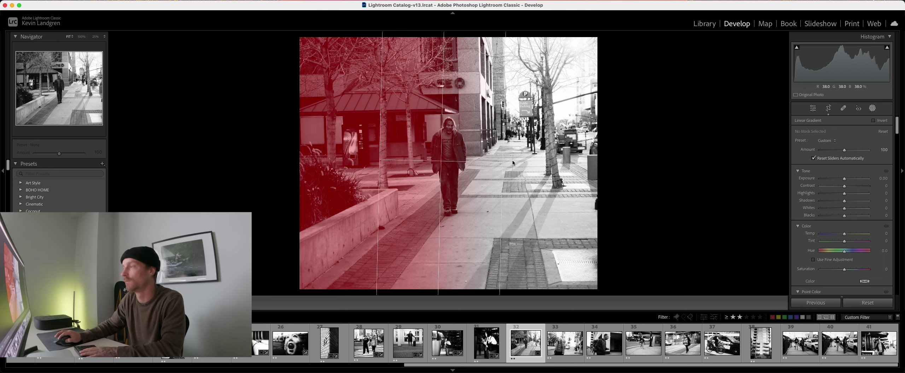
drag(831, 179, 833, 179)
- Add a second linear gradient from the photo's right side toward the man and raise its Exposure slightly
click(727, 52)
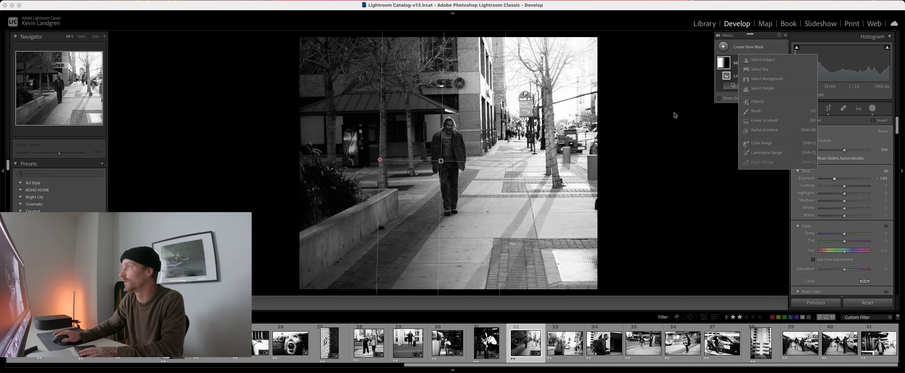
click(746, 103)
drag(520, 164, 417, 166)
drag(845, 179, 849, 181)
- Set the sidewalk photo's overall Contrast to +31, Highlights +2, Shadows +41, Whites +18 and Blacks -44
click(813, 109)
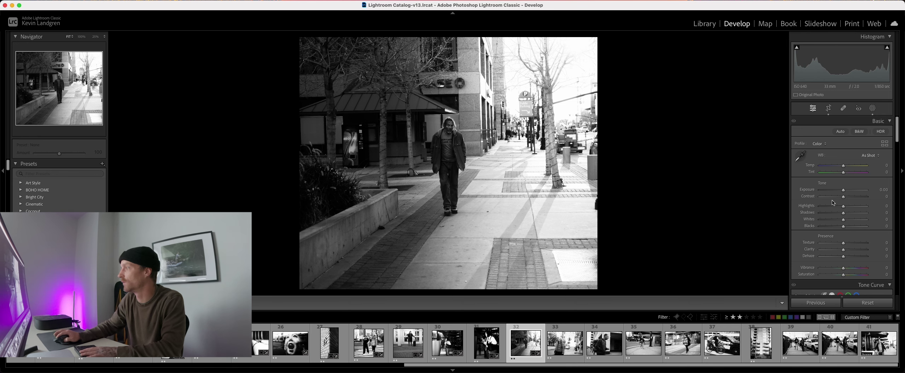
drag(843, 199, 847, 221)
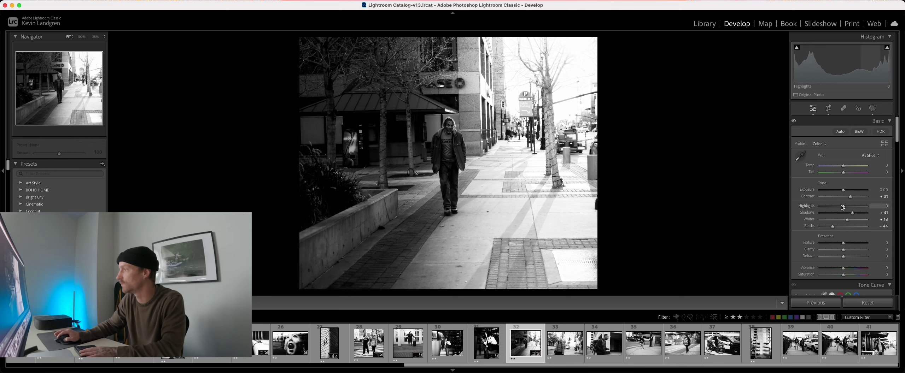
drag(844, 208, 843, 208)
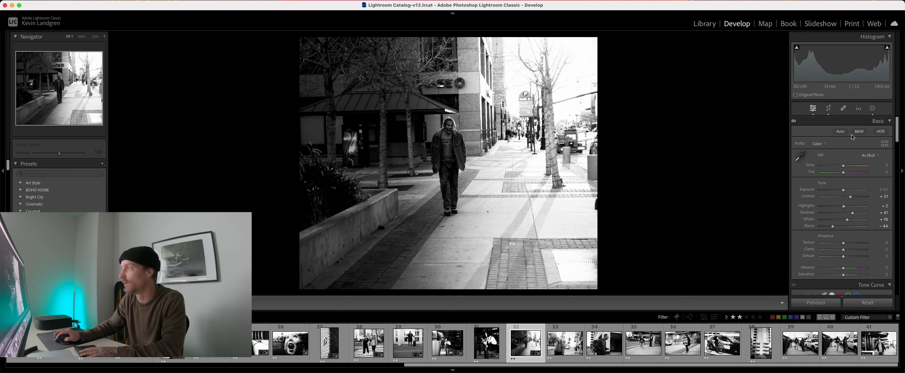
- Add an upright radial gradient around the walking man and set its Exposure to 0.43, Contrast 32, Highlights 15 and Shadows 31
click(872, 112)
click(723, 46)
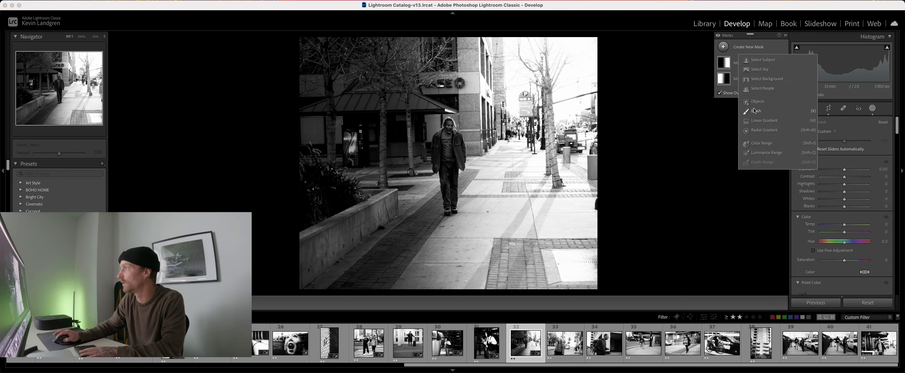
click(764, 130)
drag(450, 180, 450, 201)
drag(450, 131, 442, 134)
drag(844, 190, 846, 190)
drag(845, 200, 852, 212)
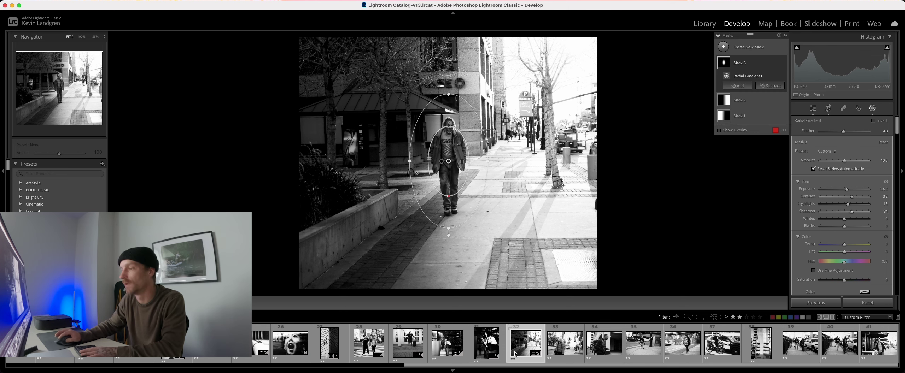
- Open the photo of the blonde woman in the puffer jacket, straighten it to about -5.02 and crop it around her and the pedestrian sign
click(565, 343)
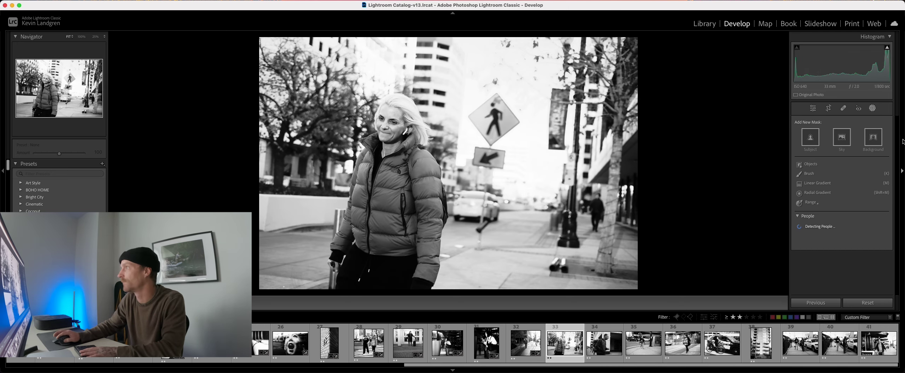
click(828, 108)
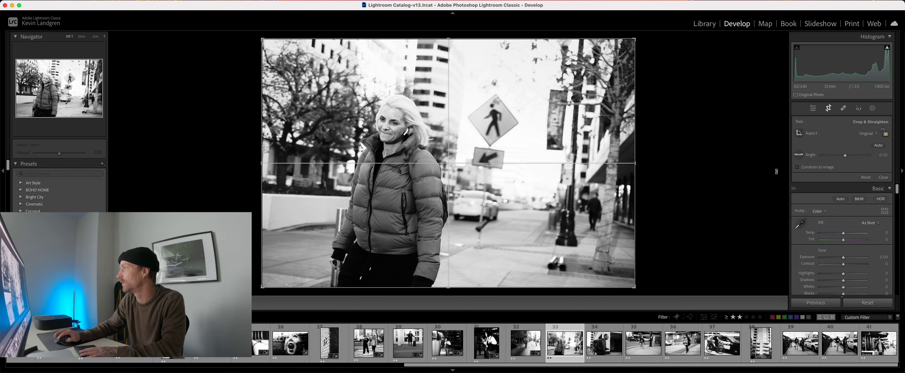
drag(683, 168, 675, 146)
drag(611, 164, 573, 163)
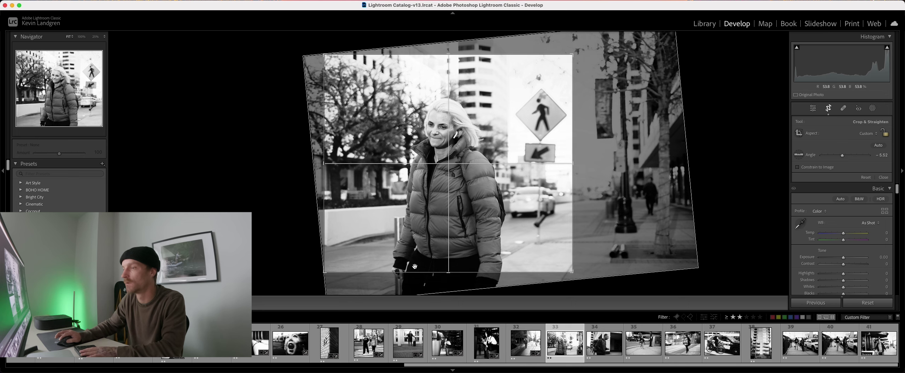
drag(465, 237, 461, 235)
drag(448, 272, 448, 278)
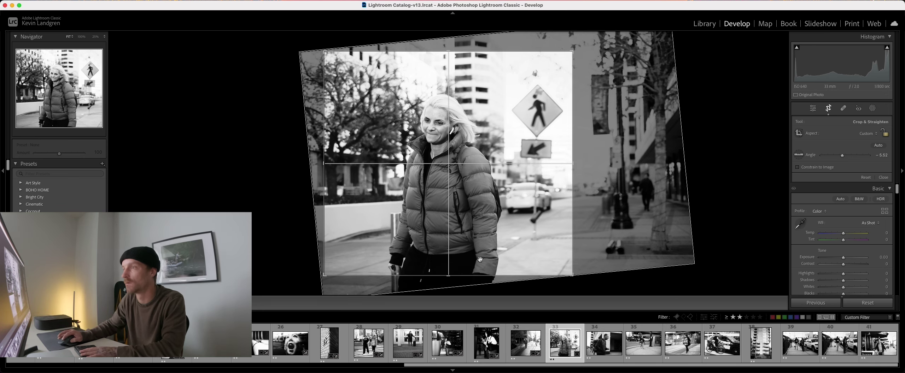
key(Return)
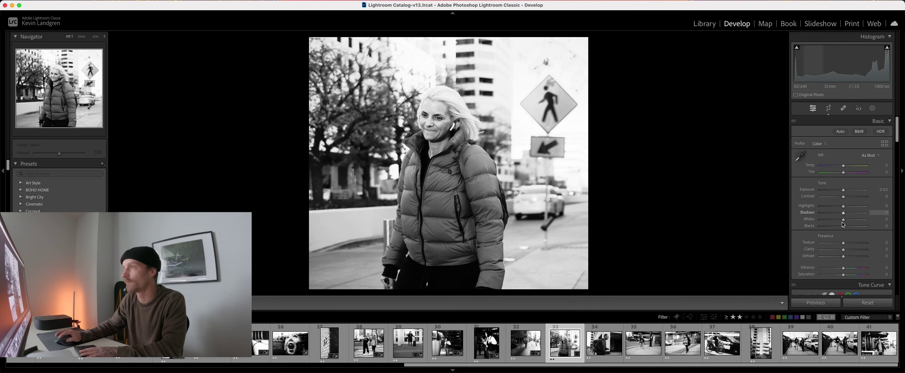
- Set Contrast to +60, Highlights -68, Shadows about +25, Whites +37 and Blacks -67 on the puffer jacket photo
drag(844, 197, 849, 213)
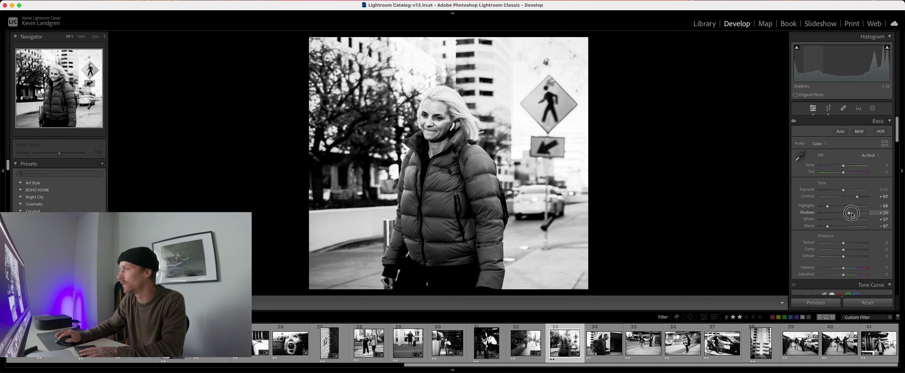
- On the photo of the man with the backpack, set Contrast +62, Highlights +20, Whites +15 and Blacks -33, and crop off the dark right edge
key(Right)
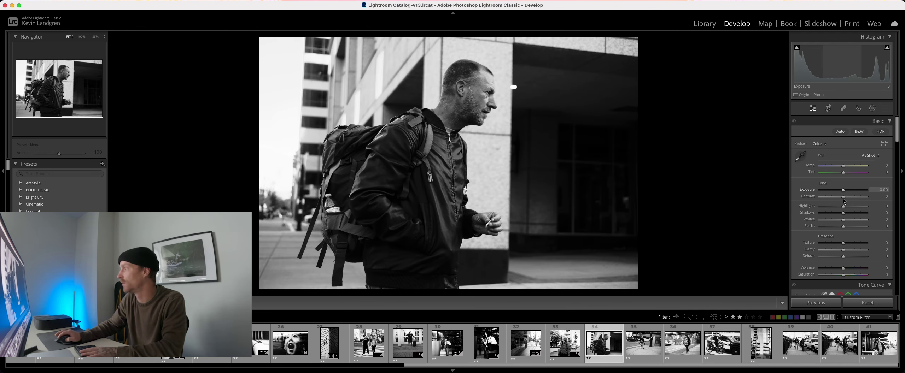
drag(843, 197, 841, 225)
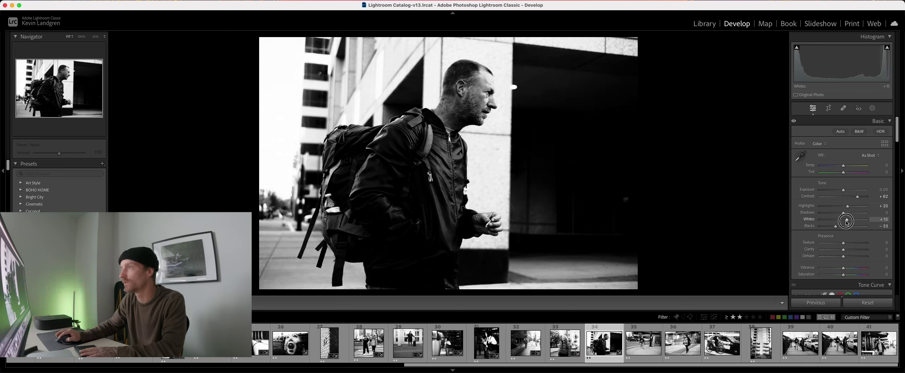
click(828, 108)
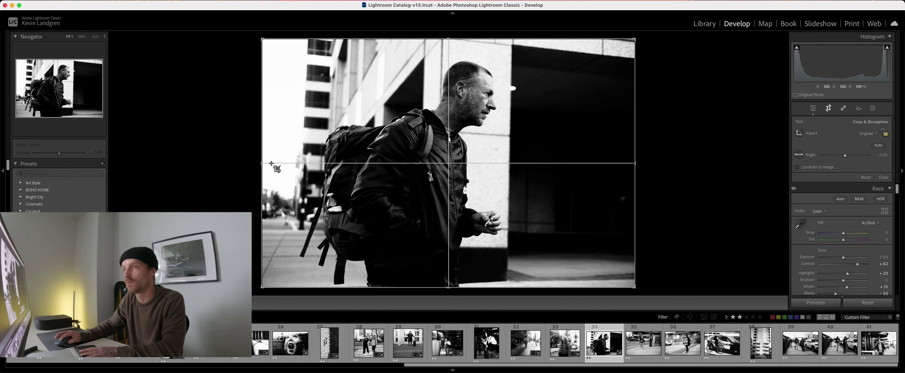
drag(632, 162, 620, 160)
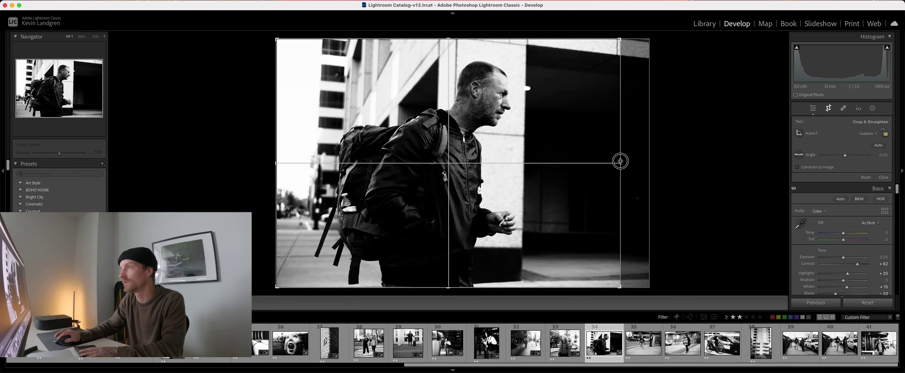
click(828, 108)
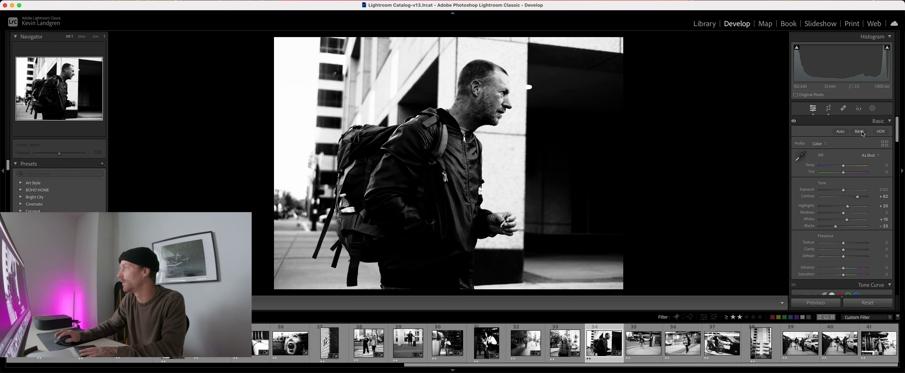
- Add a large radial gradient centred on the man's torso and set its Shadows to about 69
click(872, 108)
click(814, 190)
drag(439, 176, 530, 311)
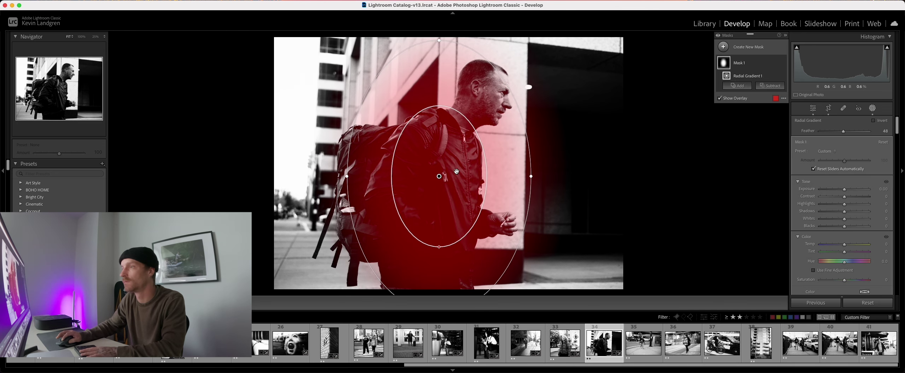
drag(844, 212, 861, 212)
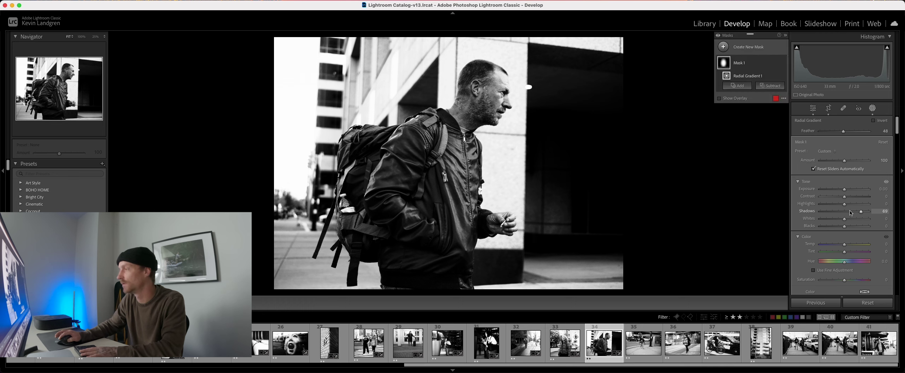
- Duplicate and invert the radial mask, and set the inverted mask's Exposure to -1.71, Contrast about 35 and Blacks -10
click(776, 63)
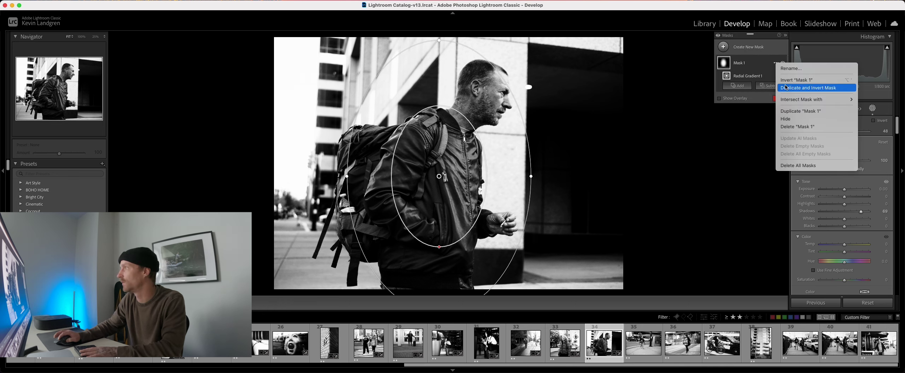
click(786, 88)
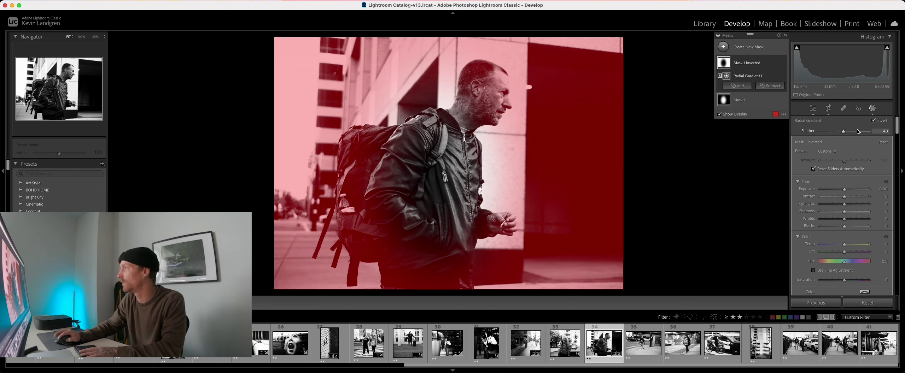
drag(843, 191, 839, 191)
drag(442, 177, 482, 132)
drag(839, 191, 852, 196)
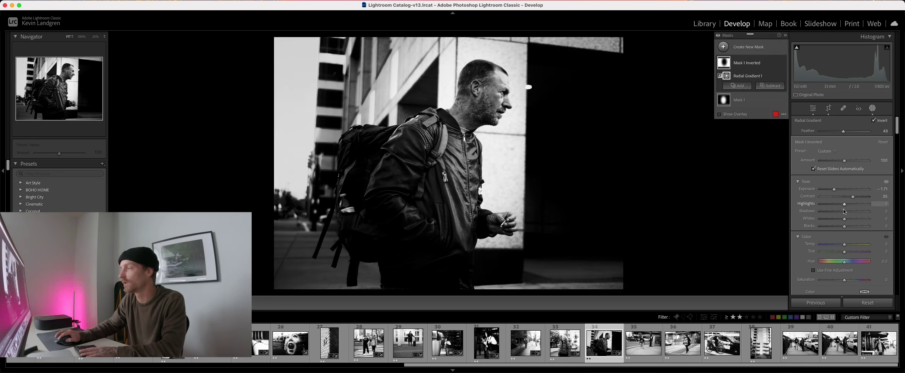
drag(844, 226, 842, 227)
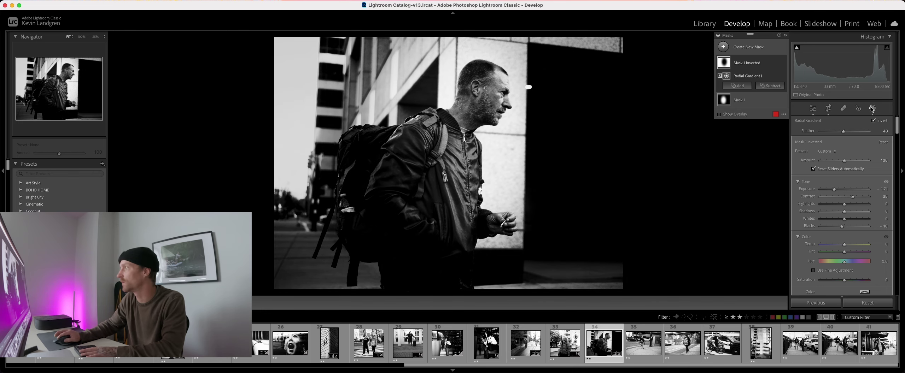
click(872, 109)
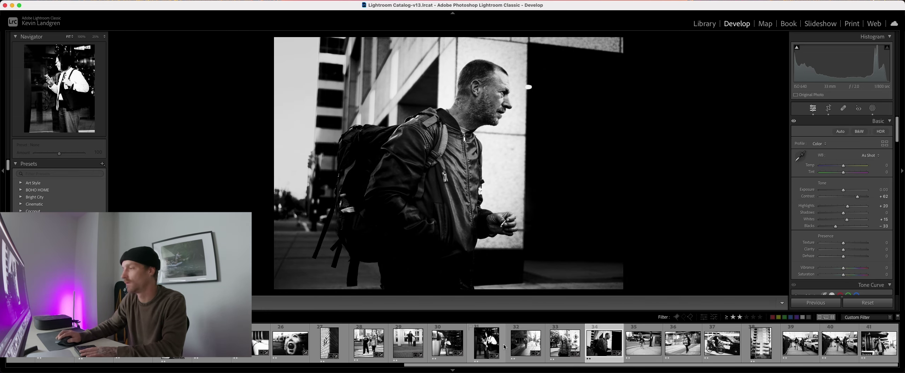
- Crop the right edge off the photo of the woman walking with headphones and set Contrast +61, Highlights -38, Shadows +13, Whites +13 and Blacks -40
click(647, 343)
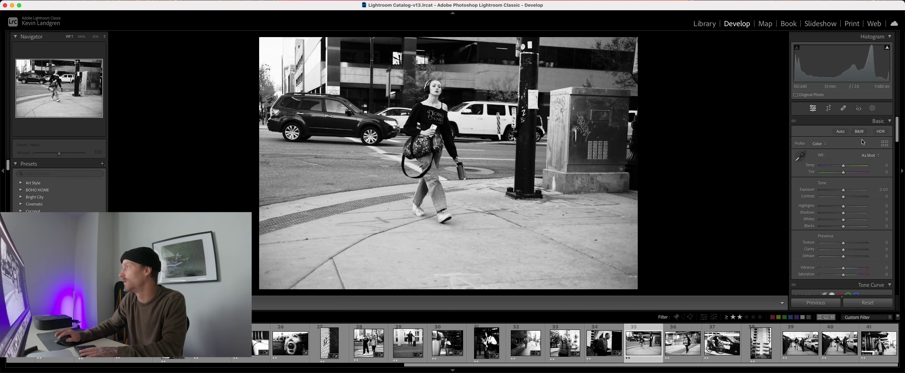
click(828, 108)
drag(634, 162, 618, 163)
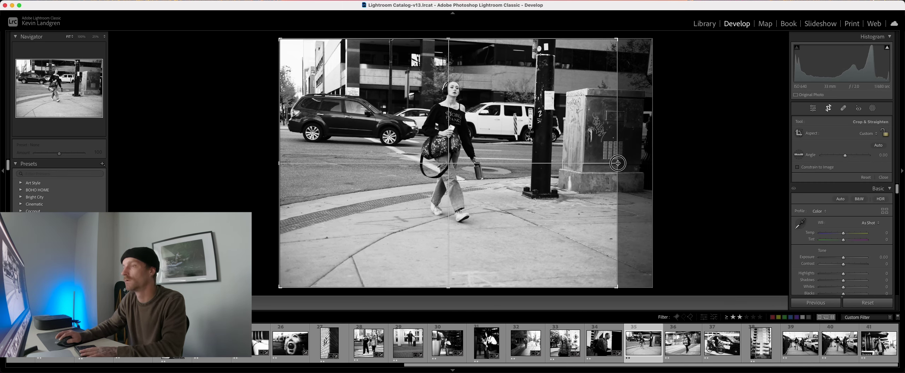
click(829, 110)
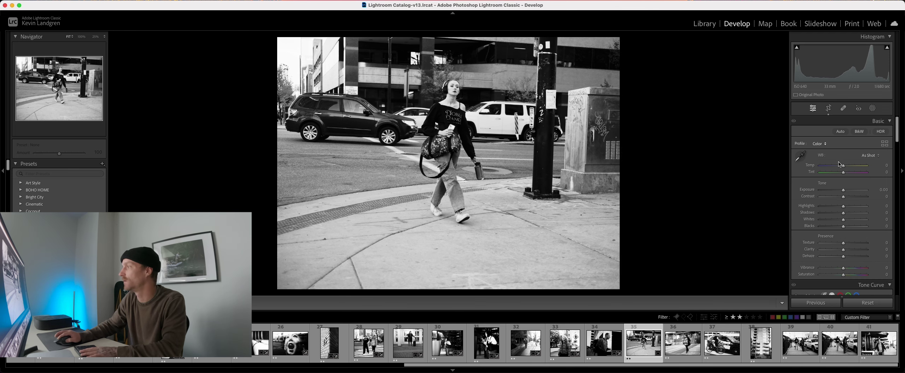
drag(851, 199, 834, 205)
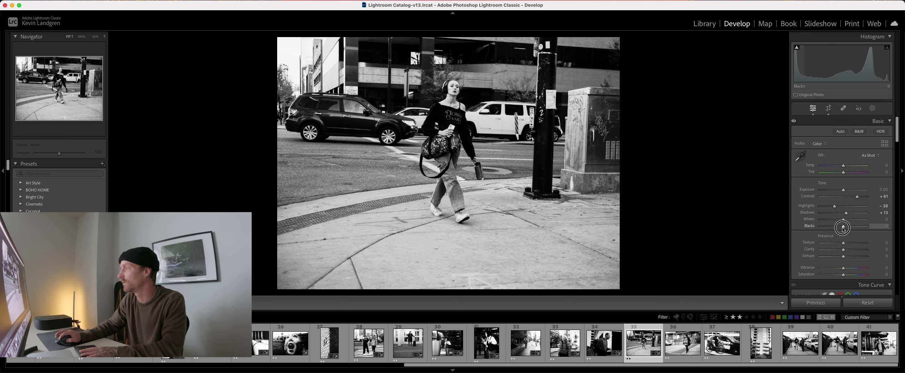
drag(844, 220, 848, 221)
- On the photo of the woman carrying a basket, crop off the left side with a 3.22 rotation, and set Contrast +65 and Shadows about +40
key(Right)
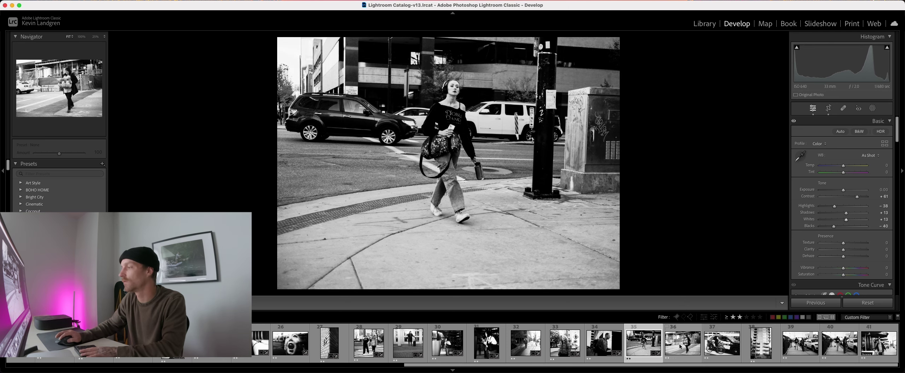
click(830, 110)
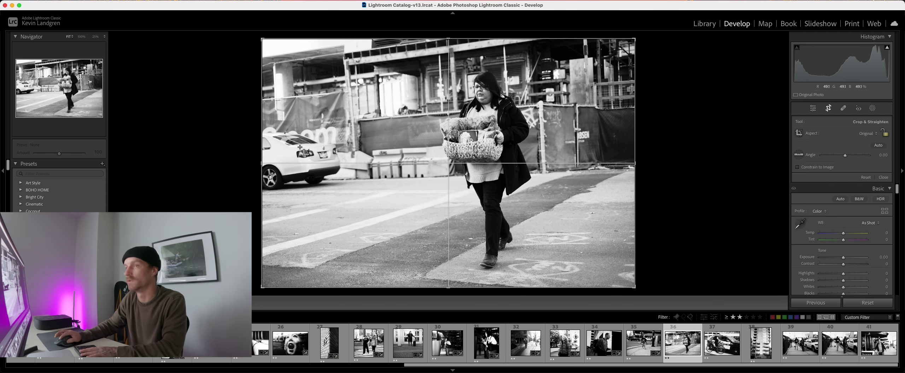
drag(264, 164, 318, 170)
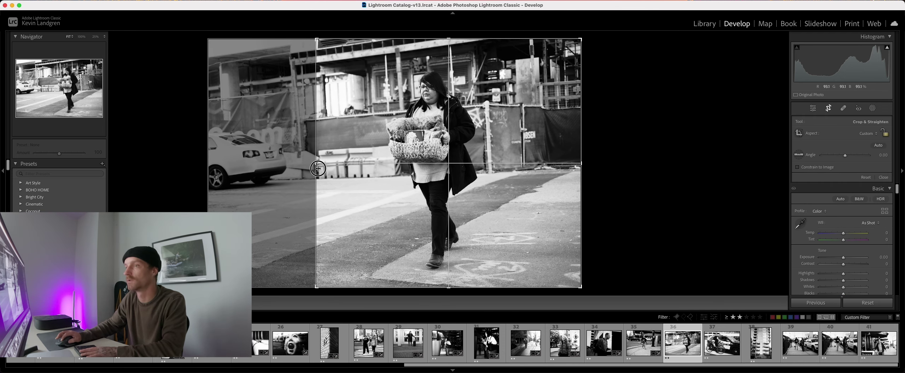
drag(680, 145, 689, 160)
drag(518, 145, 525, 145)
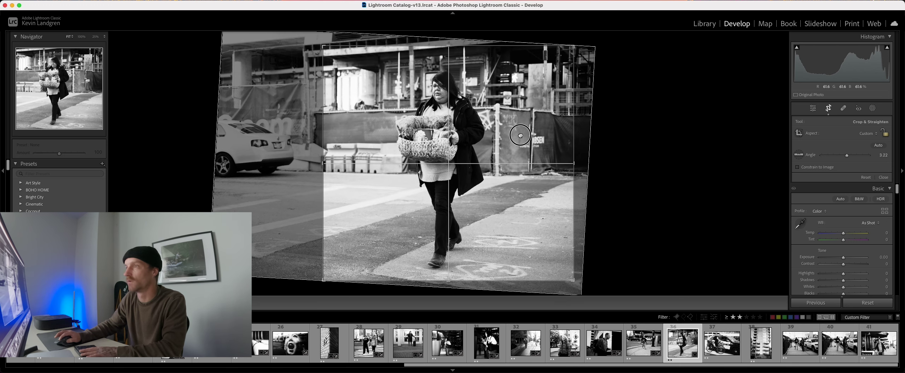
click(831, 112)
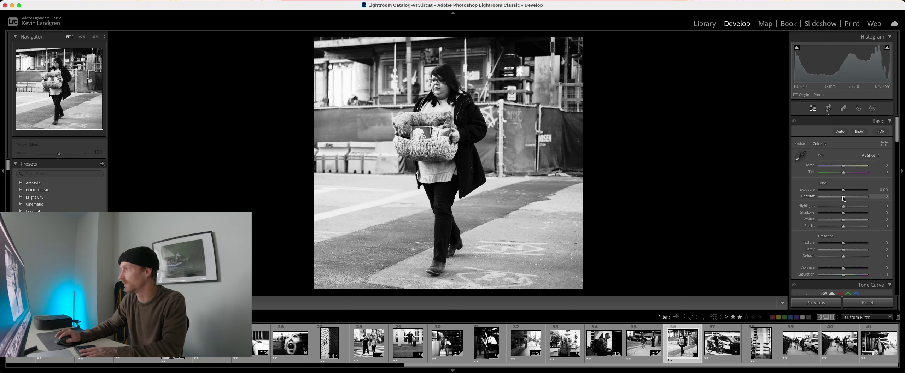
drag(844, 197, 853, 197)
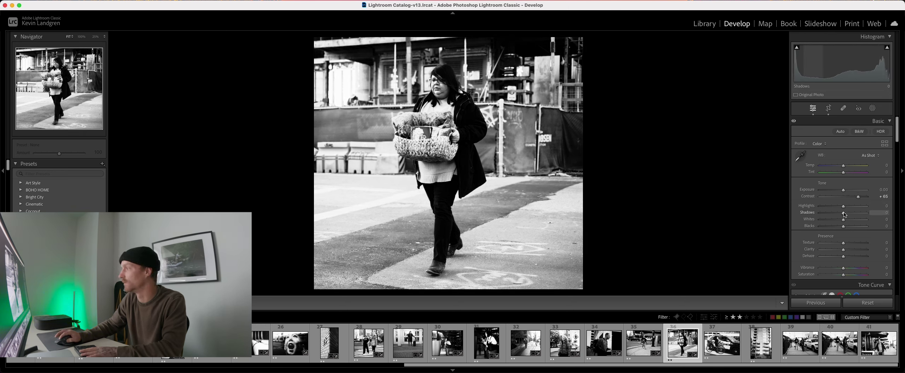
drag(845, 213, 848, 214)
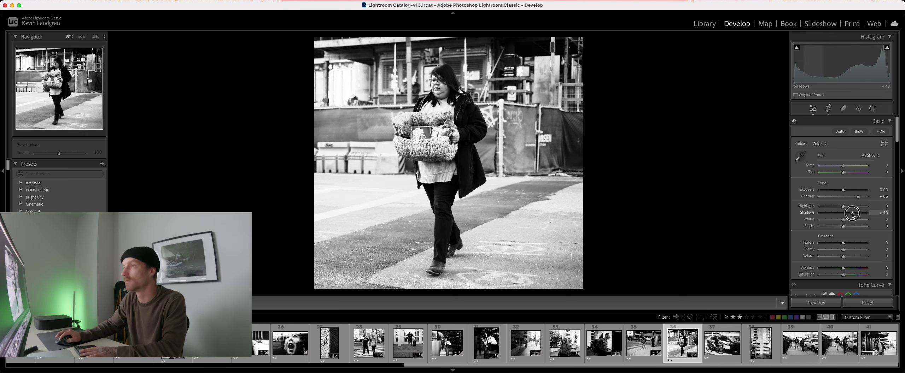
- Add a linear gradient mask fading in from the photo's right side and set its Exposure to -1.89
click(873, 109)
click(827, 184)
drag(524, 90, 376, 125)
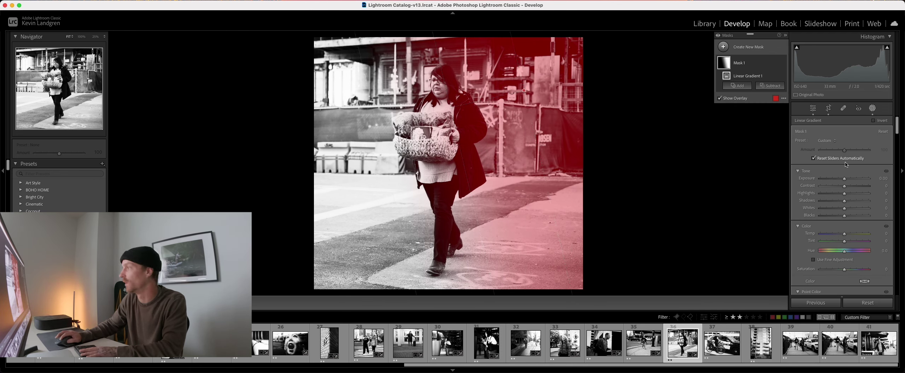
drag(843, 180, 832, 179)
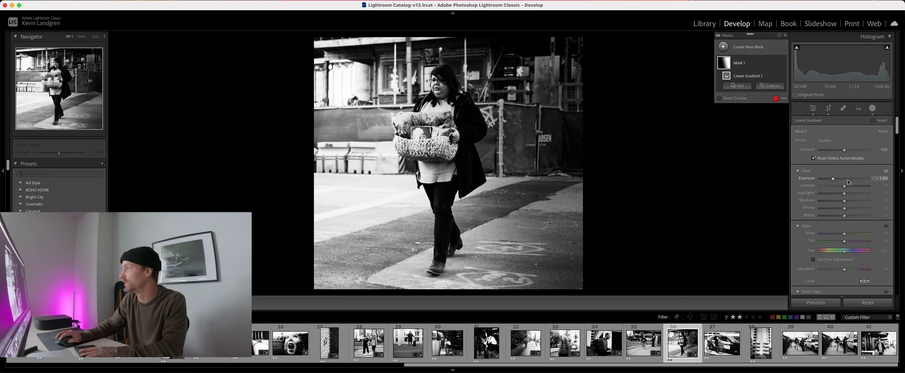
- Add a second linear gradient mask fading in from the photo's left side and set its Exposure to 0.17
click(722, 47)
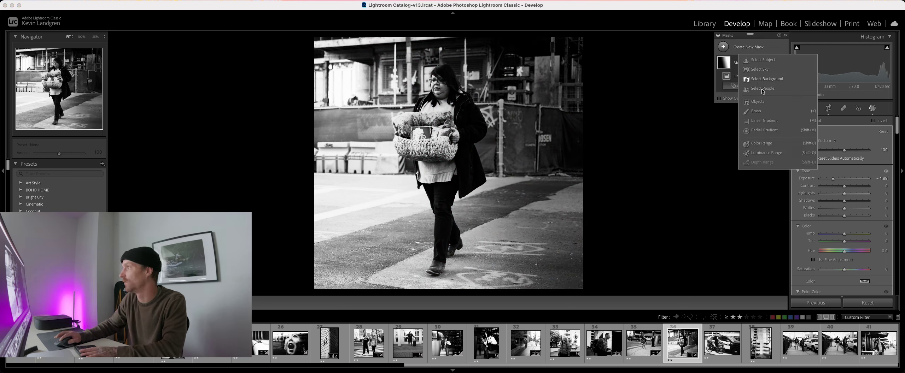
click(764, 121)
drag(349, 161, 490, 133)
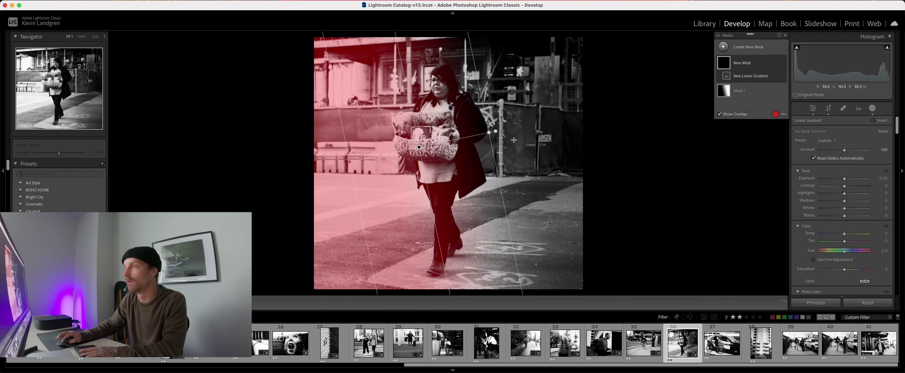
drag(844, 179, 845, 179)
- Add a tall radial gradient around the woman with the basket and set its Exposure to 0.44, Contrast 76 and Shadows 24
click(736, 47)
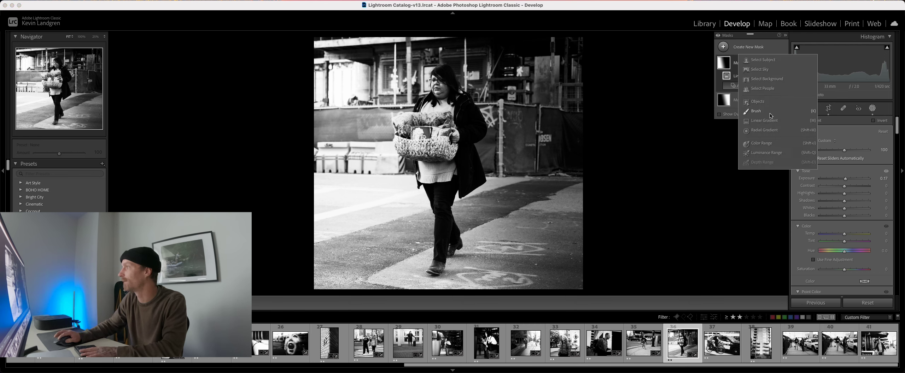
click(764, 130)
drag(454, 179, 493, 53)
drag(844, 190, 850, 214)
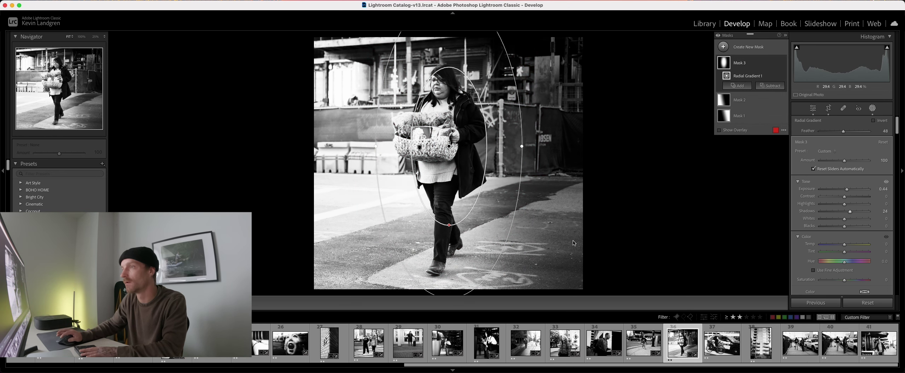
drag(845, 199, 863, 197)
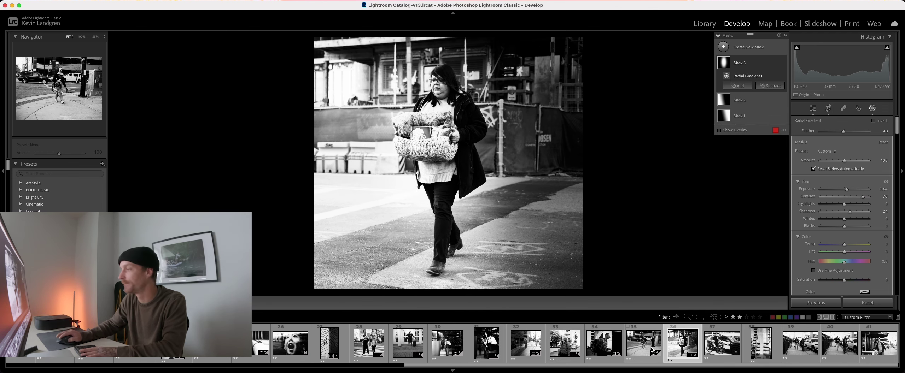
- Straighten the photo of the cyclist beside the police car to an angle of -5.06 and reposition the image within the crop
click(722, 343)
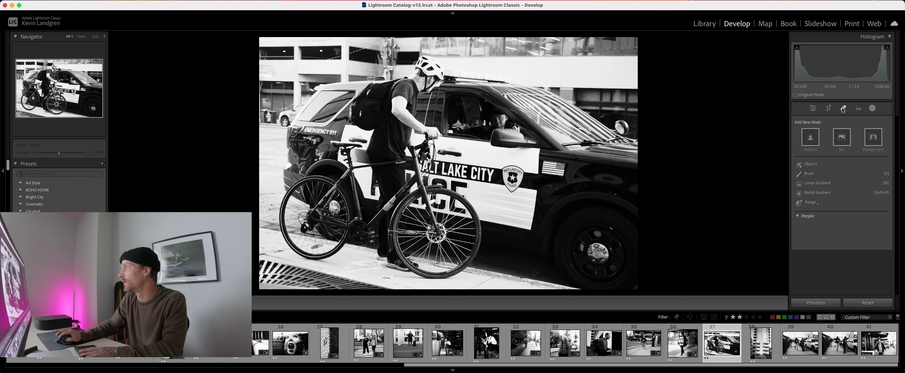
click(829, 108)
drag(721, 159, 722, 141)
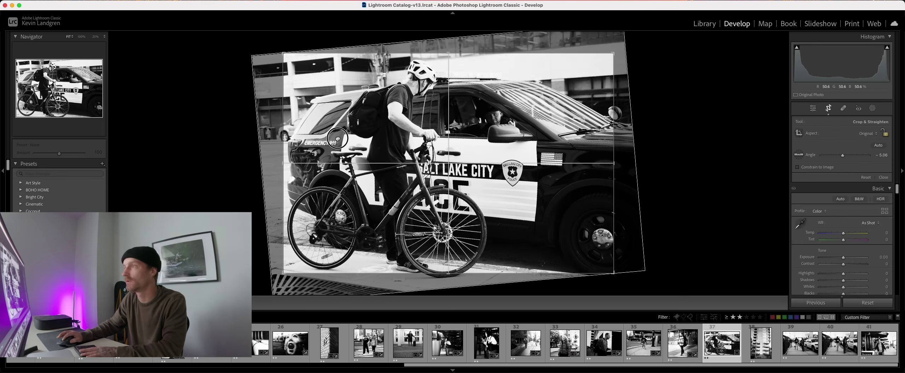
drag(337, 139, 341, 140)
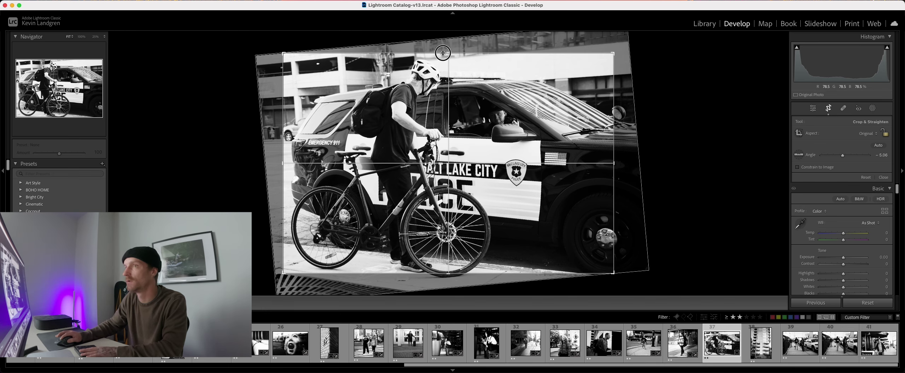
click(828, 108)
- Set the police car photo's Contrast +43, Highlights -36, Shadows about +72, Whites +25, Blacks -38, Texture +27 and Clarity +16
drag(848, 201, 862, 214)
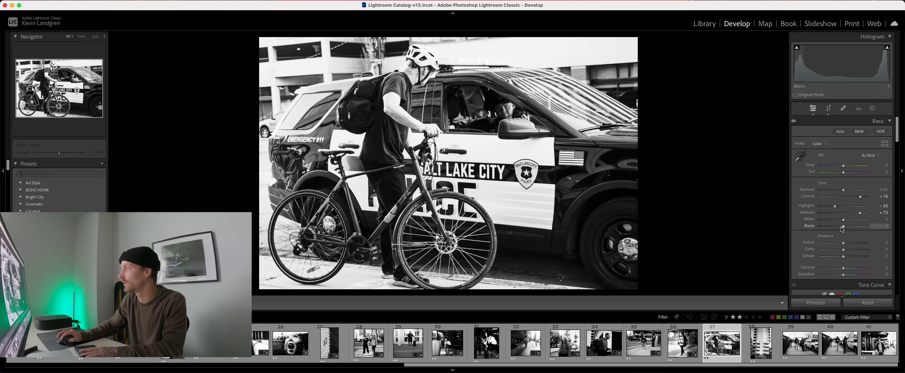
drag(838, 229, 835, 229)
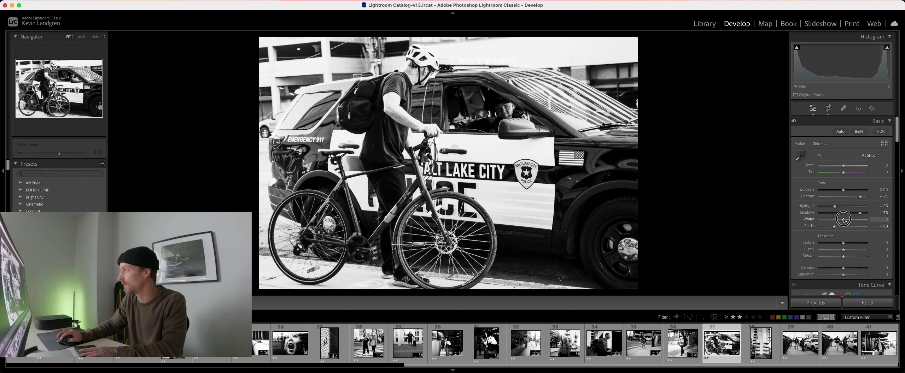
drag(844, 251, 842, 250)
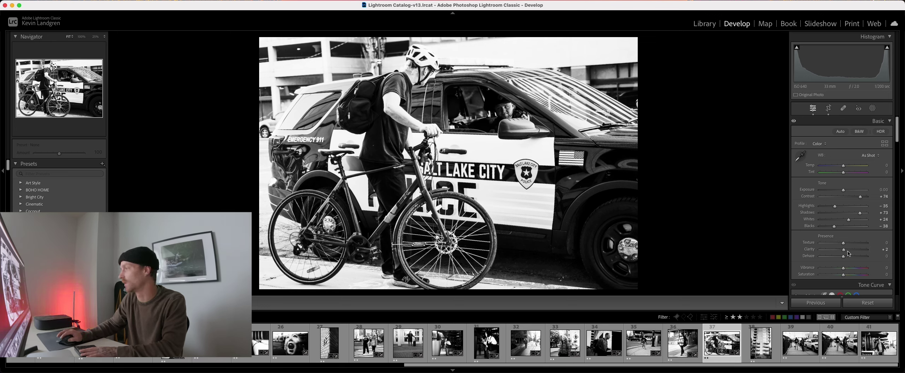
drag(846, 253, 851, 252)
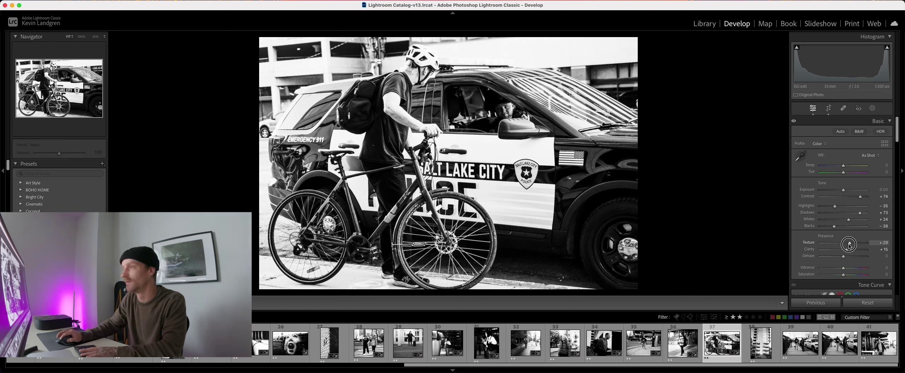
drag(850, 221, 850, 221)
drag(860, 197, 853, 197)
- Add a point in the darker part of the tone curve and lower it to Input 64, Output 58
scroll(853, 250, down, 5)
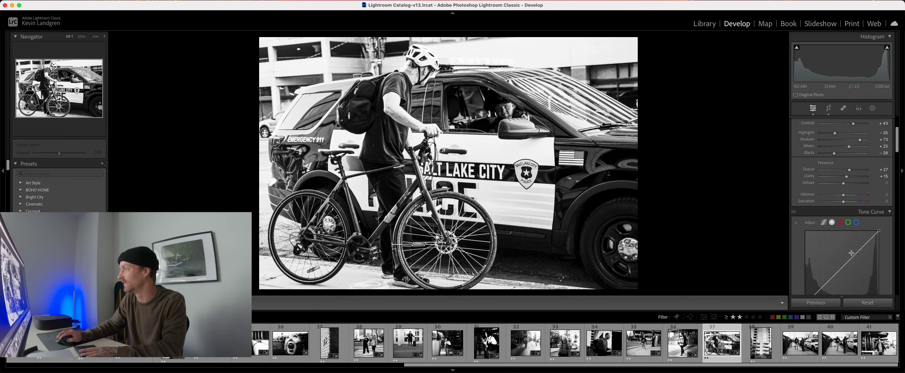
click(823, 245)
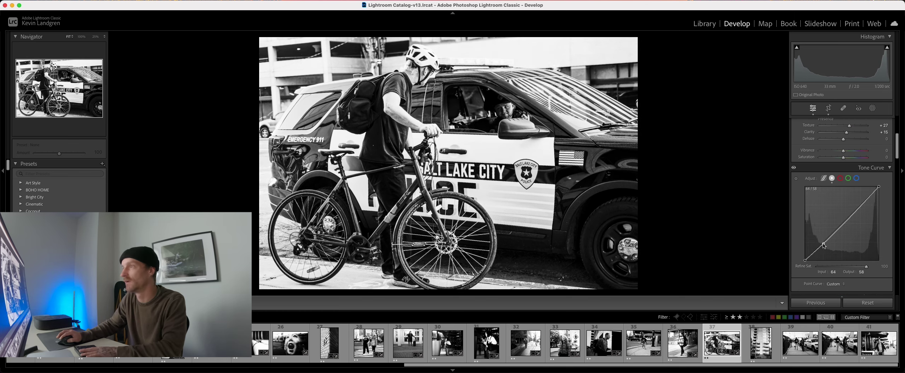
- Straighten the balcony building photo to an angle of -0.74 and crop a strip off its top
click(761, 342)
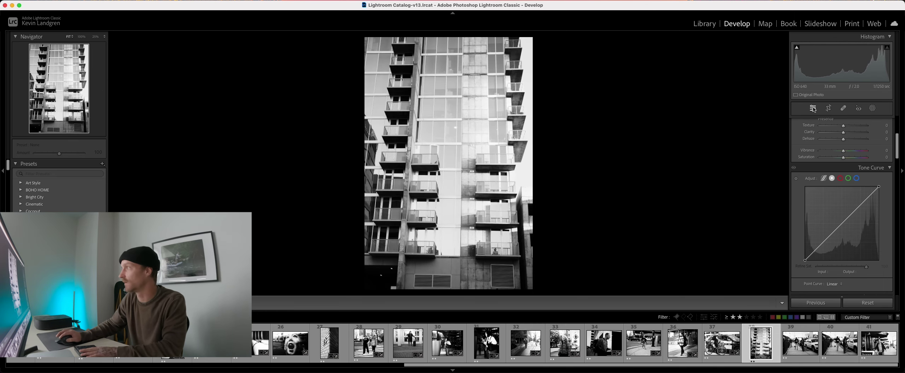
click(828, 108)
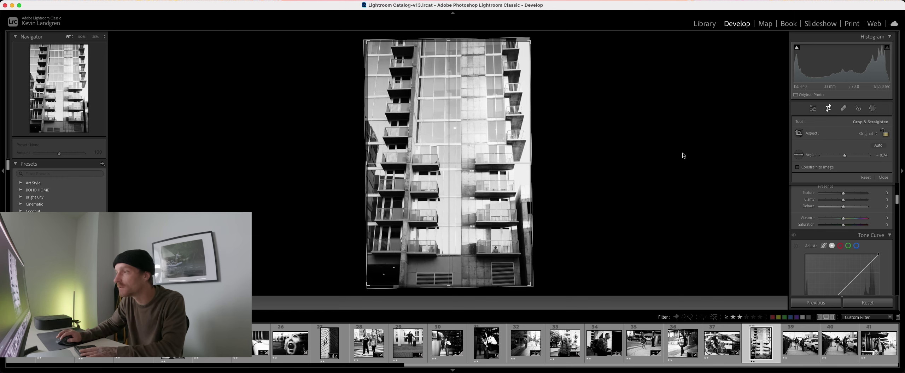
drag(448, 40, 453, 51)
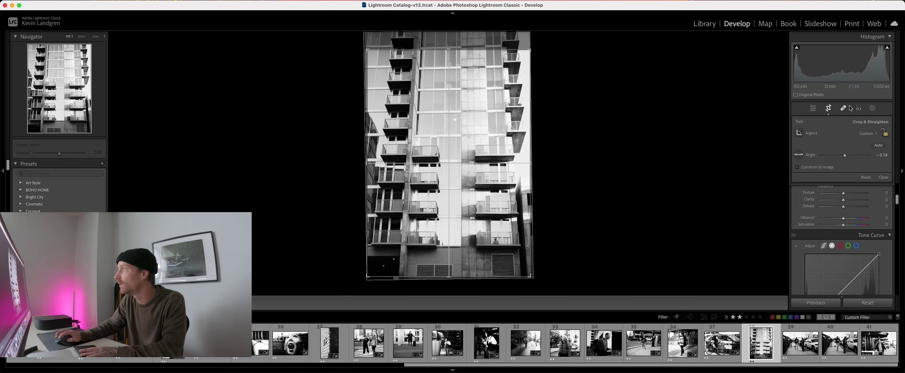
click(830, 108)
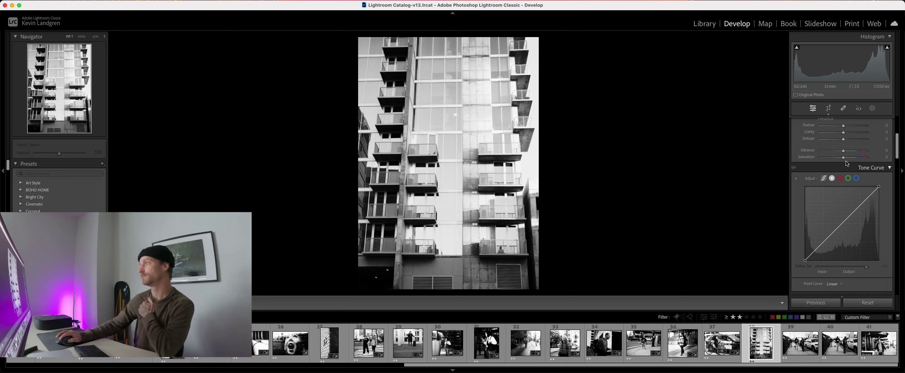
- Set the building photo's Contrast +76, Highlights +23, Shadows -55, Whites -28, Blacks -45 and Clarity +47
scroll(855, 205, up, 5)
drag(844, 198, 830, 213)
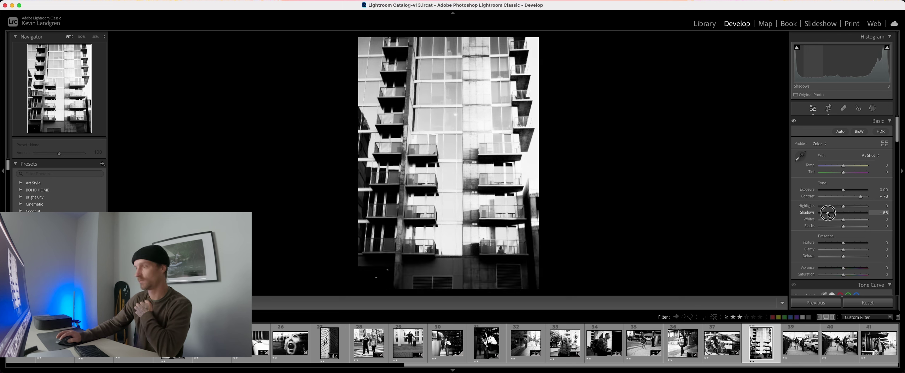
drag(833, 227, 835, 226)
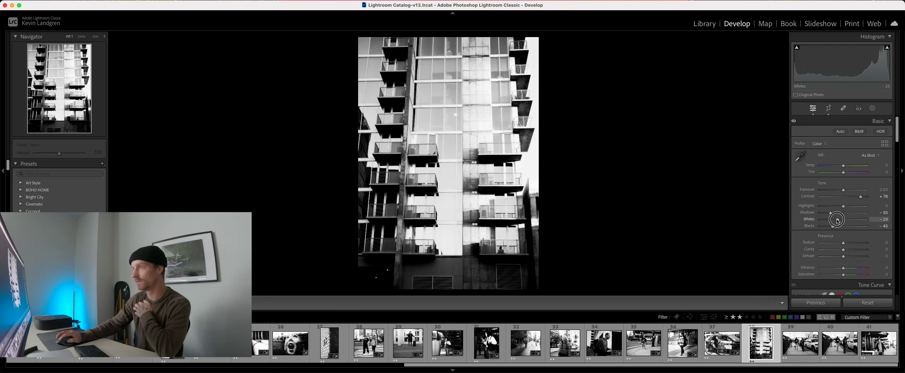
drag(848, 206, 848, 207)
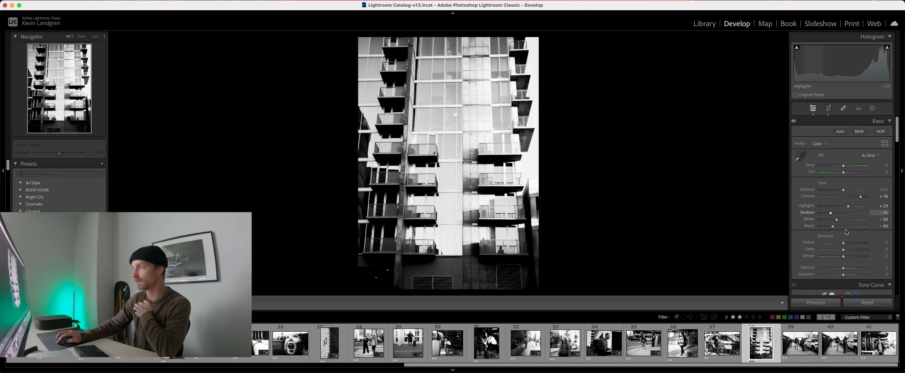
drag(844, 250, 852, 251)
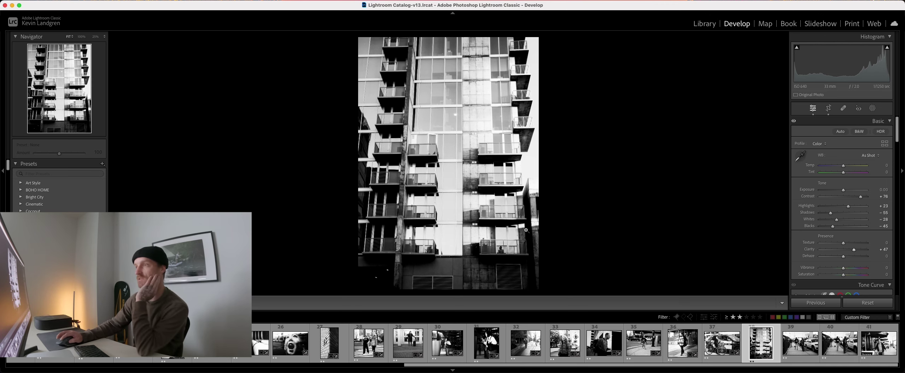
- Straighten the first photo of the two men beside the white SUV to about 1.3 degrees and crop both sides
click(501, 251)
click(601, 225)
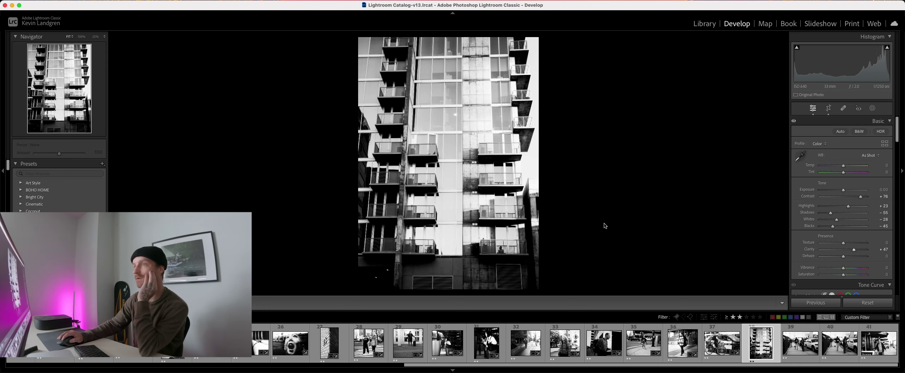
key(Right)
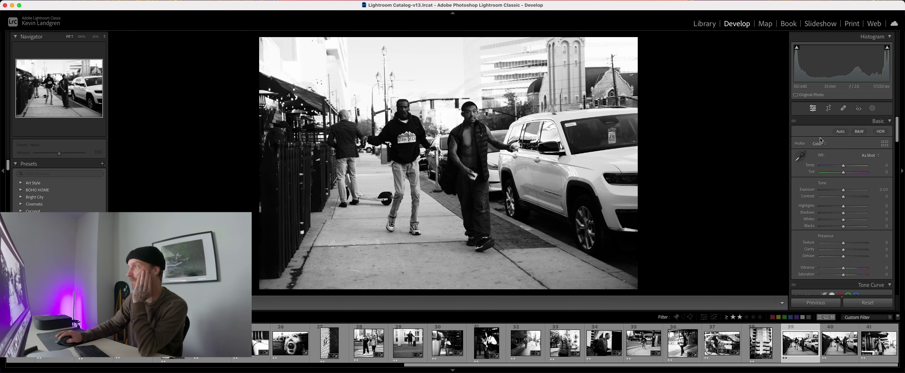
key(r)
drag(721, 133, 721, 139)
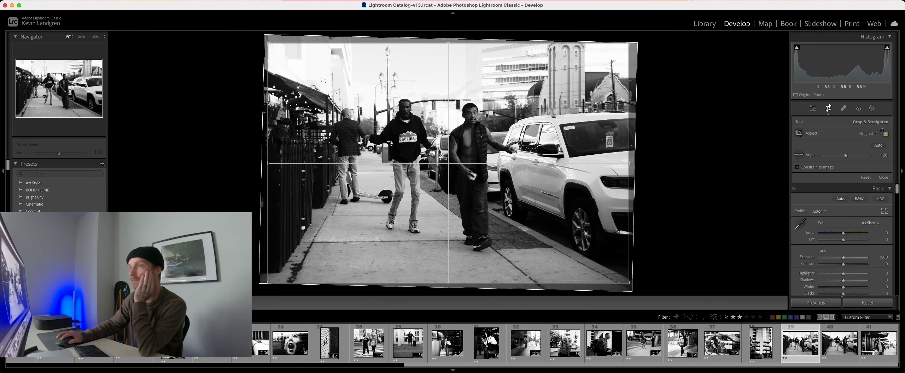
drag(264, 163, 281, 162)
drag(618, 162, 607, 160)
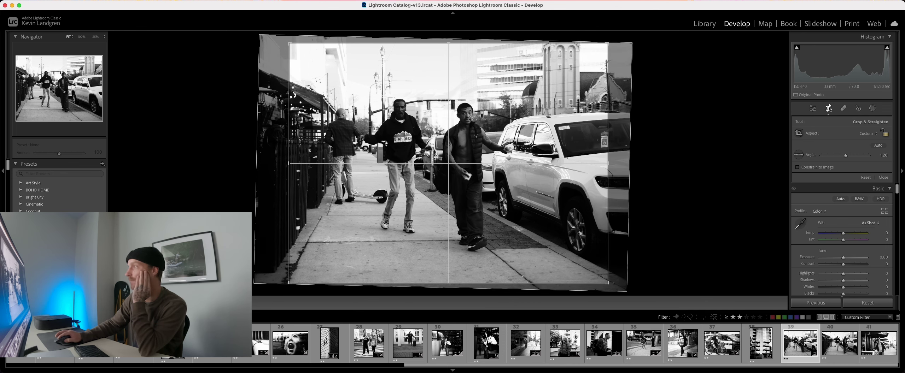
click(830, 109)
- Set the cropped sidewalk photo's Contrast +49, Highlights -83, Shadows +63, Whites +16 and Blacks -81
drag(843, 197, 826, 202)
mouse_move(843, 226)
mouse_down()
mouse_move(823, 226)
mouse_move(847, 221)
mouse_up()
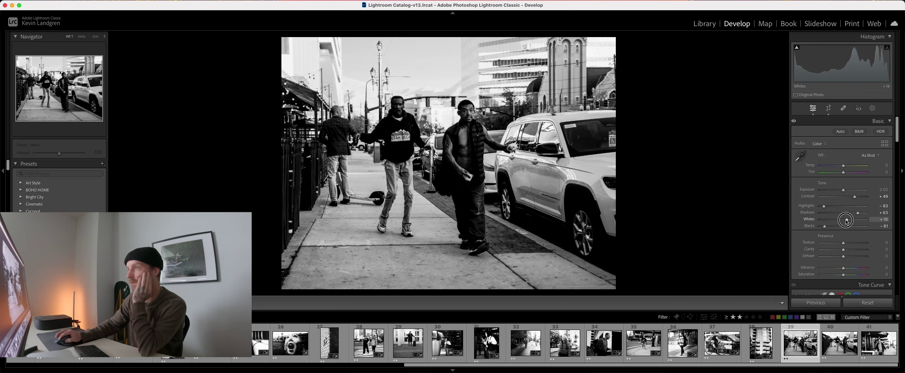
- Synchronize the sidewalk photo's tone settings to the next photo of the same two men, leaving out its crop
key(Right)
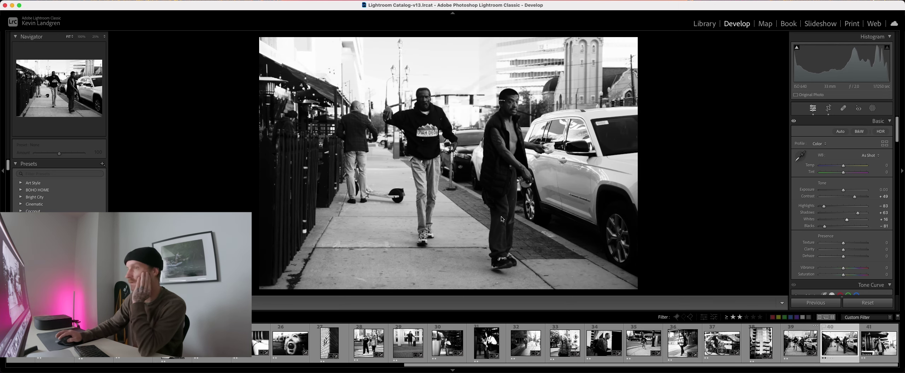
key(Left)
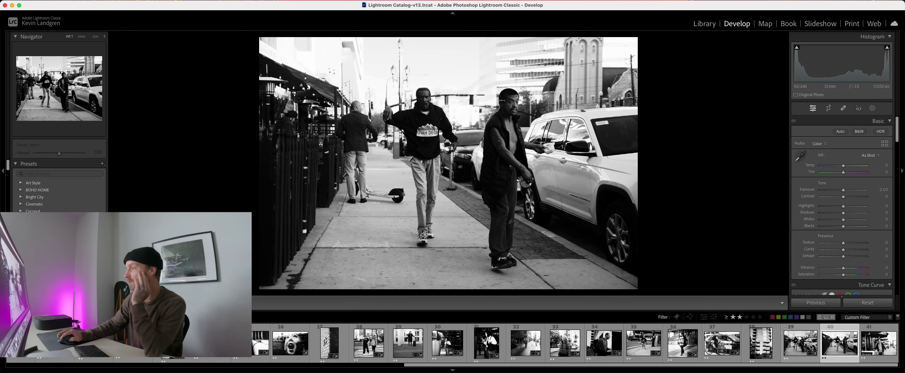
shift+click(826, 350)
click(820, 303)
click(569, 199)
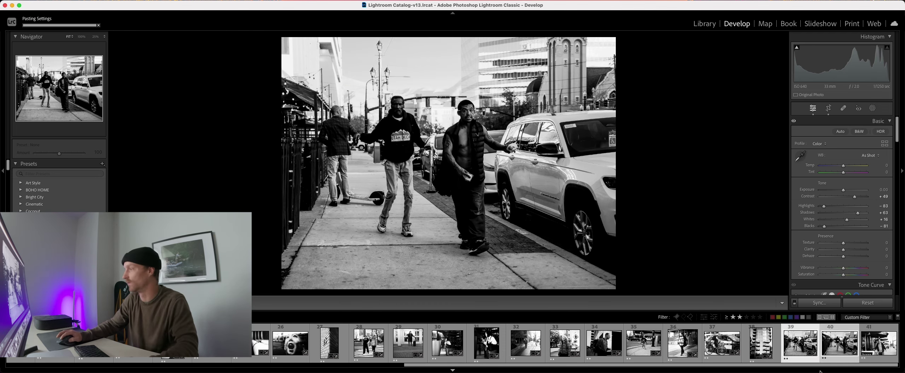
- Crop the second photo of the two men in from both sides and raise its Exposure to +0.75
key(Right)
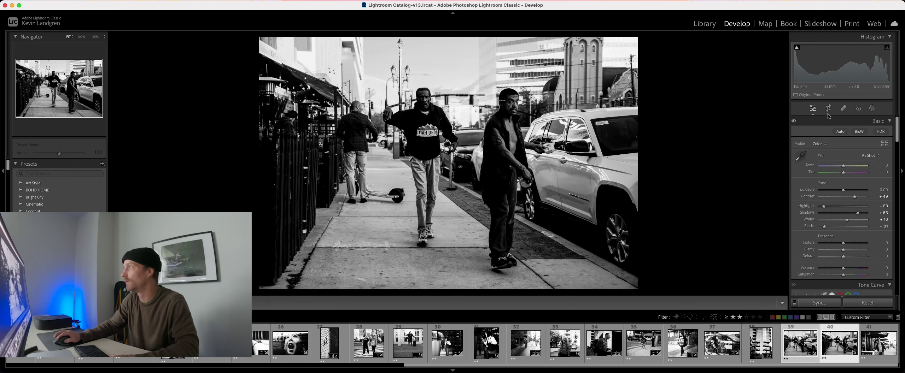
key(r)
drag(261, 165, 275, 162)
key(Return)
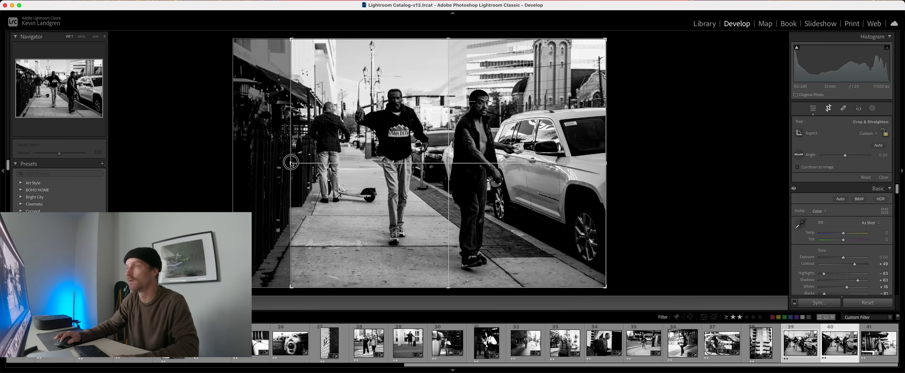
drag(843, 189, 847, 191)
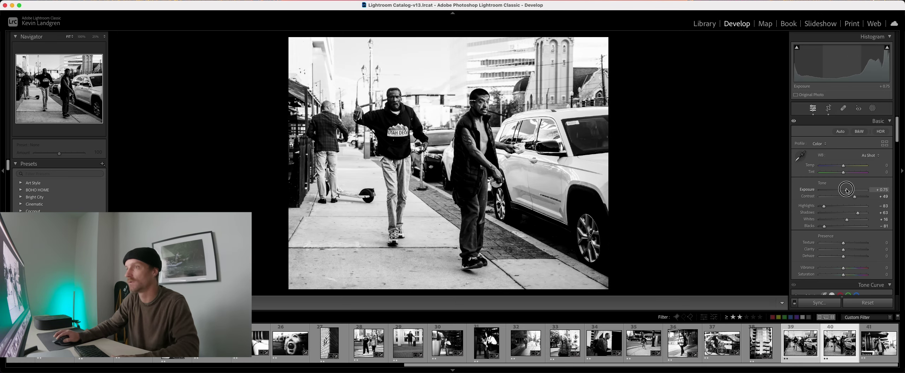
- Straighten the photo of the bearded man under the umbrellas to an angle of 2.23 and crop in tighter around him
key(Right)
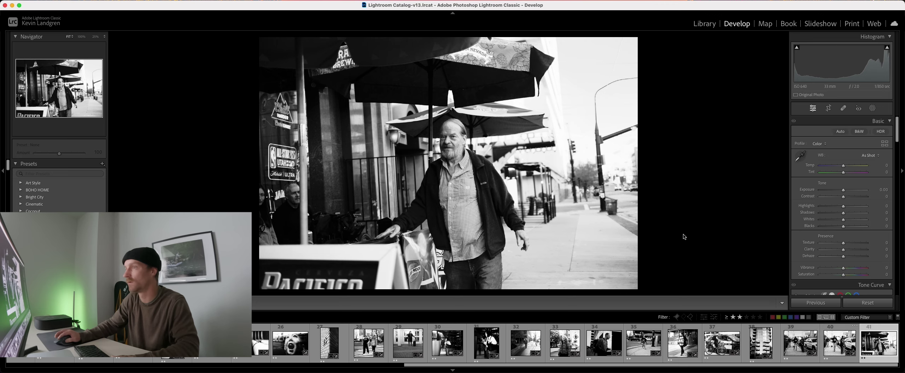
click(828, 108)
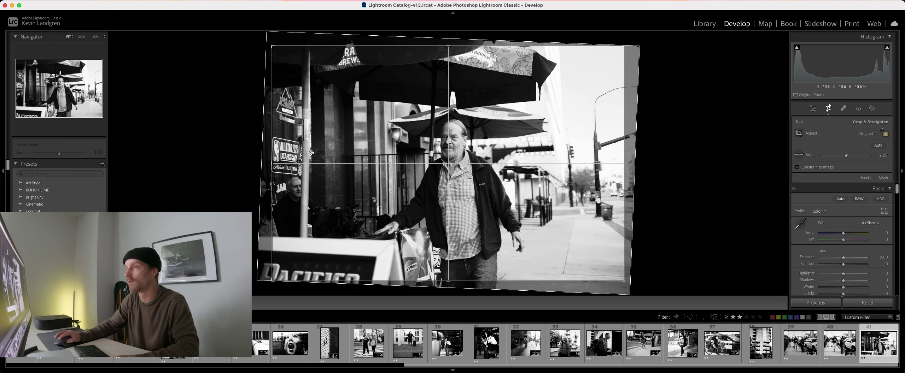
drag(264, 165, 301, 166)
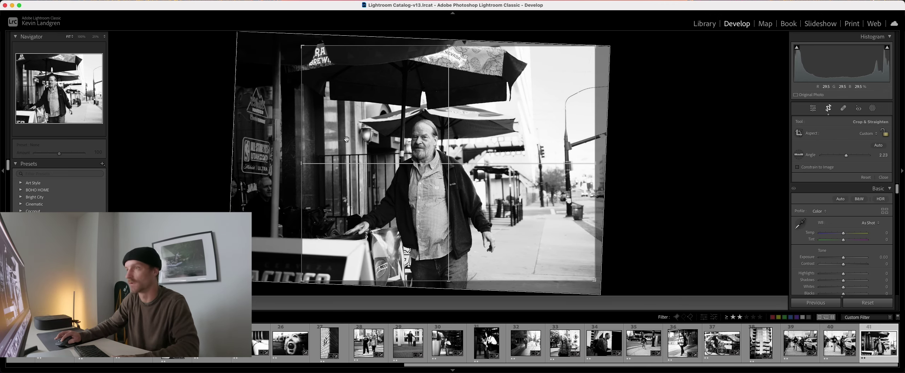
drag(453, 47, 450, 74)
drag(595, 165, 547, 166)
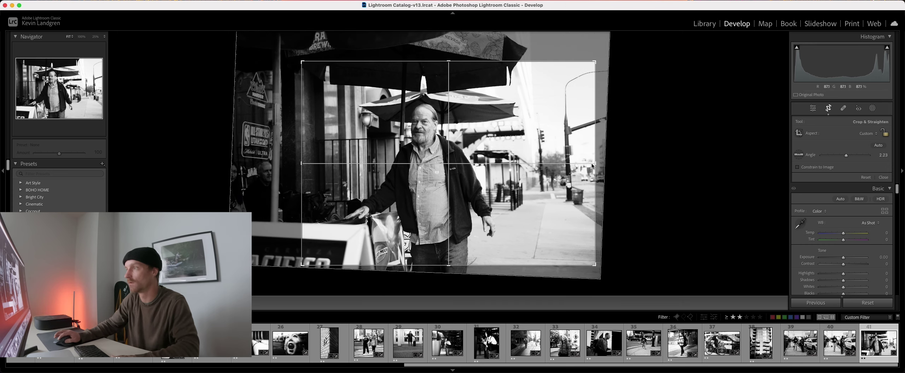
click(829, 109)
- Set the bearded man photo's Contrast +41, Highlights -28, Shadows +48, Whites +25, Blacks -45 and Clarity +28
drag(843, 197, 850, 221)
drag(843, 250, 850, 251)
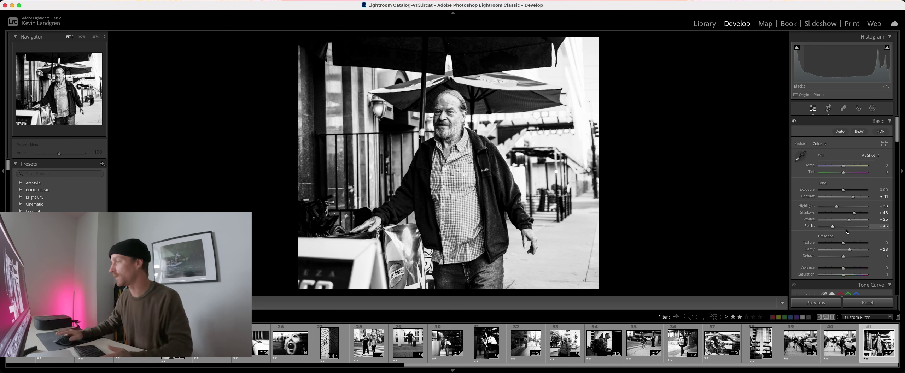
- Review the whole edited series one photo at a time in the Library, from the first to the last
scroll(810, 342, left, 10)
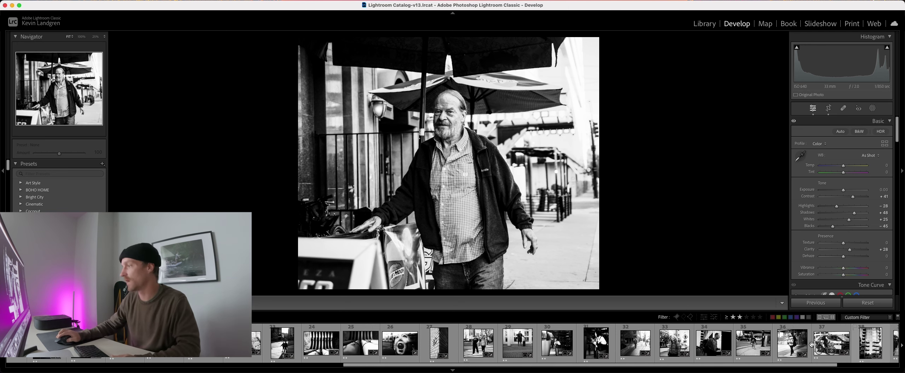
click(715, 24)
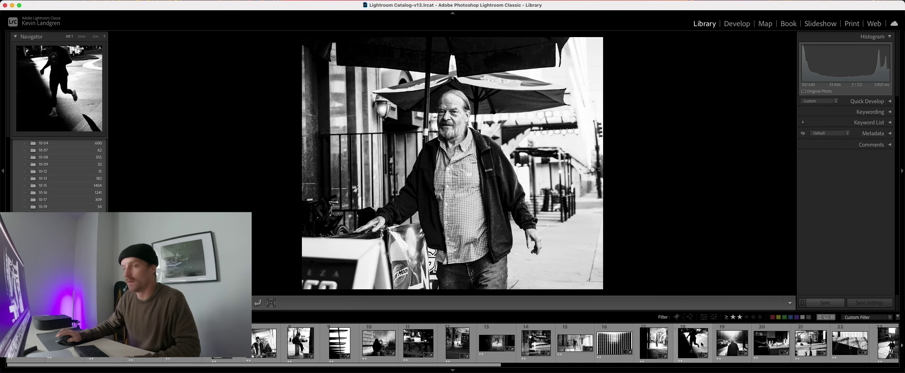
click(26, 342)
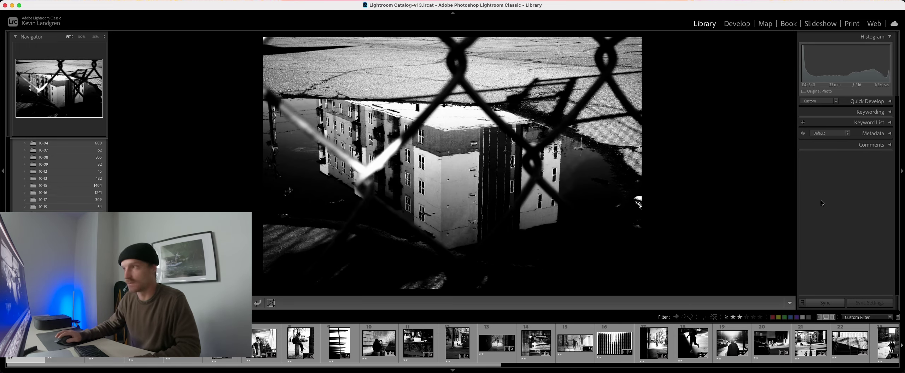
key(Right)
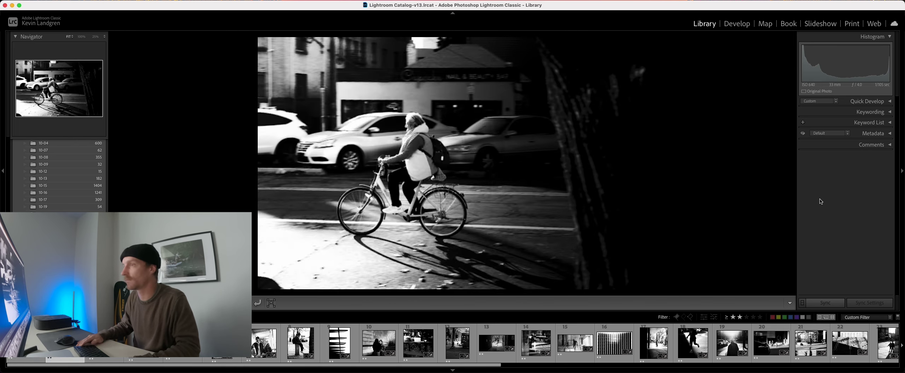
key(Right)
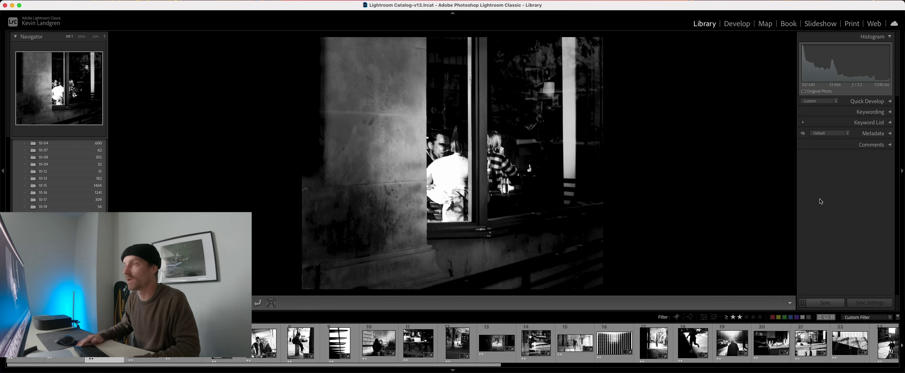
key(Right)
key(Right)
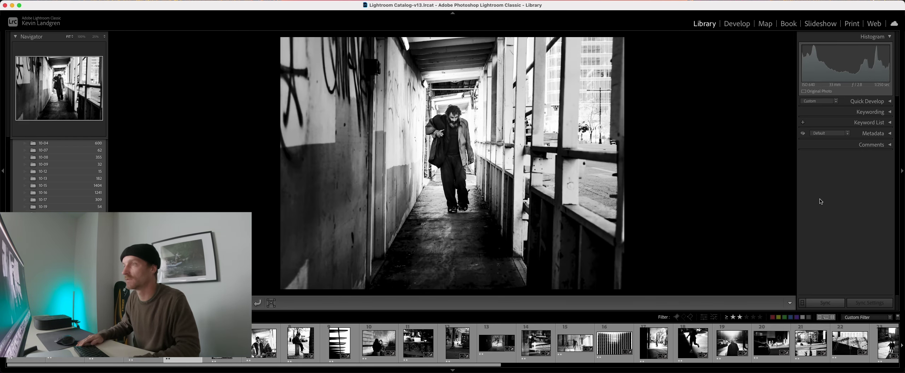
key(Right)
key(Right)
key(Right)
key(Right)
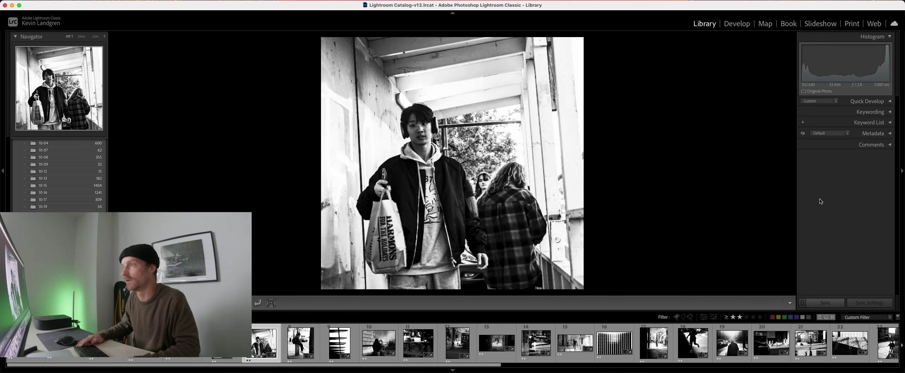
key(Right)
key(Right)
key(Right)
key(Right)
key(Right)
key(Right)
key(Right)
key(Right)
key(Right)
key(Right)
key(Right)
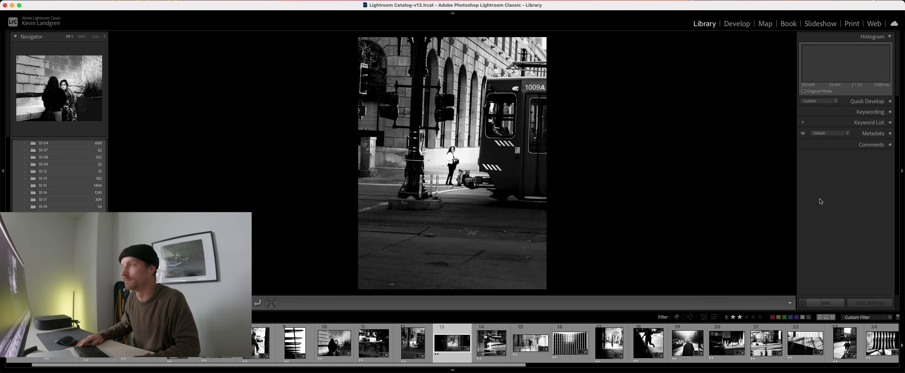
key(Right)
key(Right)
key(Right)
key(Right)
key(Right)
key(Right)
key(Right)
key(Right)
key(Right)
key(Right)
key(Right)
key(Right)
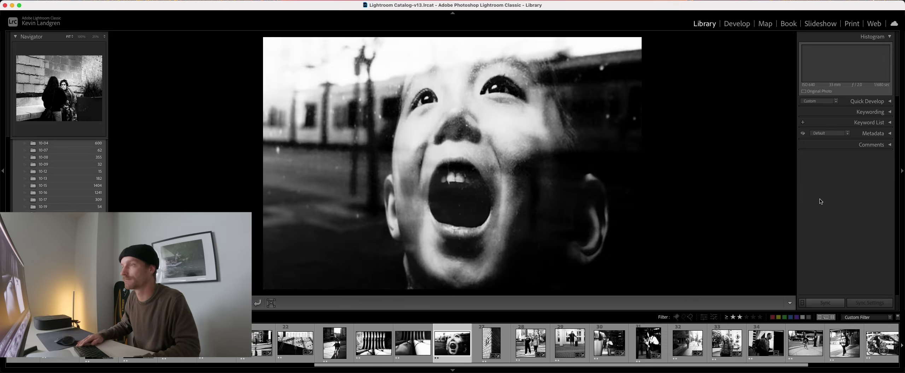
key(Right)
key(Right)
key(Right)
key(Right)
key(Right)
key(Right)
key(Right)
key(Right)
key(Right)
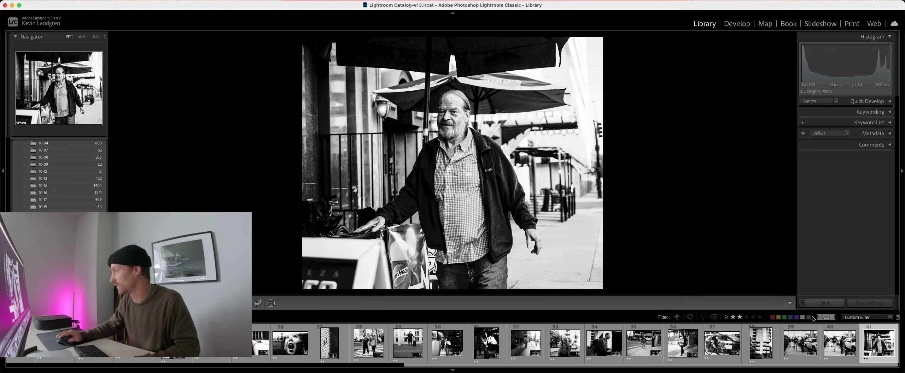
- Select all the photos in the filmstrip and open the export settings for them
scroll(812, 350, up, 6)
scroll(811, 350, up, 3)
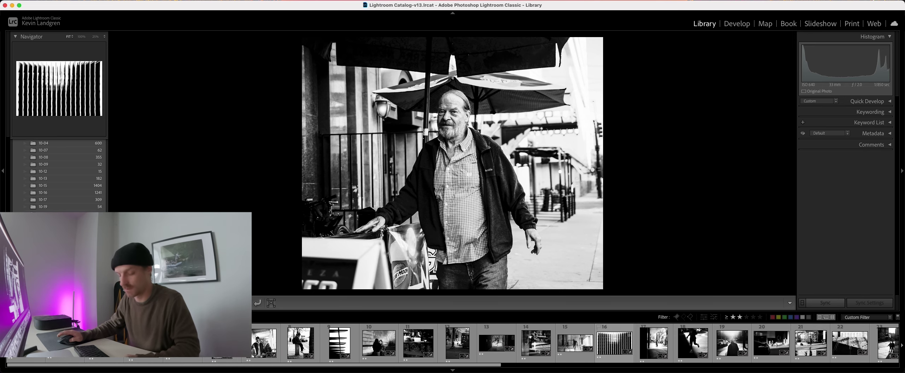
key(super+a)
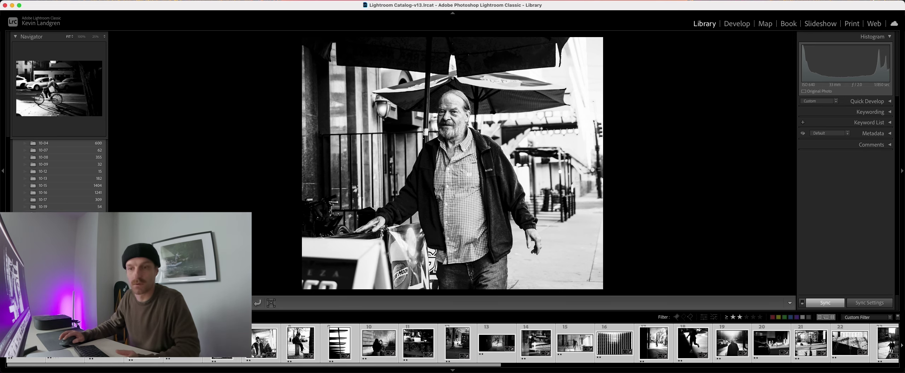
right_click(56, 344)
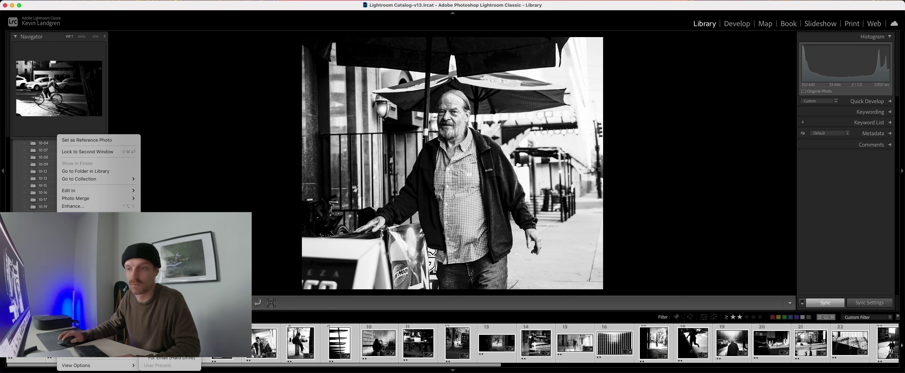
click(339, 154)
key(super+shift+e)
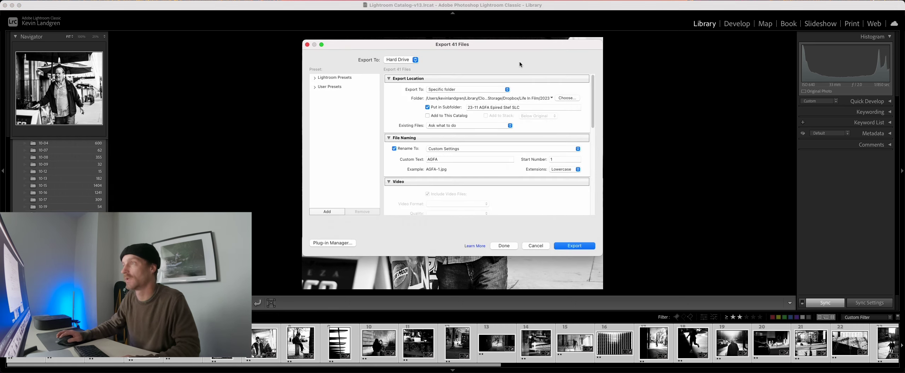
- Set the export destination to the Photos folder in Dropbox
drag(528, 51, 479, 64)
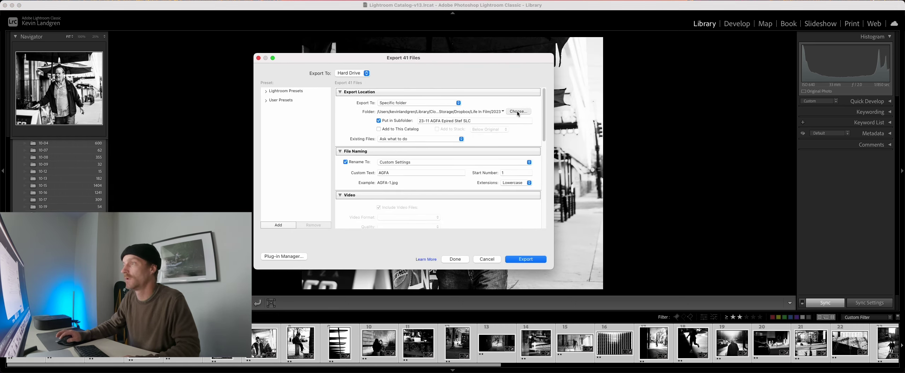
click(518, 112)
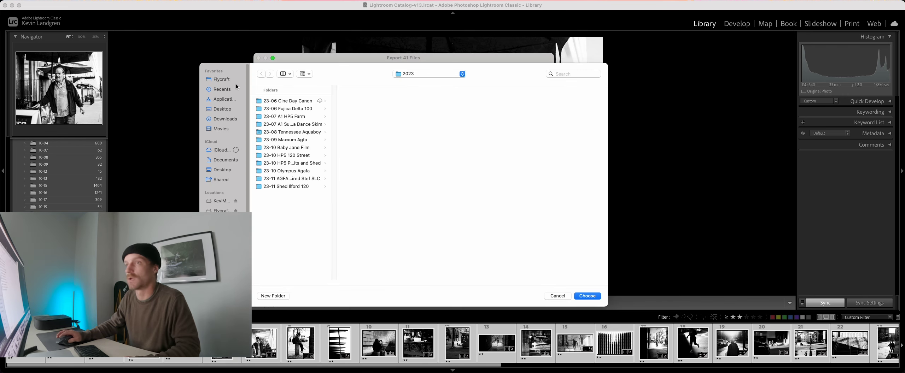
click(222, 224)
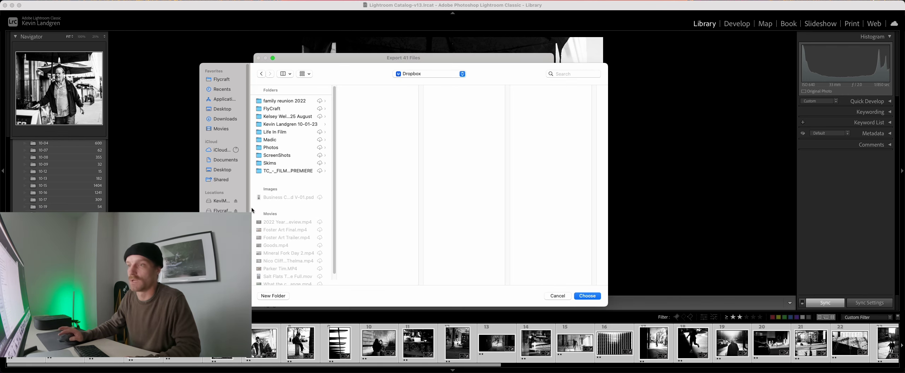
click(289, 148)
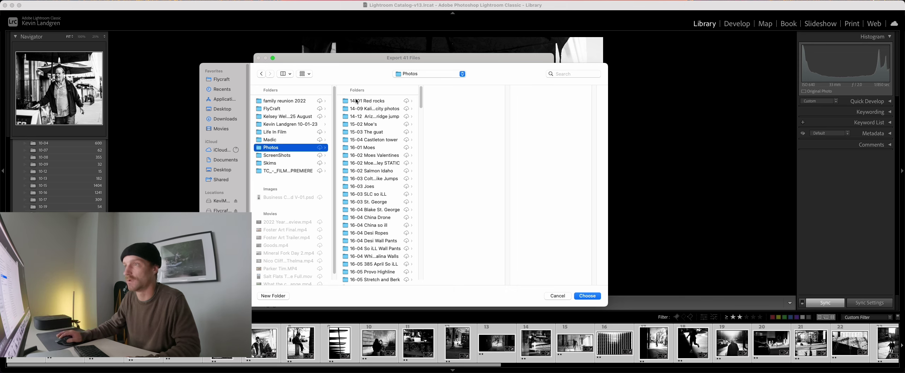
drag(421, 94, 422, 137)
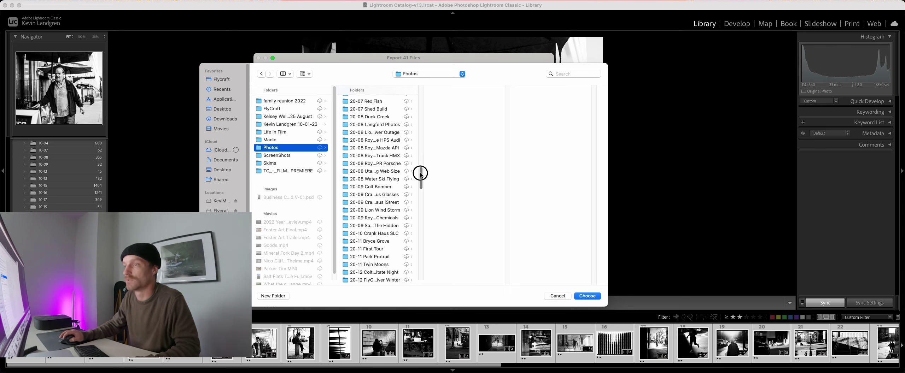
drag(420, 179, 424, 226)
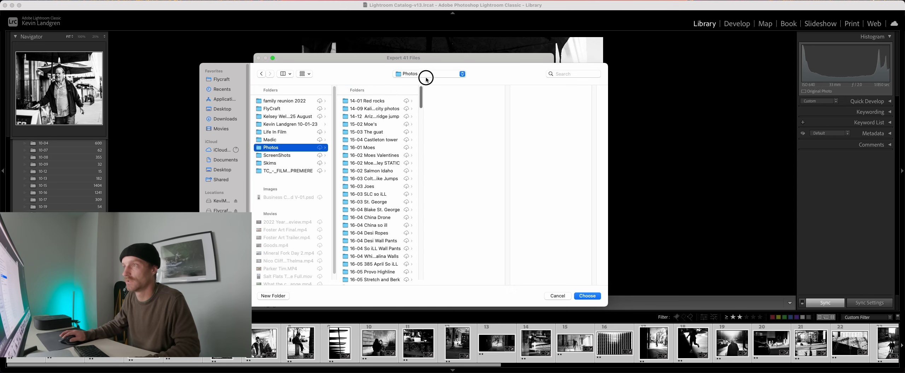
click(587, 296)
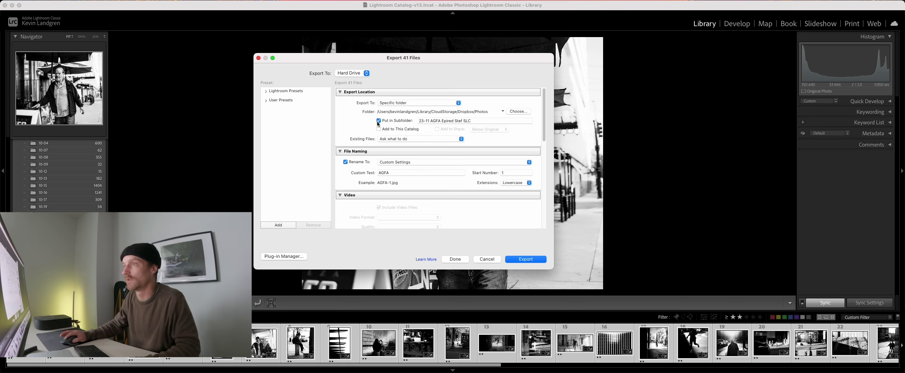
- Name the export subfolder 23-11 Fuji SLC Street YT and set the custom file name text to Fuji SLC Street YT
click(476, 124)
click(476, 124)
key(BackSpace)
key(BackSpace)
key(BackSpace)
key(BackSpace)
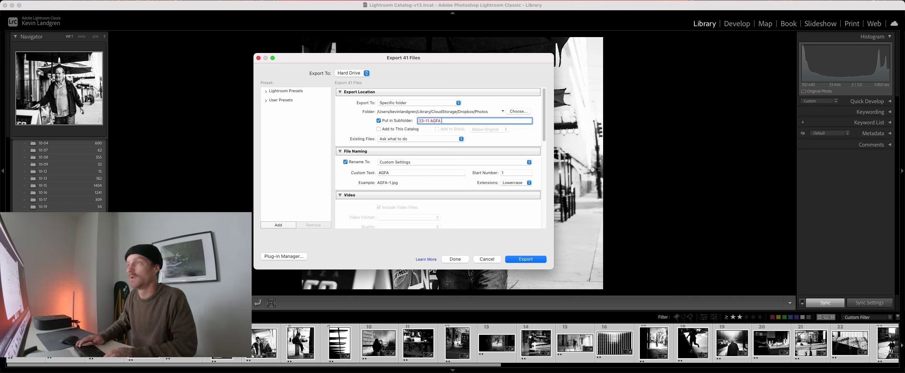
key(BackSpace)
key(BackSpace)
key(BackSpace)
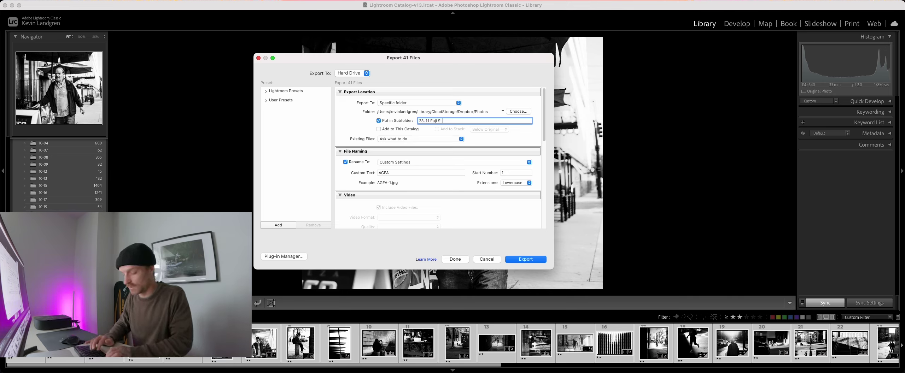
text(Fuji SLC Street YT)
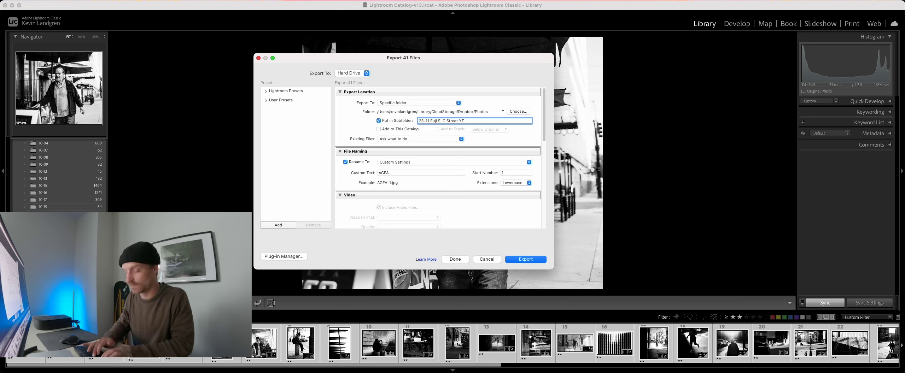
double_click(398, 172)
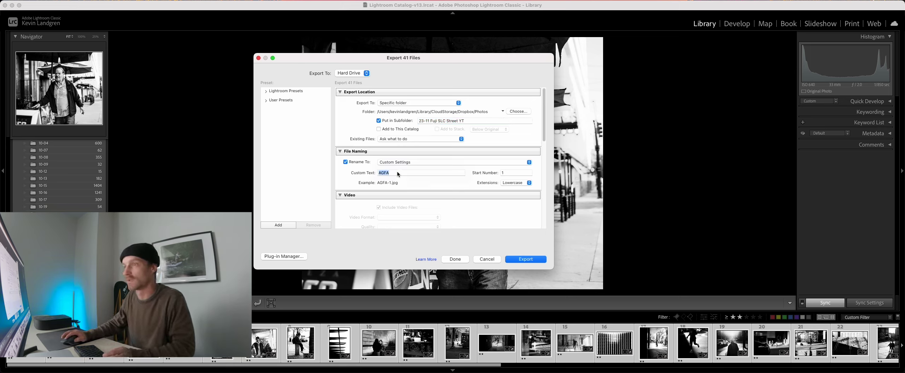
text(Fujh)
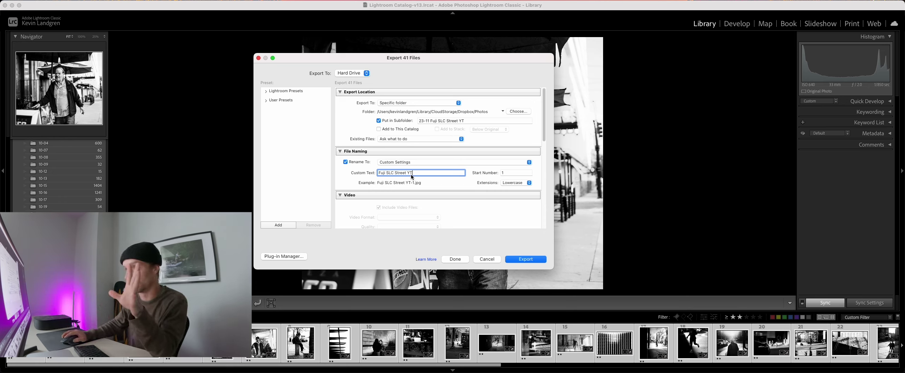
- Switch the After Export action to Do nothing and back to Open in Other Application
scroll(450, 207, down, 10)
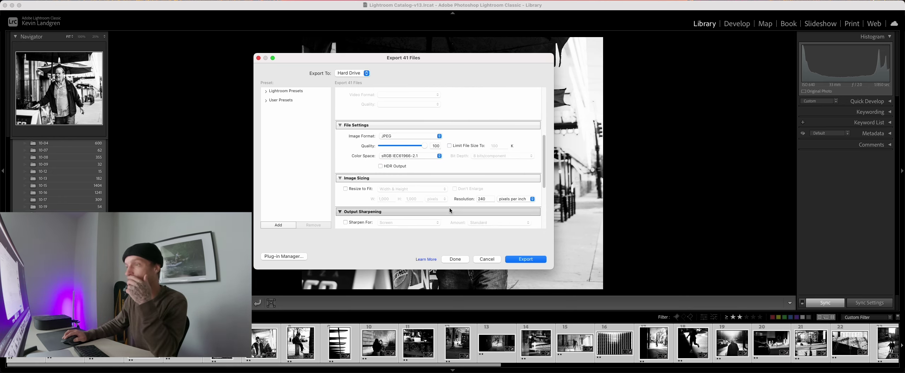
scroll(450, 210, down, 5)
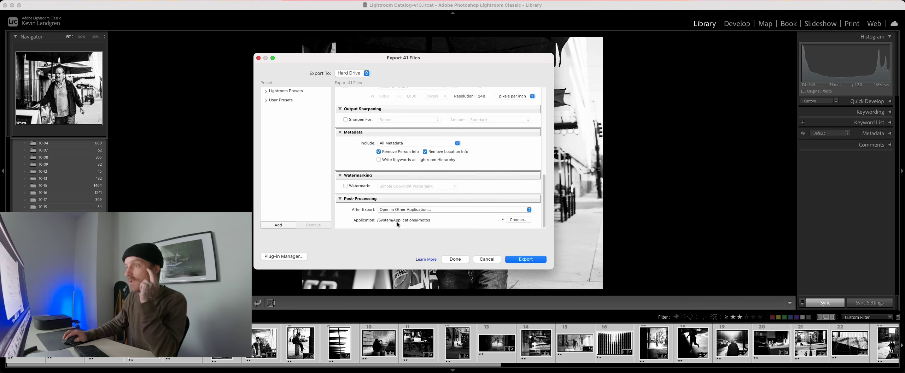
click(451, 211)
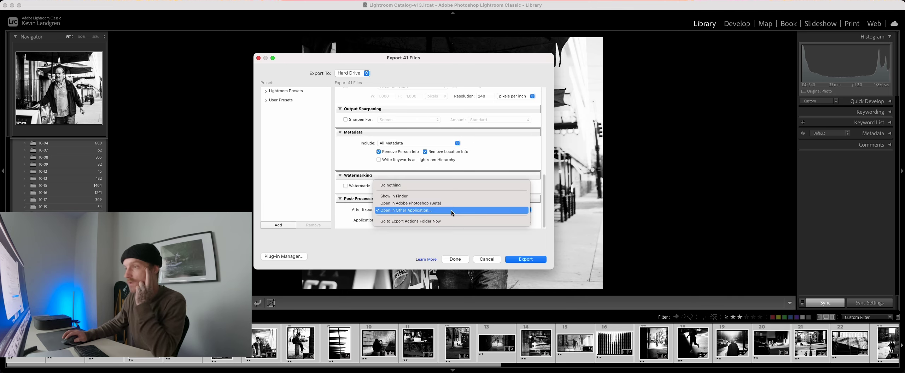
click(437, 184)
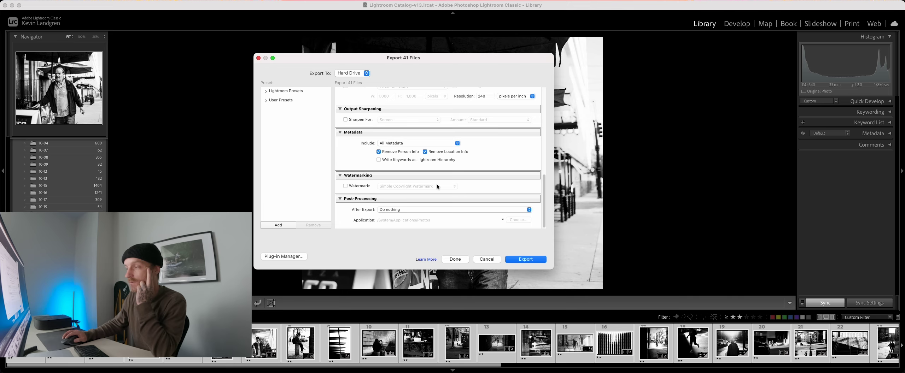
click(452, 210)
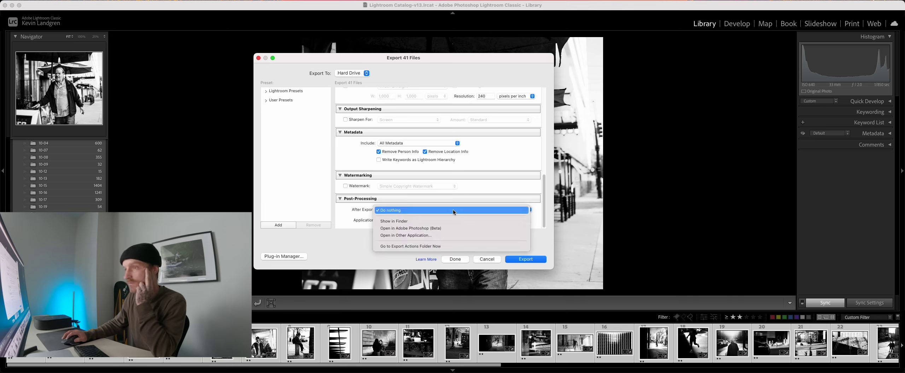
click(452, 236)
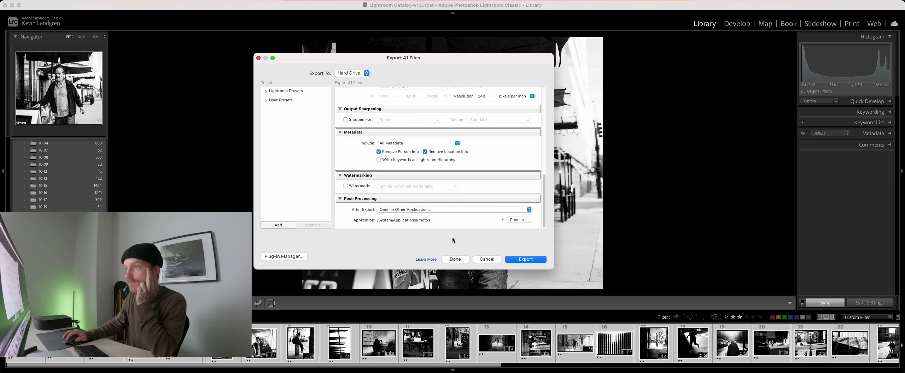
- Export the selected photos and import all the new ones into the Photos app
click(527, 260)
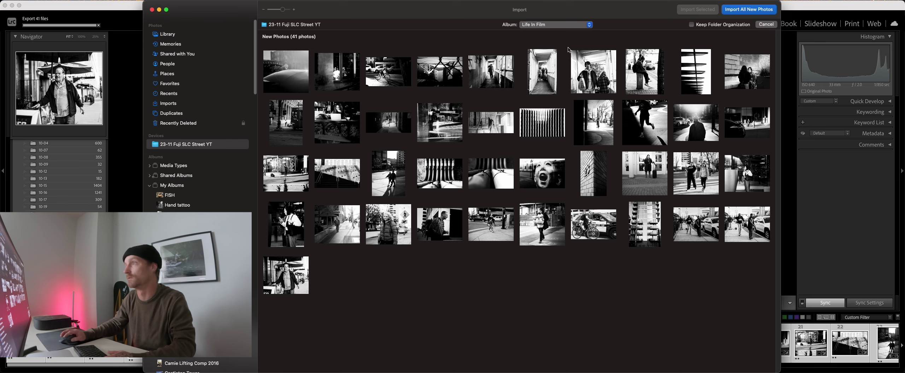
click(562, 24)
click(557, 2)
click(749, 10)
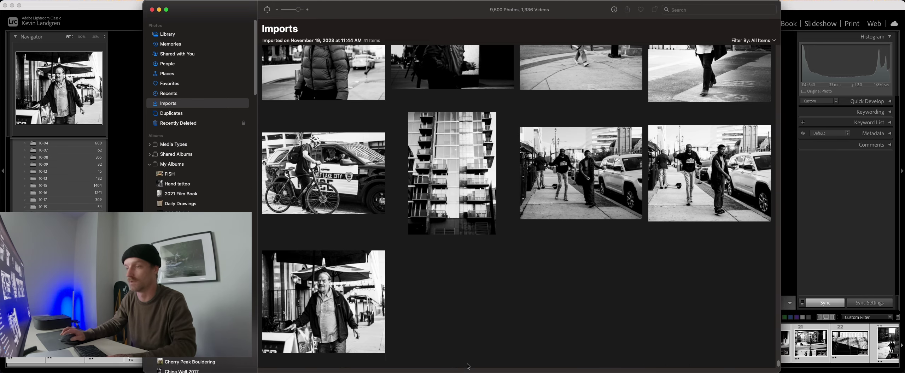
- Switch to Finder and preview the exported Fuji SLC Street YT-4.jpg from the recent files
mouse_move(468, 367)
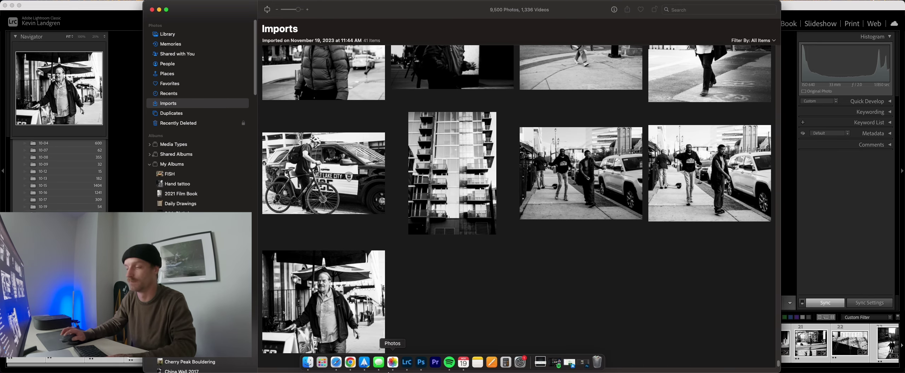
click(310, 345)
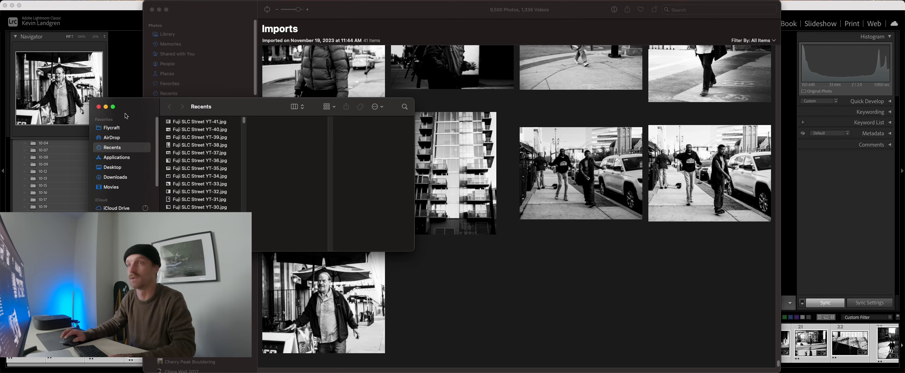
scroll(129, 129, down, 2)
scroll(202, 187, down, 10)
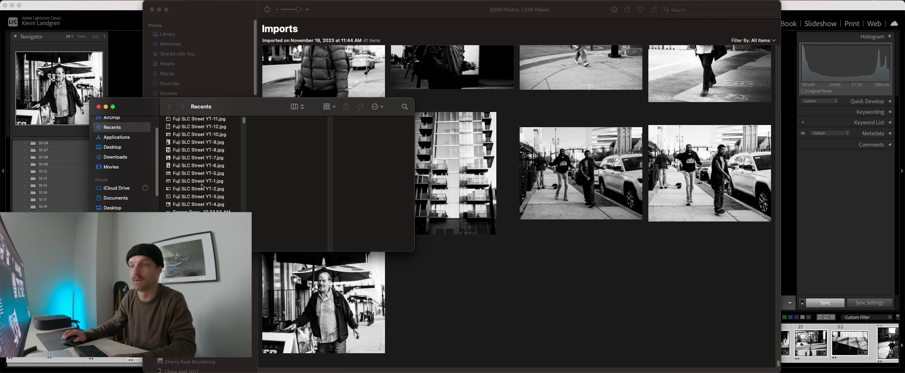
click(228, 205)
key(space)
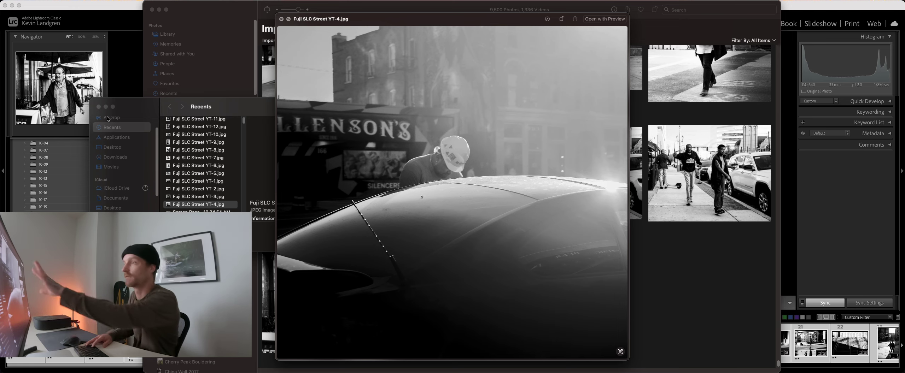
- Preview the exported Fuji SLC Street YT-3, YT-2 and YT-1 images, going back to YT-2 once before settling on YT-1
key(Up)
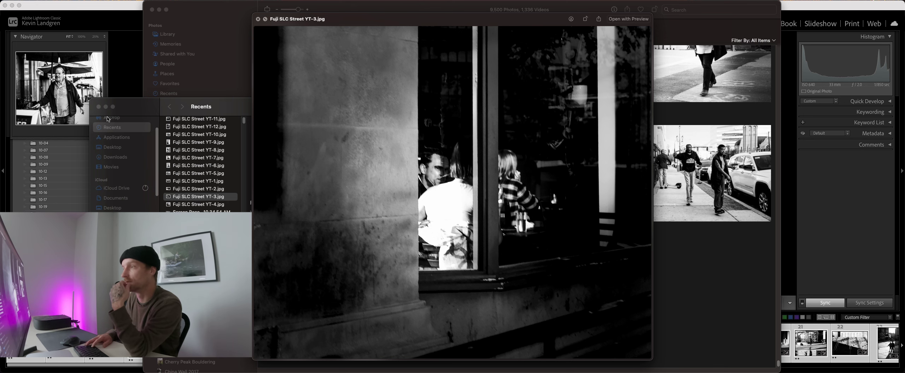
key(Up)
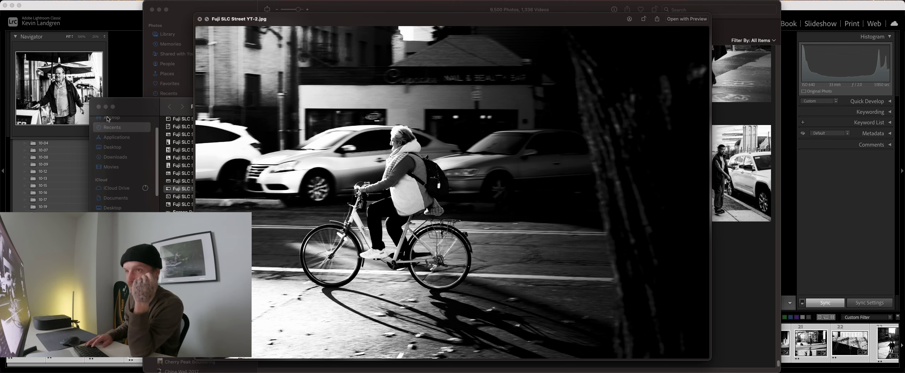
key(Up)
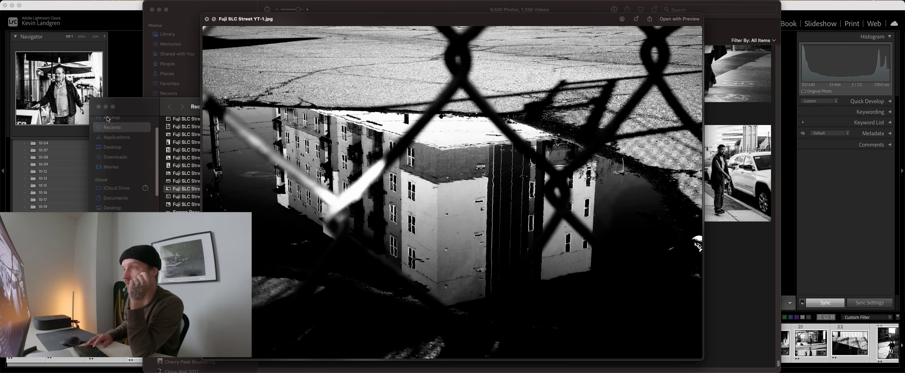
key(Down)
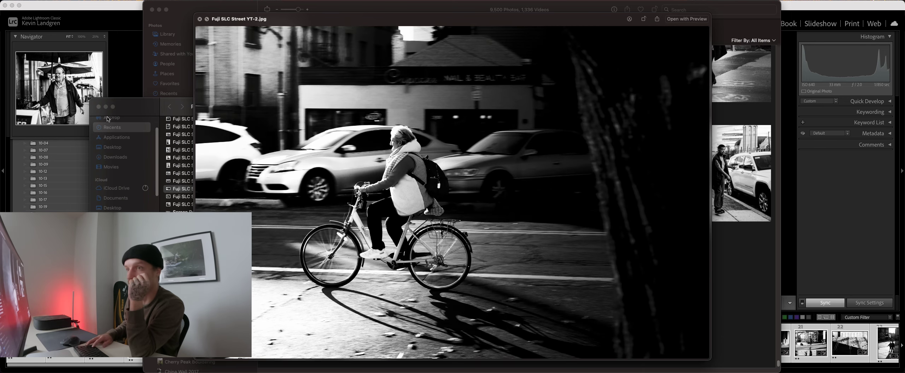
key(Up)
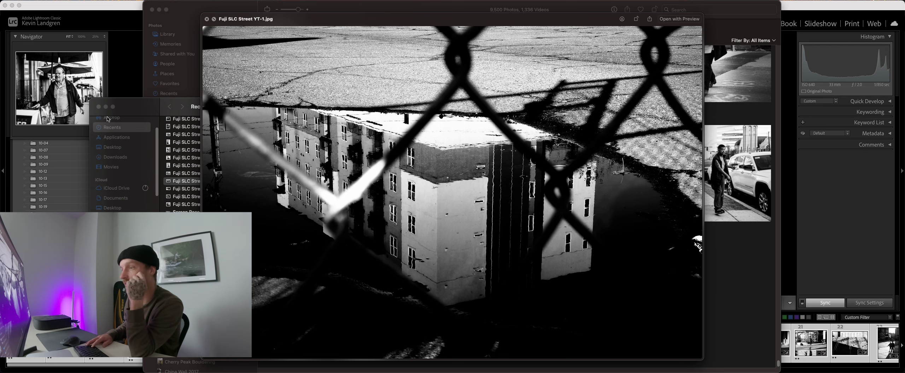
- Review the exported street photos Fuji SLC Street YT-5 through YT-10 one by one in the preview
key(Up)
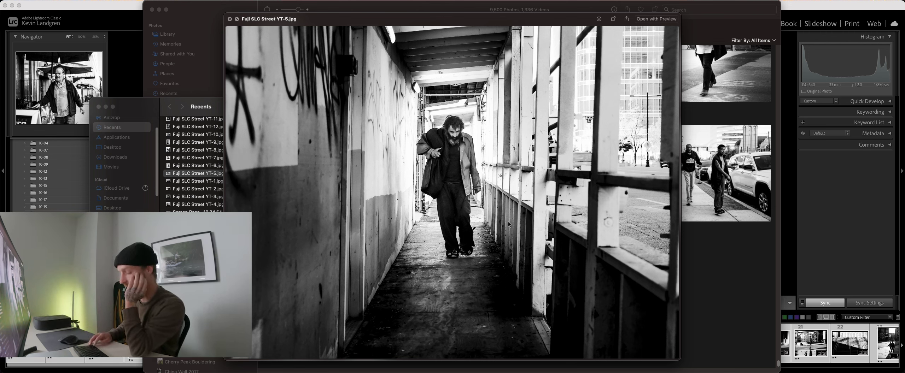
key(Up)
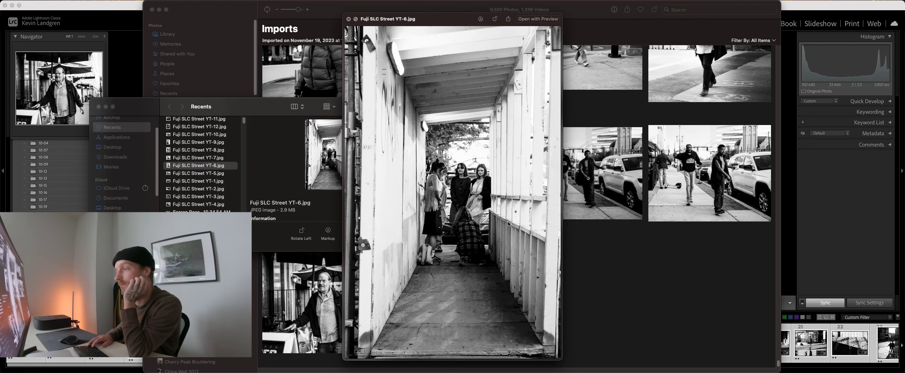
key(Up)
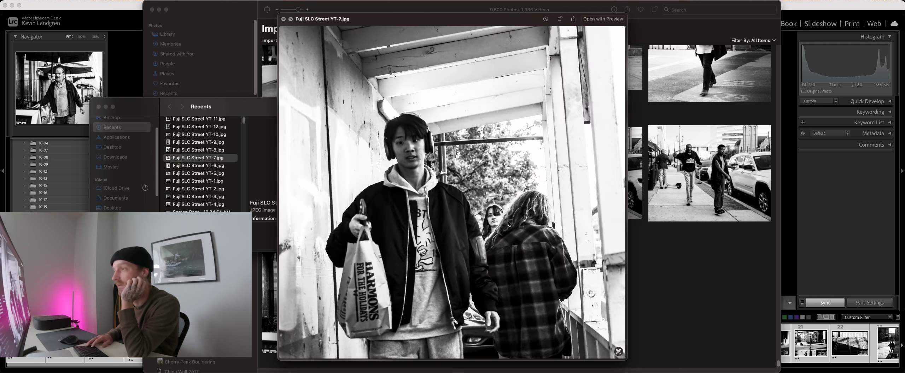
key(Up)
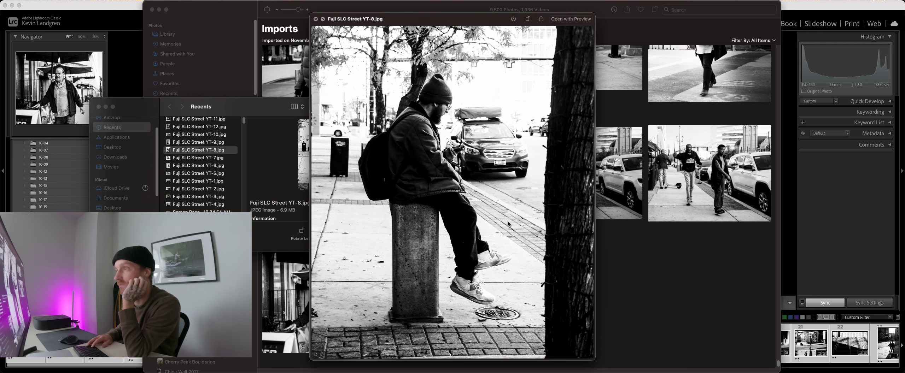
key(Up)
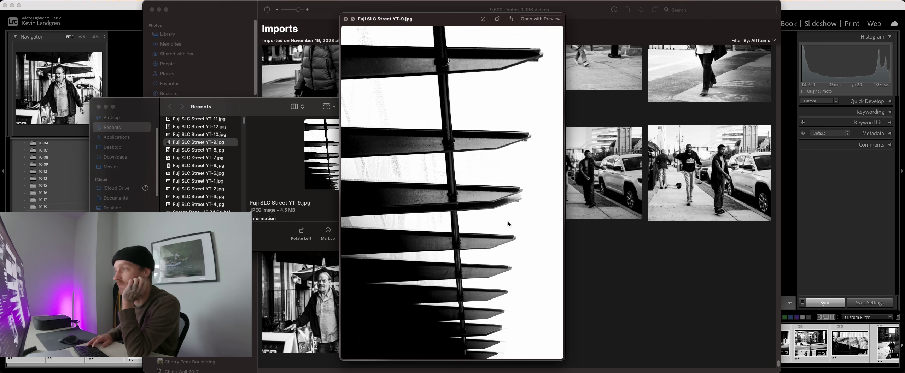
key(Up)
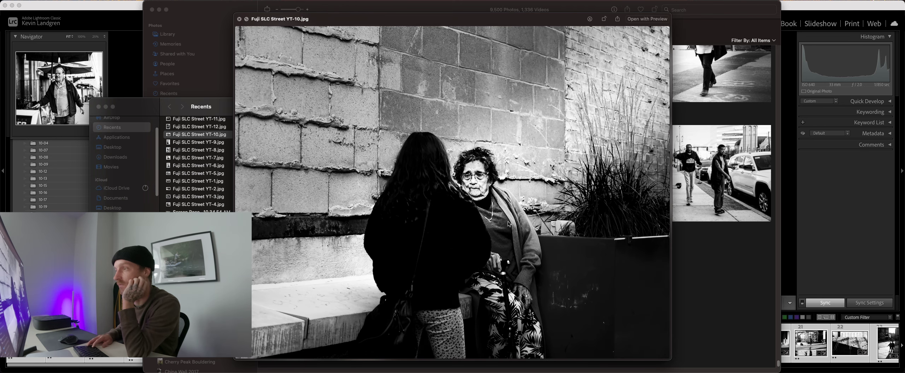
- Preview the tram photo Fuji SLC Street YT-12 and the café window photo YT-11, switching between them to compare
key(Up)
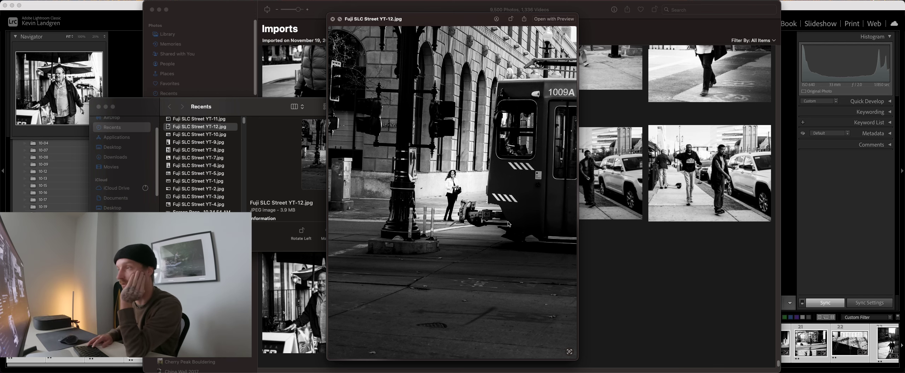
key(Up)
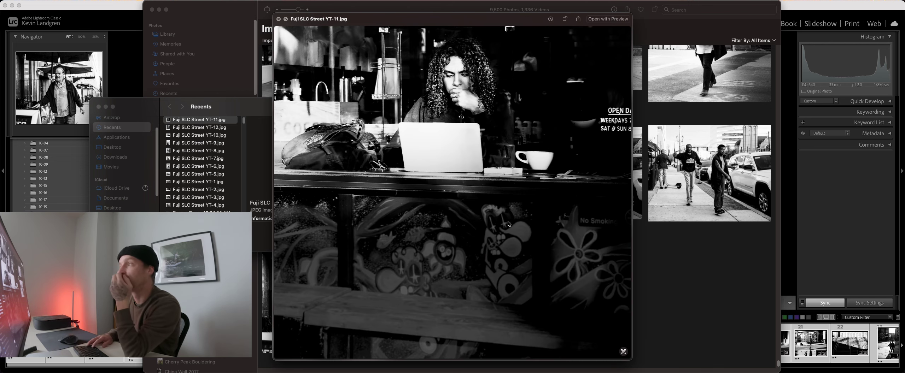
key(Down)
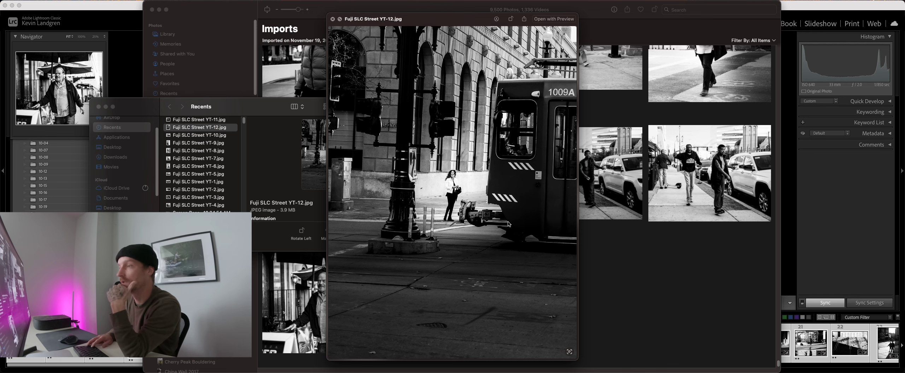
key(Up)
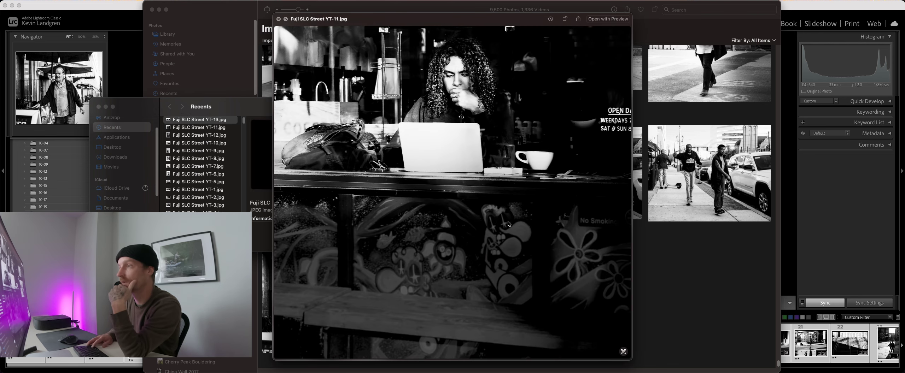
- Review Fuji SLC Street YT-13 through YT-18 in the preview, returning once to YT-17 to compare it with YT-18
key(Up)
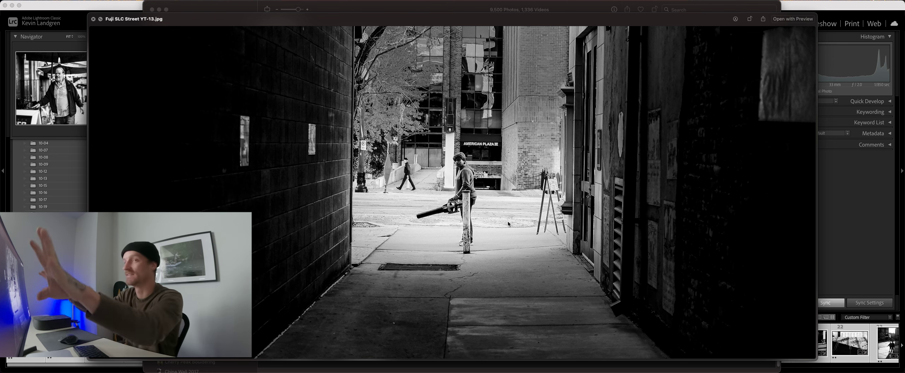
key(Up)
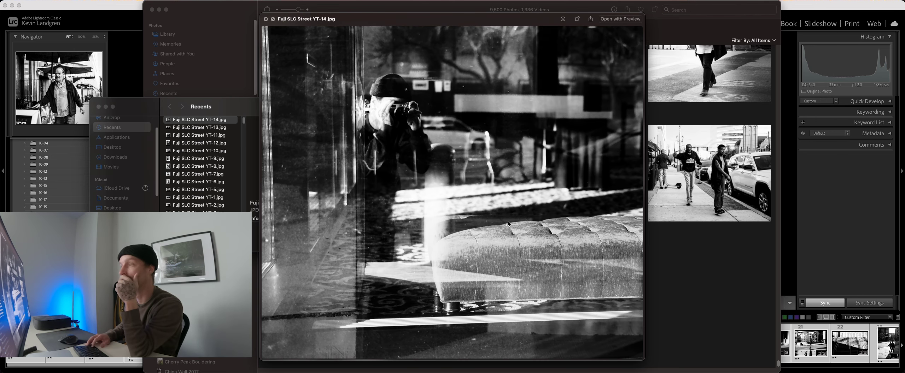
key(Up)
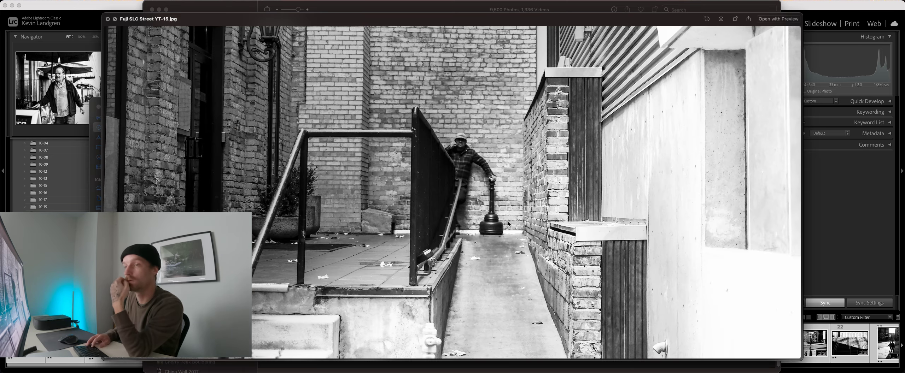
key(Up)
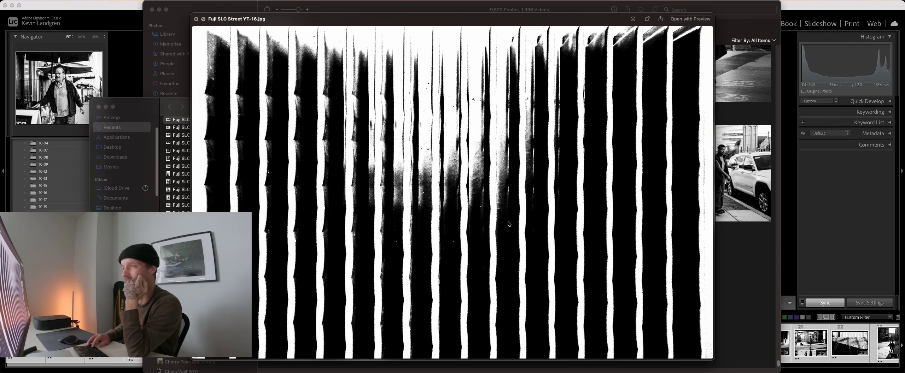
key(Up)
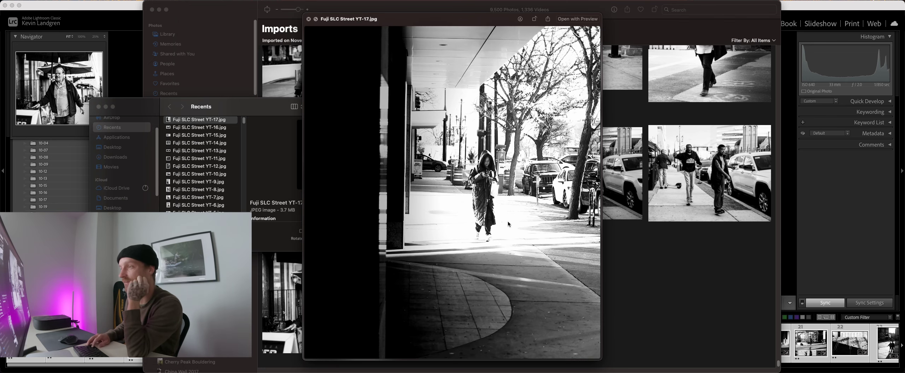
key(Up)
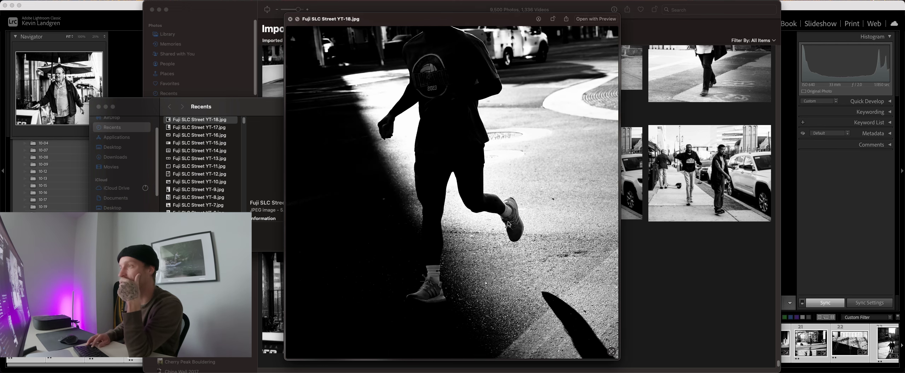
key(Down)
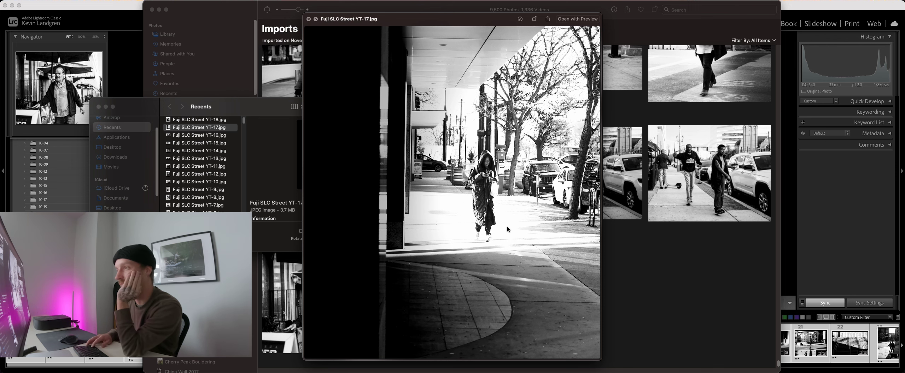
key(Up)
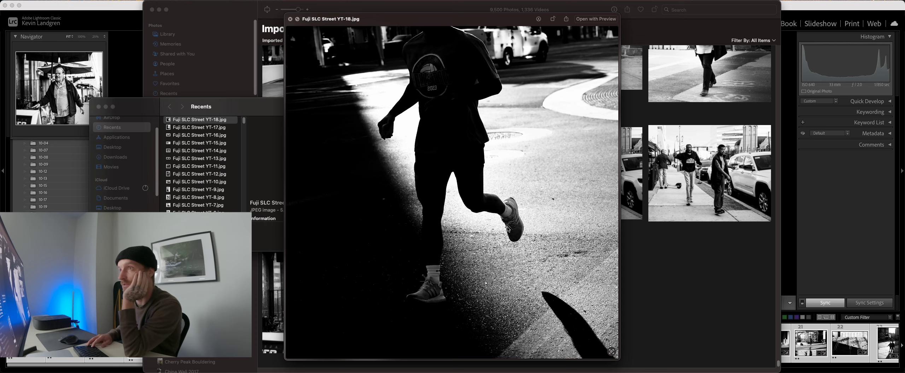
- Examine the exported images Fuji SLC Street YT-19 through YT-24 in turn at preview size
key(Up)
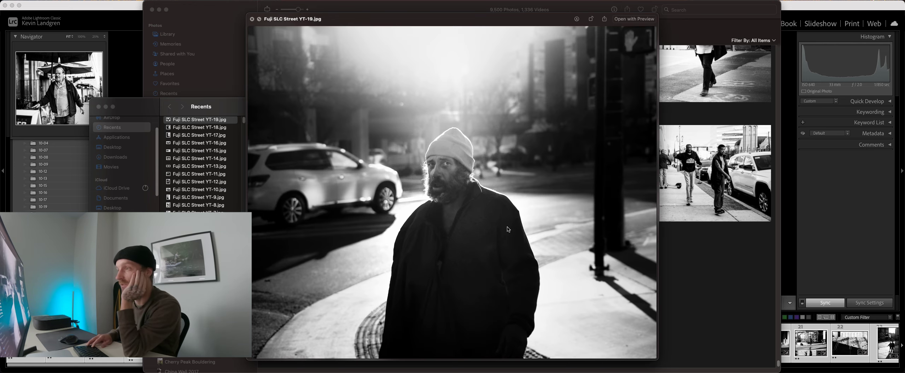
key(Up)
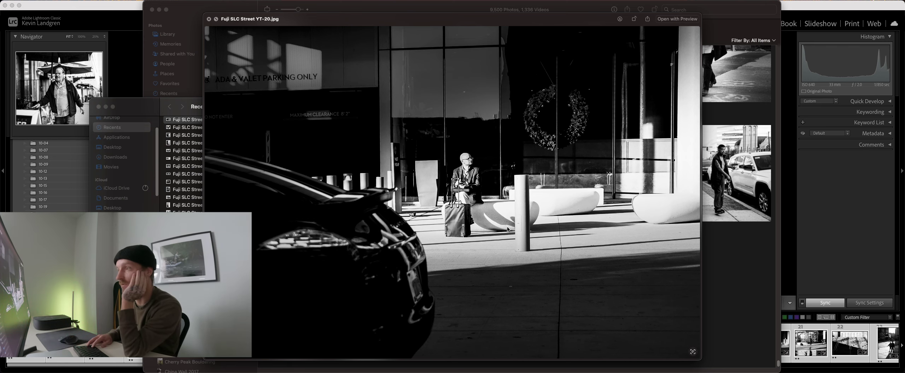
key(Up)
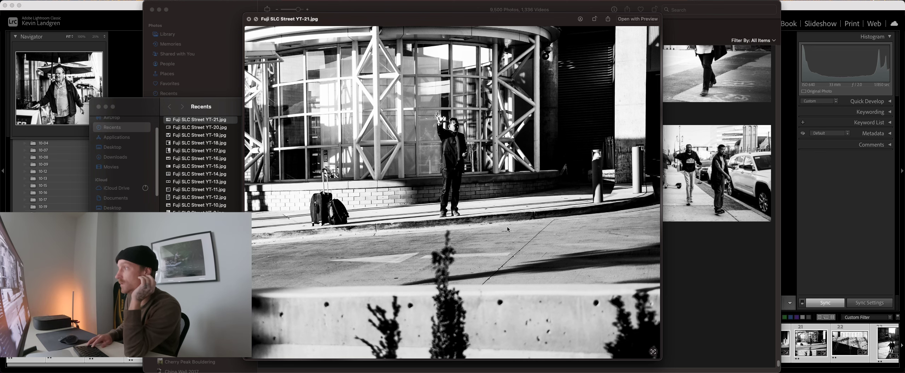
key(Up)
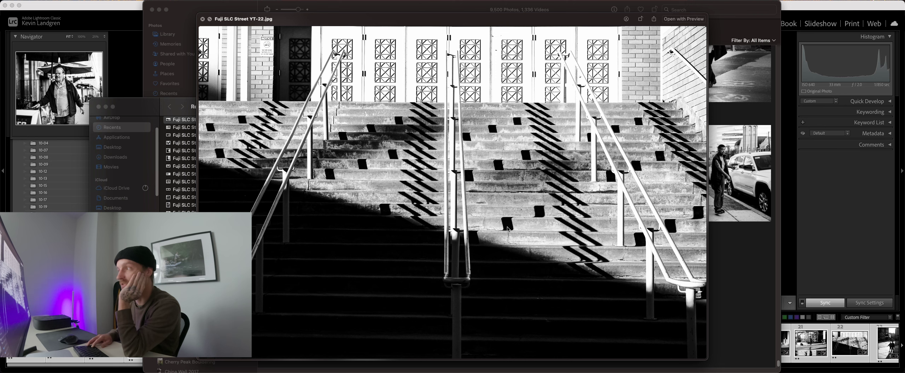
key(Up)
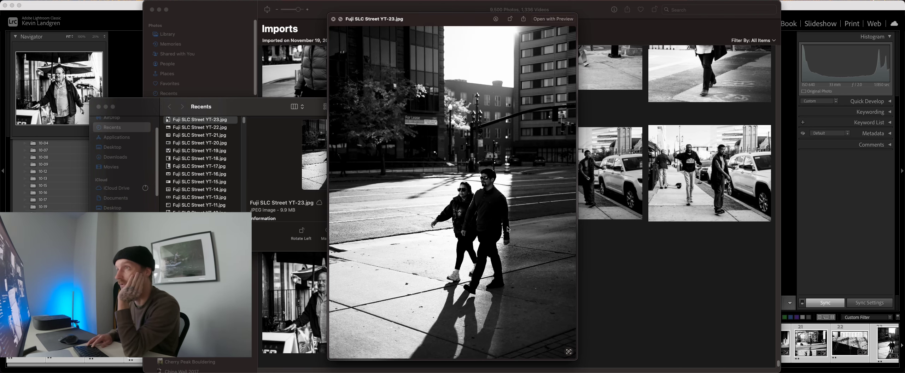
key(Up)
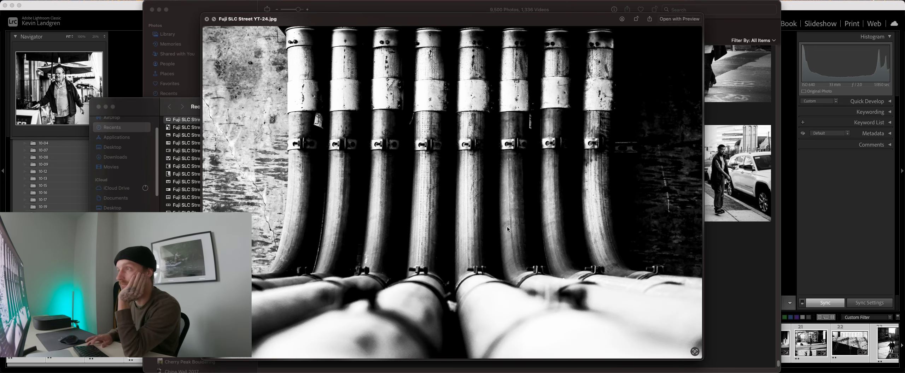
- Continue previewing the exported set from Fuji SLC Street YT-25 through YT-30
key(Up)
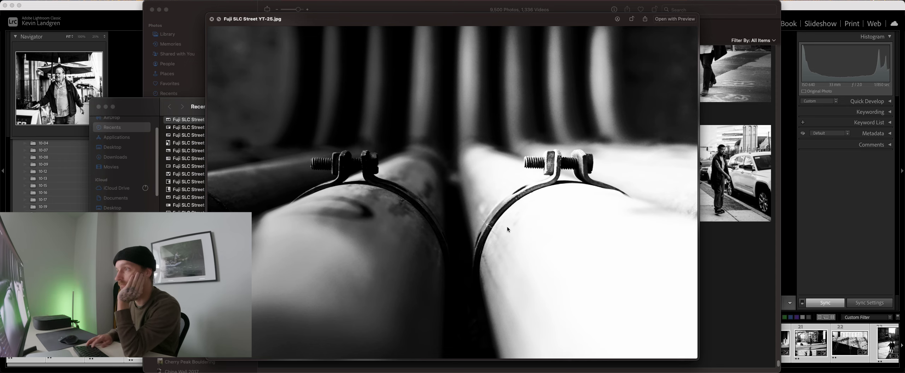
key(Up)
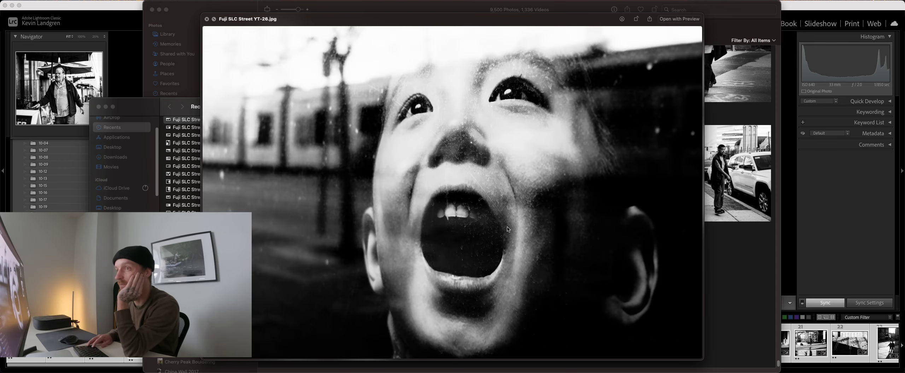
key(Up)
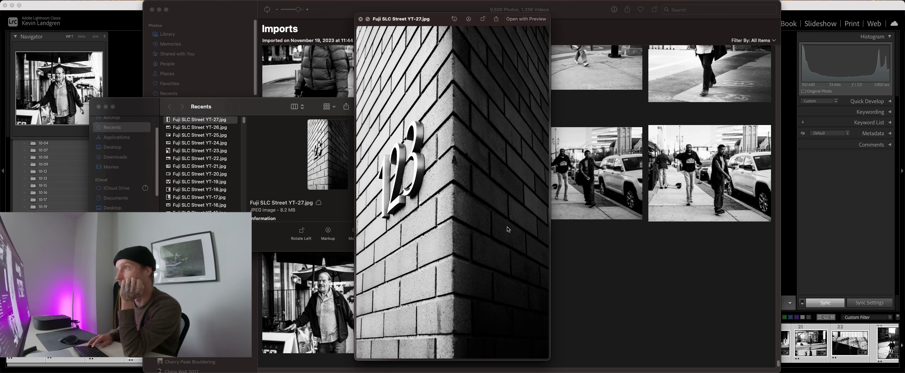
key(Up)
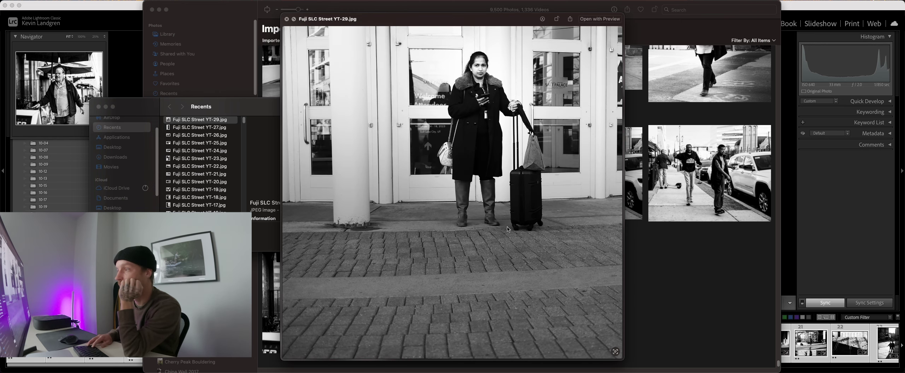
key(Up)
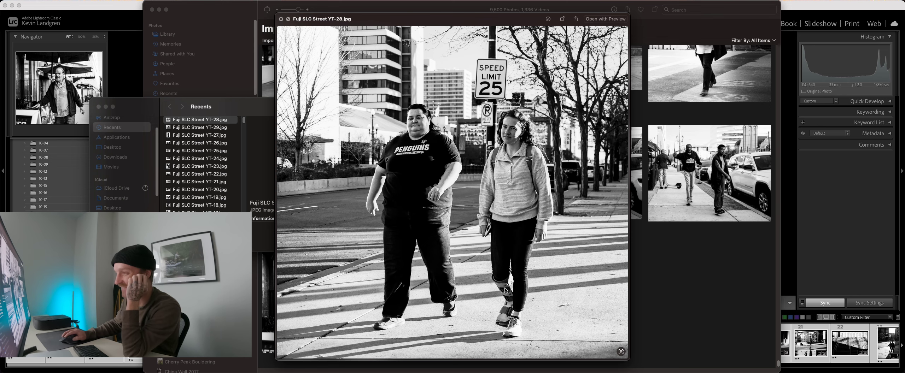
key(Up)
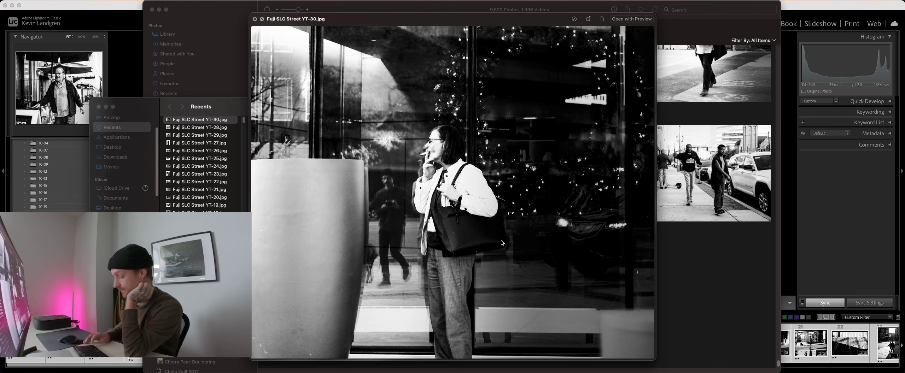
- Look through the exported photos Fuji SLC Street YT-31 through YT-36 one by one at preview size
key(Up)
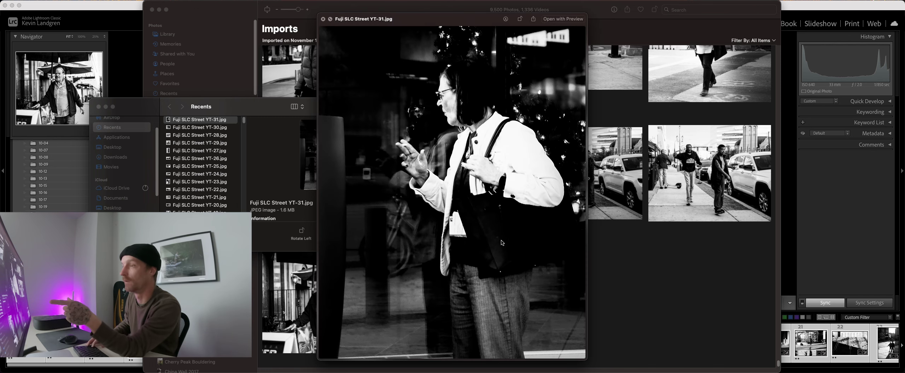
key(Up)
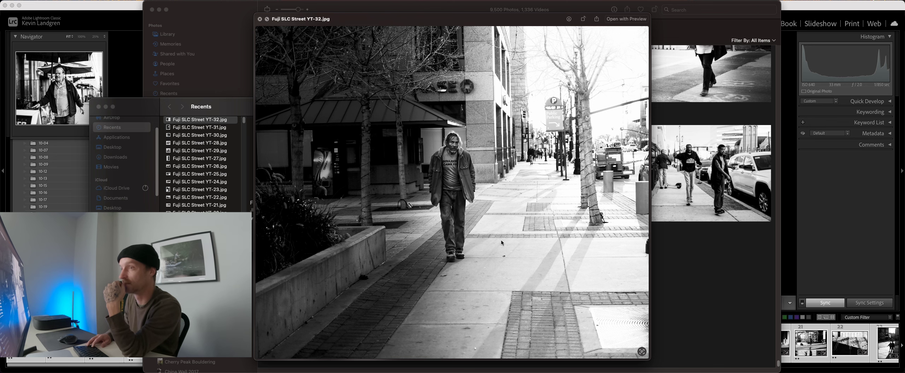
key(Up)
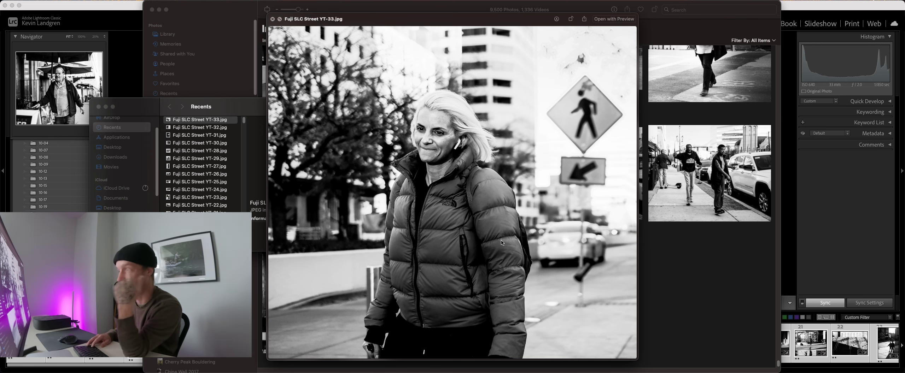
key(Up)
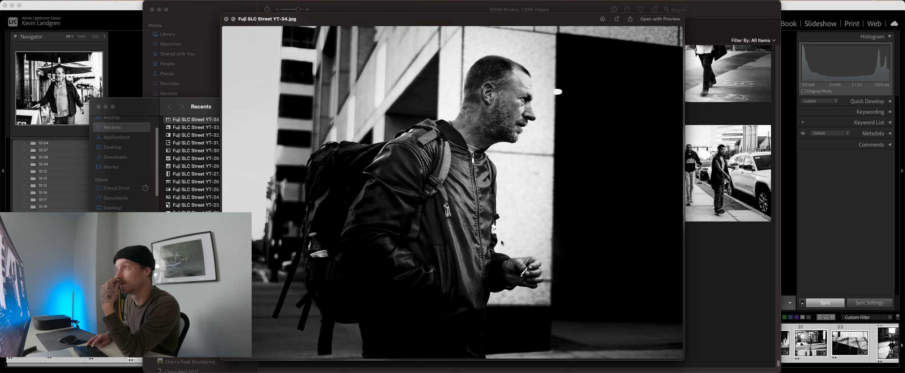
key(Up)
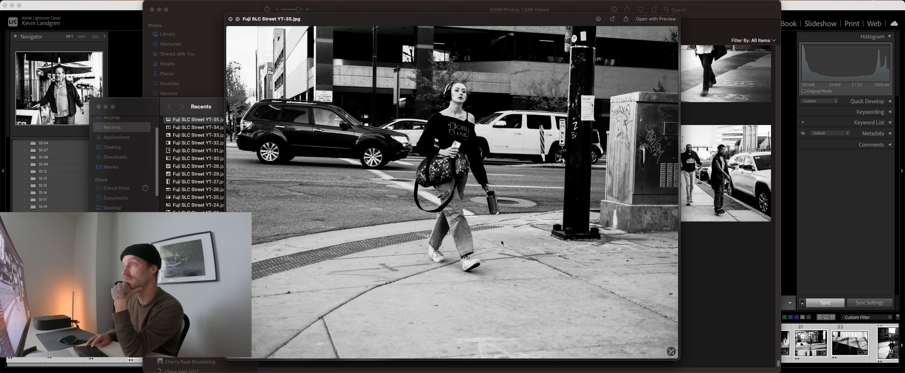
key(Up)
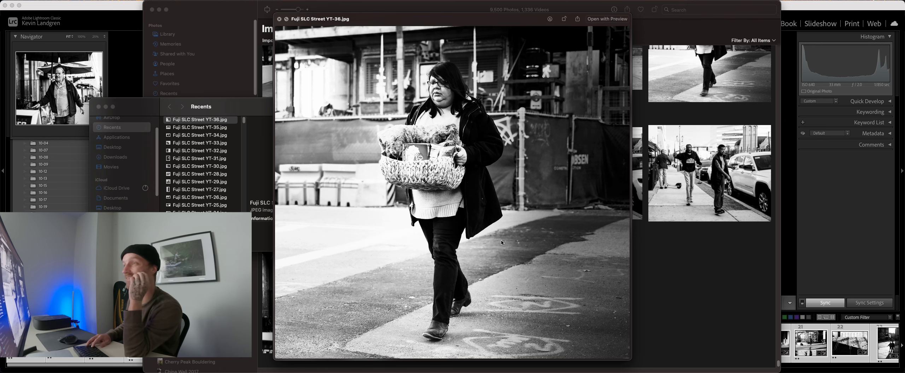
- Review the last exported images, Fuji SLC Street YT-37 through YT-41, in the preview
key(Up)
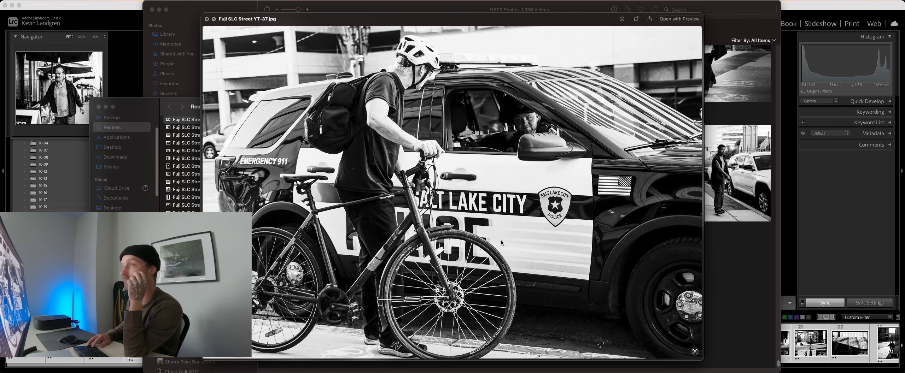
key(Up)
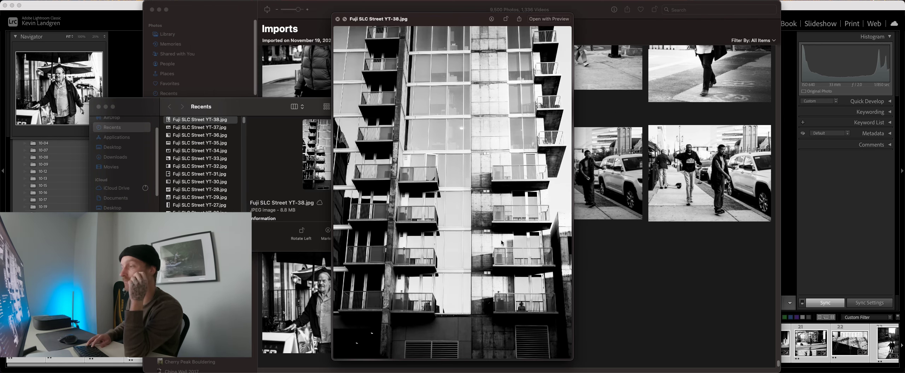
key(Up)
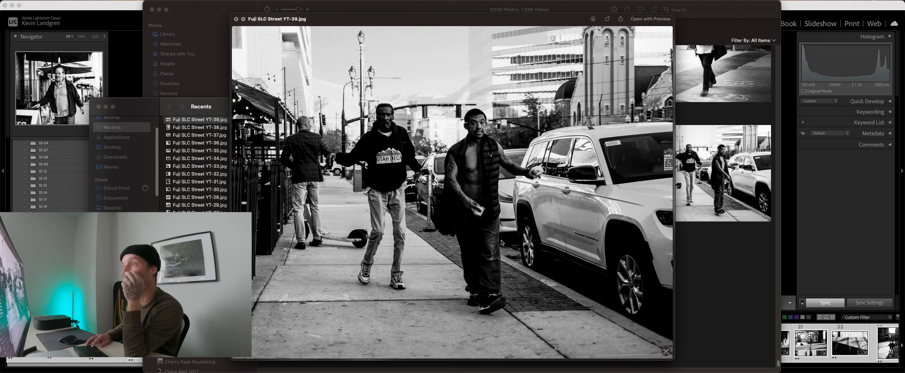
key(Up)
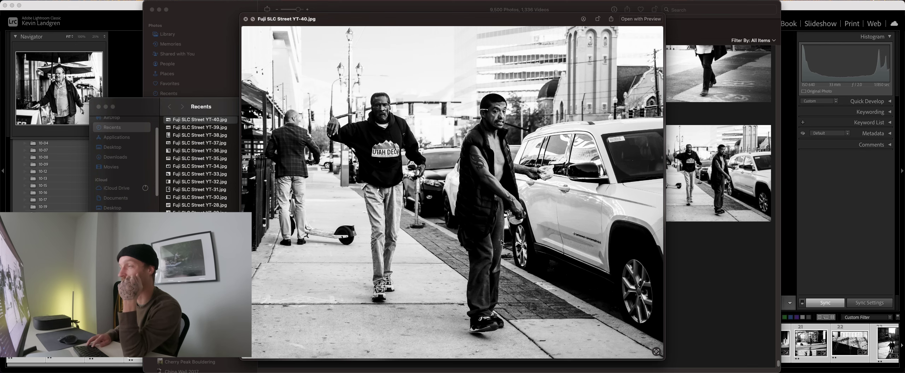
key(Up)
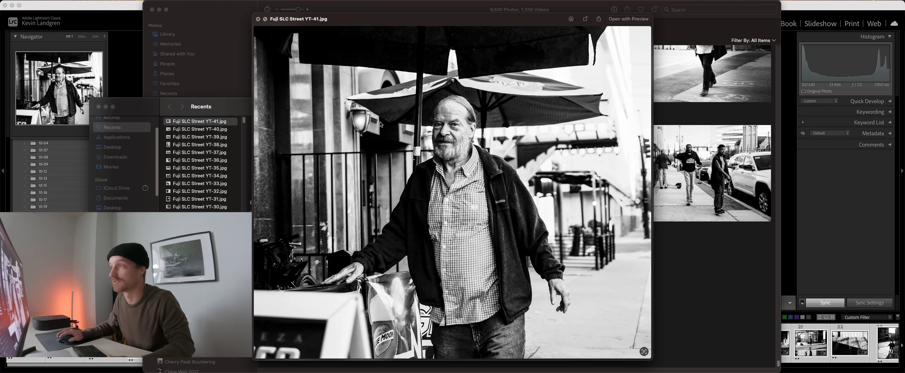
- Close the YT-41 preview, the Finder Recents window and the Photos Imports window to return to Lightroom Classic
click(258, 19)
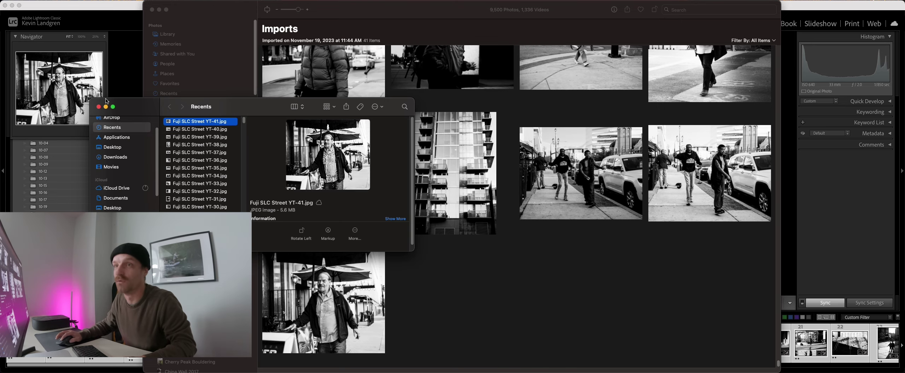
click(99, 107)
click(363, 17)
scroll(498, 284, down, 5)
scroll(500, 289, up, 5)
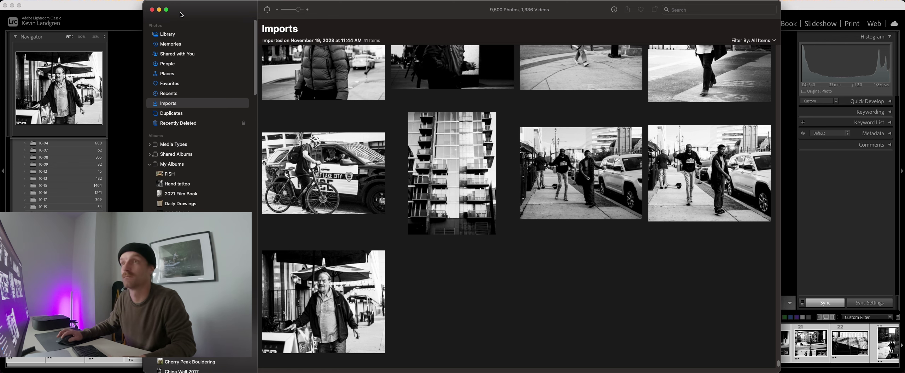
key(super+w)
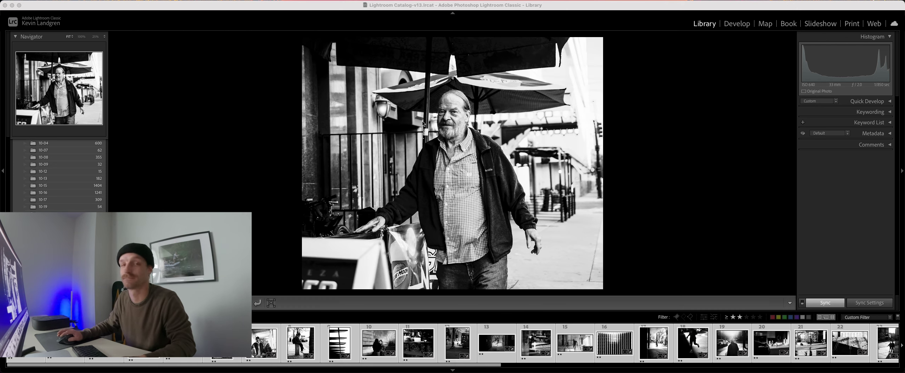